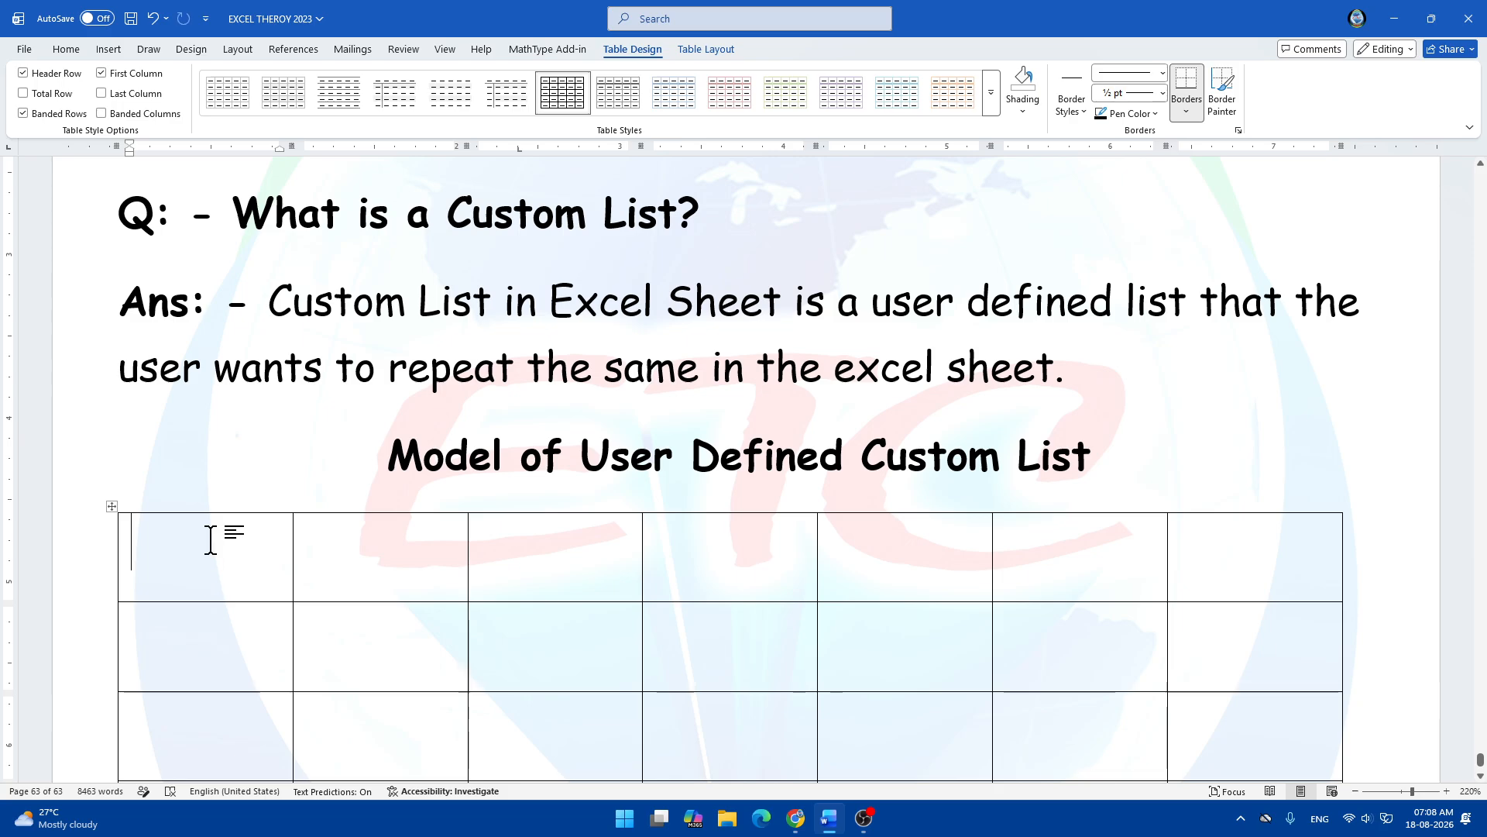
Type 'Name of Students' into the first header cell, replacing the false starts 'Sl.' and 'Name of Days'.
{"action": "type", "text": "Sl."}
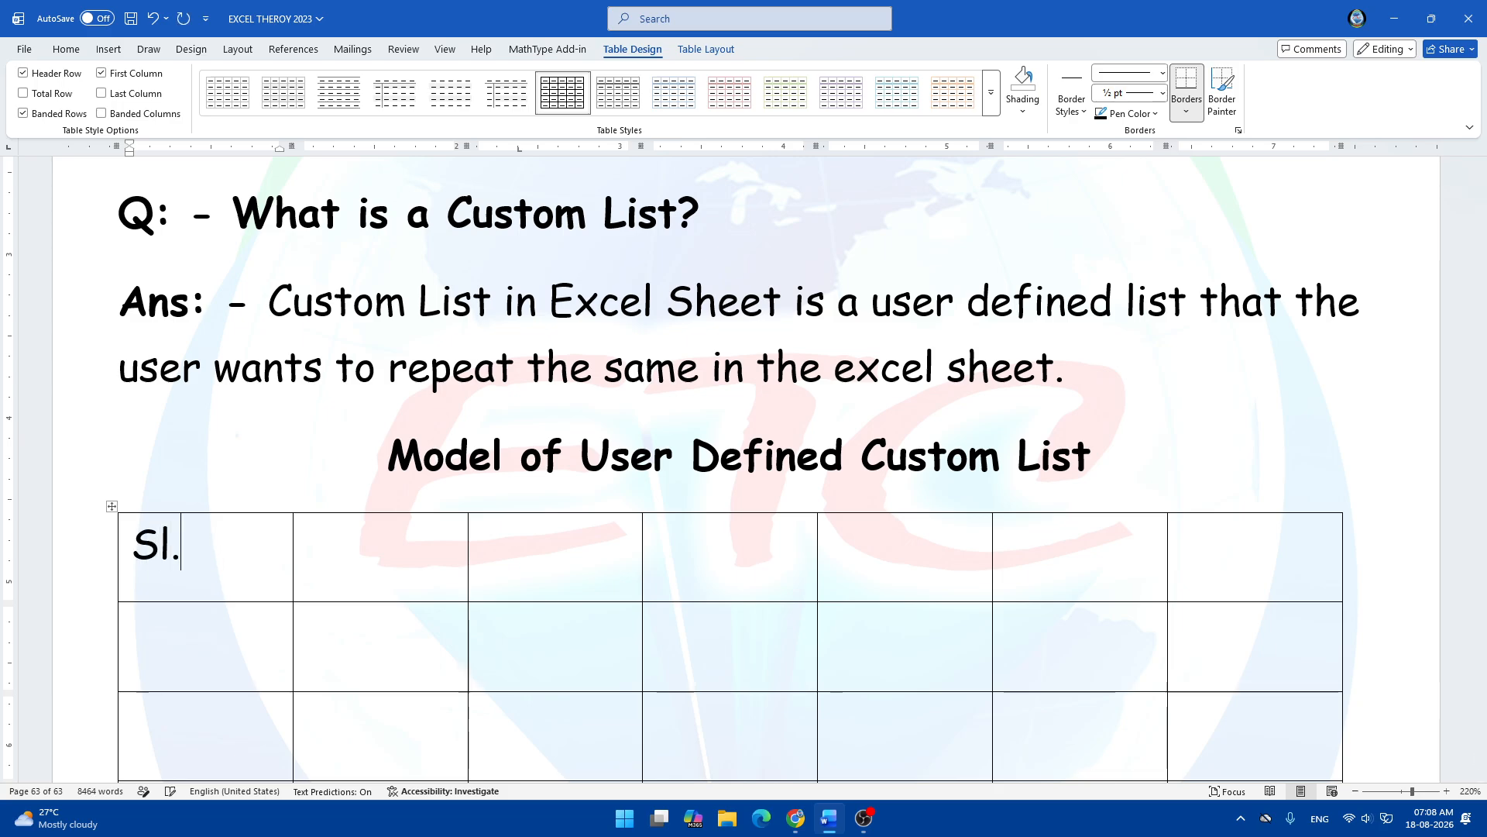
{"action": "key", "text": "BackSpace"}
{"action": "key", "text": "BackSpace"}
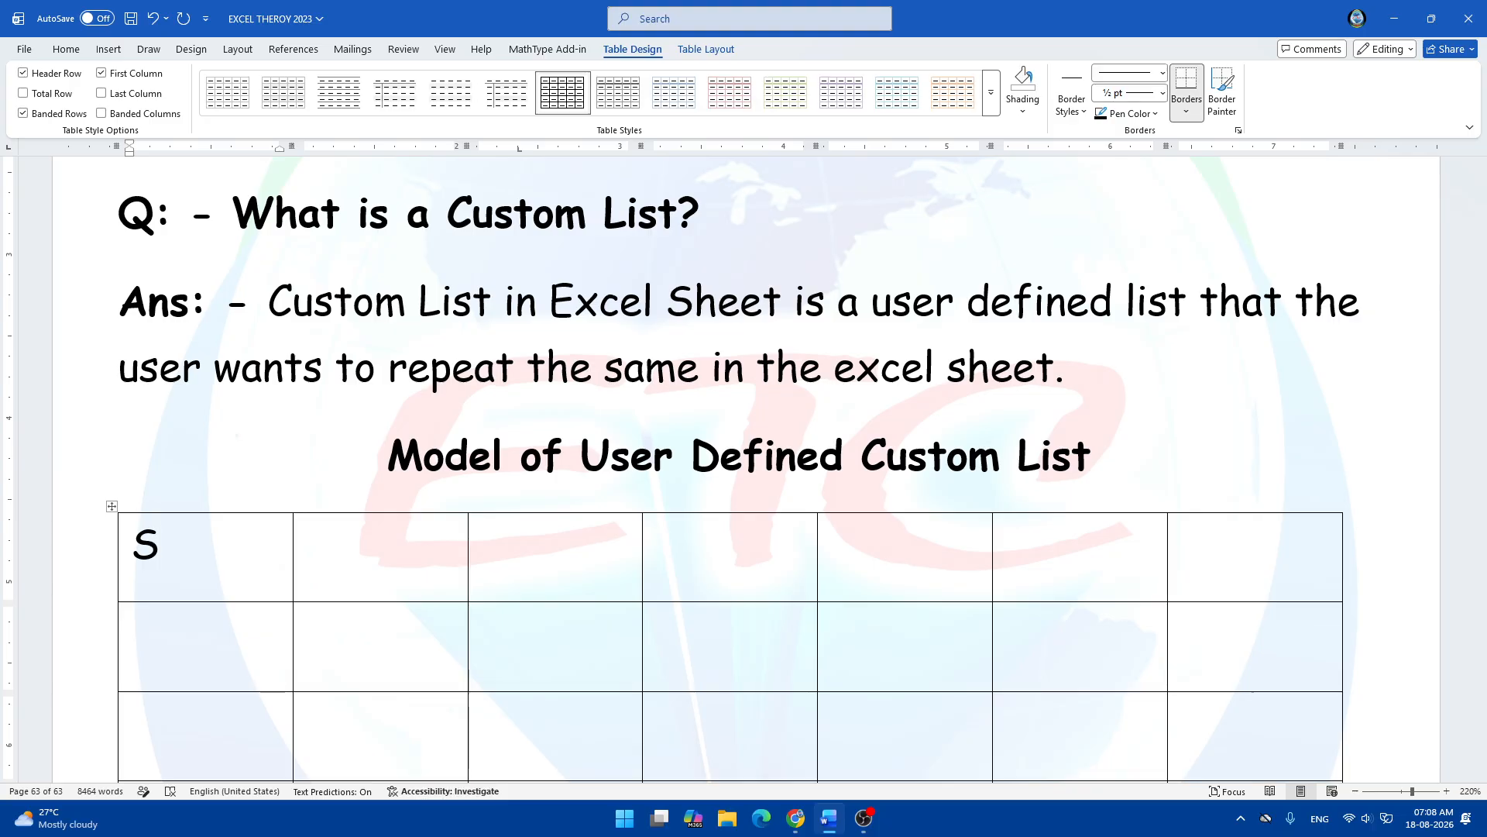
{"action": "key", "text": "BackSpace"}
{"action": "type", "text": "Name of Days"}
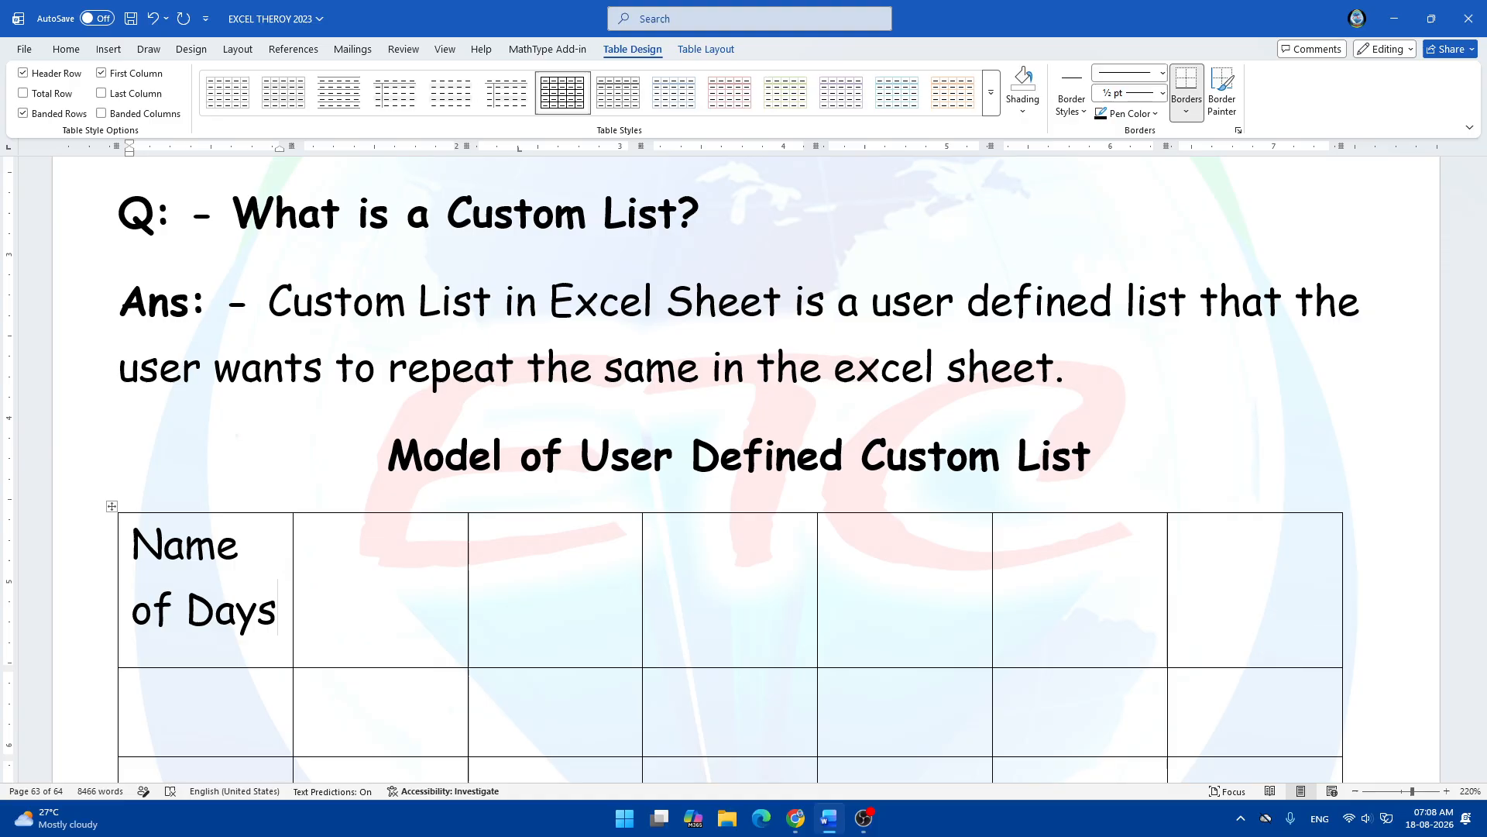
{"action": "scroll", "coordinate": [212, 541], "scroll_direction": "down", "scroll_amount": 2}
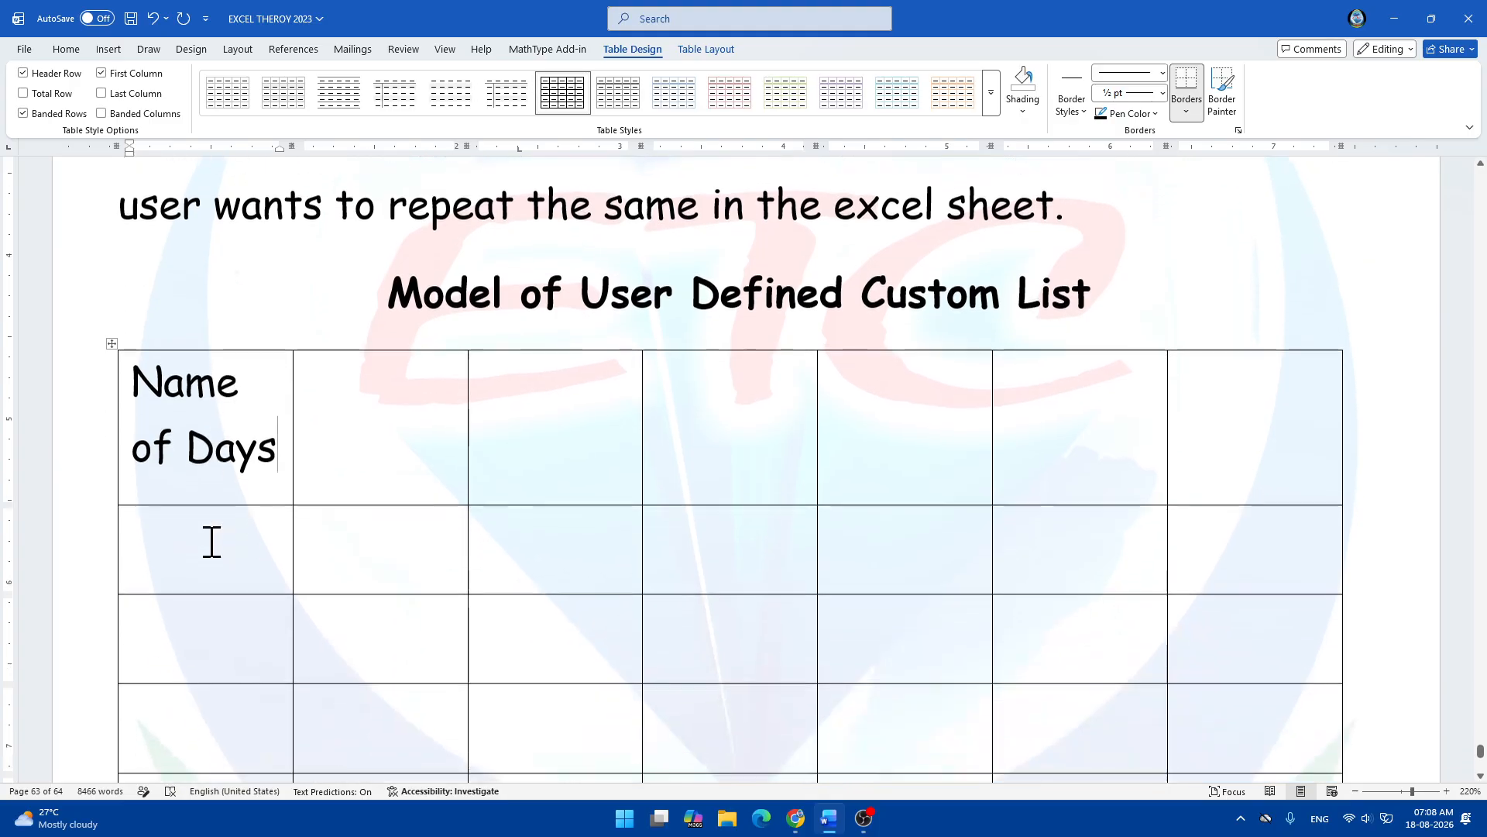
{"action": "key", "text": "BackSpace"}
{"action": "key", "text": "BackSpace"}
{"action": "key", "text": "BackSpace"}
{"action": "key", "text": "BackSpace"}
{"action": "key", "text": "BackSpace"}
{"action": "key", "text": "BackSpace"}
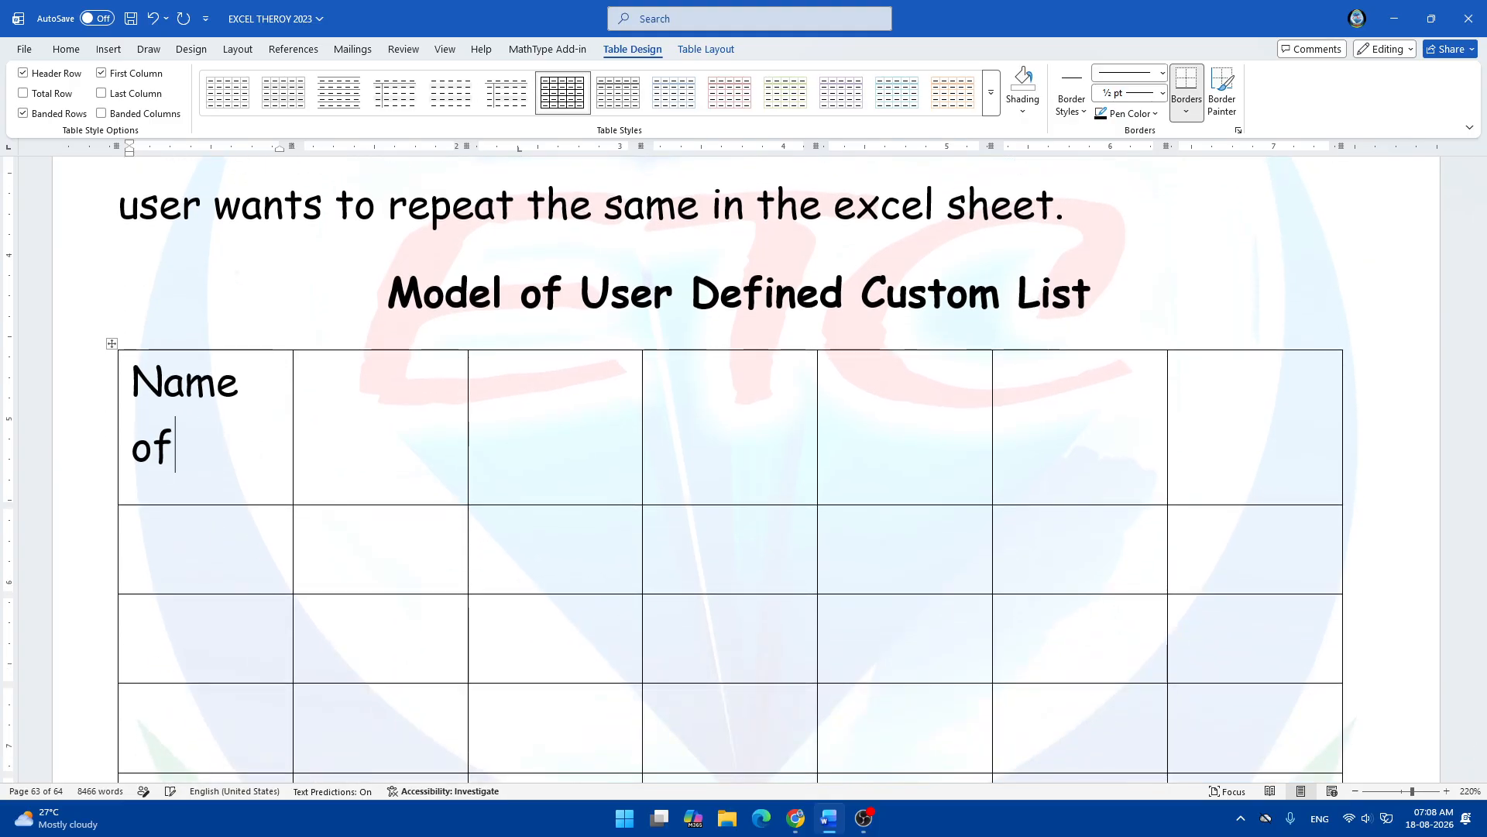
{"action": "key", "text": "BackSpace"}
{"action": "key", "text": "BackSpace"}
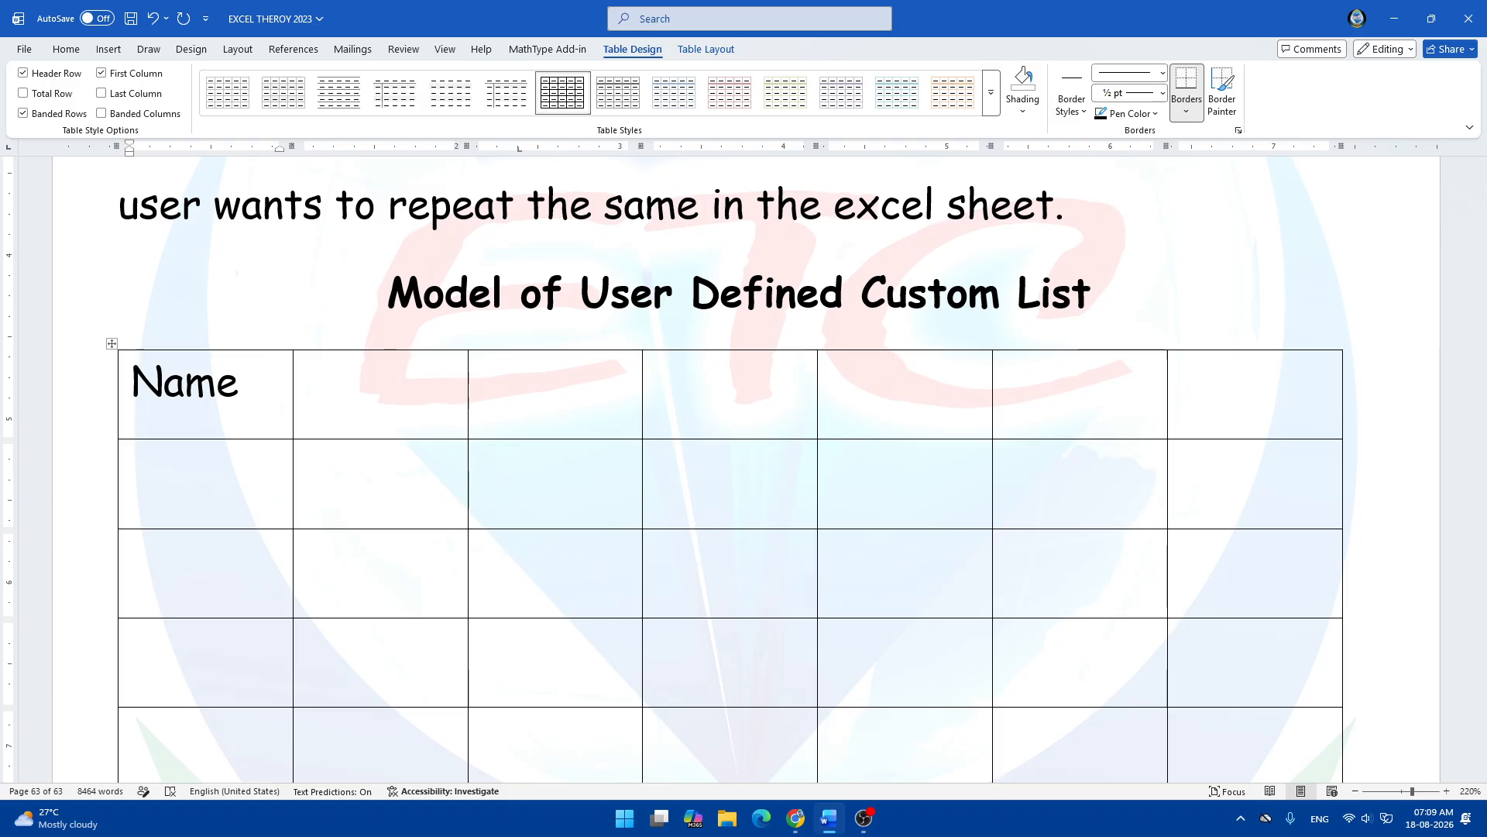
{"action": "type", "text": "of Students"}
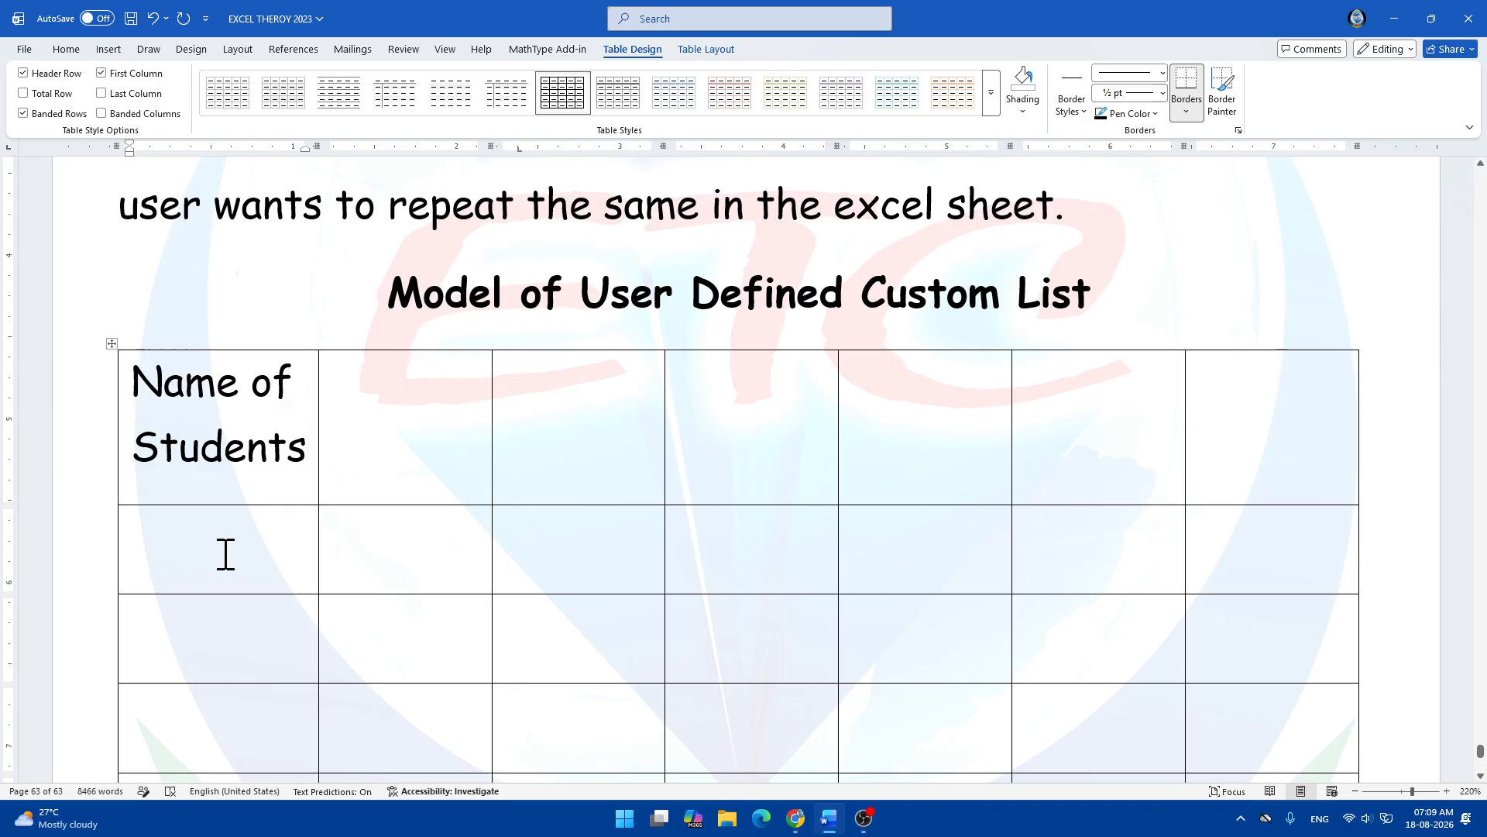
Enter 'Name of Fruits' and 'Name of Birds' in the second and third header cells.
{"action": "scroll", "coordinate": [226, 542], "scroll_direction": "down", "scroll_amount": 2}
{"action": "left_click", "coordinate": [382, 320]}
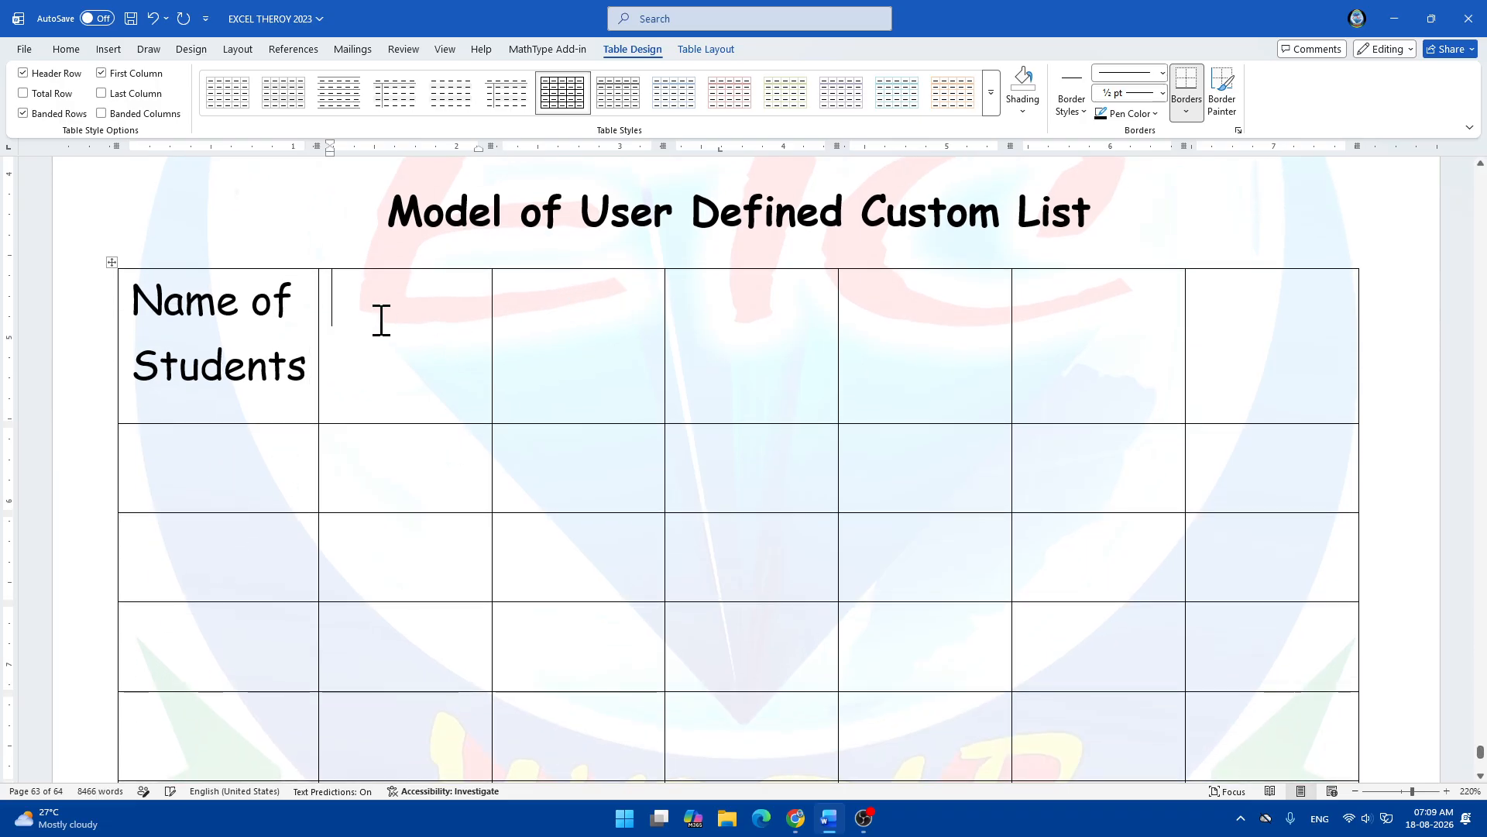
{"action": "type", "text": "name"}
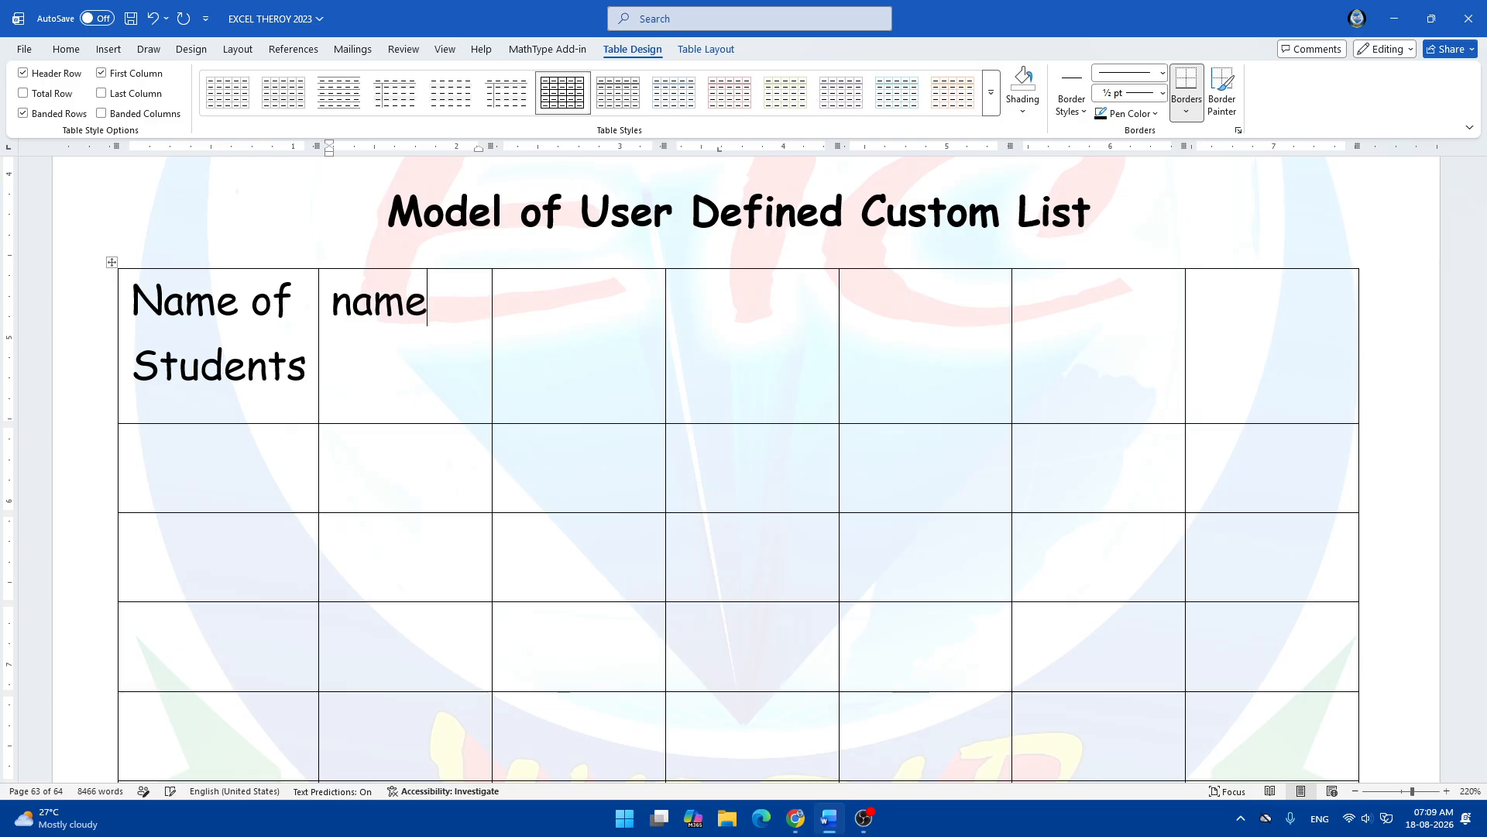
{"action": "key", "text": "BackSpace"}
{"action": "key", "text": "BackSpace"}
{"action": "key", "text": "BackSpace"}
{"action": "key", "text": "BackSpace"}
{"action": "type", "text": "Name o"}
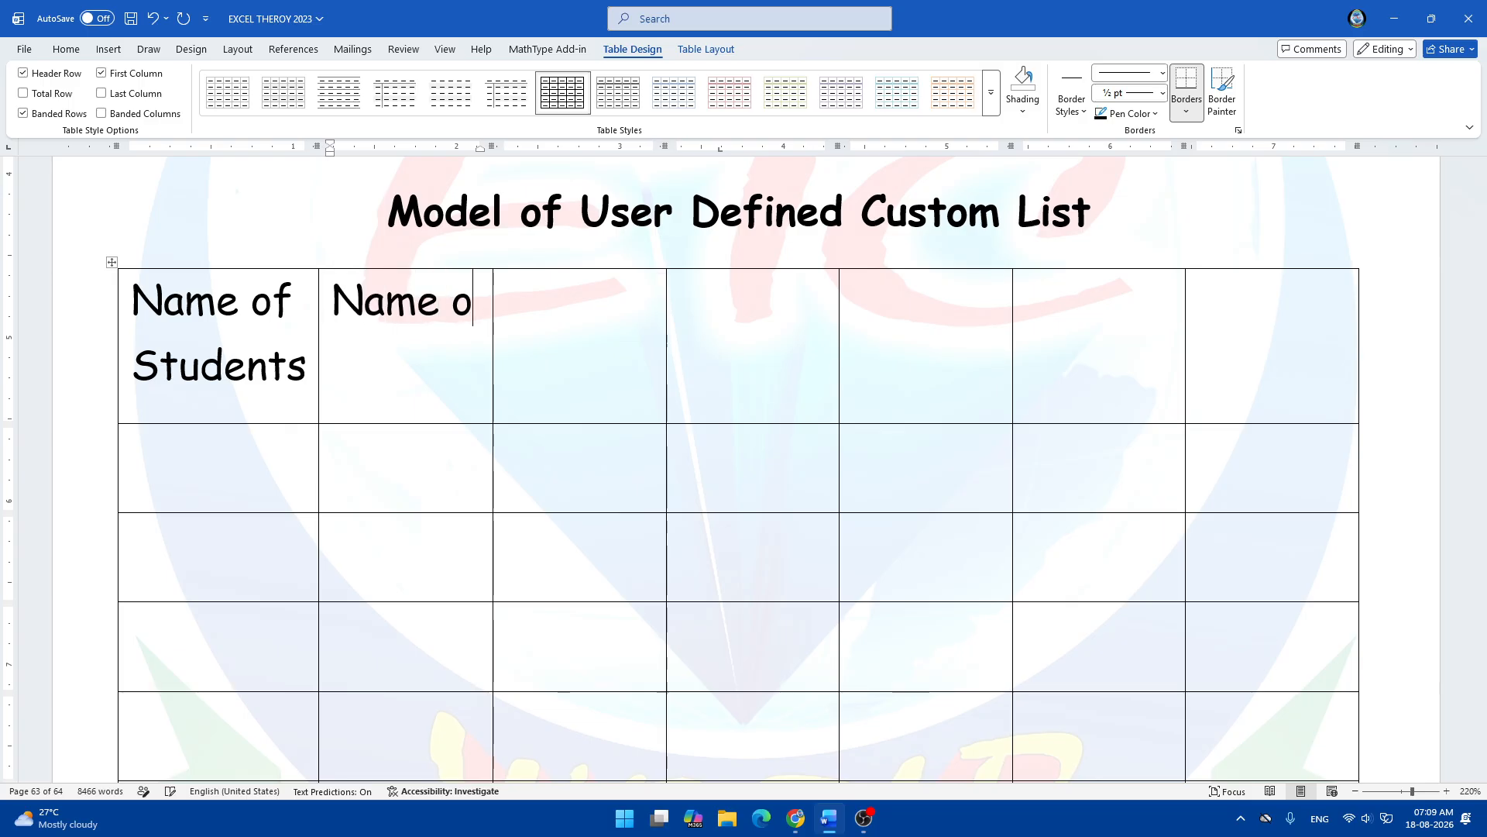
{"action": "type", "text": "f Fruits"}
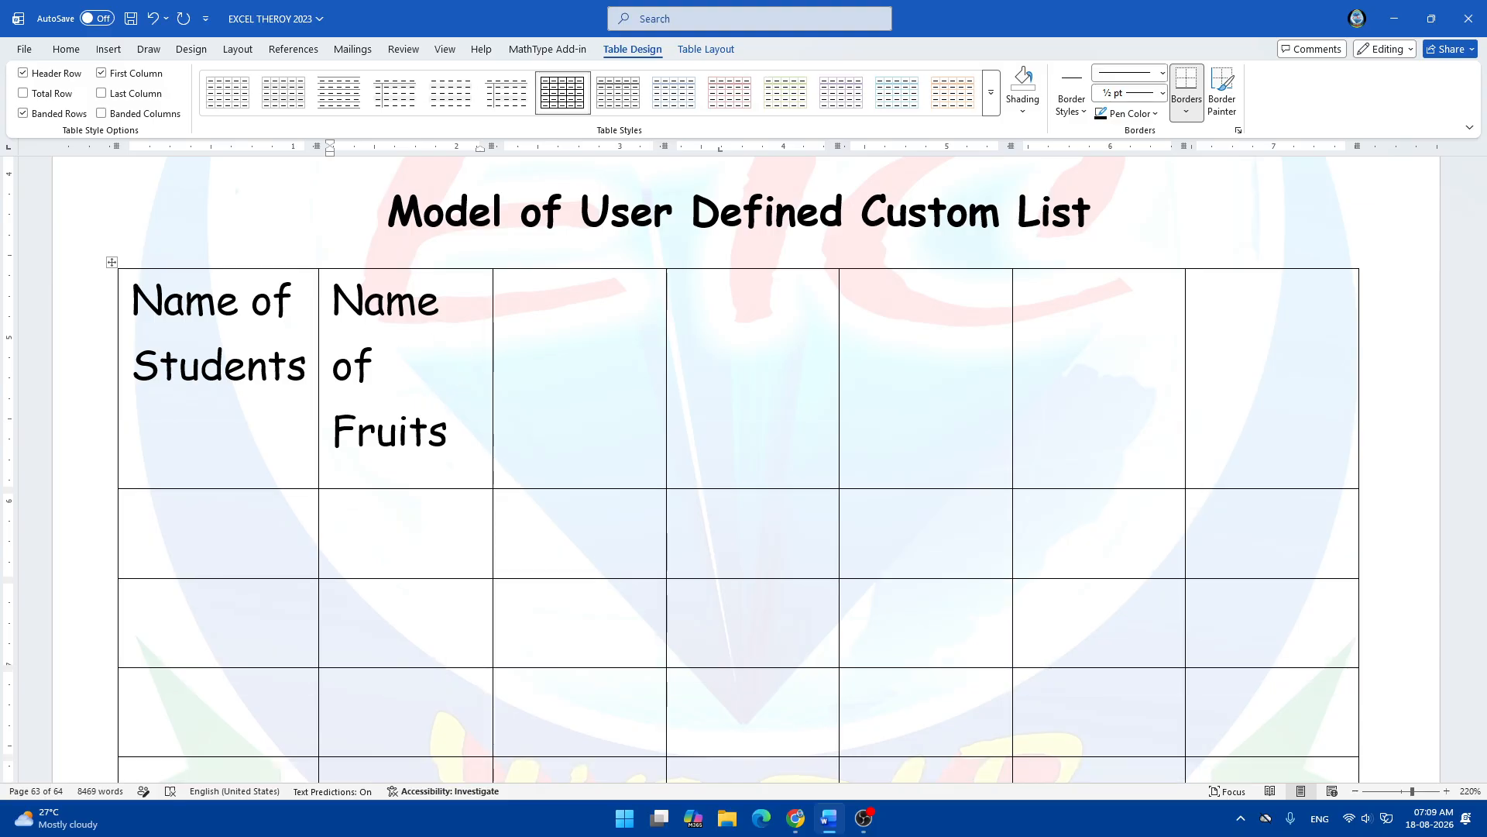
{"action": "key", "text": "Tab"}
{"action": "type", "text": "nam"}
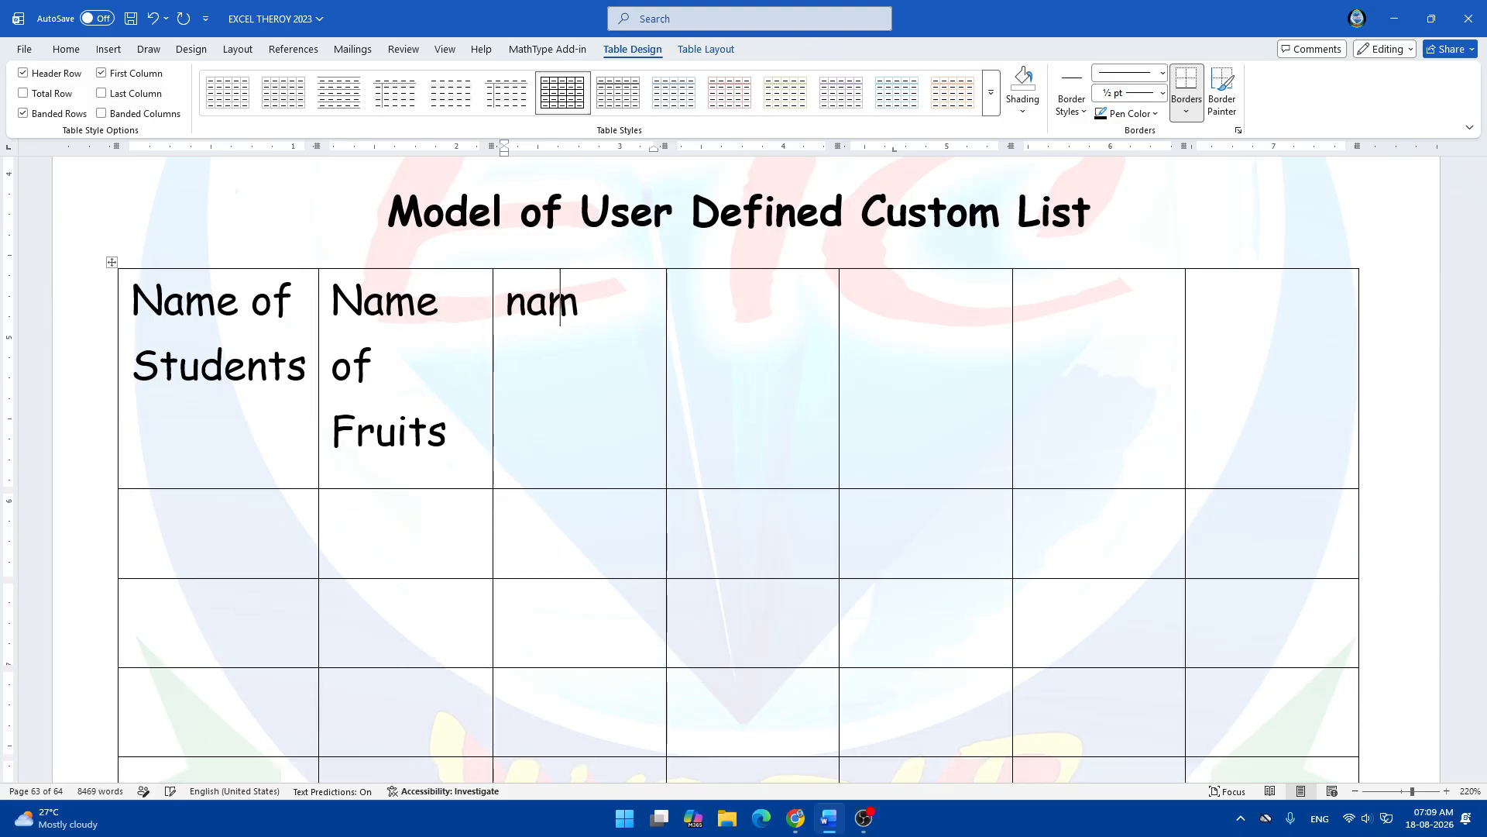
{"action": "key", "text": "BackSpace"}
{"action": "key", "text": "BackSpace"}
{"action": "key", "text": "BackSpace"}
{"action": "type", "text": "Name"}
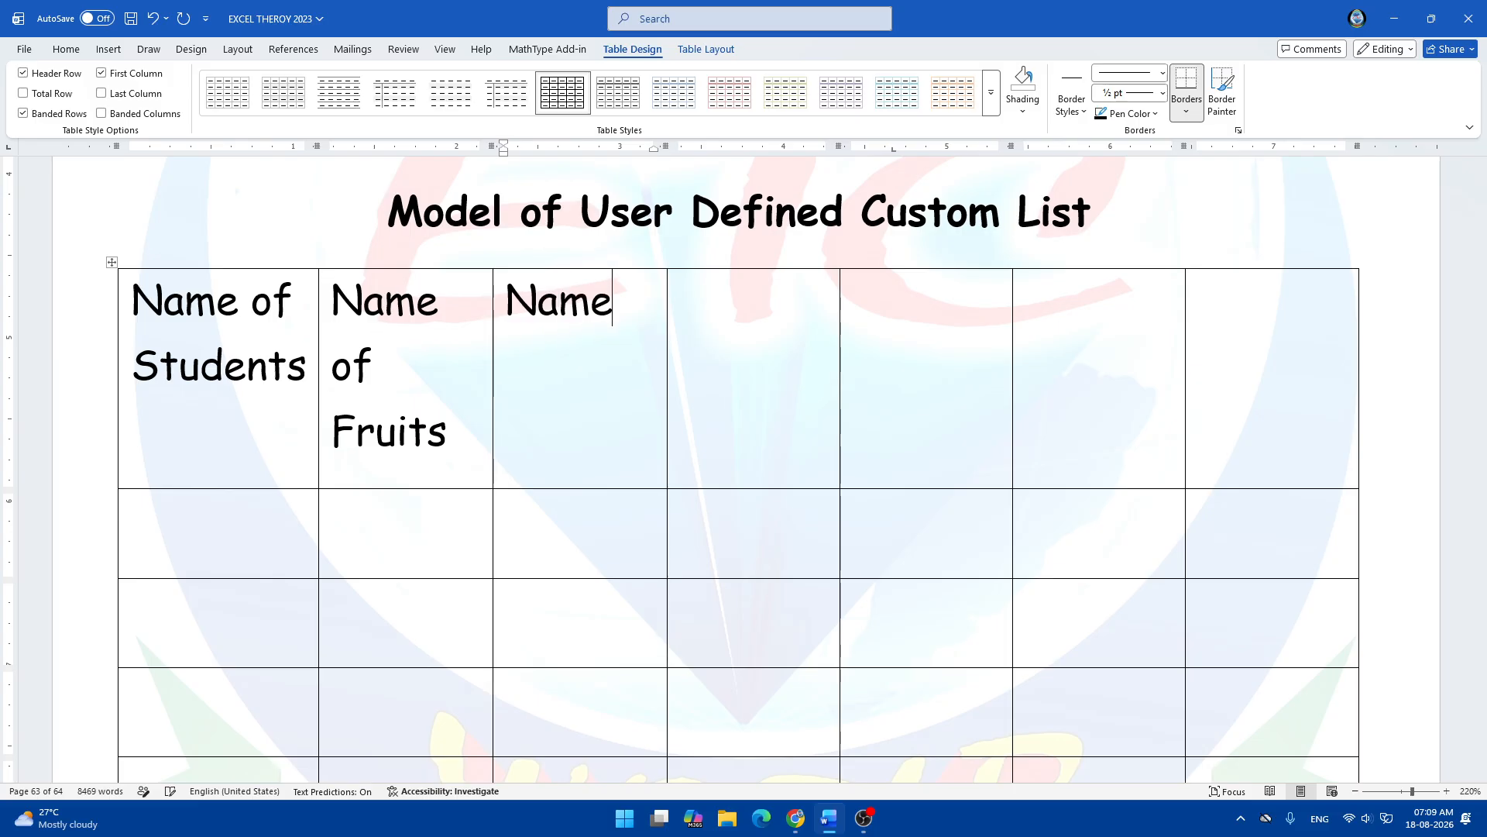
{"action": "type", "text": " of Birds"}
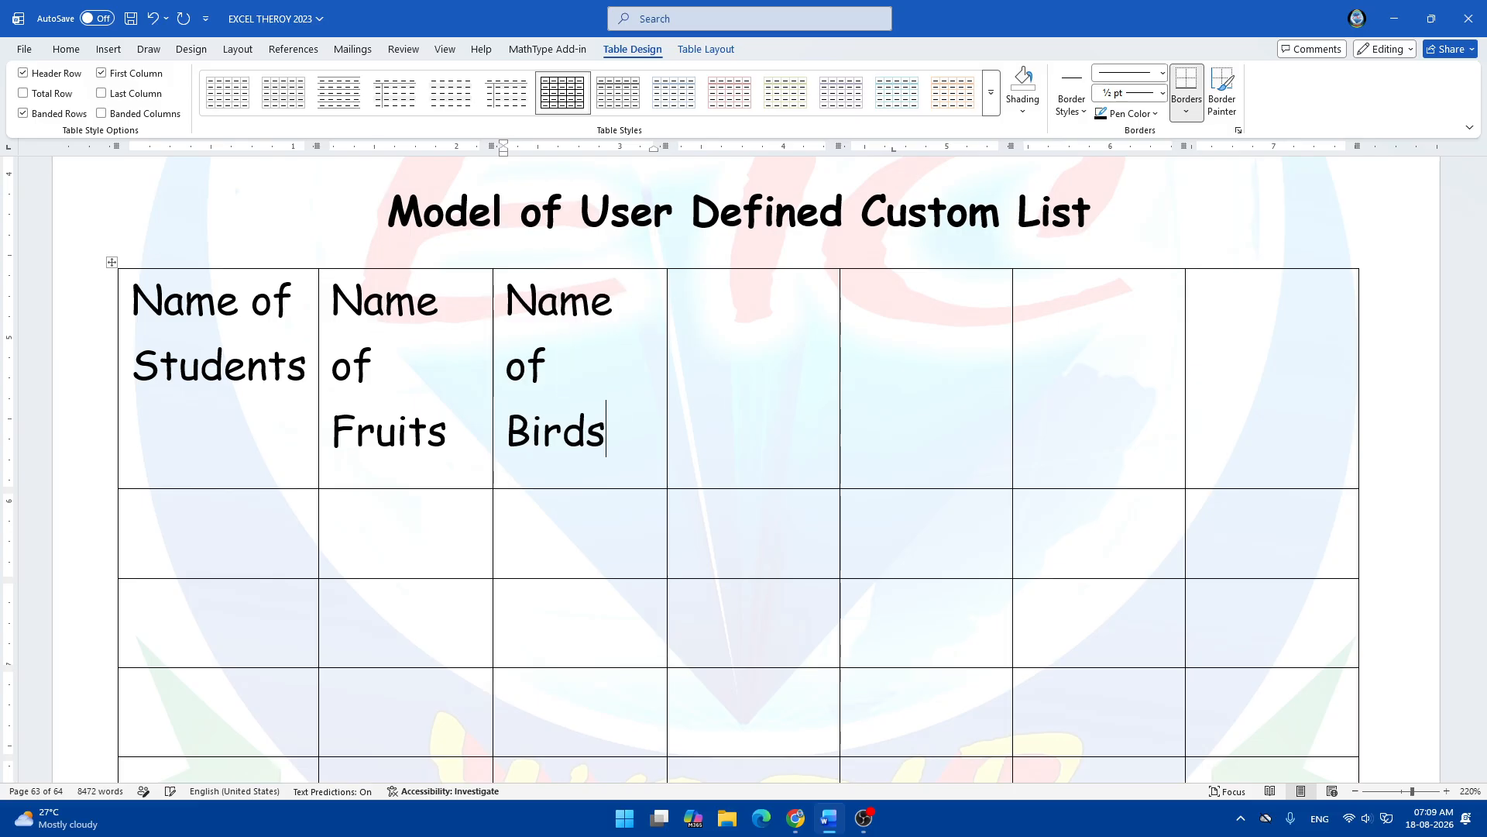
Enter 'Name of Colors' in the fourth header cell and start 'Name of our local' in the fifth.
{"action": "key", "text": "Tab"}
{"action": "type", "text": "Name of Colors"}
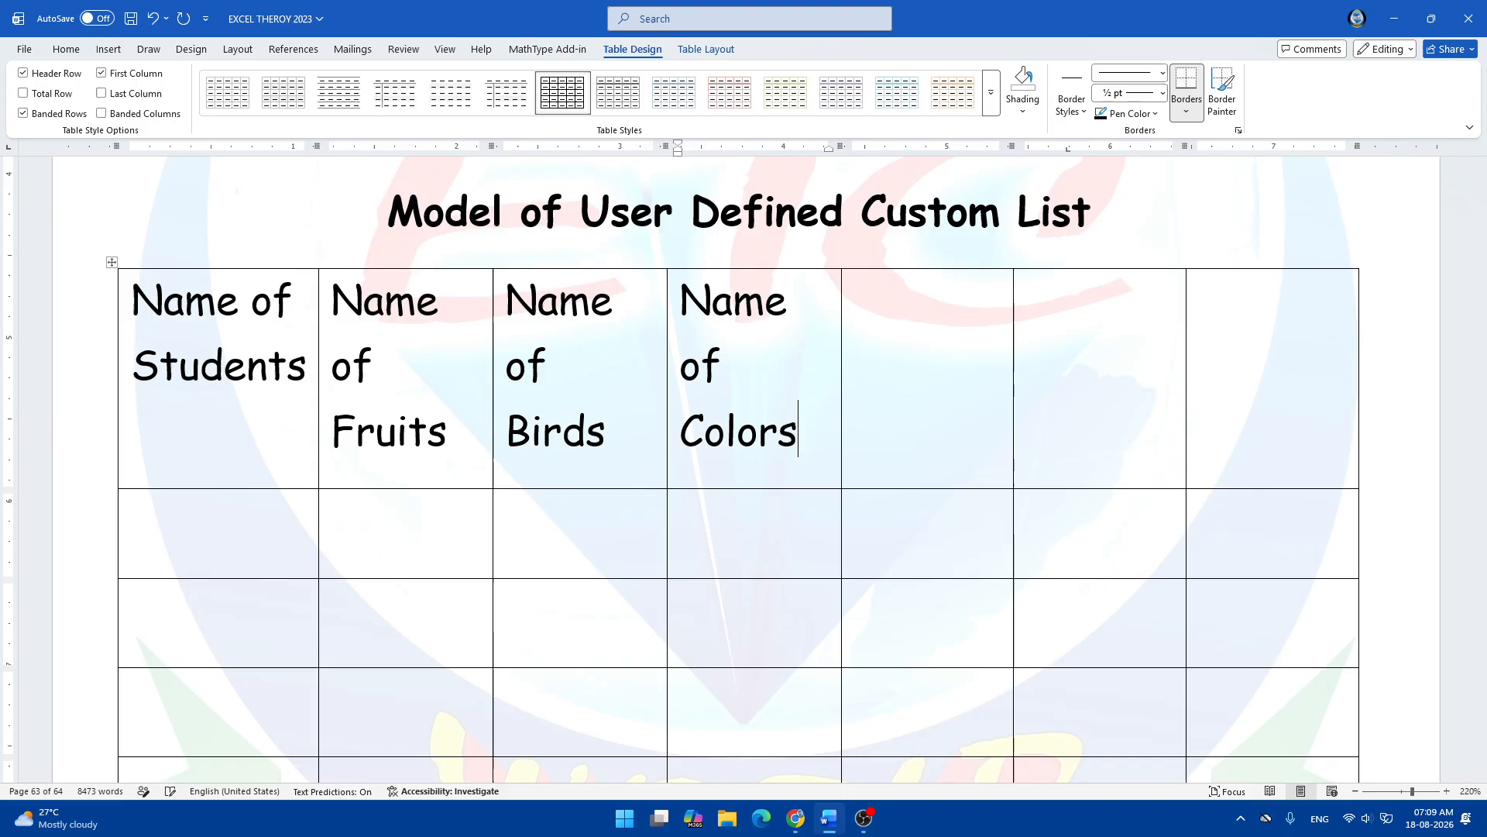
{"action": "key", "text": "Tab"}
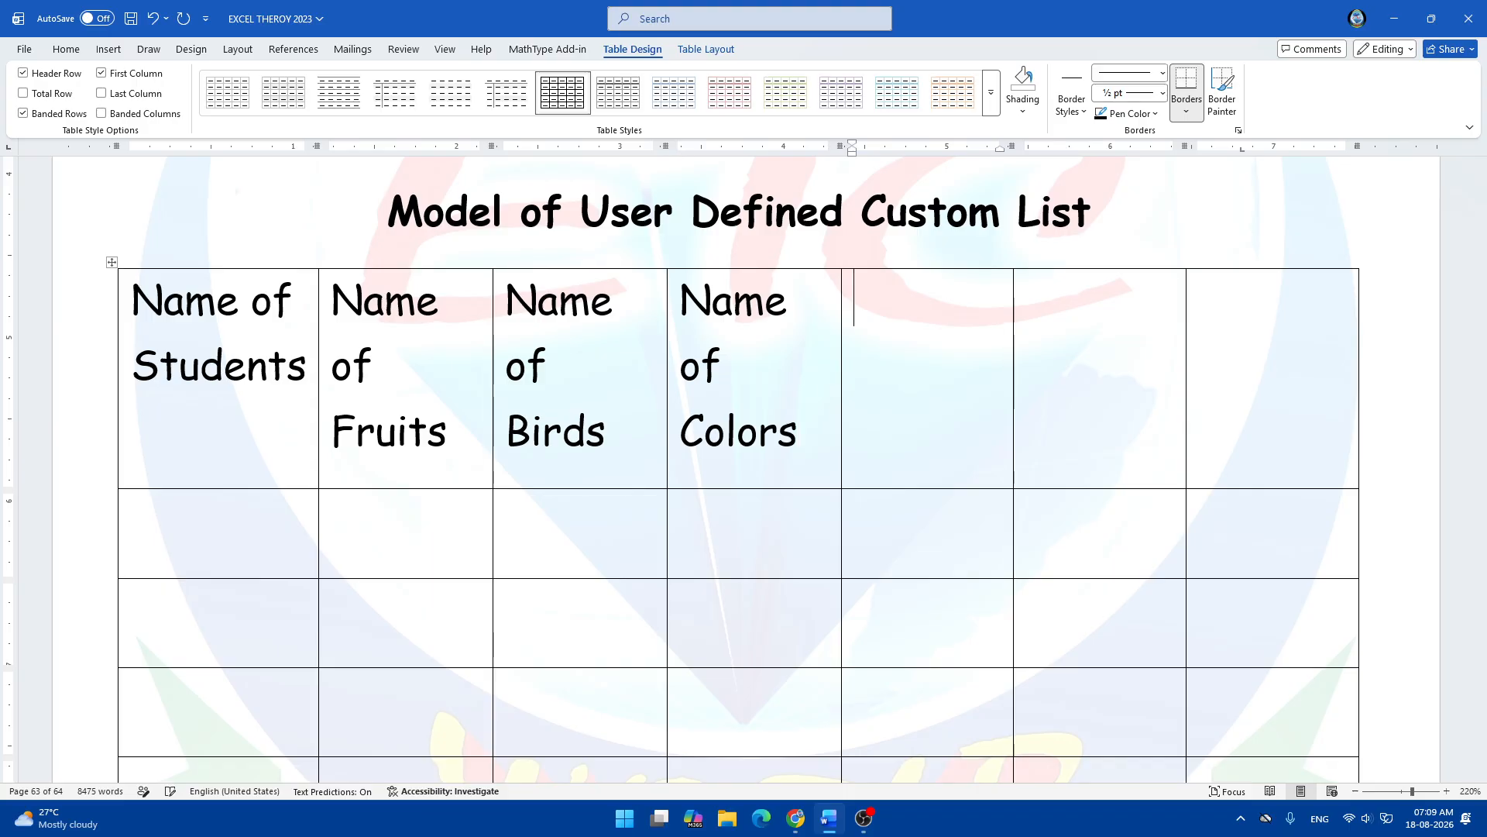
{"action": "type", "text": "name"}
{"action": "key", "text": "BackSpace"}
{"action": "key", "text": "BackSpace"}
{"action": "key", "text": "BackSpace"}
{"action": "key", "text": "BackSpace"}
{"action": "type", "text": "Name"}
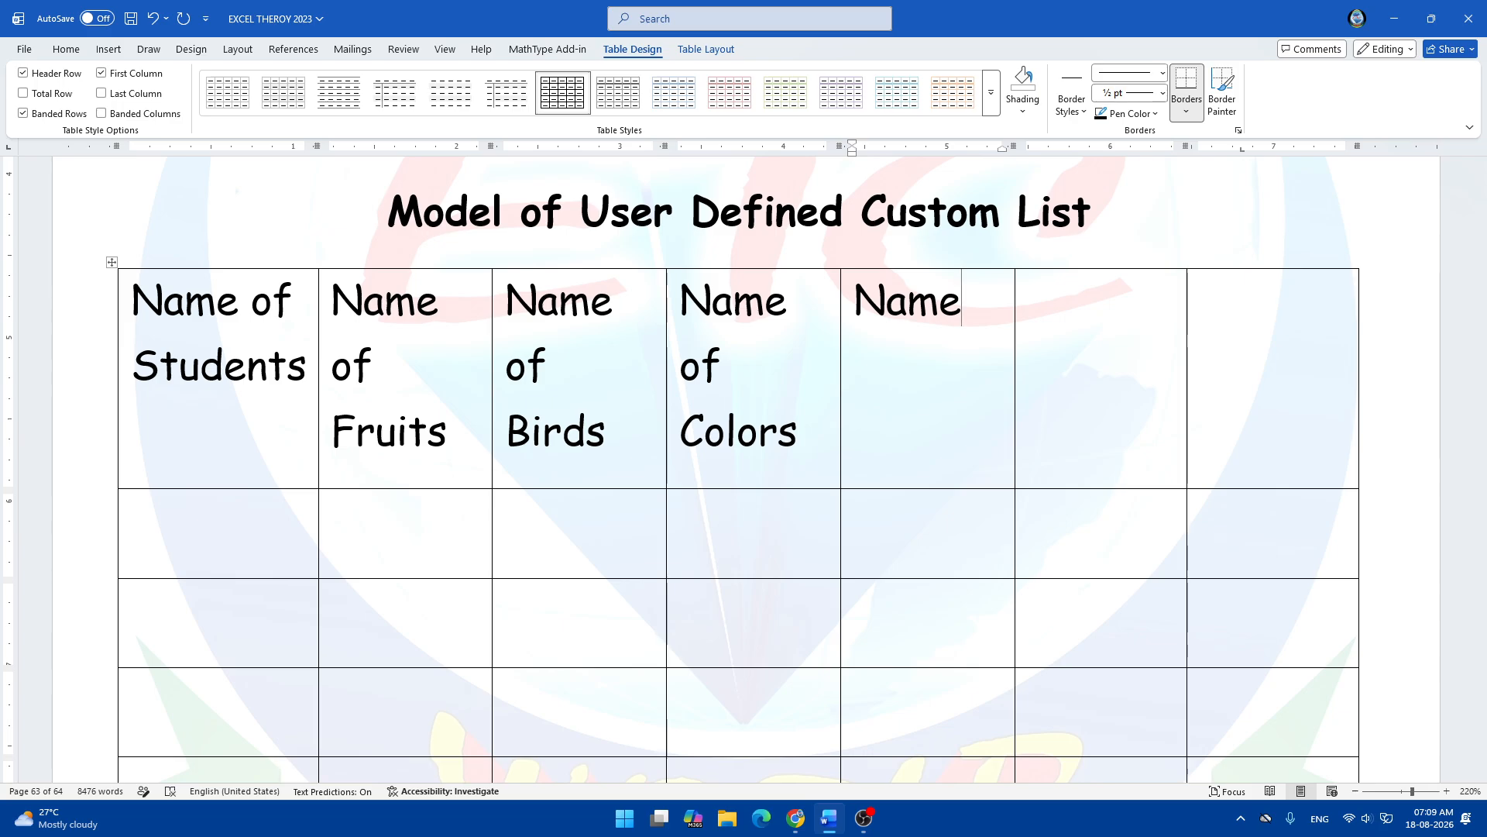
{"action": "type", "text": " Cour"}
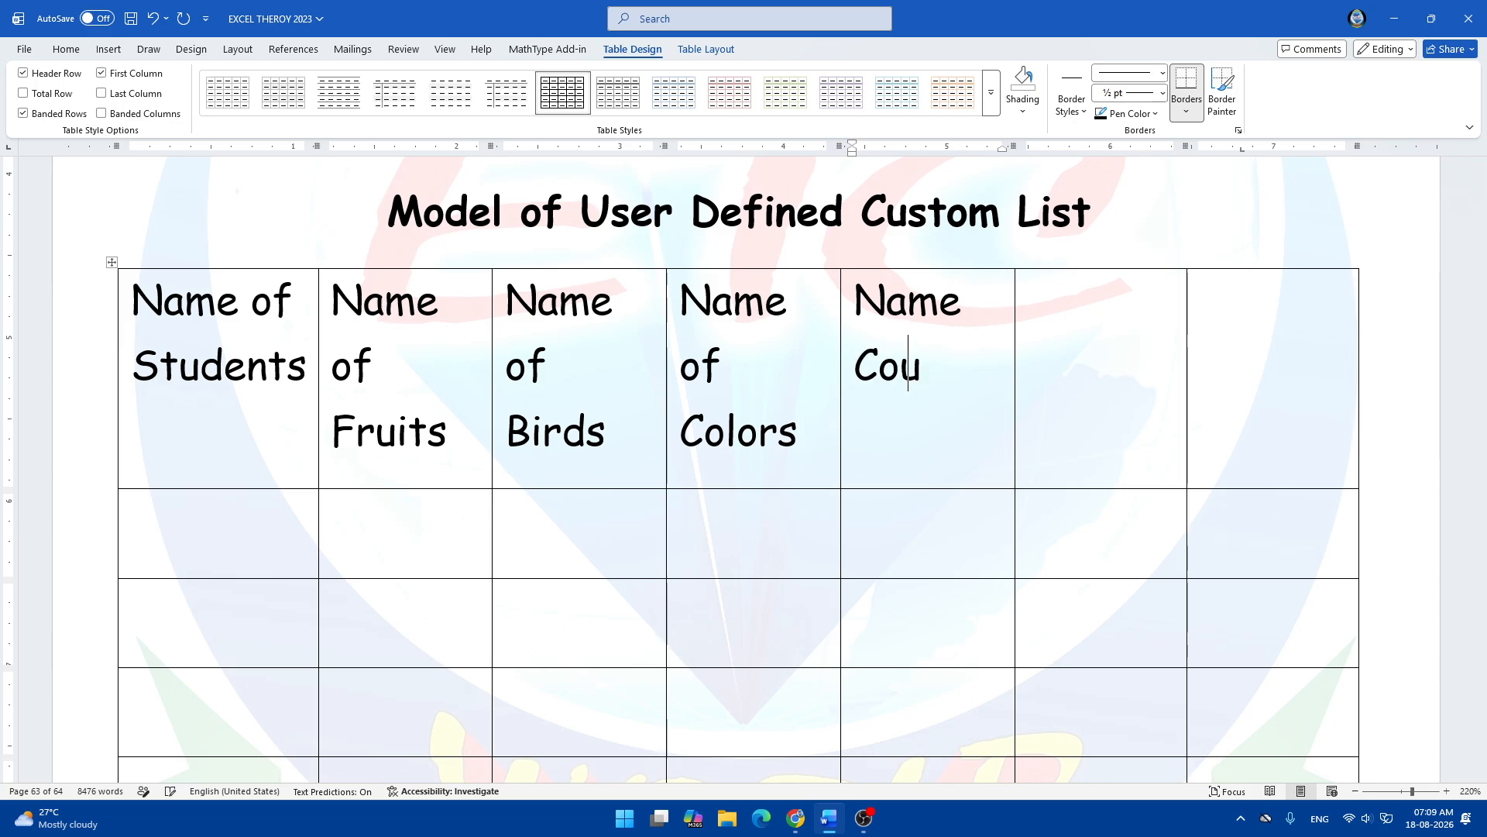
{"action": "key", "text": "BackSpace"}
{"action": "key", "text": "BackSpace"}
{"action": "key", "text": "BackSpace"}
{"action": "key", "text": "BackSpace"}
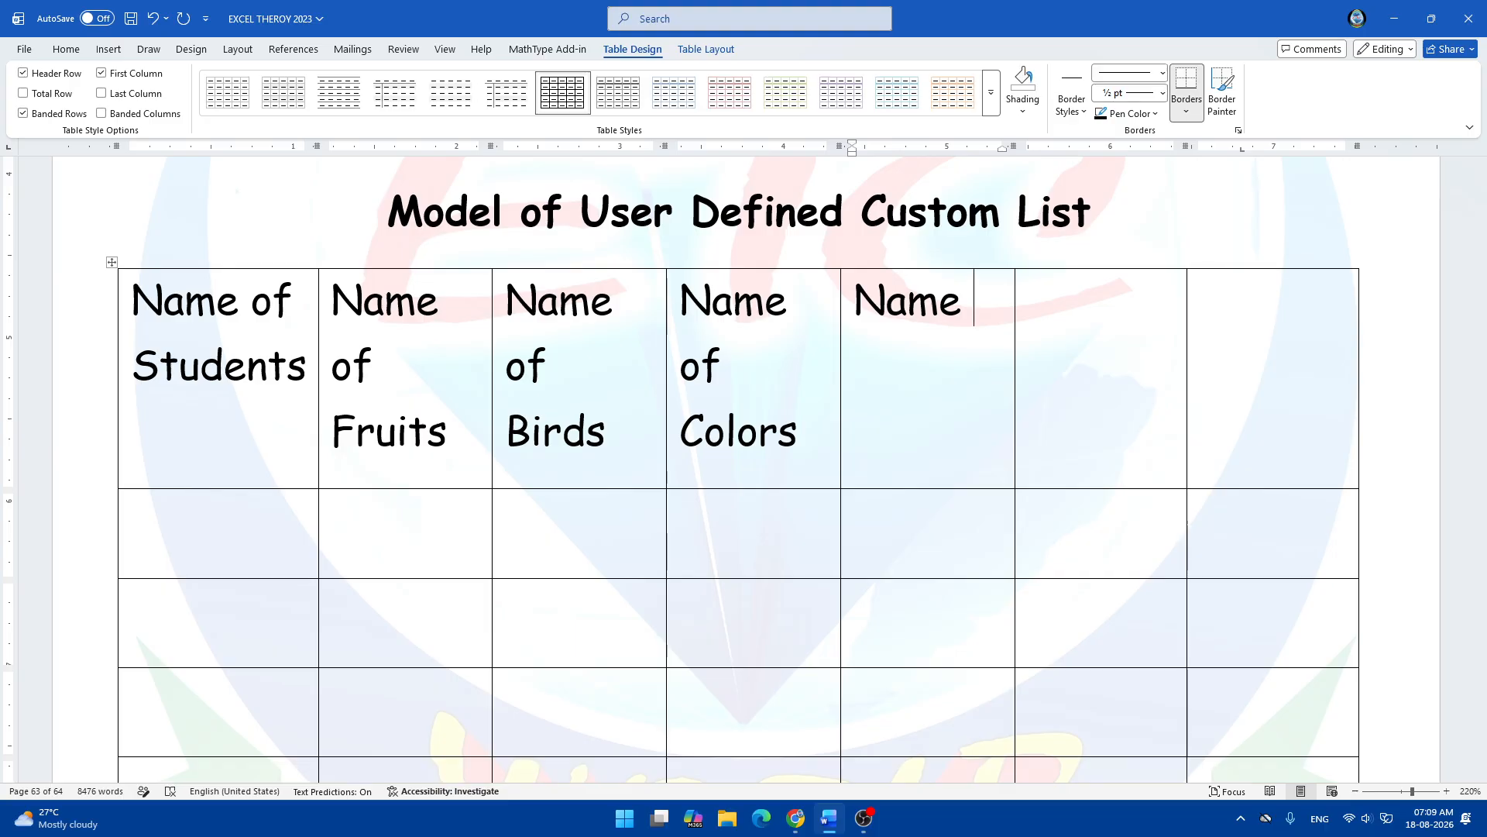
{"action": "type", "text": "of our "}
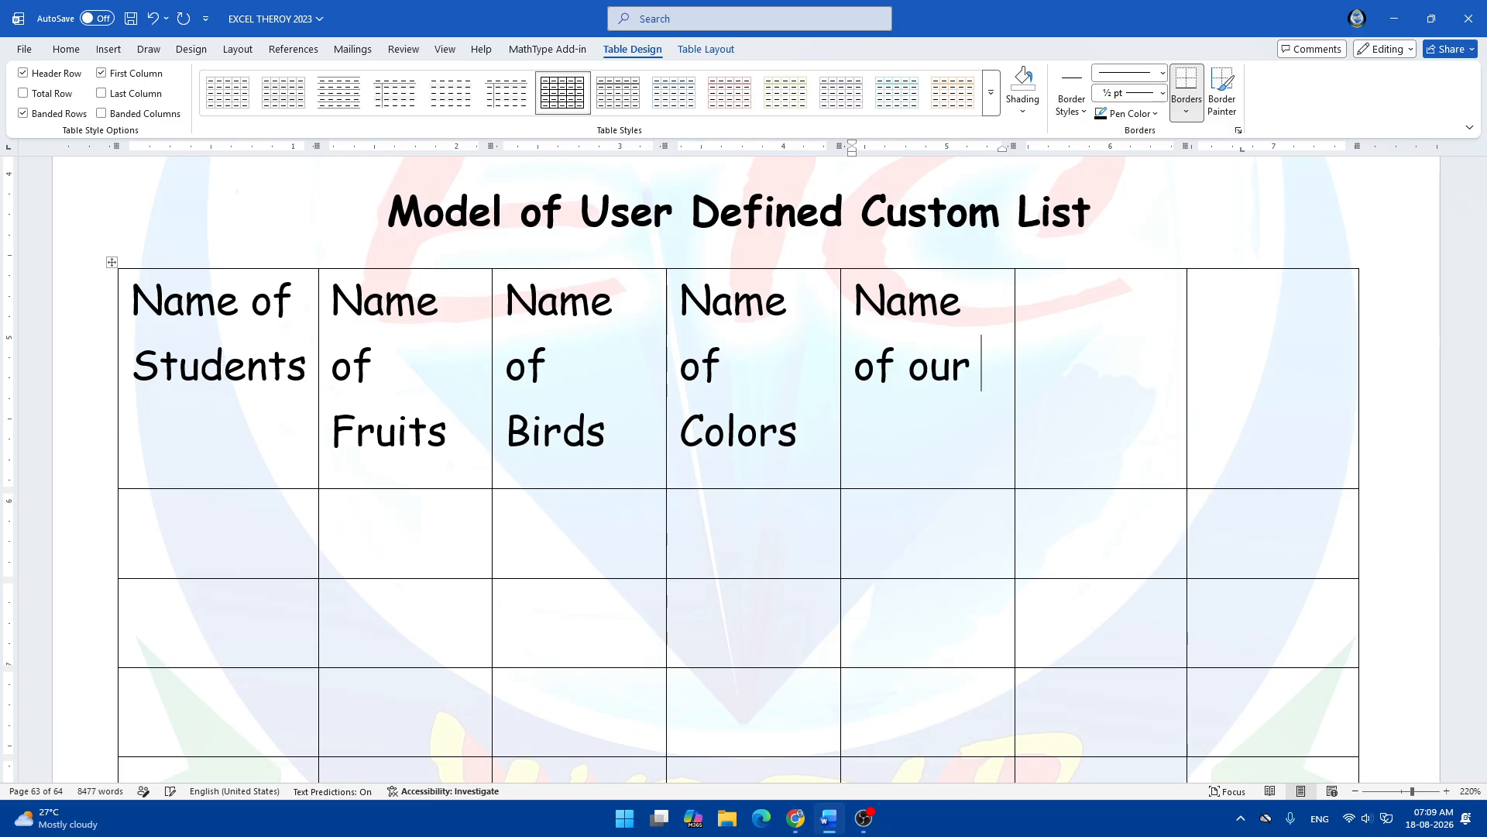
{"action": "type", "text": "local "}
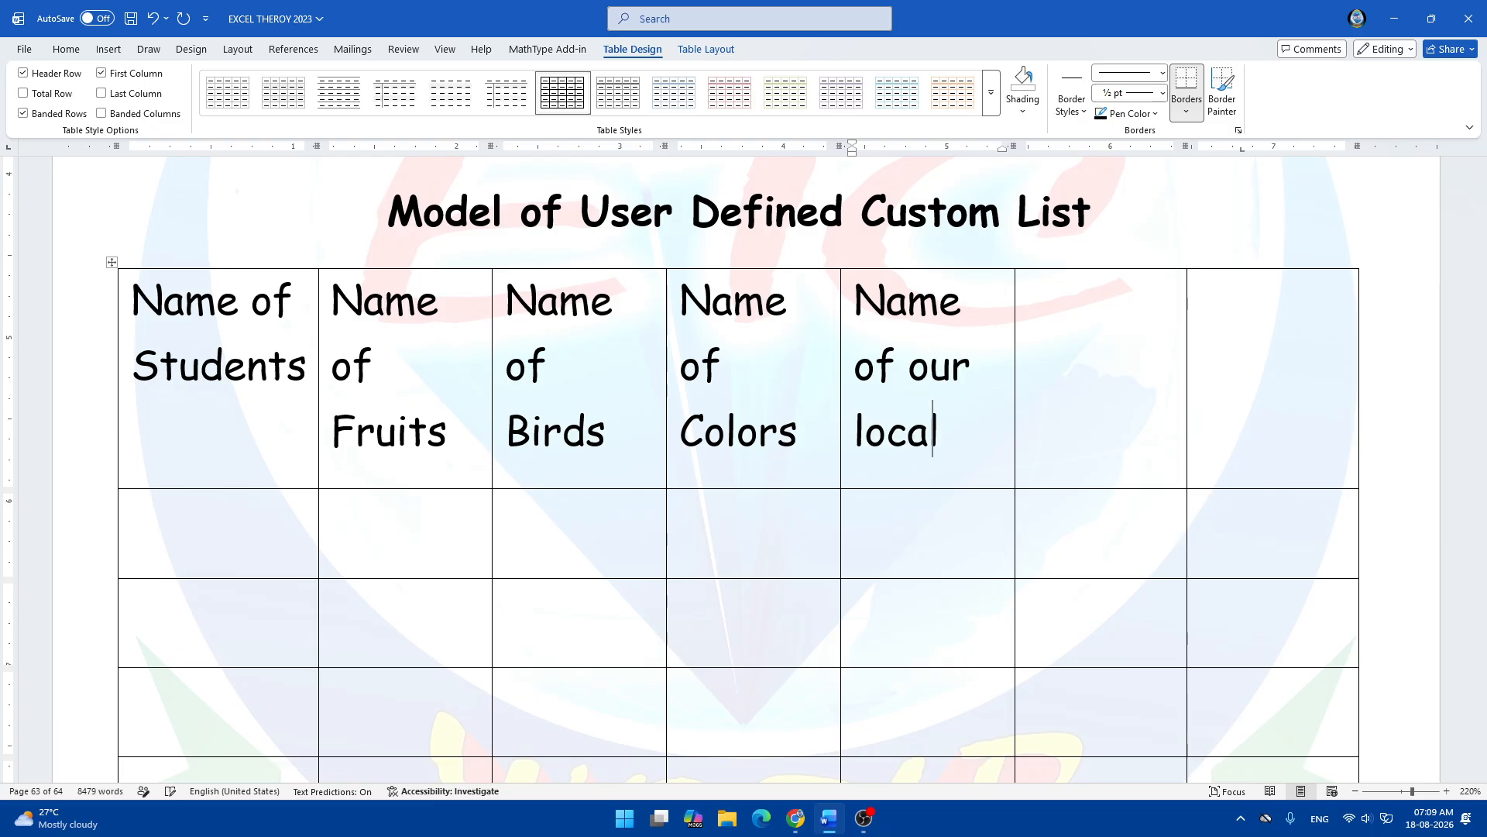
{"action": "type", "text": "places"}
Finish 'Name of our local places' and enter 'Name of Popular Computer Courses' in the sixth header cell.
{"action": "key", "text": "Tab"}
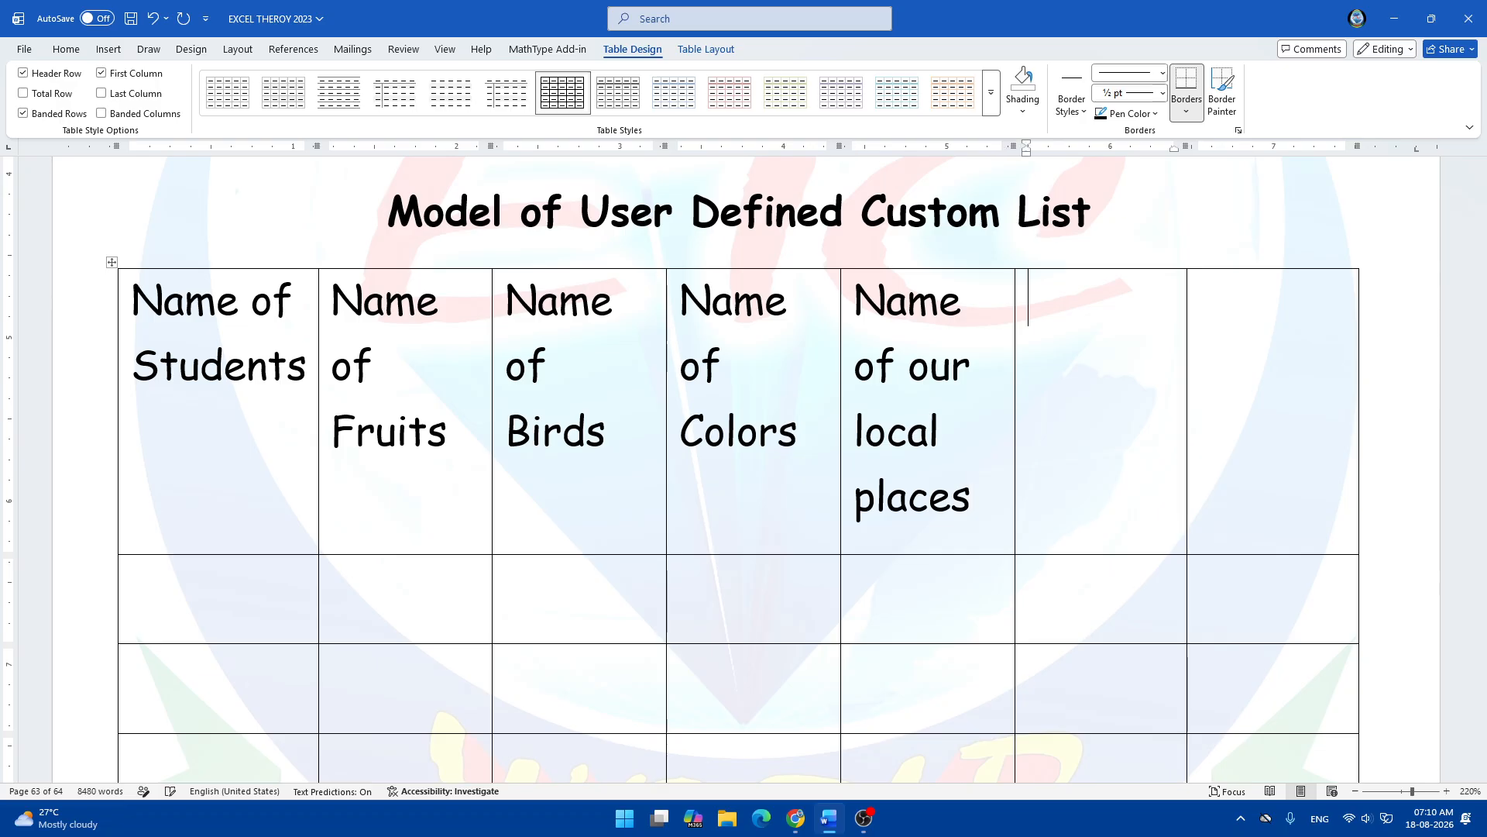
{"action": "type", "text": "name"}
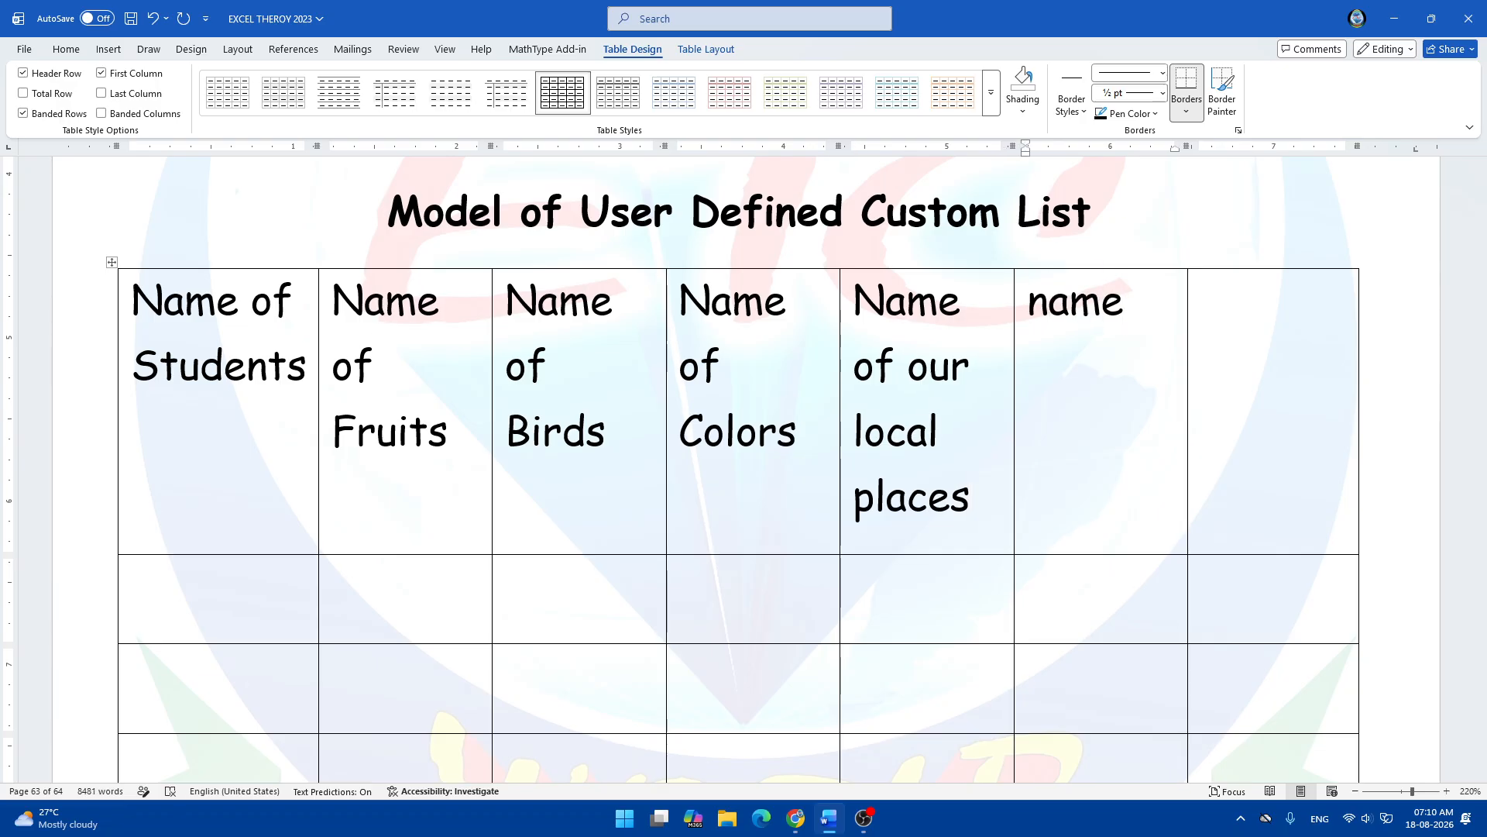
{"action": "key", "text": "BackSpace"}
{"action": "key", "text": "BackSpace"}
{"action": "key", "text": "BackSpace"}
{"action": "key", "text": "BackSpace"}
{"action": "type", "text": "Nam"}
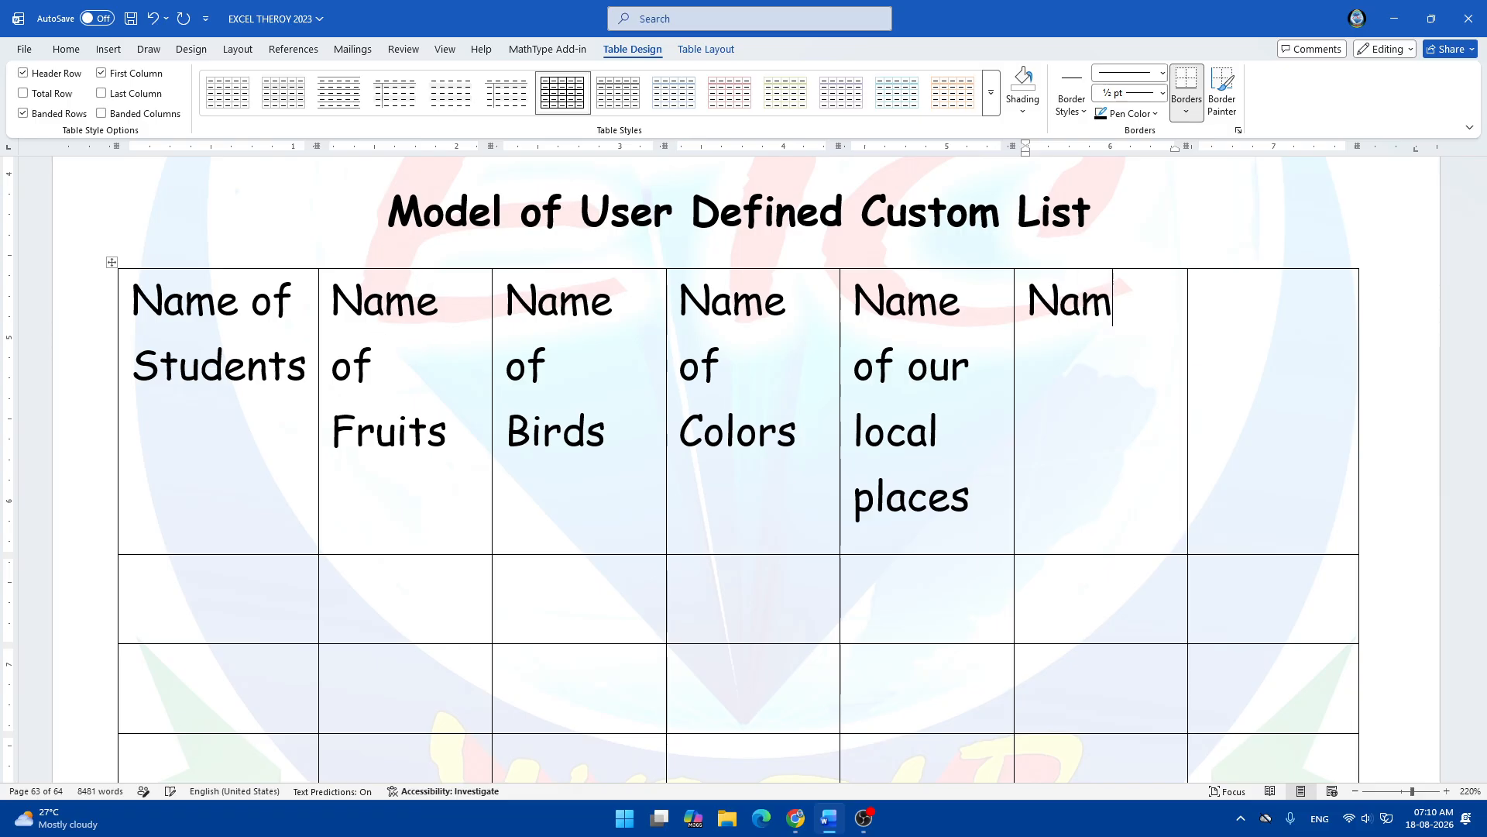
{"action": "type", "text": "e of p"}
{"action": "type", "text": "o"}
{"action": "key", "text": "BackSpace"}
{"action": "key", "text": "BackSpace"}
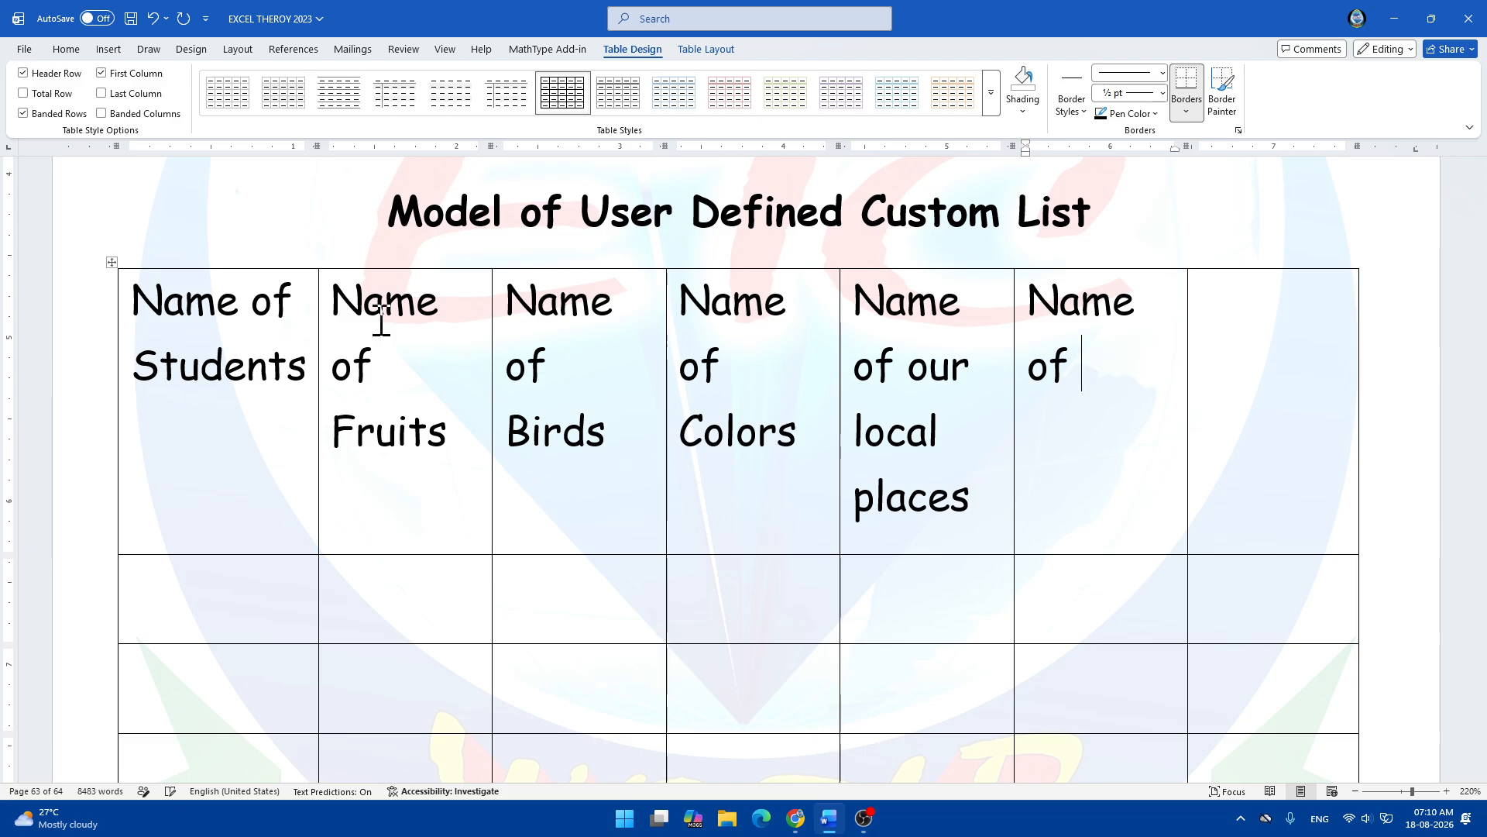
{"action": "type", "text": "Popula"}
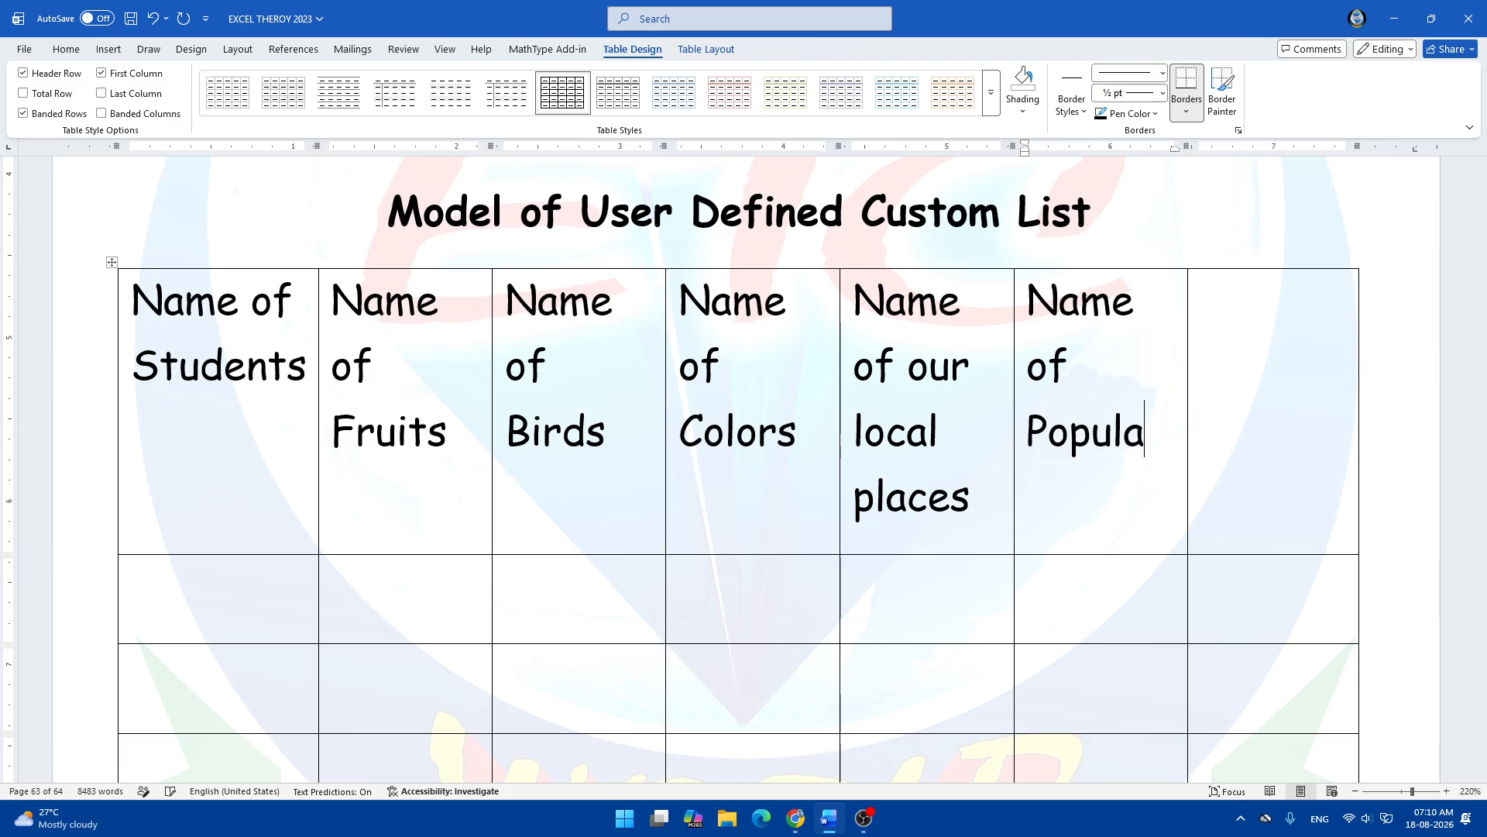
{"action": "type", "text": "r Compu"}
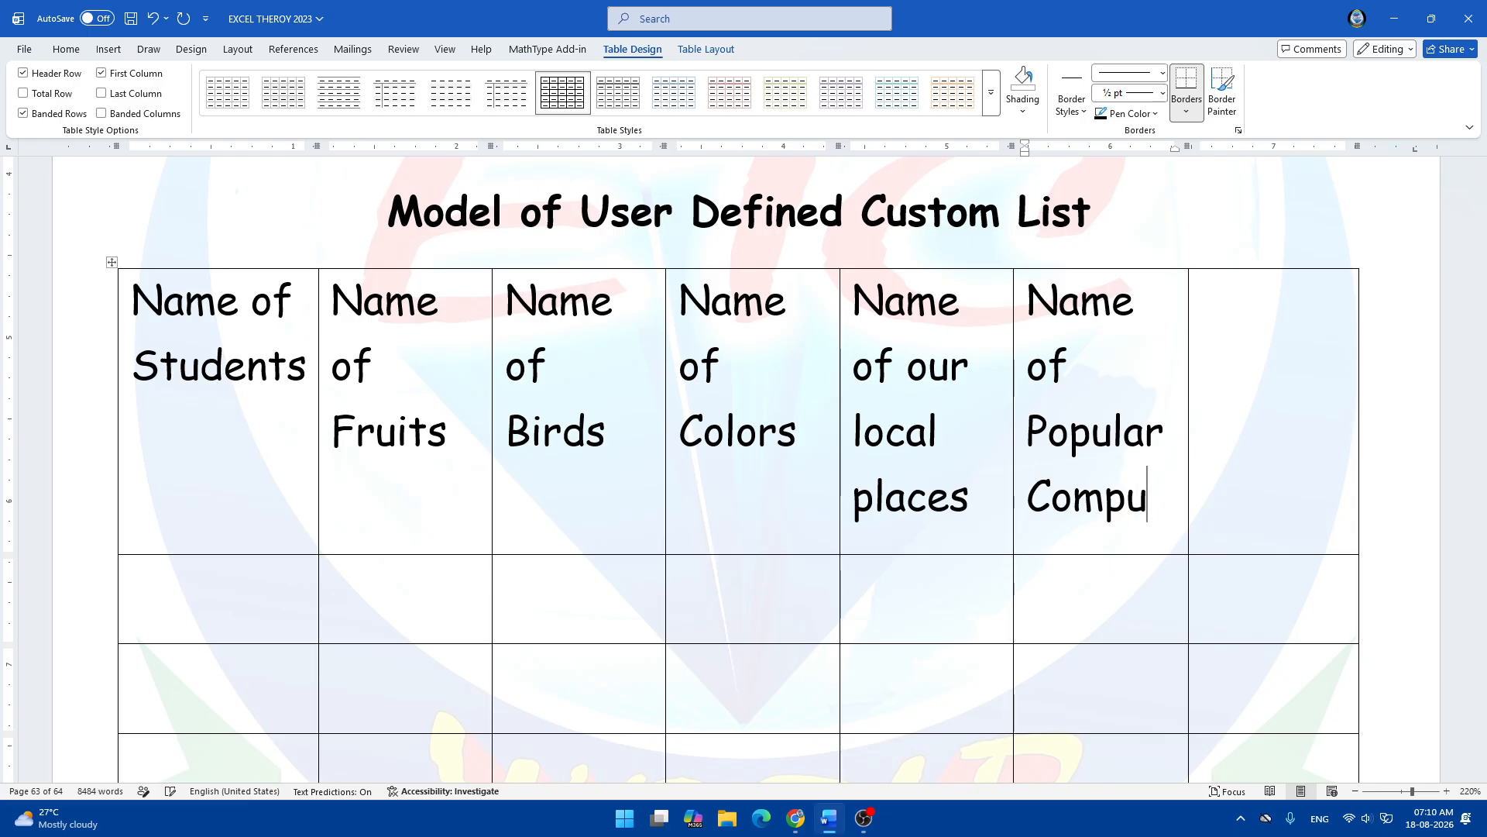
{"action": "type", "text": "ter Cous"}
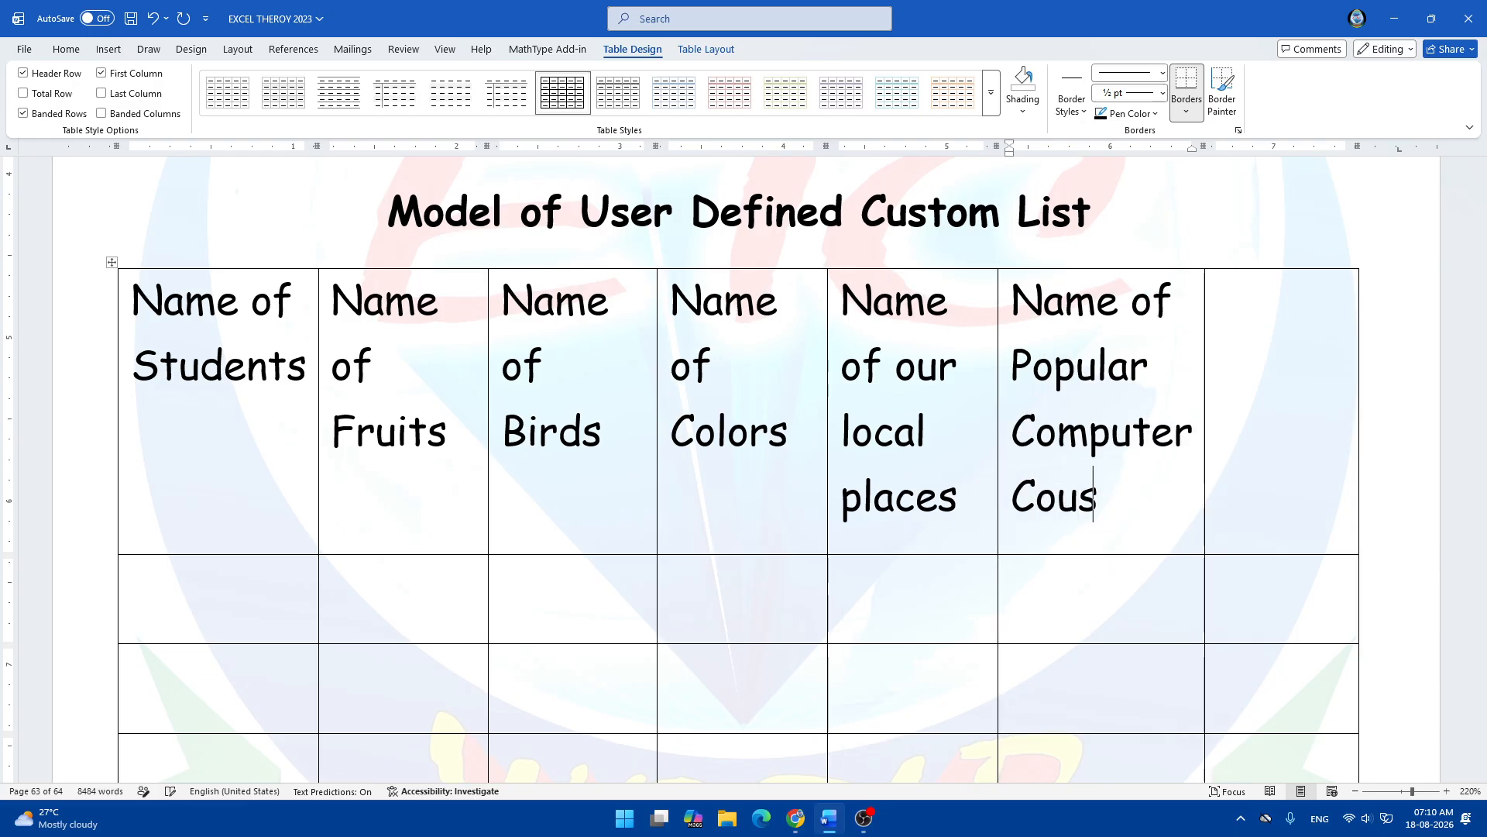
{"action": "key", "text": "BackSpace"}
{"action": "type", "text": "rses"}
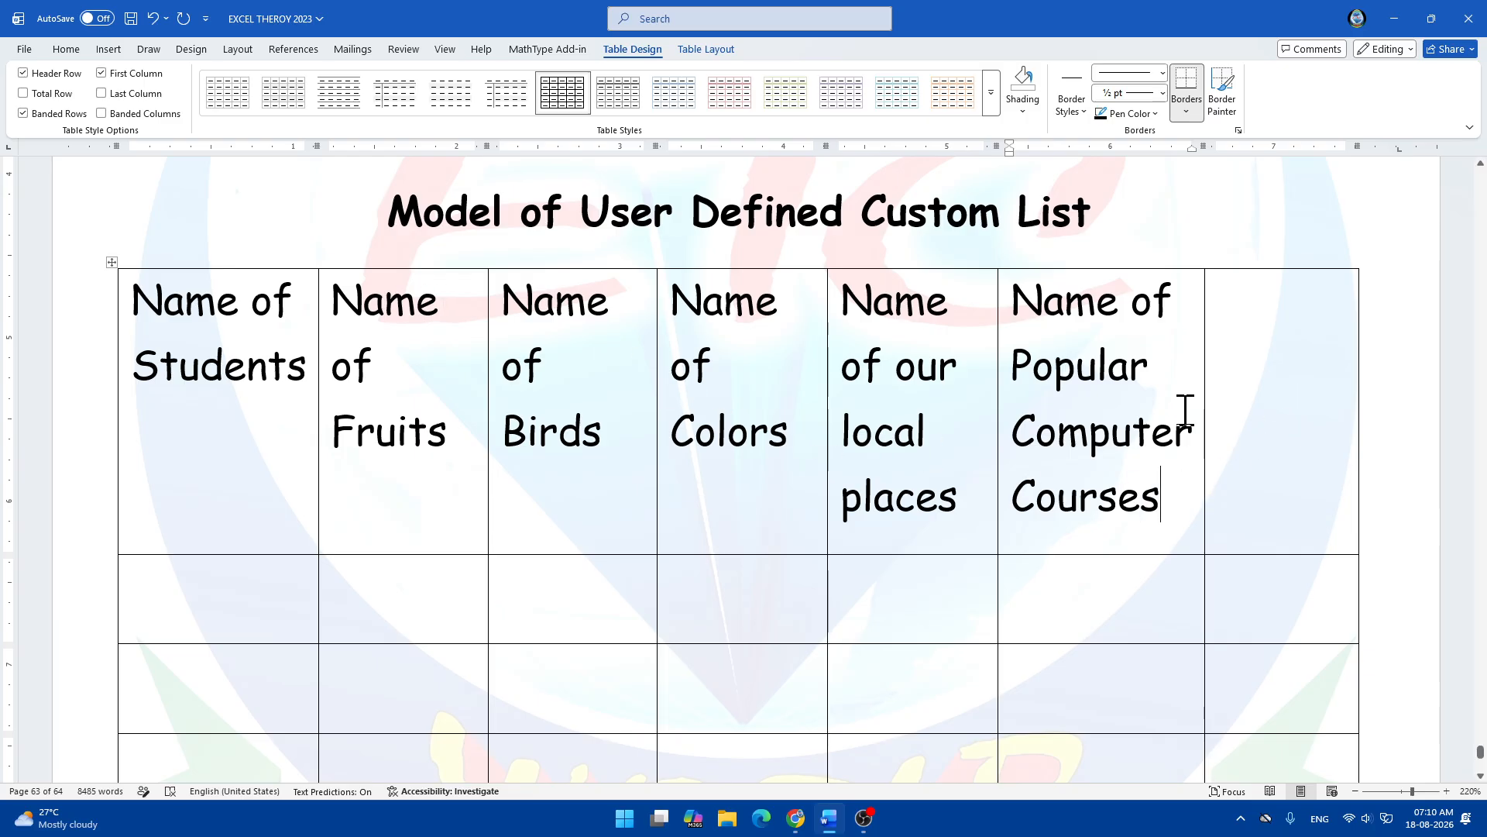
{"action": "left_click", "coordinate": [1278, 331]}
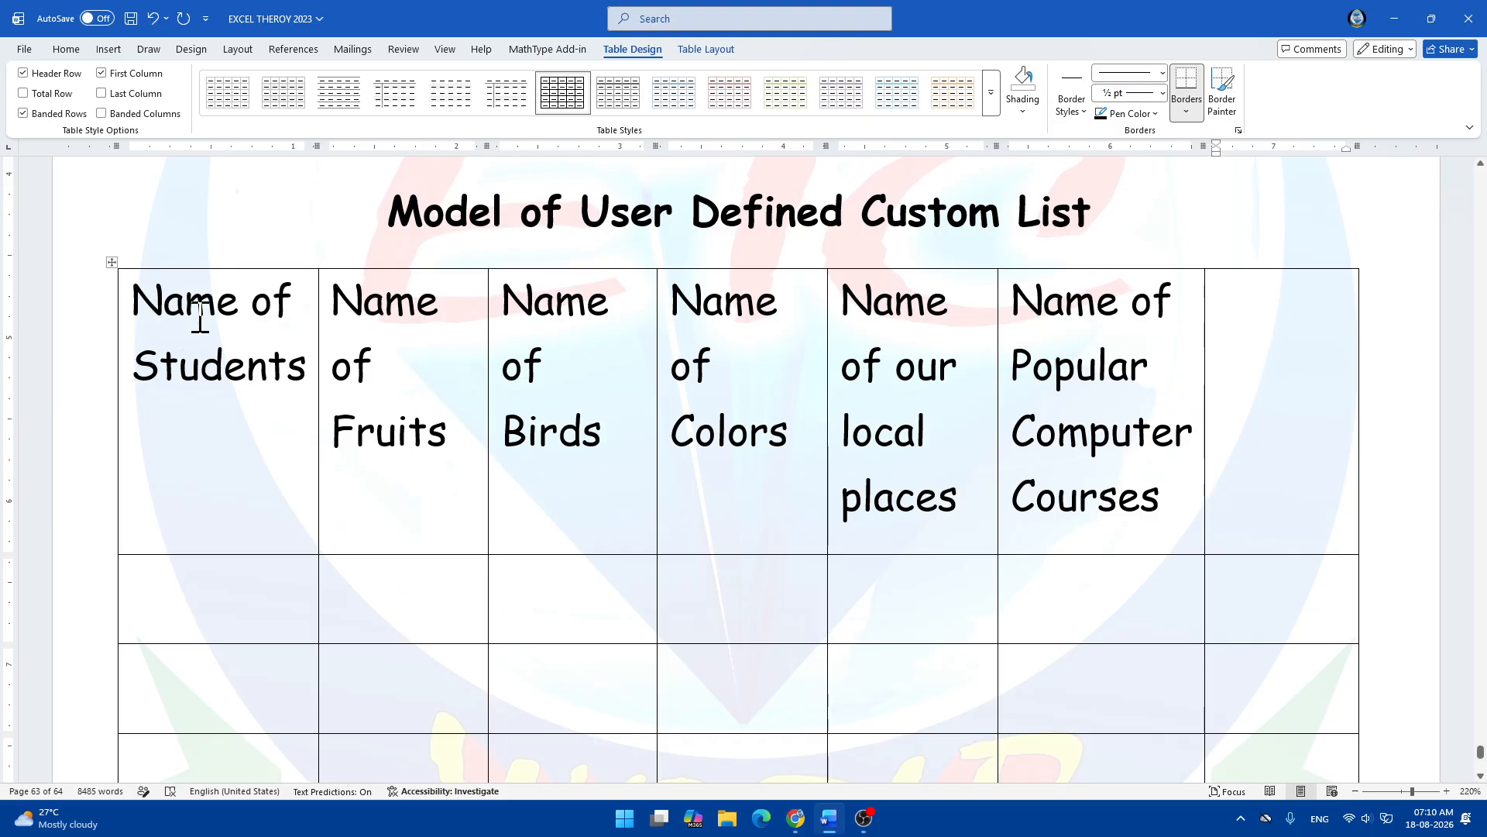
Reduce the font size of the six filled header cells.
{"action": "left_click_drag", "start_coordinate": [203, 318], "coordinate": [1131, 446]}
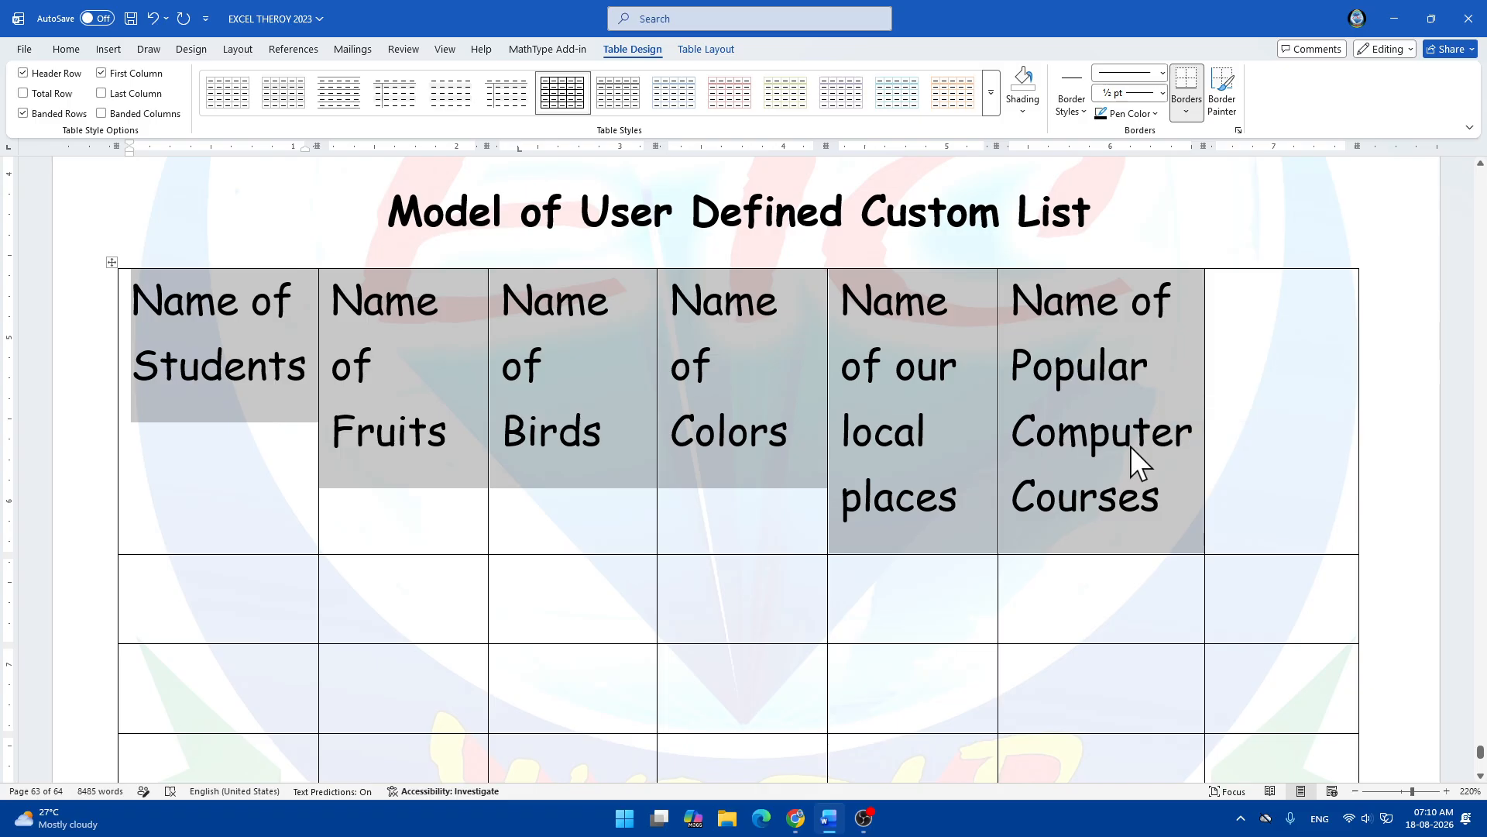
{"action": "key", "text": "ctrl+shift+less"}
{"action": "key", "text": "ctrl+shift+less"}
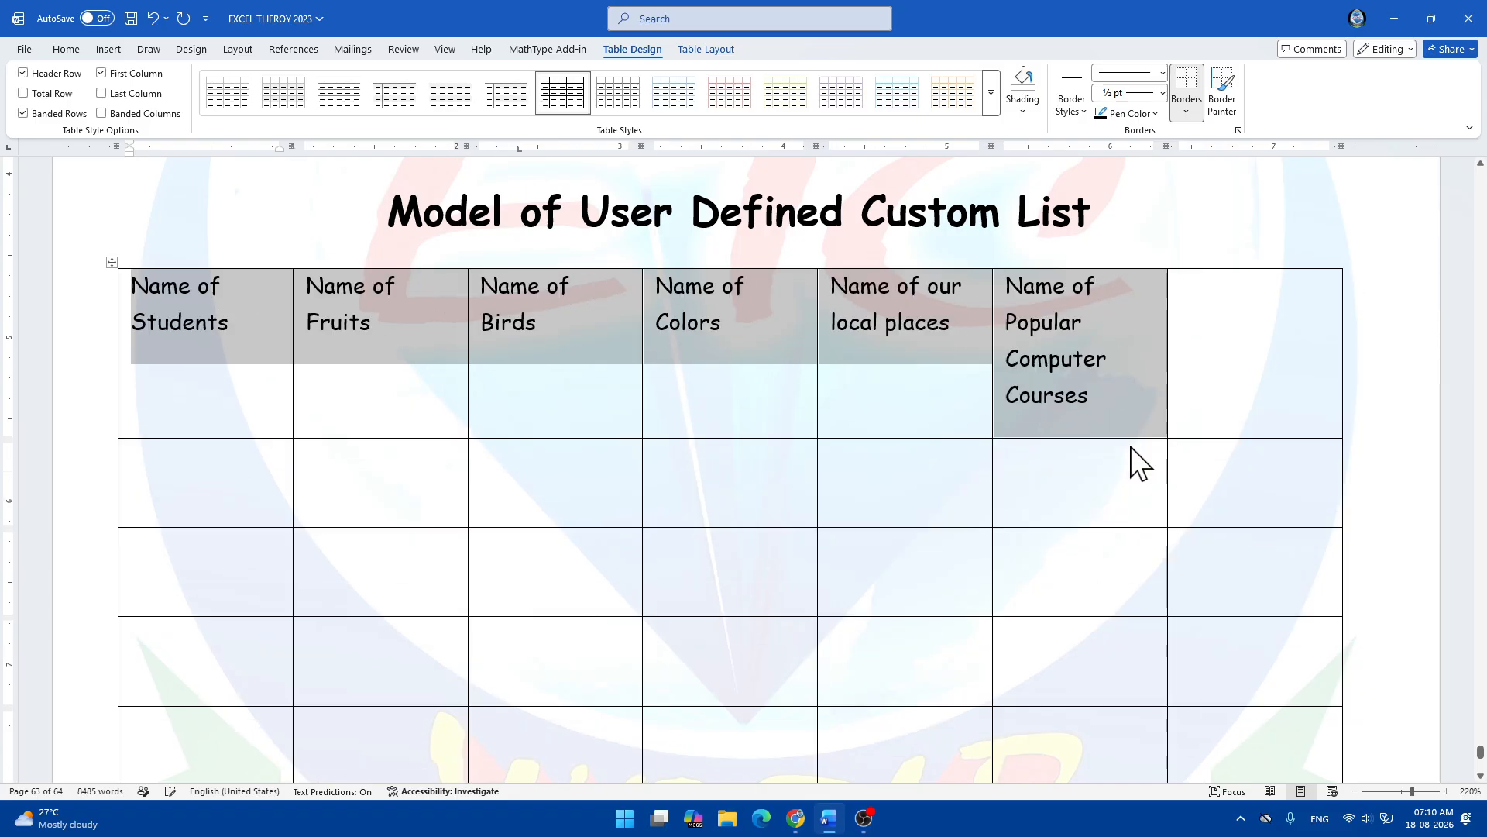
{"action": "key", "text": "ctrl+shift+greater"}
Type a trial 'Name' heading in the seventh header cell, then clear it again.
{"action": "left_click", "coordinate": [1232, 343]}
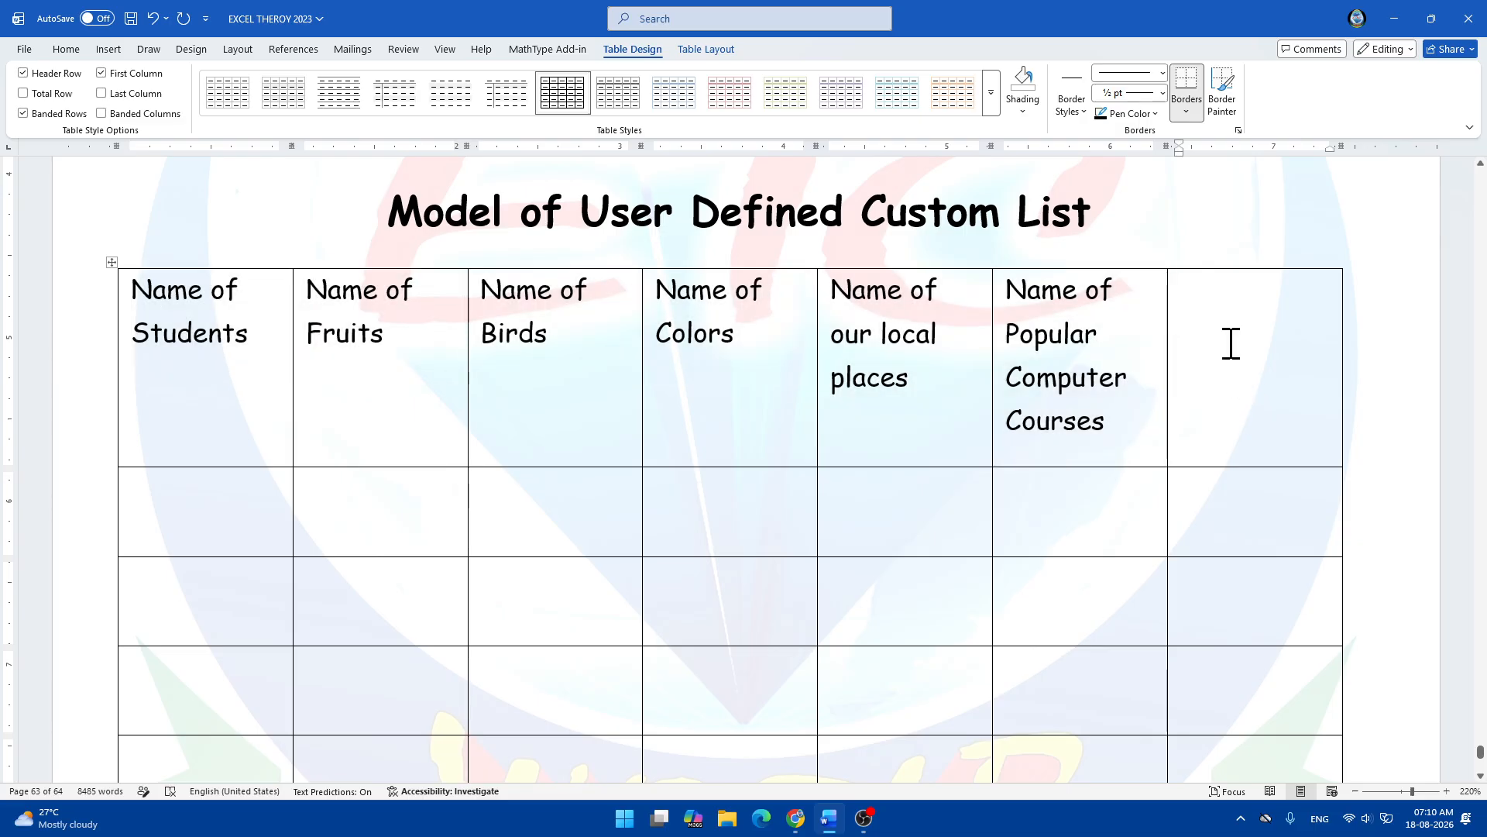
{"action": "type", "text": "Name"}
{"action": "key", "text": "BackSpace"}
{"action": "key", "text": "BackSpace"}
{"action": "key", "text": "BackSpace"}
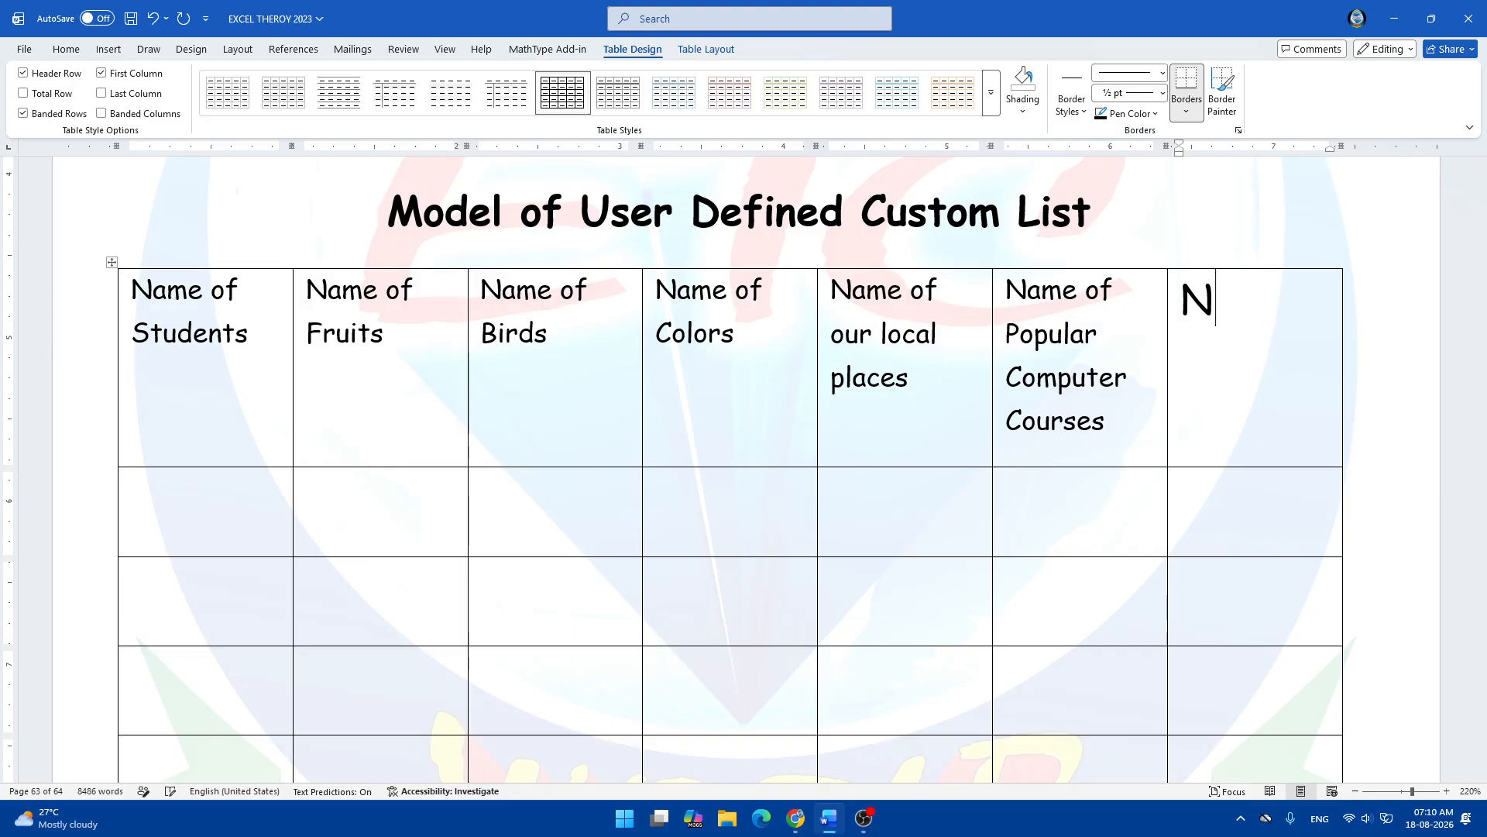
{"action": "key", "text": "BackSpace"}
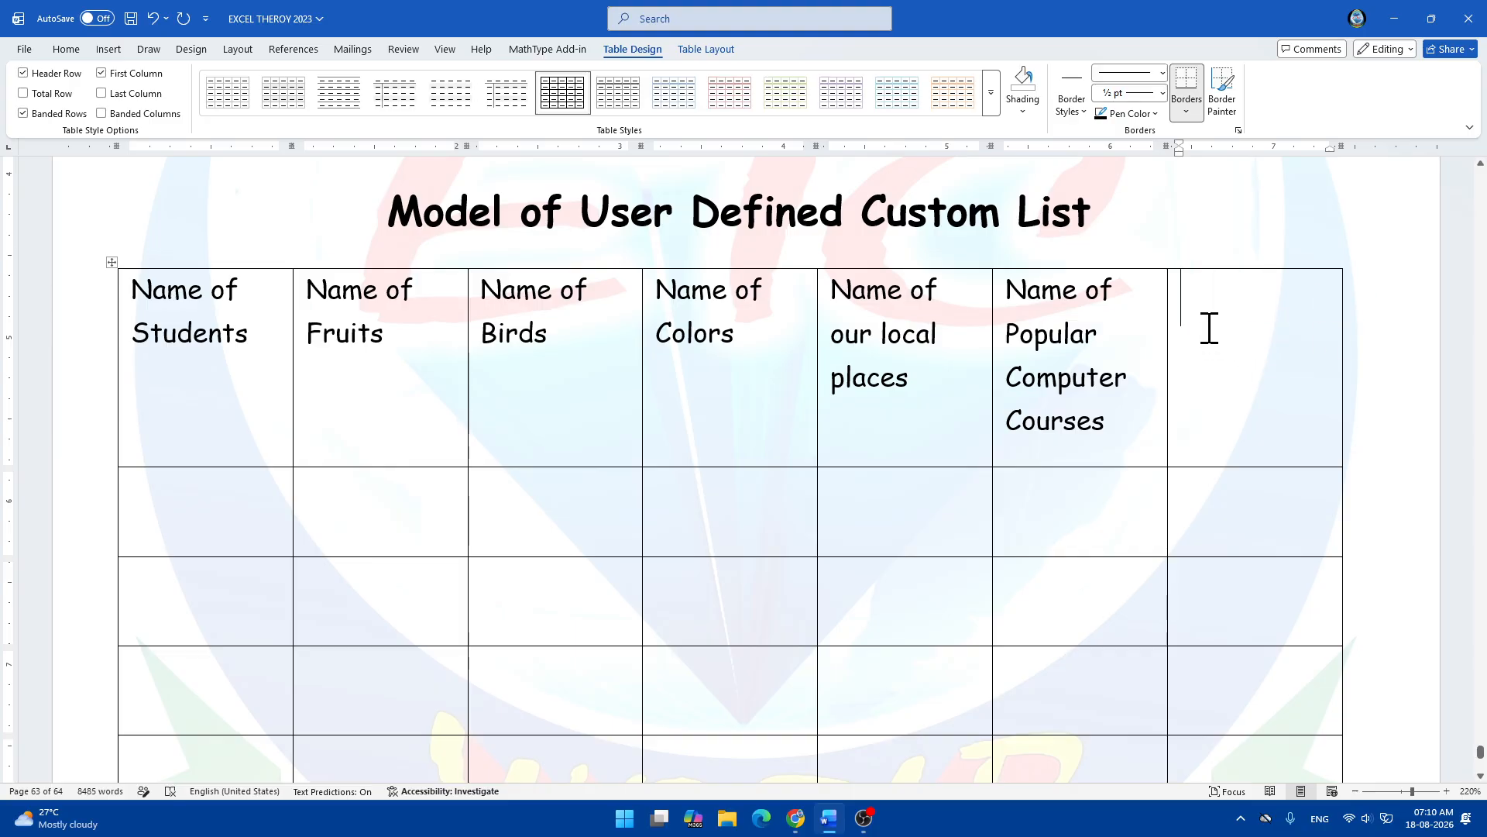
Remove the empty seventh column with Delete Cells set to 'Delete entire column'.
{"action": "left_click_drag", "start_coordinate": [1212, 318], "coordinate": [1258, 591]}
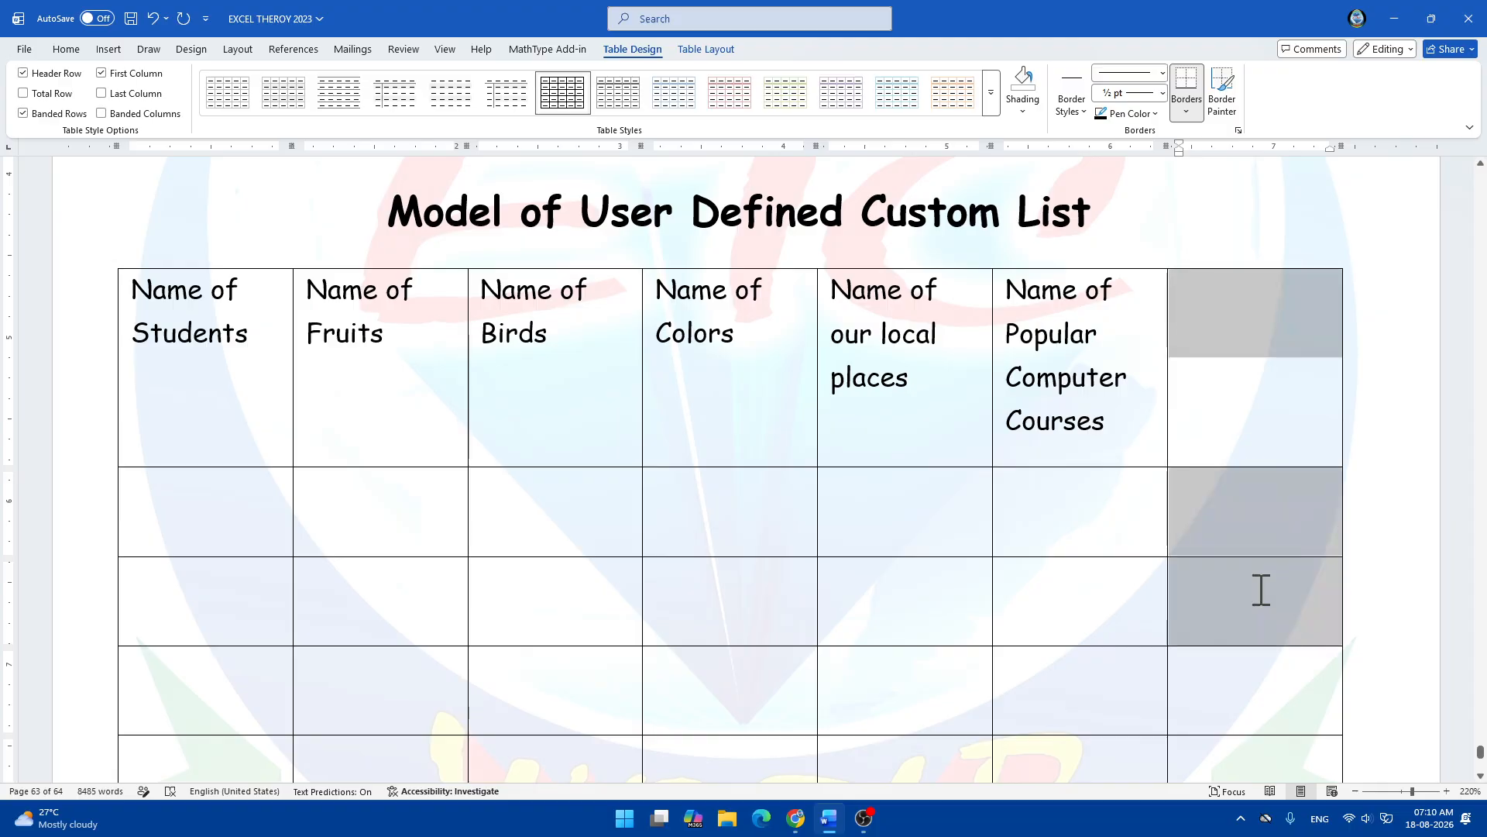
{"action": "right_click", "coordinate": [1229, 323]}
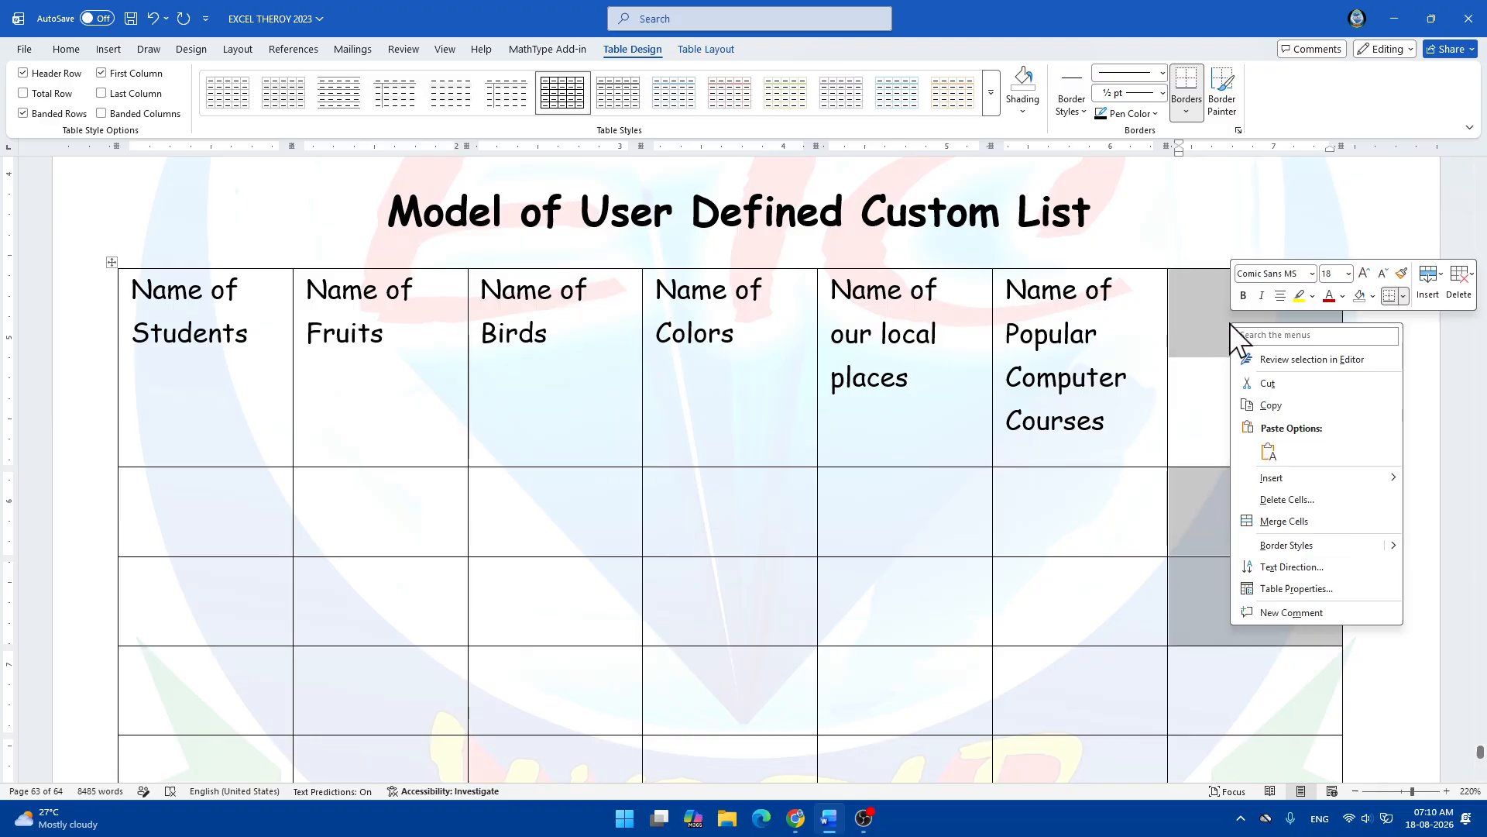
{"action": "left_click", "coordinate": [1286, 500]}
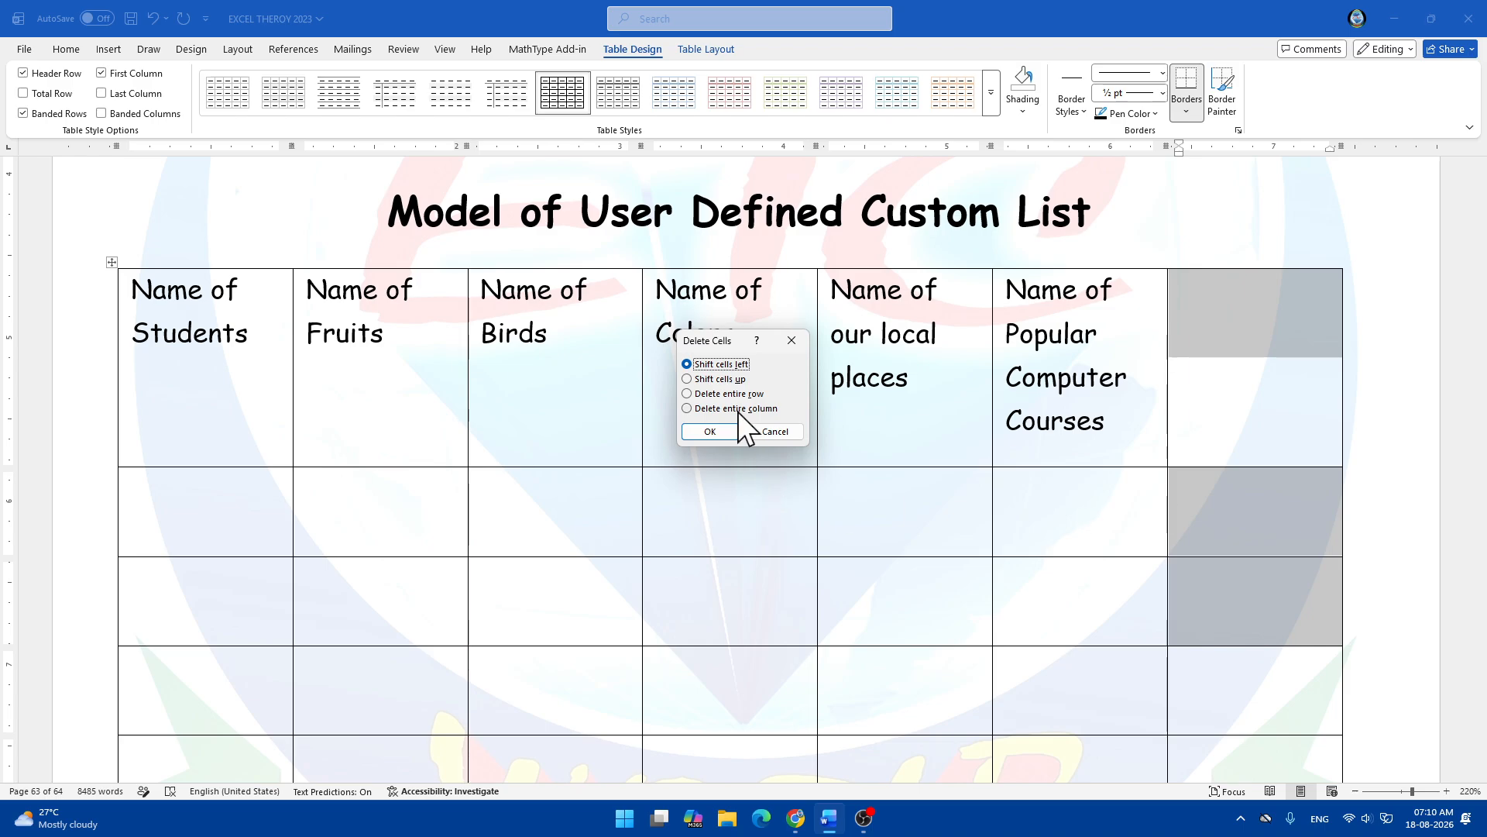
{"action": "key", "text": "alt+c"}
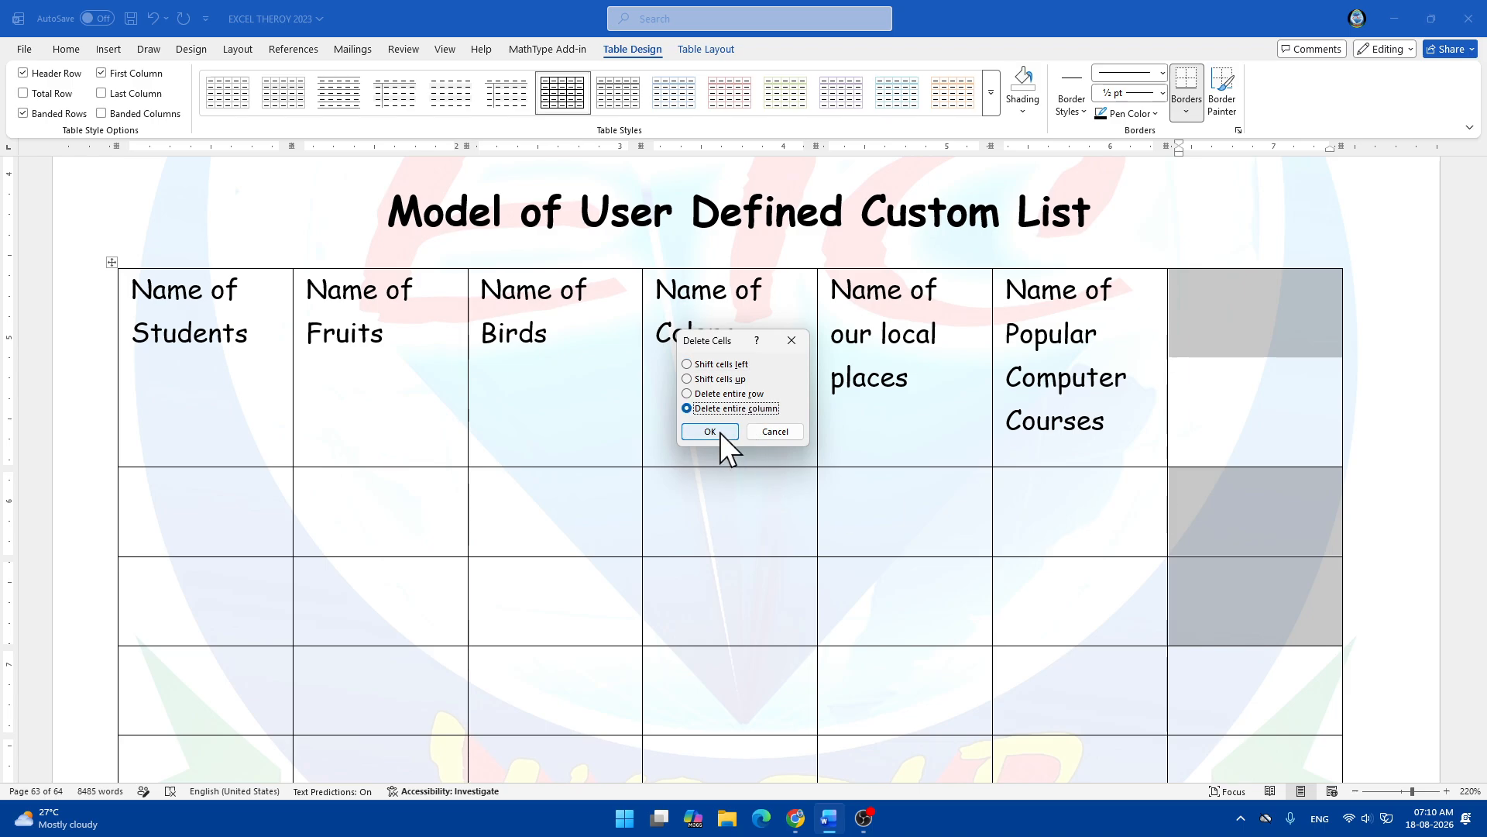
{"action": "left_click", "coordinate": [721, 432]}
{"action": "left_click", "coordinate": [956, 514]}
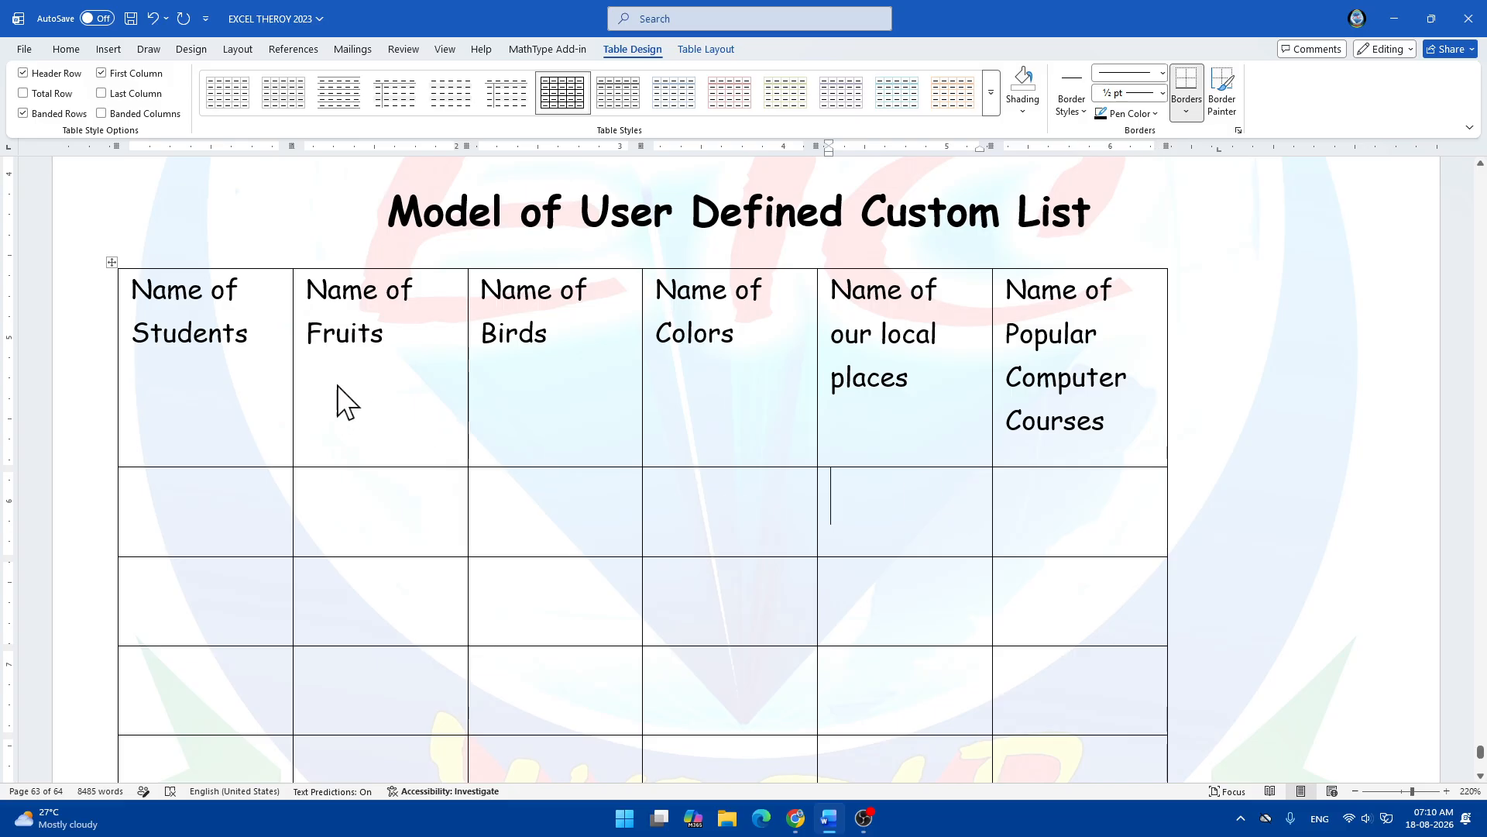
Enter two students' full names in the first two rows of the Name of Students column.
{"action": "left_click", "coordinate": [190, 499]}
{"action": "type", "text": "R"}
{"action": "key", "text": "BackSpace"}
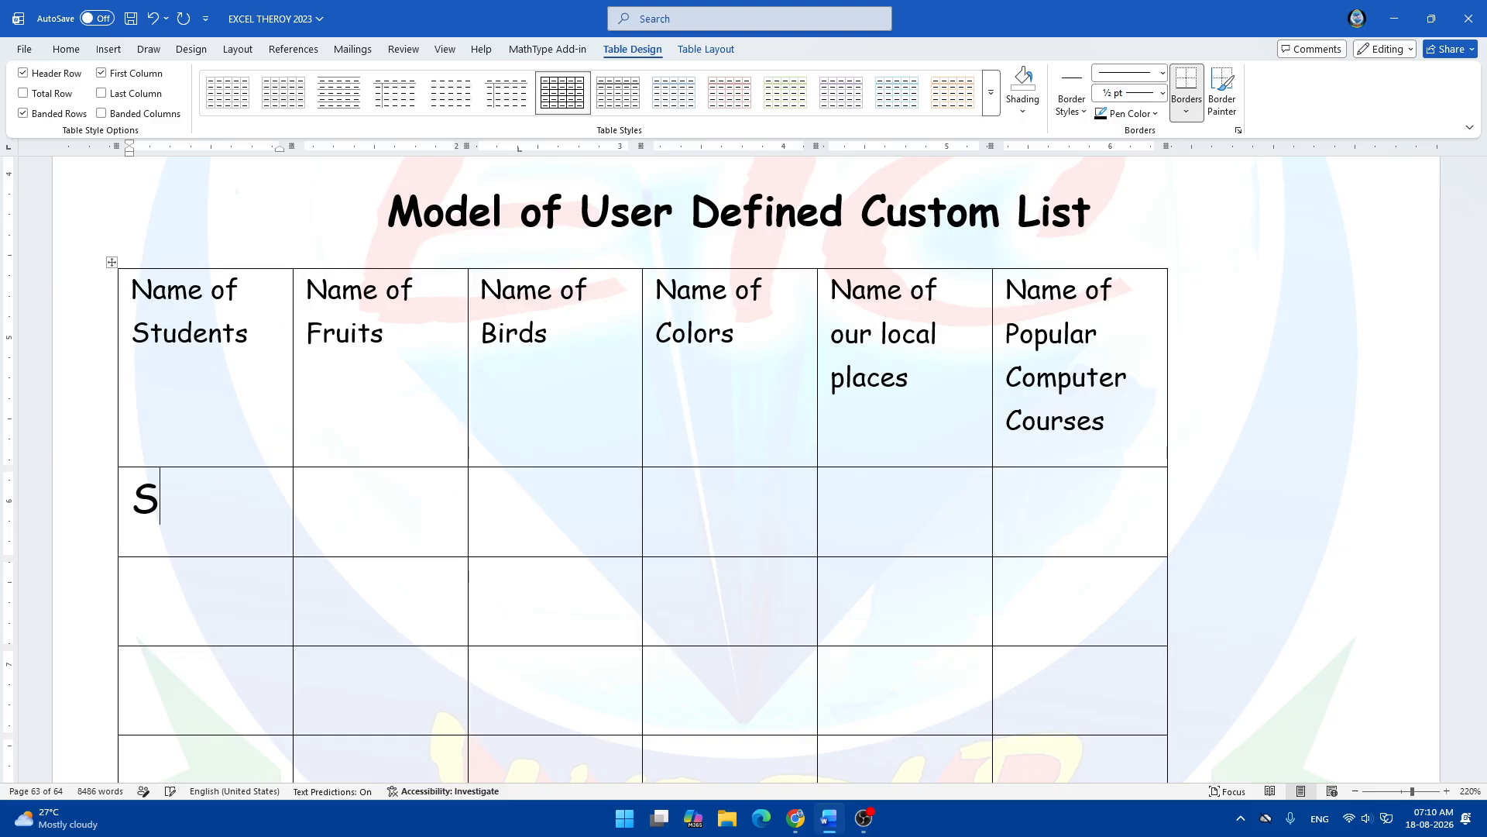
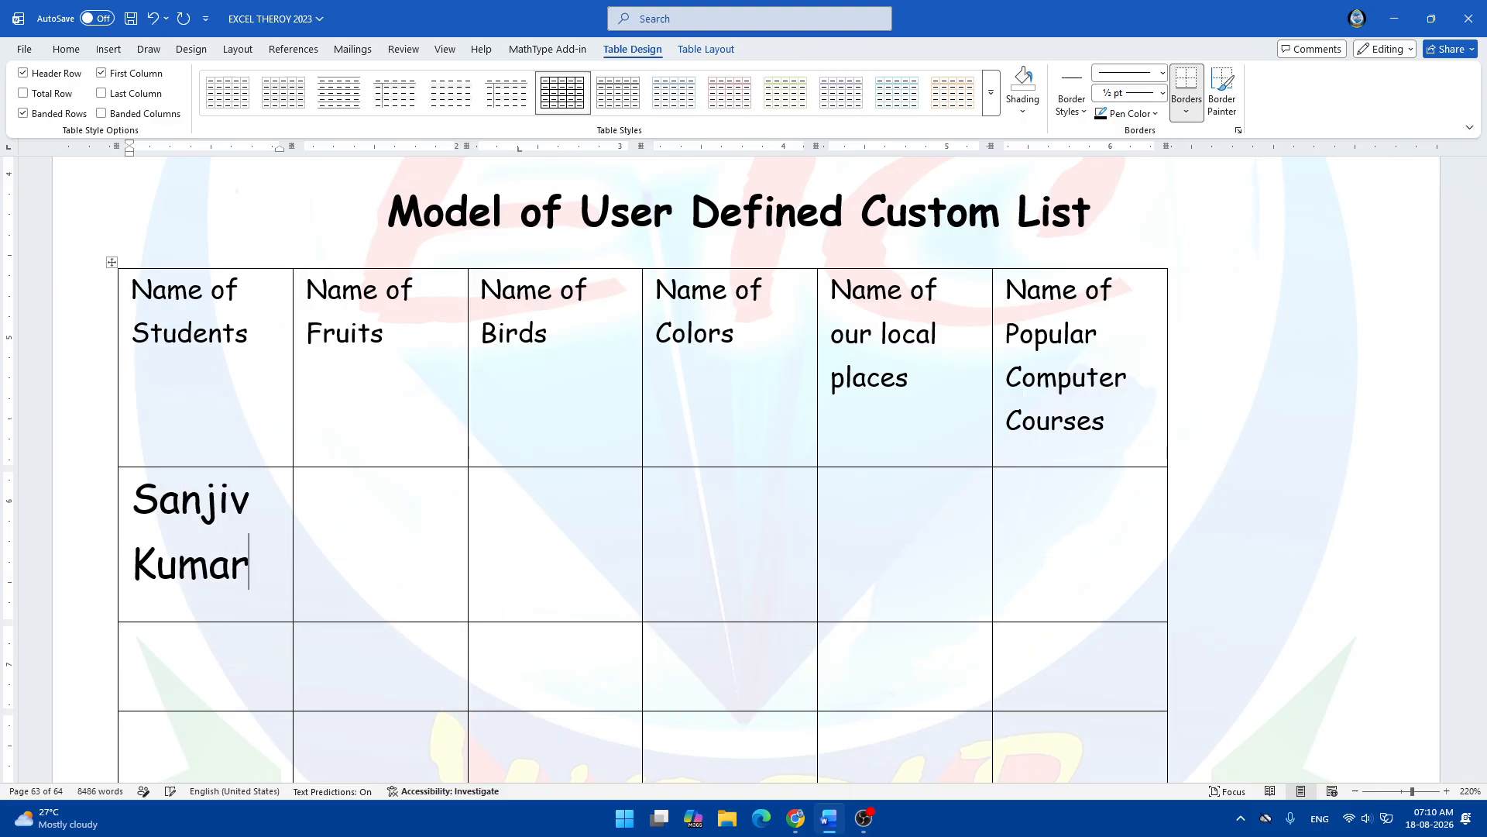
{"action": "scroll", "coordinate": [183, 508], "scroll_direction": "down", "scroll_amount": 3}
{"action": "left_click", "coordinate": [189, 508]}
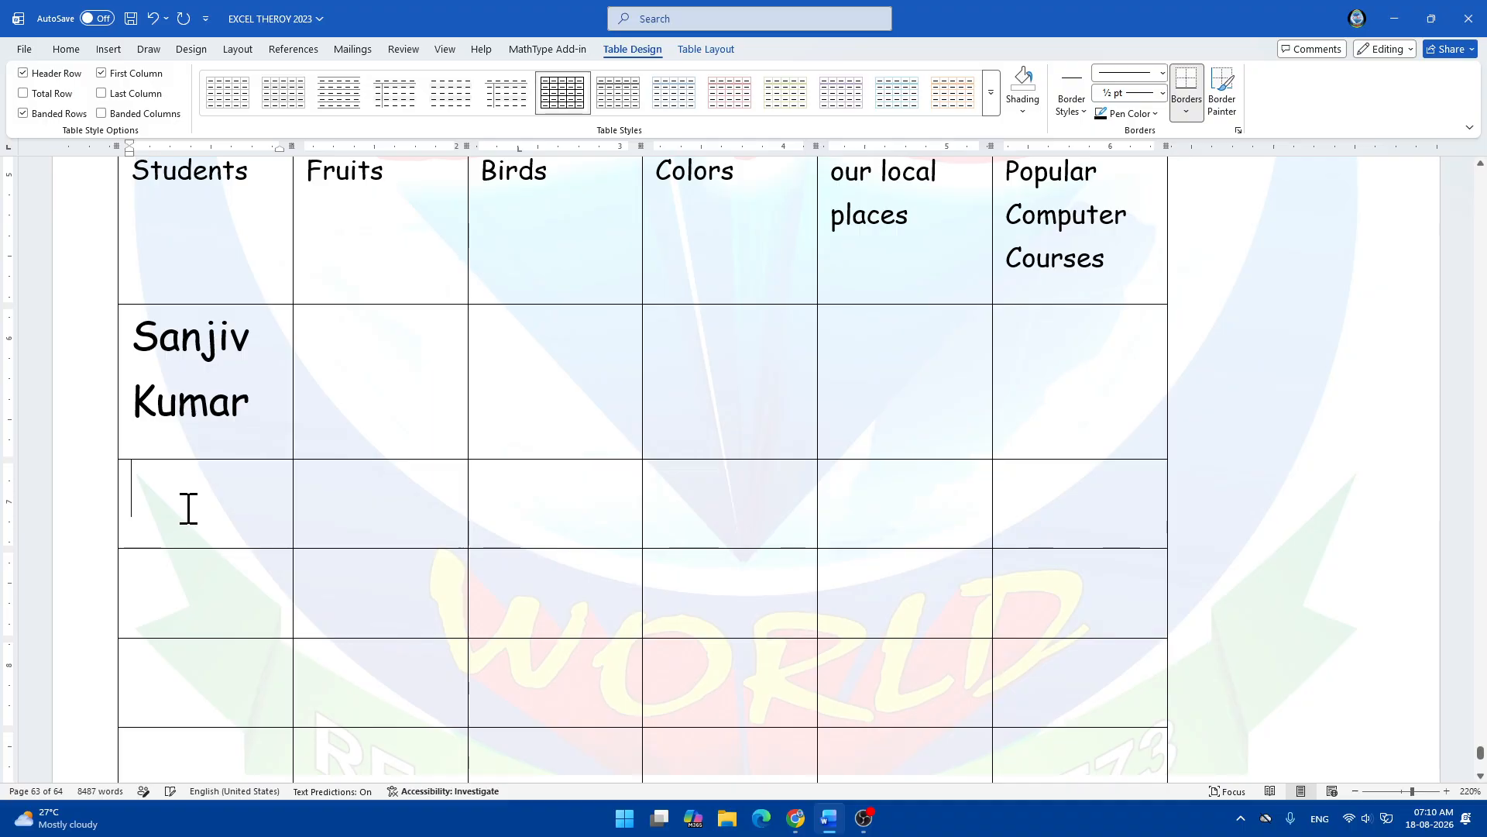
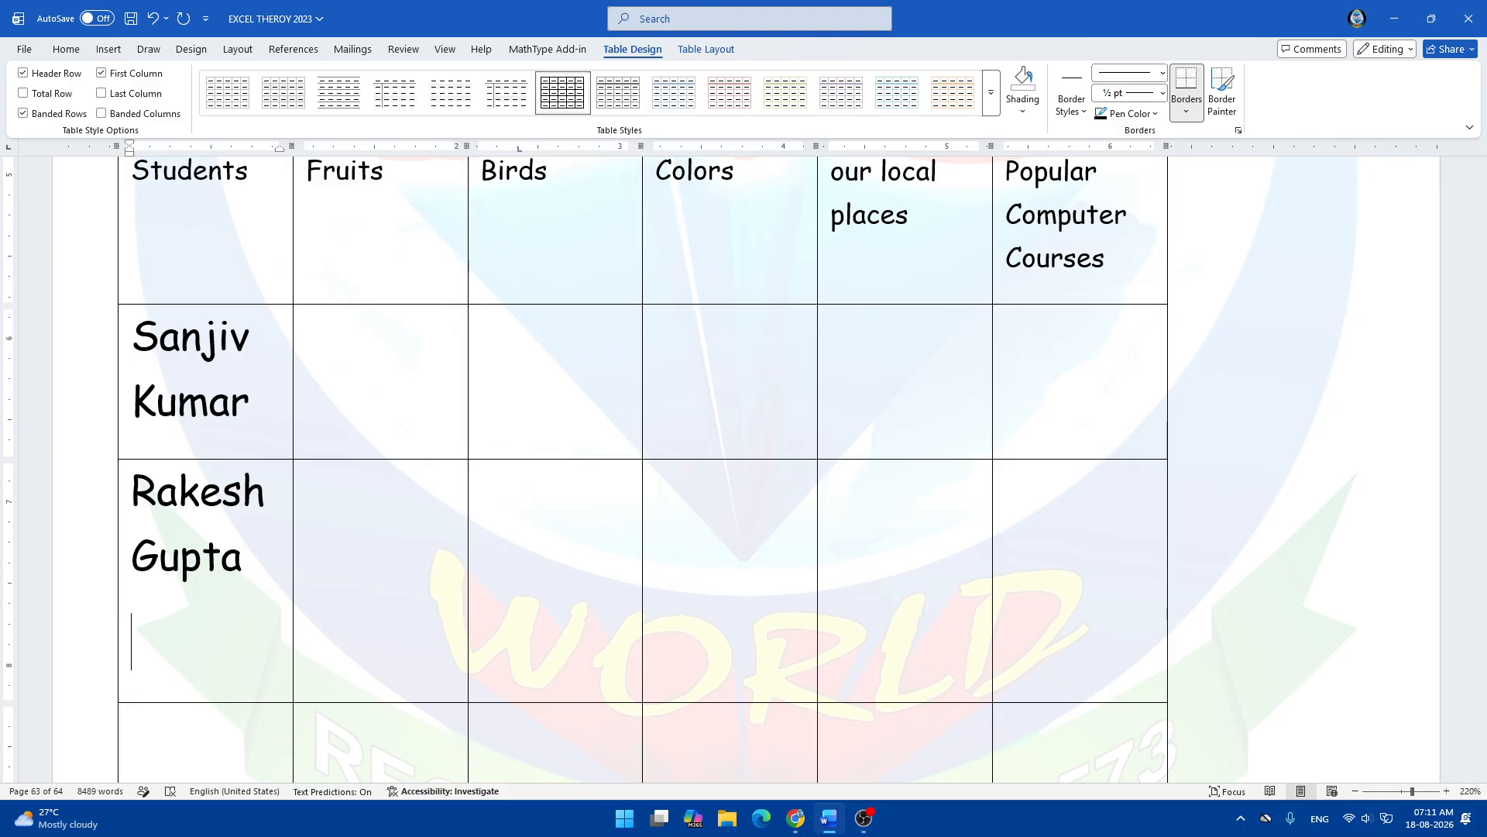
{"action": "scroll", "coordinate": [194, 597], "scroll_direction": "down", "scroll_amount": 3}
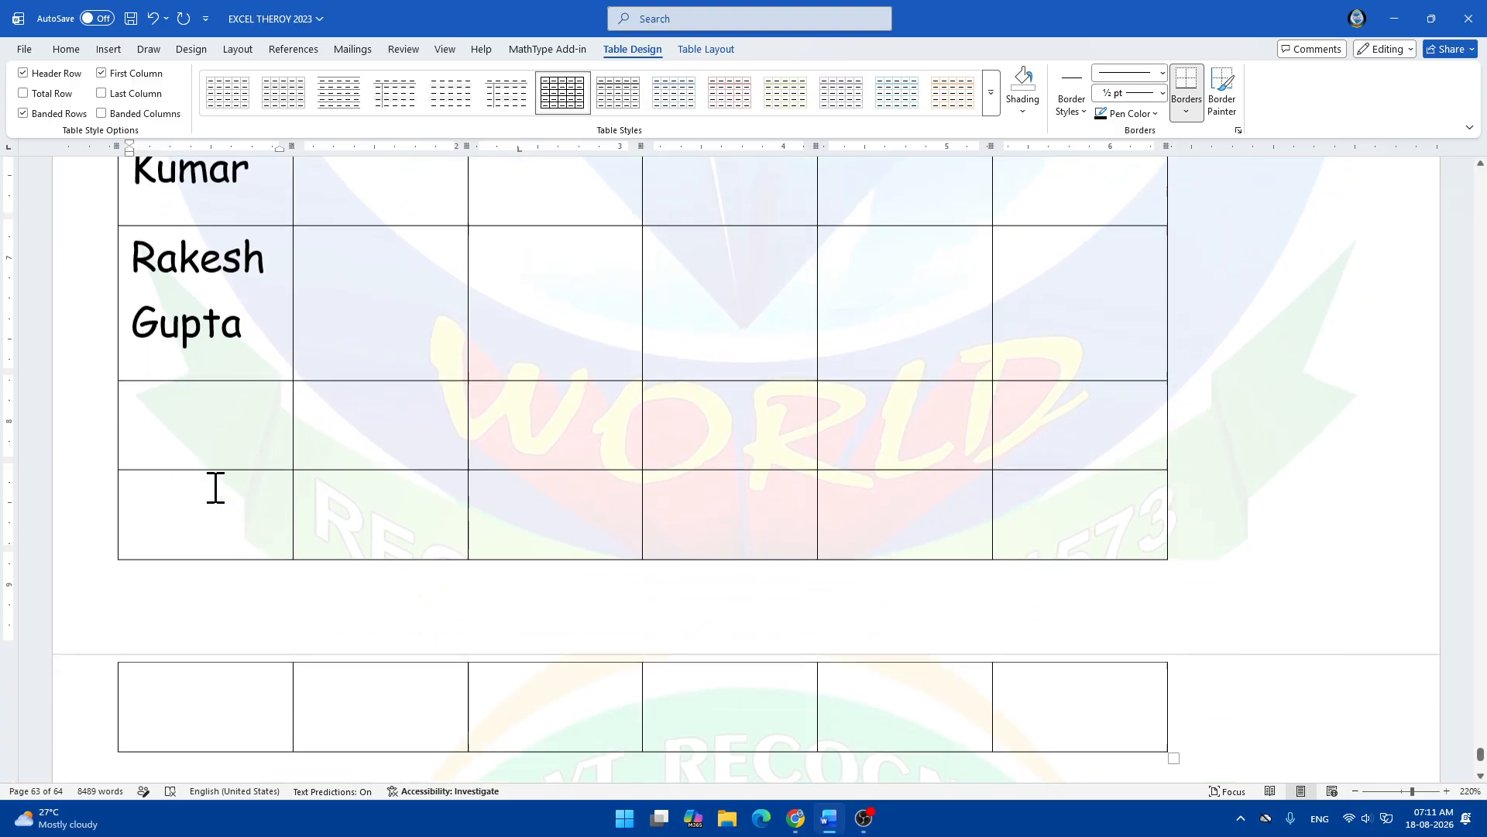
{"action": "scroll", "coordinate": [338, 436], "scroll_direction": "up", "scroll_amount": 2}
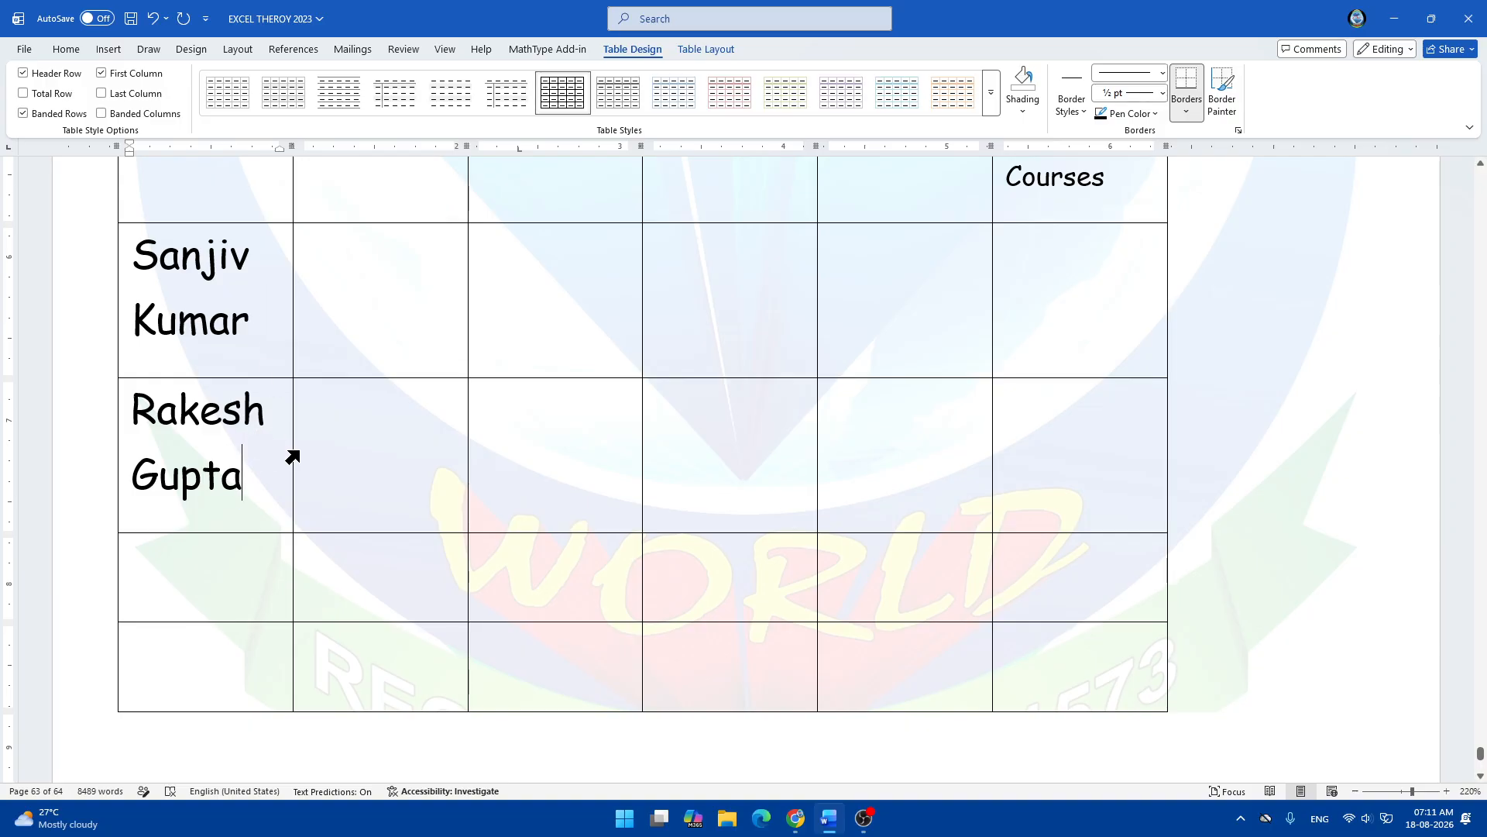
{"action": "scroll", "coordinate": [292, 455], "scroll_direction": "up", "scroll_amount": 2}
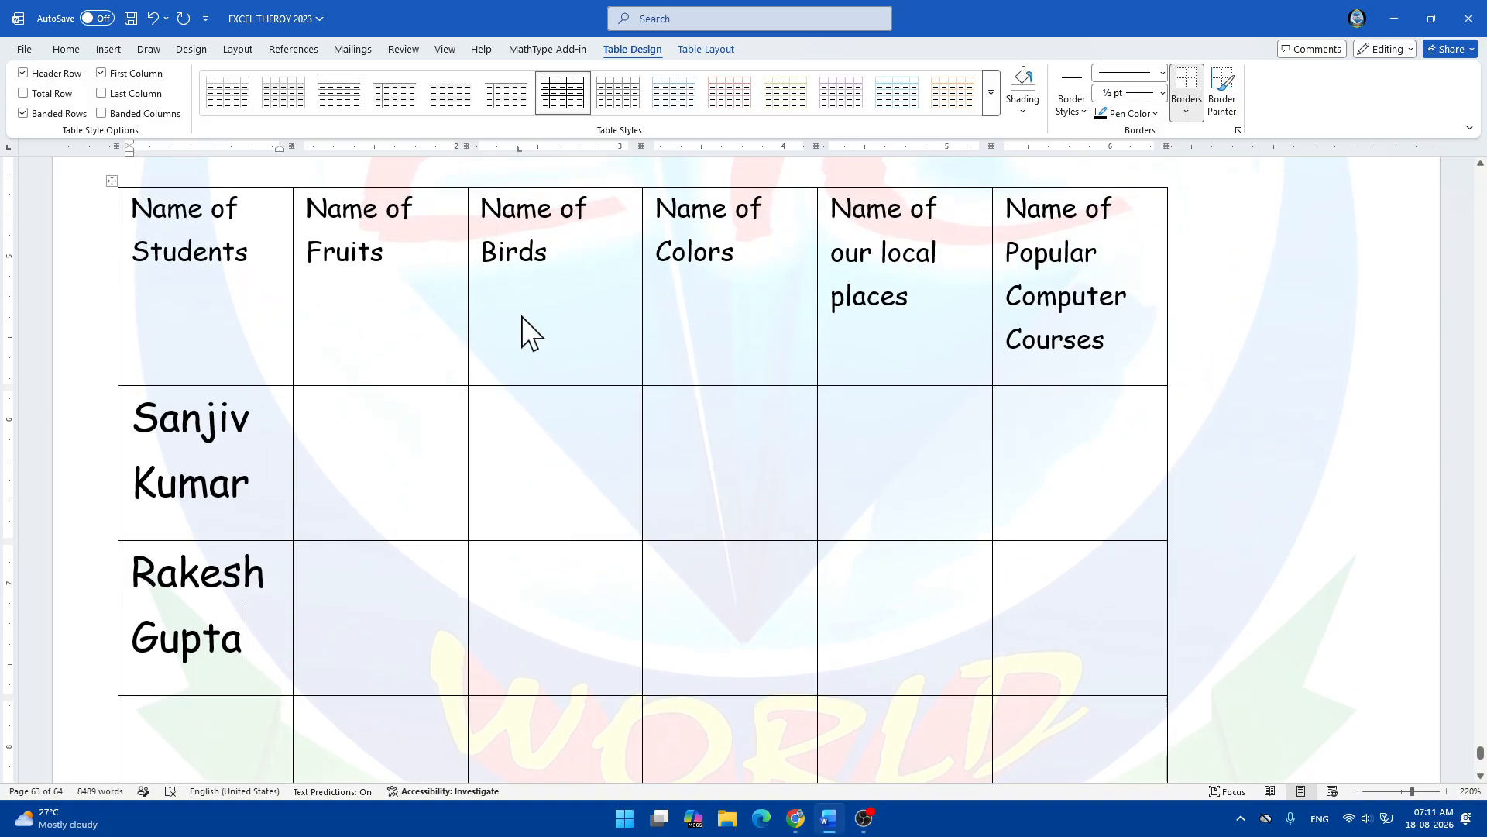
Fill the Fruits column with Mango and Orange.
{"action": "left_click", "coordinate": [401, 460]}
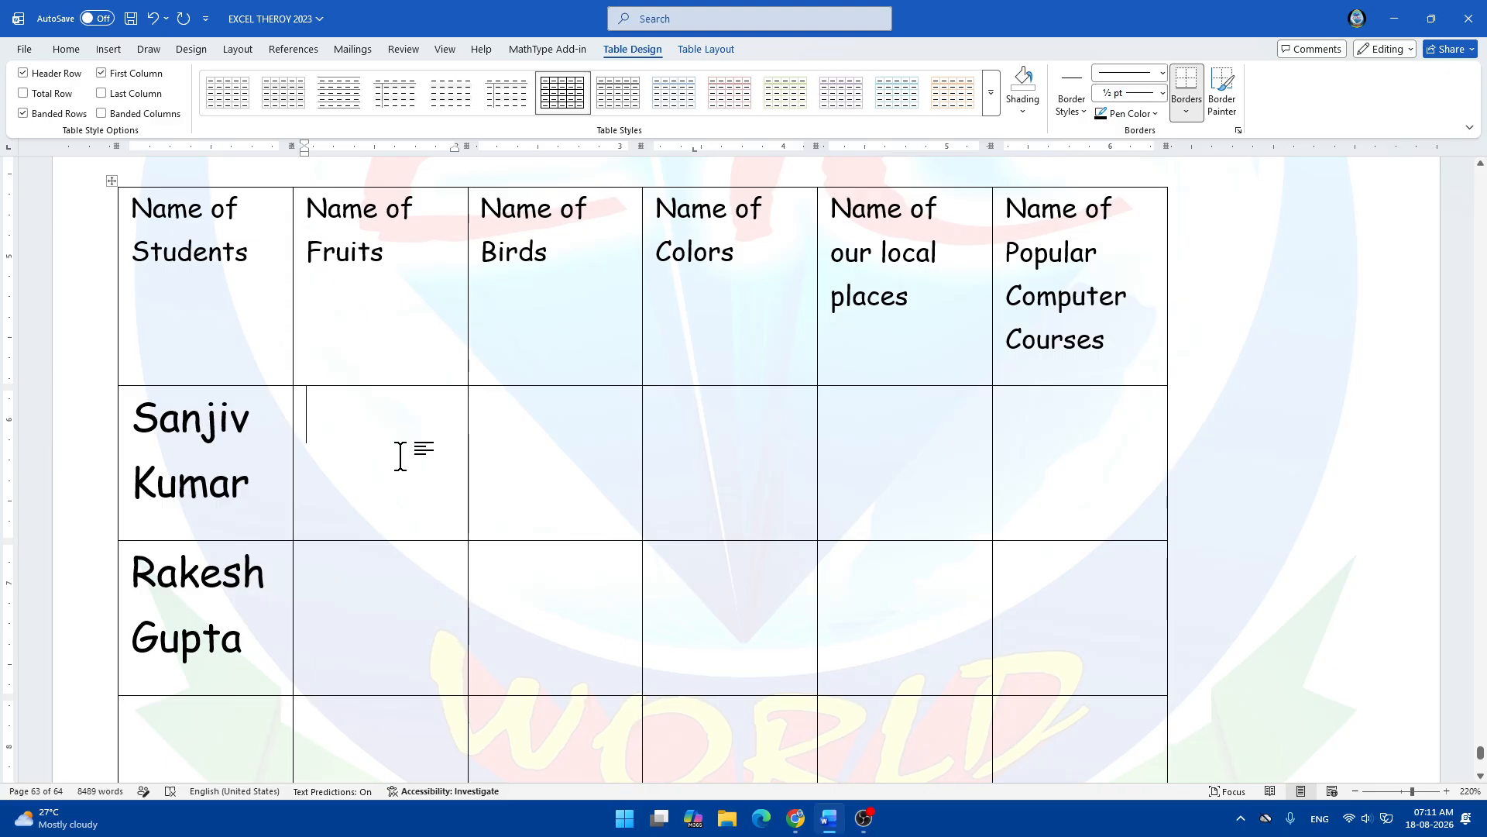
{"action": "type", "text": "Mango"}
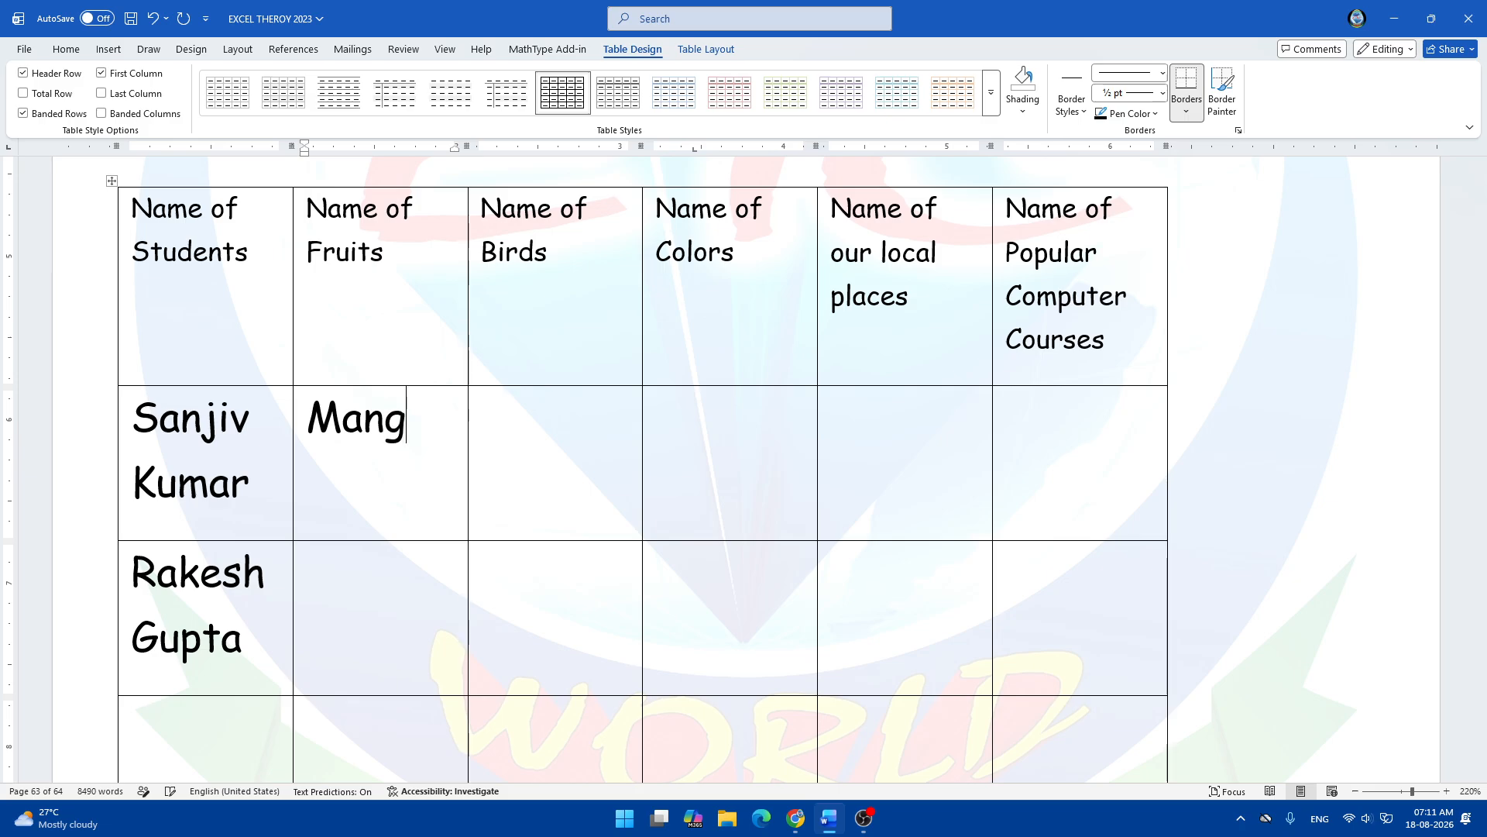
{"action": "key", "text": "Down"}
{"action": "type", "text": "Orange"}
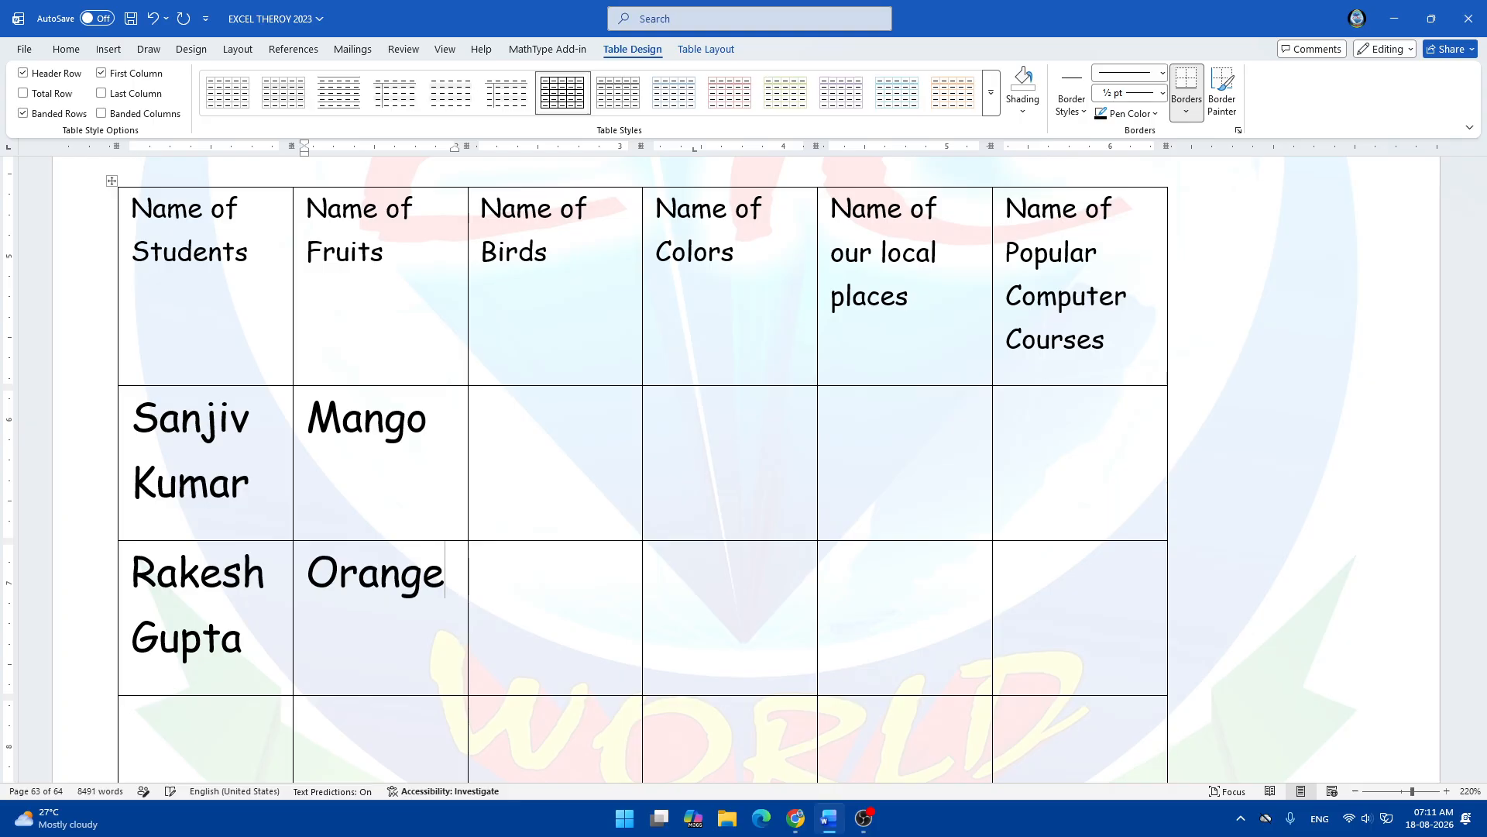
Fill the Birds column with Parrot and Crow.
{"action": "left_click", "coordinate": [564, 424]}
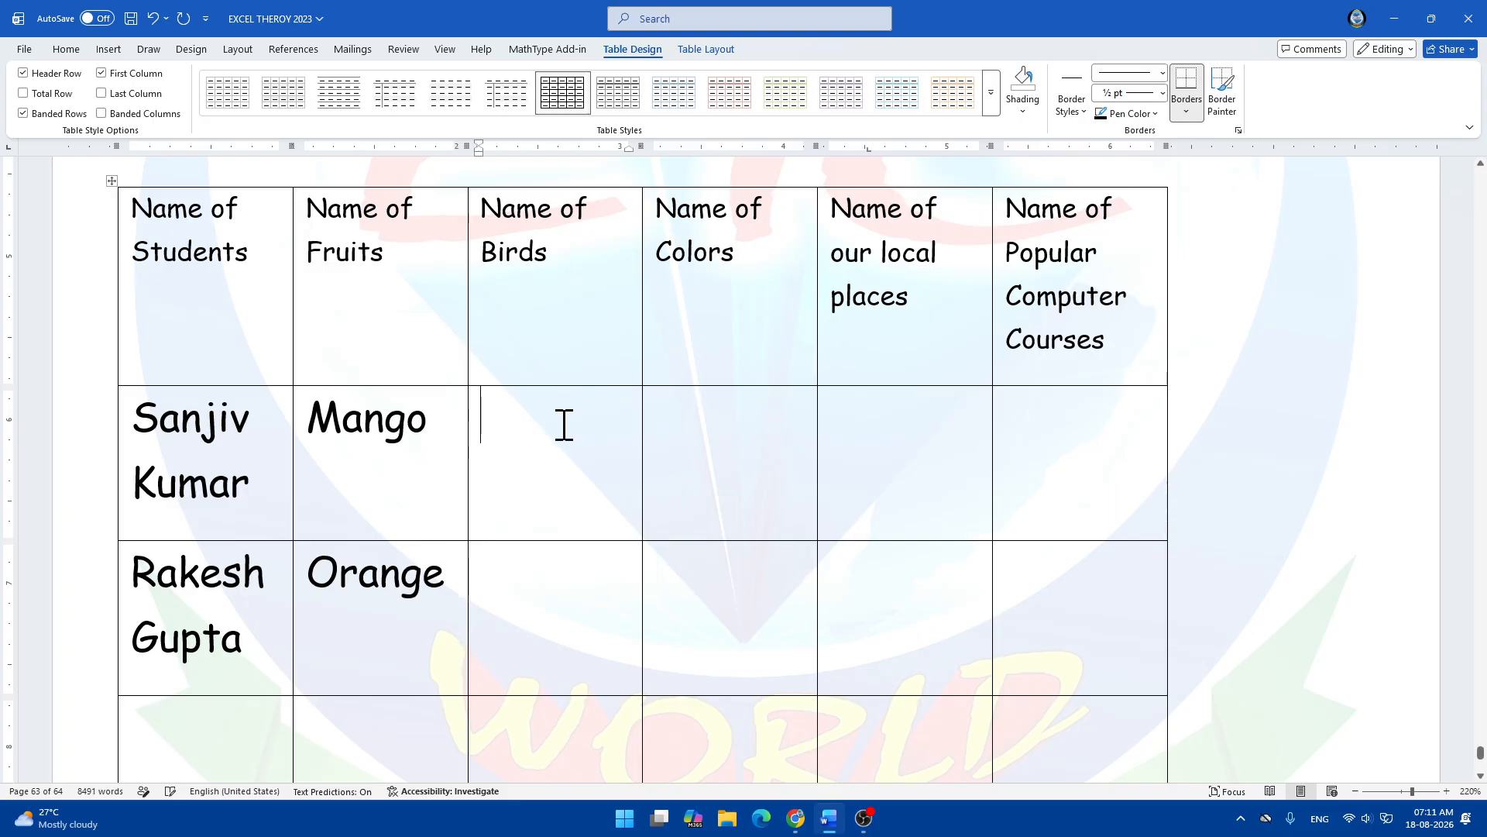
{"action": "type", "text": "Parrot"}
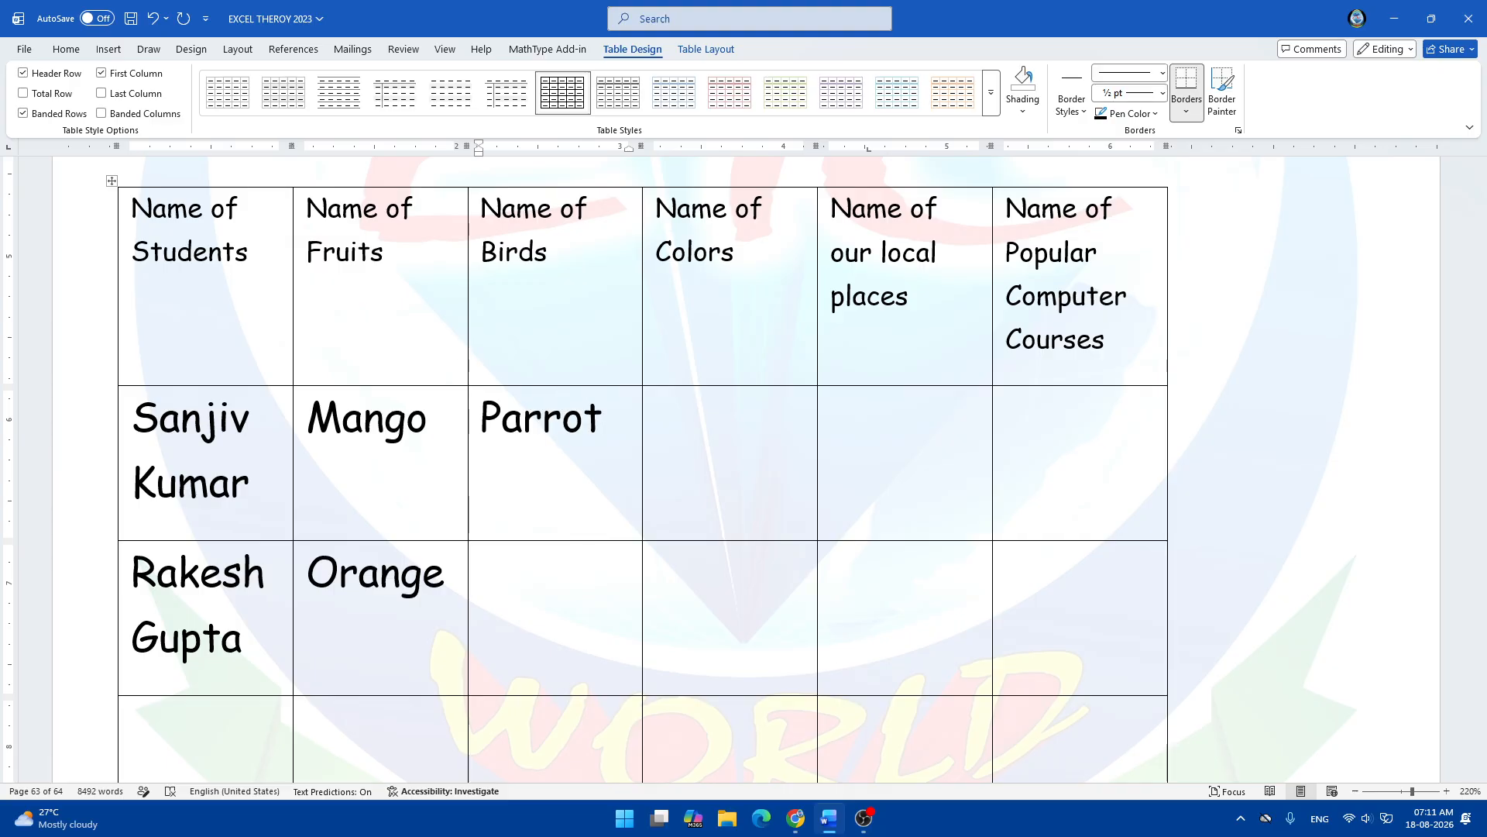
{"action": "left_click", "coordinate": [540, 588]}
{"action": "type", "text": "Crow"}
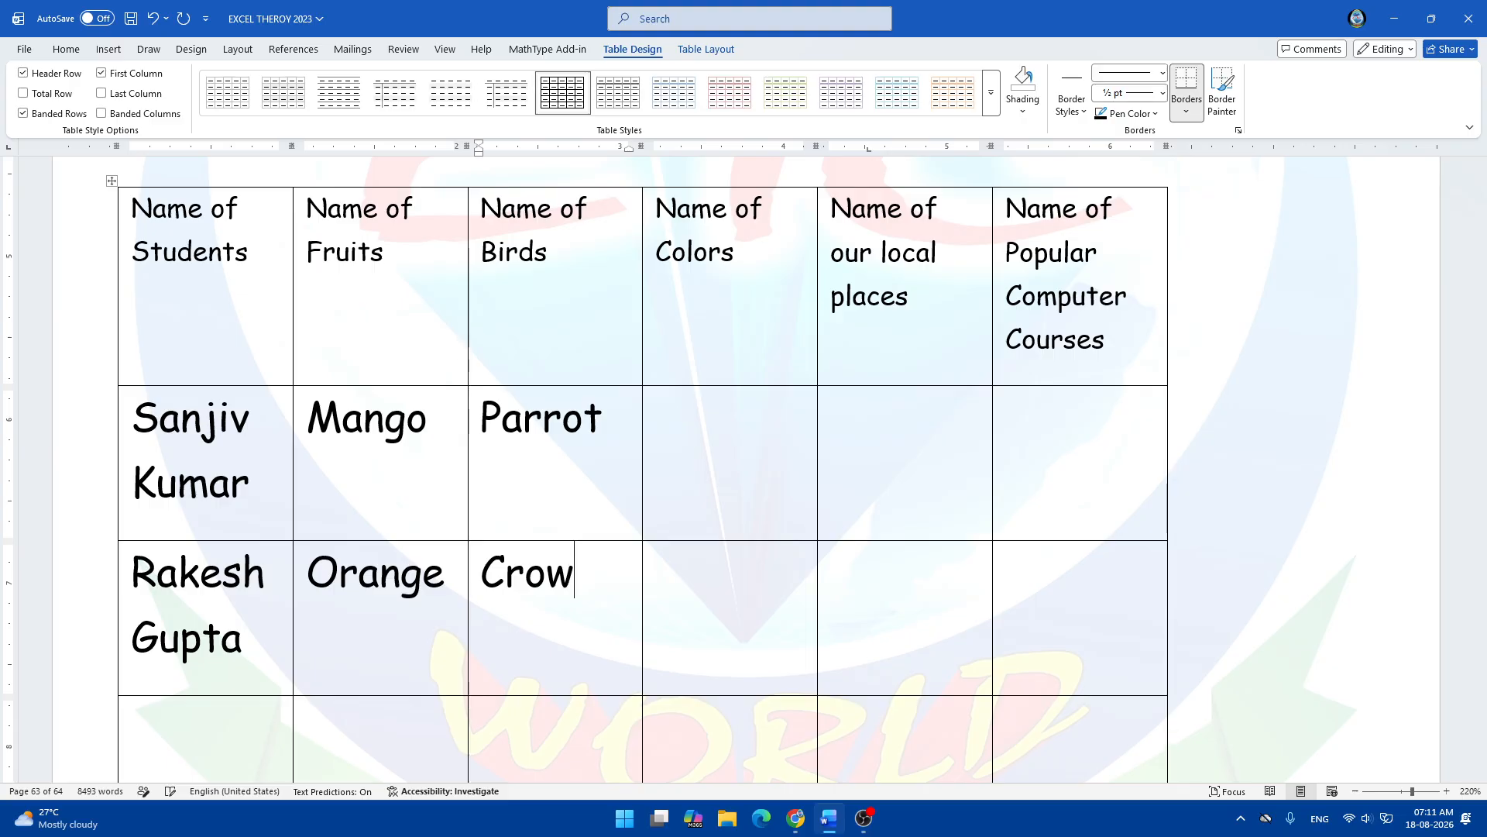
Fill the Colors column with Red and Green.
{"action": "left_click", "coordinate": [723, 450]}
{"action": "type", "text": "Red"}
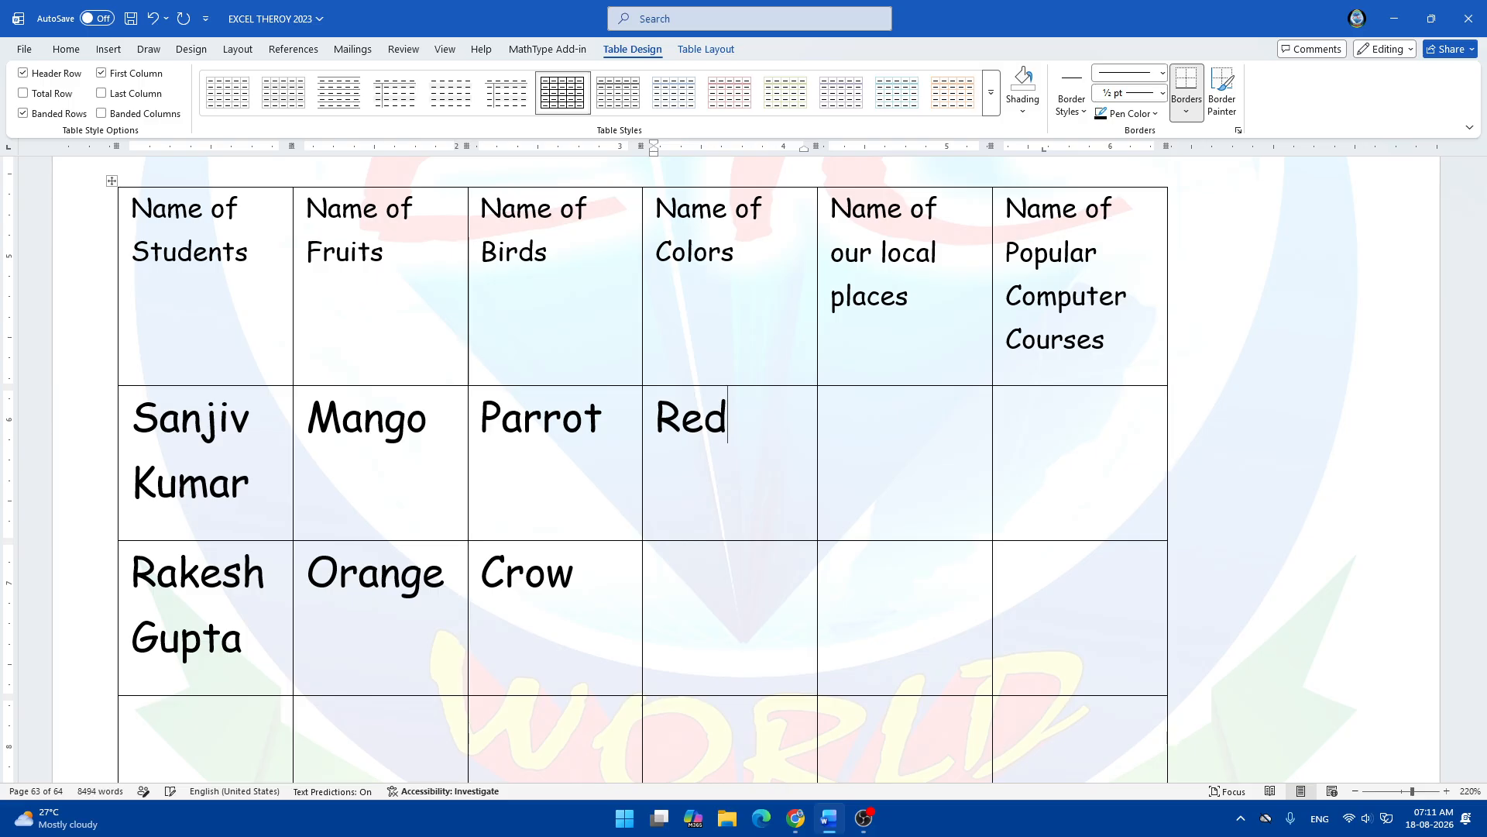
{"action": "left_click", "coordinate": [713, 613]}
{"action": "type", "text": "Green"}
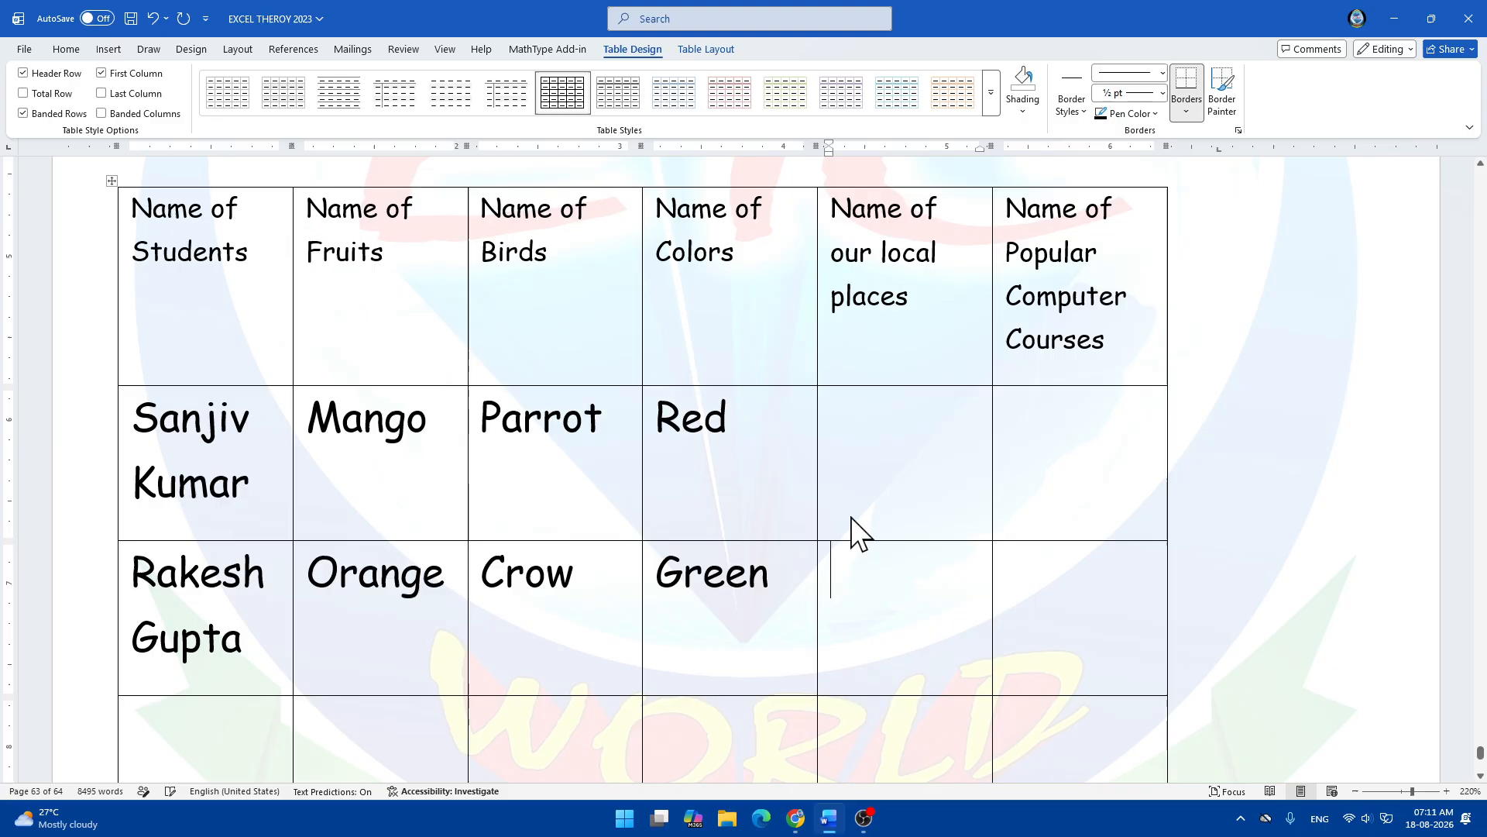
Enter Naugachia and Naya Tola in the local places column.
{"action": "left_click", "coordinate": [896, 451]}
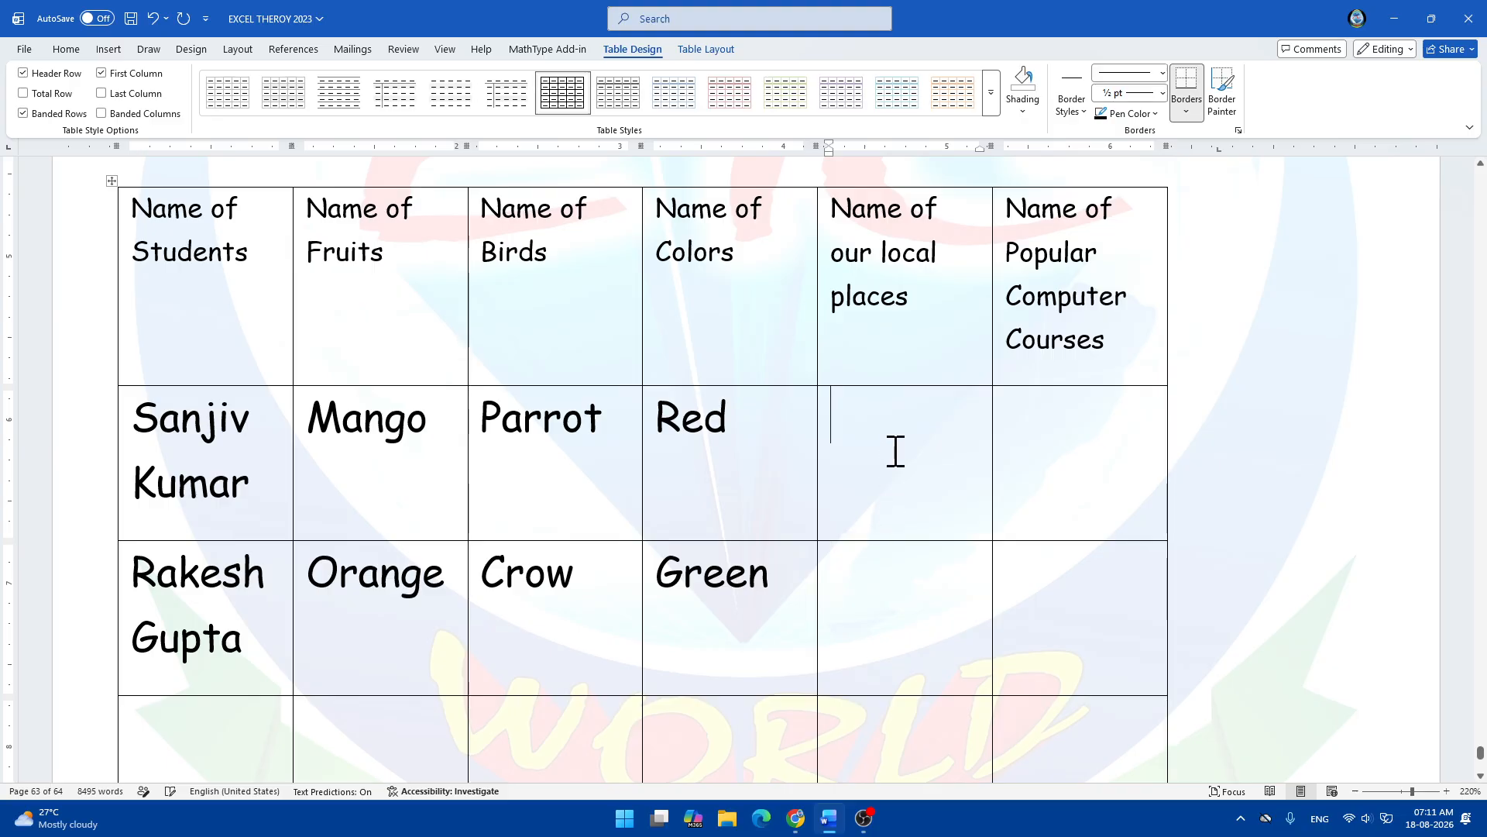
{"action": "type", "text": "Naug"}
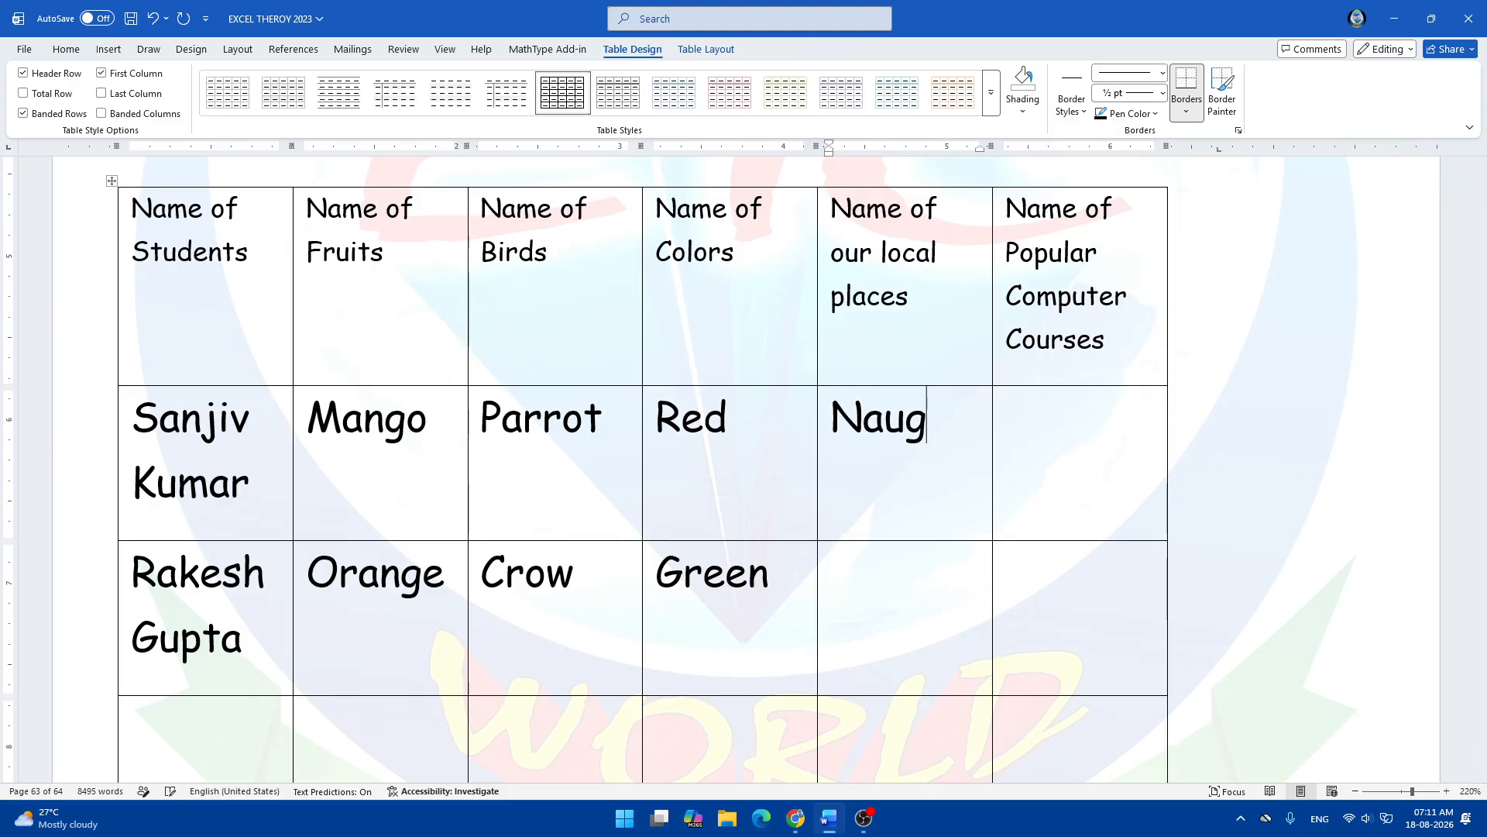
{"action": "type", "text": "achia"}
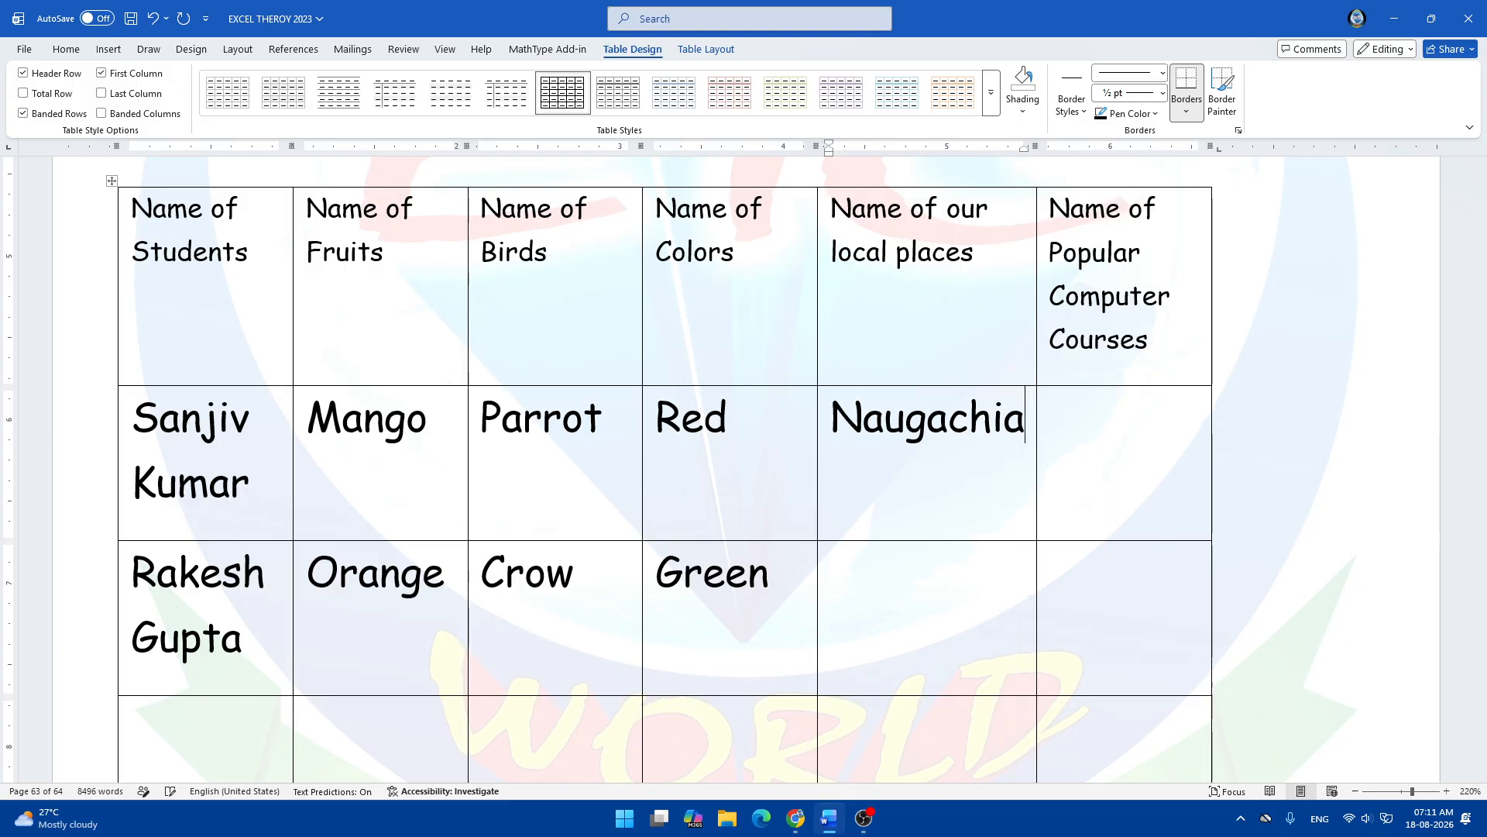
{"action": "left_click", "coordinate": [1050, 420]}
{"action": "left_click", "coordinate": [870, 617]}
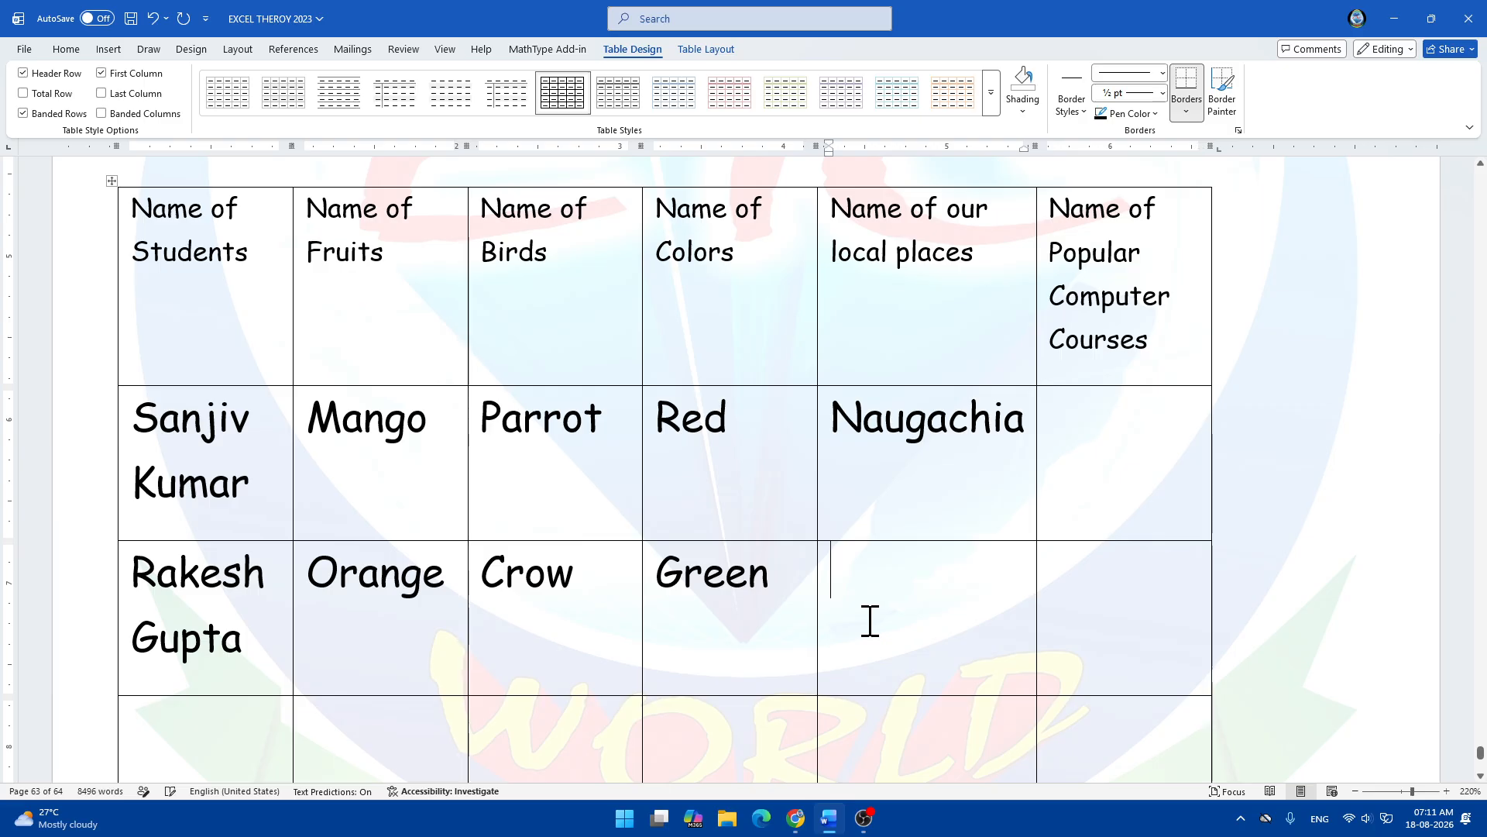
{"action": "type", "text": "Nayta"}
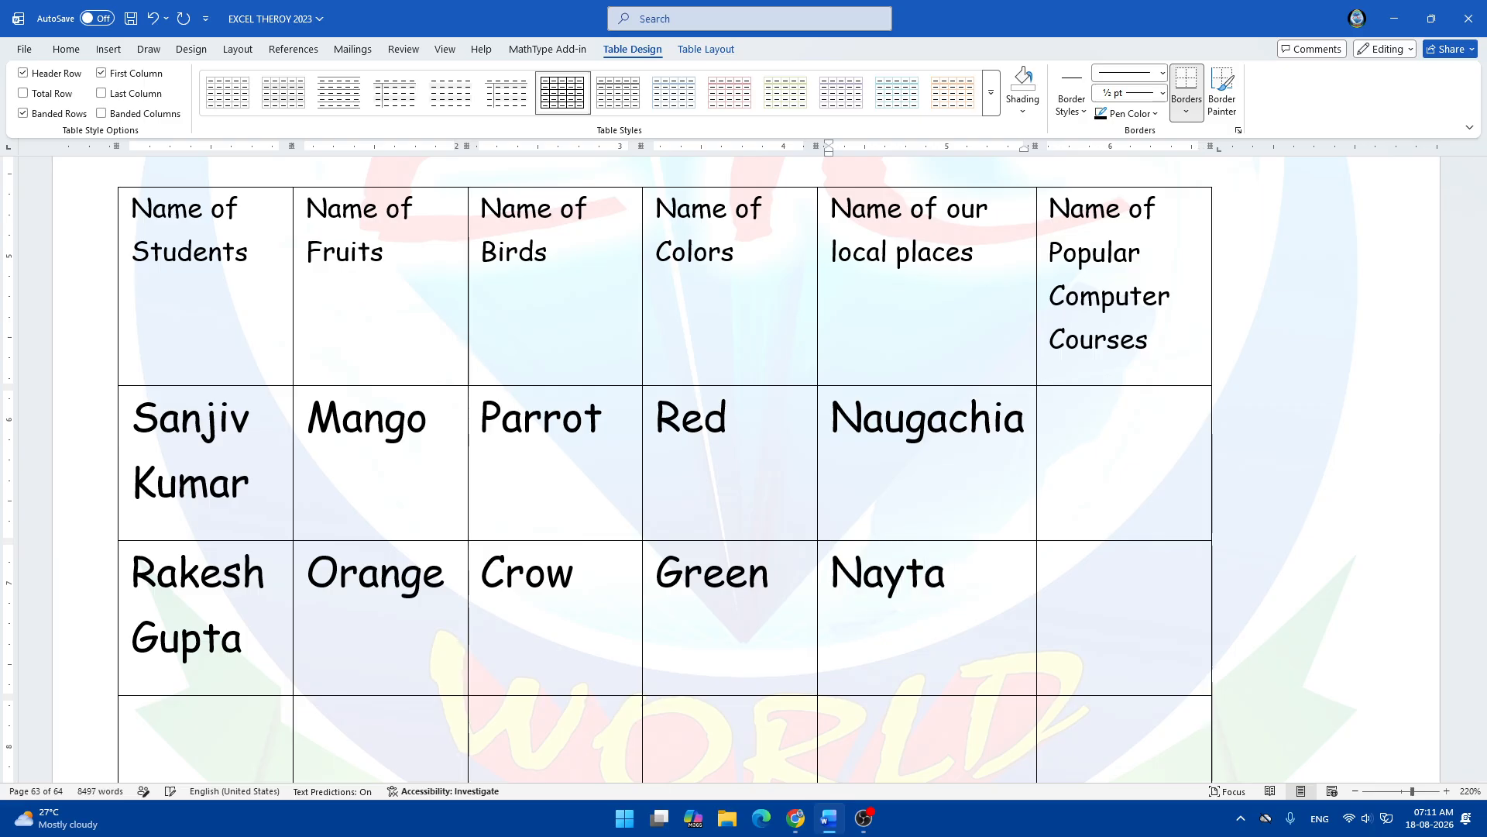
{"action": "type", "text": " Toa"}
{"action": "key", "text": "BackSpace"}
{"action": "key", "text": "BackSpace"}
{"action": "key", "text": "BackSpace"}
{"action": "key", "text": "BackSpace"}
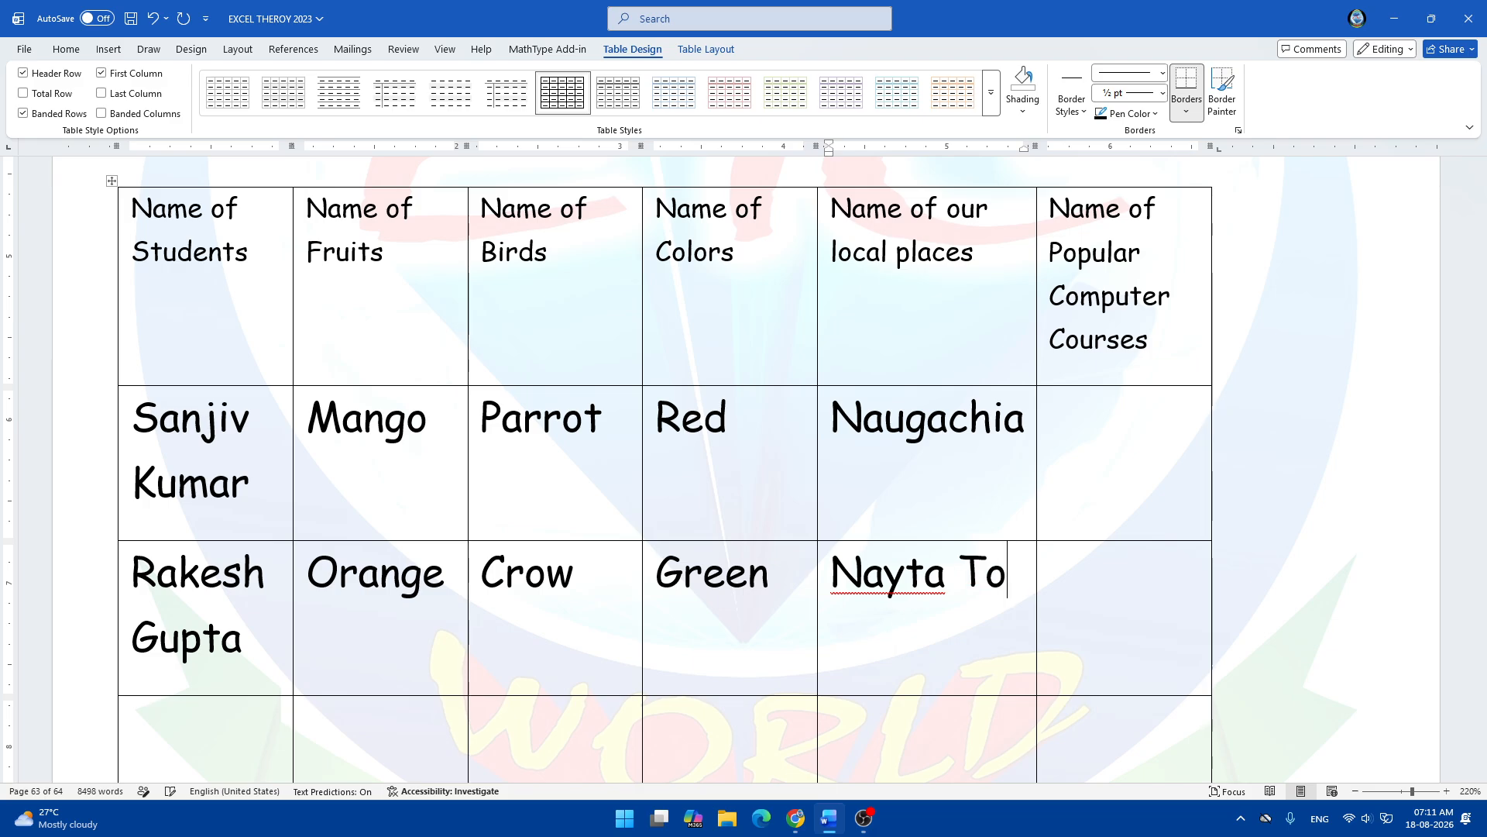
{"action": "key", "text": "BackSpace"}
{"action": "key", "text": "BackSpace"}
{"action": "type", "text": "a"}
{"action": "type", "text": " To"}
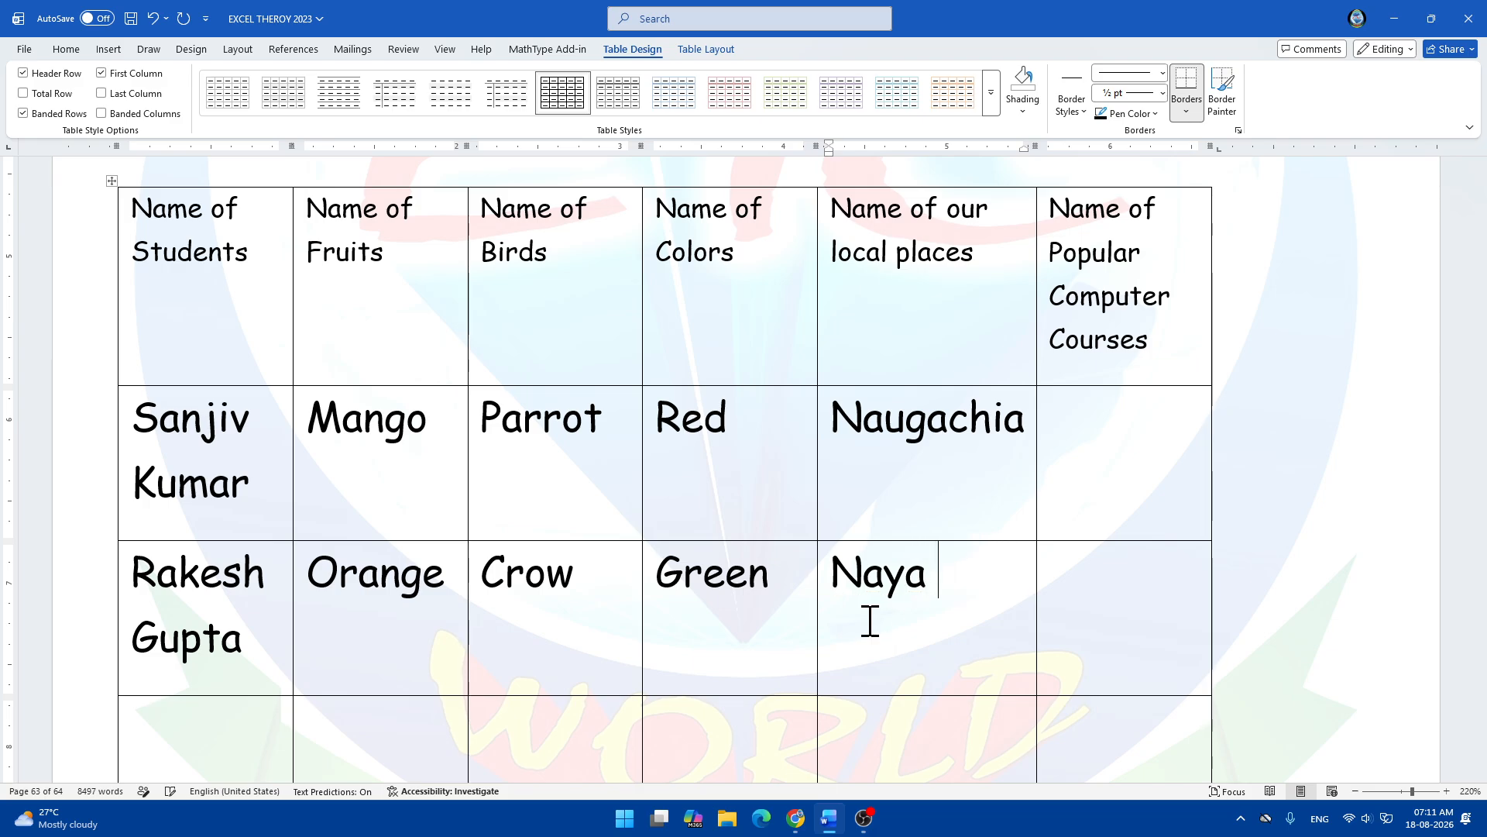
{"action": "type", "text": "la"}
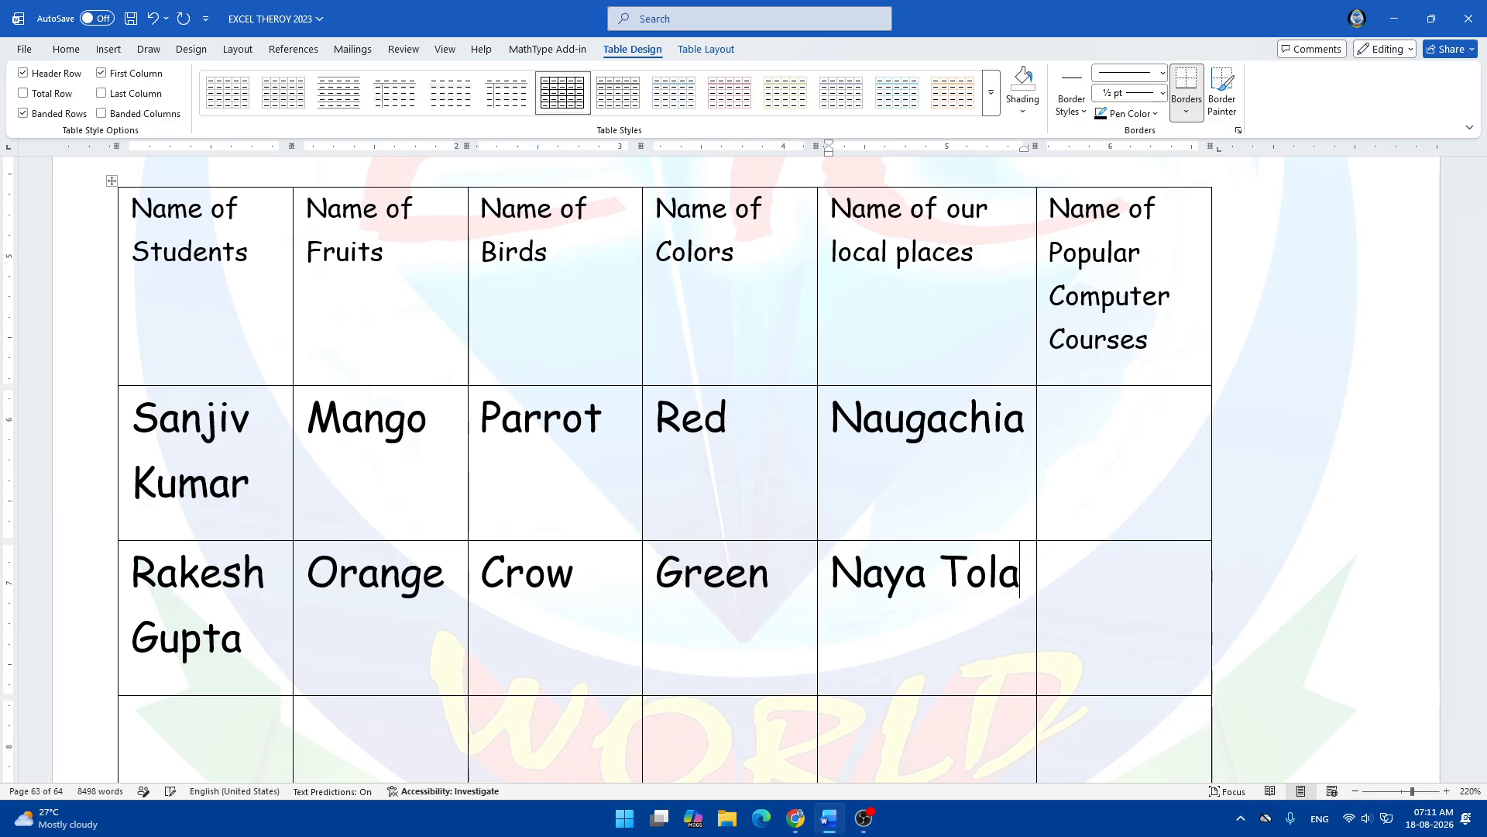
Enter ADCA and TALLY in the Popular Computer Courses column.
{"action": "left_click", "coordinate": [1096, 451]}
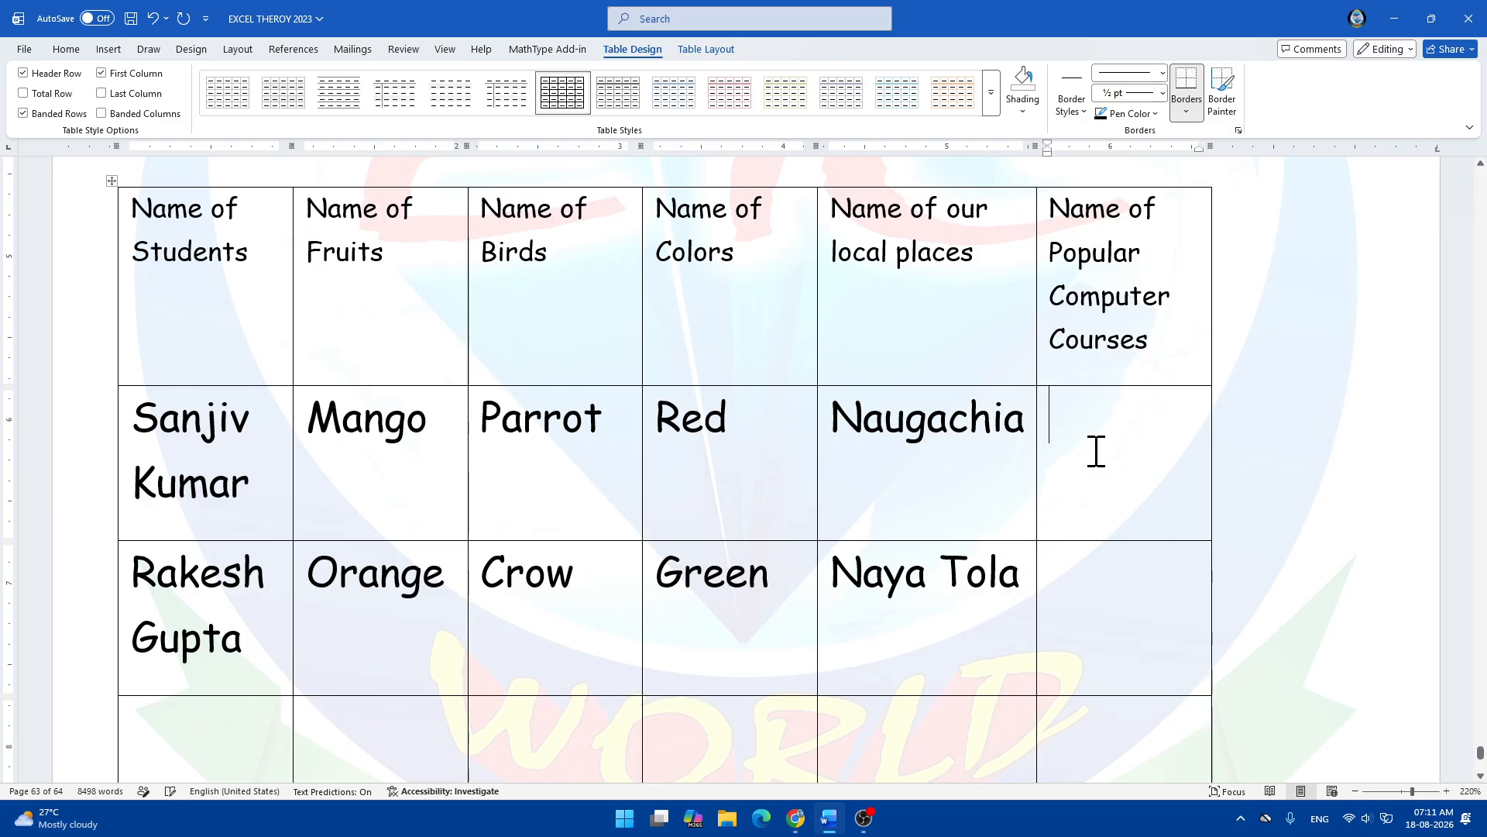
{"action": "type", "text": "A"}
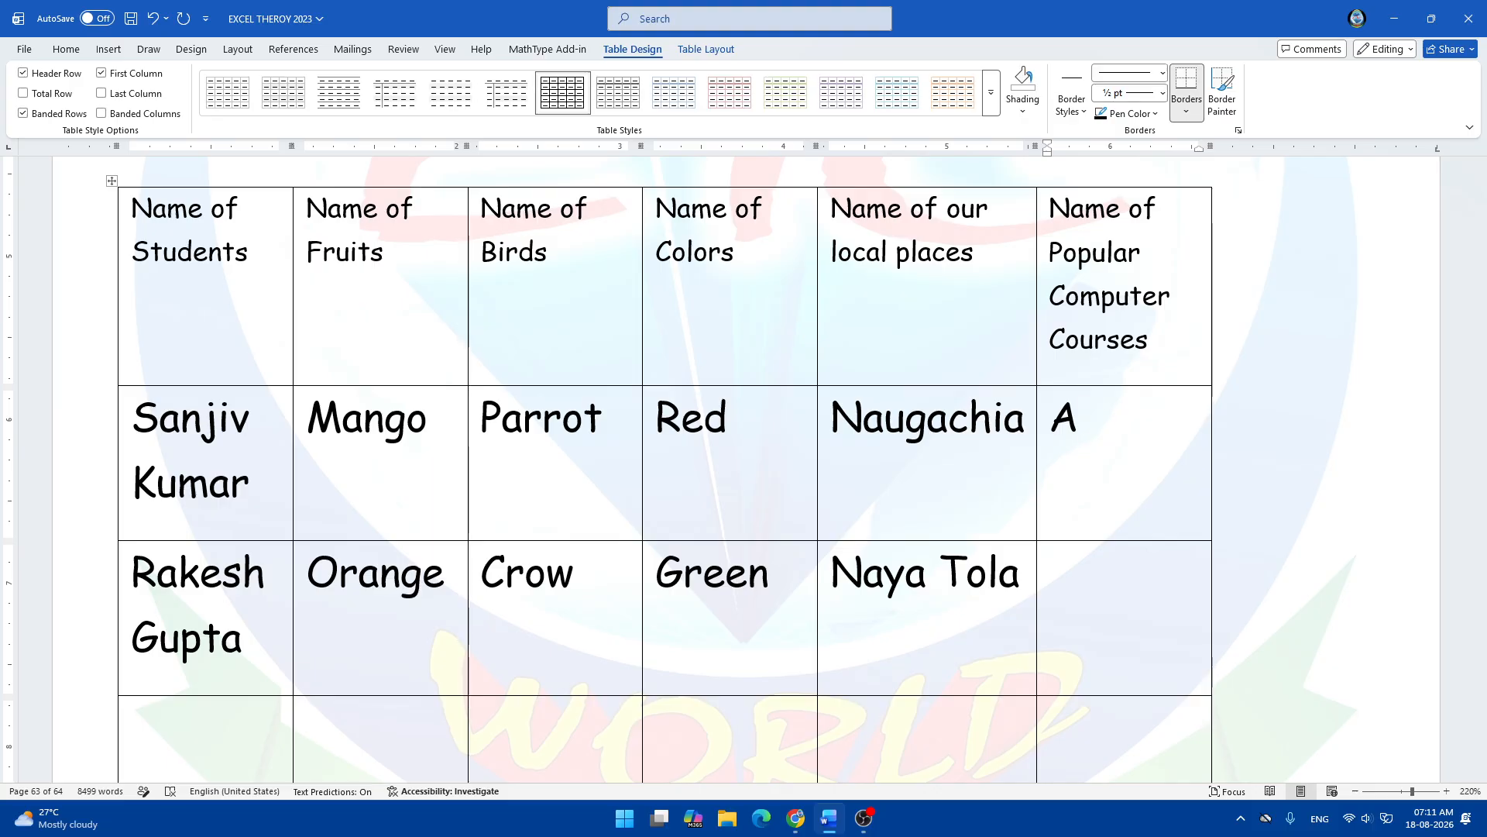
{"action": "type", "text": "DCA"}
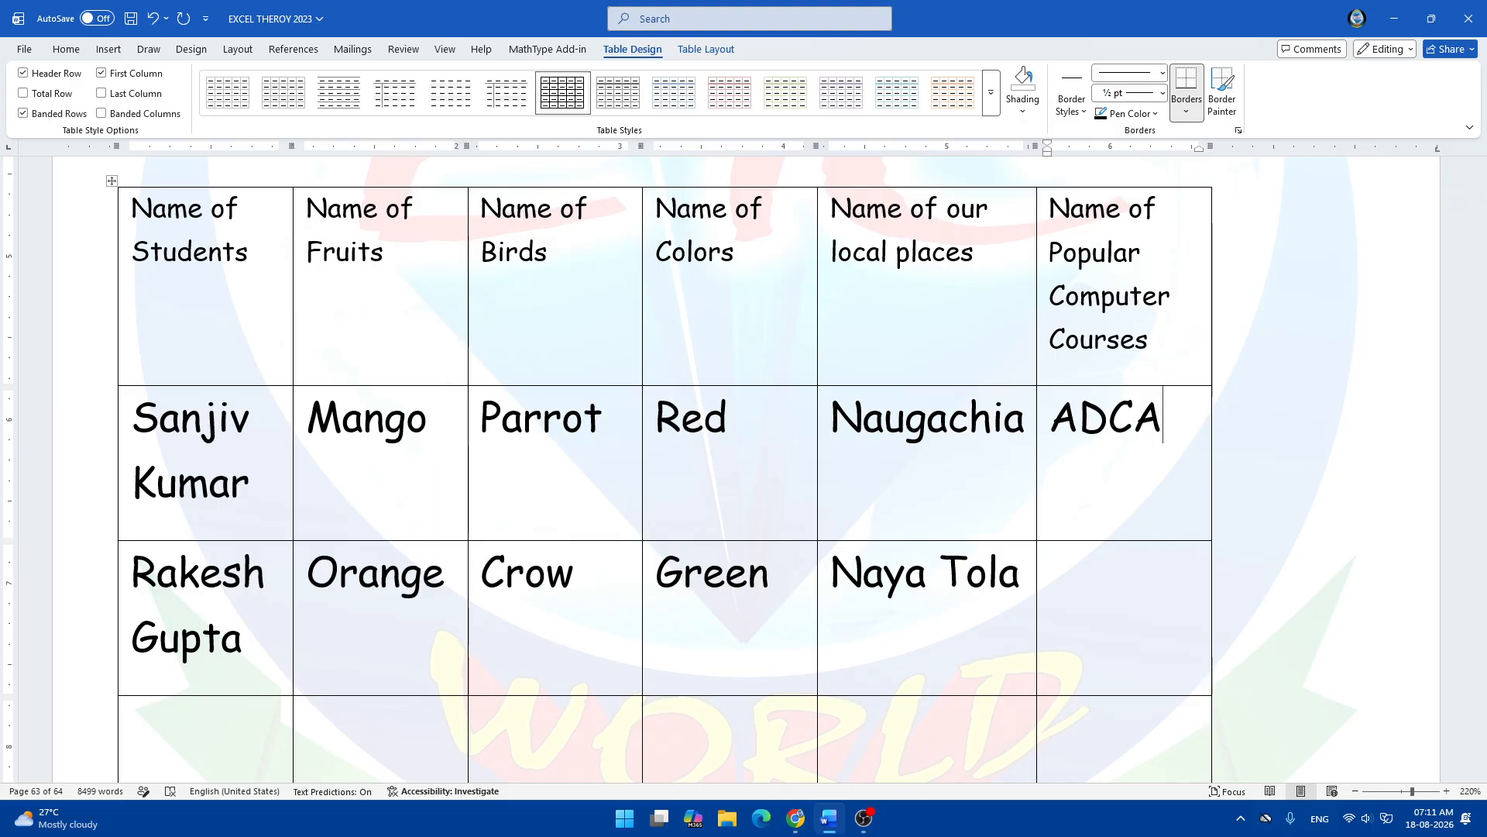
{"action": "key", "text": "Down"}
{"action": "type", "text": "TALLY"}
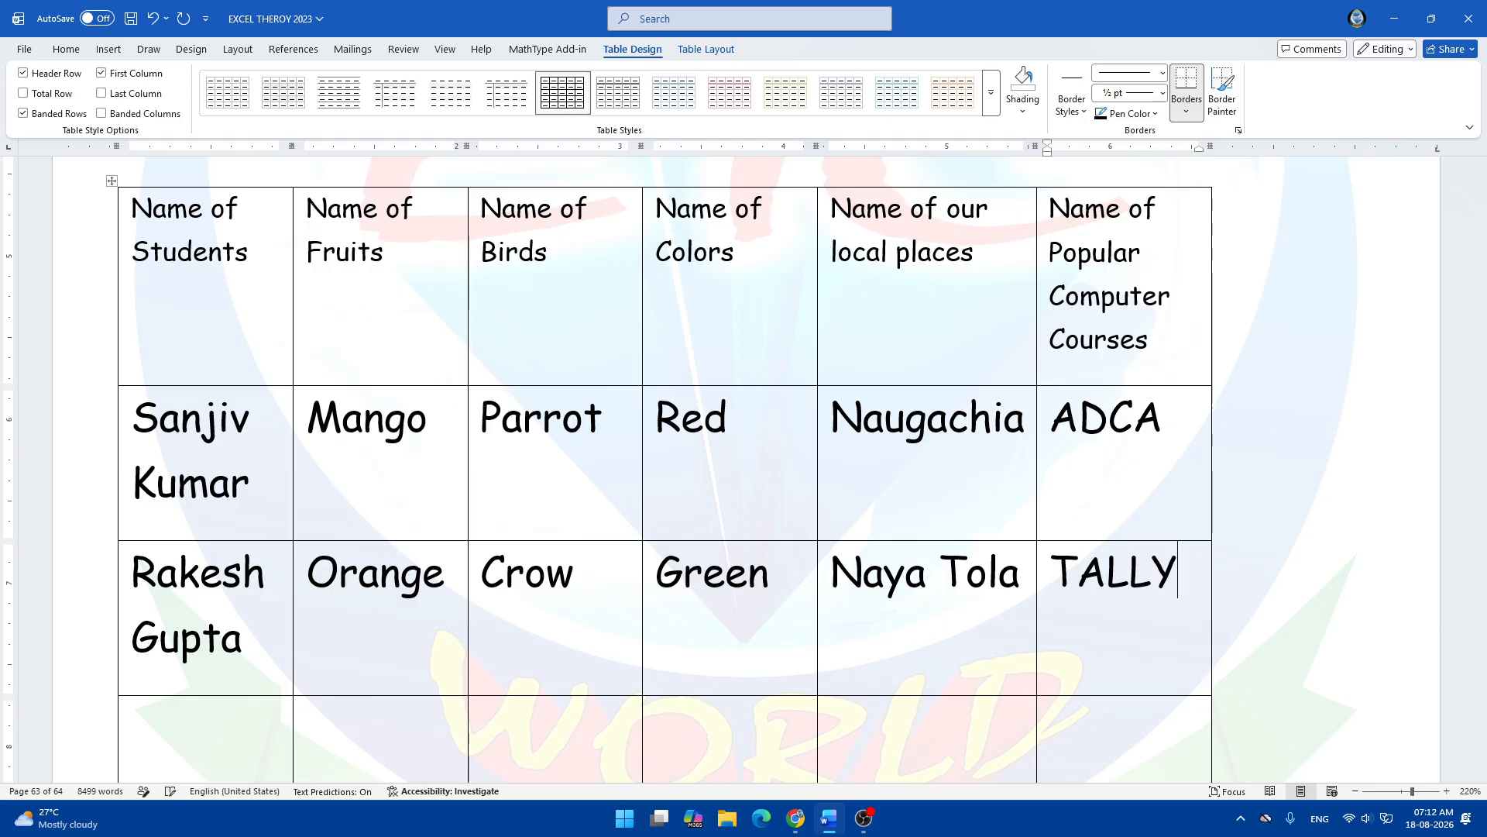
{"action": "scroll", "coordinate": [1265, 597], "scroll_direction": "down", "scroll_amount": 3}
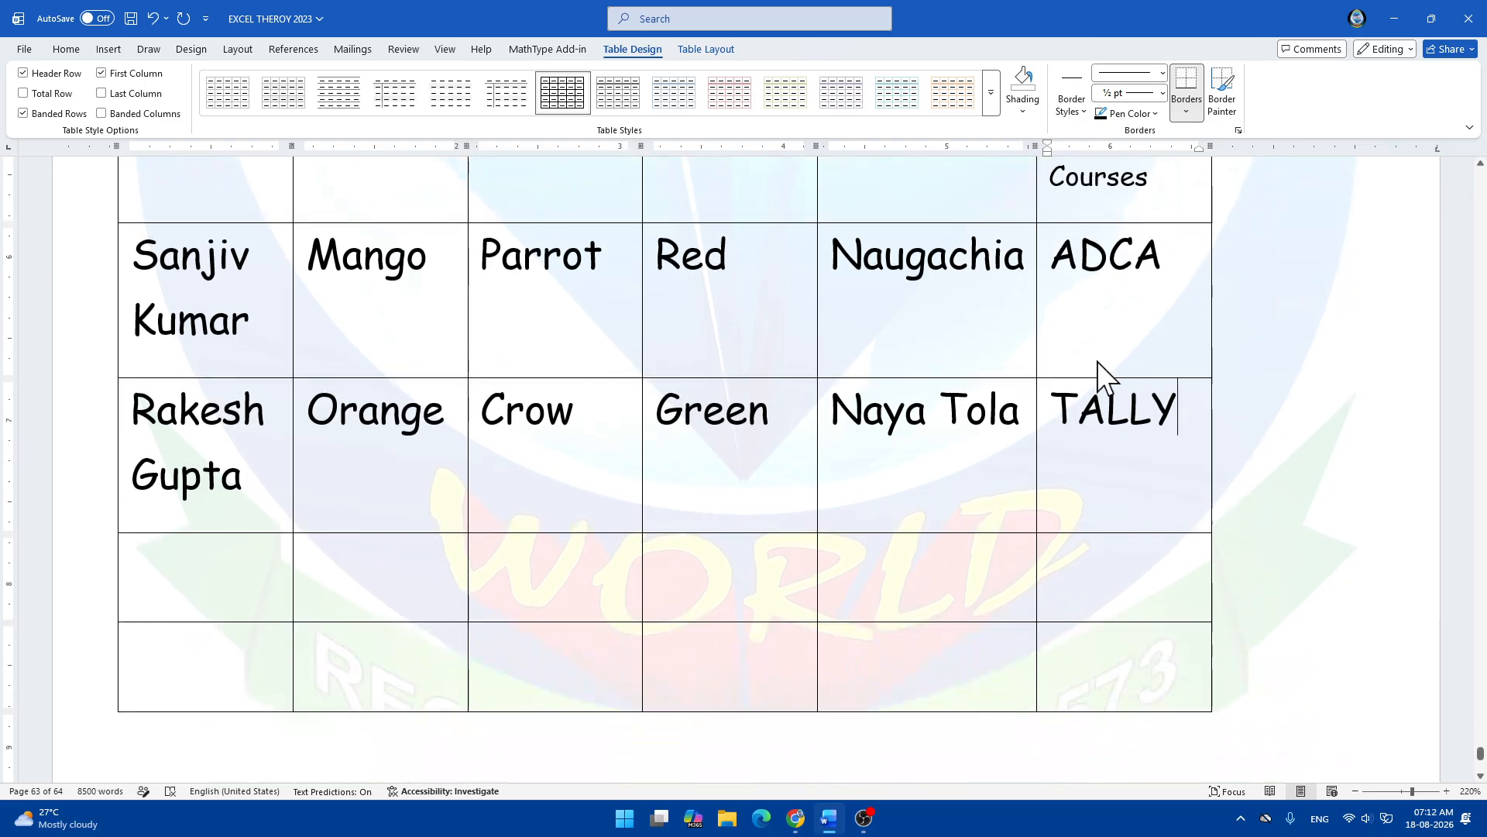
{"action": "scroll", "coordinate": [1011, 740], "scroll_direction": "up", "scroll_amount": 5}
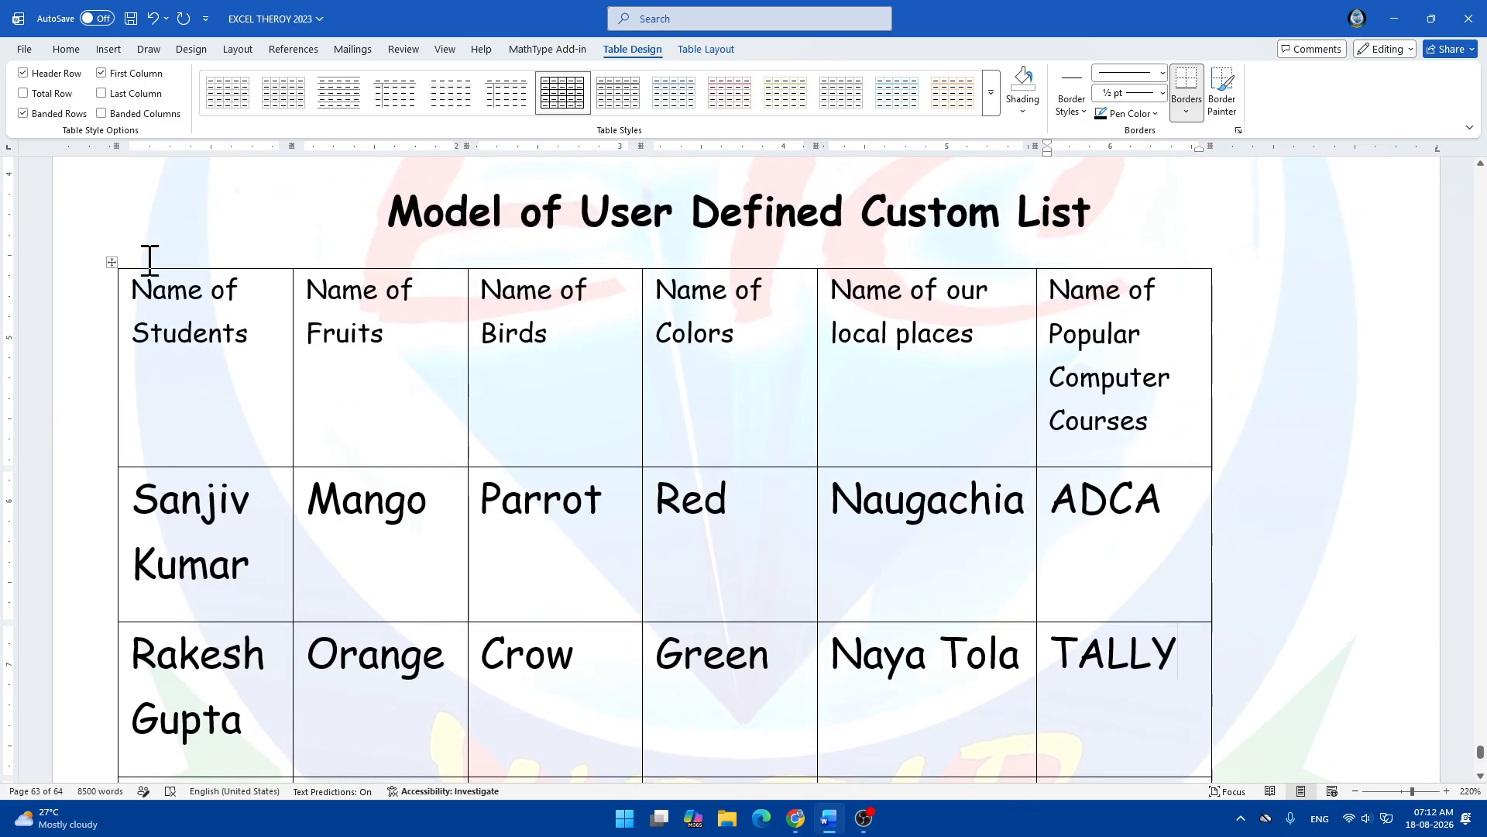
Select the header row of 'Name of …' titles and make it bold.
{"action": "mouse_move", "coordinate": [148, 298]}
{"action": "left_mouse_down"}
{"action": "mouse_move", "coordinate": [897, 314]}
{"action": "mouse_move", "coordinate": [1124, 356]}
{"action": "left_mouse_up"}
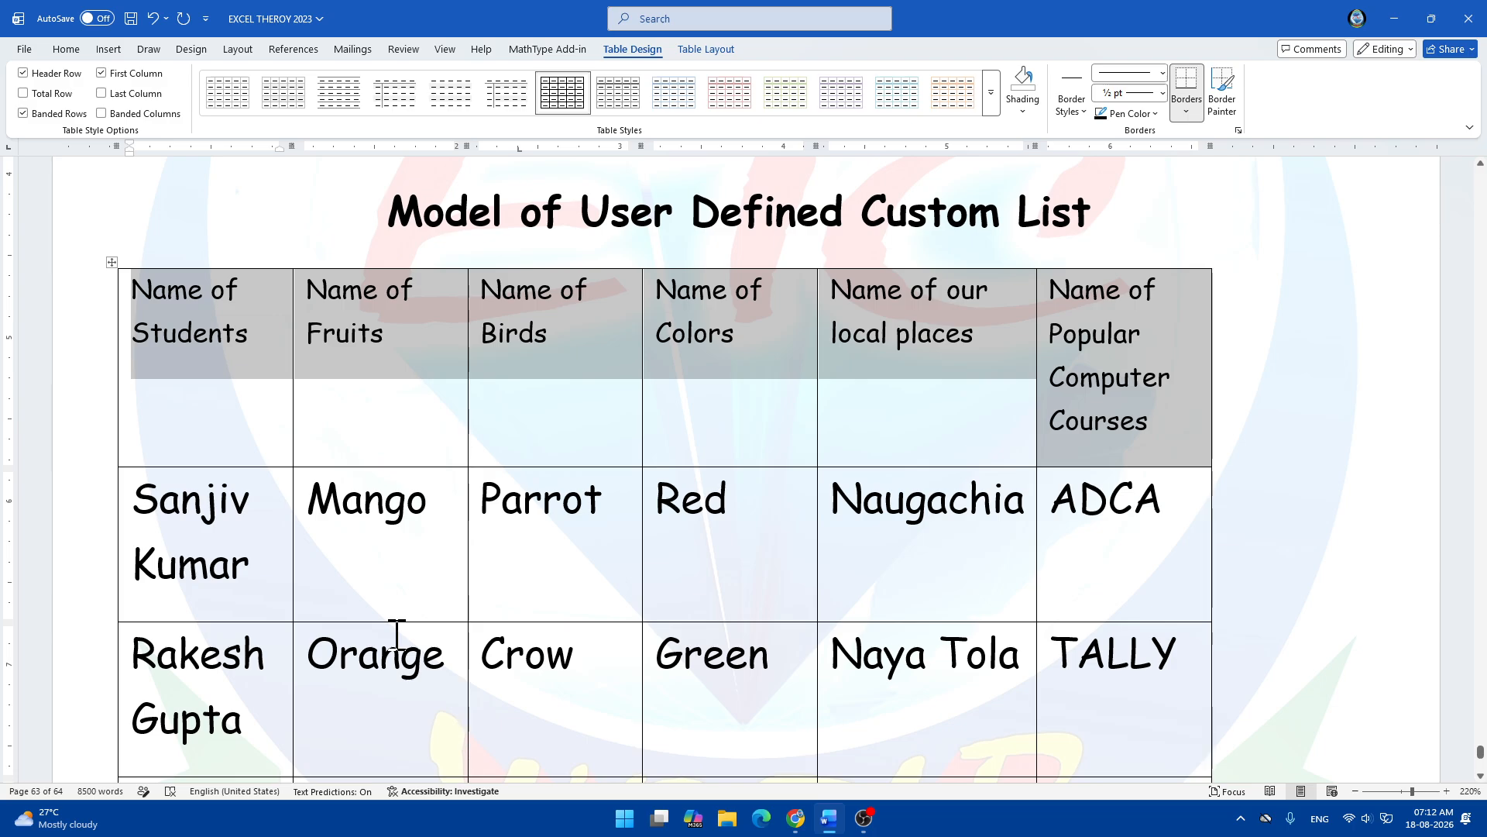
{"action": "scroll", "coordinate": [911, 622], "scroll_direction": "down", "scroll_amount": 3}
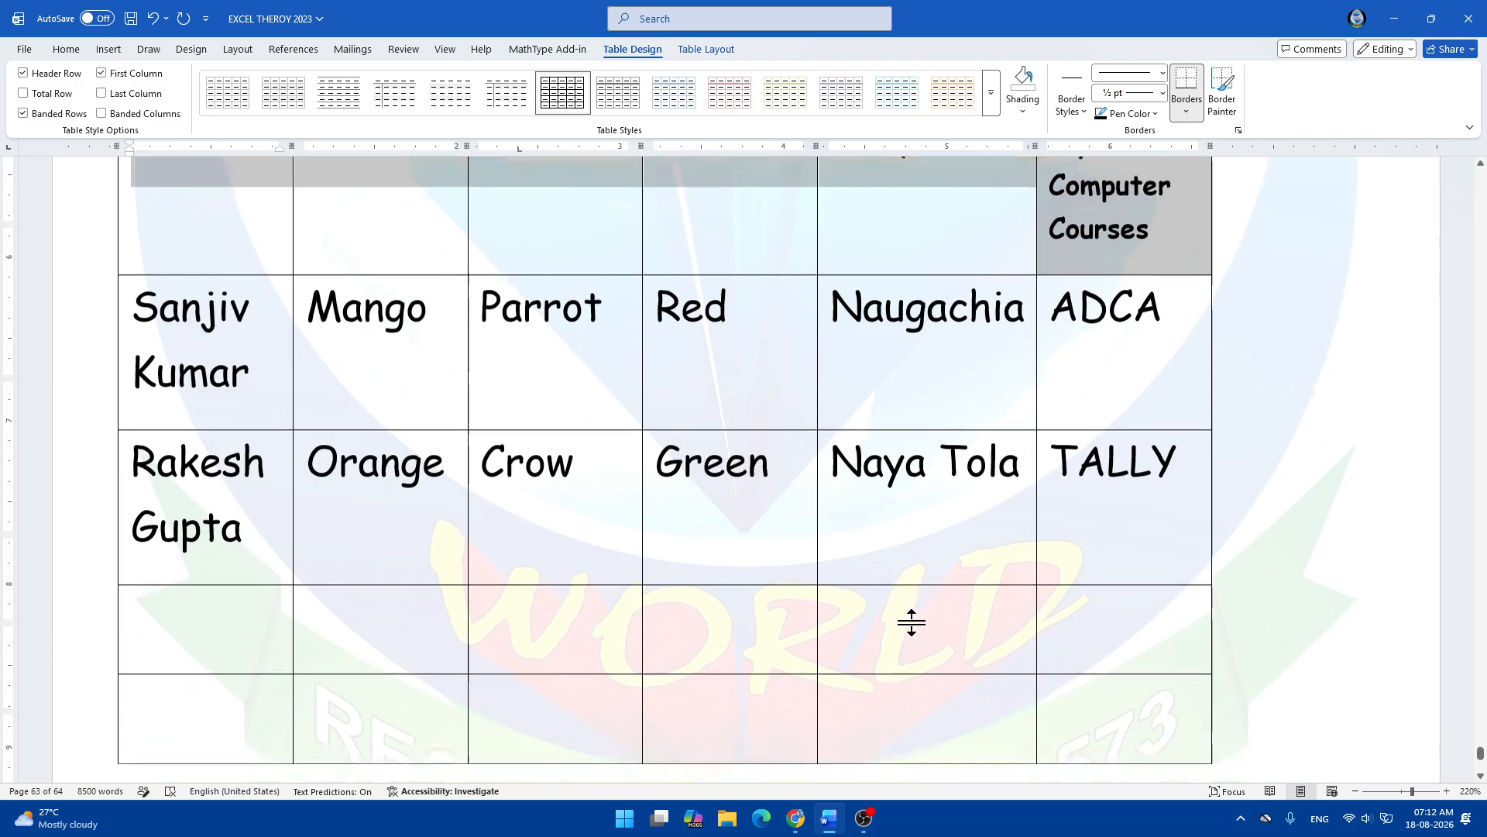
{"action": "scroll", "coordinate": [911, 622], "scroll_direction": "up", "scroll_amount": 2}
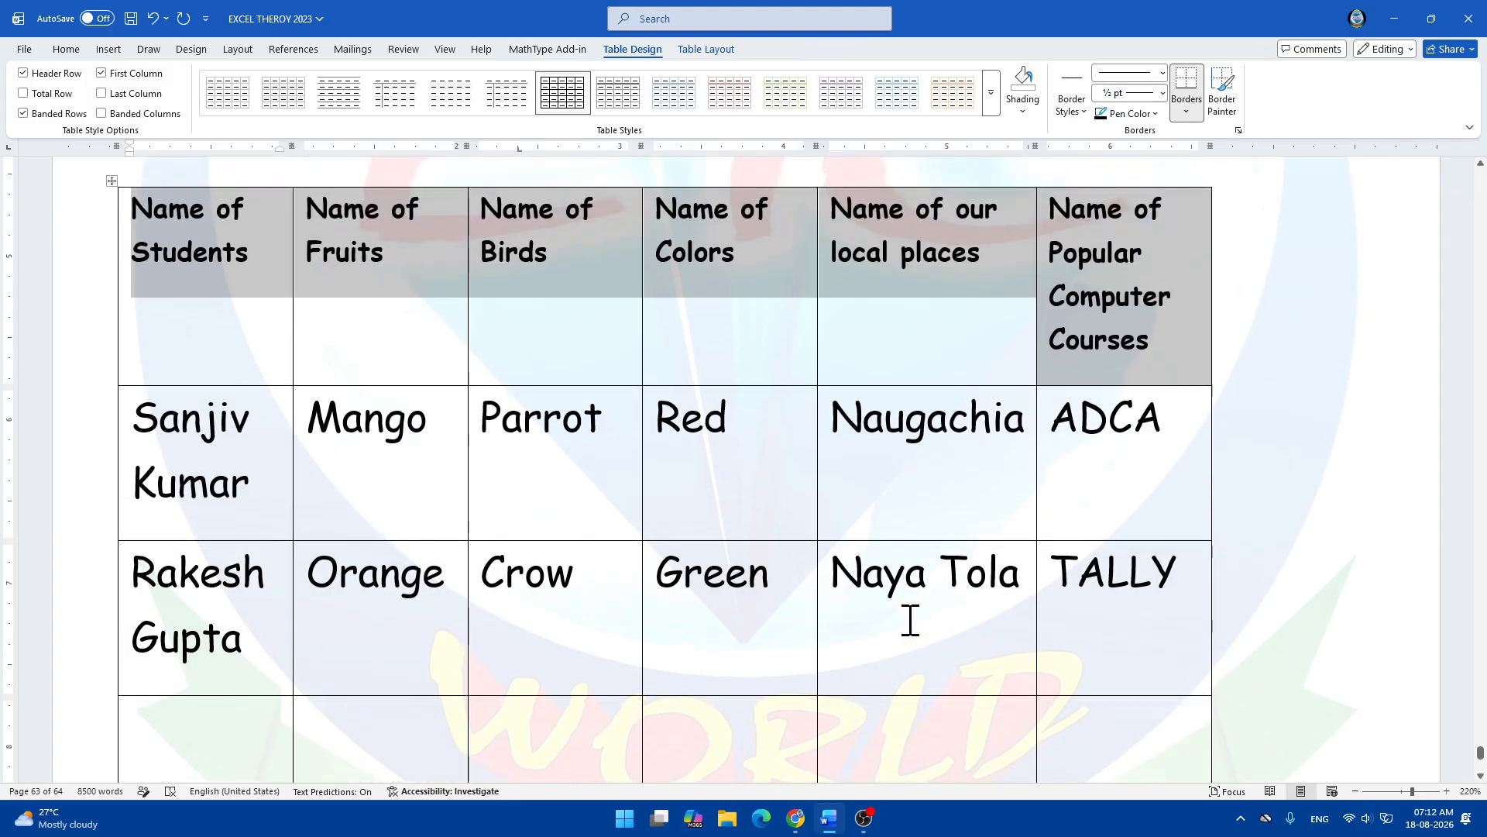
{"action": "scroll", "coordinate": [857, 614], "scroll_direction": "up", "scroll_amount": 1}
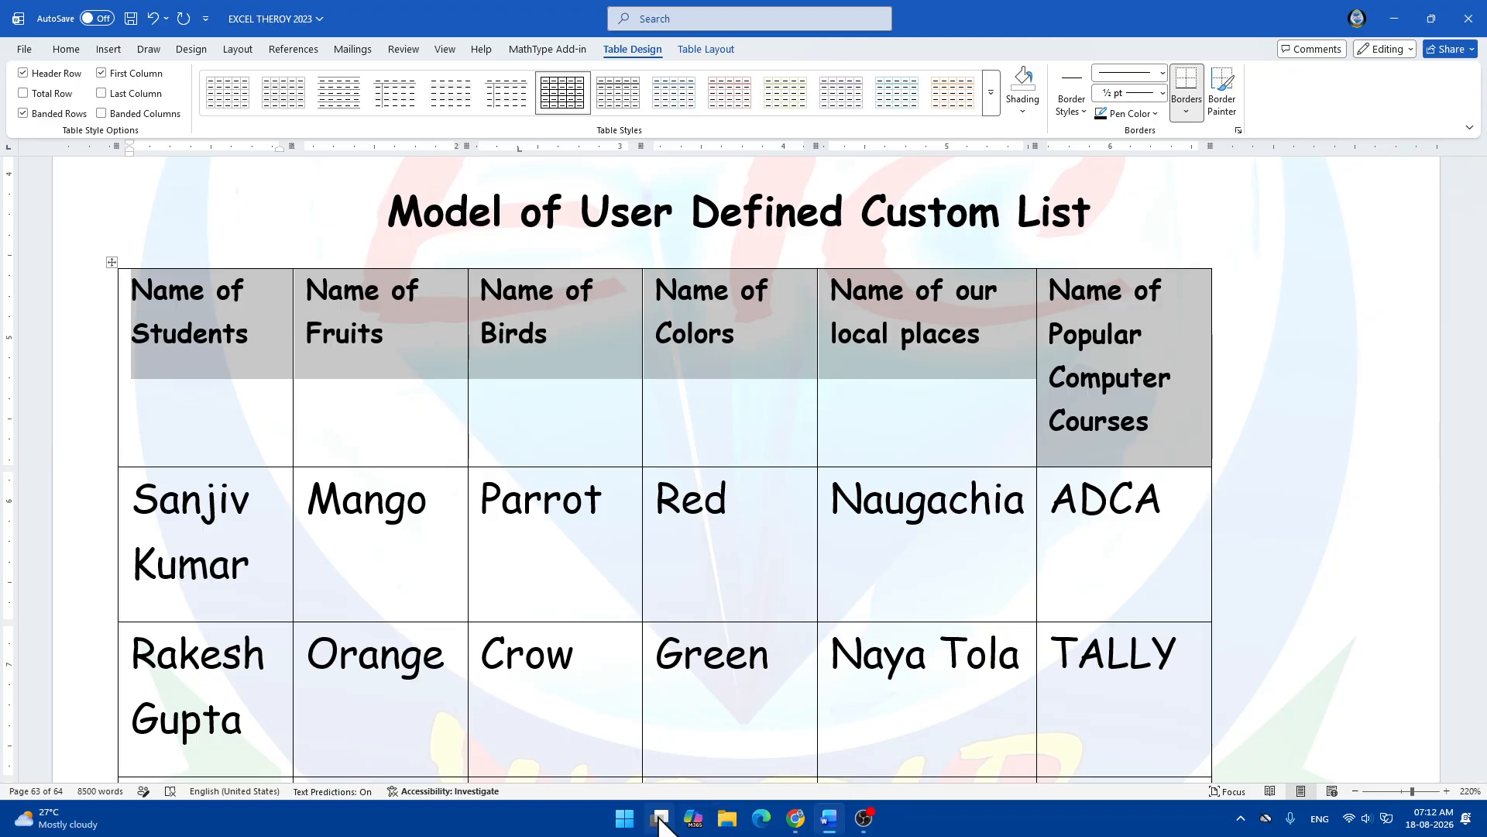
Launch Excel from Start and open the workbook MY EXCEL FILE (ETC) from the Recent list.
{"action": "left_click", "coordinate": [625, 817]}
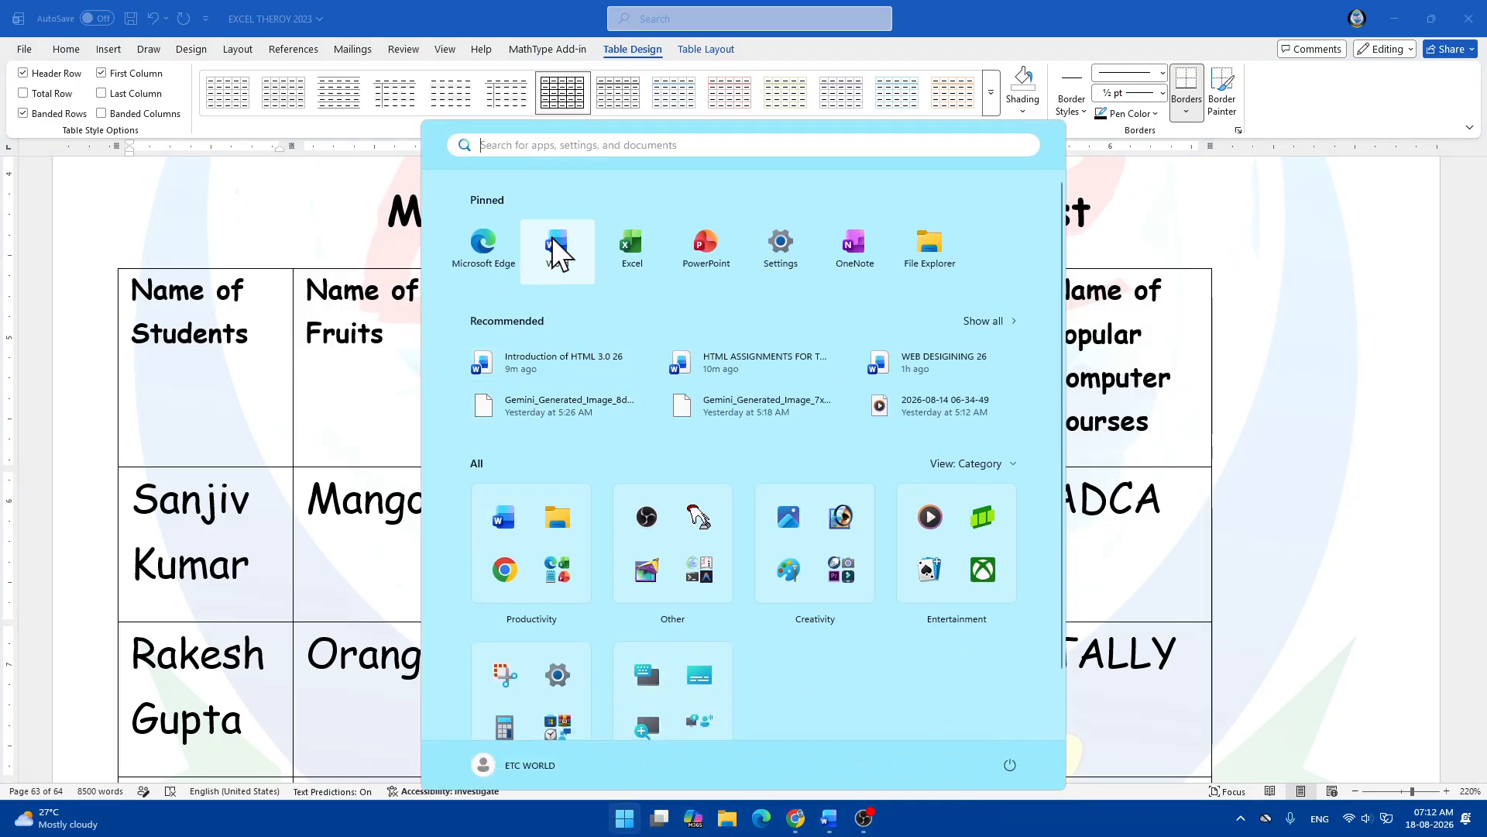
{"action": "left_click", "coordinate": [631, 257]}
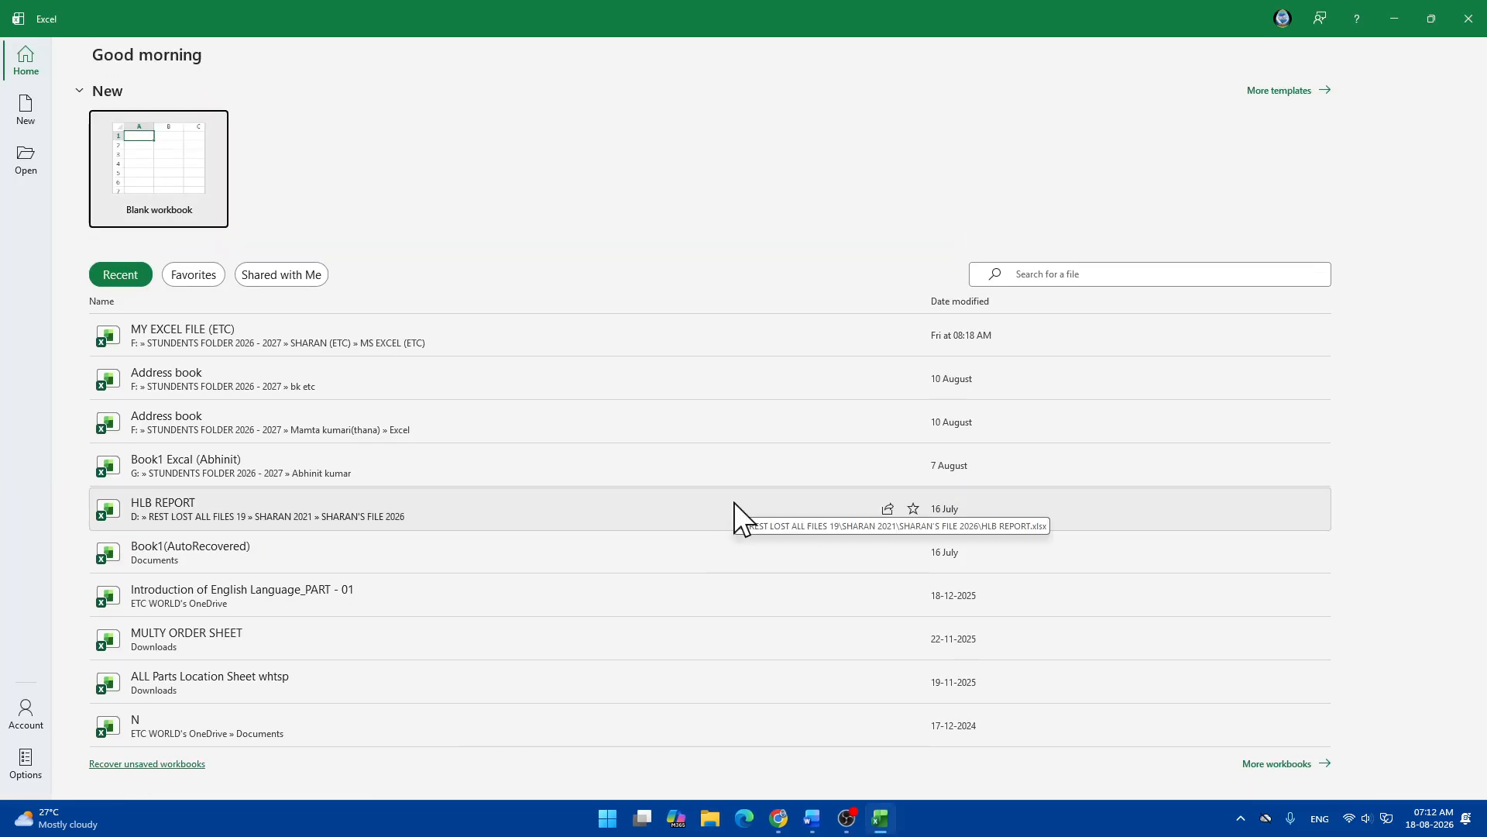
{"action": "left_click", "coordinate": [201, 336]}
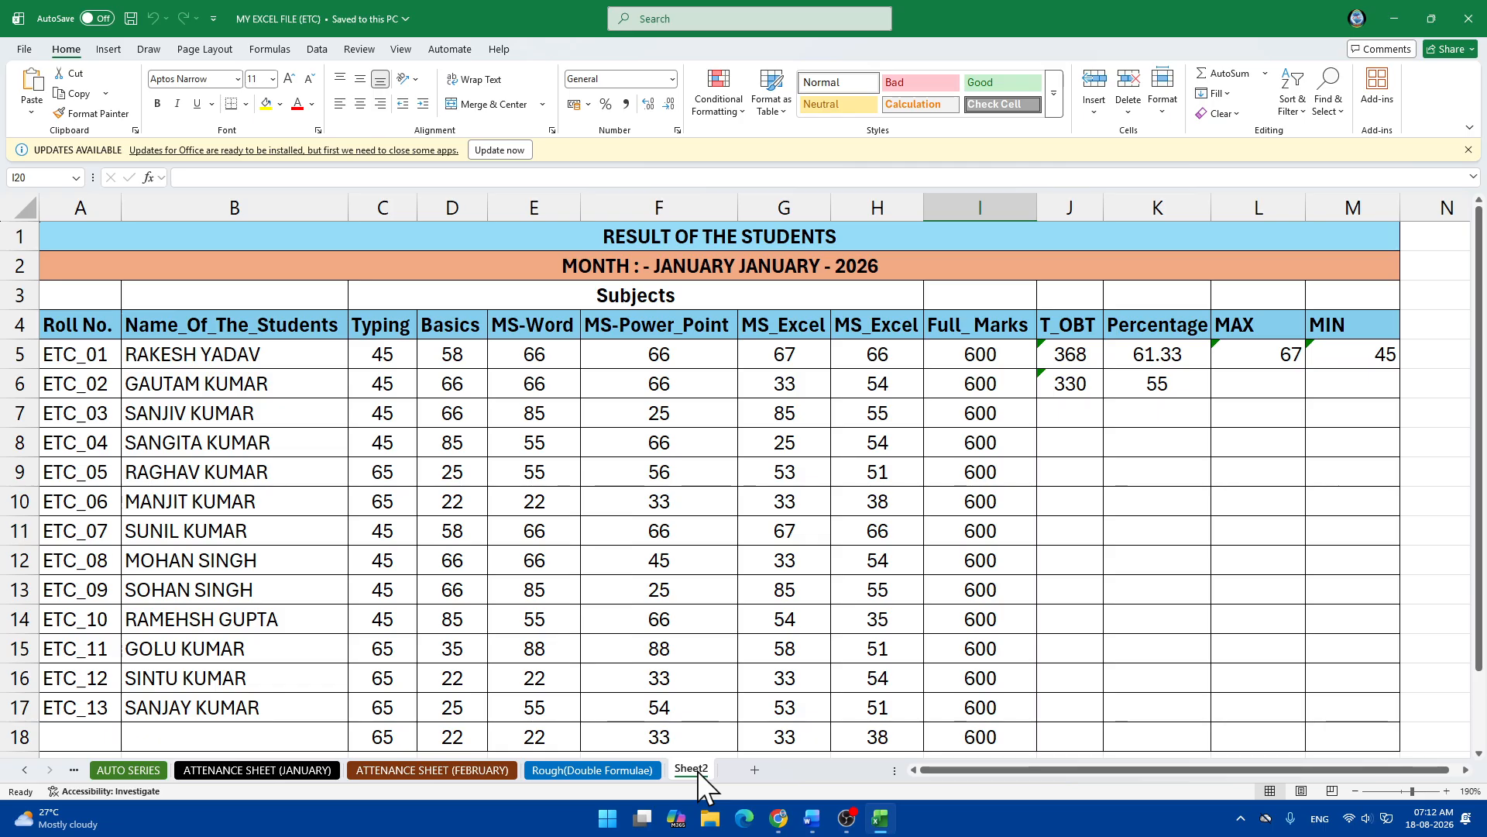
Add a new blank worksheet and type the title CUSTOME LIST into A1.
{"action": "double_click", "coordinate": [697, 770]}
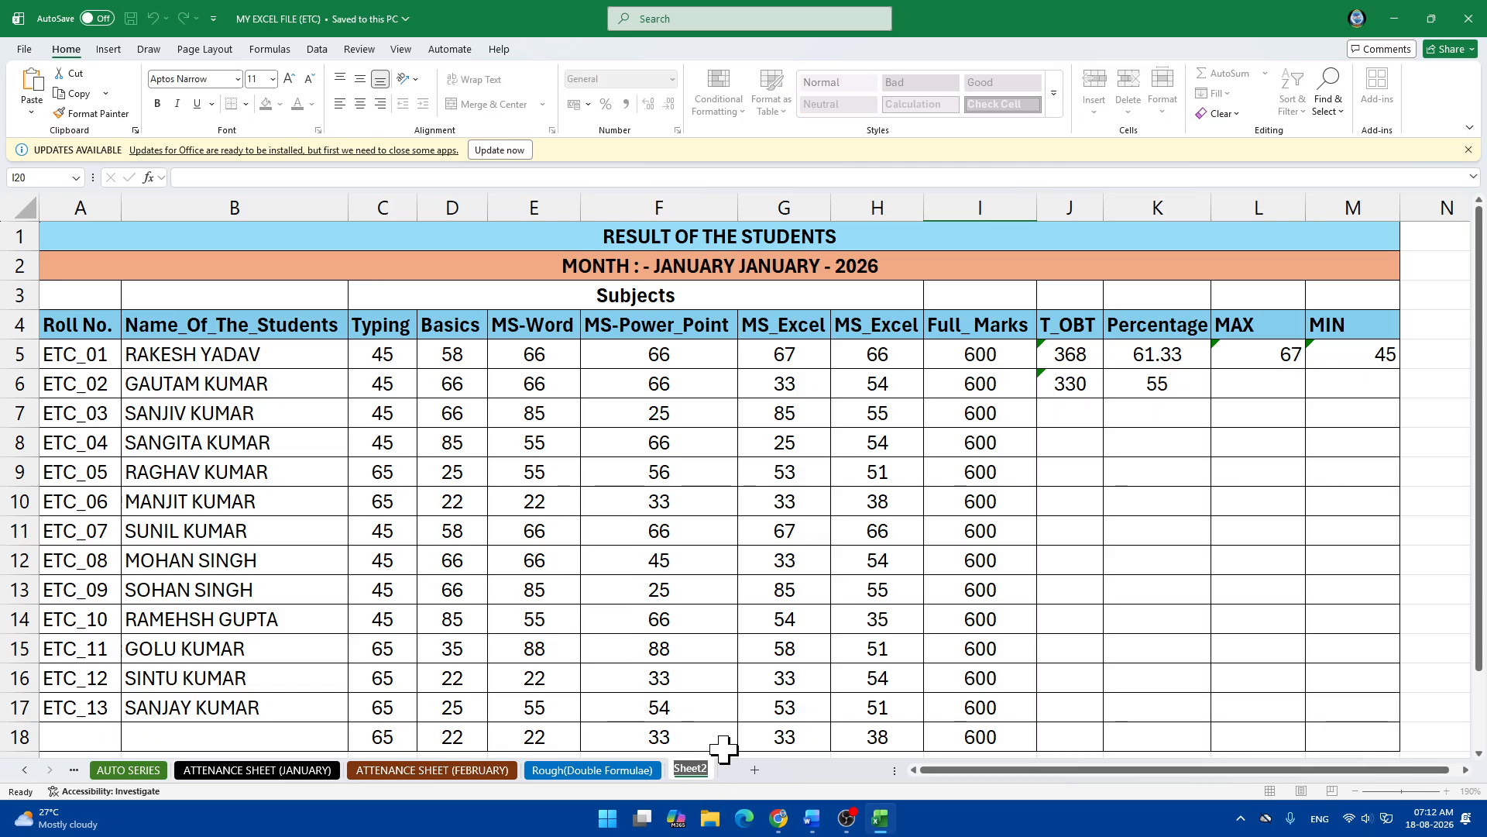
{"action": "left_click", "coordinate": [755, 771]}
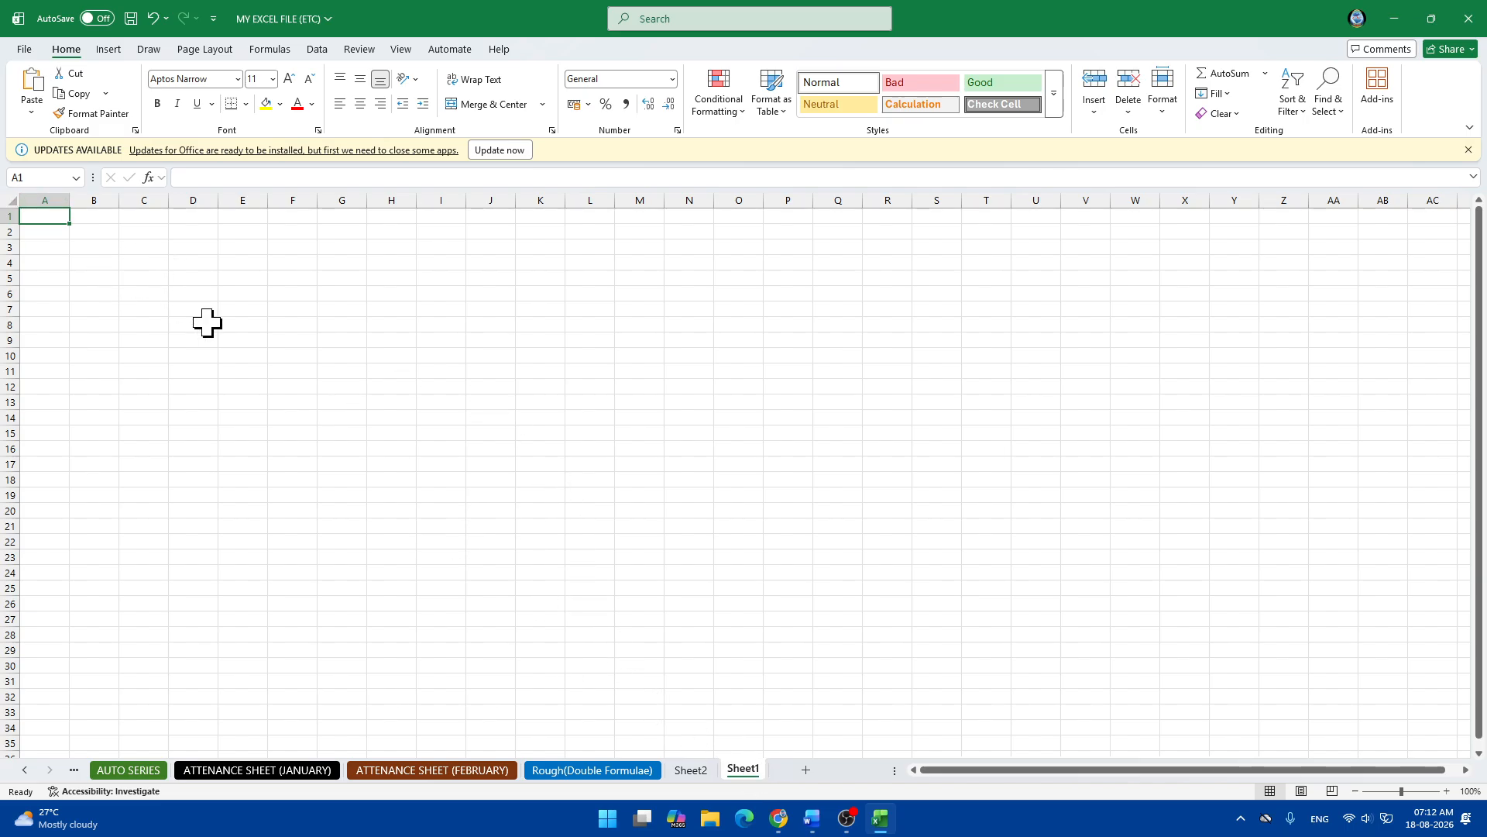
{"action": "scroll", "coordinate": [207, 322], "scroll_direction": "up", "scroll_amount": 9}
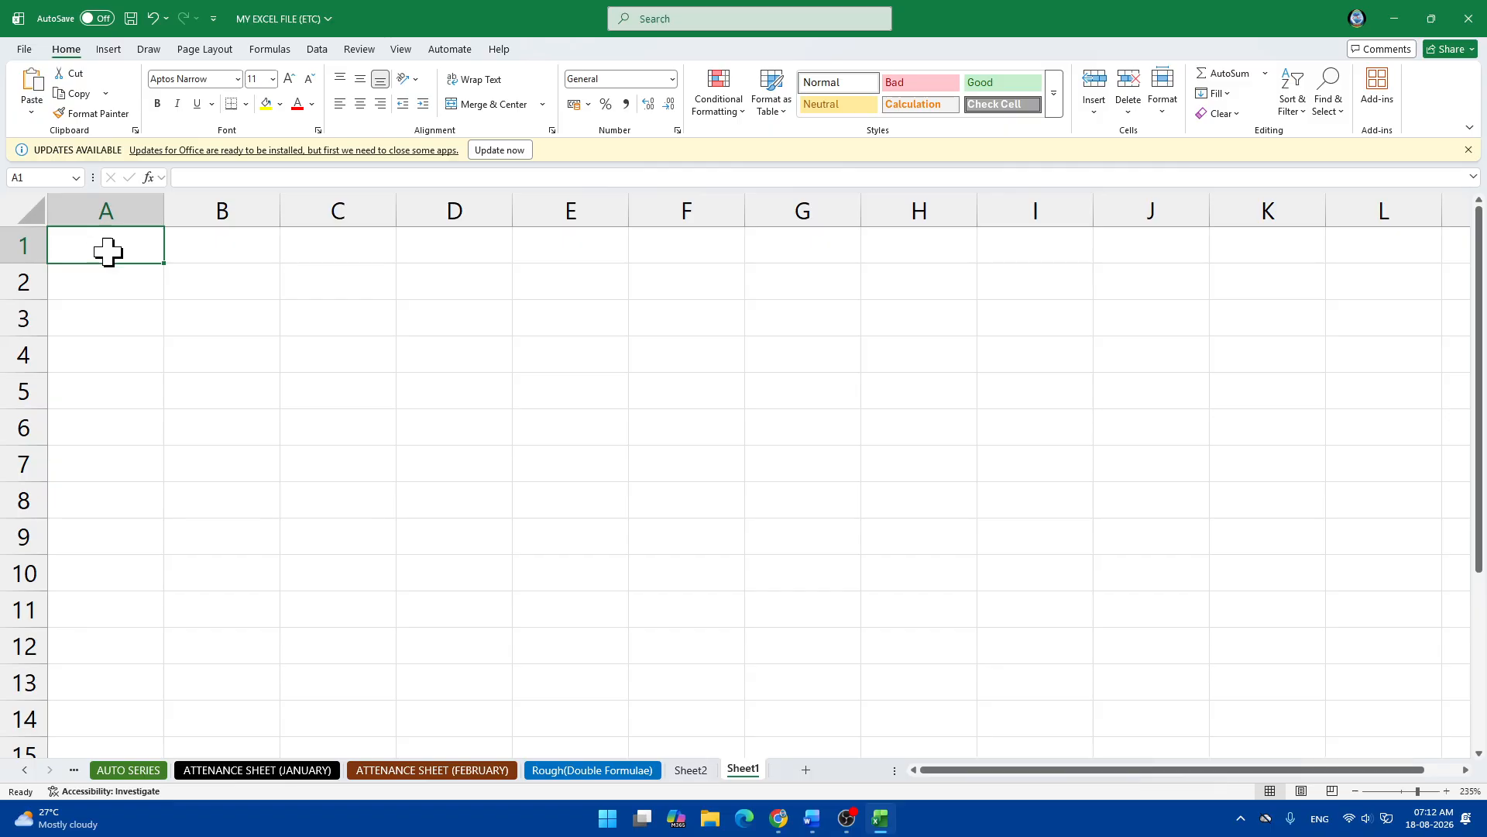
{"action": "type", "text": "CU"}
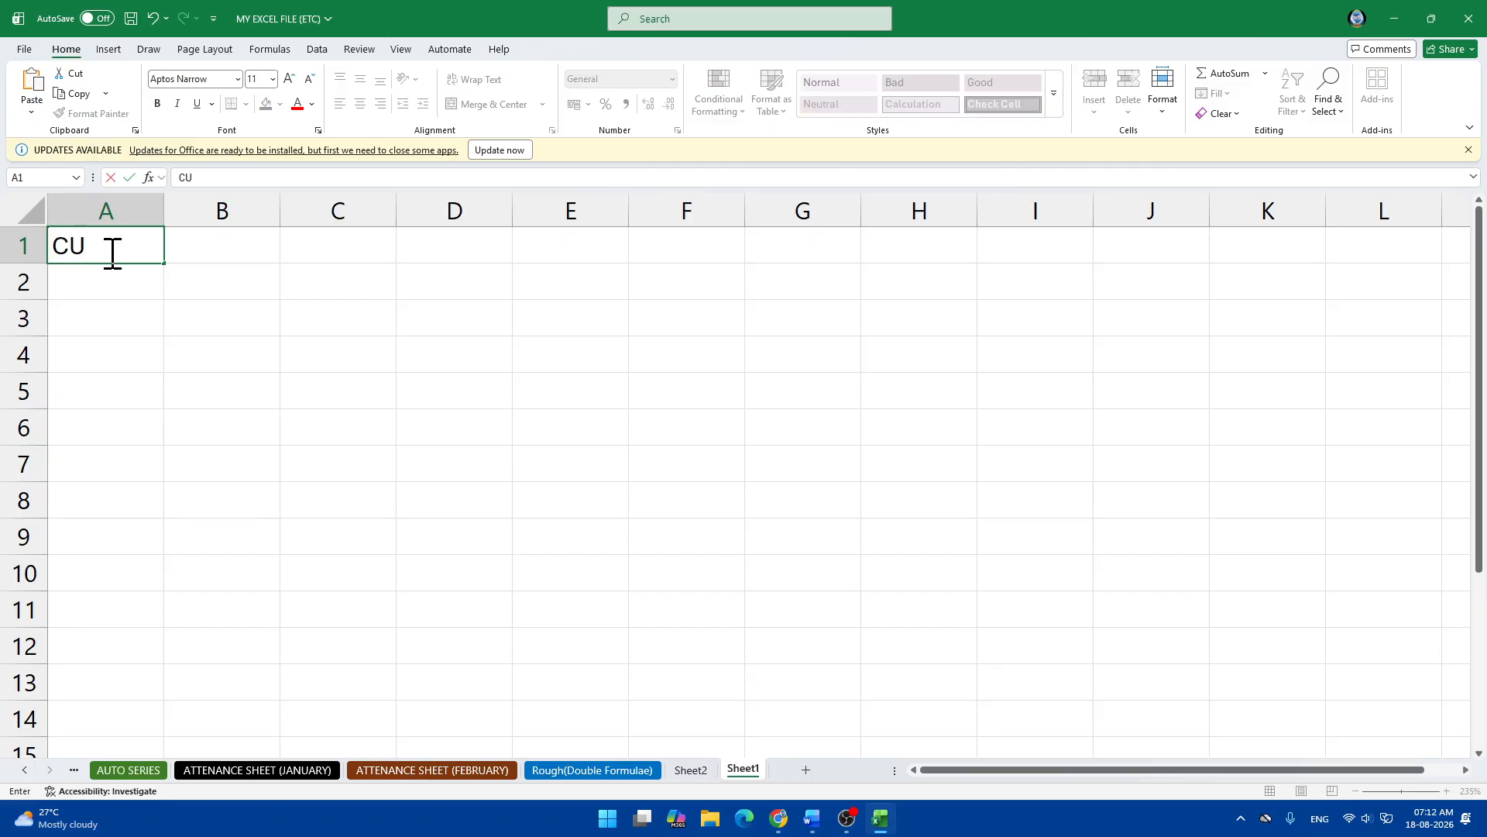
{"action": "type", "text": "STOME LIST"}
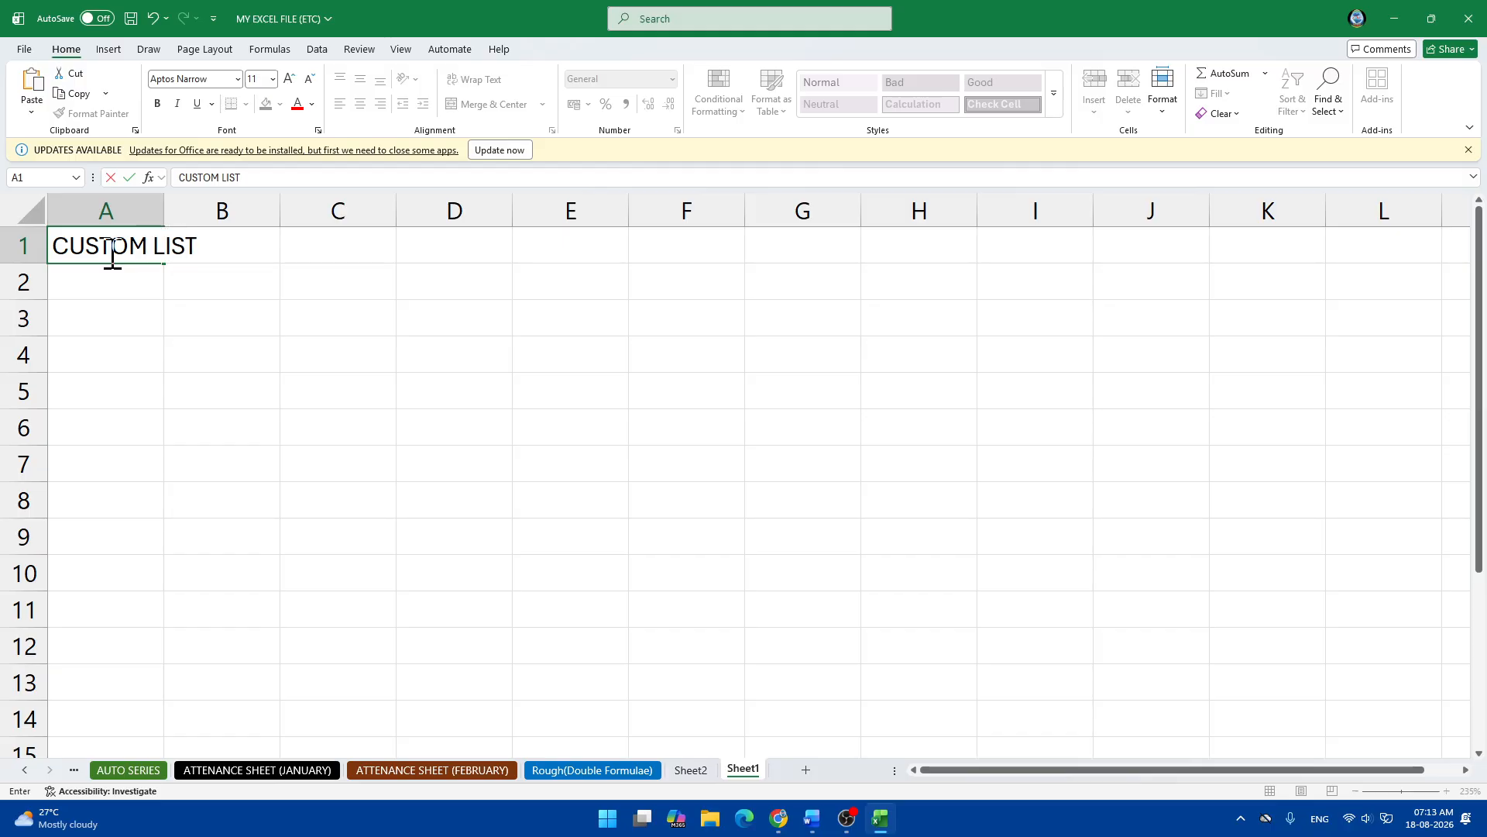
Enter the headings NAME OF STUDENTS in A3 and the fruits heading in B3.
{"action": "left_click", "coordinate": [97, 321]}
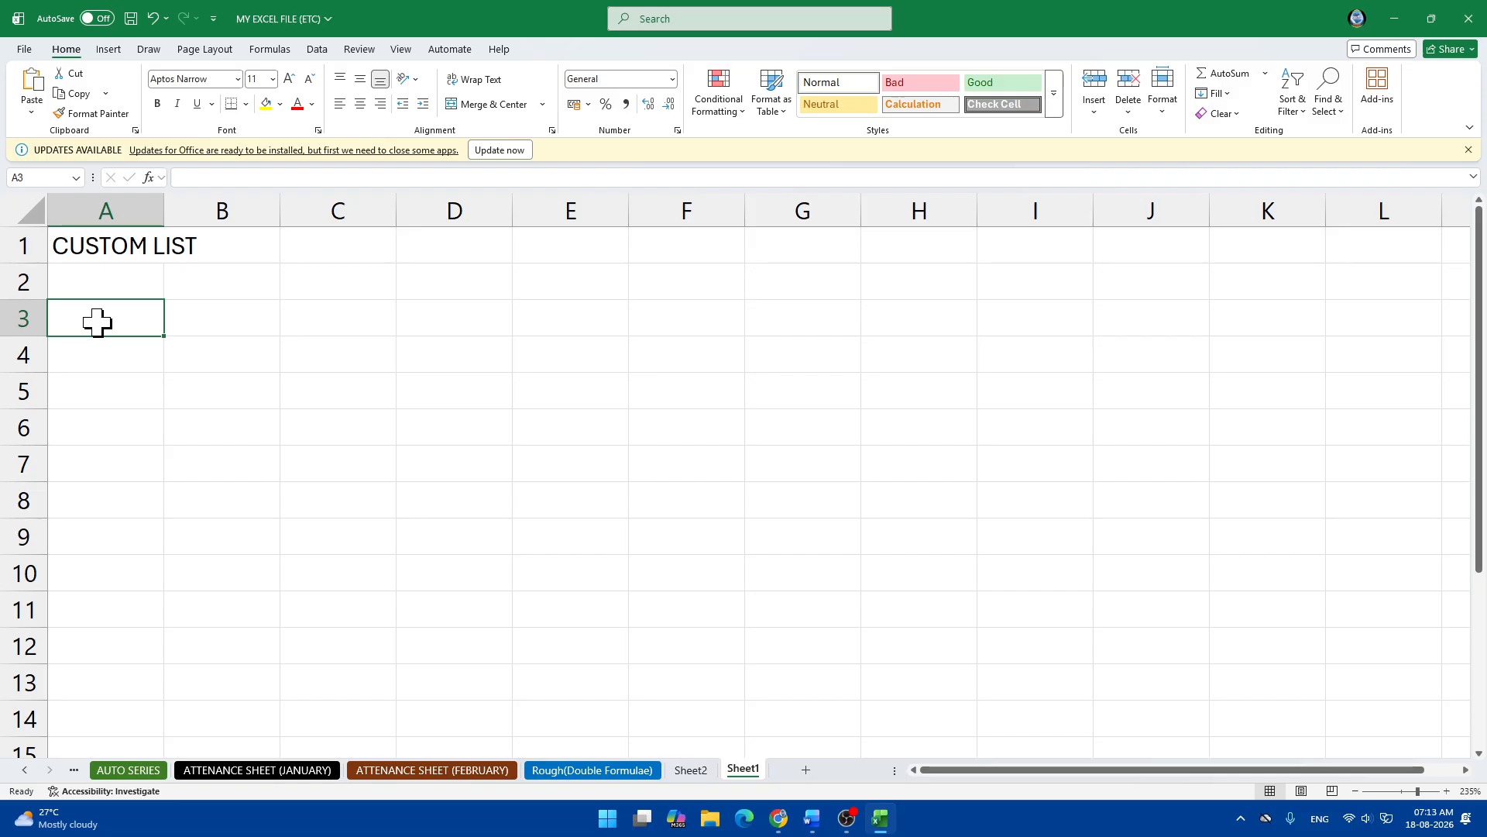
{"action": "type", "text": "NAME OF "}
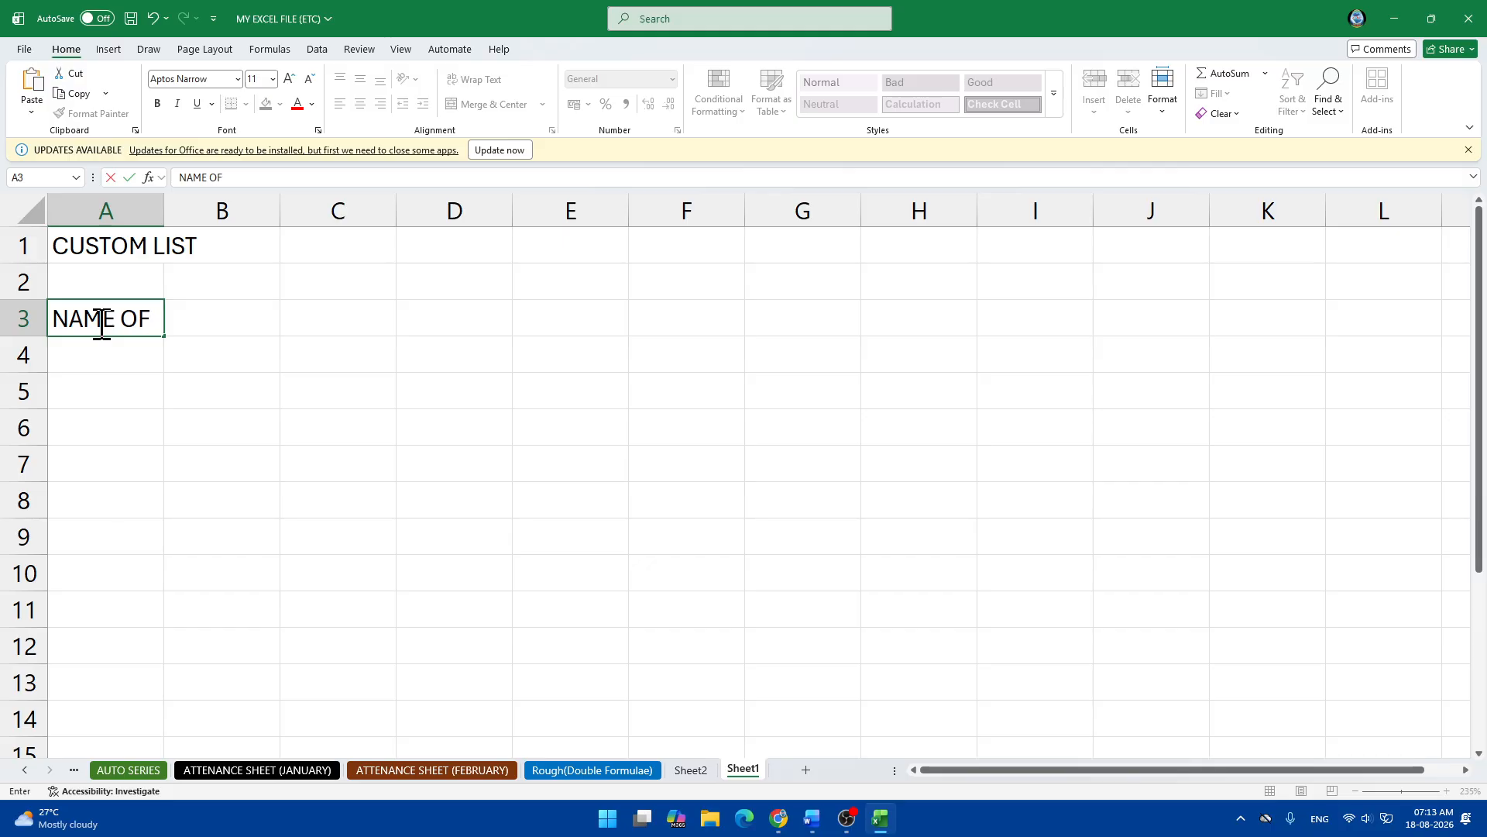
{"action": "type", "text": "STUDENTS"}
{"action": "key", "text": "Tab"}
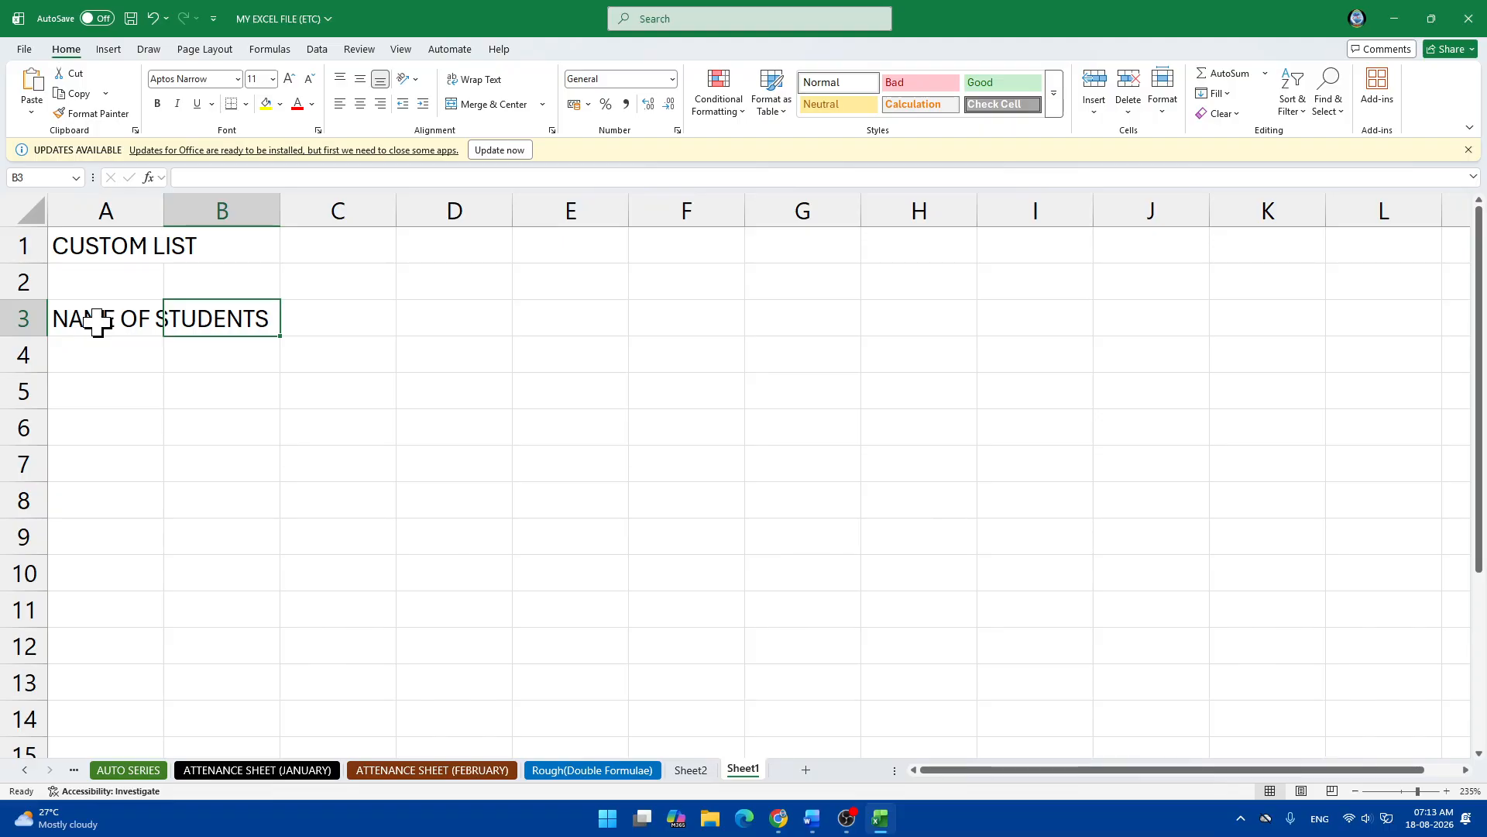
{"action": "type", "text": "NAME OF"}
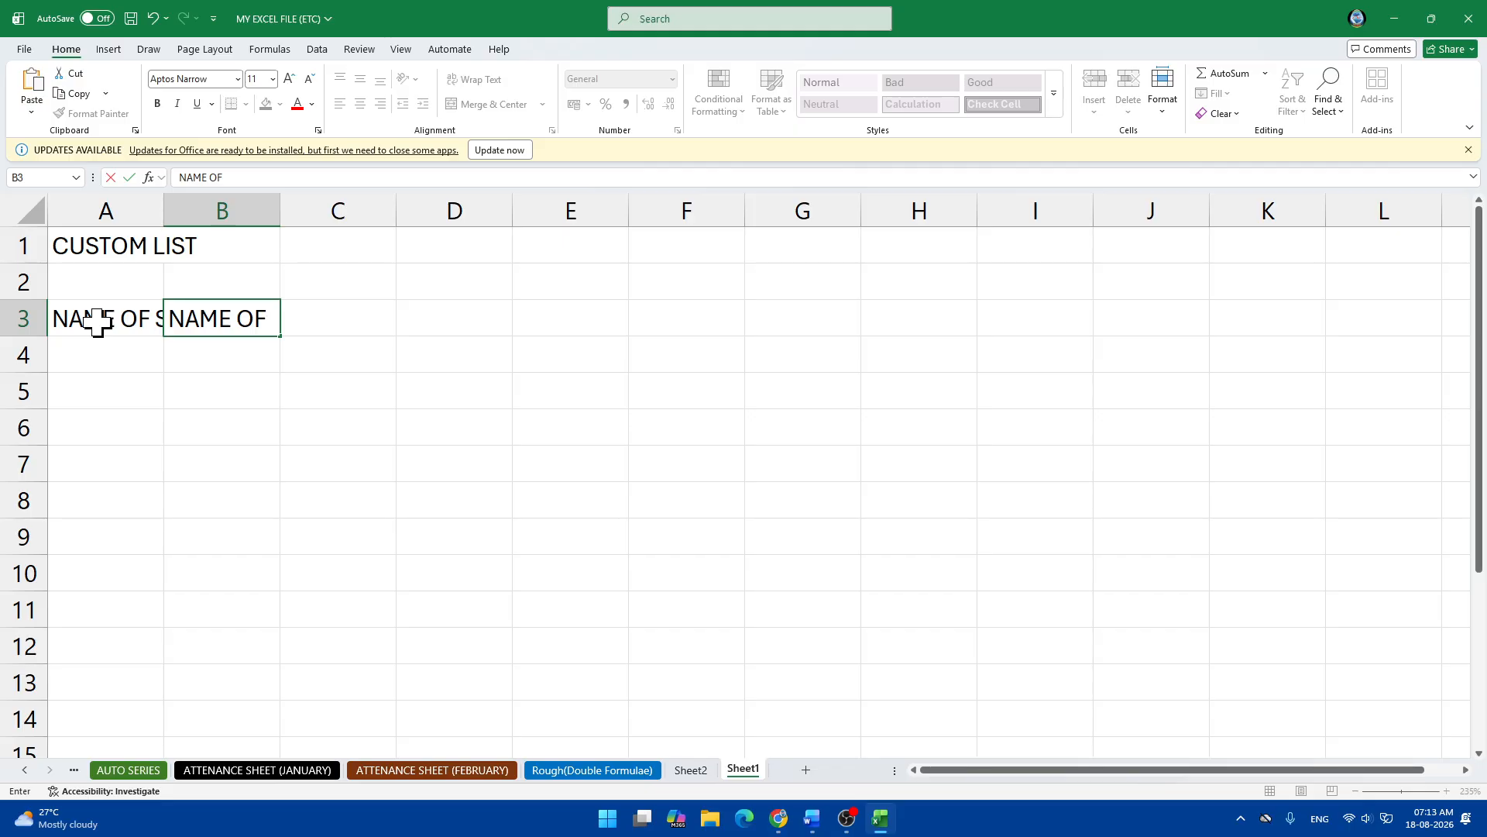
{"action": "type", "text": " BH"}
{"action": "key", "text": "BackSpace"}
{"action": "type", "text": "THE B"}
{"action": "key", "text": "BackSpace"}
{"action": "type", "text": "FU"}
{"action": "key", "text": "BackSpace"}
{"action": "type", "text": "RUIT"}
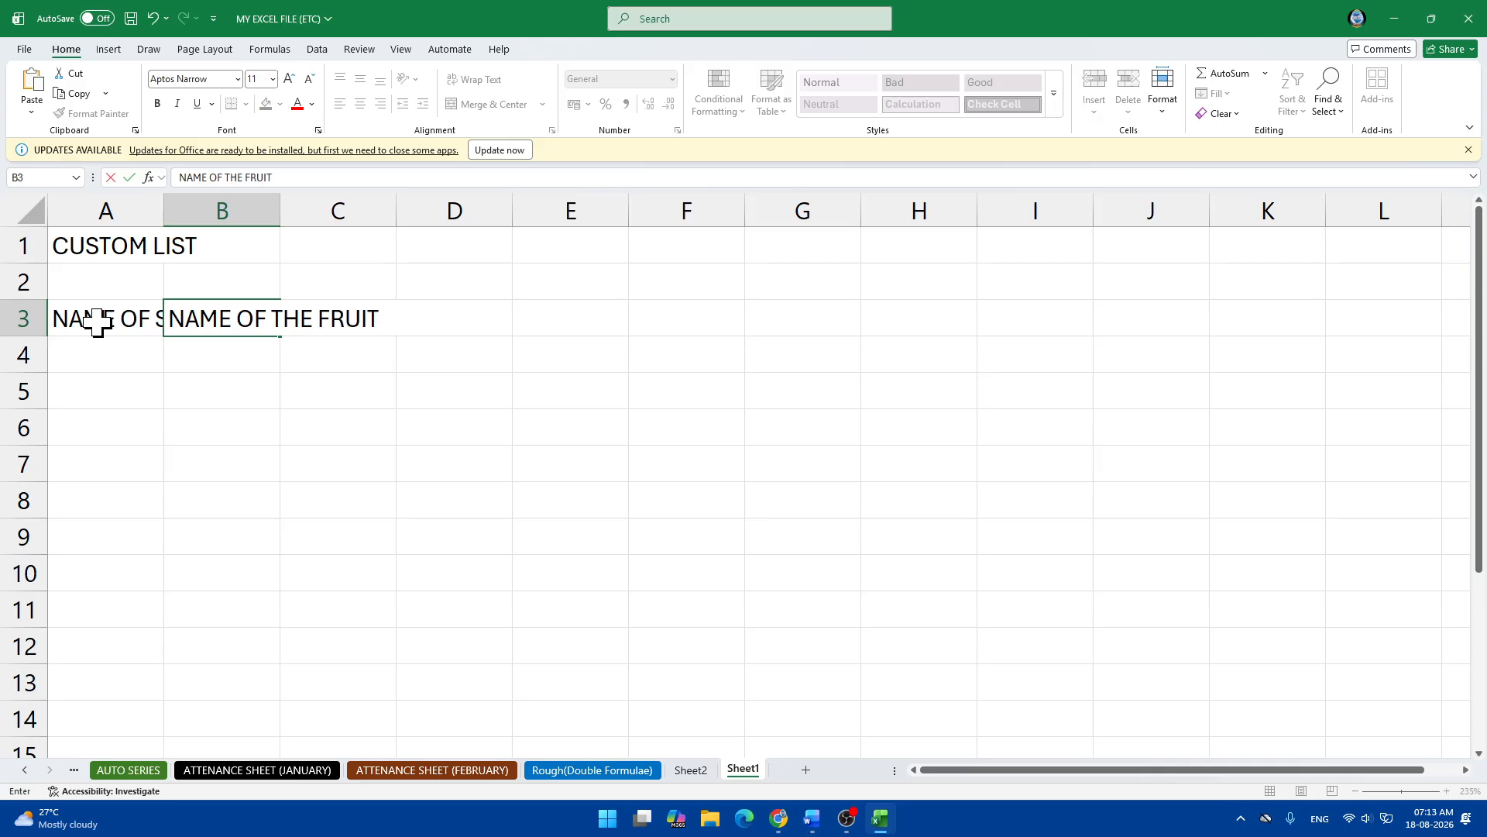
{"action": "type", "text": "S"}
{"action": "key", "text": "Tab"}
Add NAME OF THE BIRDS, NAME OF COLORS and NAME OFF SOME LOCAL PALACES in C3:E3.
{"action": "type", "text": "NAME OF "}
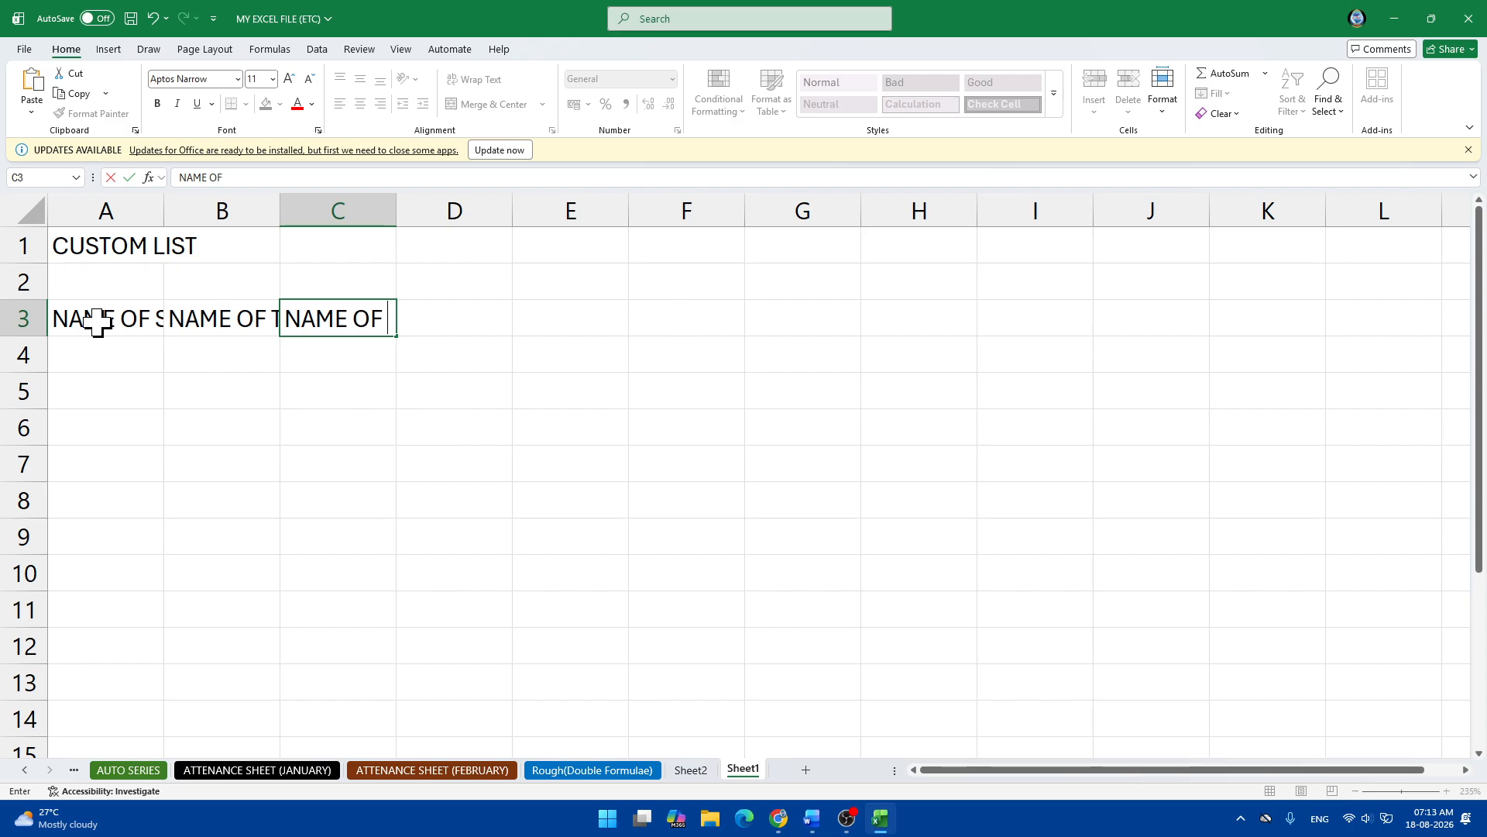
{"action": "type", "text": "THE BIRDS"}
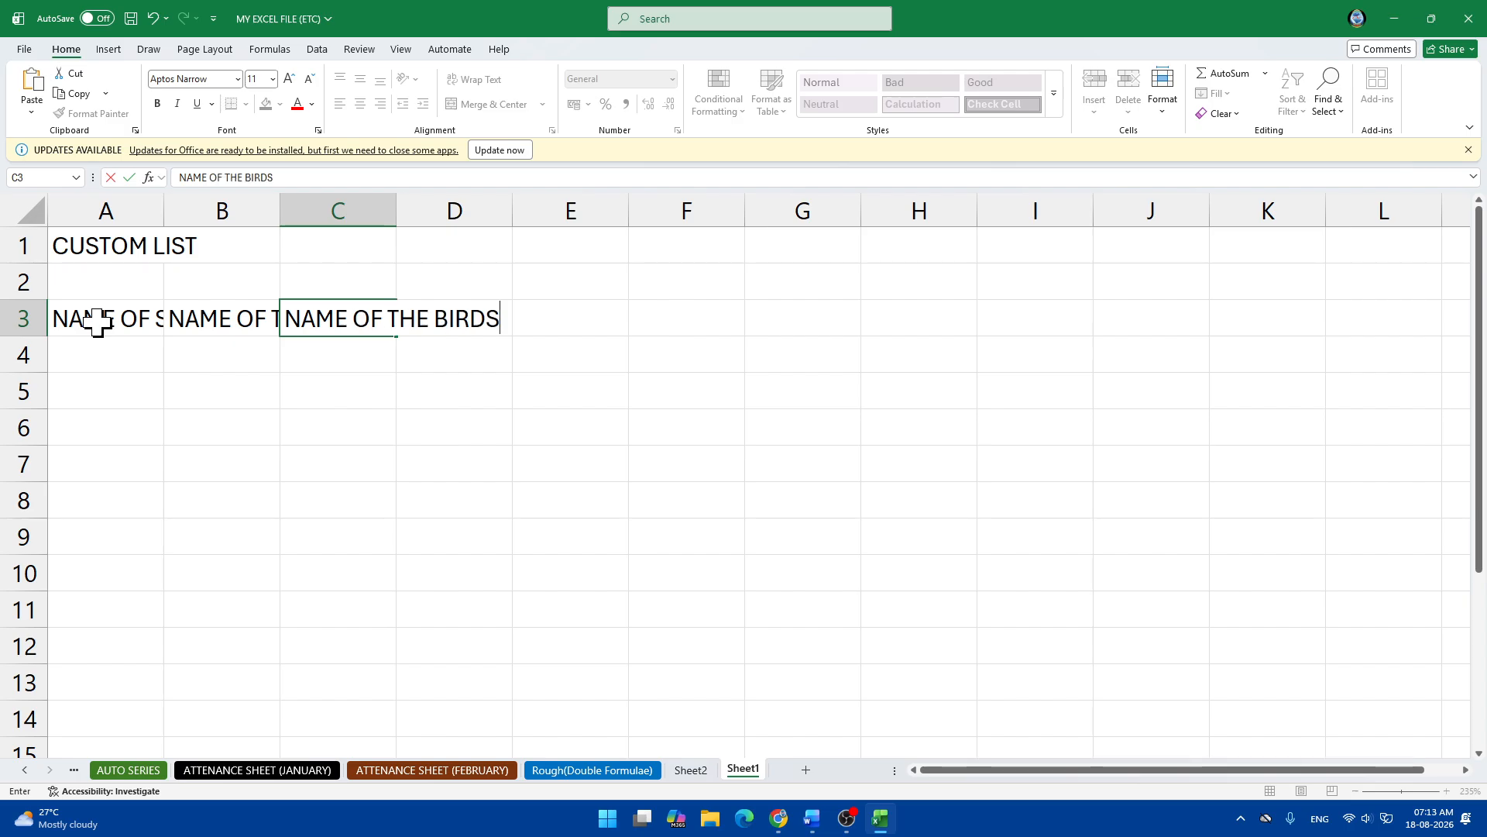
{"action": "key", "text": "Tab"}
{"action": "type", "text": "NAME O"}
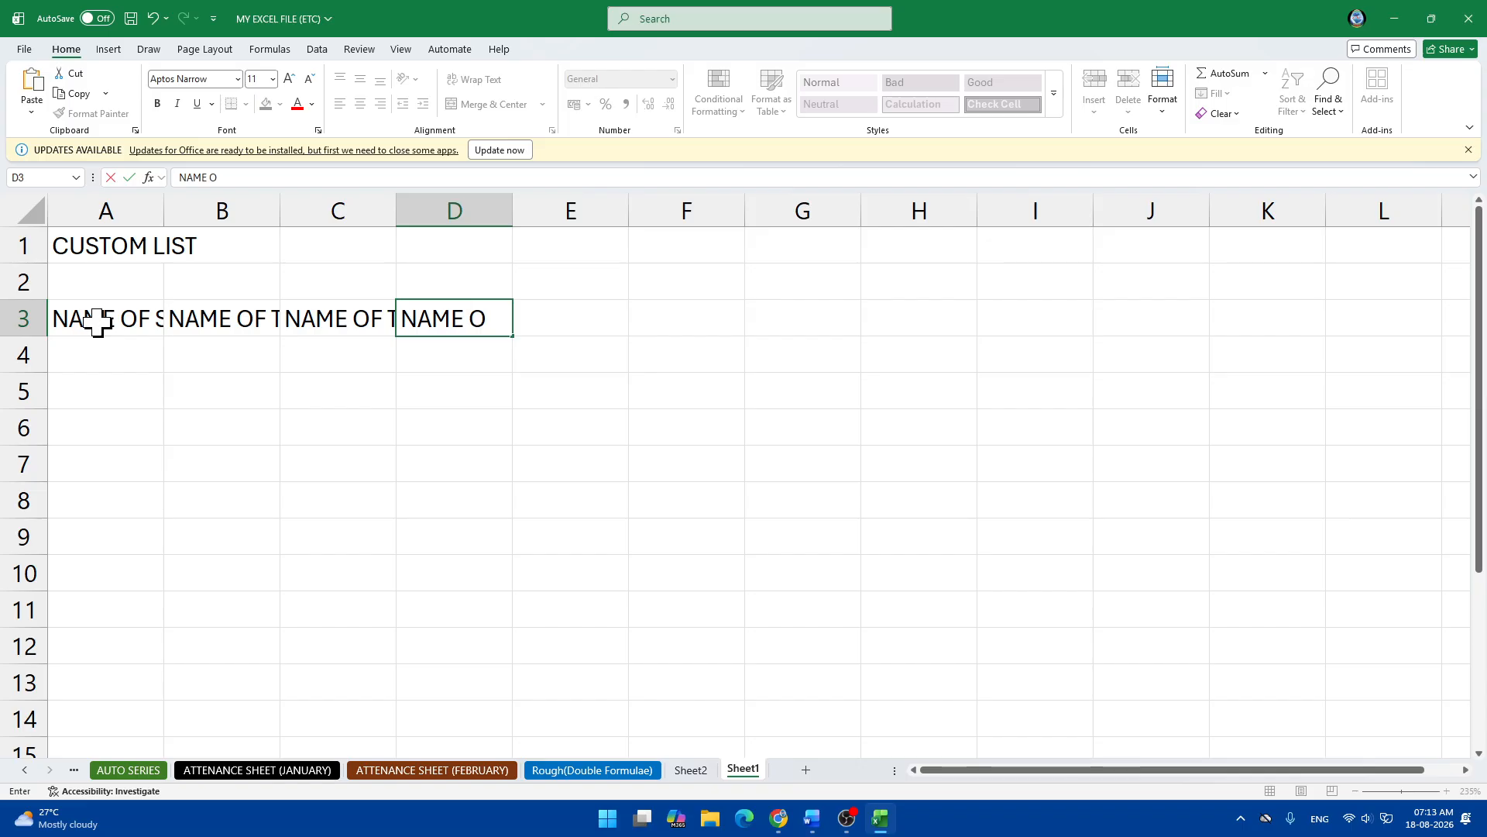
{"action": "type", "text": "F COLORS"}
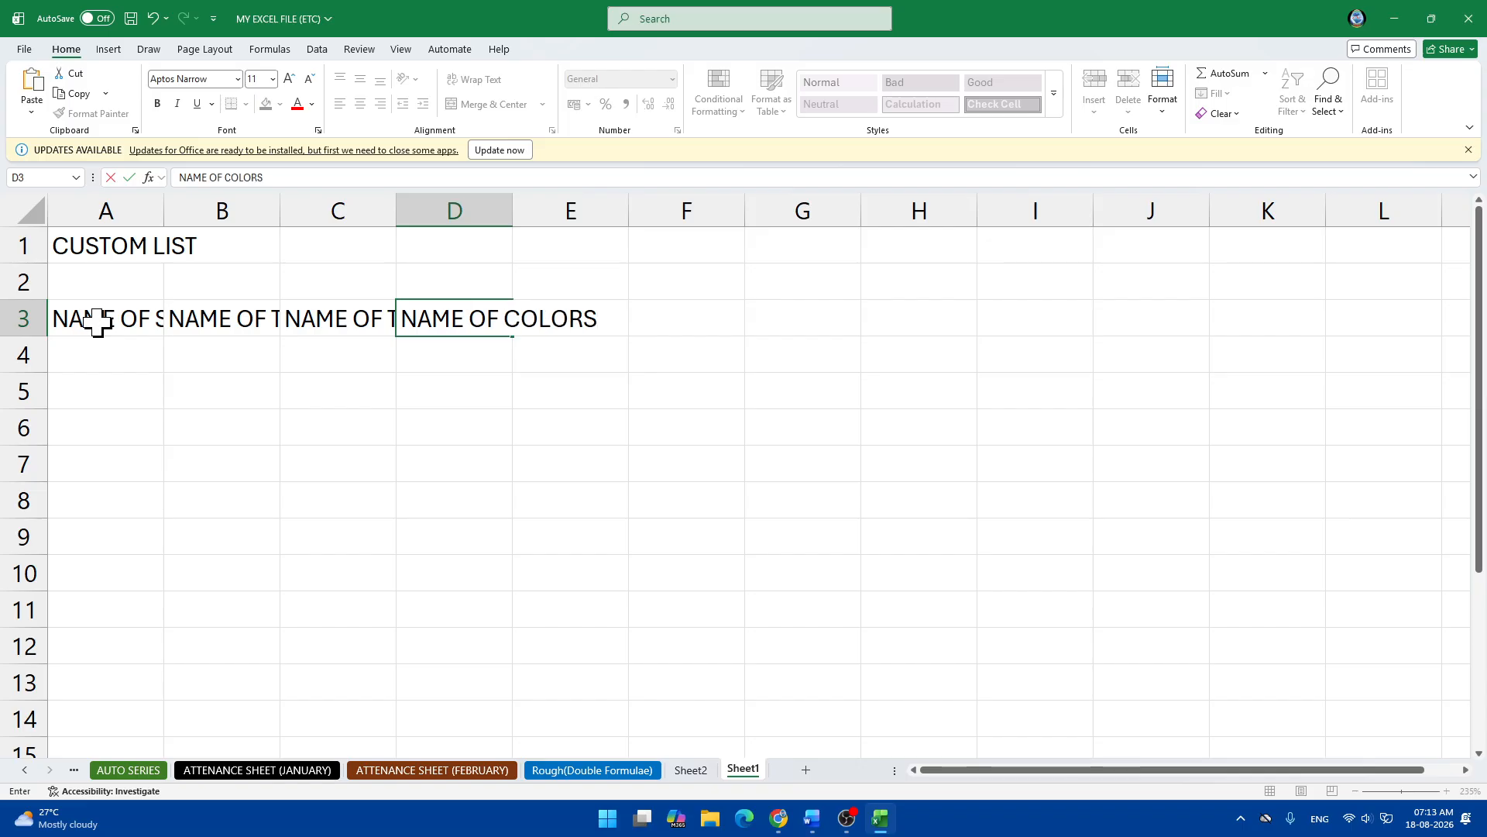
{"action": "key", "text": "Tab"}
{"action": "type", "text": "NAME OF"}
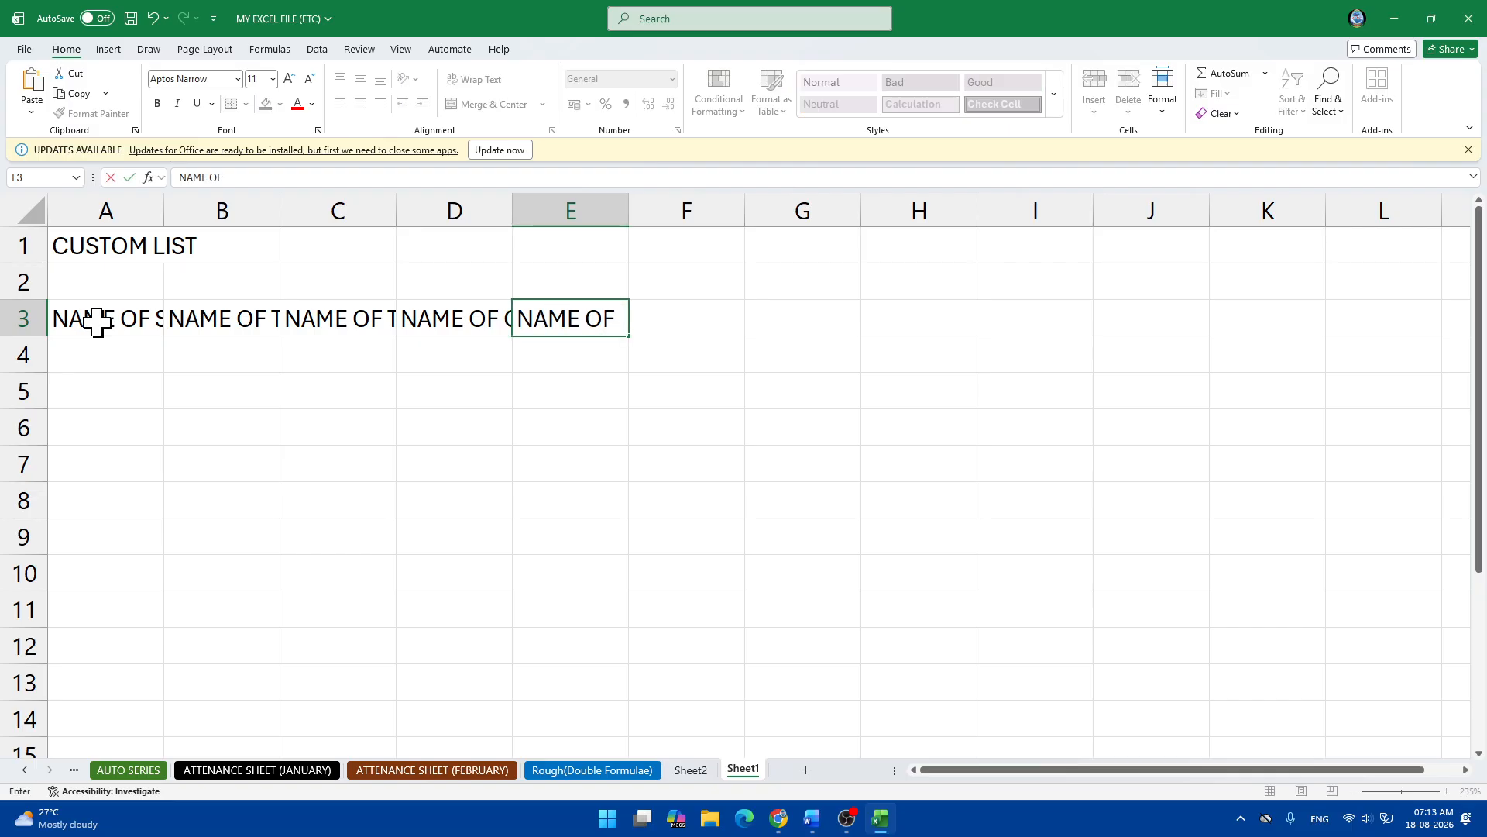
{"action": "type", "text": "F SOME LOCAL PAL"}
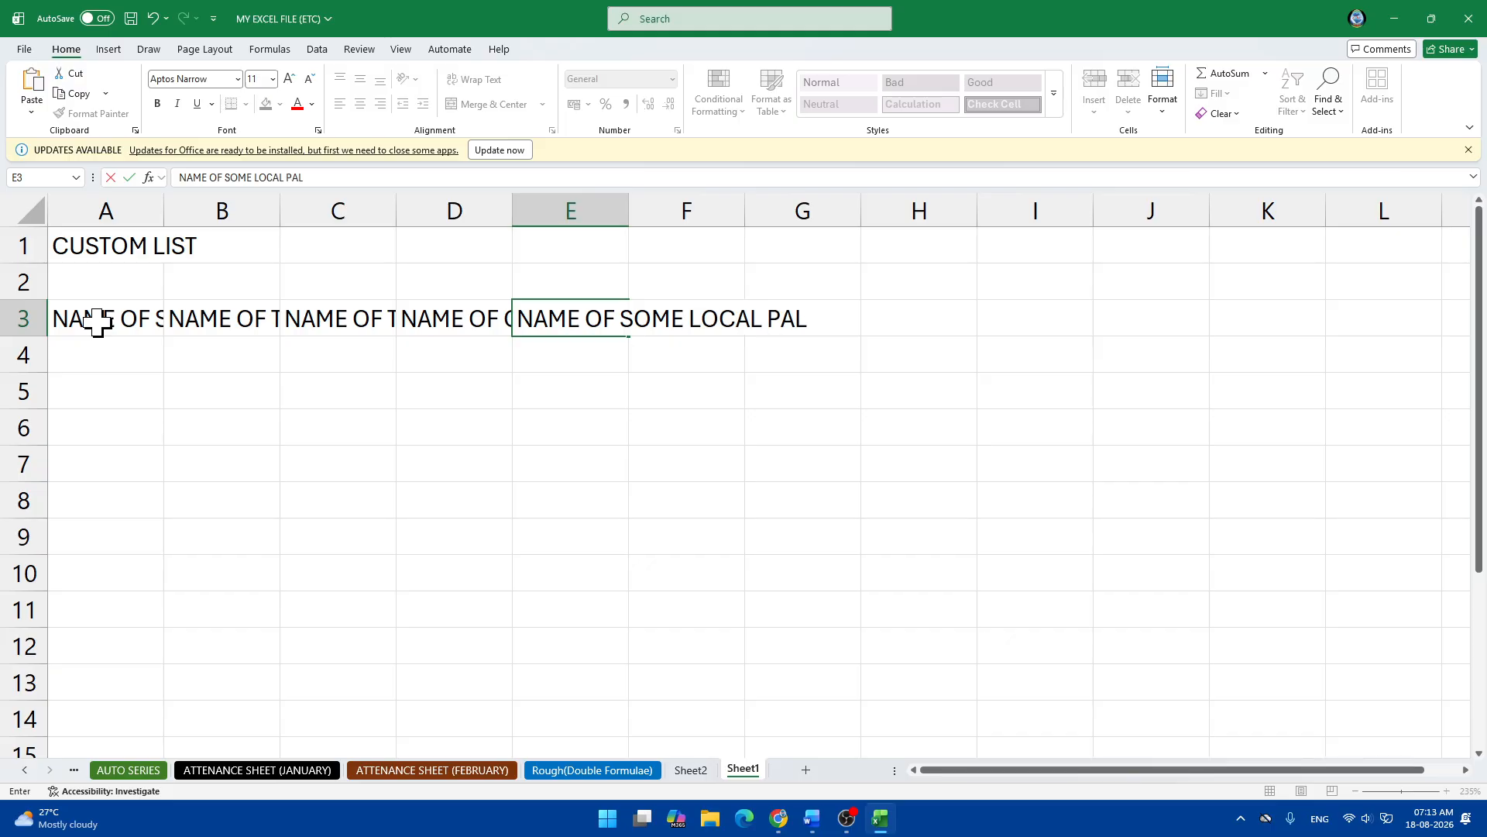
{"action": "type", "text": "ACES"}
{"action": "key", "text": "Tab"}
Type the heading NAME OF POPOLAR COMPUTER COURSES in F3.
{"action": "type", "text": "ANME"}
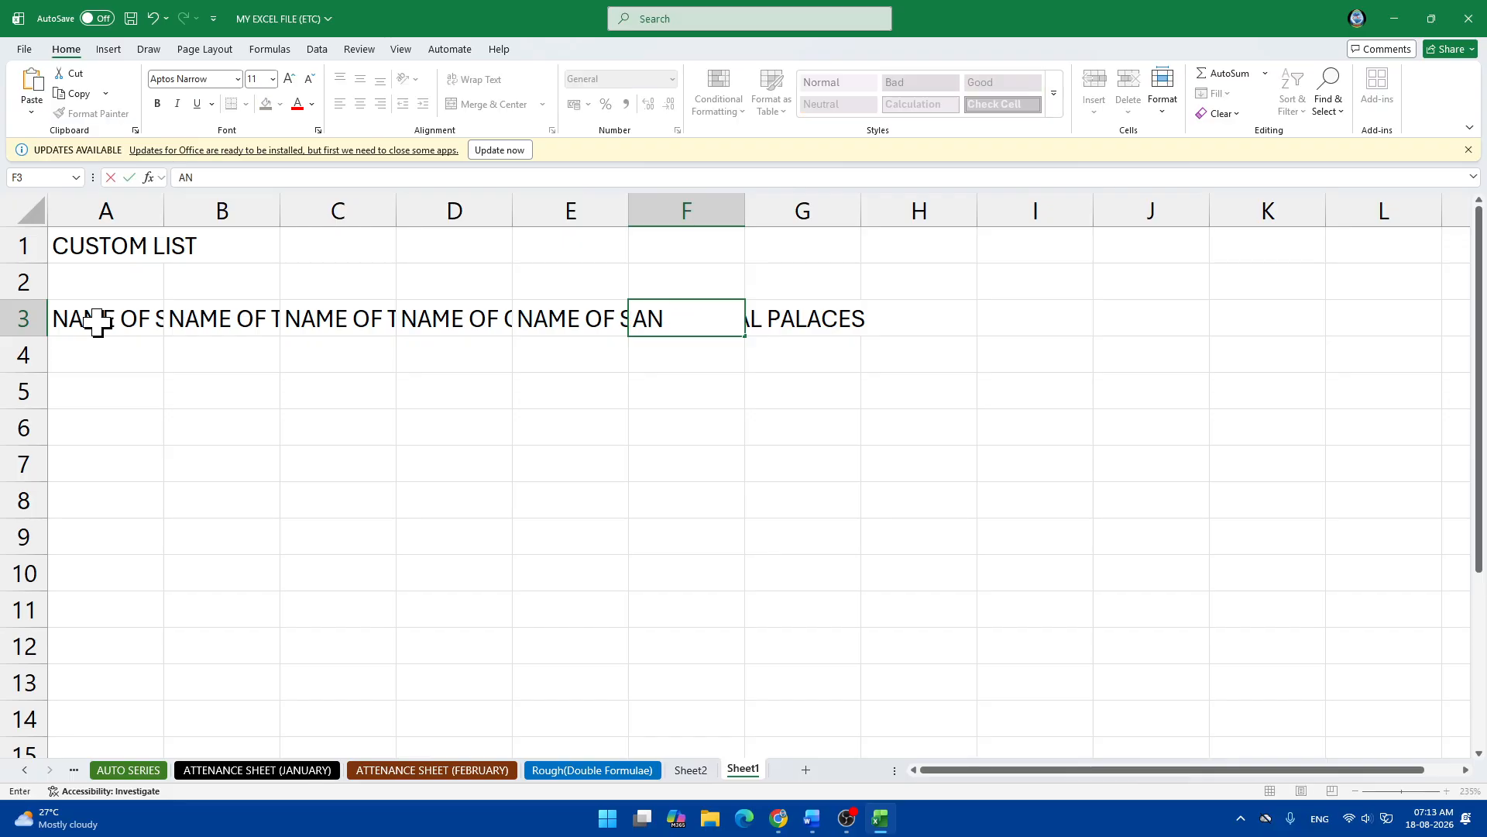
{"action": "key", "text": "BackSpace"}
{"action": "key", "text": "BackSpace"}
{"action": "key", "text": "BackSpace"}
{"action": "key", "text": "BackSpace"}
{"action": "type", "text": "NAME OF SOME"}
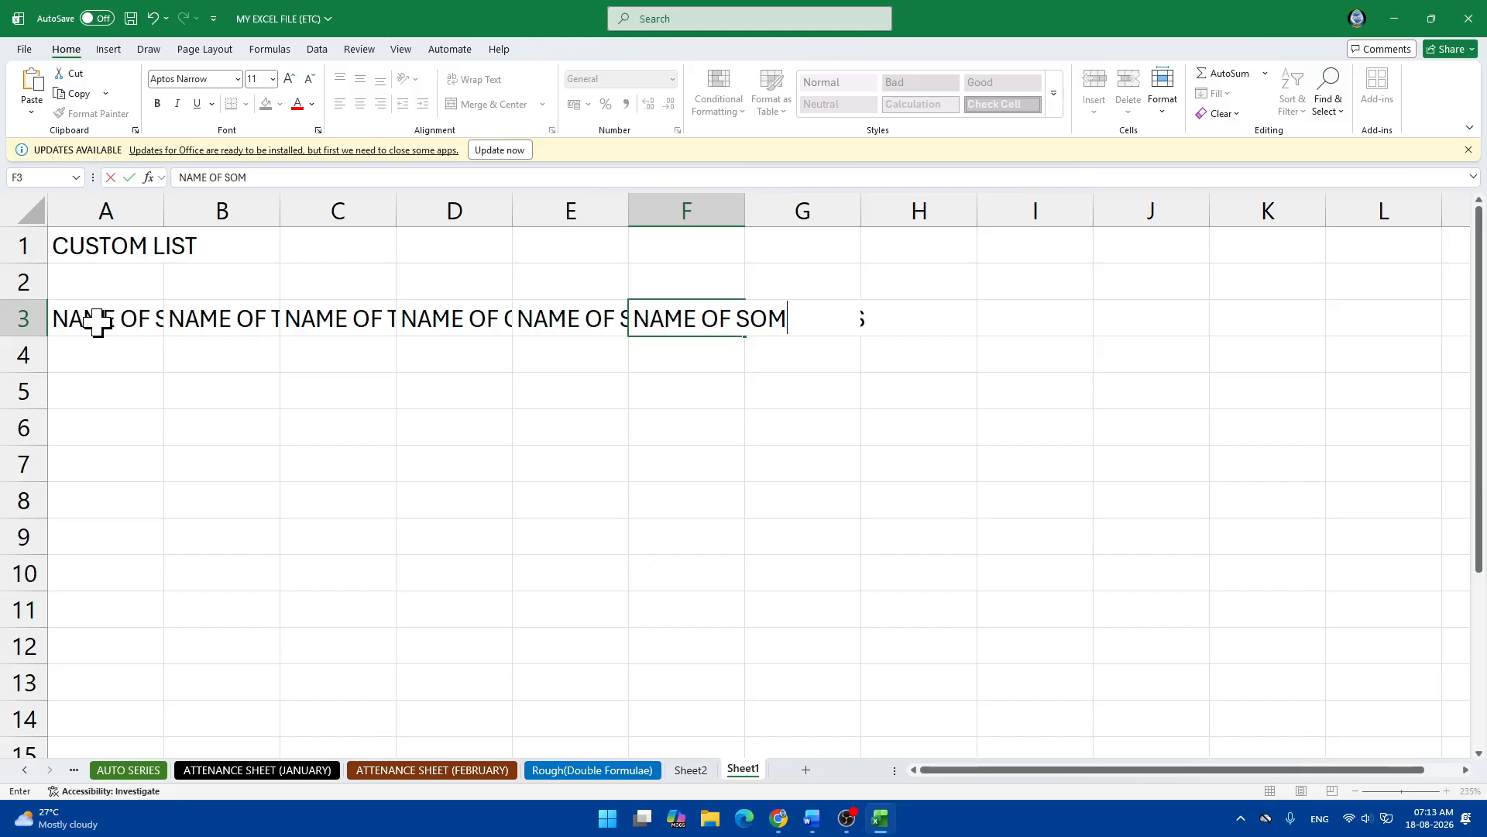
{"action": "key", "text": "BackSpace"}
{"action": "key", "text": "BackSpace"}
{"action": "key", "text": "BackSpace"}
{"action": "type", "text": "POPLU"}
{"action": "key", "text": "BackSpace"}
{"action": "key", "text": "BackSpace"}
{"action": "type", "text": "AR"}
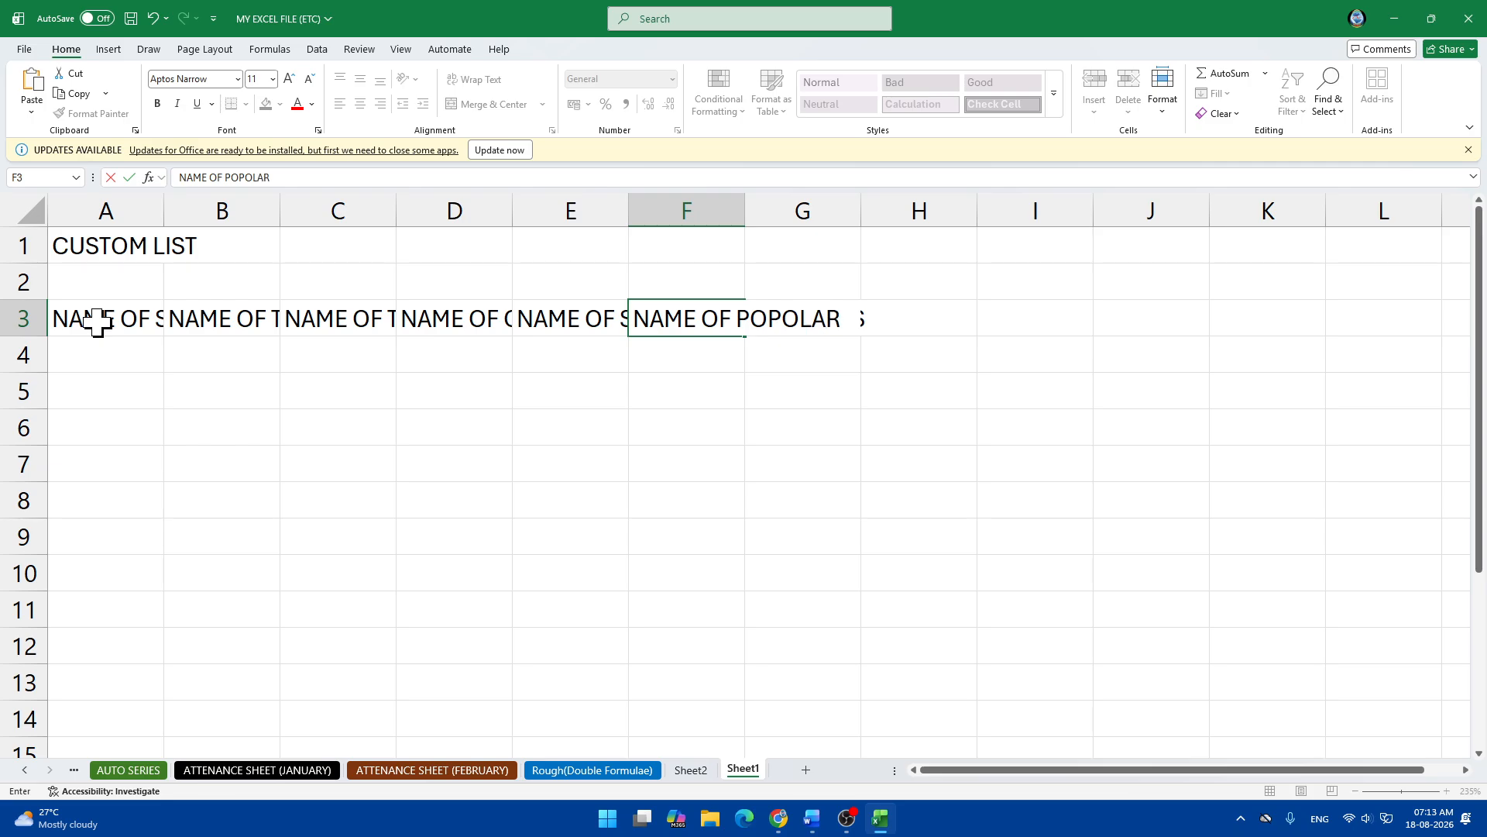
{"action": "type", "text": " COMPUTER CO"}
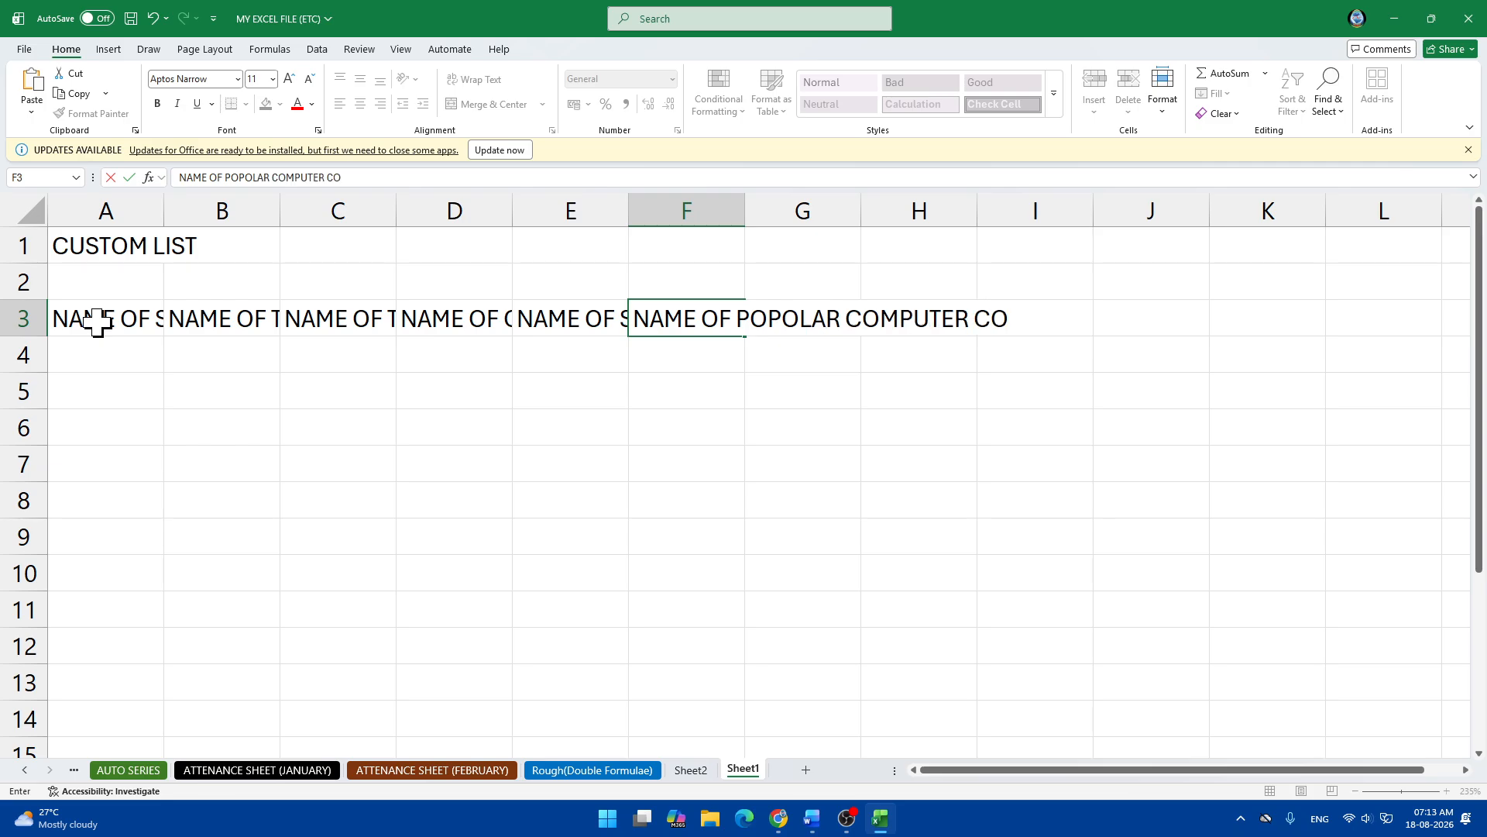
{"action": "type", "text": "URSES"}
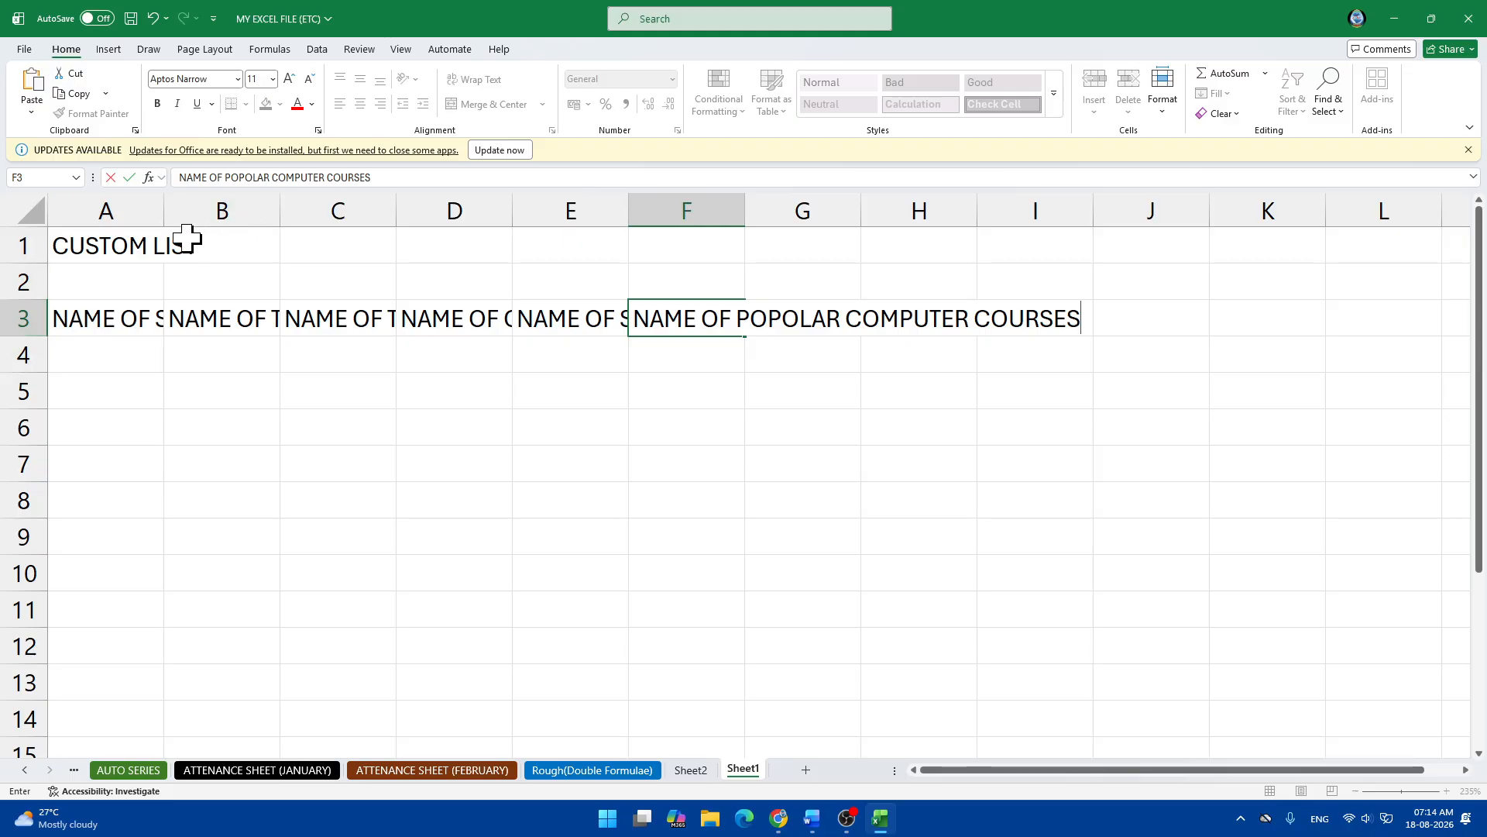
AutoFit the column widths of A1:I4 so every heading shows in full.
{"action": "left_click", "coordinate": [73, 245]}
{"action": "left_click_drag", "start_coordinate": [73, 246], "coordinate": [1047, 336]}
{"action": "left_click", "coordinate": [1176, 124]}
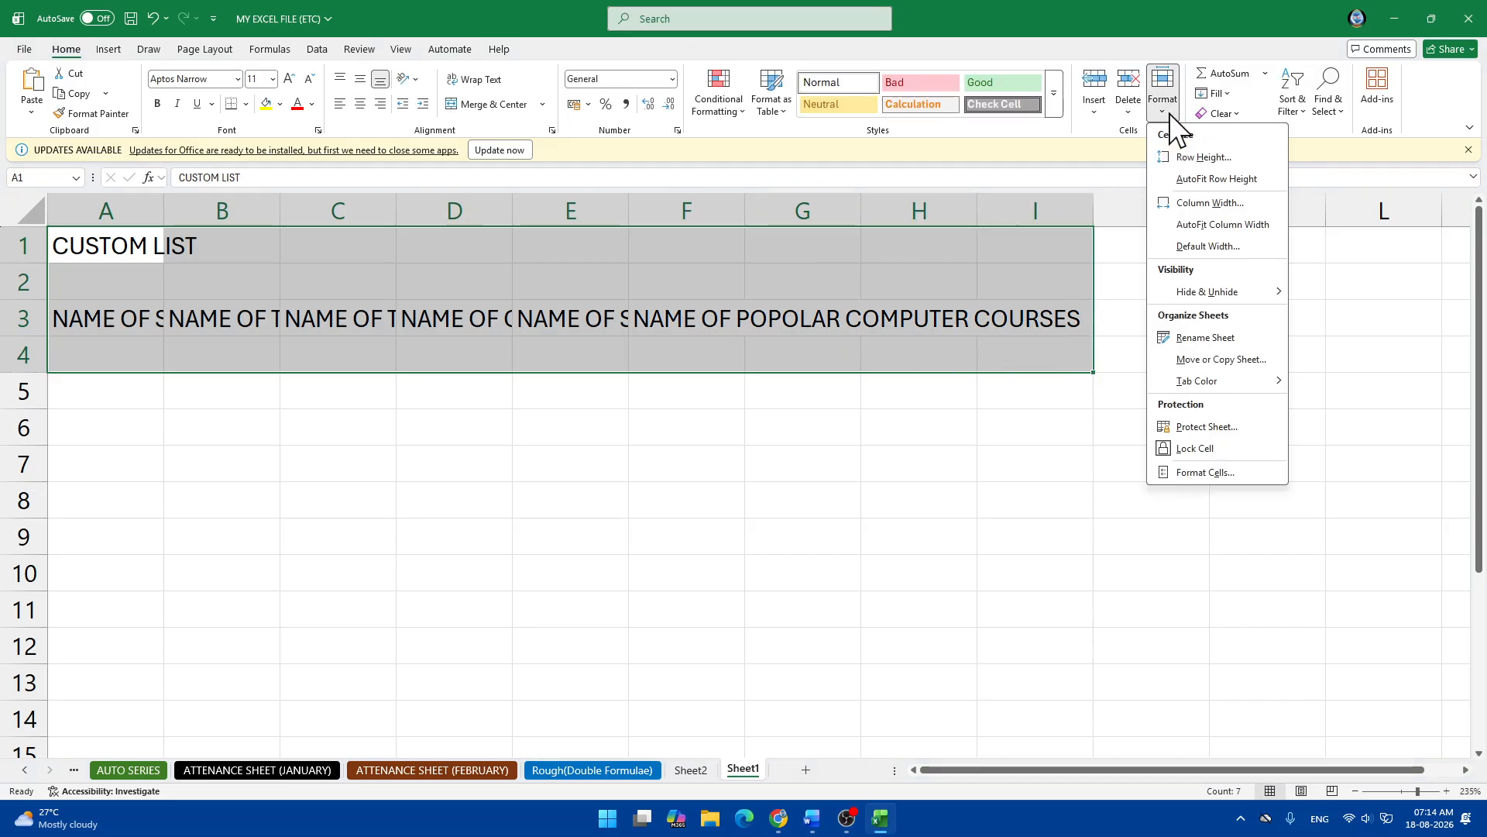
{"action": "left_click", "coordinate": [1197, 224]}
{"action": "left_click", "coordinate": [841, 427]}
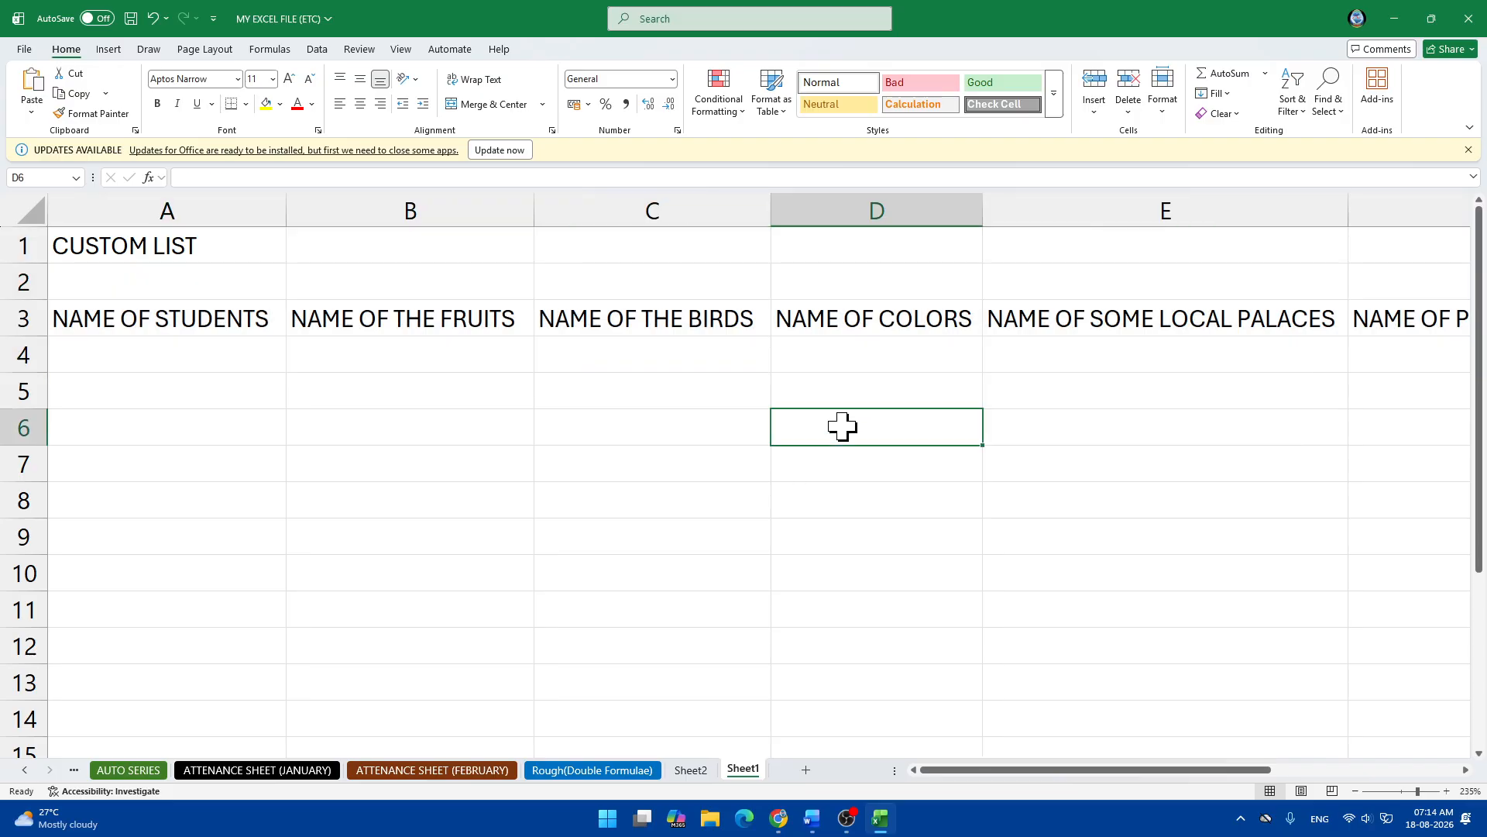
{"action": "left_click", "coordinate": [89, 251]}
{"action": "left_click_drag", "start_coordinate": [89, 252], "coordinate": [1286, 535]}
{"action": "left_click", "coordinate": [1071, 462]}
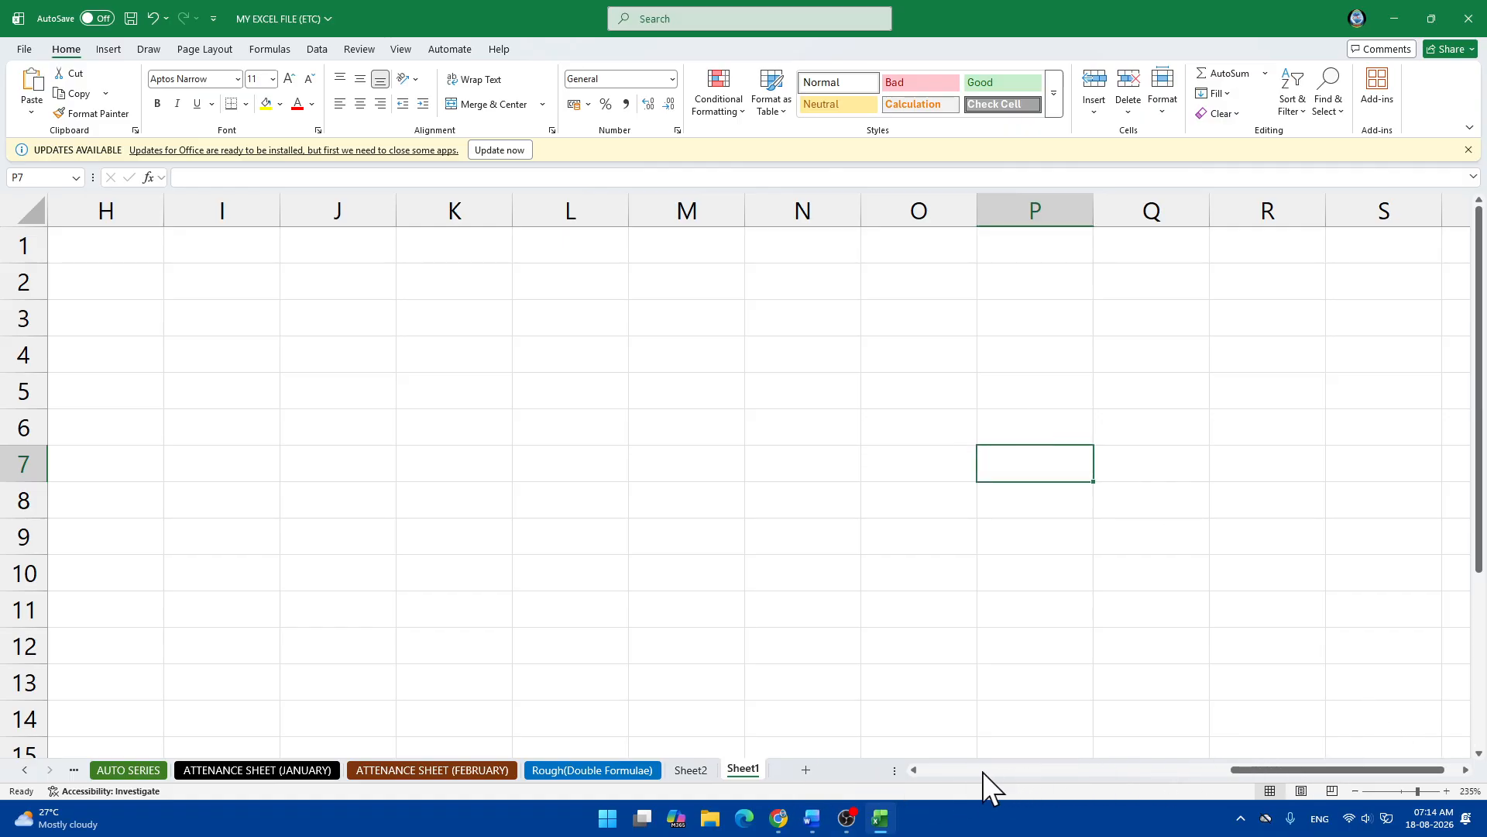
{"action": "left_click", "coordinate": [913, 768]}
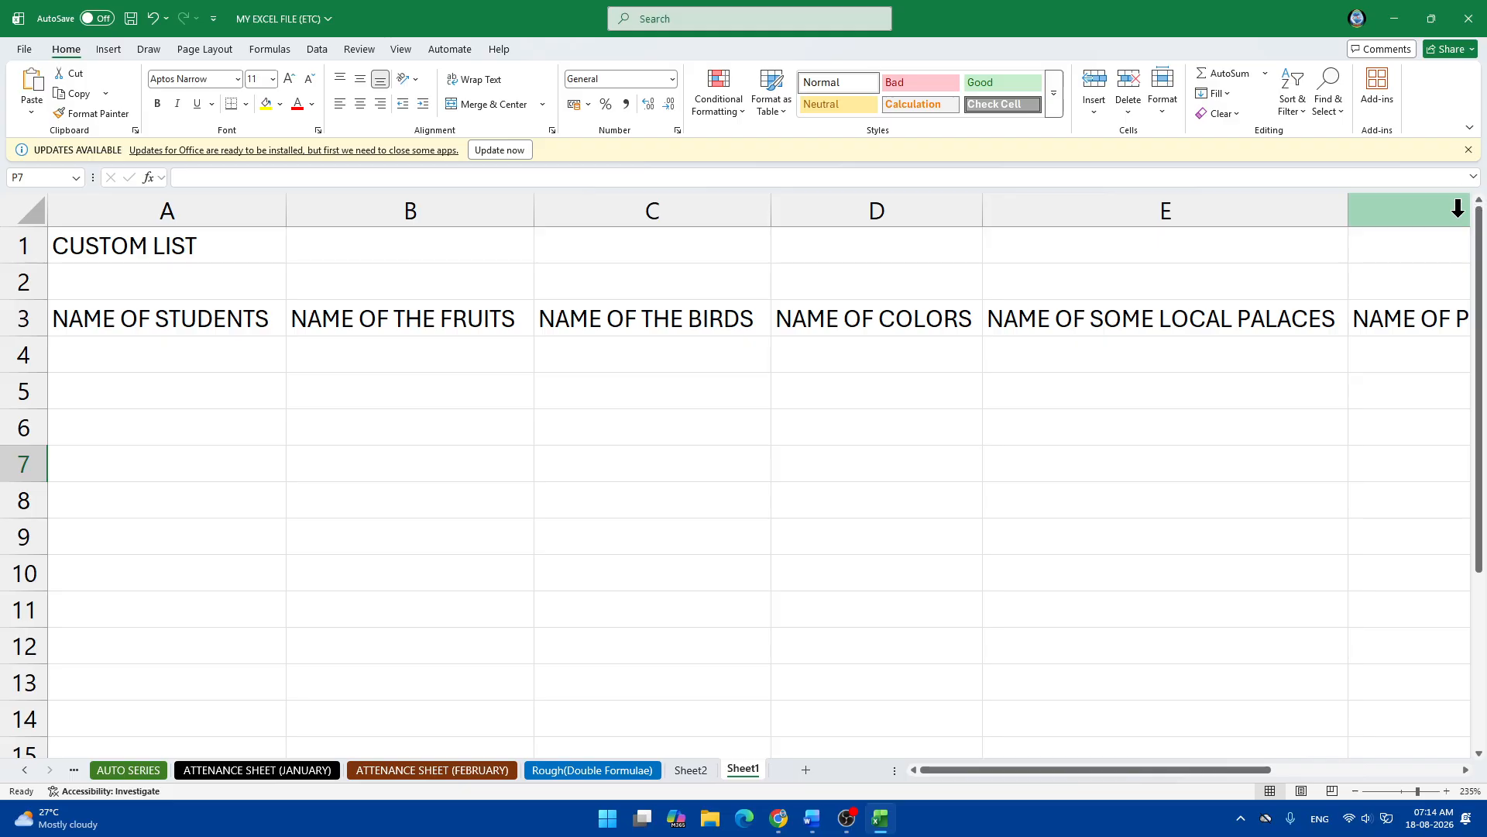
Dismiss the updates notice and apply All Borders to A1:F13.
{"action": "left_click", "coordinate": [1468, 149]}
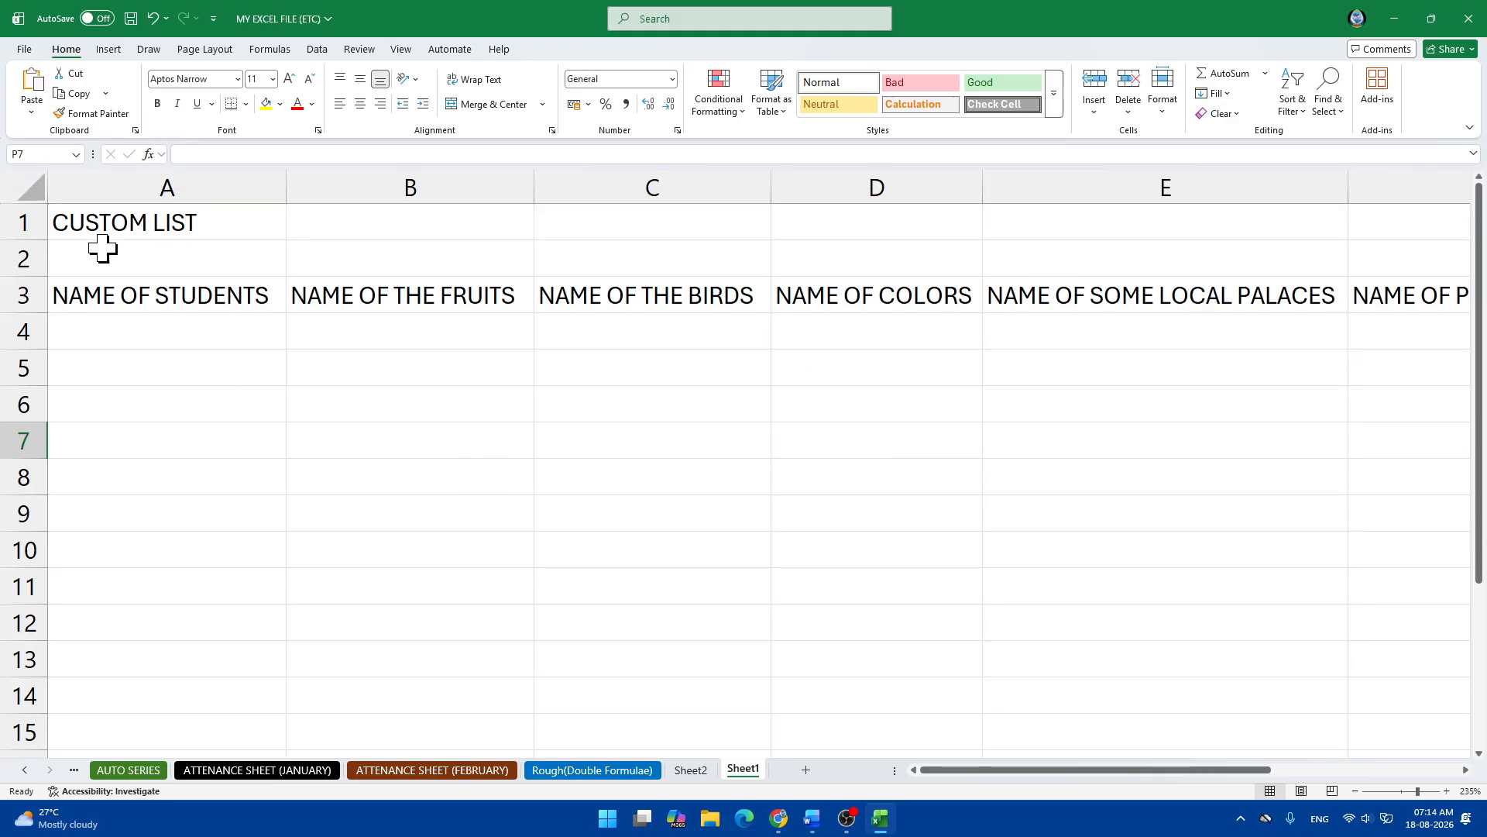
{"action": "left_click_drag", "start_coordinate": [73, 225], "coordinate": [1136, 651]}
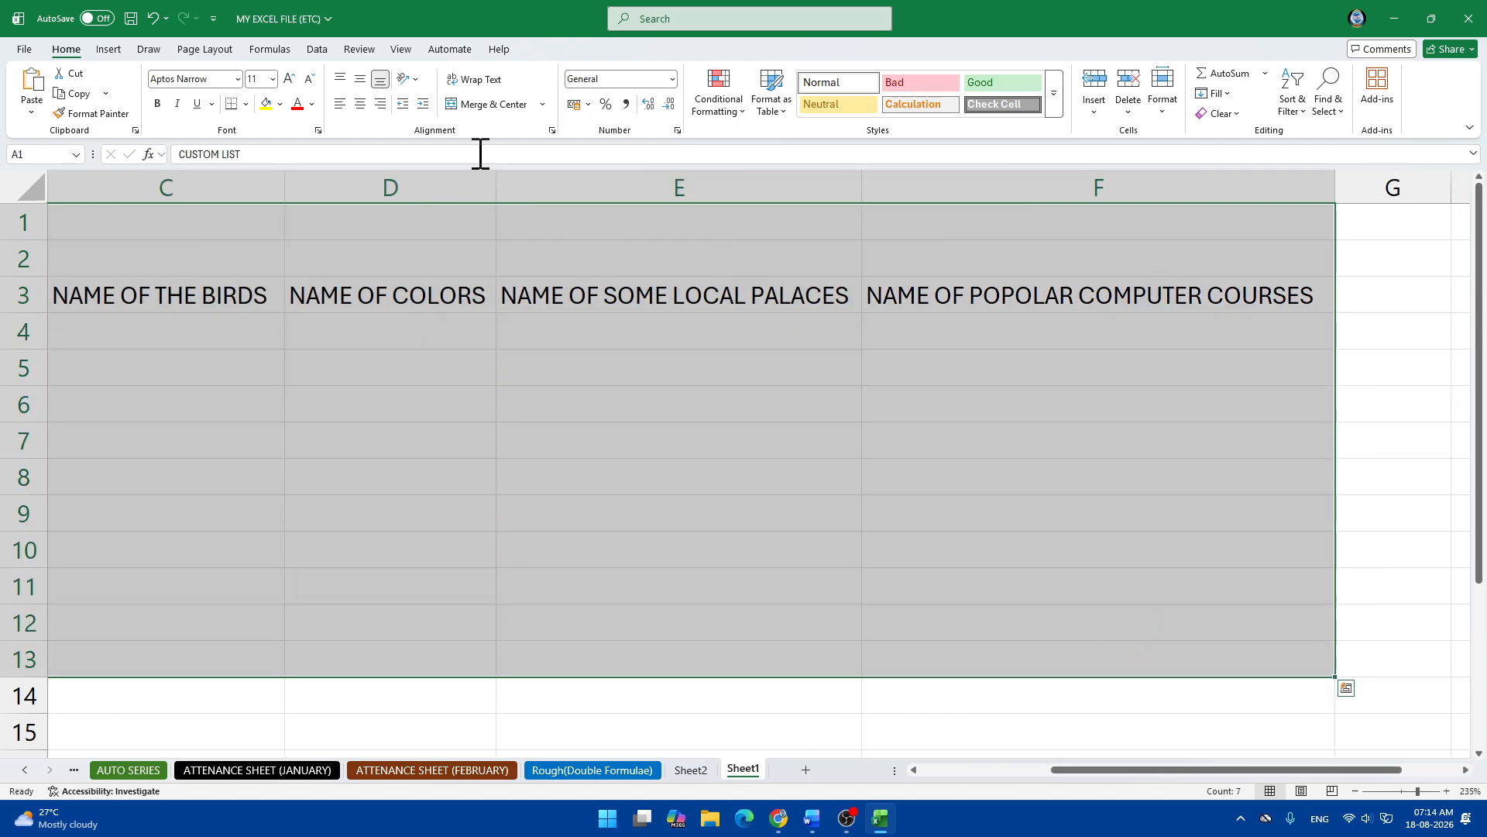
{"action": "left_click", "coordinate": [245, 104]}
{"action": "left_click", "coordinate": [273, 262]}
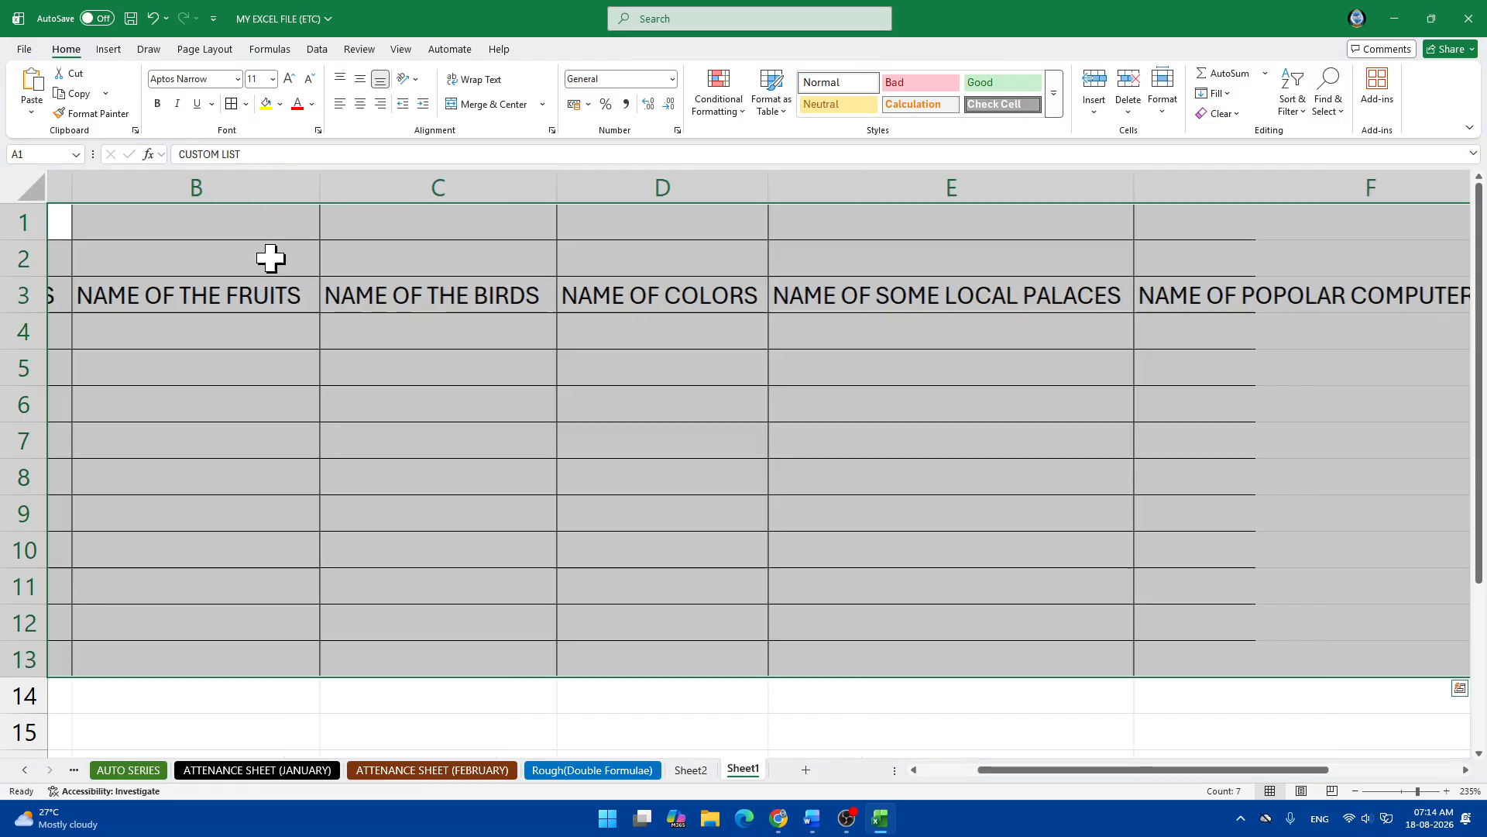
{"action": "scroll", "coordinate": [271, 258], "scroll_direction": "left", "scroll_amount": 1}
{"action": "left_click", "coordinate": [507, 372]}
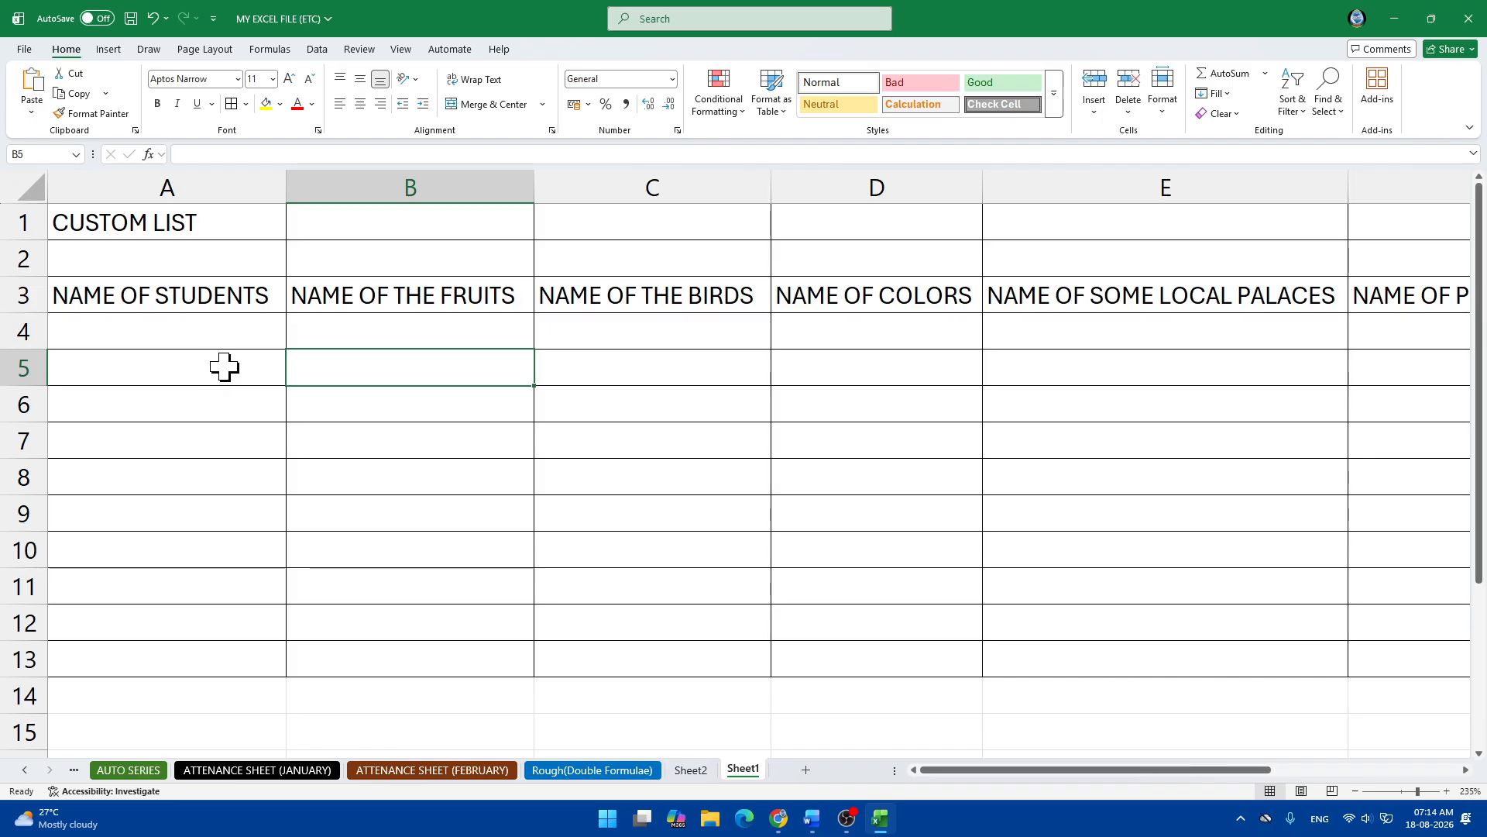
{"action": "left_click", "coordinate": [140, 337]}
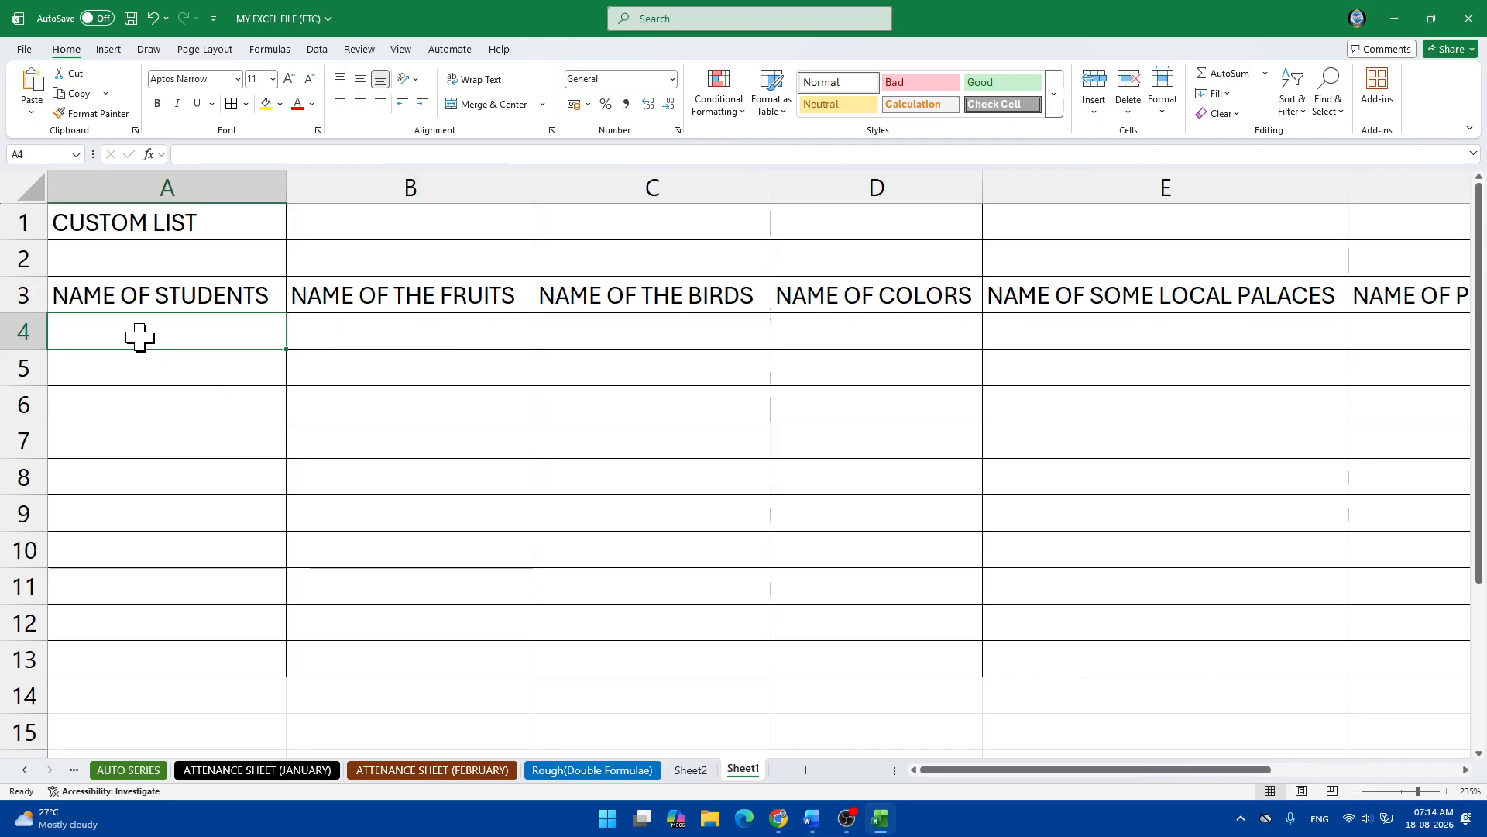
Enter two student names in A4 and A5.
{"action": "type", "text": "ra"}
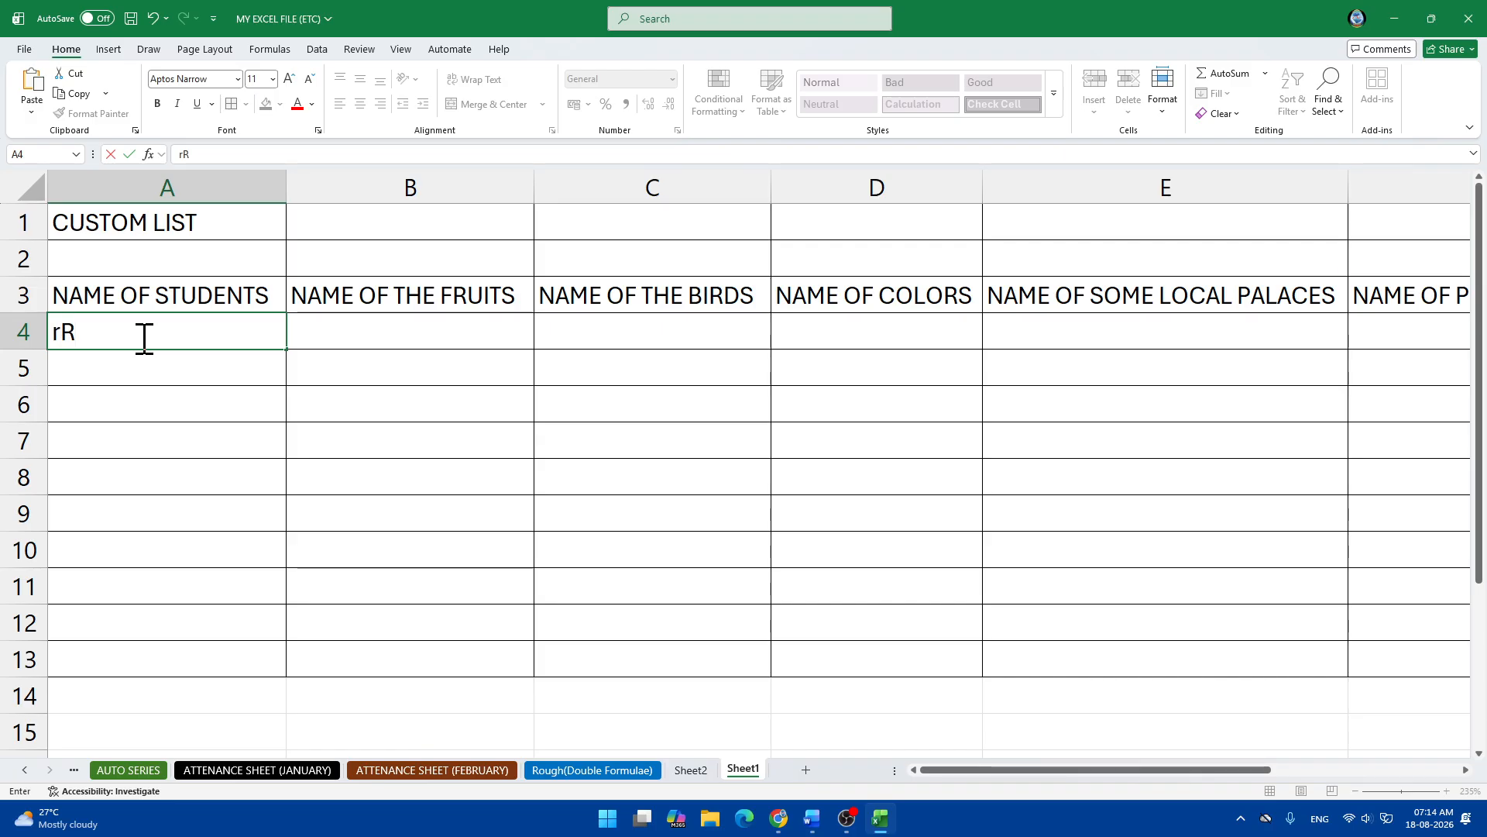
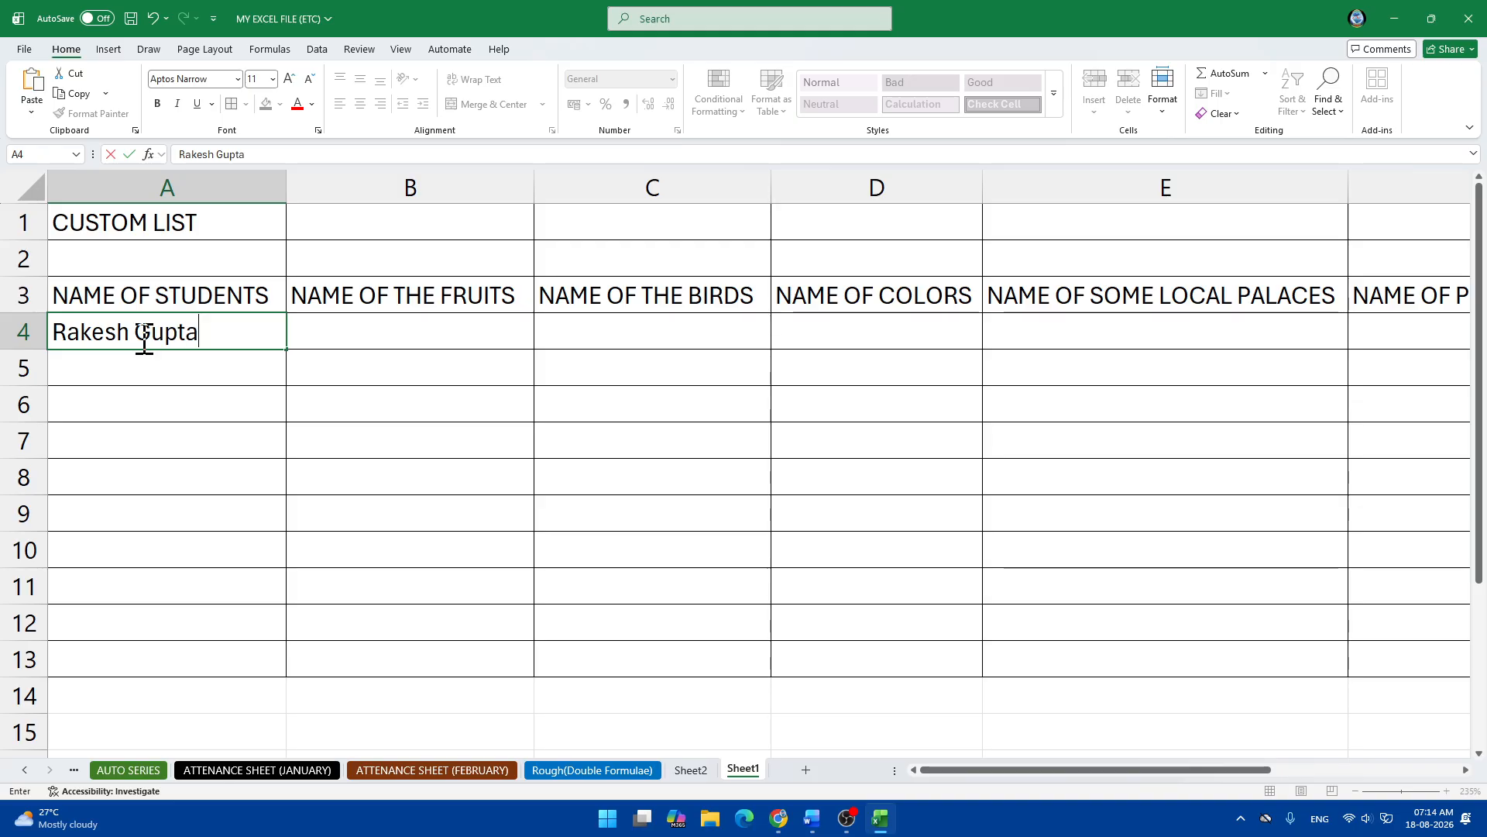
{"action": "key", "text": "Return"}
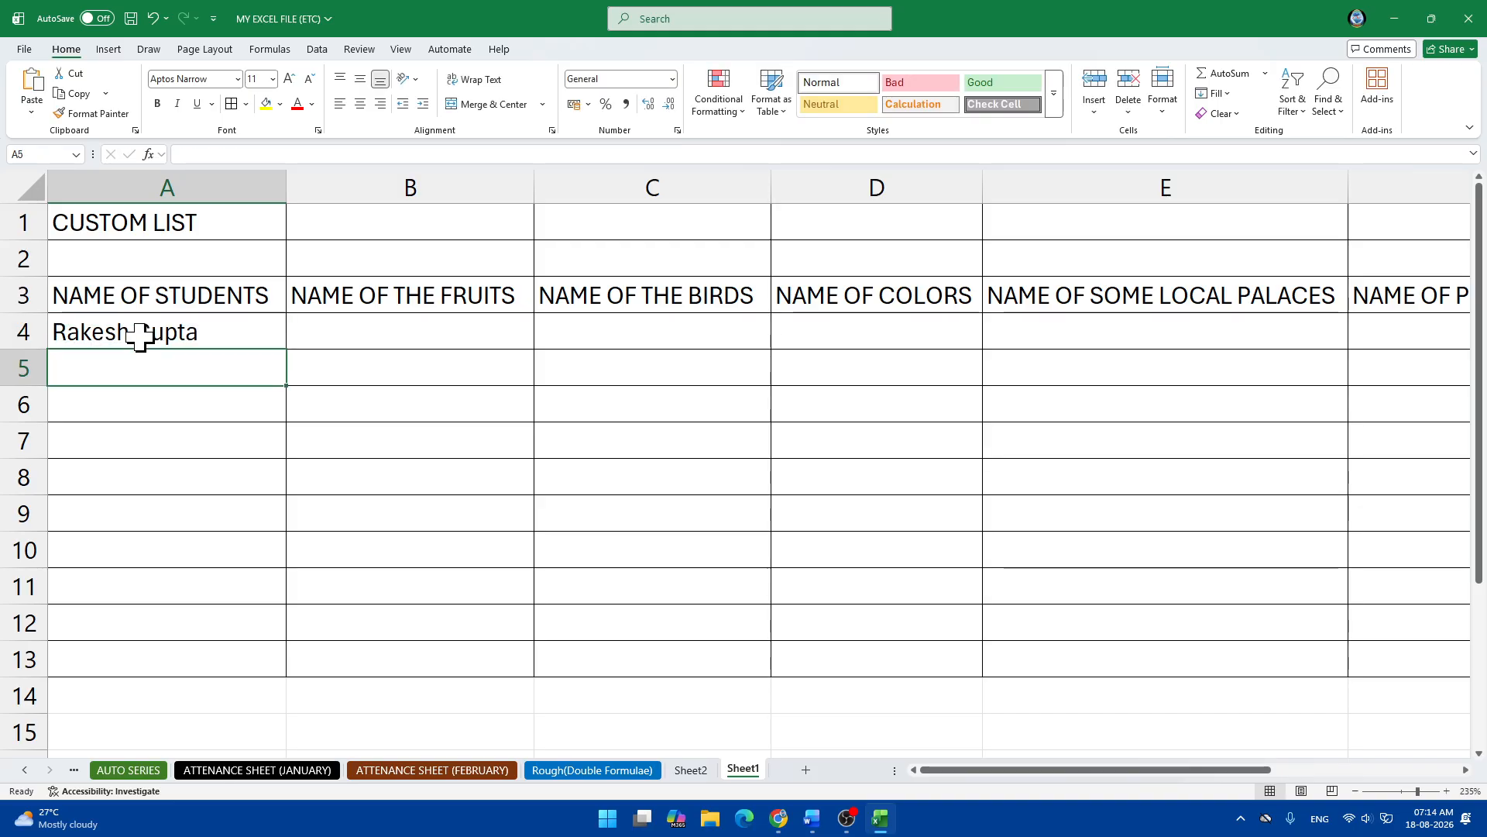
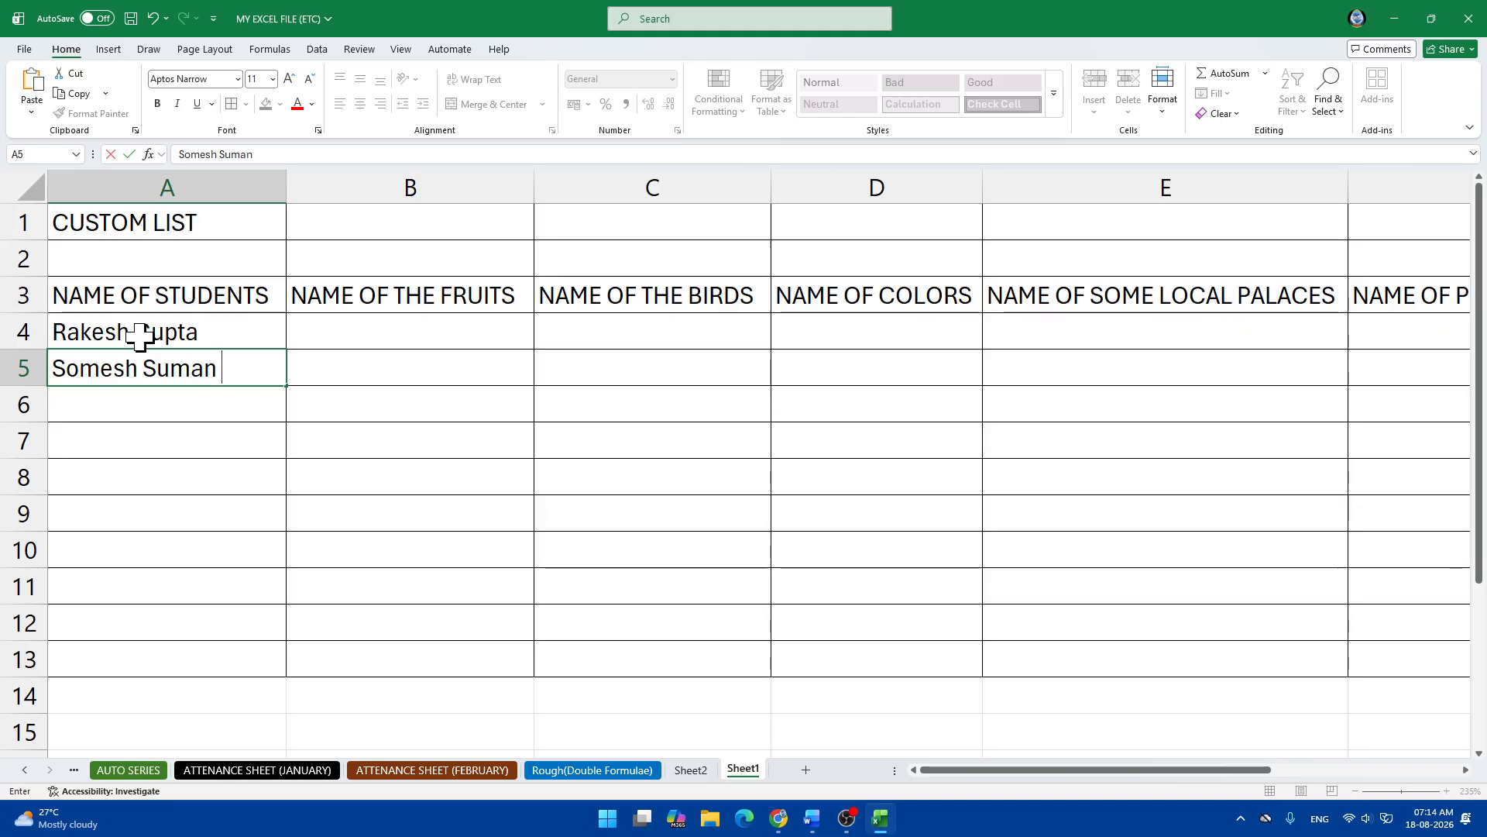
Try filling the two names down to row 13, then undo the fill.
{"action": "left_click_drag", "start_coordinate": [139, 335], "coordinate": [193, 372]}
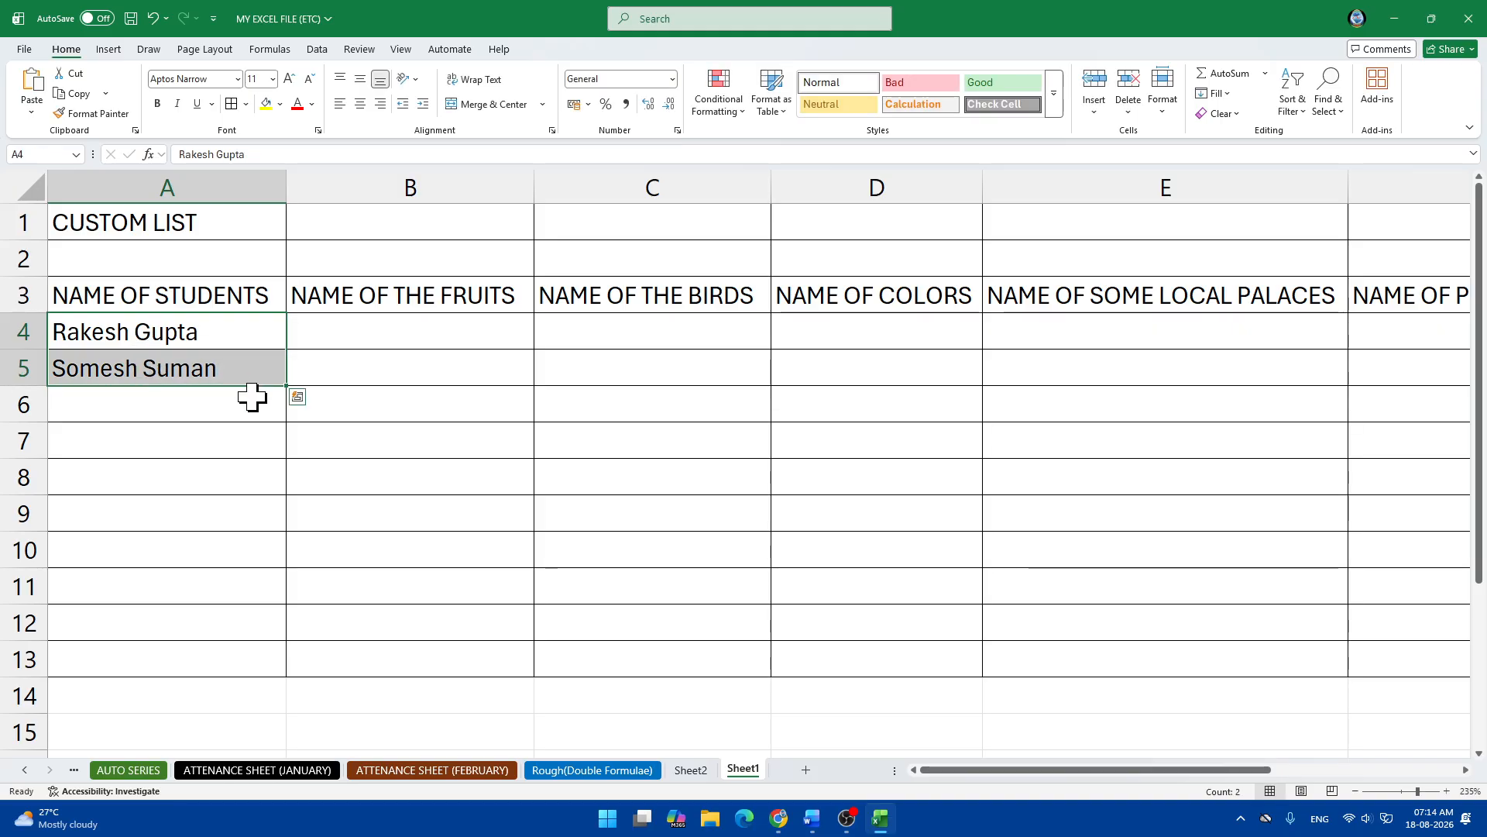
{"action": "left_click_drag", "start_coordinate": [287, 388], "coordinate": [279, 664]}
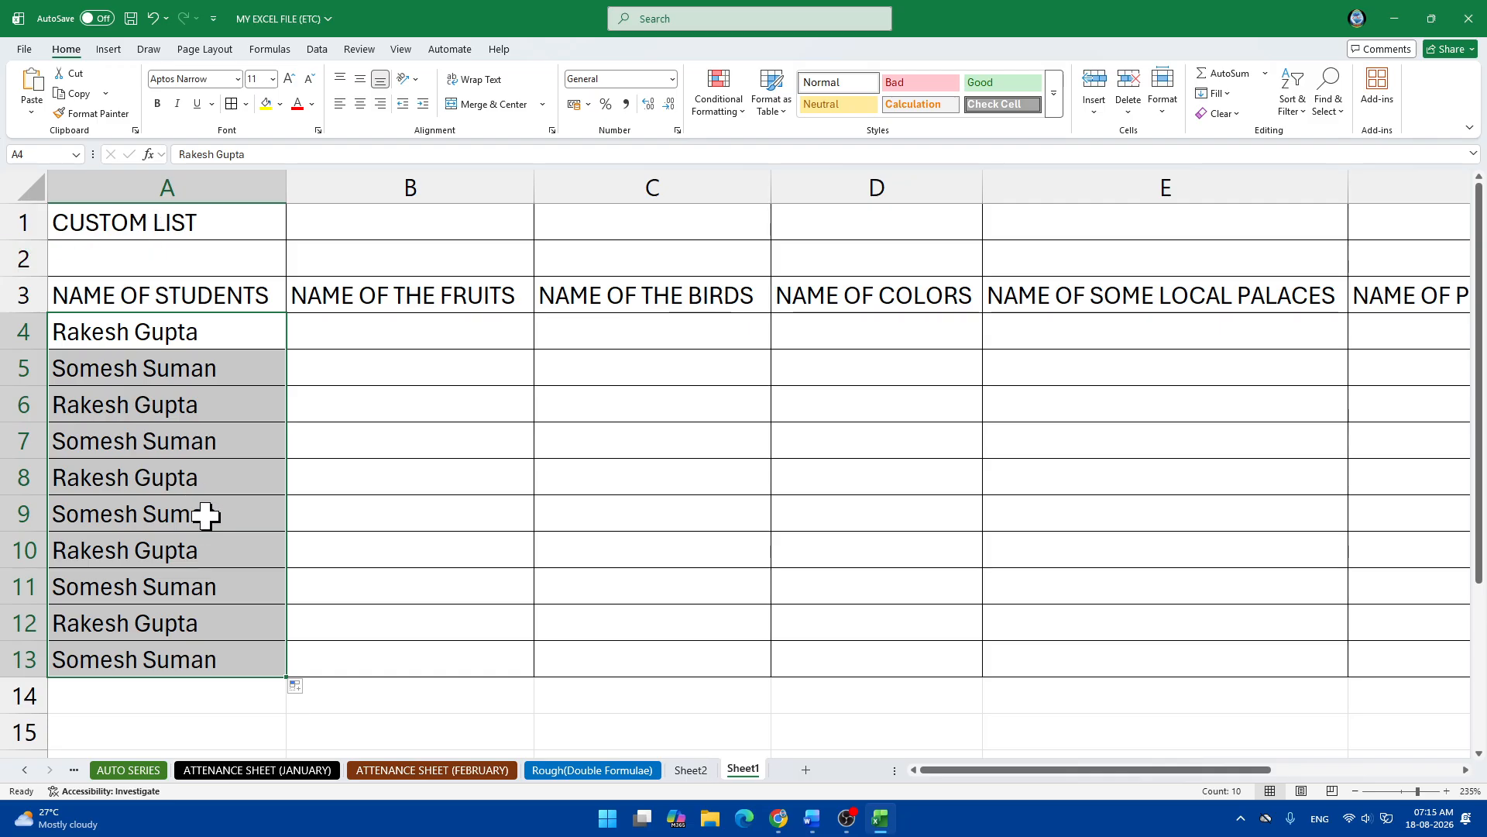
{"action": "key", "text": "ctrl+z"}
{"action": "left_click", "coordinate": [220, 399]}
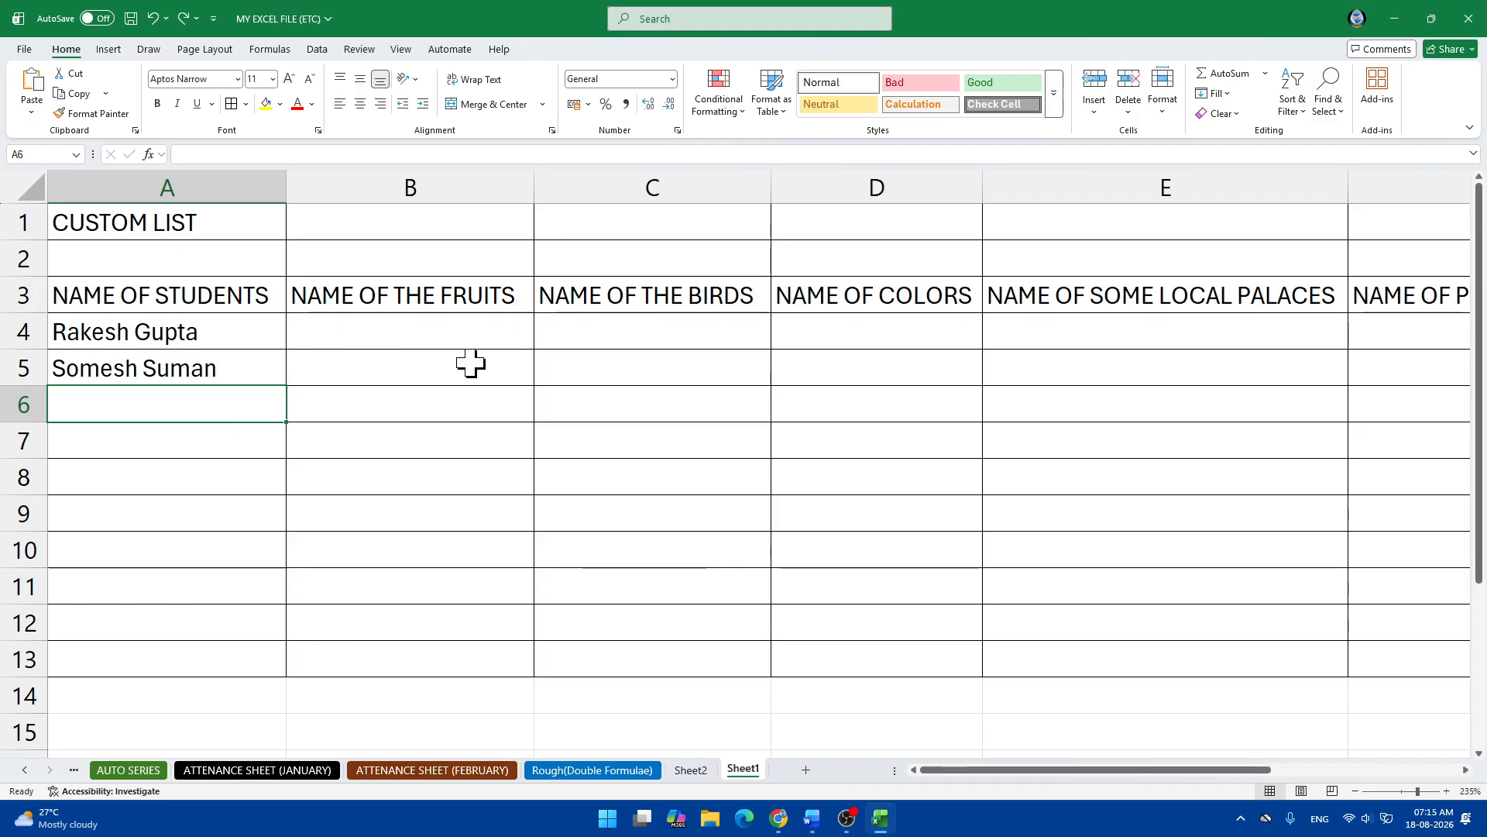
Open Edit Custom Lists from File > Options > Advanced, then close it without adding a list.
{"action": "left_click", "coordinate": [24, 49]}
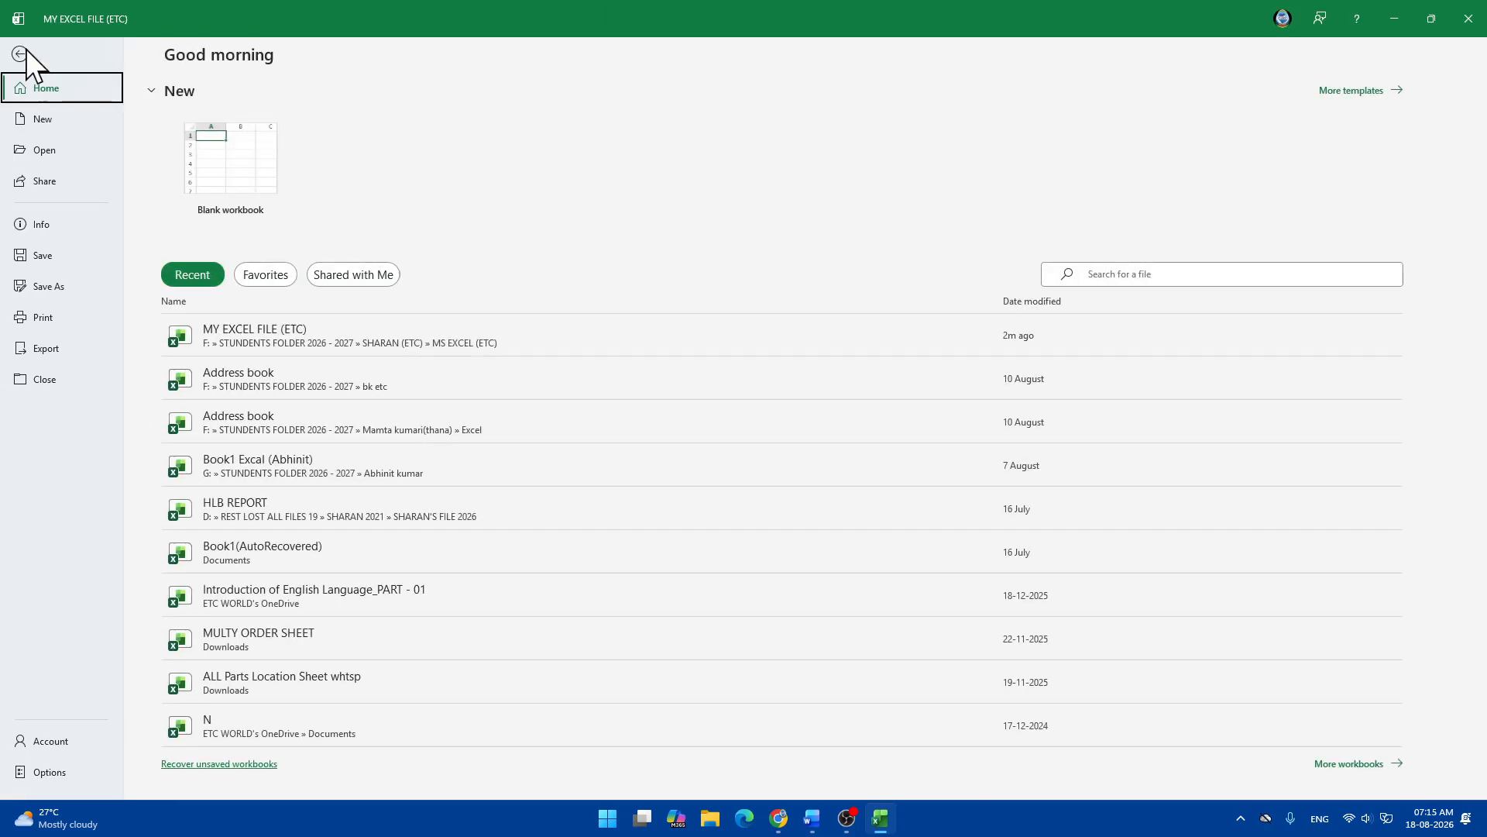
{"action": "key", "text": "Escape"}
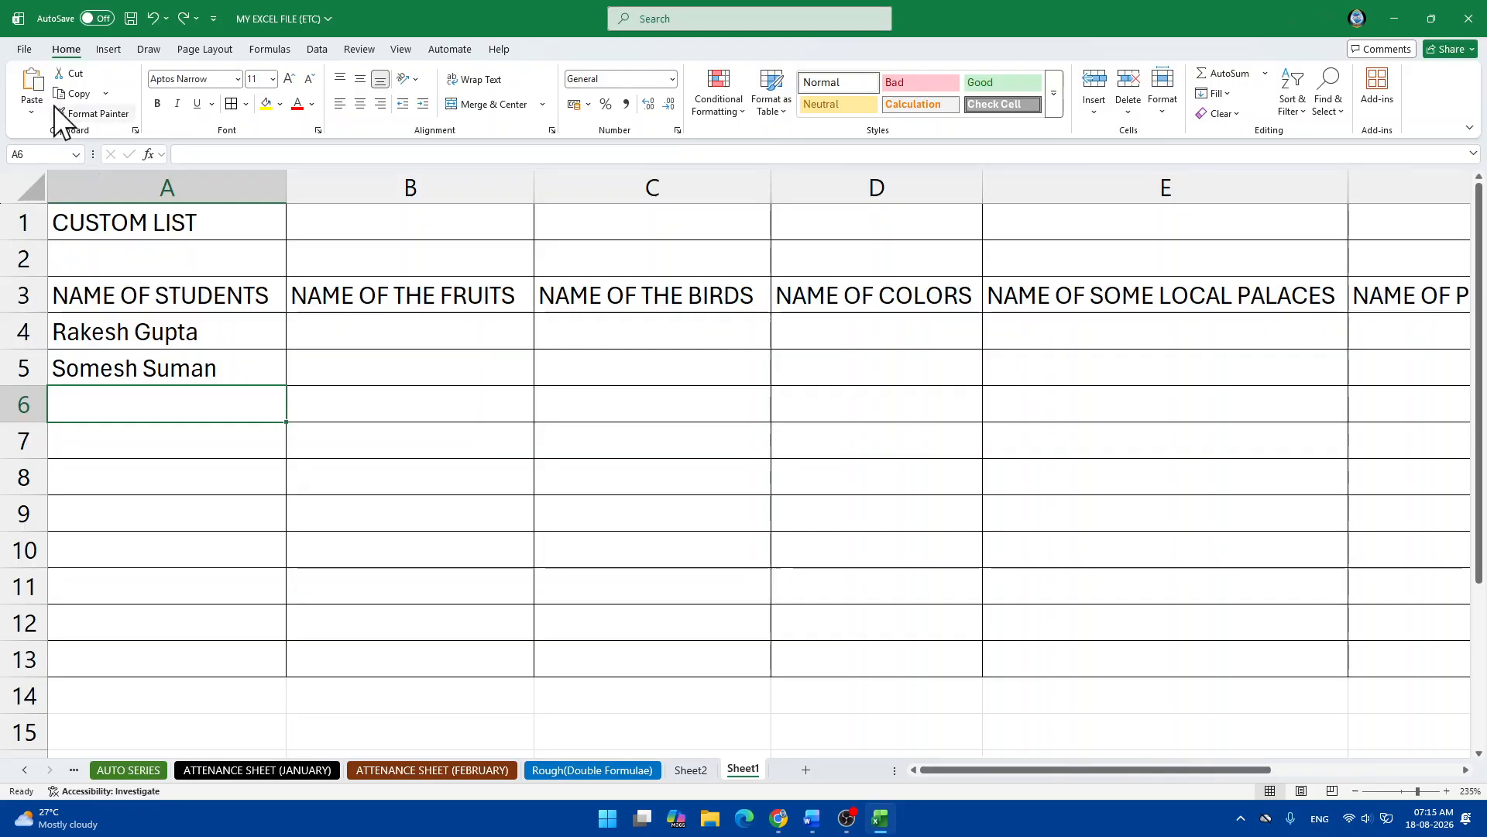
{"action": "left_click", "coordinate": [18, 53]}
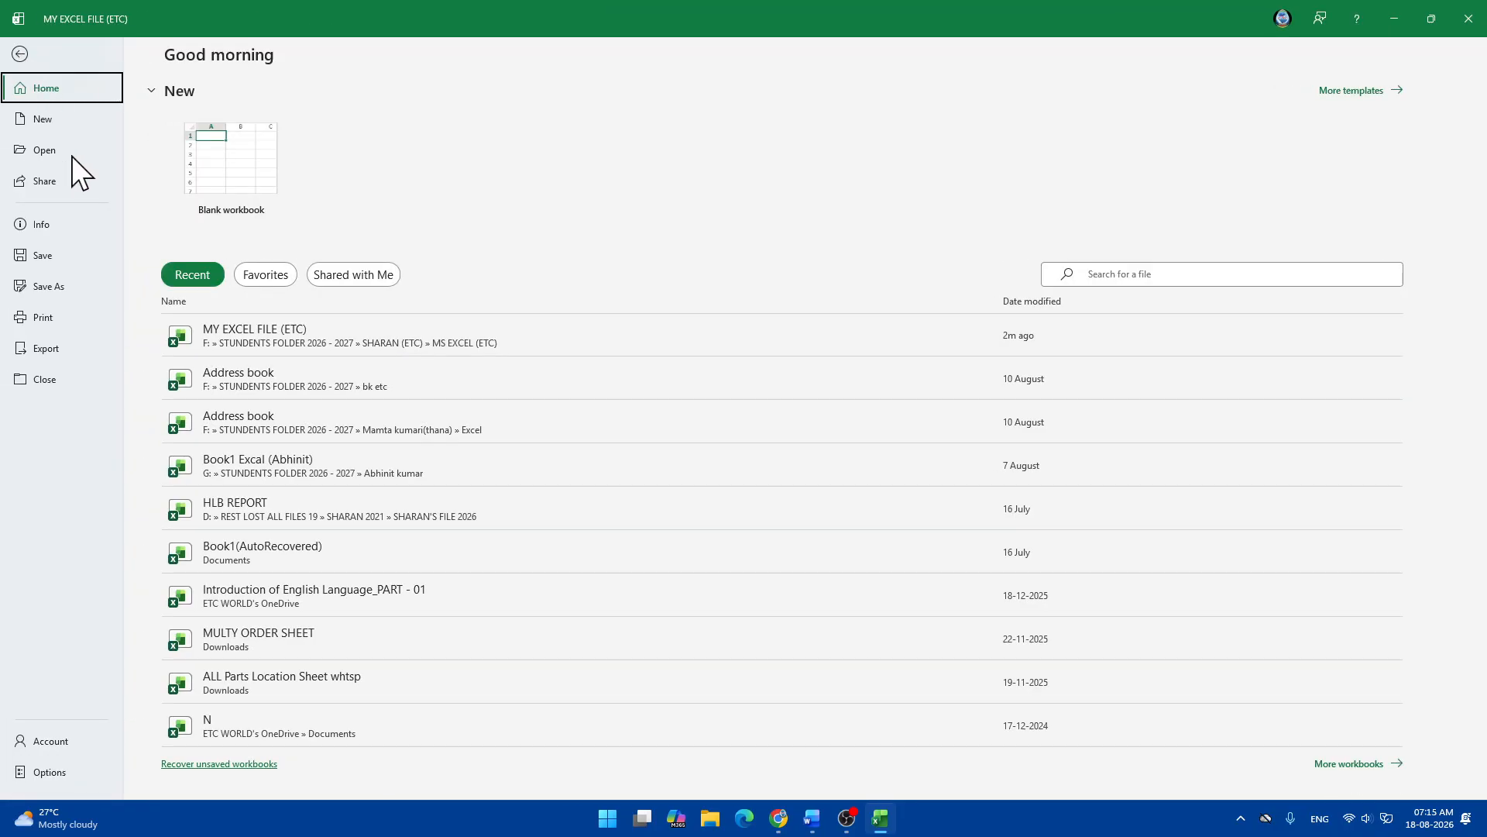
{"action": "left_click", "coordinate": [62, 770]}
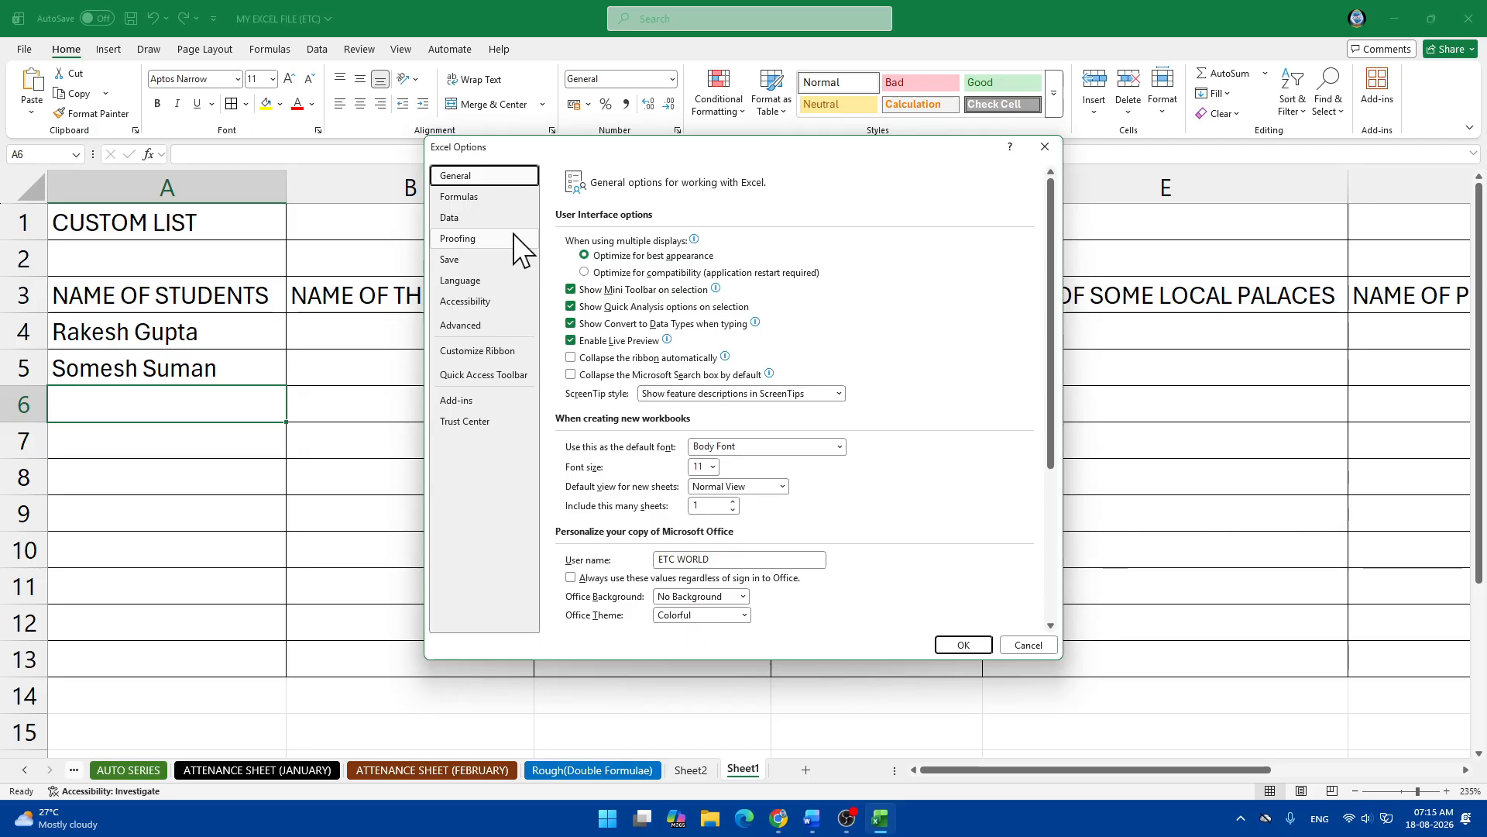
{"action": "left_click", "coordinate": [476, 327]}
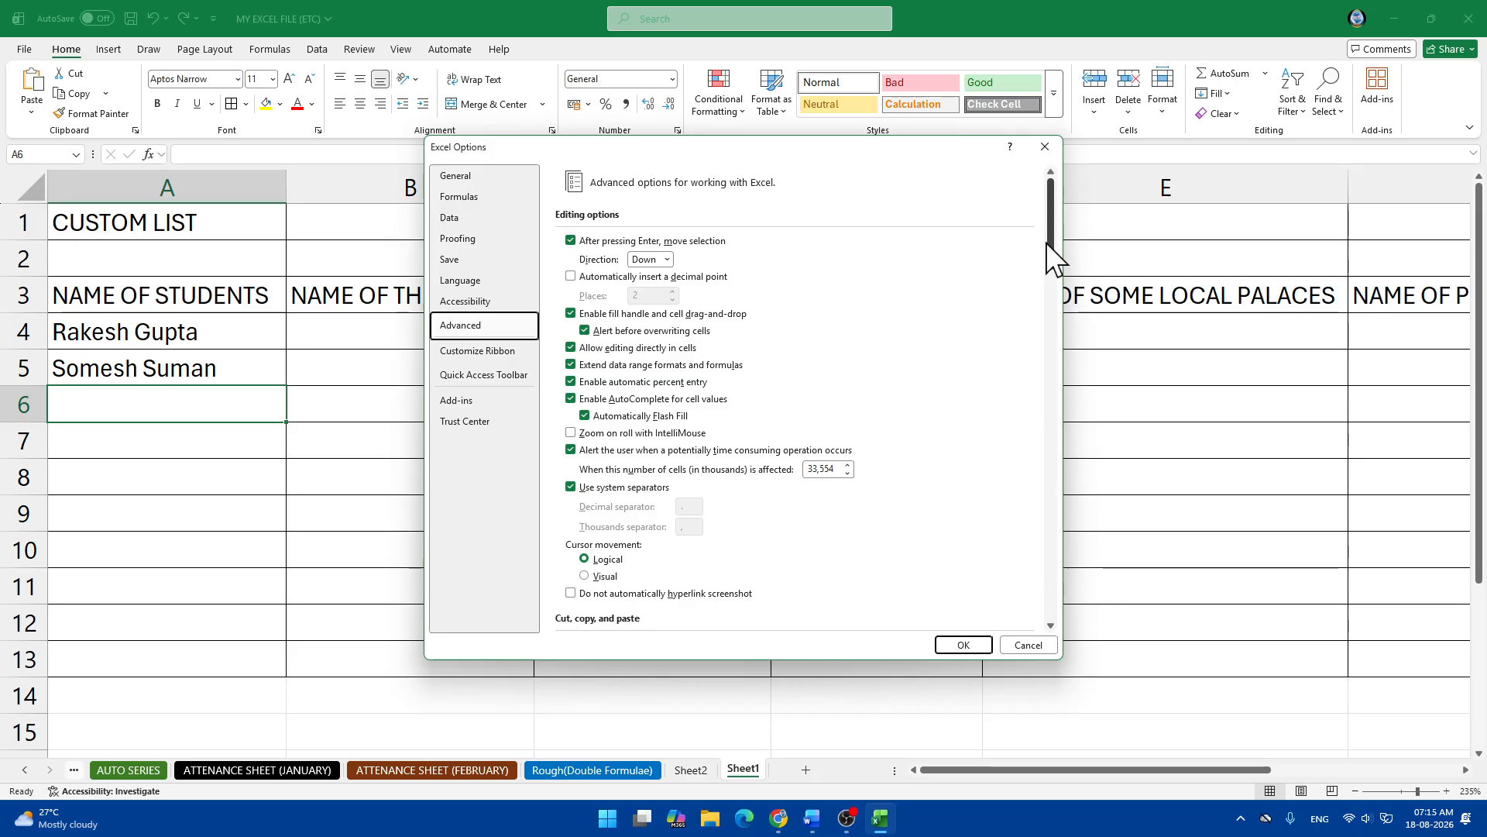
{"action": "left_click_drag", "start_coordinate": [1046, 243], "coordinate": [1029, 624]}
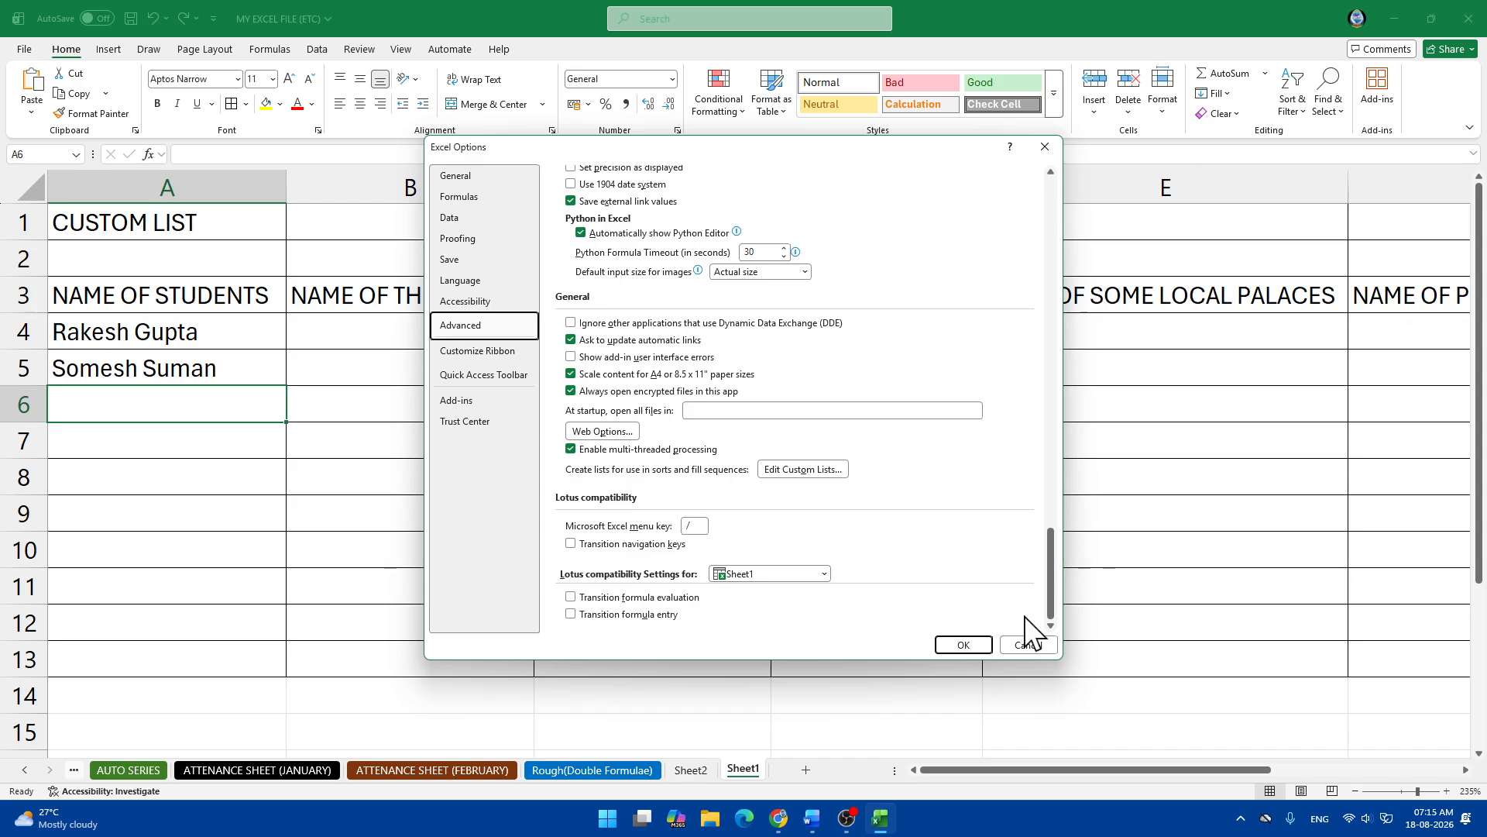
{"action": "left_click", "coordinate": [806, 471]}
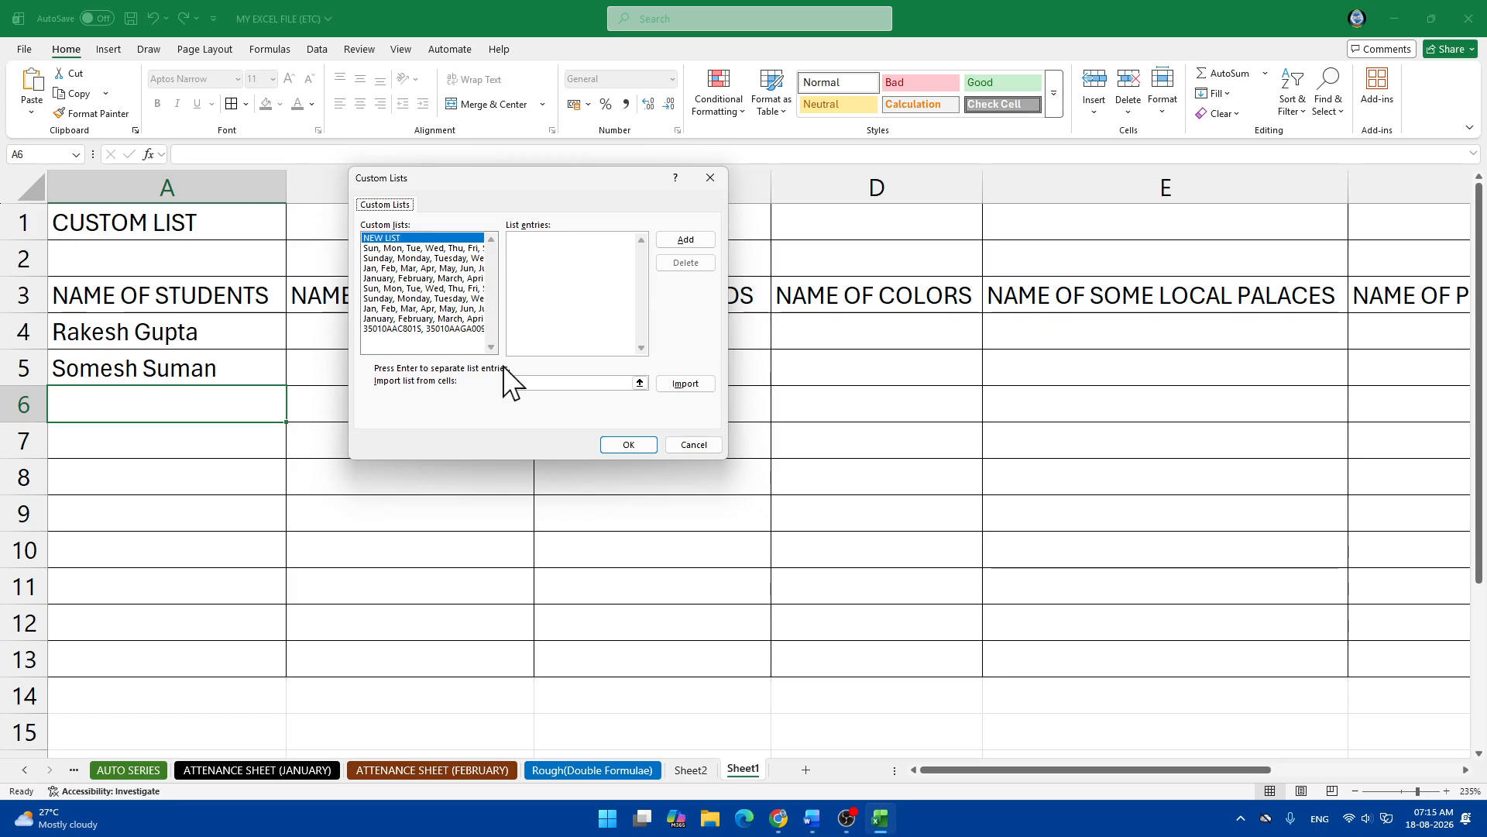
{"action": "left_click", "coordinate": [527, 385]}
{"action": "left_click", "coordinate": [709, 179]}
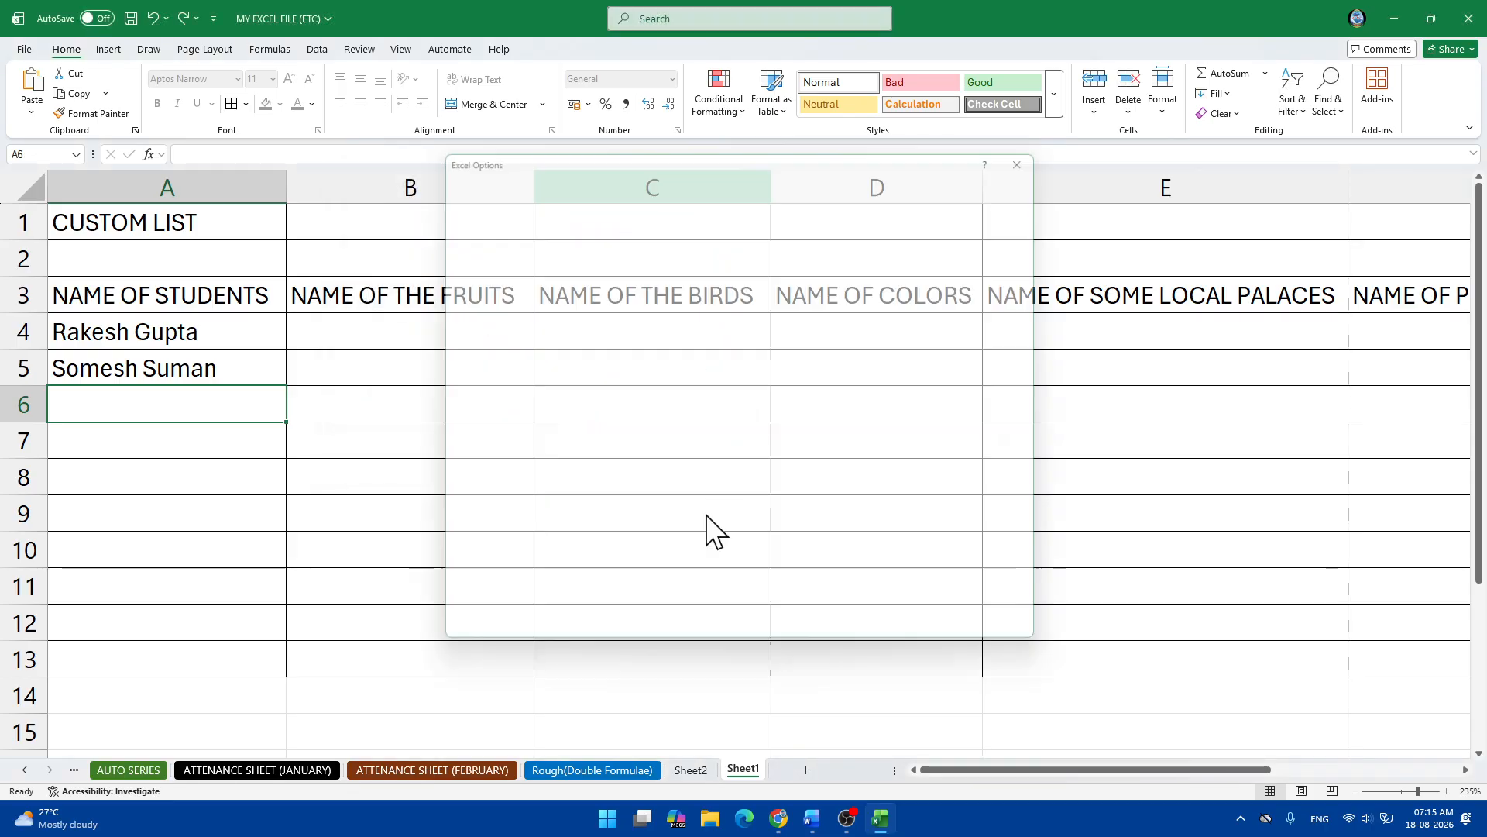
Return to the sheet and make the row 3 headings A3:F3 bold.
{"action": "left_click", "coordinate": [1046, 151]}
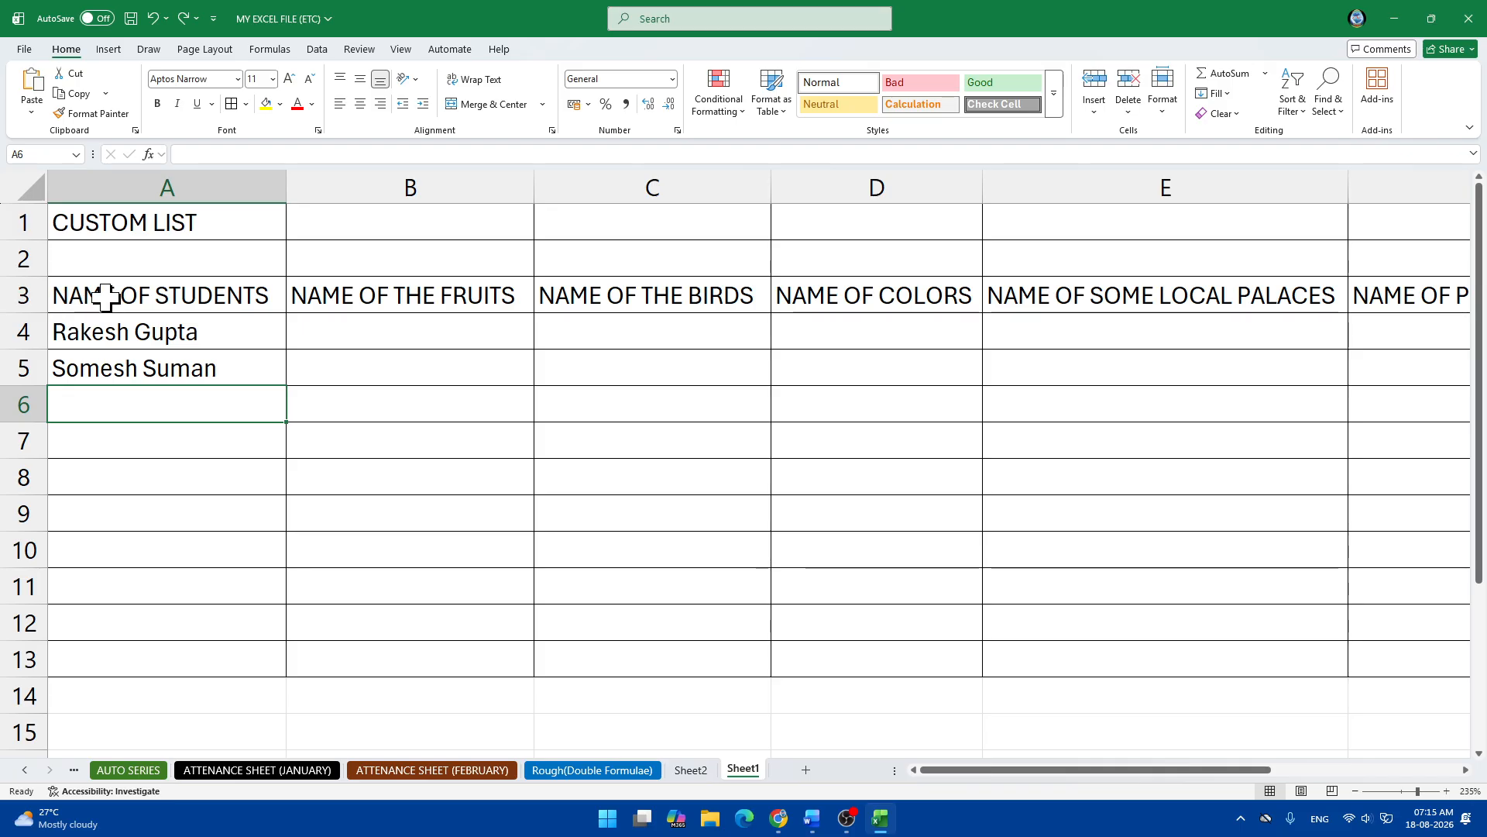
{"action": "left_click_drag", "start_coordinate": [106, 295], "coordinate": [1252, 305]}
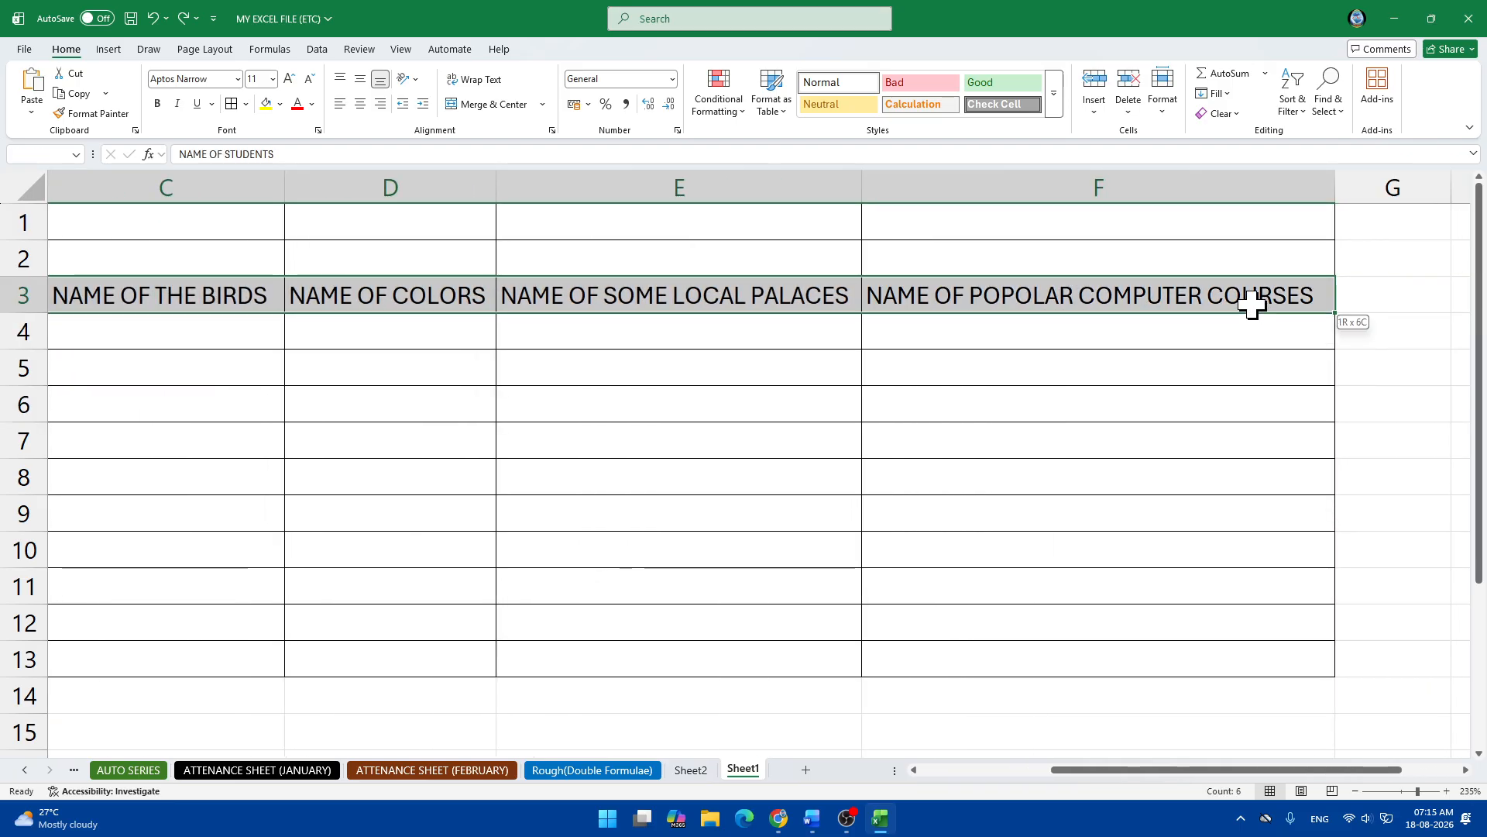
{"action": "left_click", "coordinate": [157, 103]}
Merge and centre CUSTOM LIST across A1:F1 and make it bold.
{"action": "scroll", "coordinate": [588, 418], "scroll_direction": "down", "scroll_amount": 3}
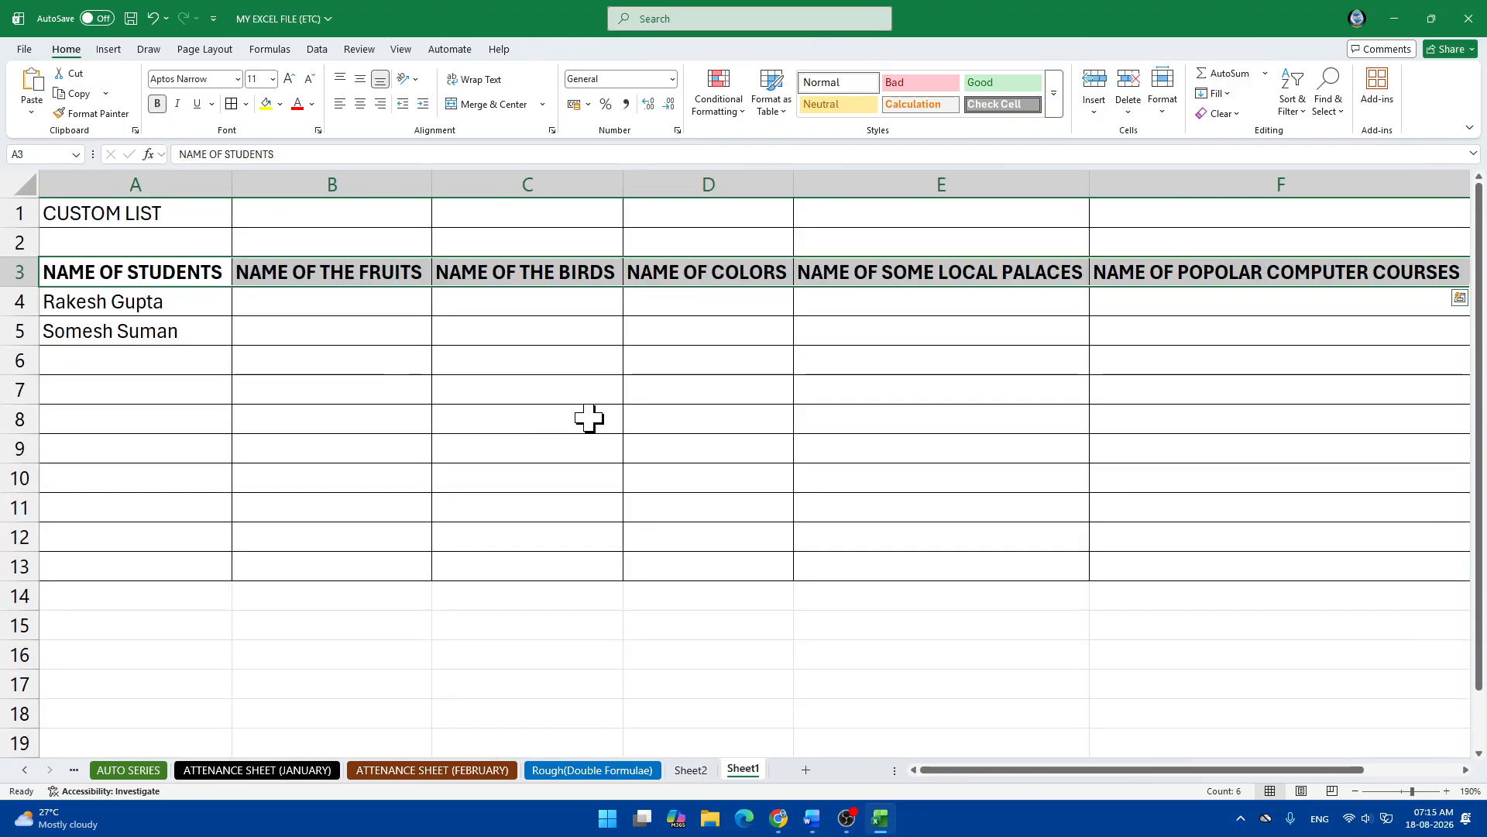
{"action": "scroll", "coordinate": [589, 419], "scroll_direction": "down", "scroll_amount": 1}
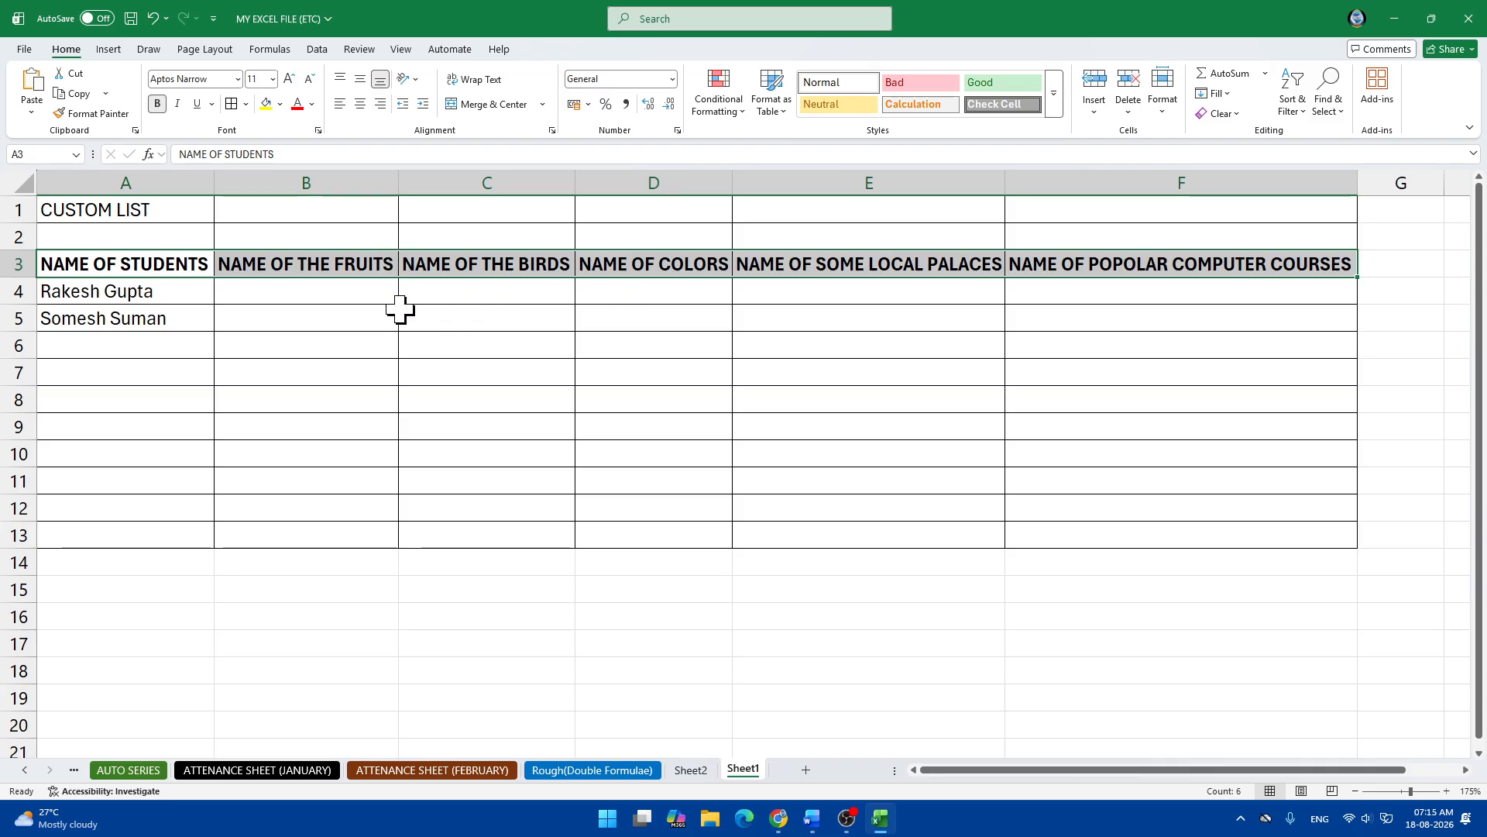
{"action": "left_click_drag", "start_coordinate": [67, 212], "coordinate": [1269, 211]}
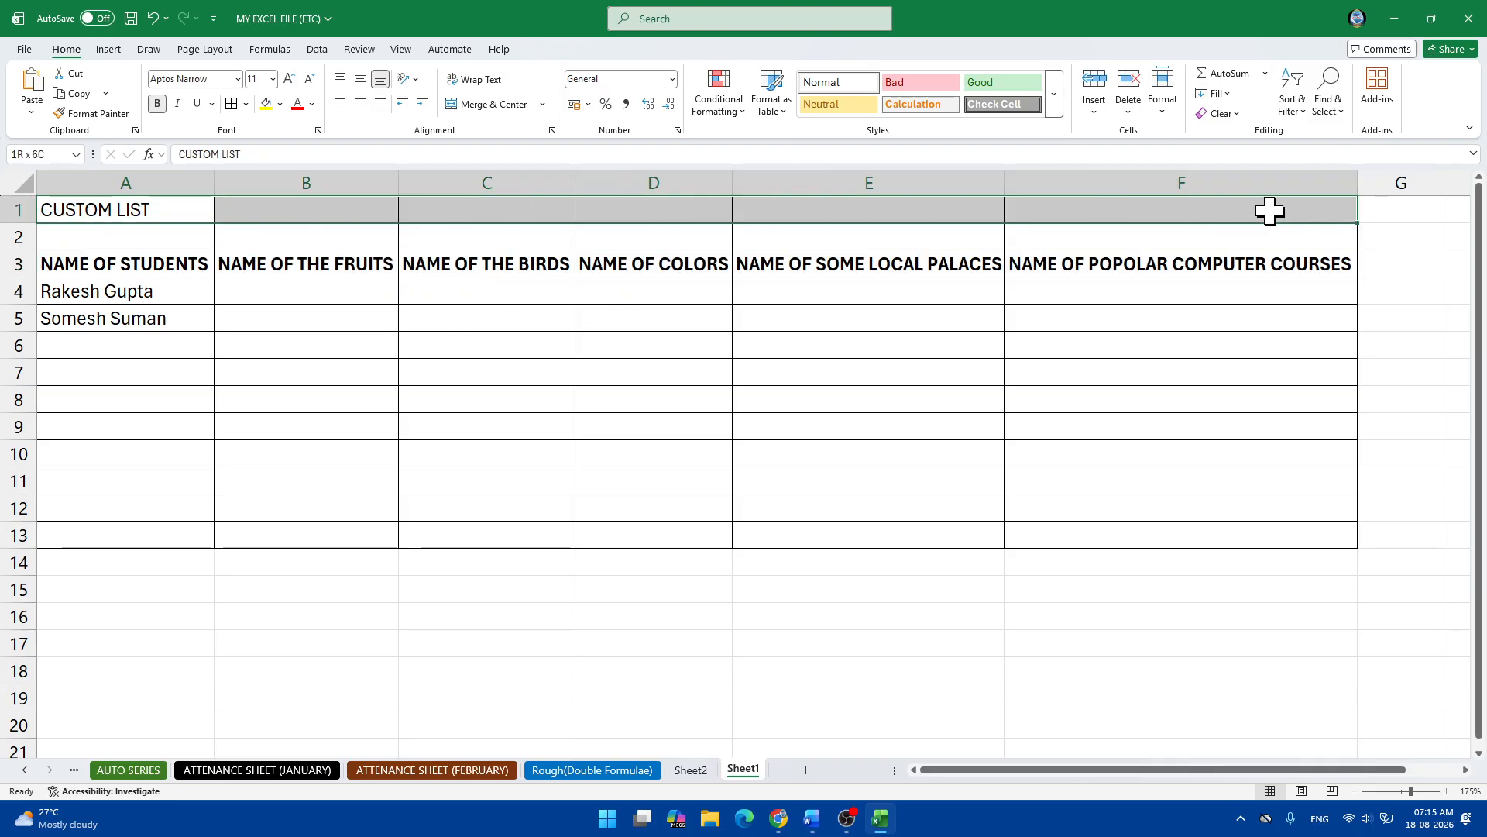
{"action": "left_click", "coordinate": [488, 105]}
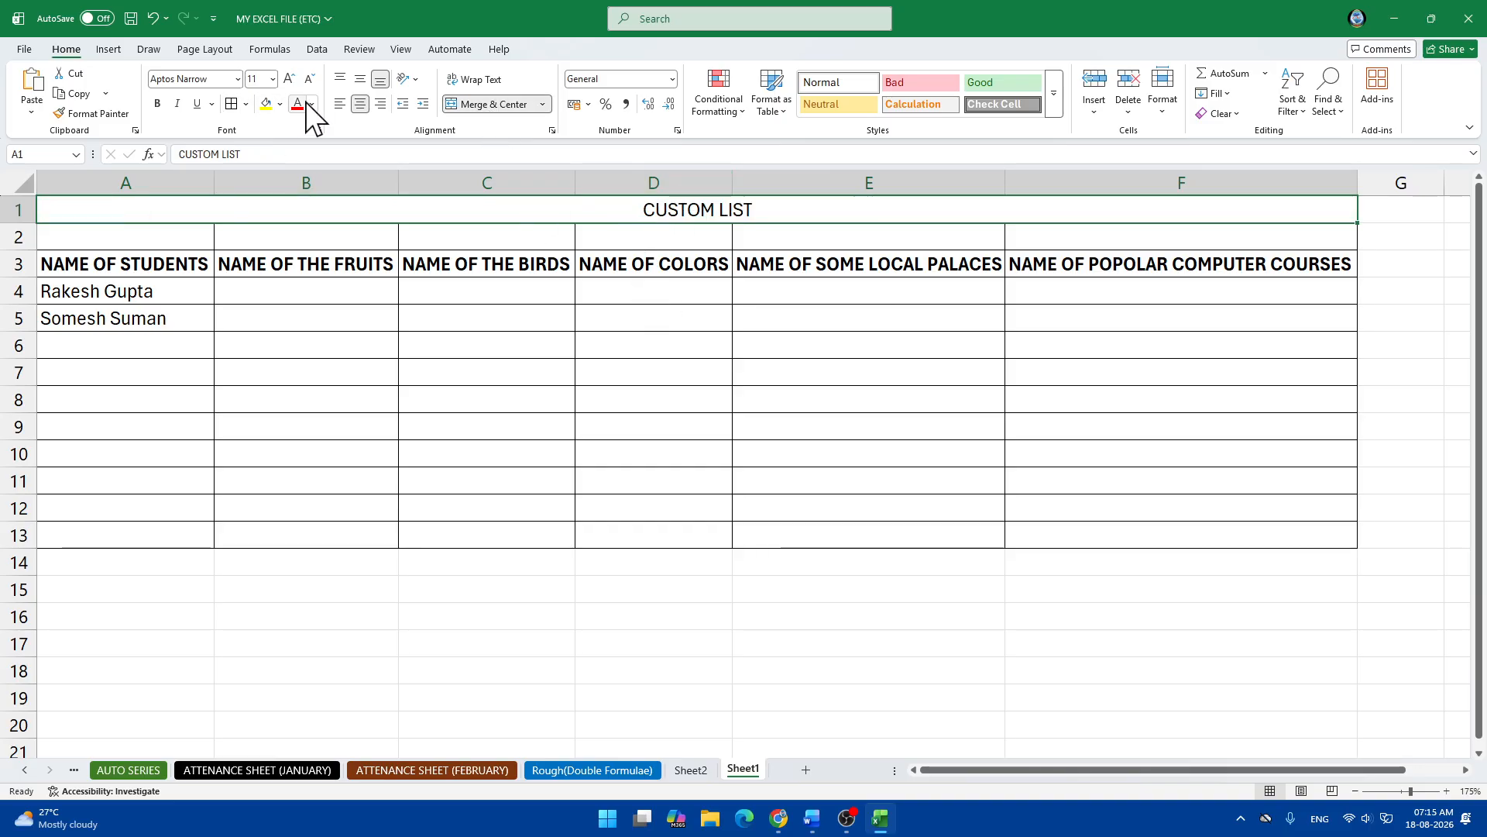
{"action": "left_click", "coordinate": [157, 104]}
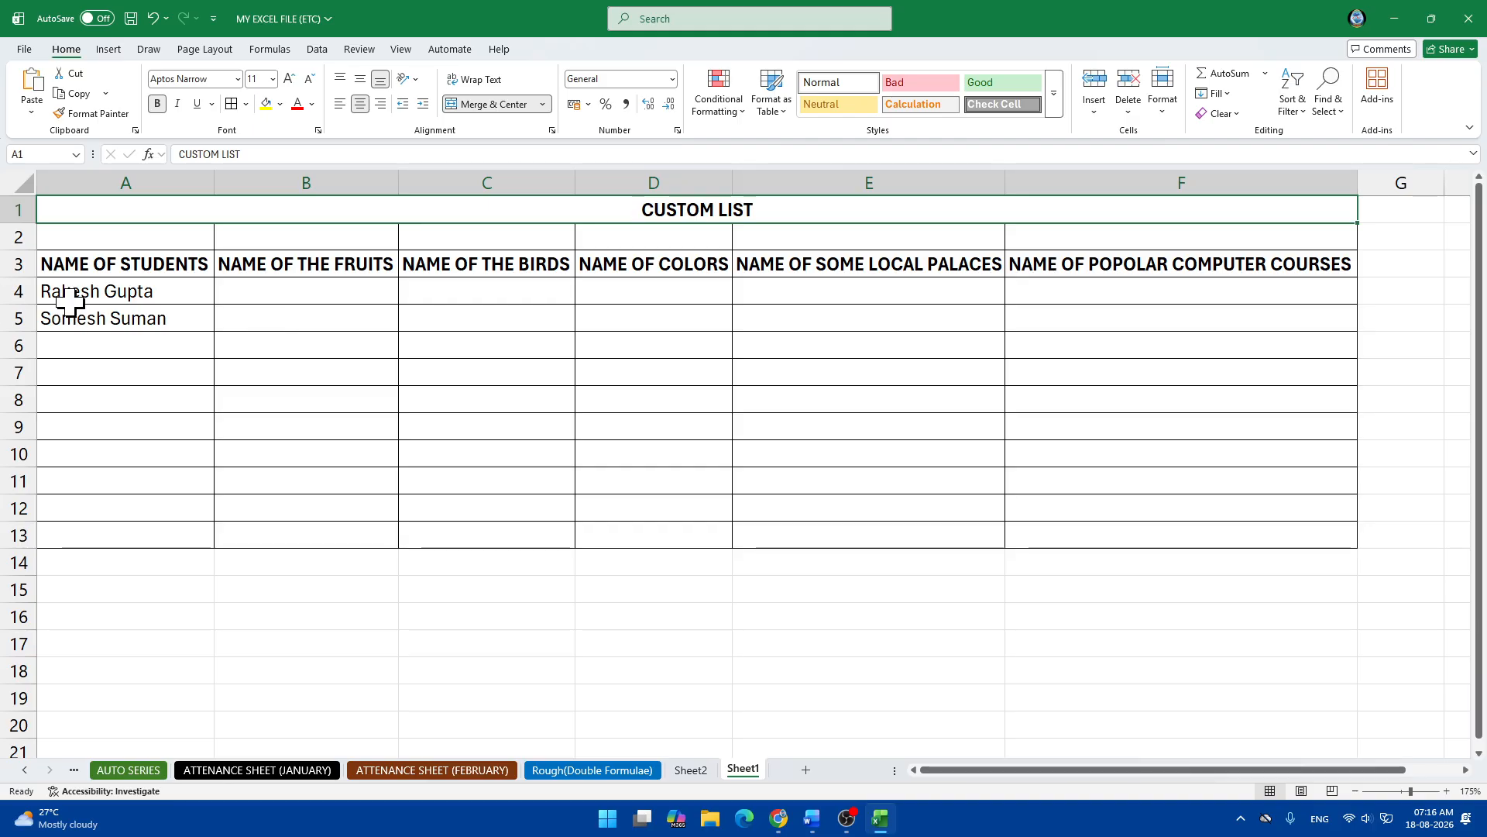
{"action": "left_click", "coordinate": [21, 51]}
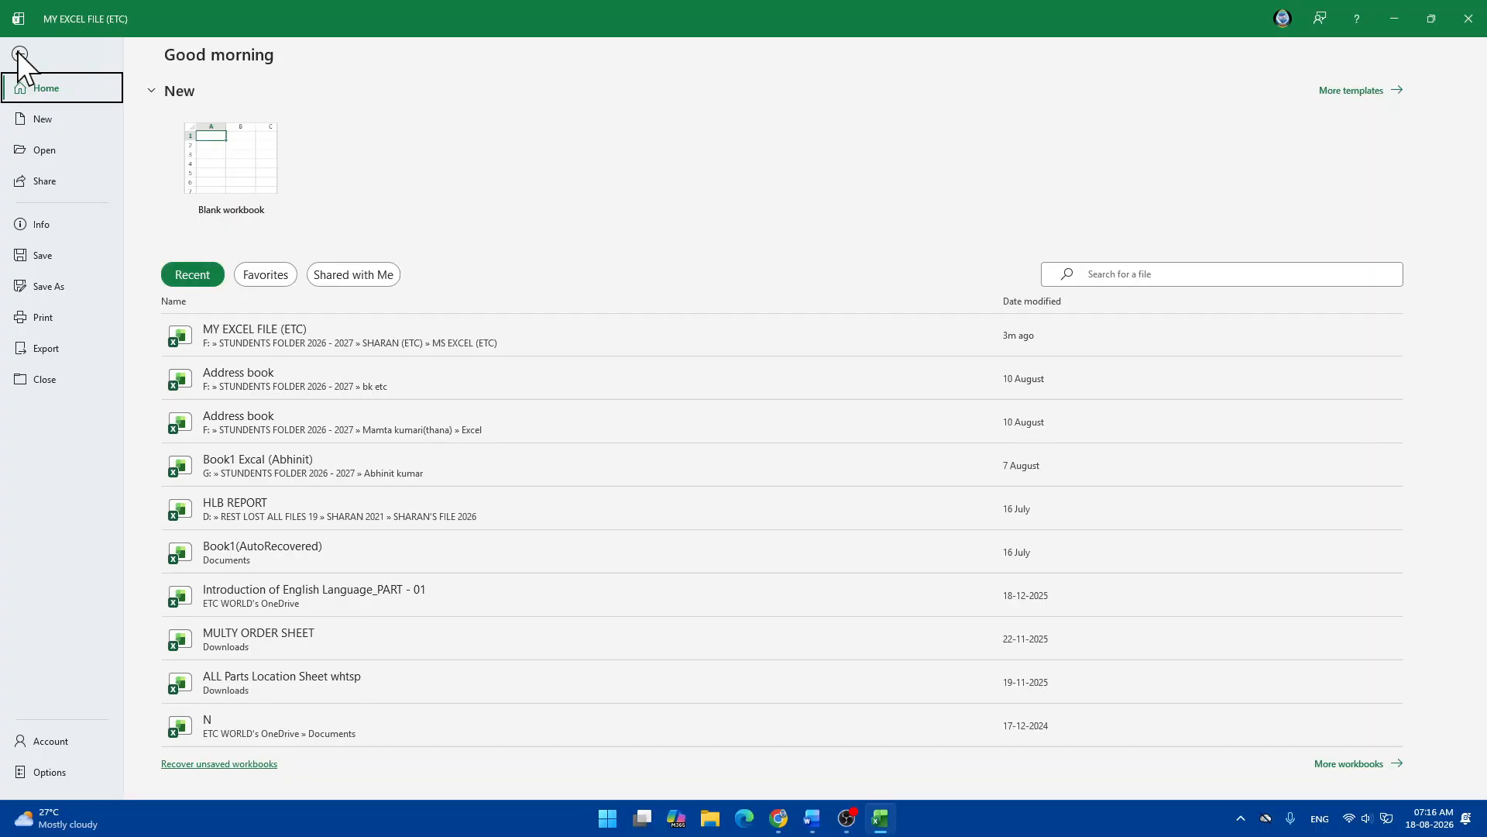
Open Edit Custom Lists under Options > Advanced with NEW LIST selected.
{"action": "left_click", "coordinate": [68, 769]}
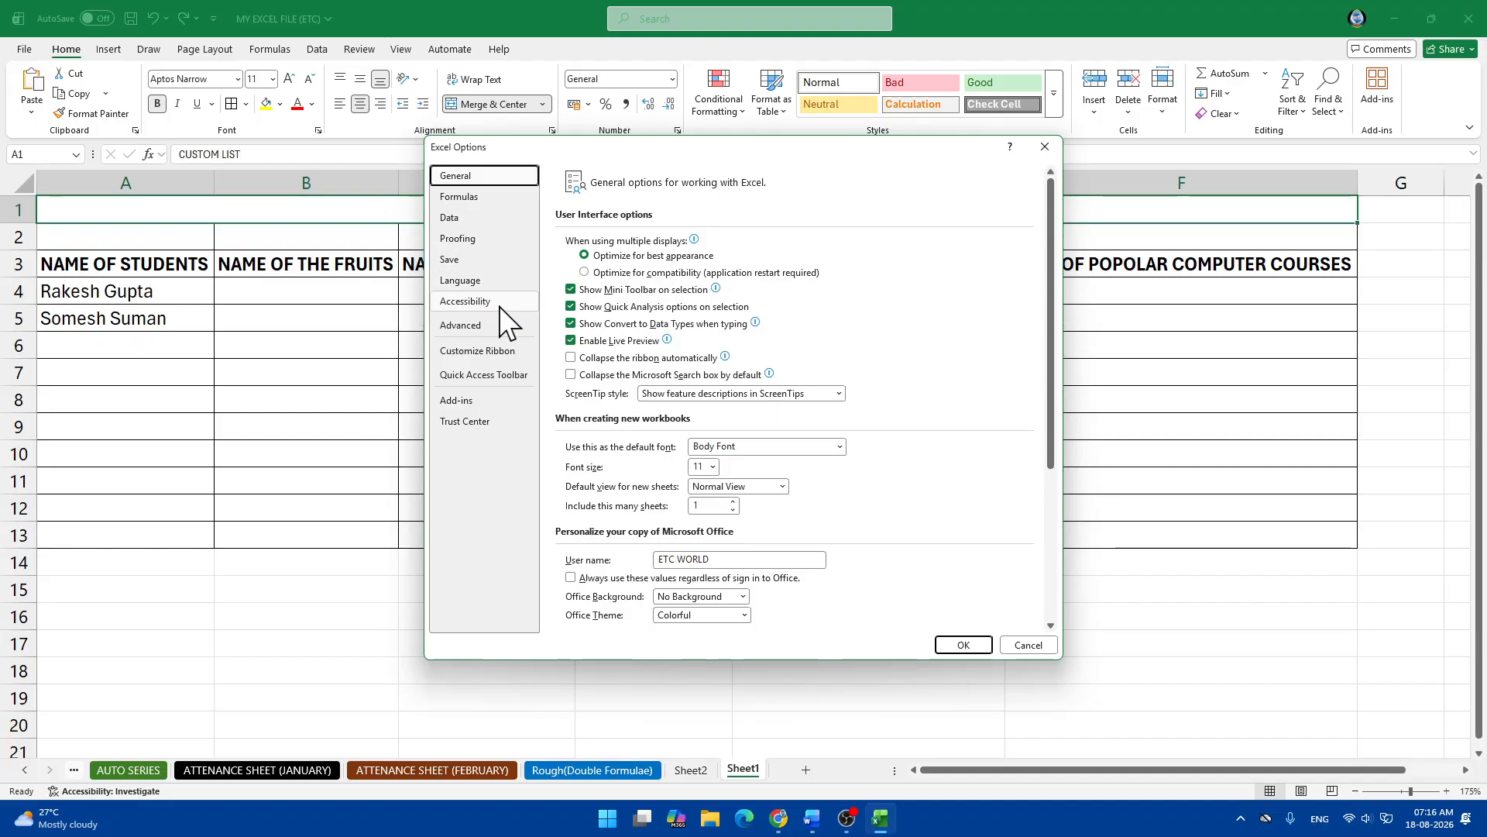
{"action": "left_click", "coordinate": [463, 326]}
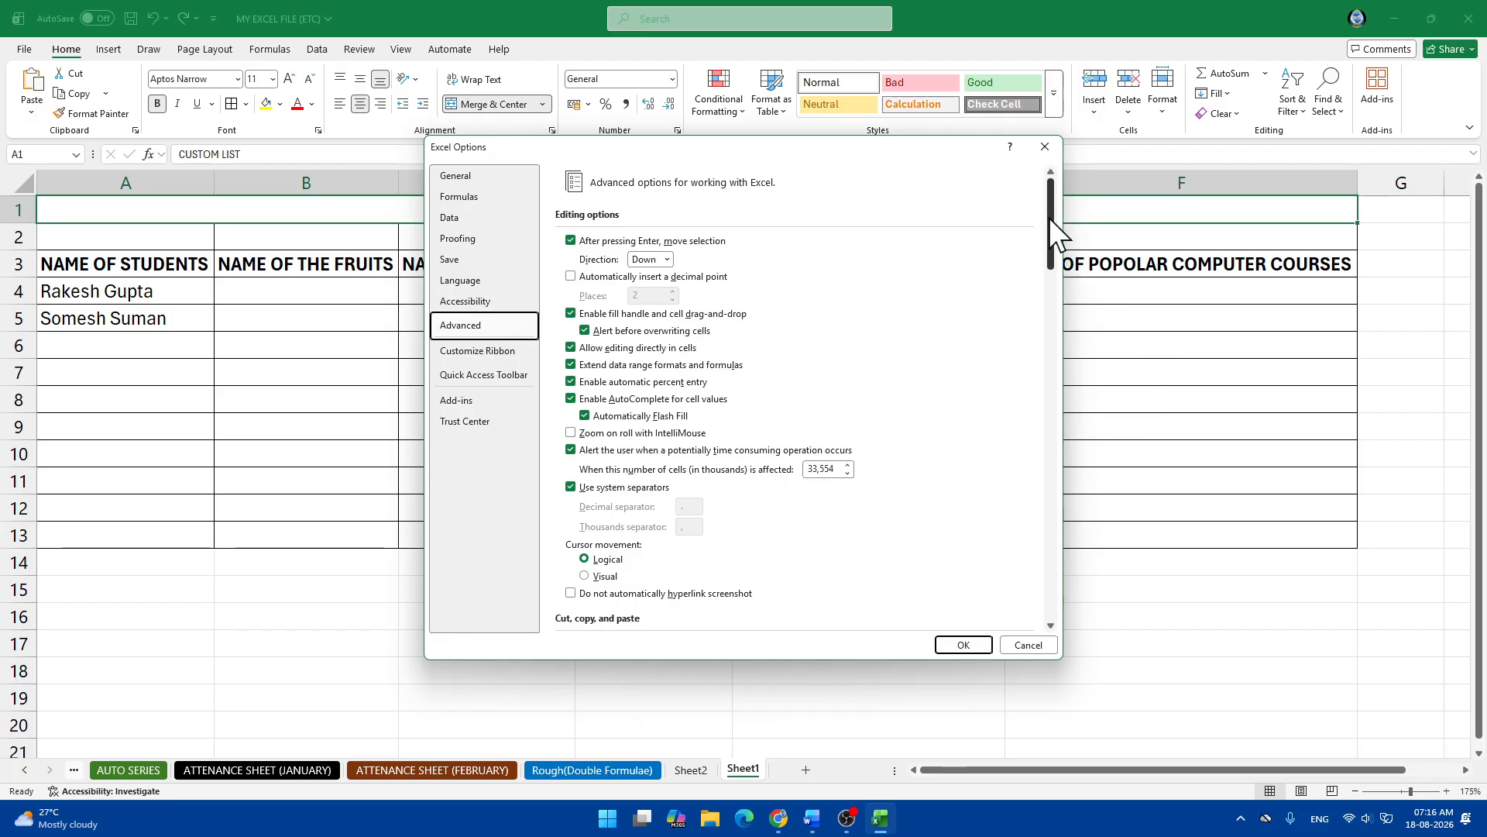
{"action": "left_click_drag", "start_coordinate": [1054, 215], "coordinate": [1056, 620]}
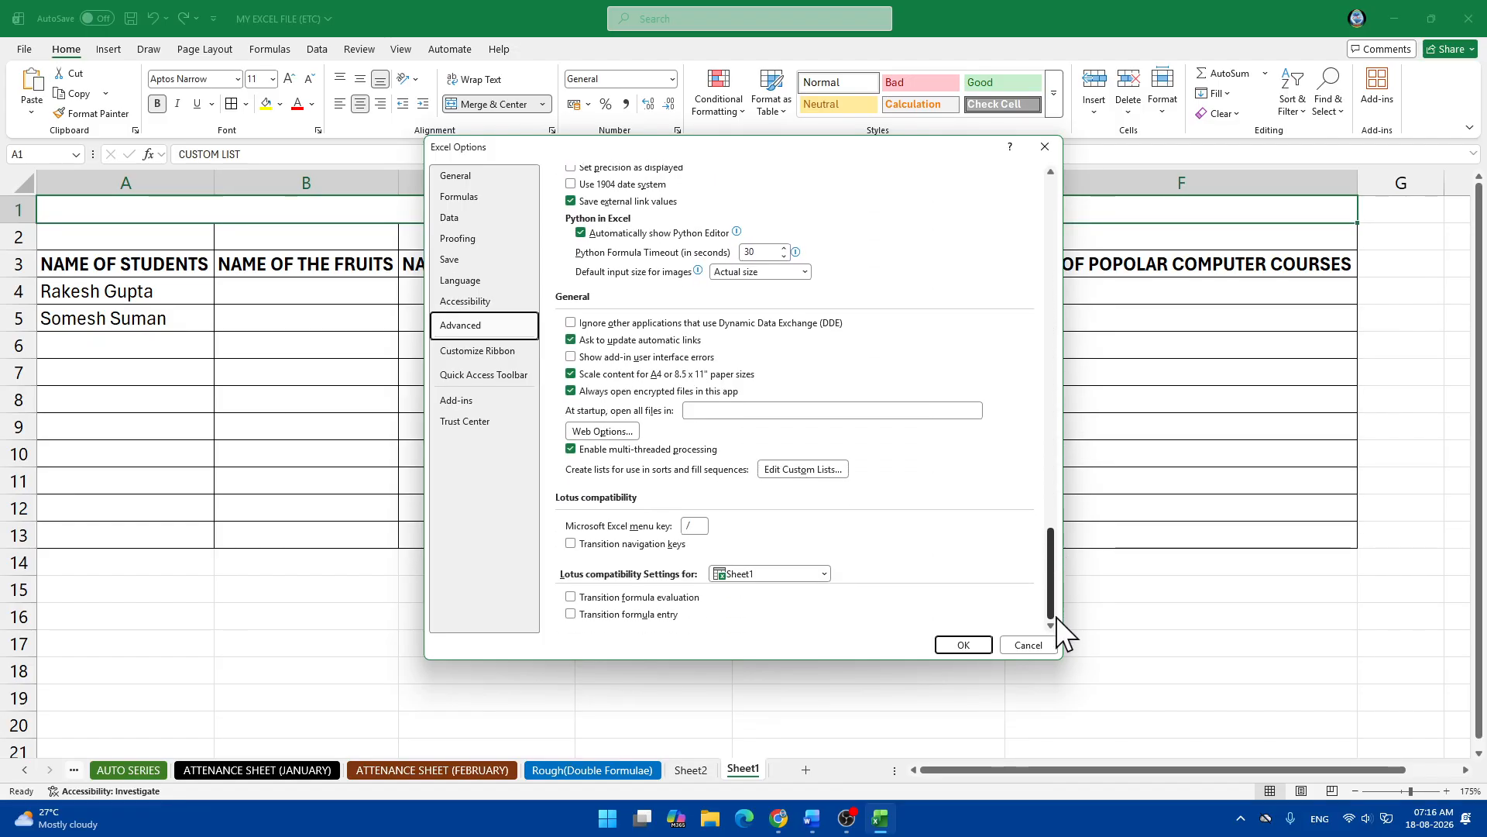
{"action": "left_click", "coordinate": [799, 474]}
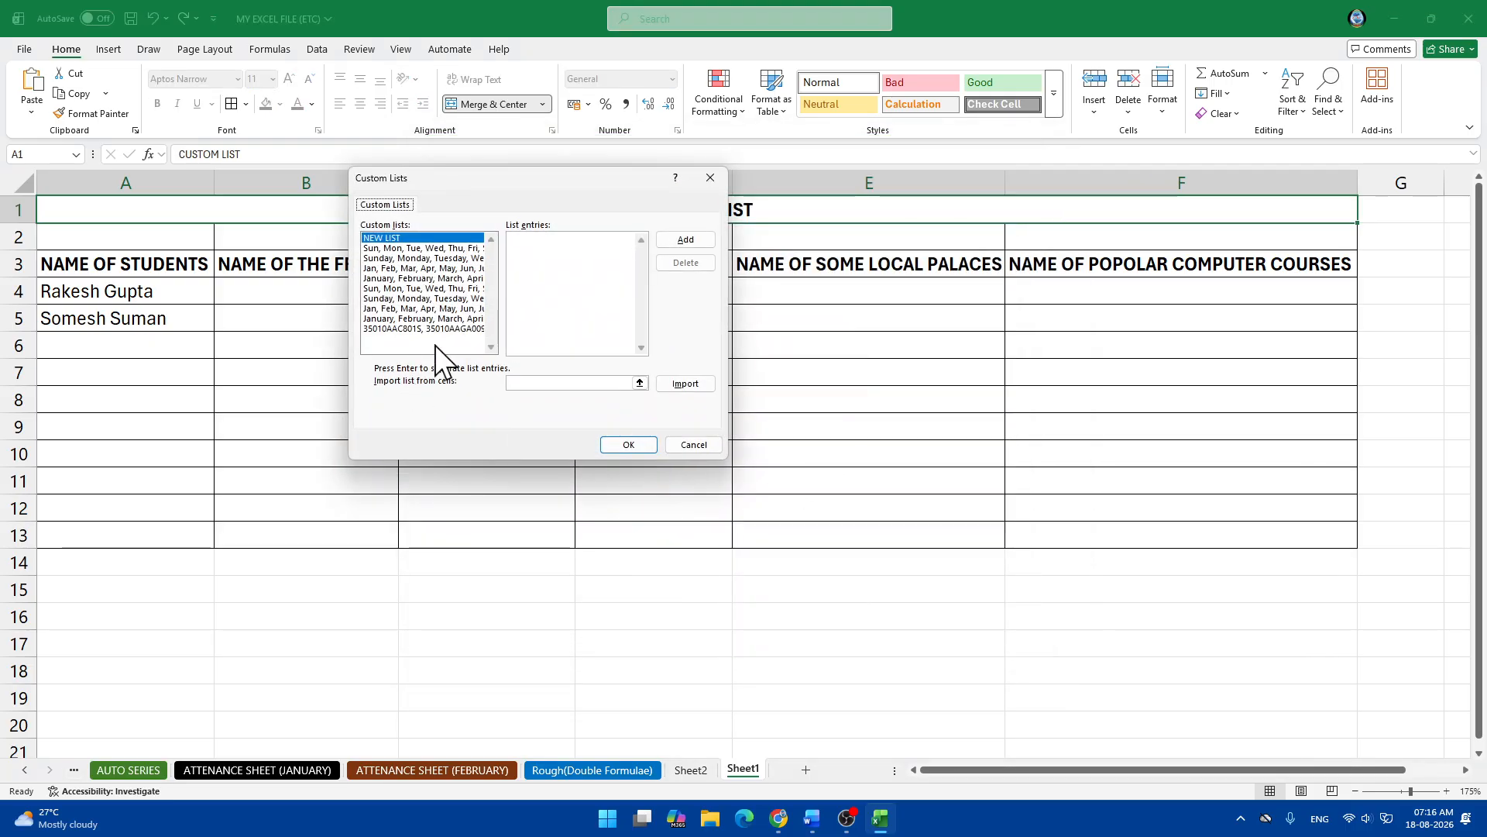
{"action": "left_click", "coordinate": [531, 252]}
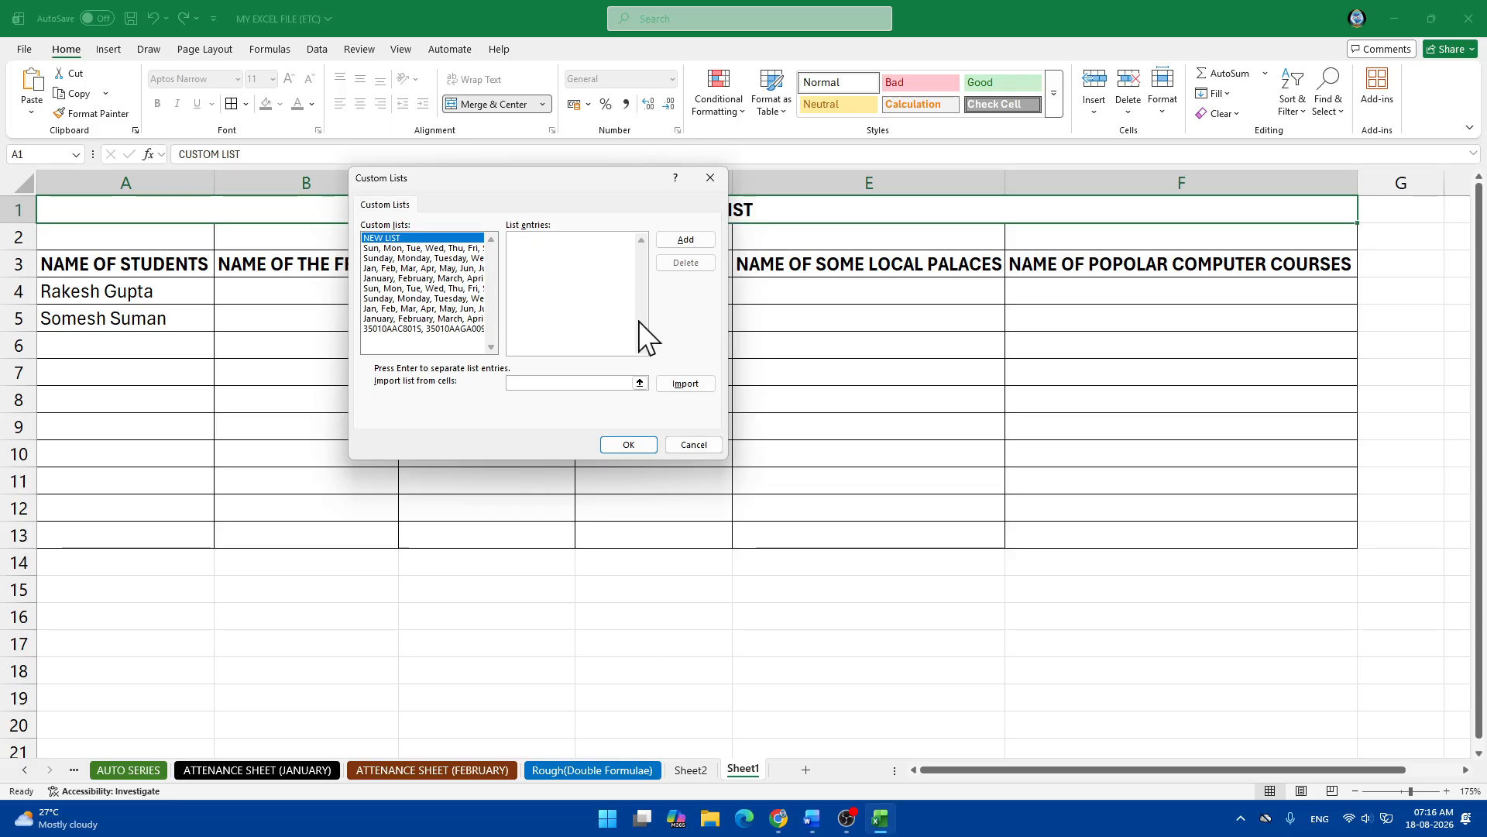
{"action": "left_click_drag", "start_coordinate": [517, 180], "coordinate": [963, 214]}
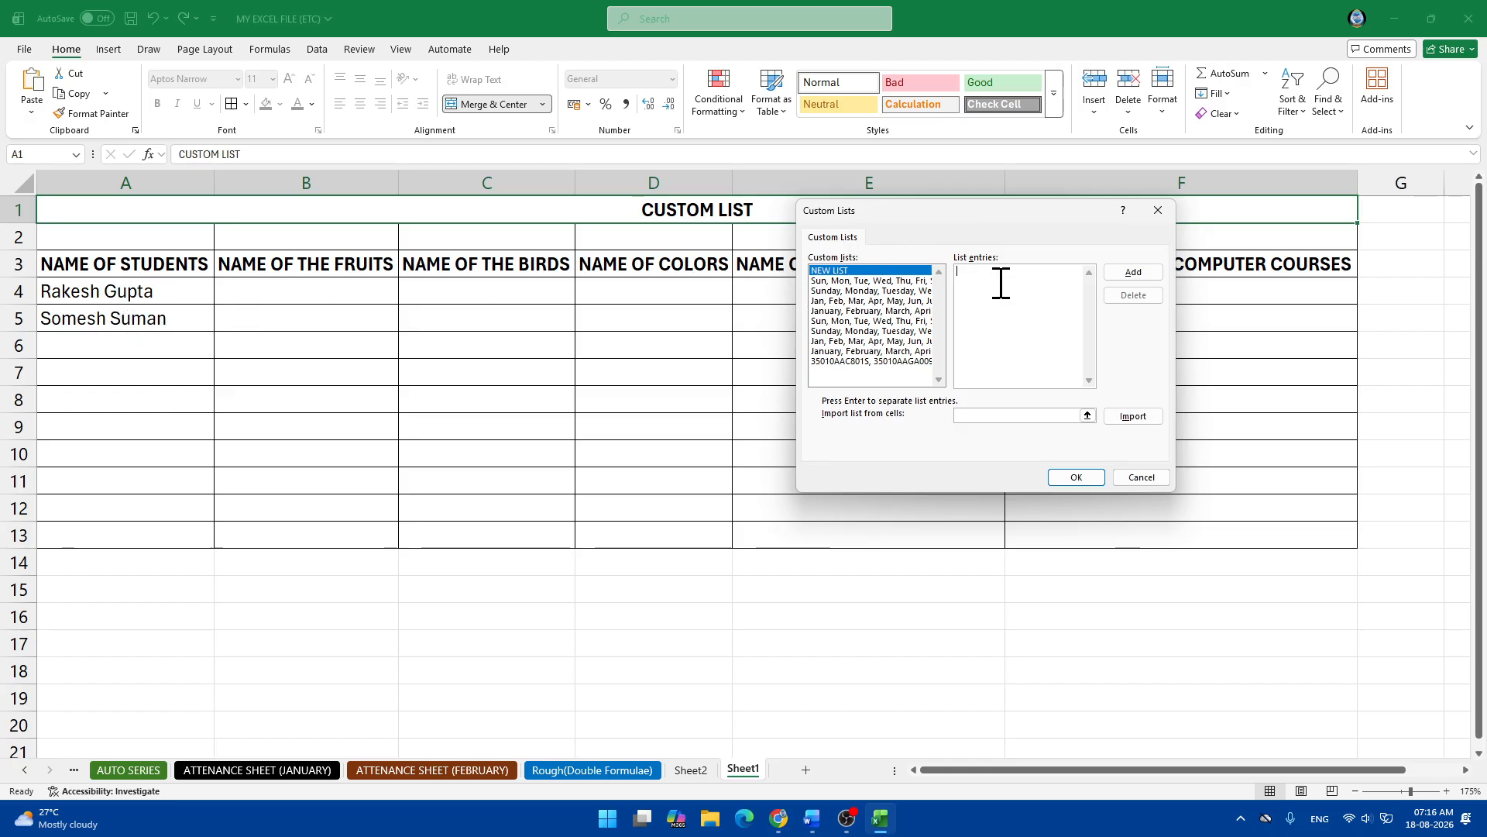
Type the six student names into List entries, add them as a list, and confirm with OK.
{"action": "type", "text": "RA"}
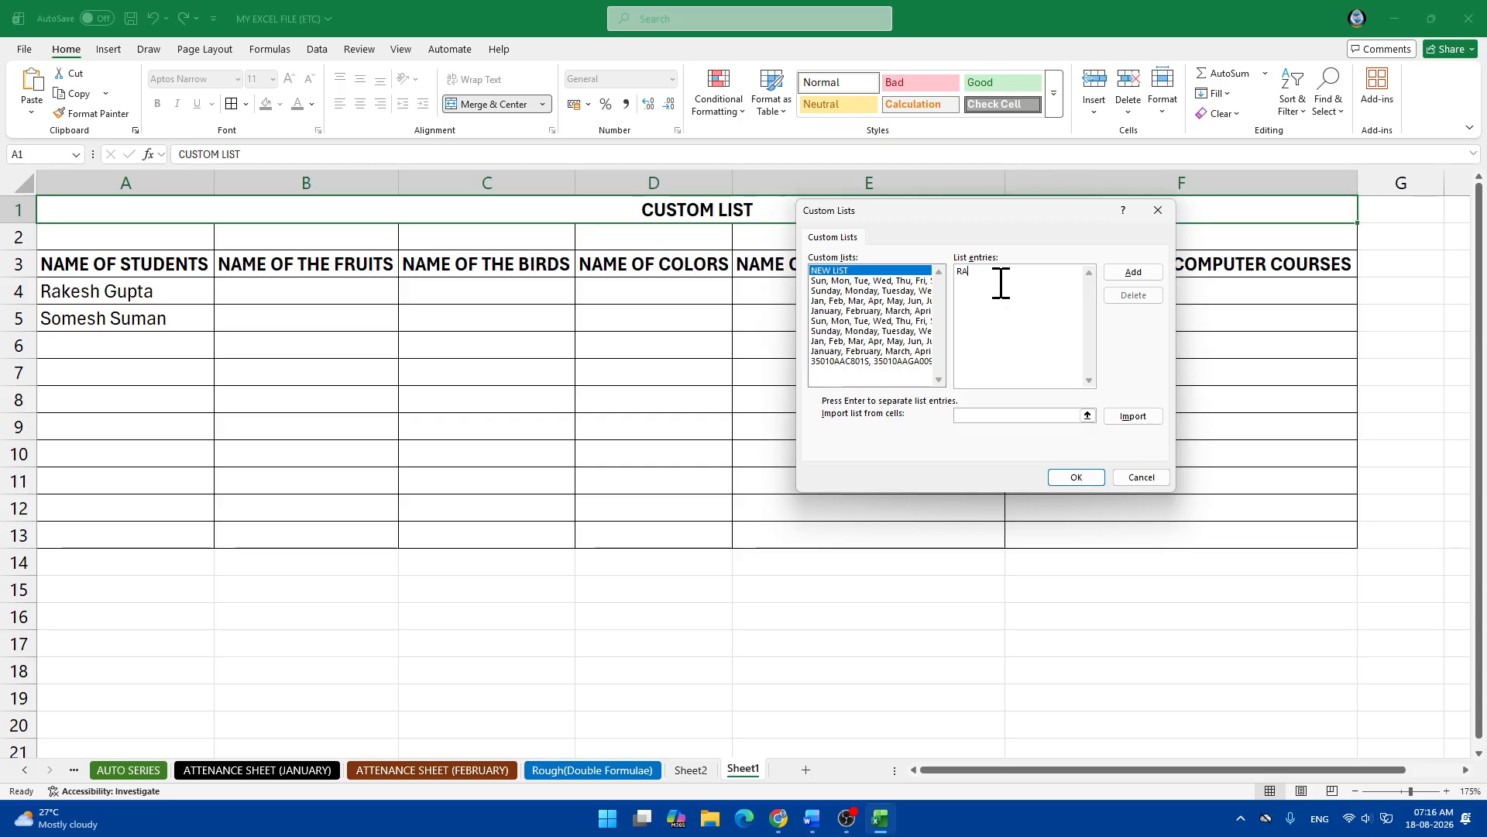
{"action": "key", "text": "BackSpace"}
{"action": "key", "text": "BackSpace"}
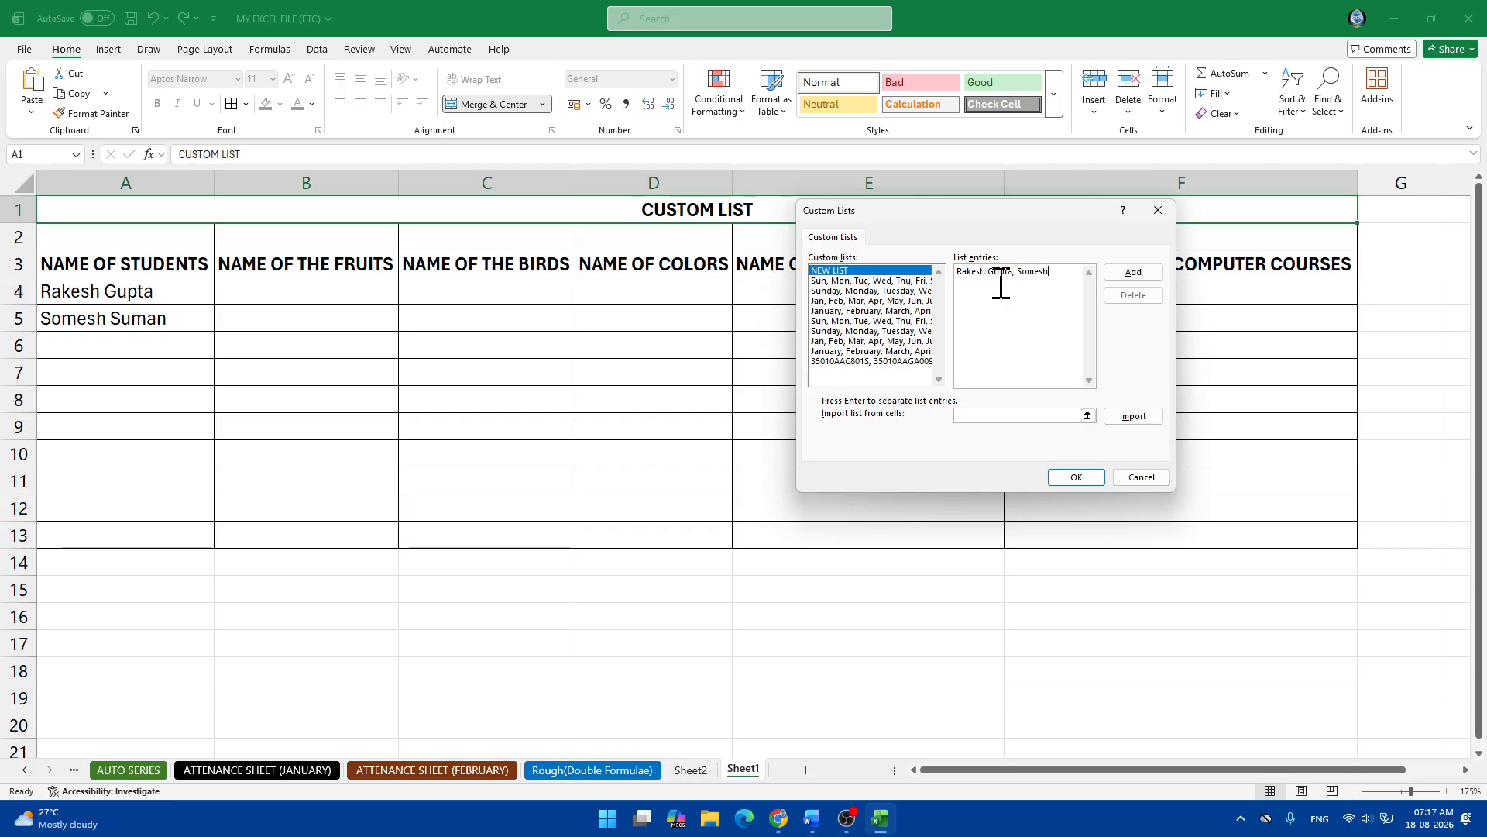
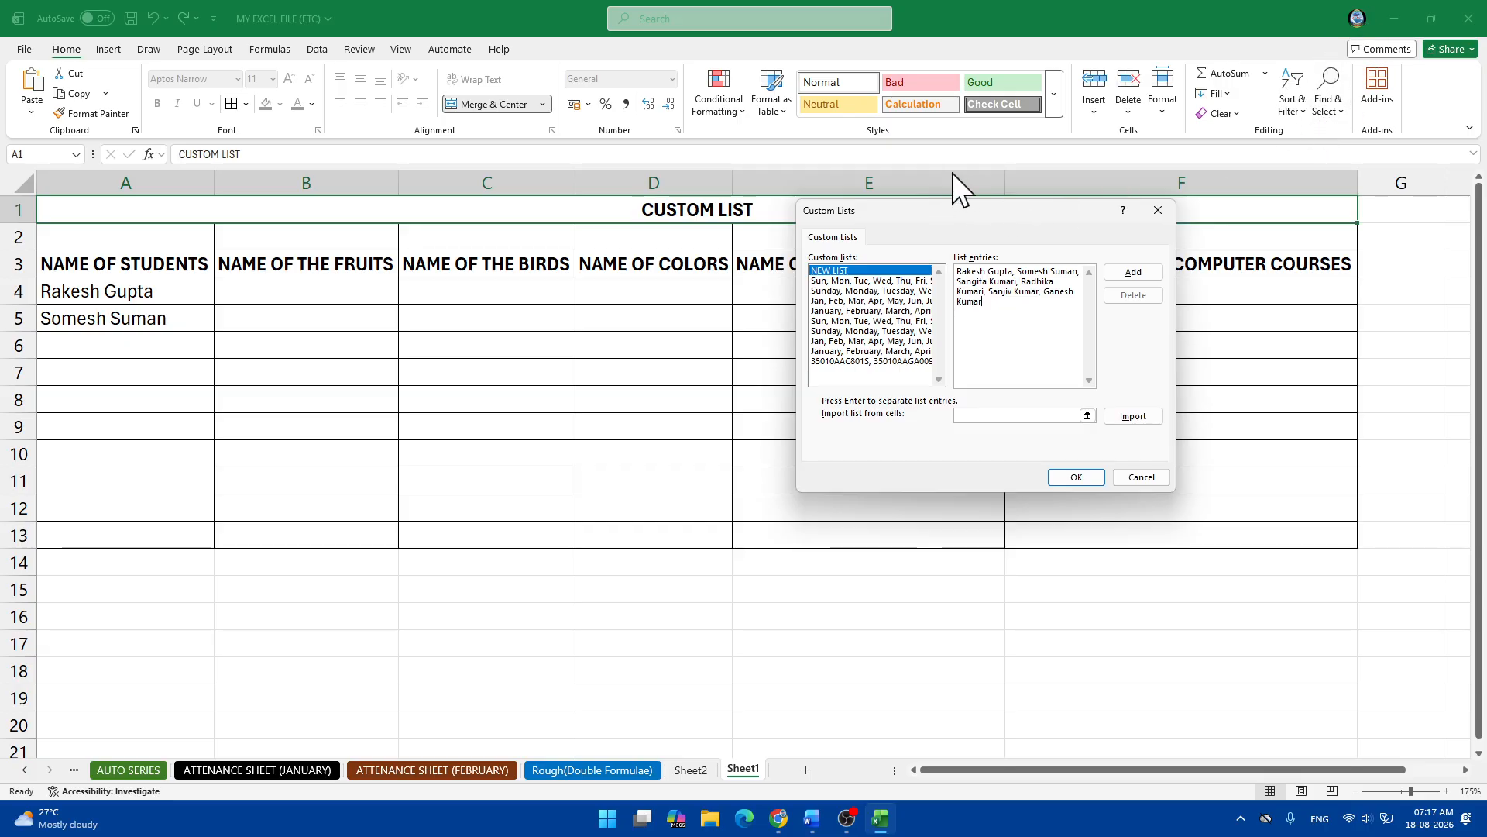
{"action": "left_click", "coordinate": [1131, 273]}
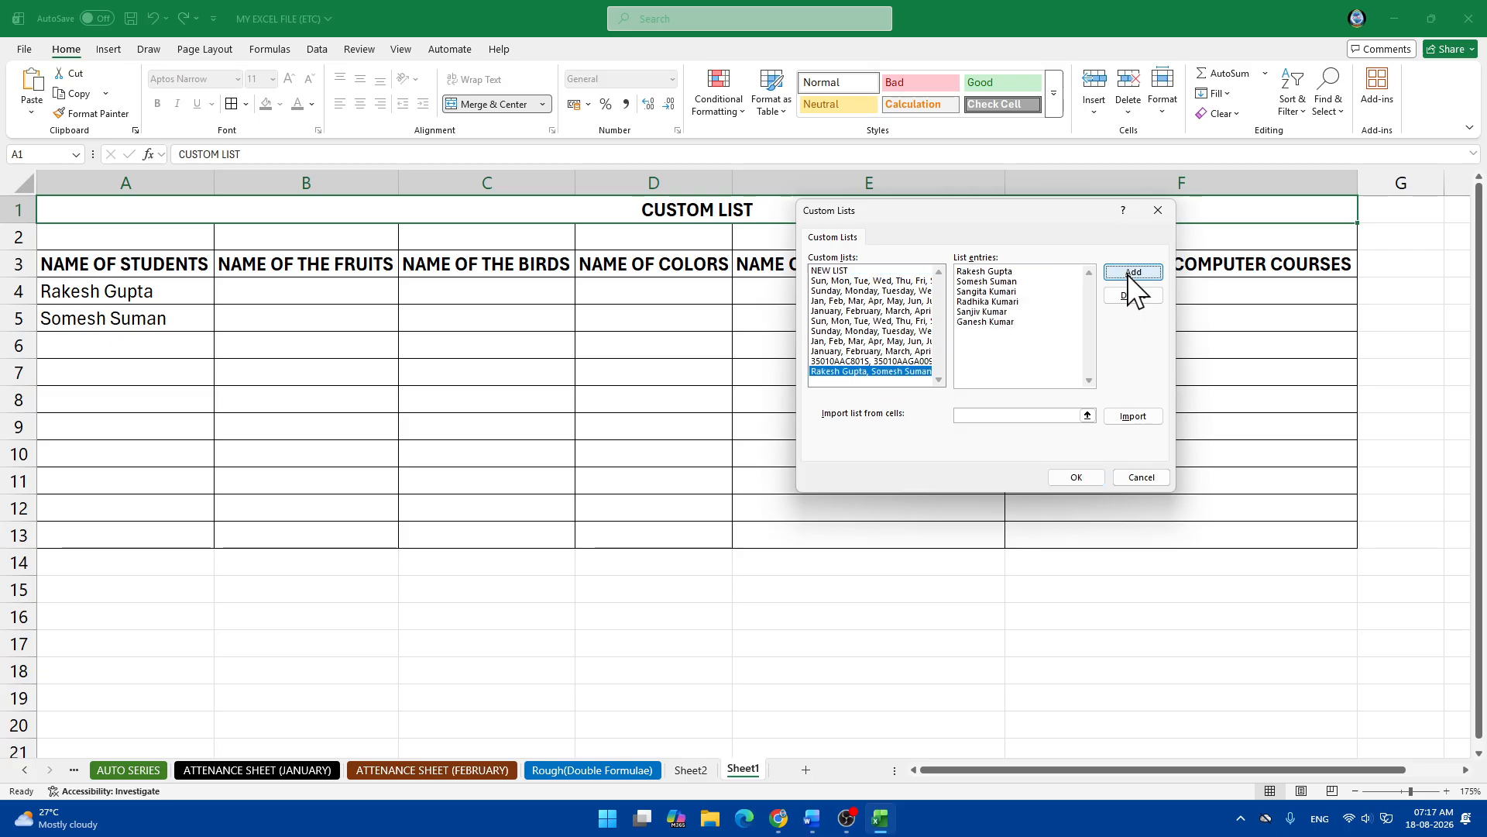
{"action": "left_click", "coordinate": [1076, 477]}
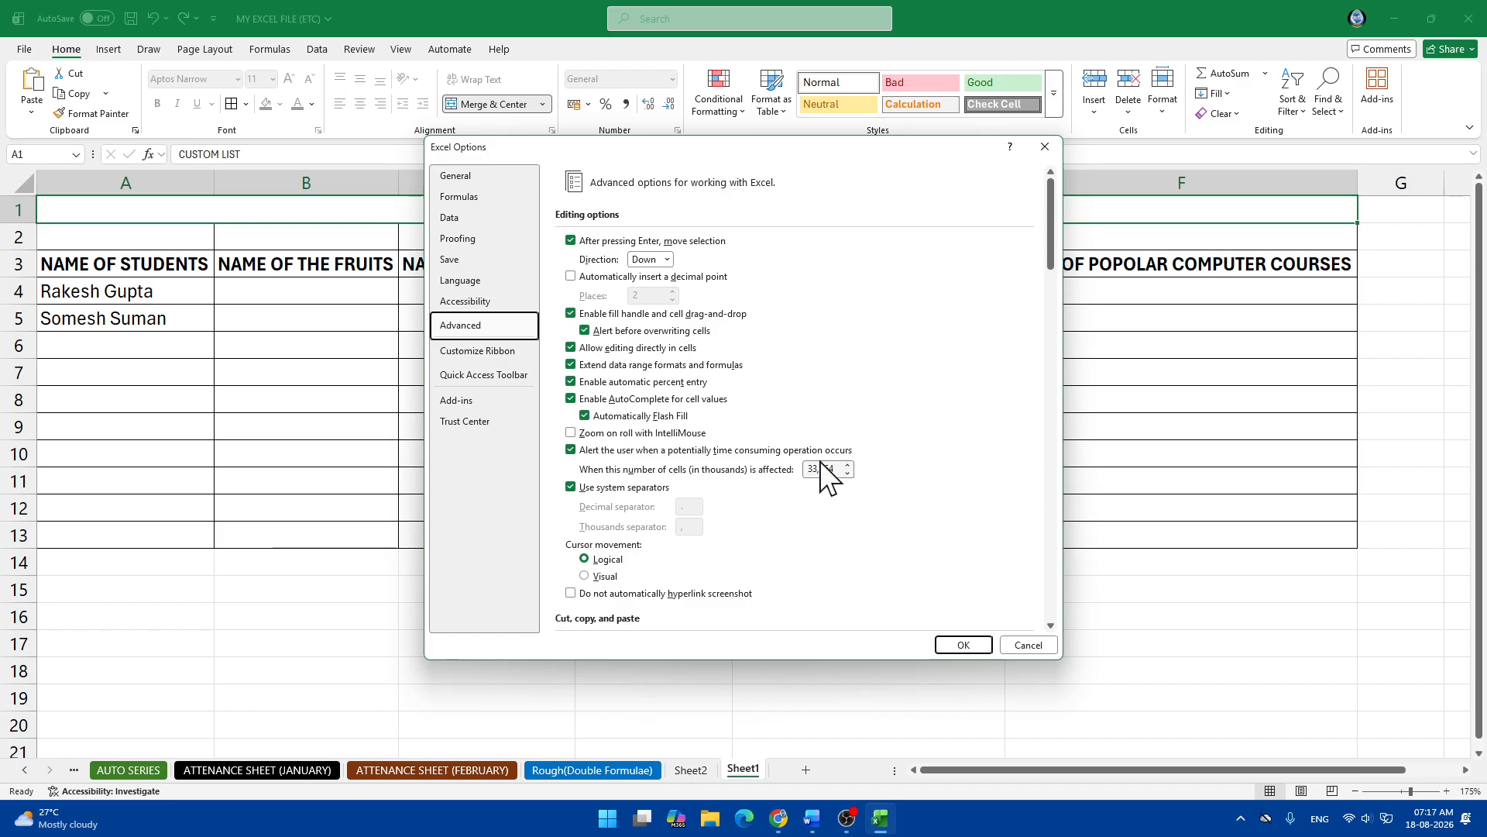
Auto-fill A4:A13 from A4:A5 with the custom-list student names, undoing any overshoot.
{"action": "left_click", "coordinate": [962, 643]}
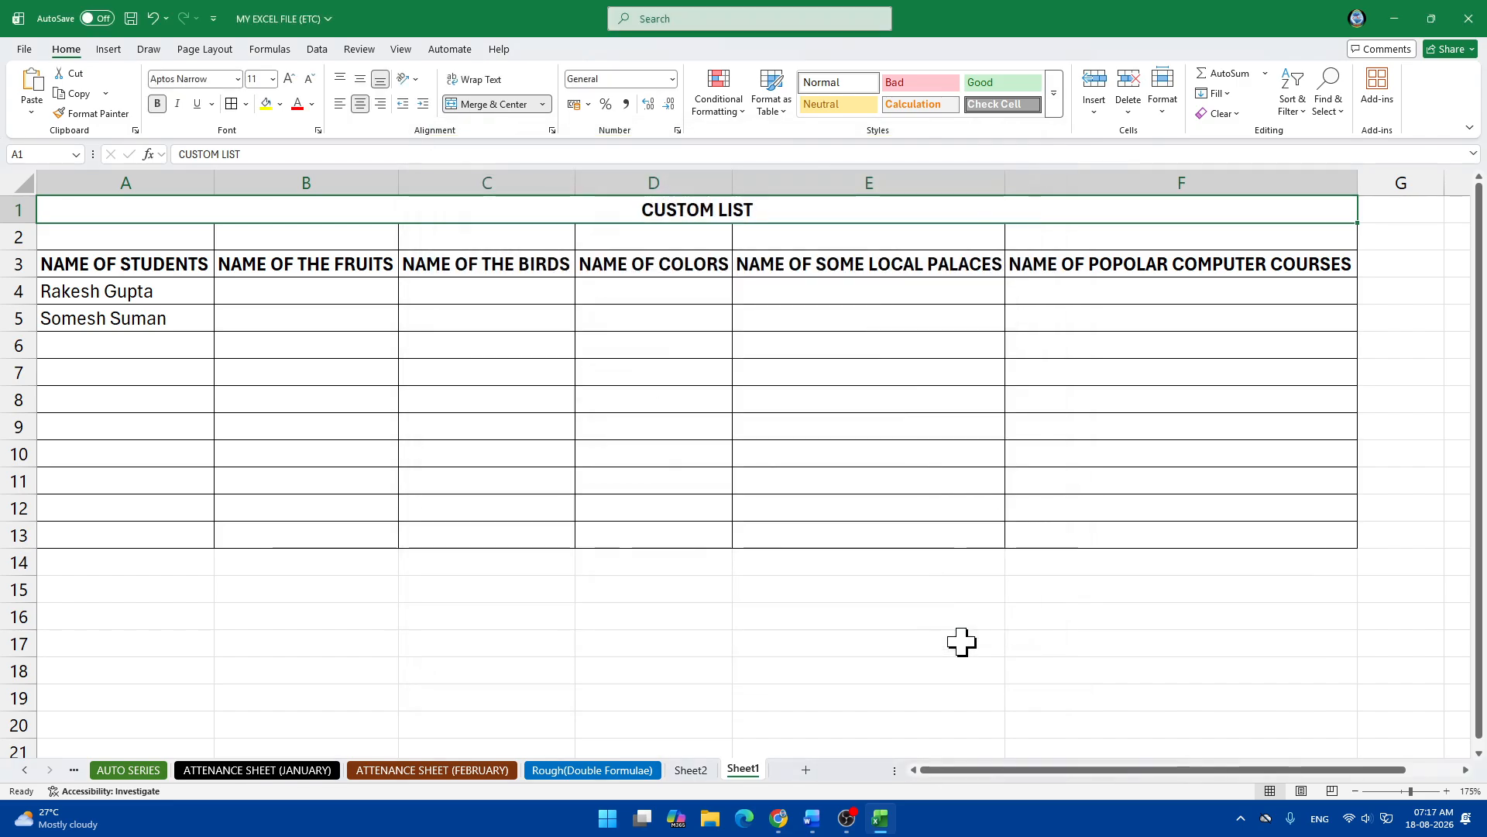
{"action": "left_click_drag", "start_coordinate": [134, 297], "coordinate": [219, 545]}
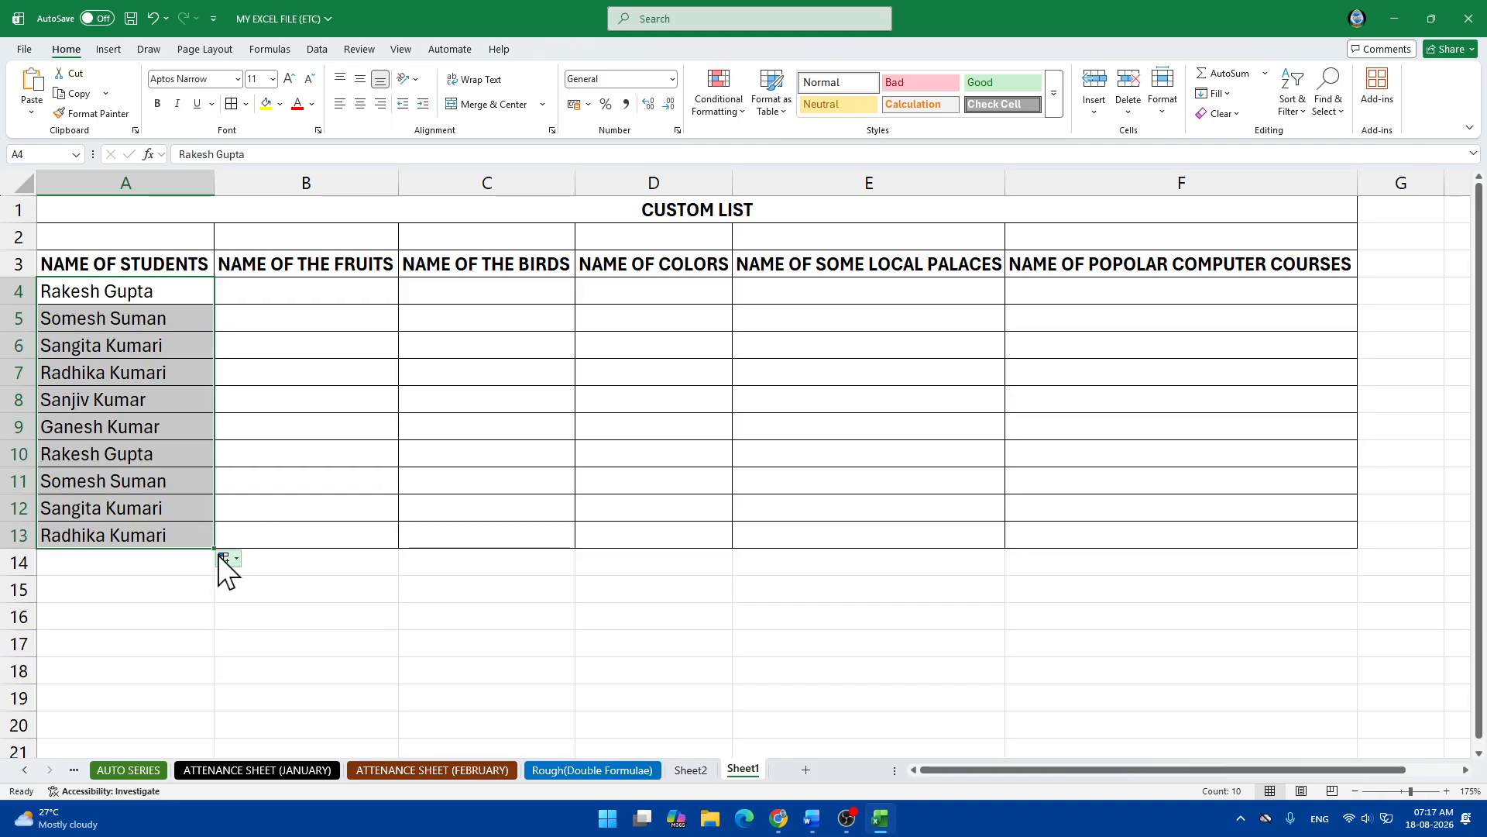
{"action": "left_click_drag", "start_coordinate": [214, 548], "coordinate": [214, 709]}
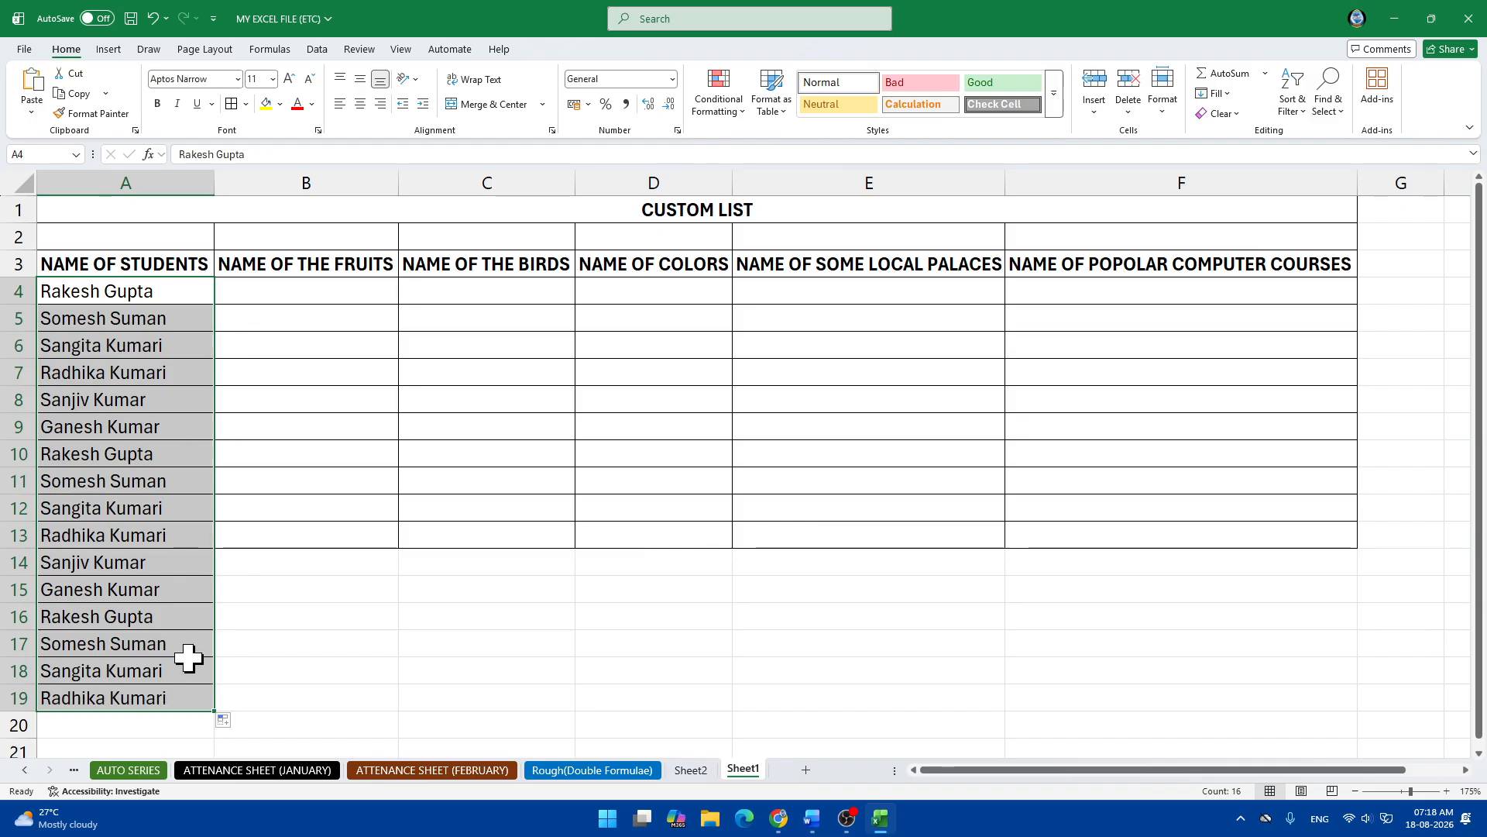
{"action": "key", "text": "ctrl+z"}
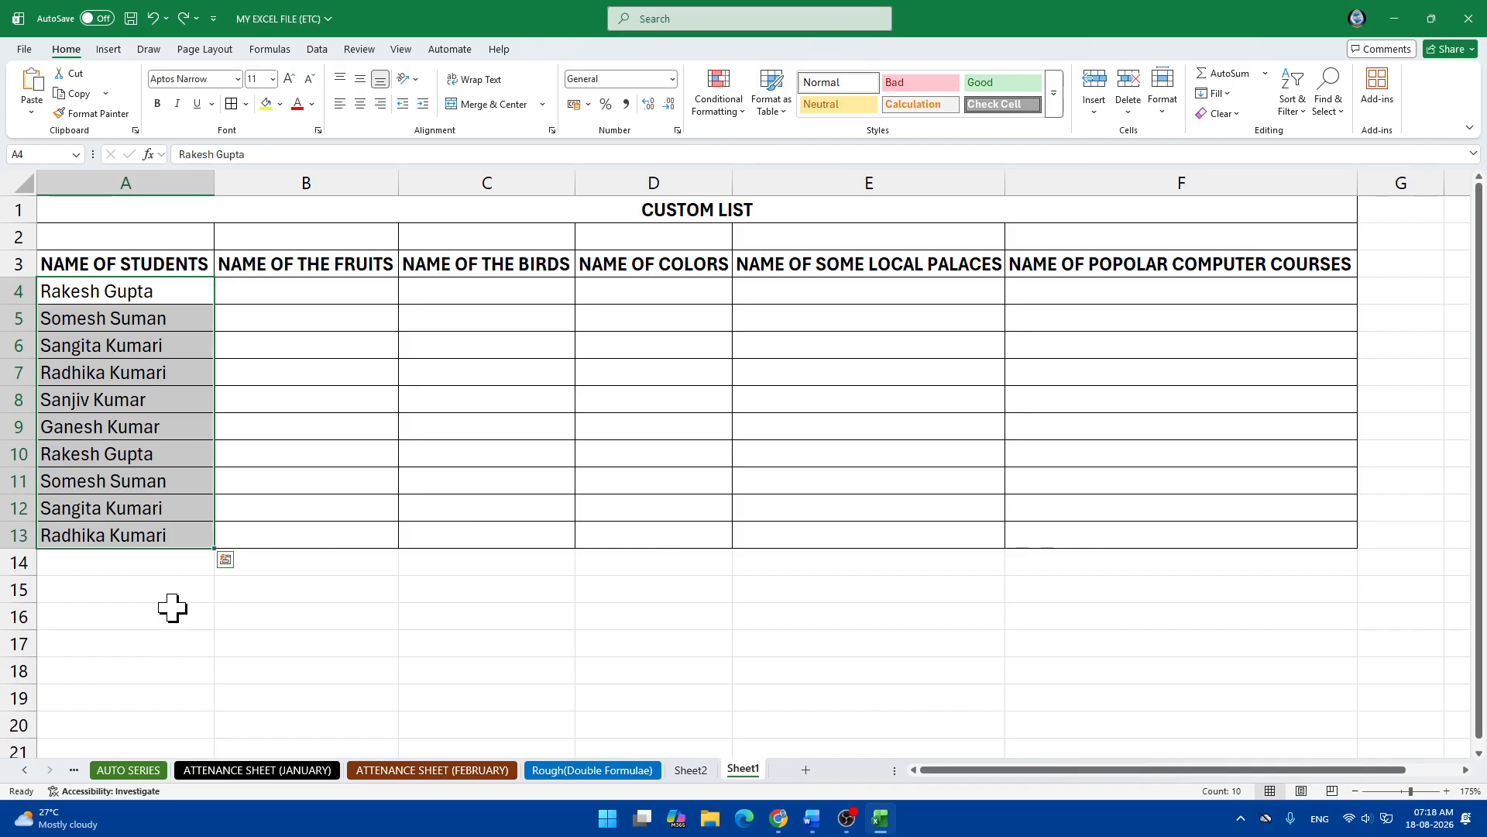
{"action": "left_click", "coordinate": [173, 612]}
{"action": "left_click", "coordinate": [318, 293]}
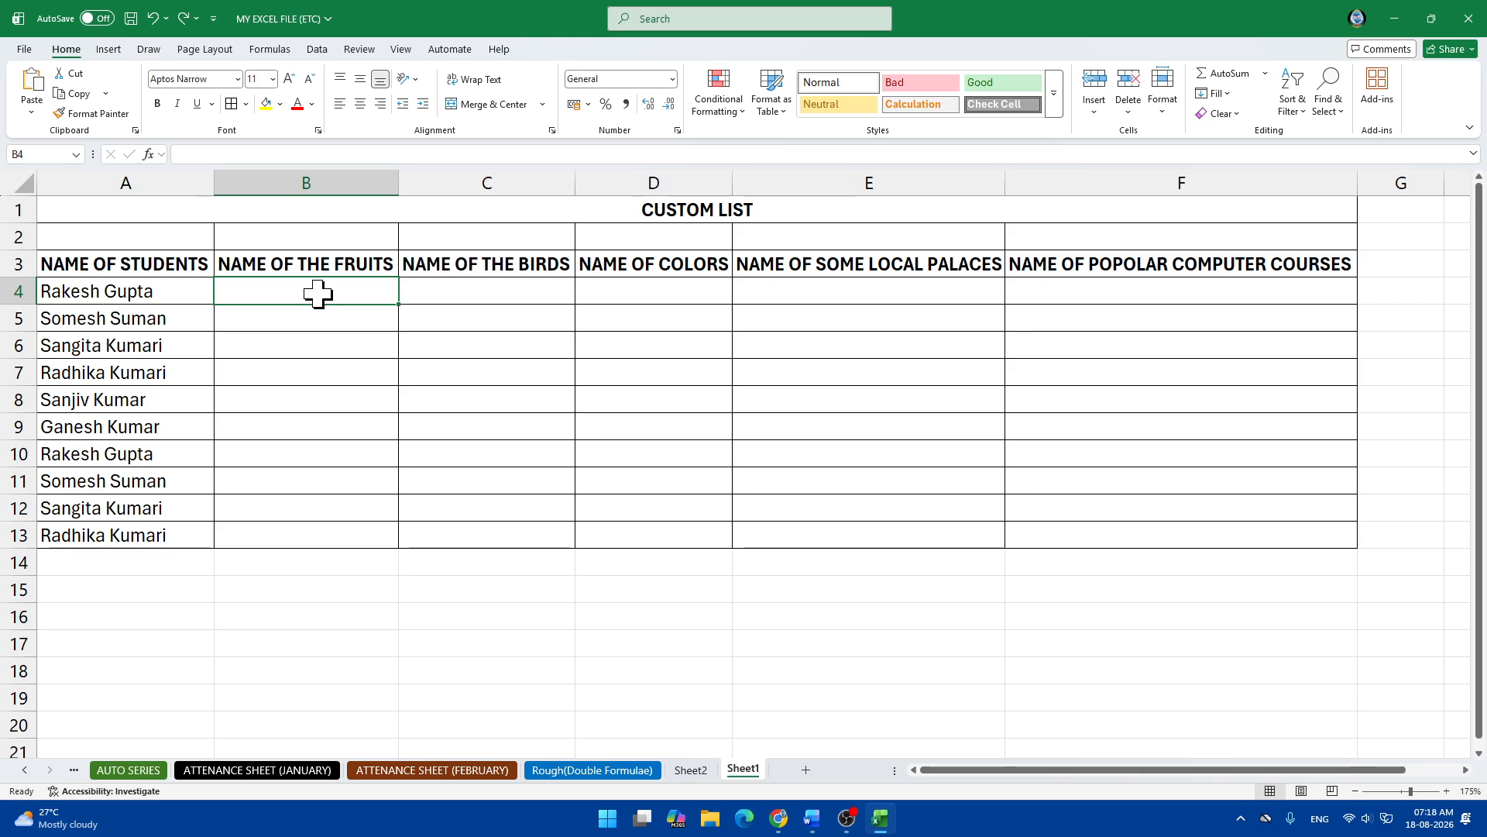
Reopen Edit Custom Lists from Options > Advanced with an empty List entries box for the fruits.
{"action": "left_click", "coordinate": [24, 48]}
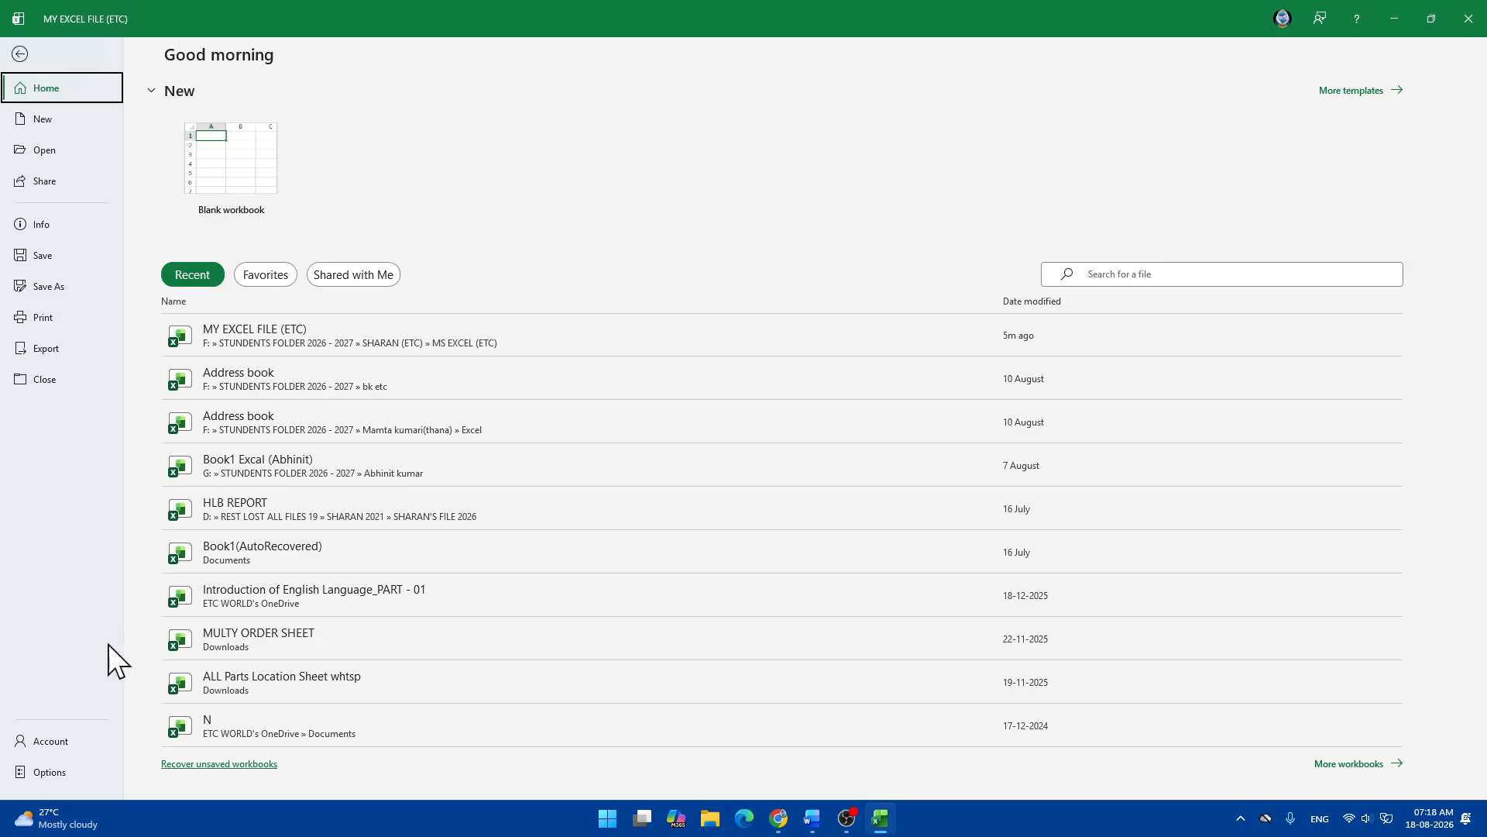
{"action": "left_click", "coordinate": [51, 770]}
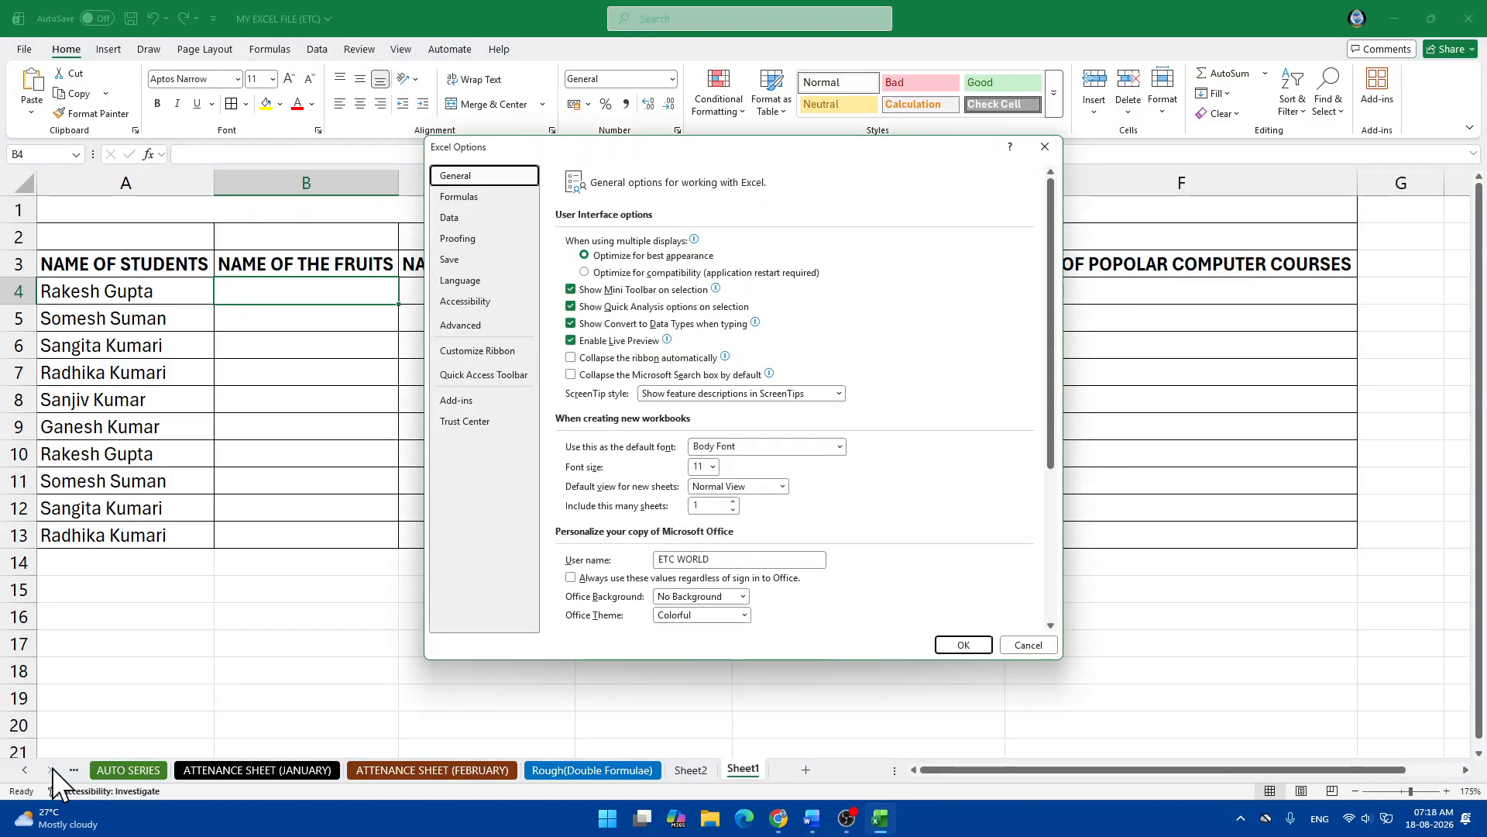
{"action": "left_click", "coordinate": [463, 326]}
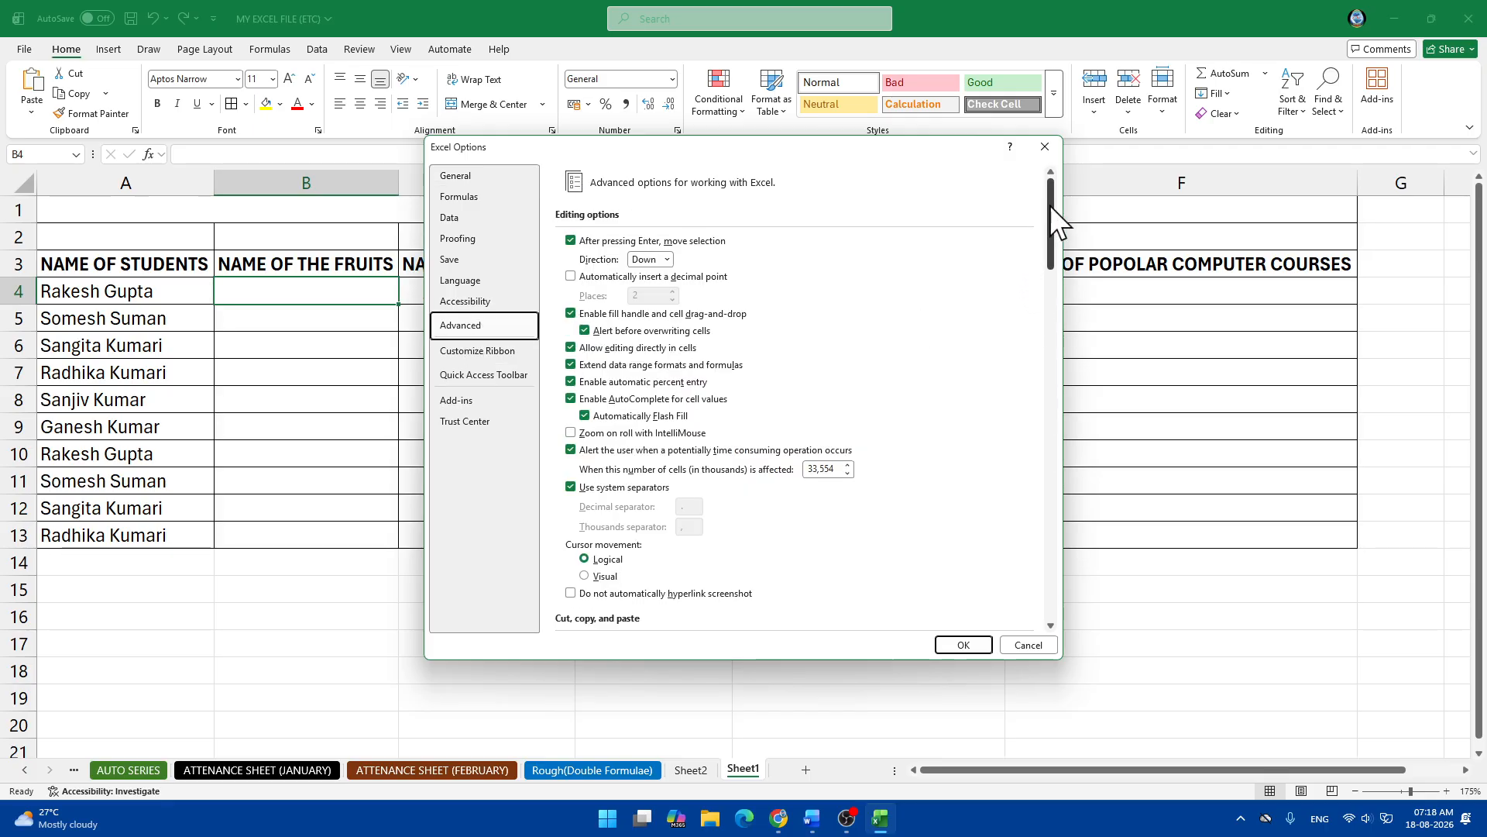
{"action": "scroll", "coordinate": [1053, 211], "scroll_direction": "down", "scroll_amount": 1}
{"action": "left_click_drag", "start_coordinate": [1052, 210], "coordinate": [1044, 569]}
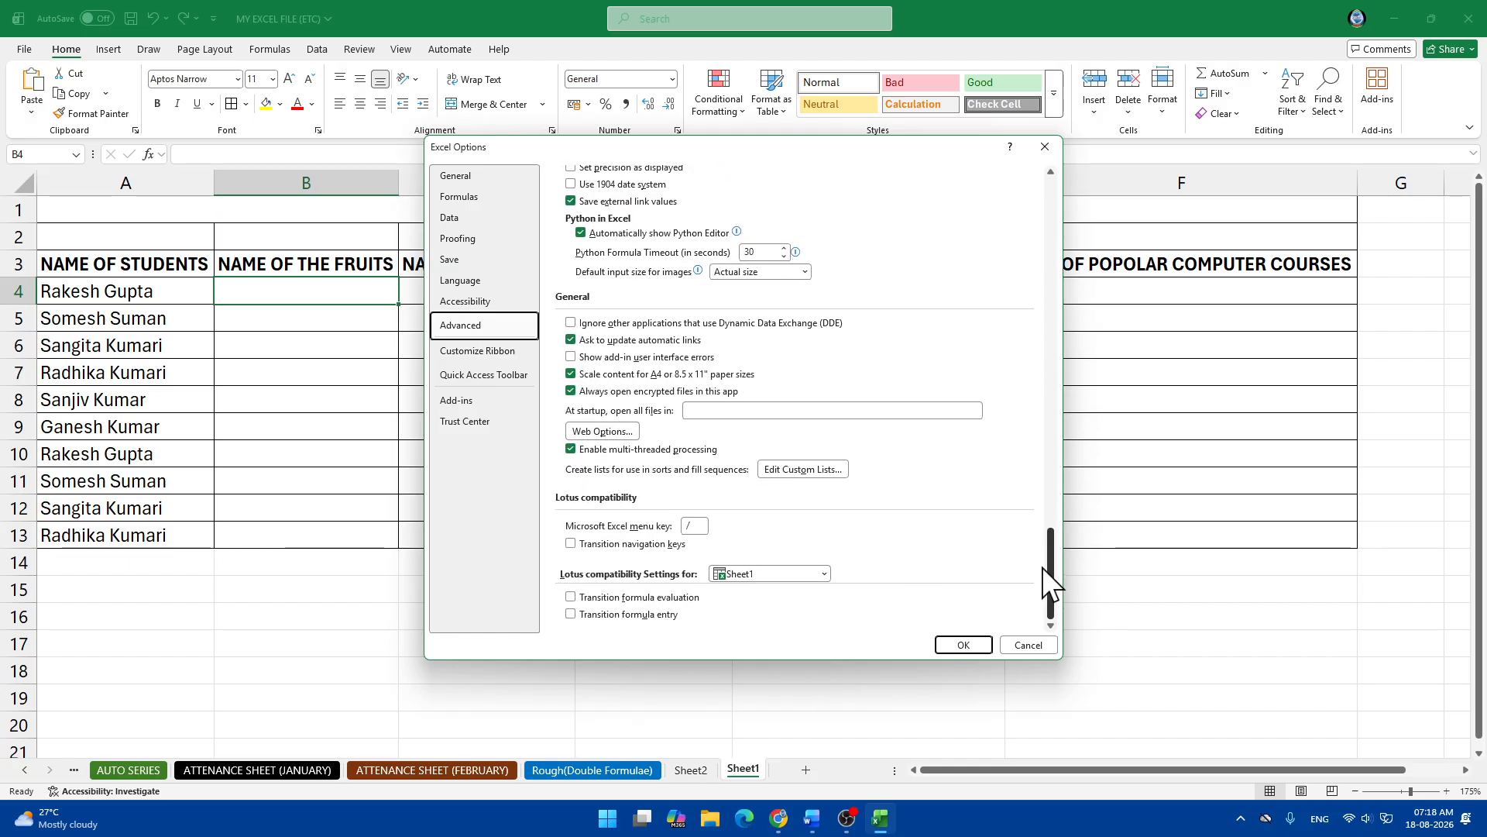
{"action": "left_click", "coordinate": [803, 469]}
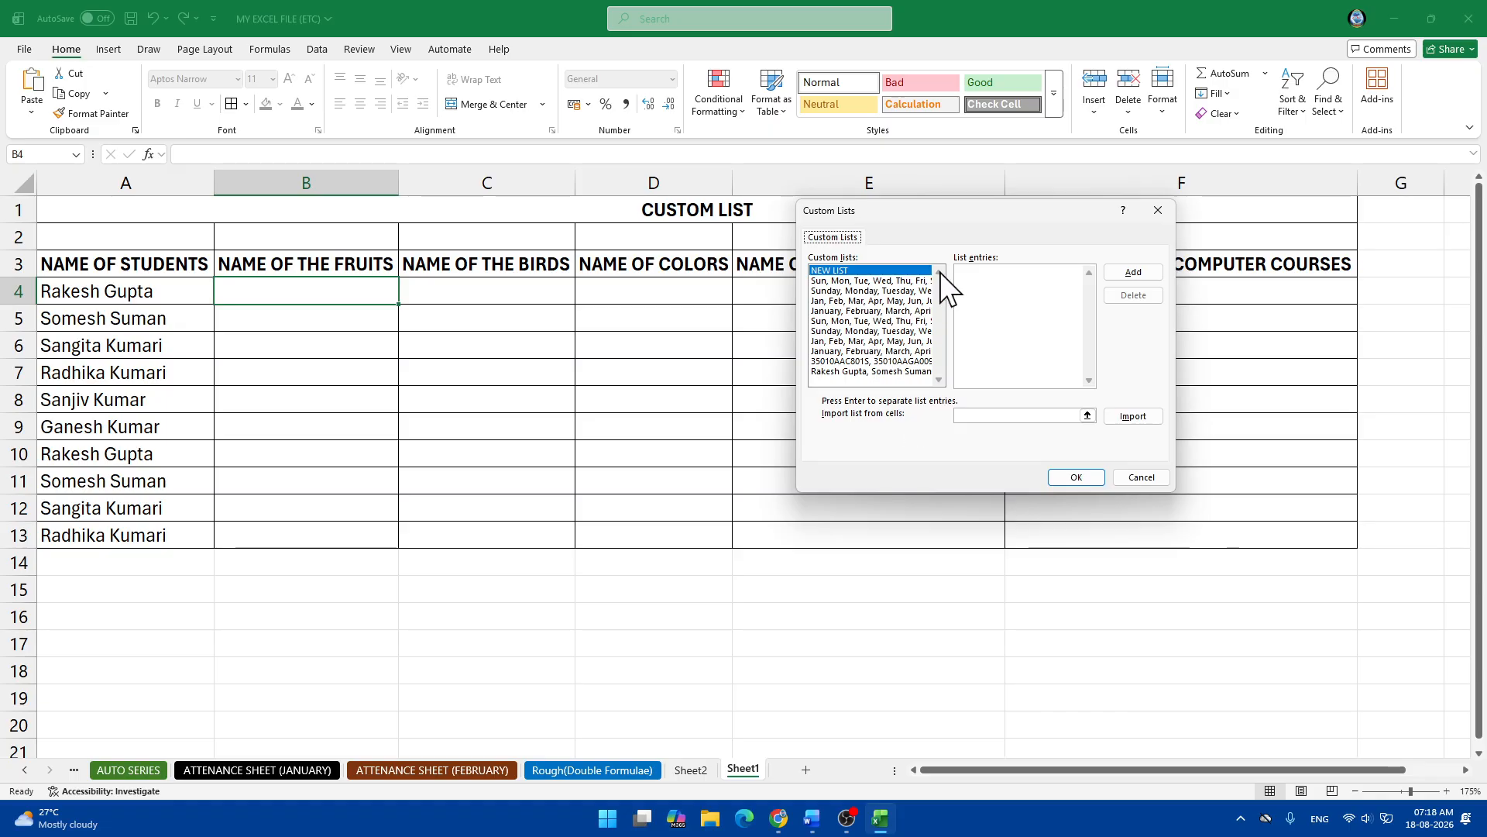
{"action": "left_click_drag", "start_coordinate": [984, 210], "coordinate": [561, 177]}
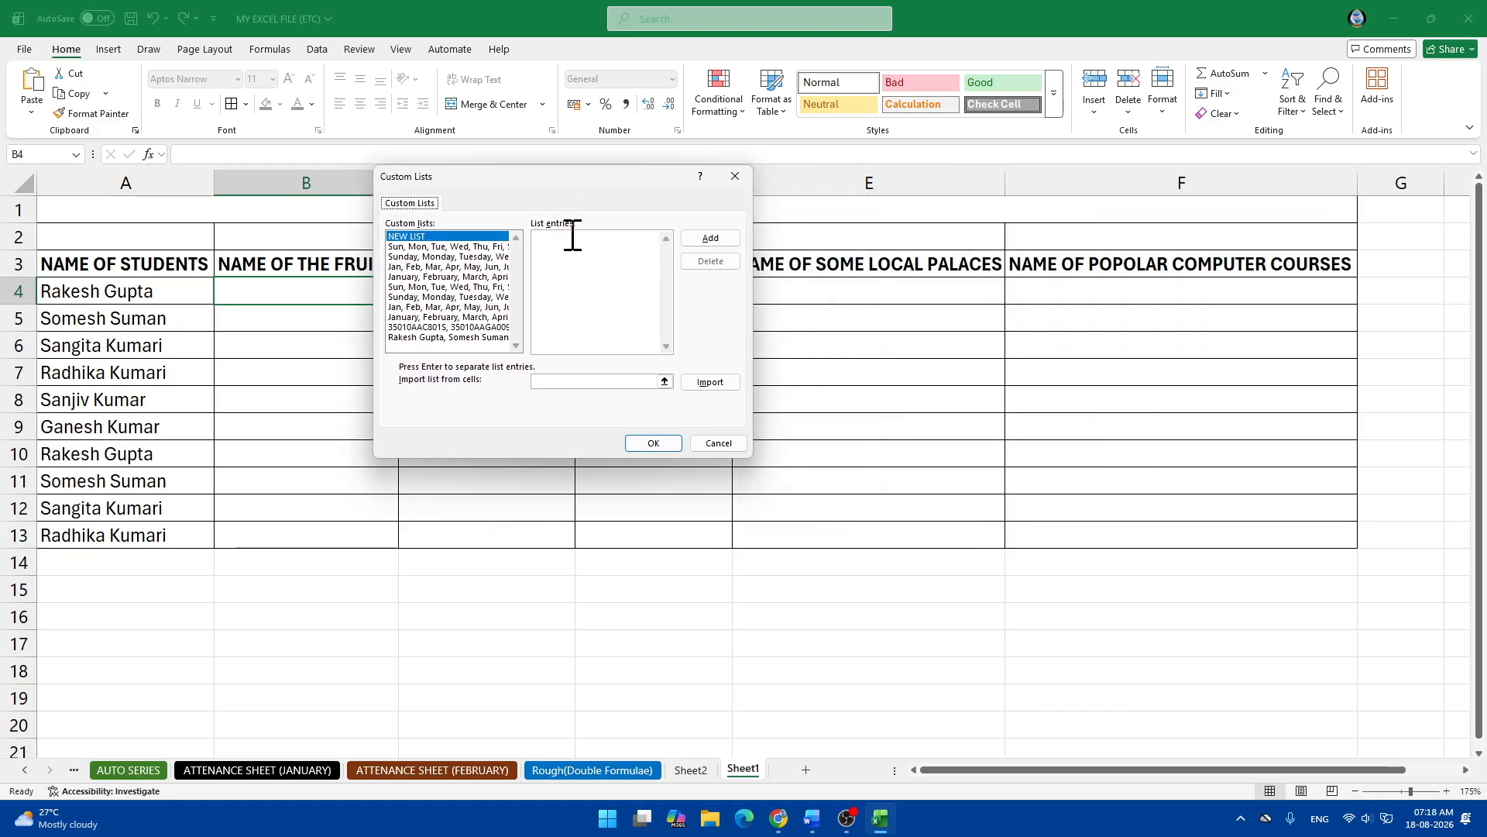
{"action": "left_click", "coordinate": [575, 312]}
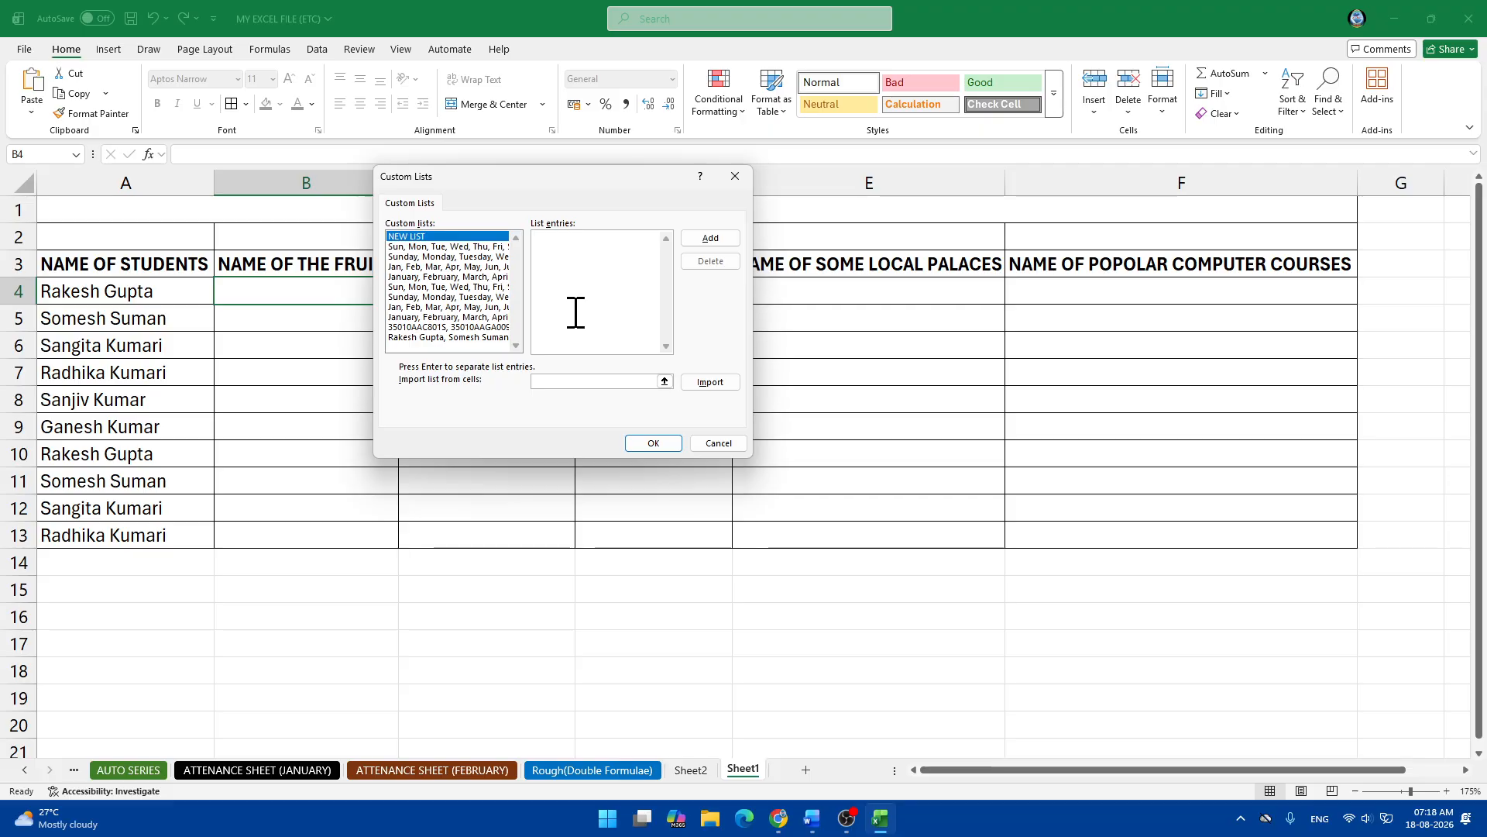
{"action": "left_click_drag", "start_coordinate": [811, 272], "coordinate": [696, 243]}
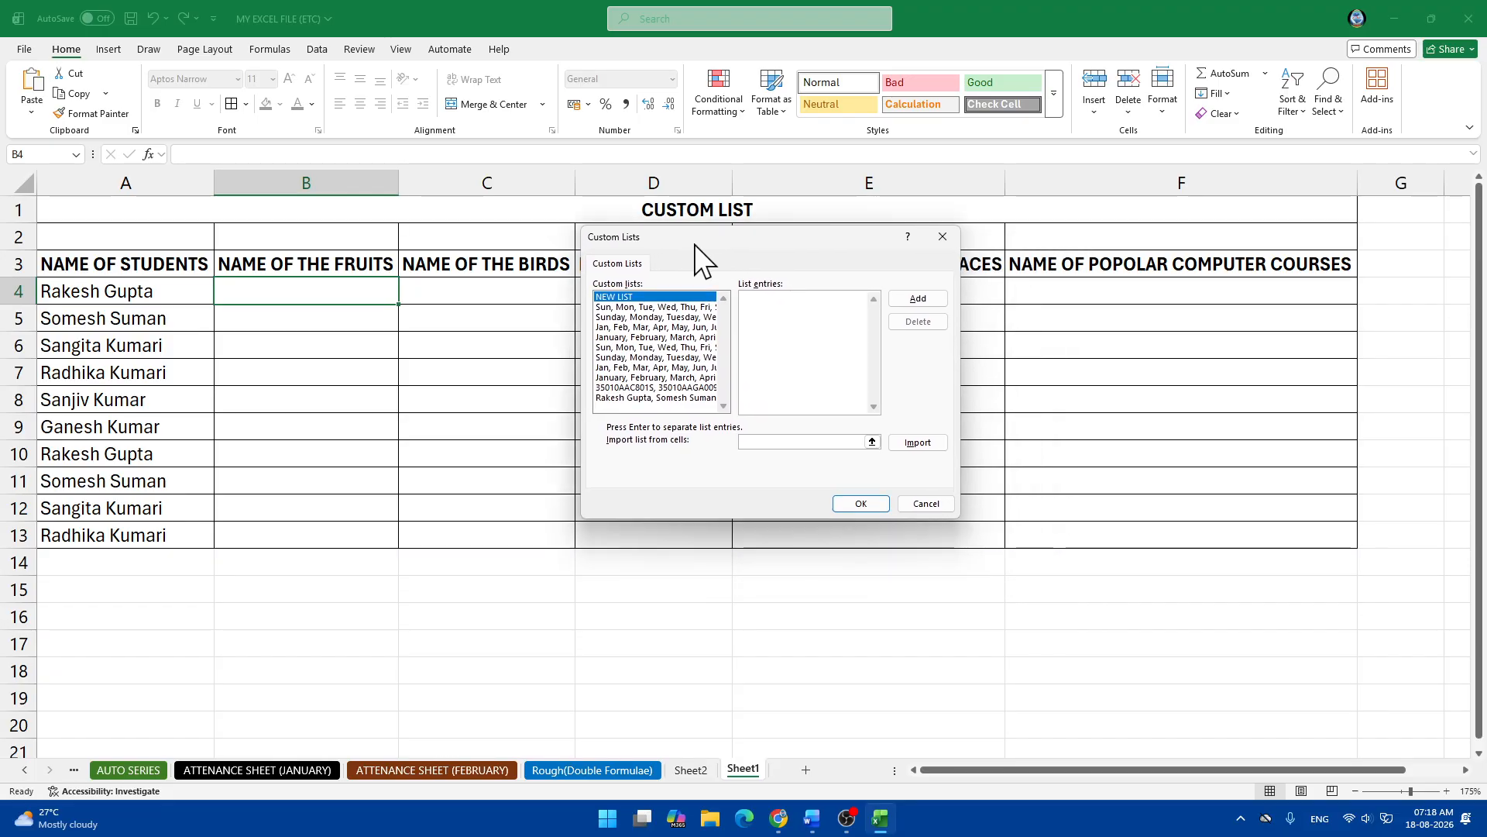
Enter Mango, Papaya, Grapes, Pomegranate, Jackfruit as list entries, add them and close the editor.
{"action": "left_click", "coordinate": [765, 308]}
{"action": "type", "text": "man"}
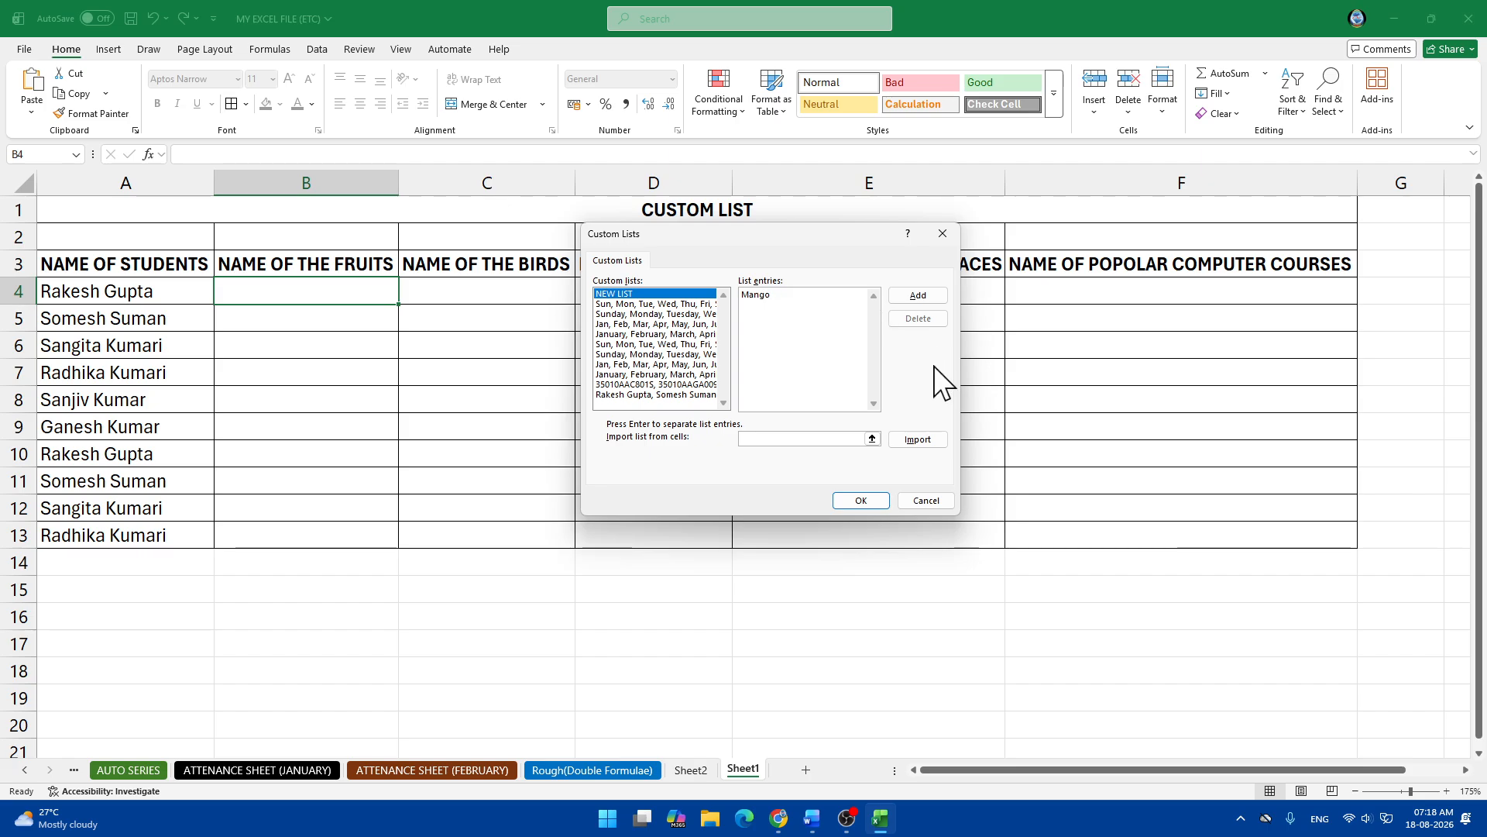
{"action": "type", "text": ", "}
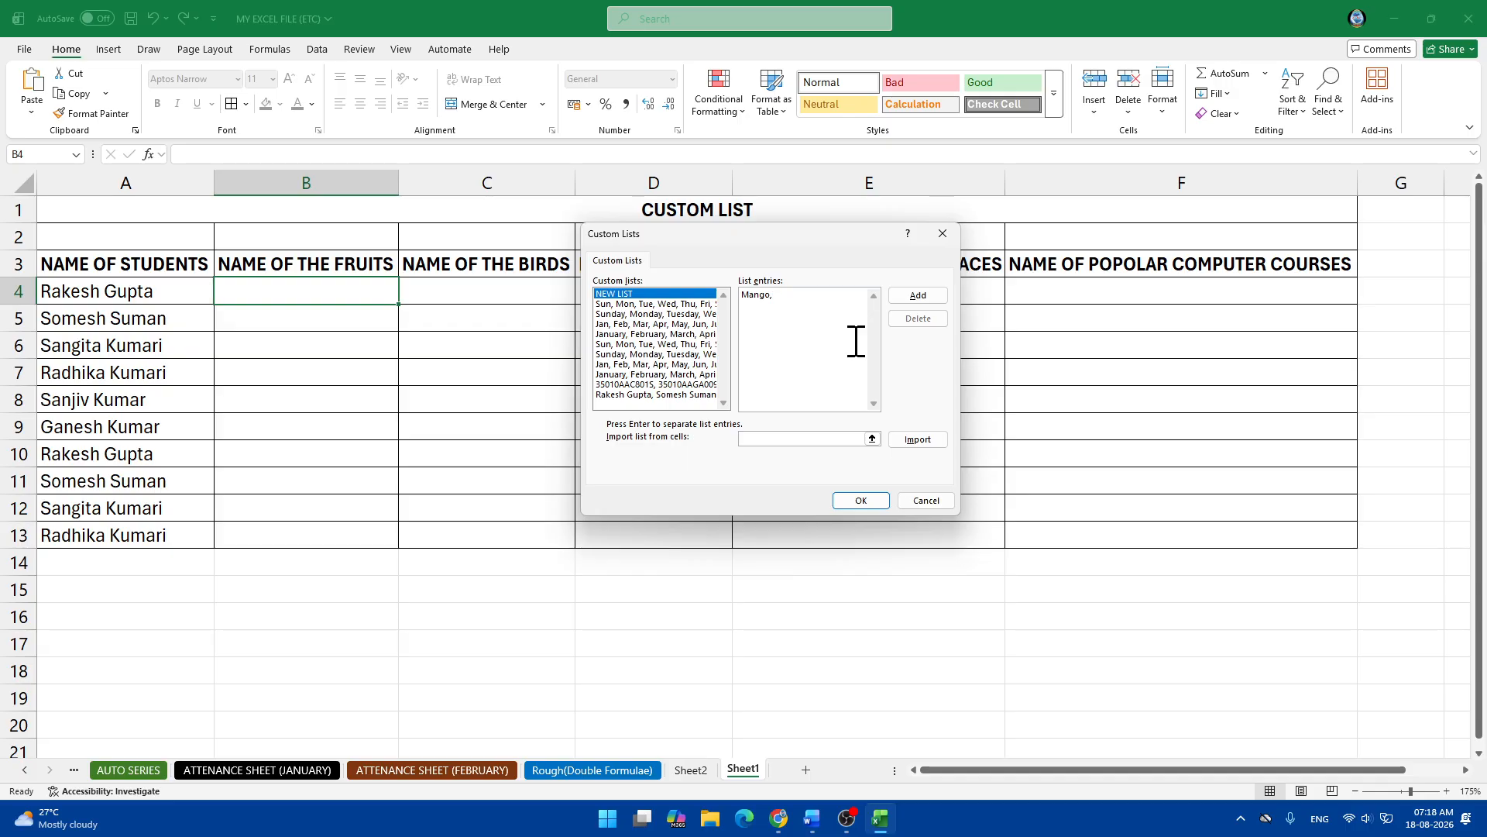
{"action": "type", "text": "Papa"}
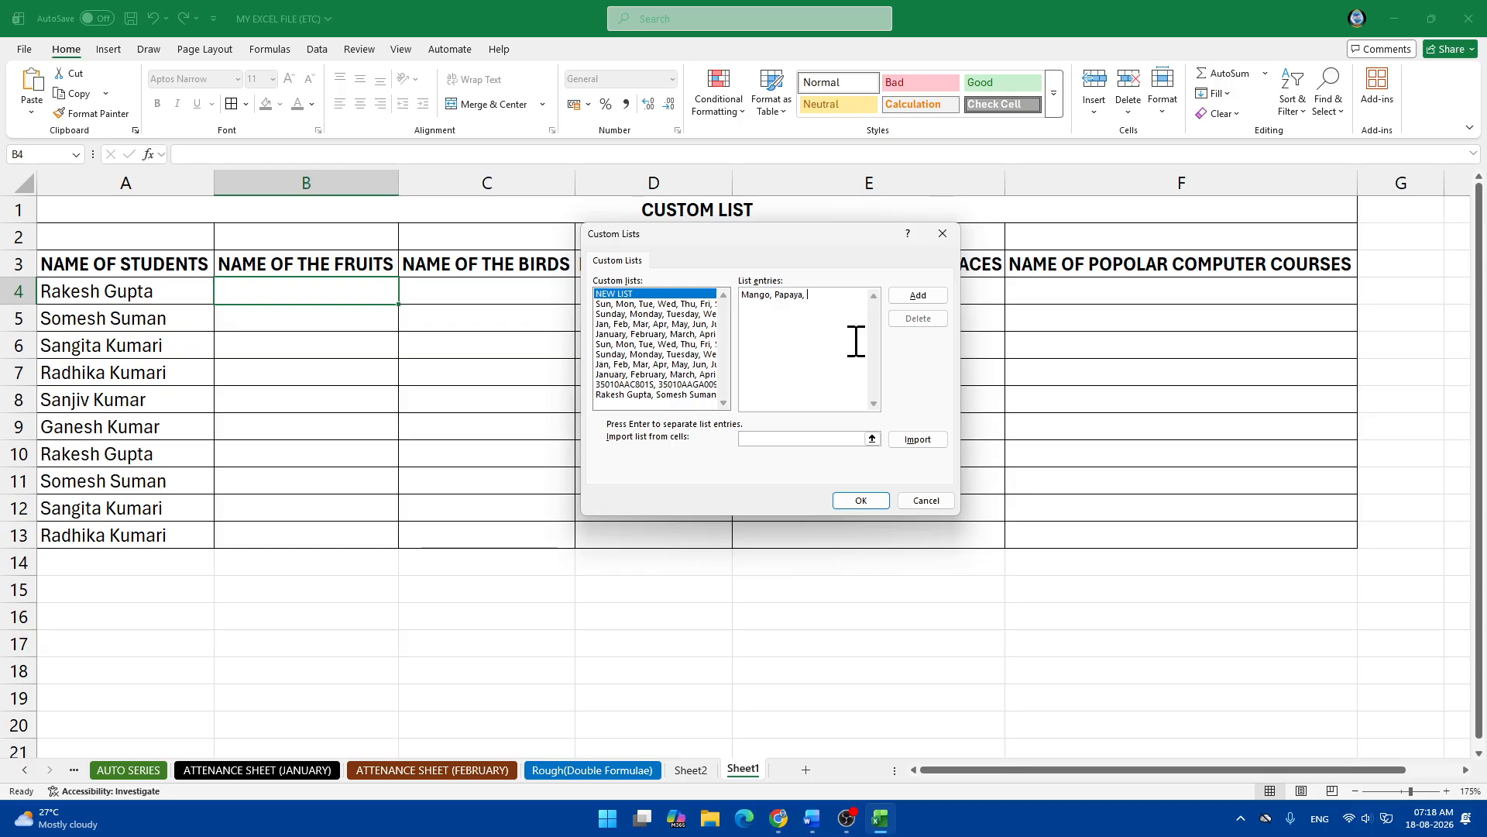
{"action": "type", "text": "ya, Grapes, Pomegranate, jac"}
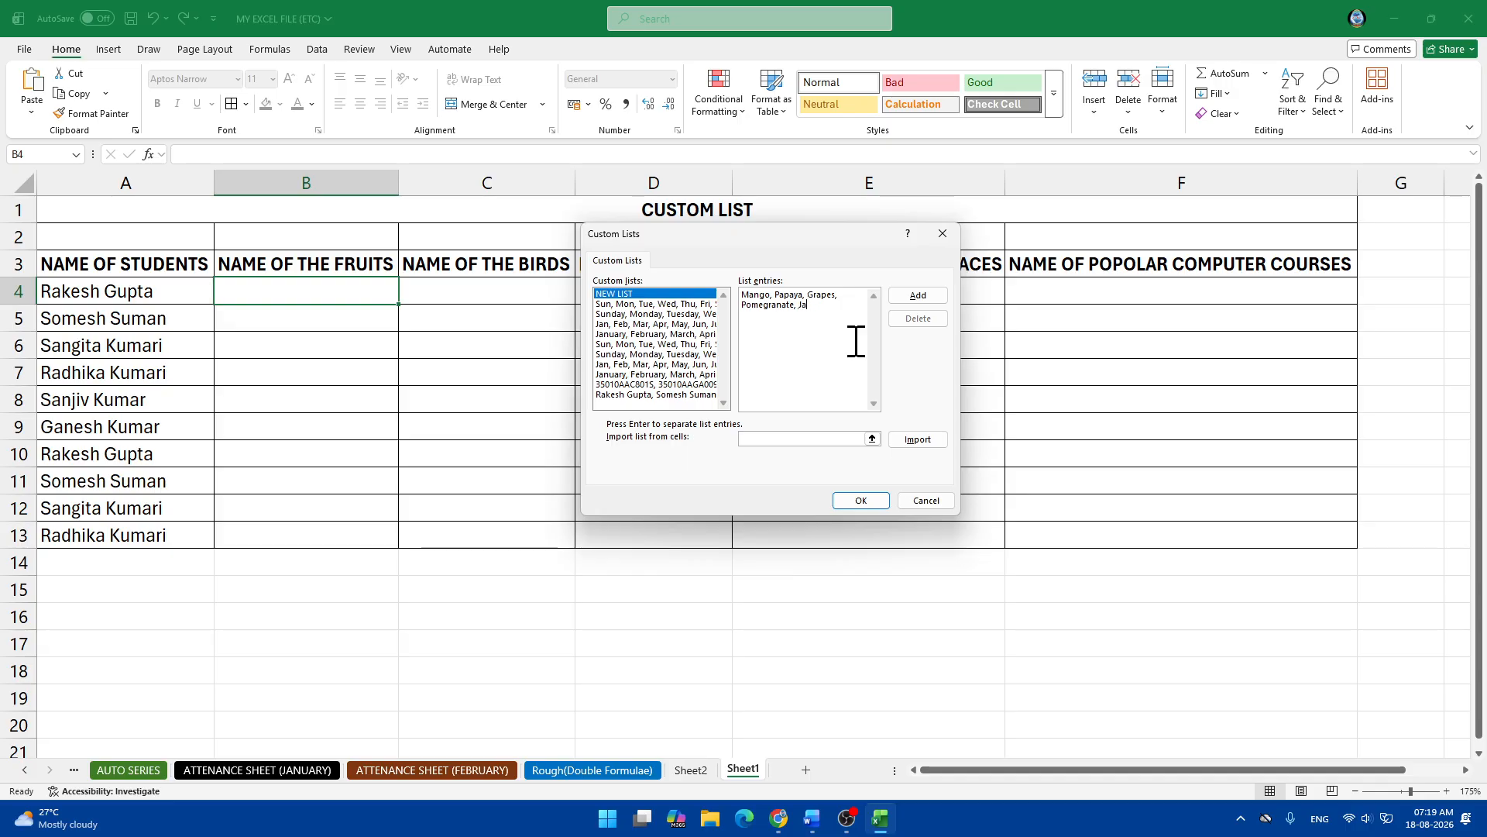
{"action": "type", "text": "kfruit"}
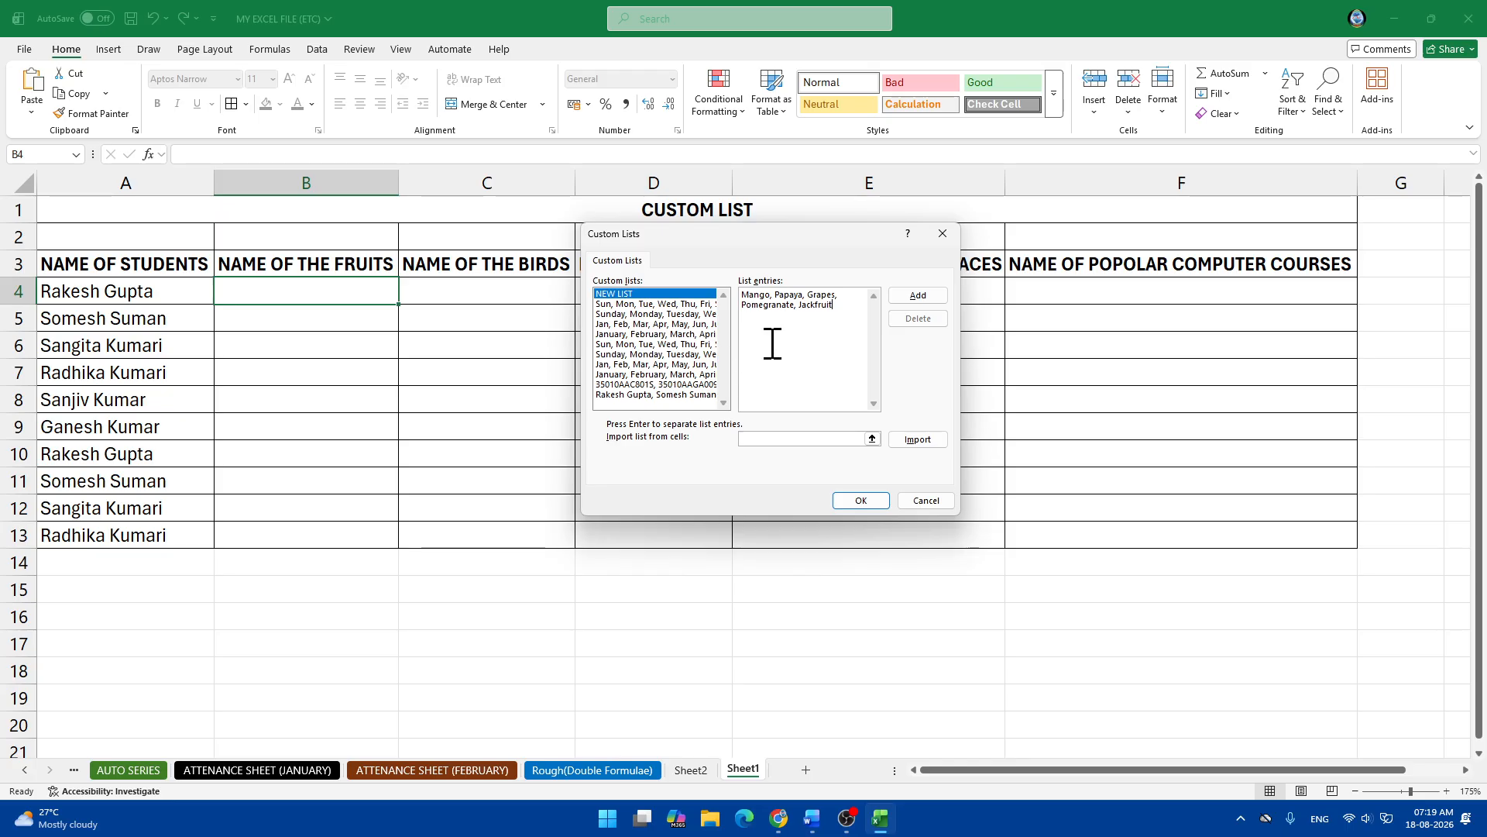
{"action": "left_click", "coordinate": [917, 296]}
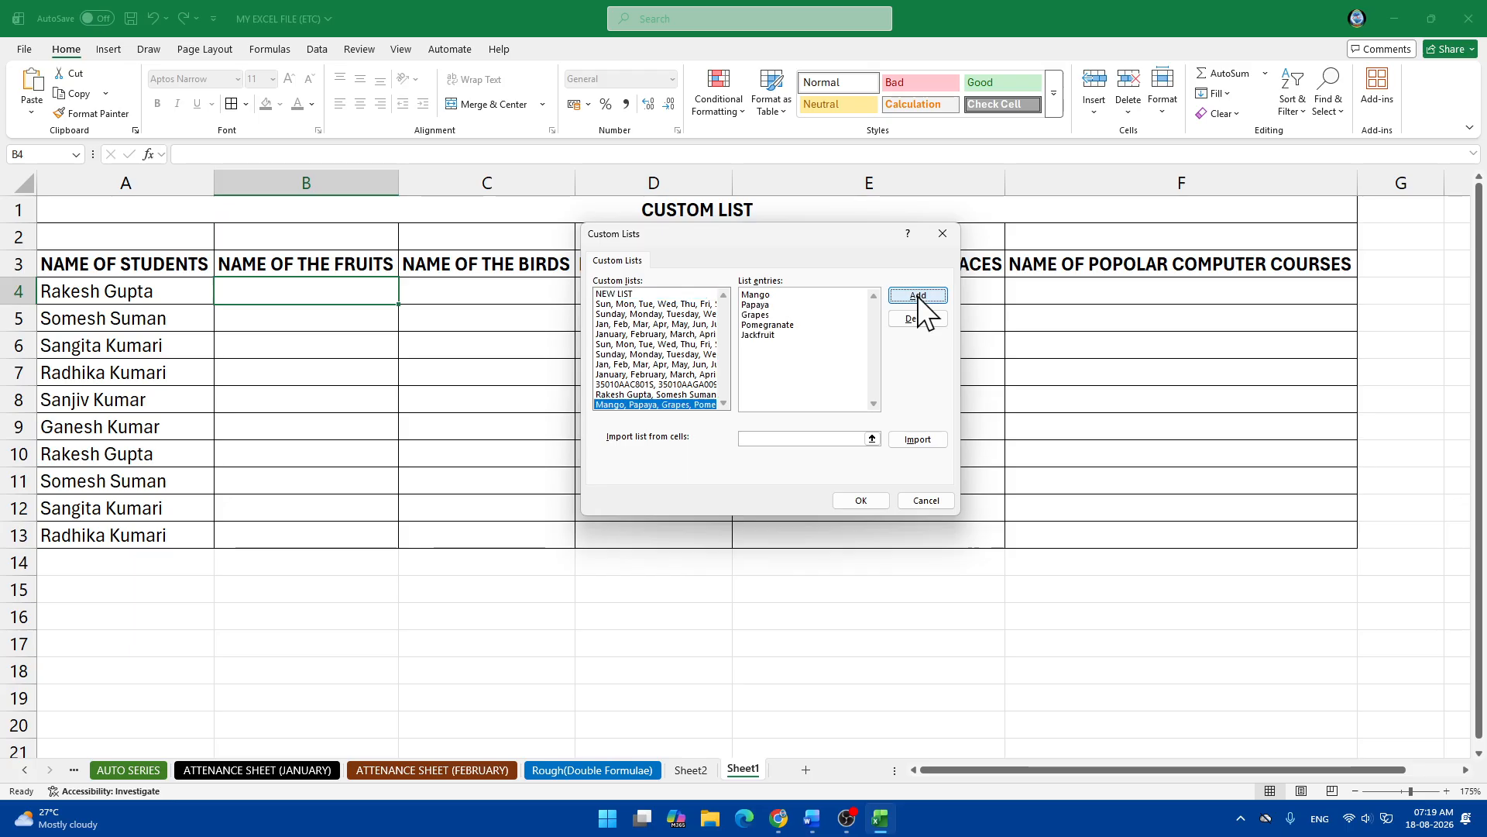
{"action": "left_click", "coordinate": [860, 500]}
Close Excel Options, enter Mango in B4 and fill the fruit list down to B13.
{"action": "left_click", "coordinate": [961, 643]}
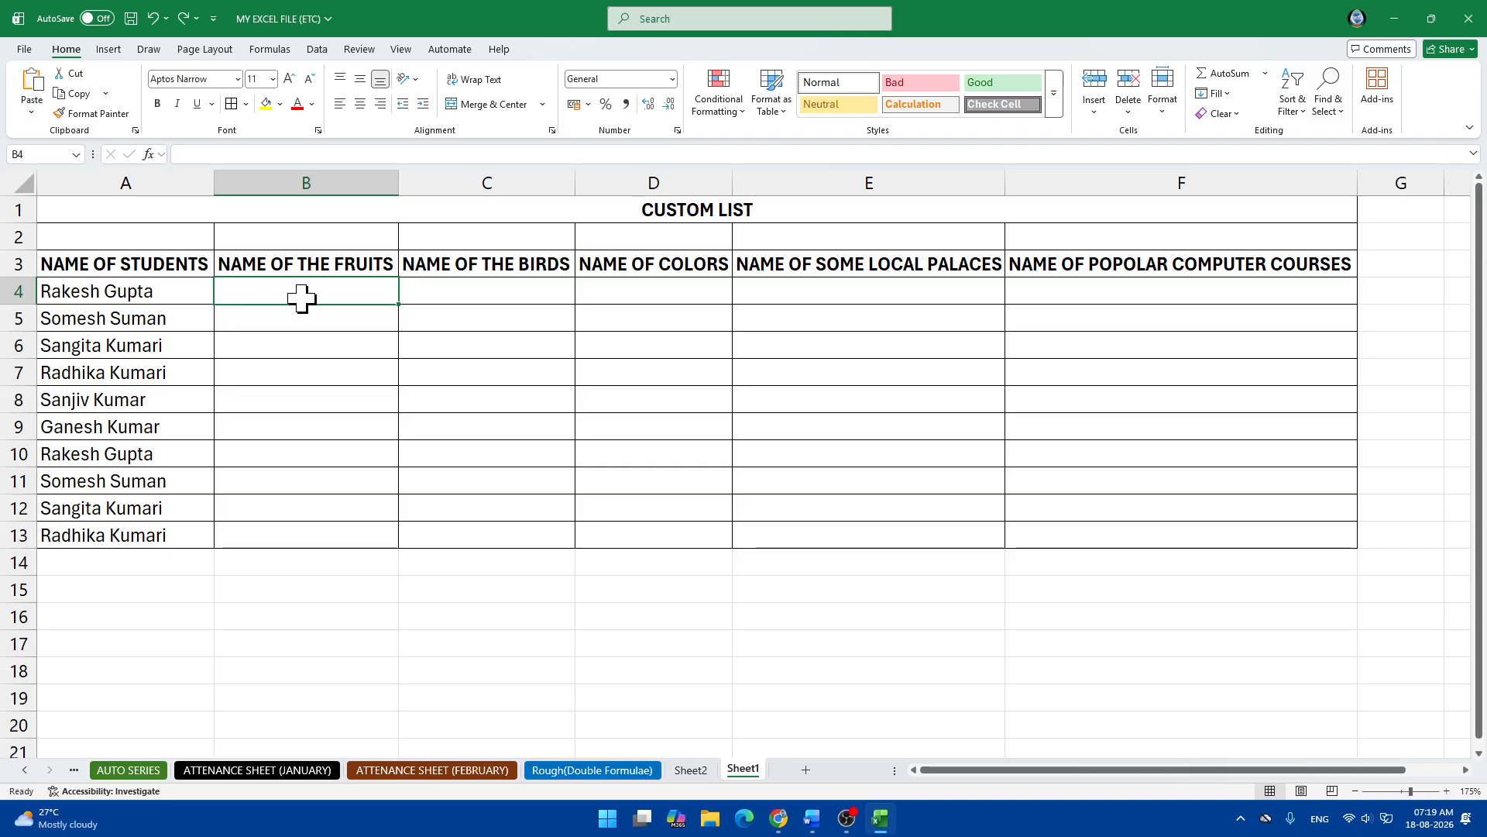
{"action": "type", "text": "man"}
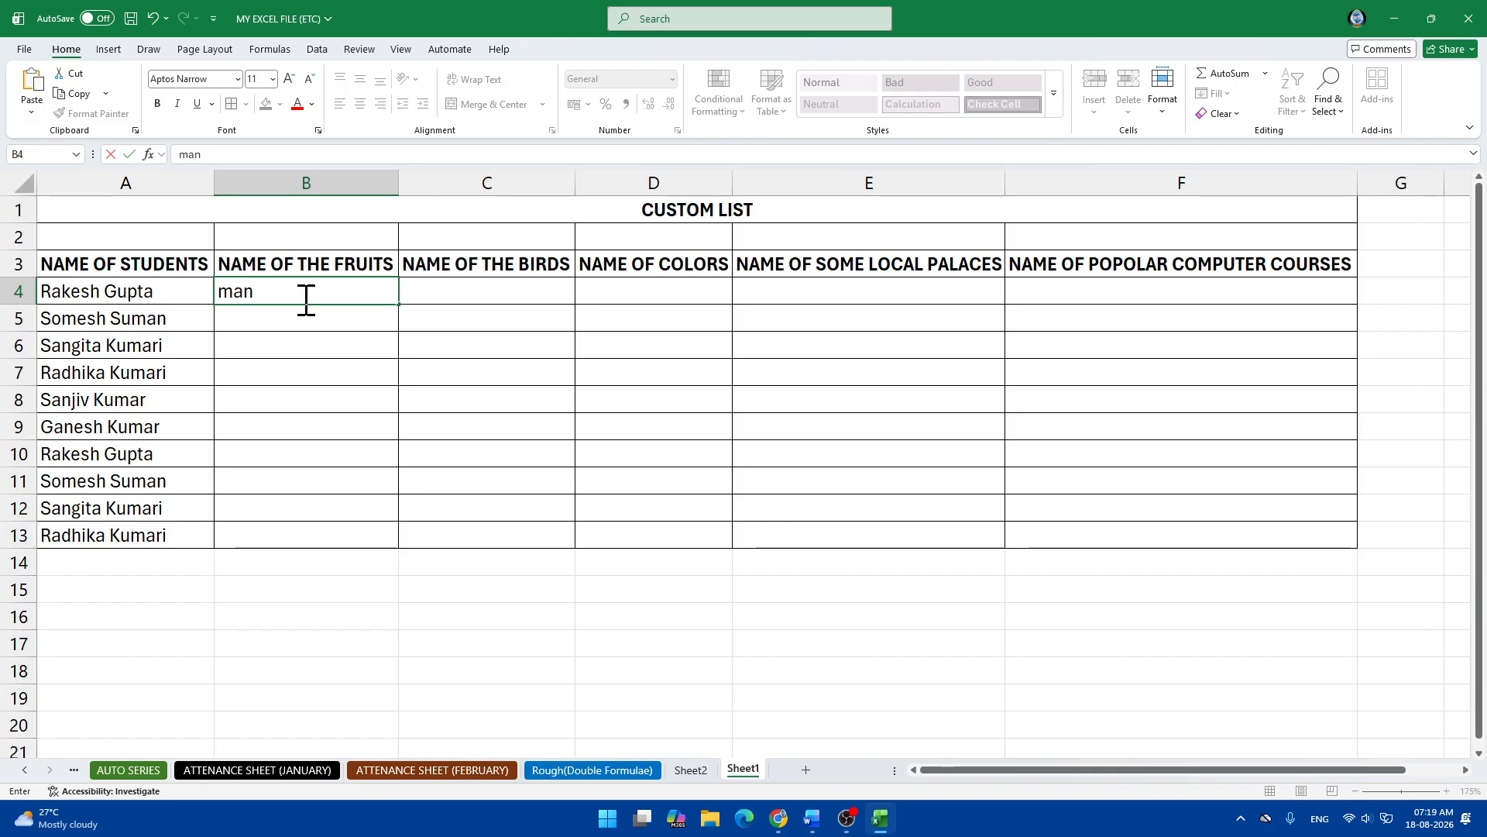
{"action": "key", "text": "BackSpace"}
{"action": "key", "text": "BackSpace"}
{"action": "key", "text": "BackSpace"}
{"action": "type", "text": "Mango"}
{"action": "key", "text": "Return"}
{"action": "left_click", "coordinate": [325, 292]}
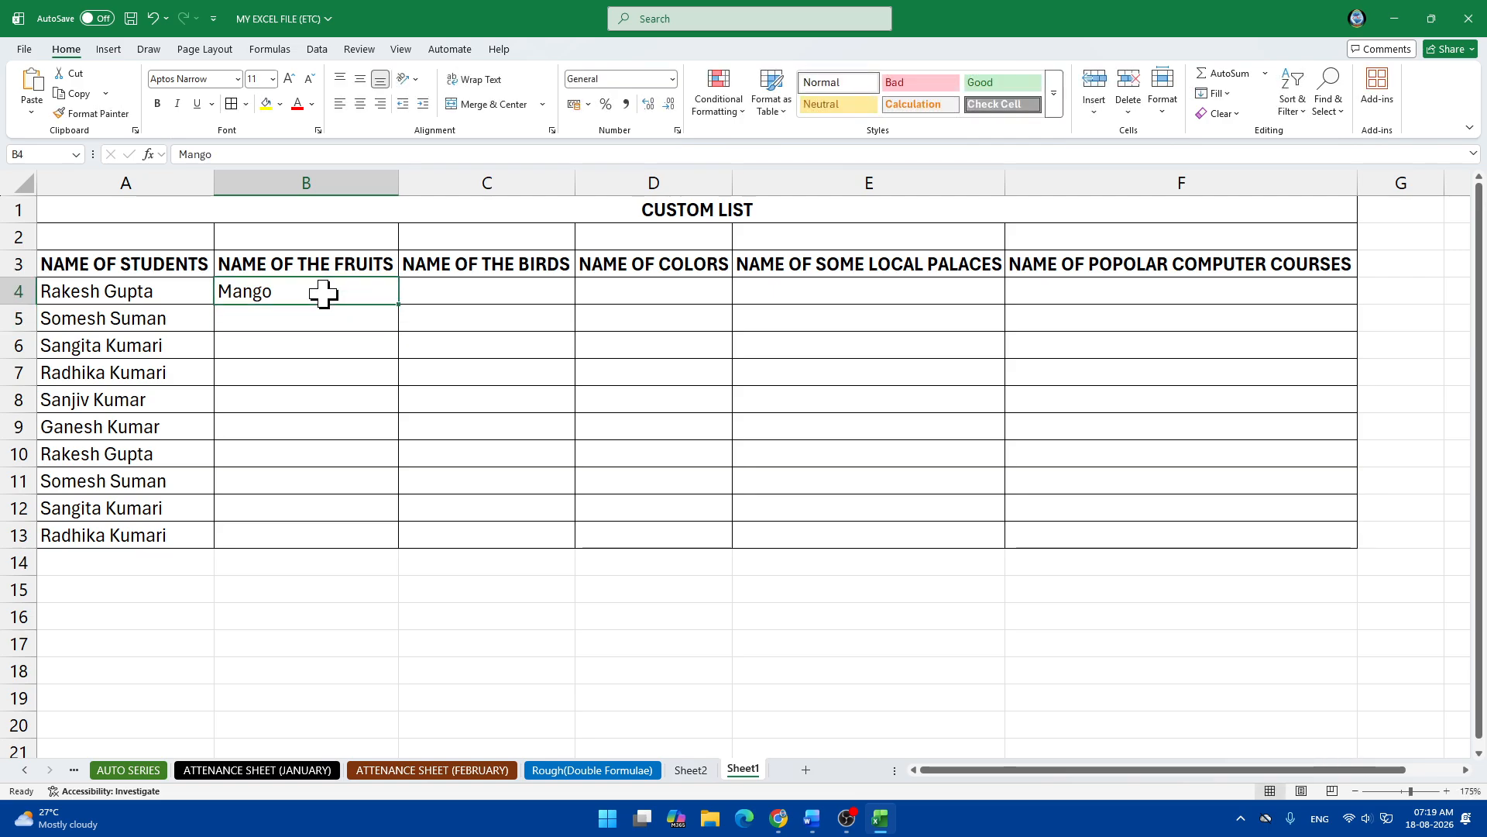
{"action": "left_click_drag", "start_coordinate": [398, 304], "coordinate": [408, 538]}
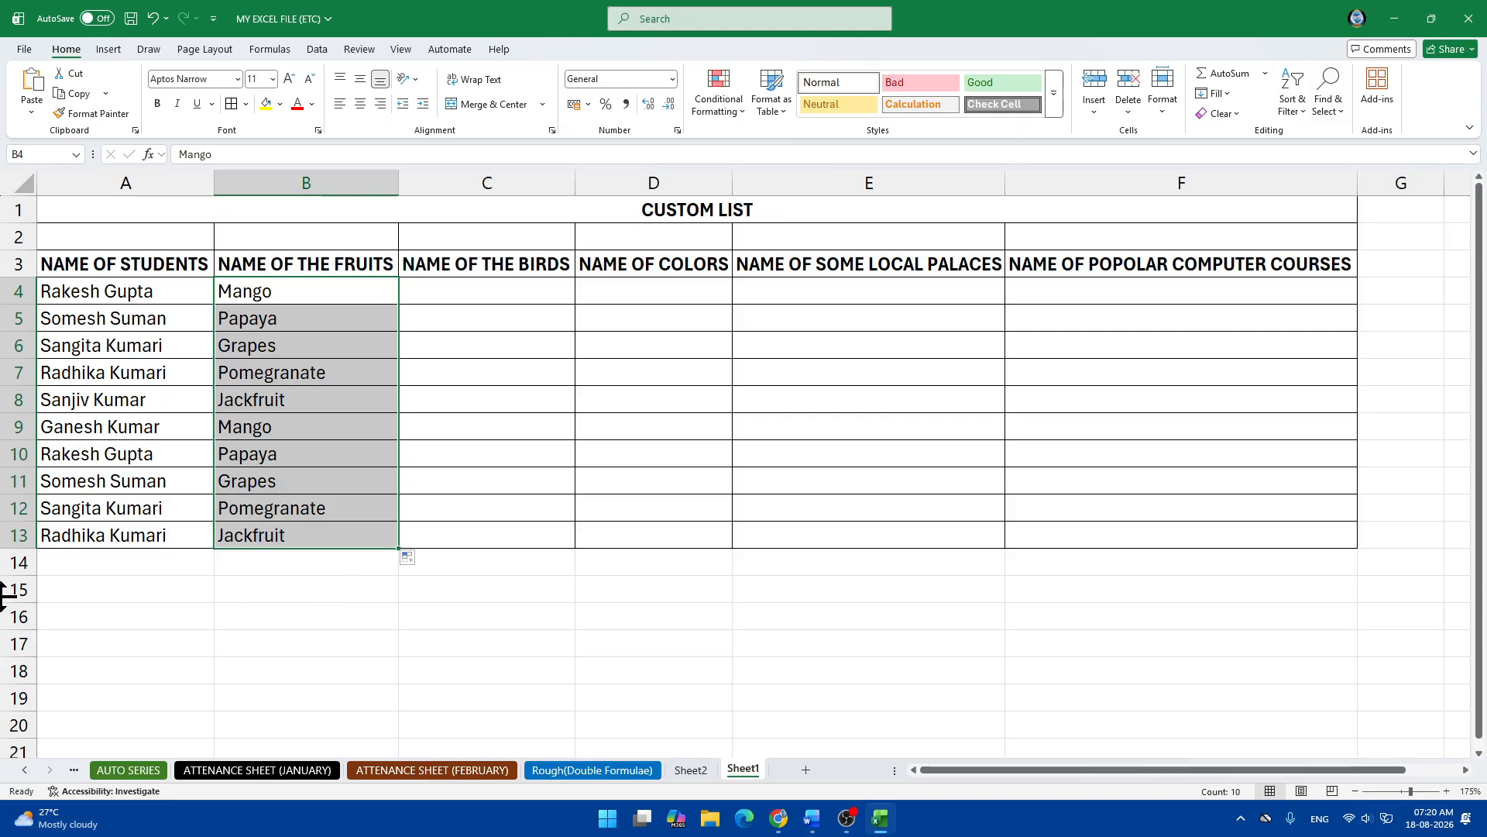
{"action": "left_click", "coordinate": [477, 292]}
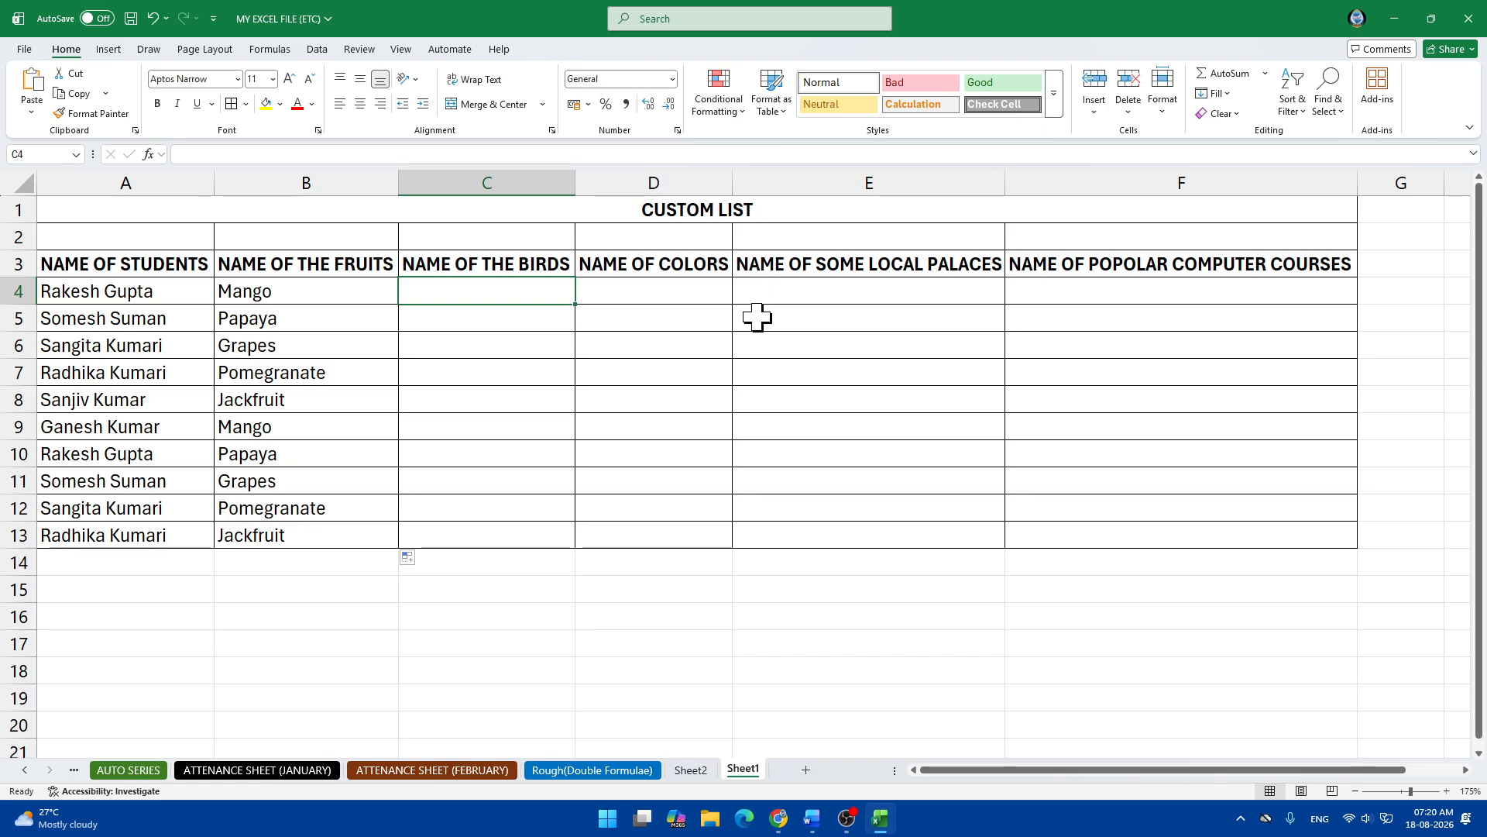
Switch to the Word notes and save the document.
{"action": "key", "text": "alt+Tab"}
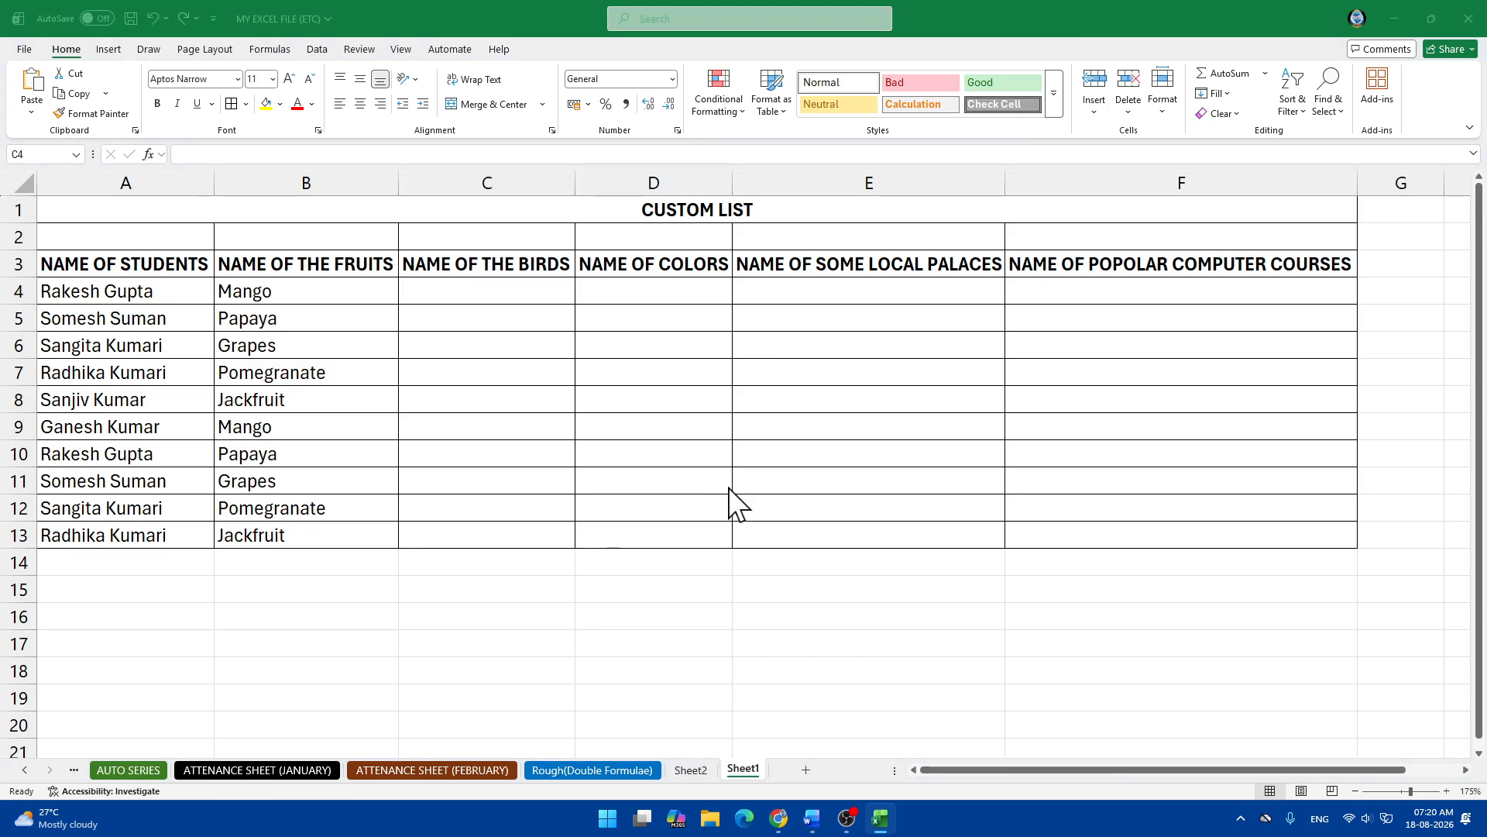
{"action": "key", "text": "F12"}
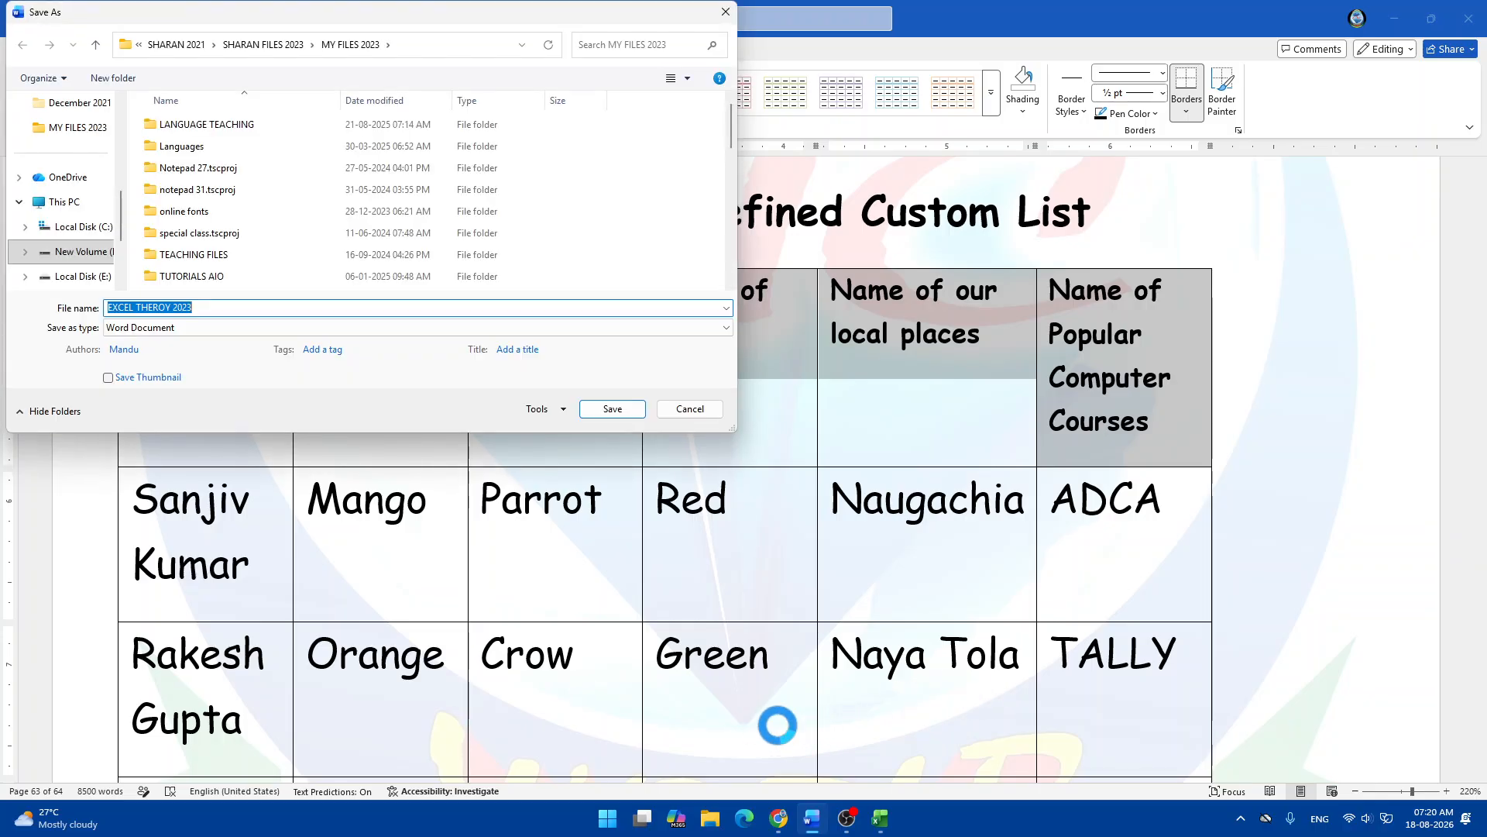
{"action": "left_click", "coordinate": [725, 12]}
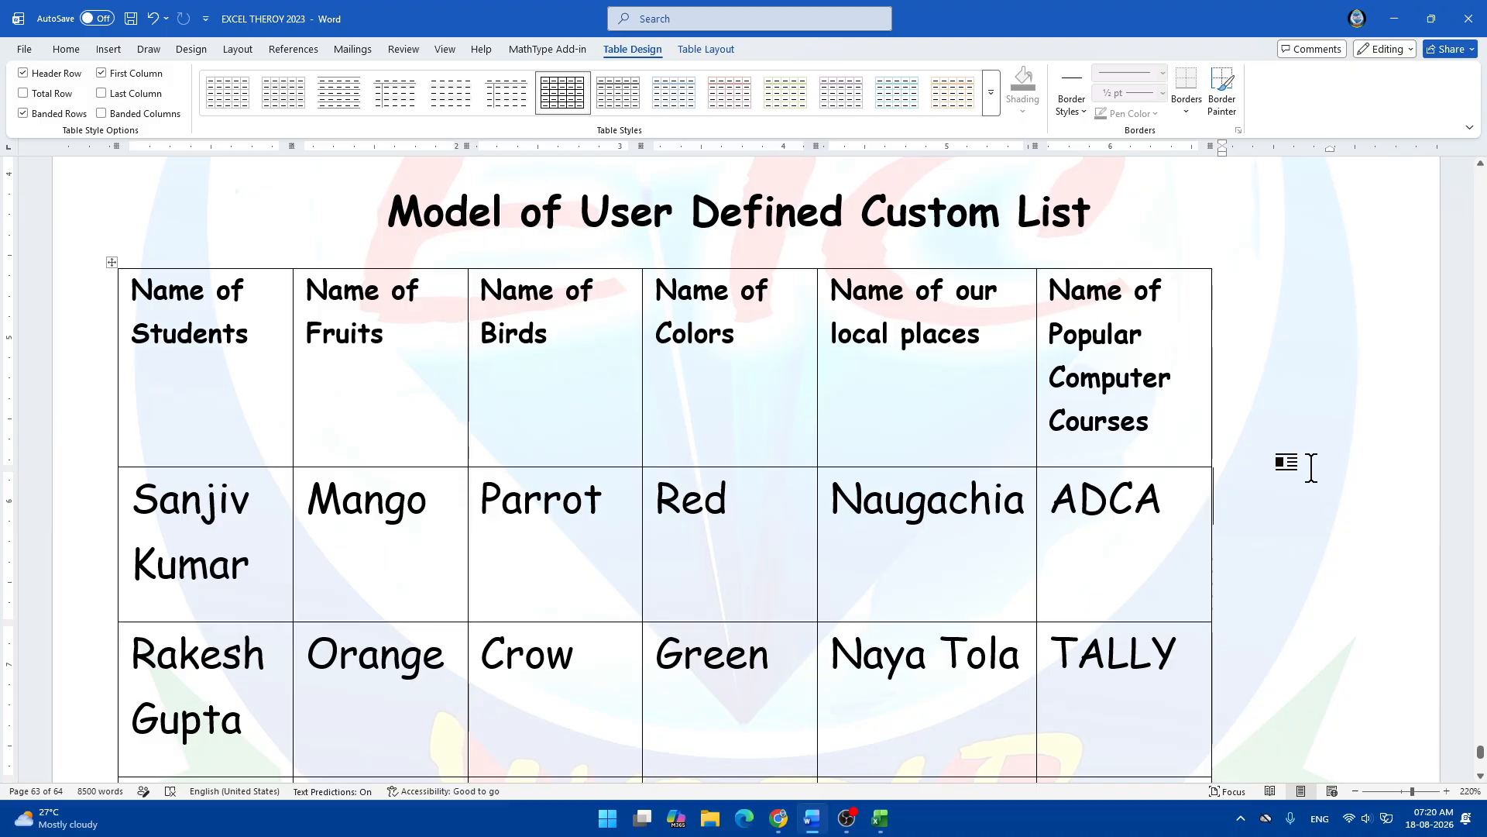
Delete the empty rows at the bottom of the custom list table as entire rows.
{"action": "scroll", "coordinate": [1291, 578], "scroll_direction": "down", "scroll_amount": 3}
{"action": "scroll", "coordinate": [1023, 620], "scroll_direction": "down", "scroll_amount": 4}
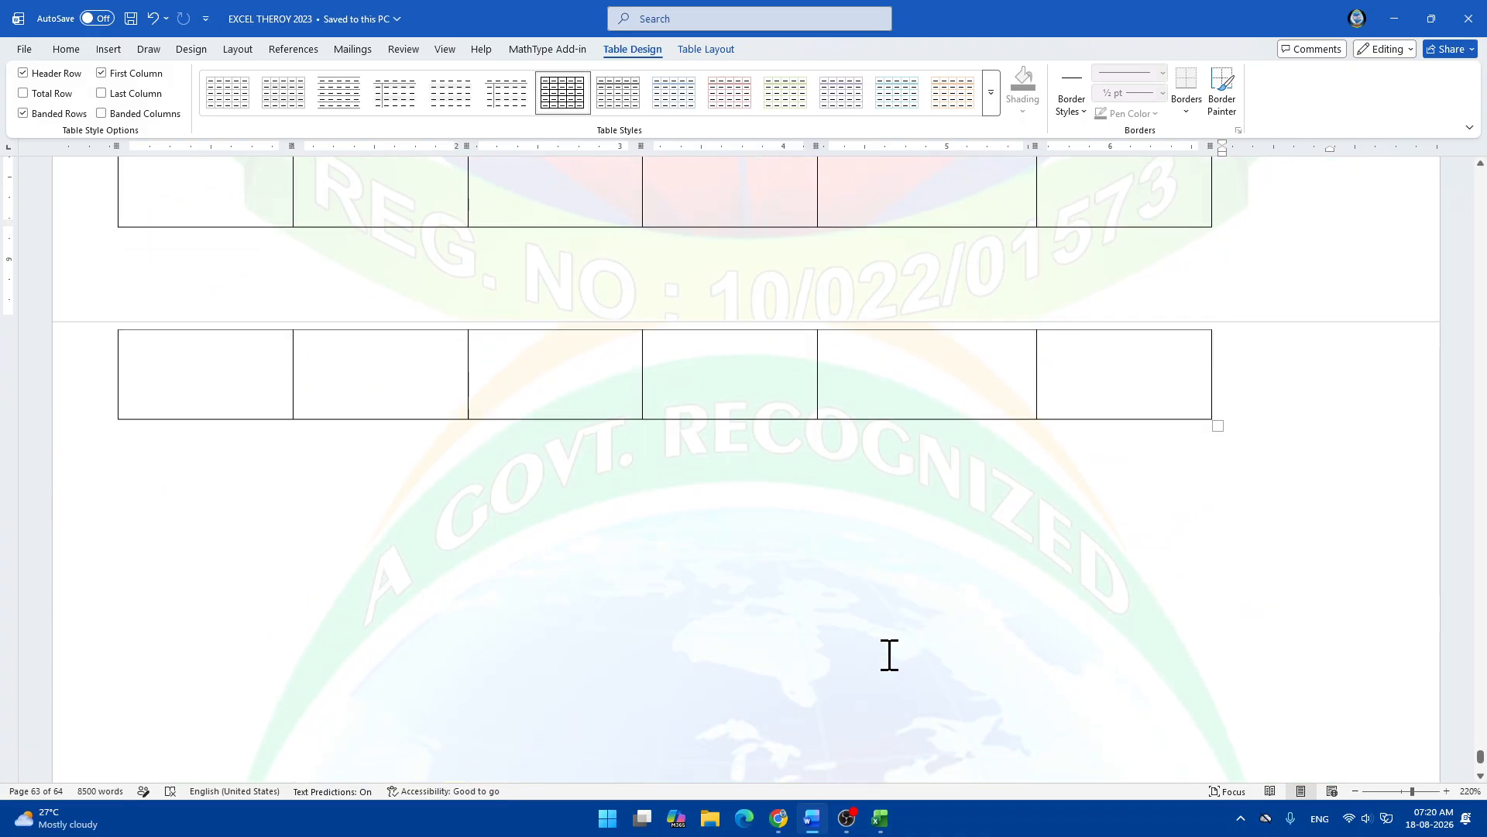
{"action": "scroll", "coordinate": [495, 398], "scroll_direction": "up", "scroll_amount": 2}
{"action": "scroll", "coordinate": [494, 398], "scroll_direction": "up", "scroll_amount": 2}
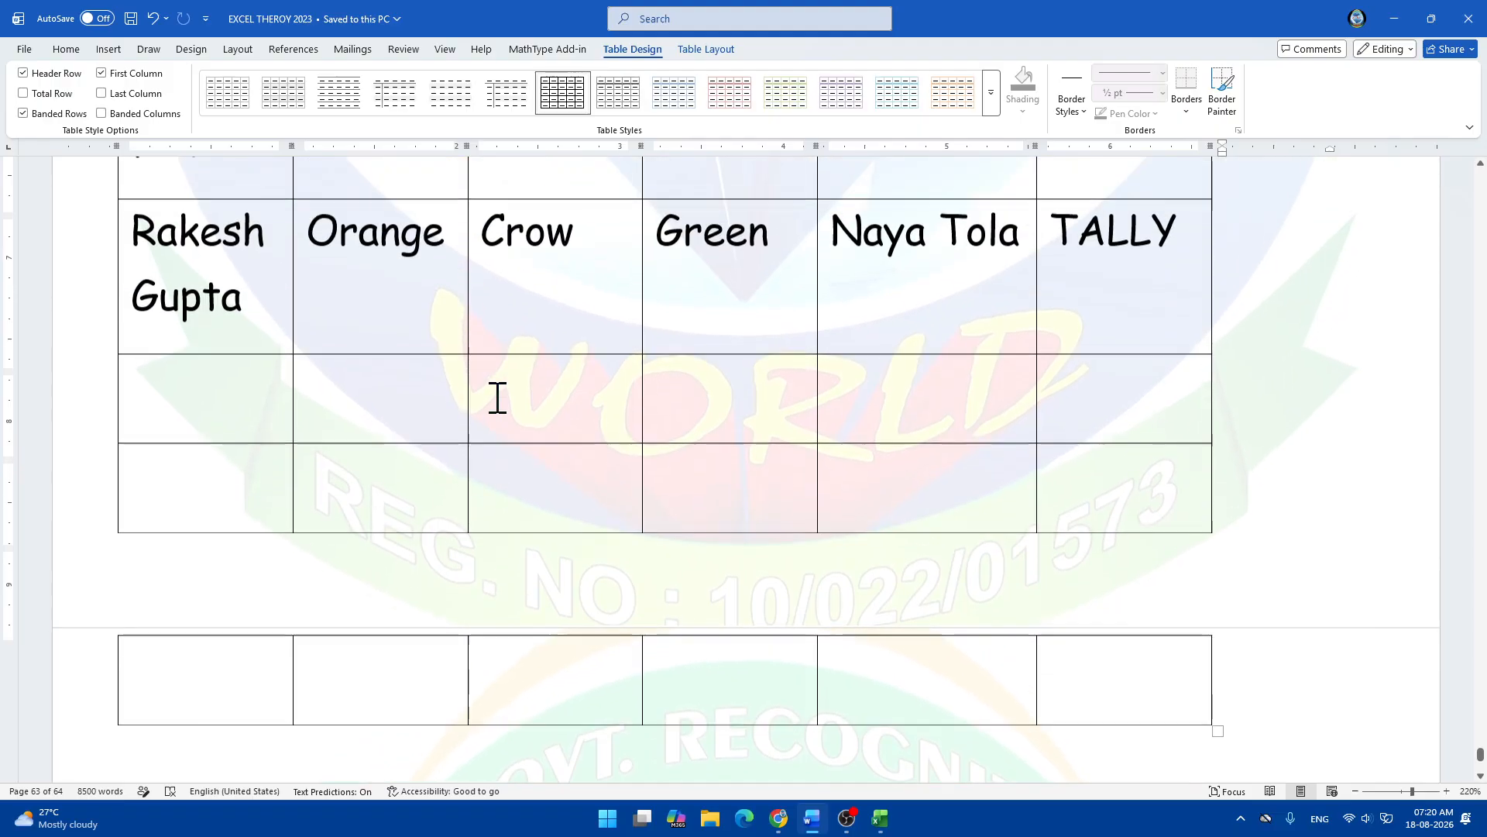
{"action": "left_click_drag", "start_coordinate": [153, 405], "coordinate": [1139, 699]}
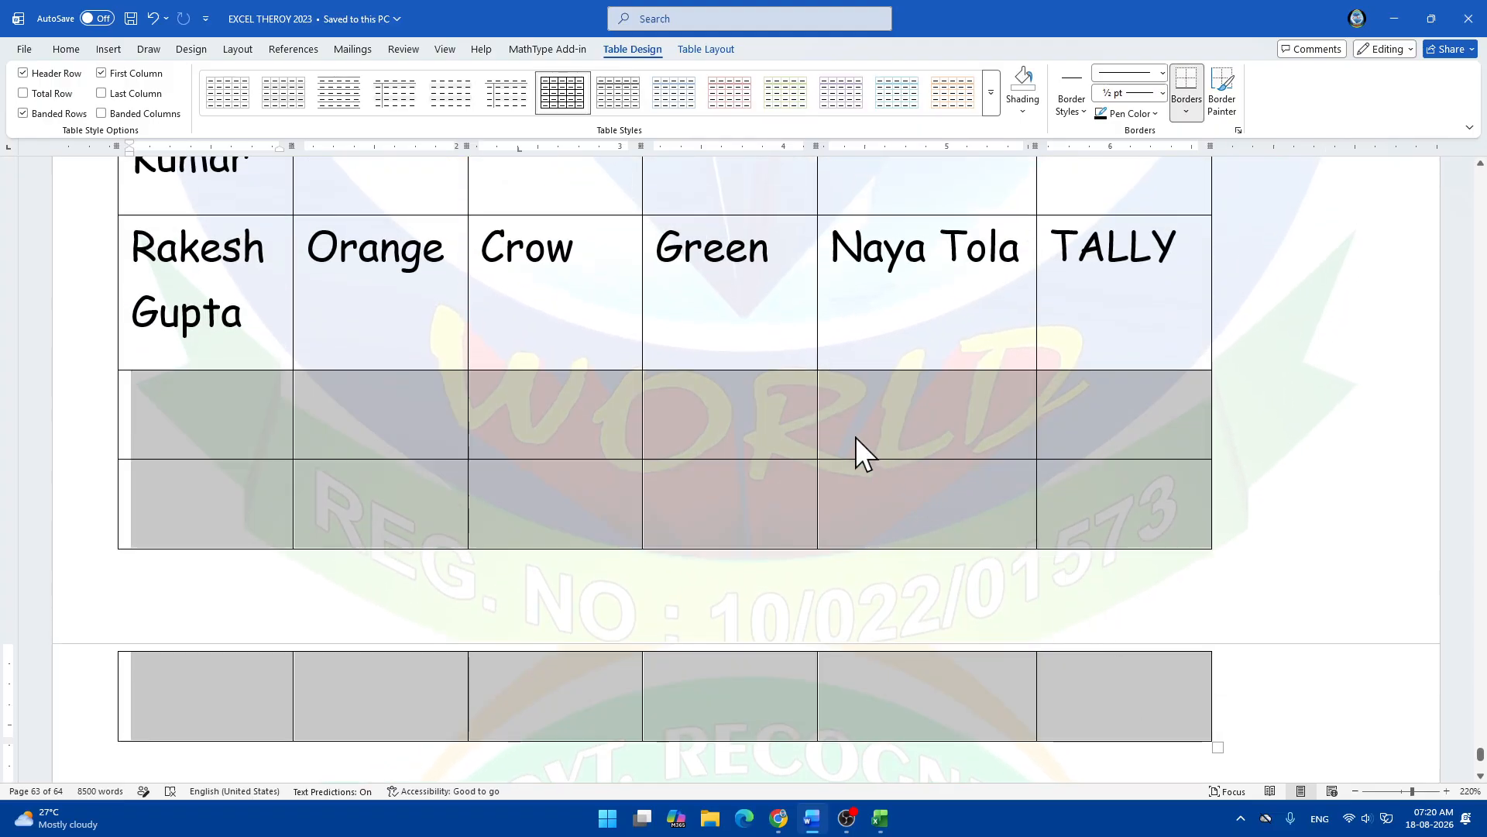
{"action": "right_click", "coordinate": [757, 409]}
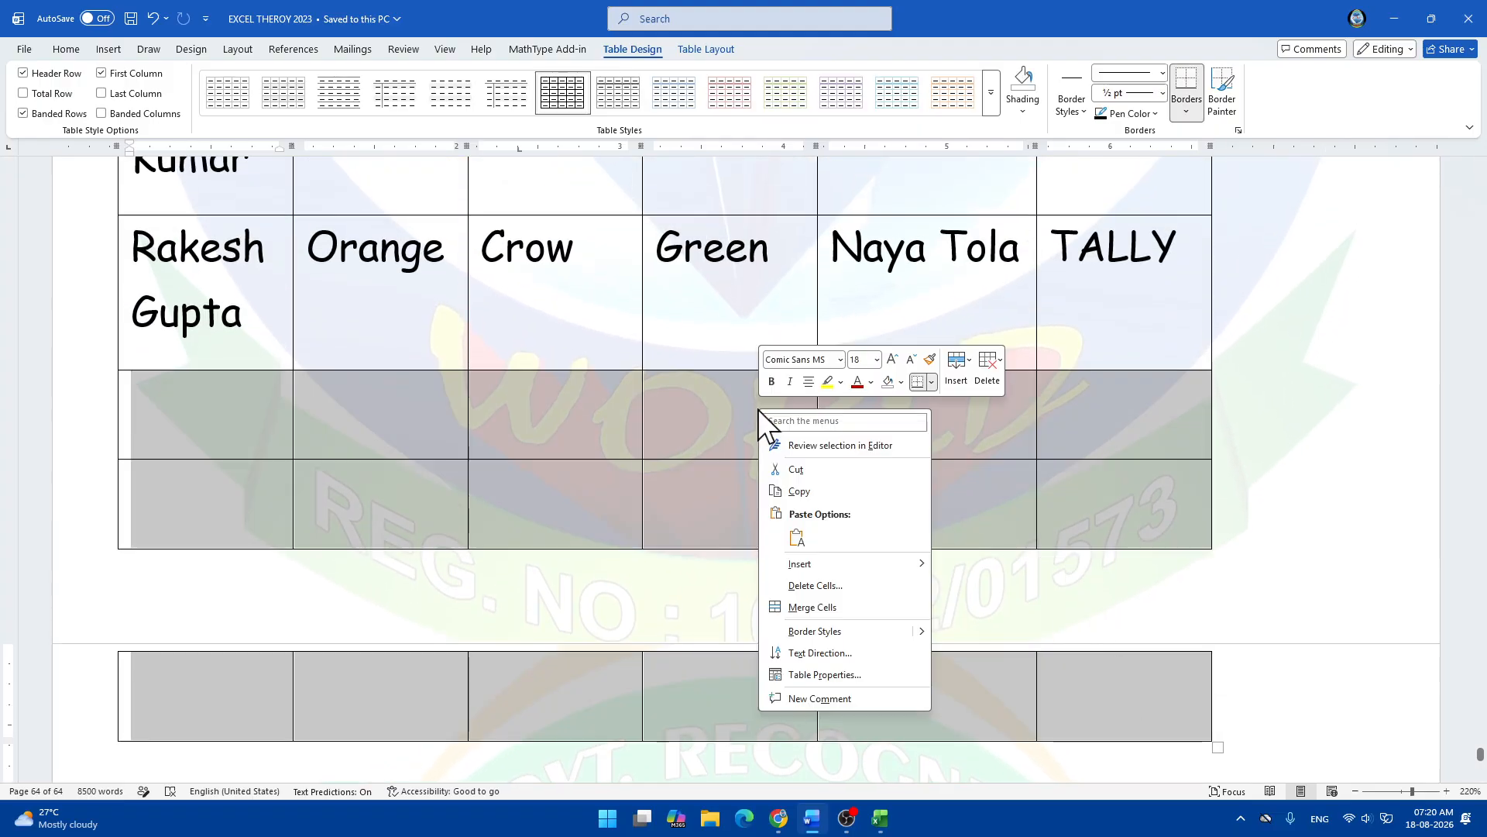
{"action": "left_click", "coordinate": [822, 586]}
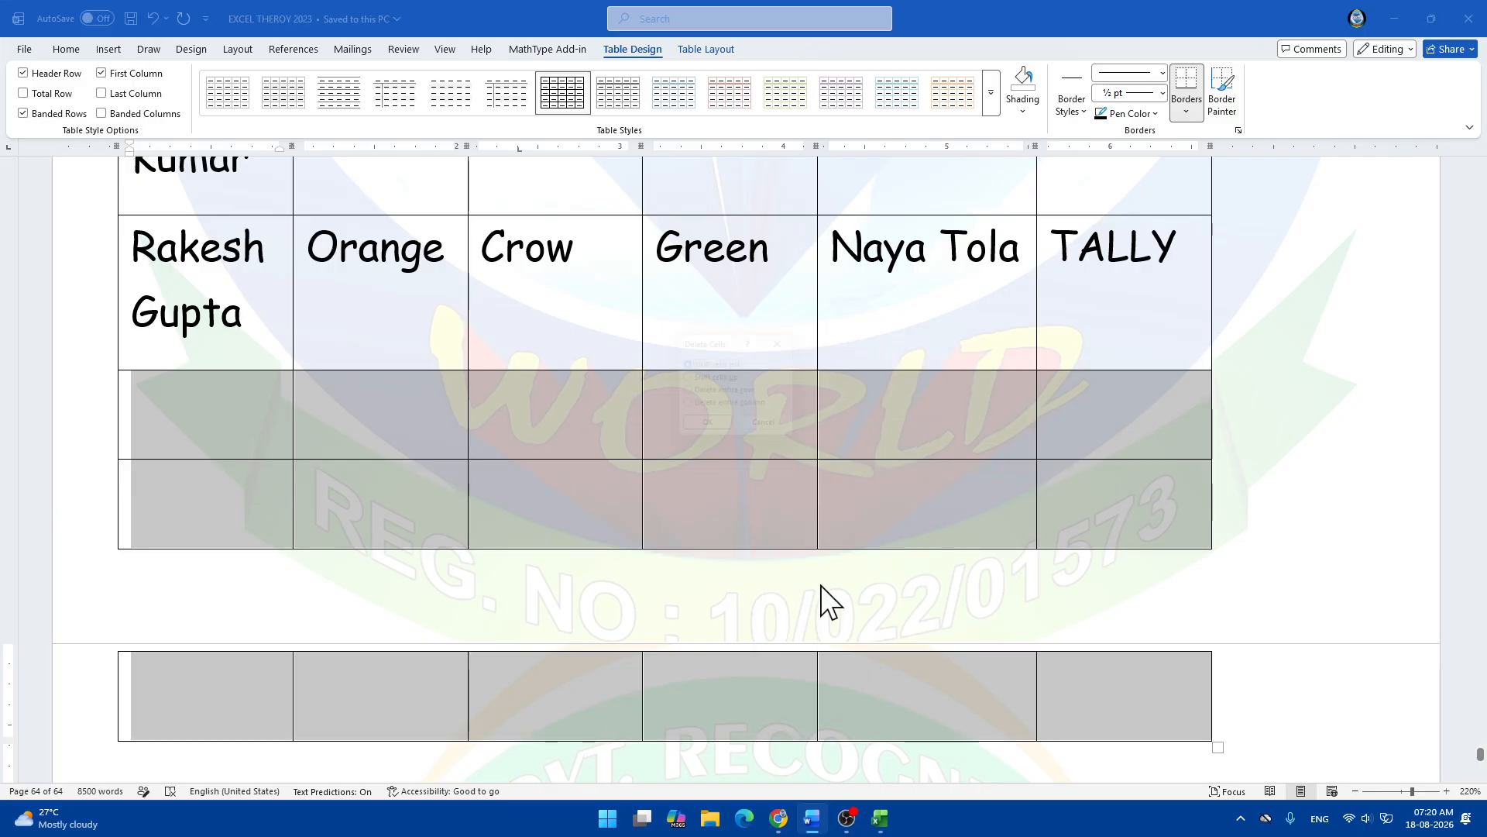
{"action": "left_click", "coordinate": [730, 394]}
{"action": "left_click", "coordinate": [710, 432]}
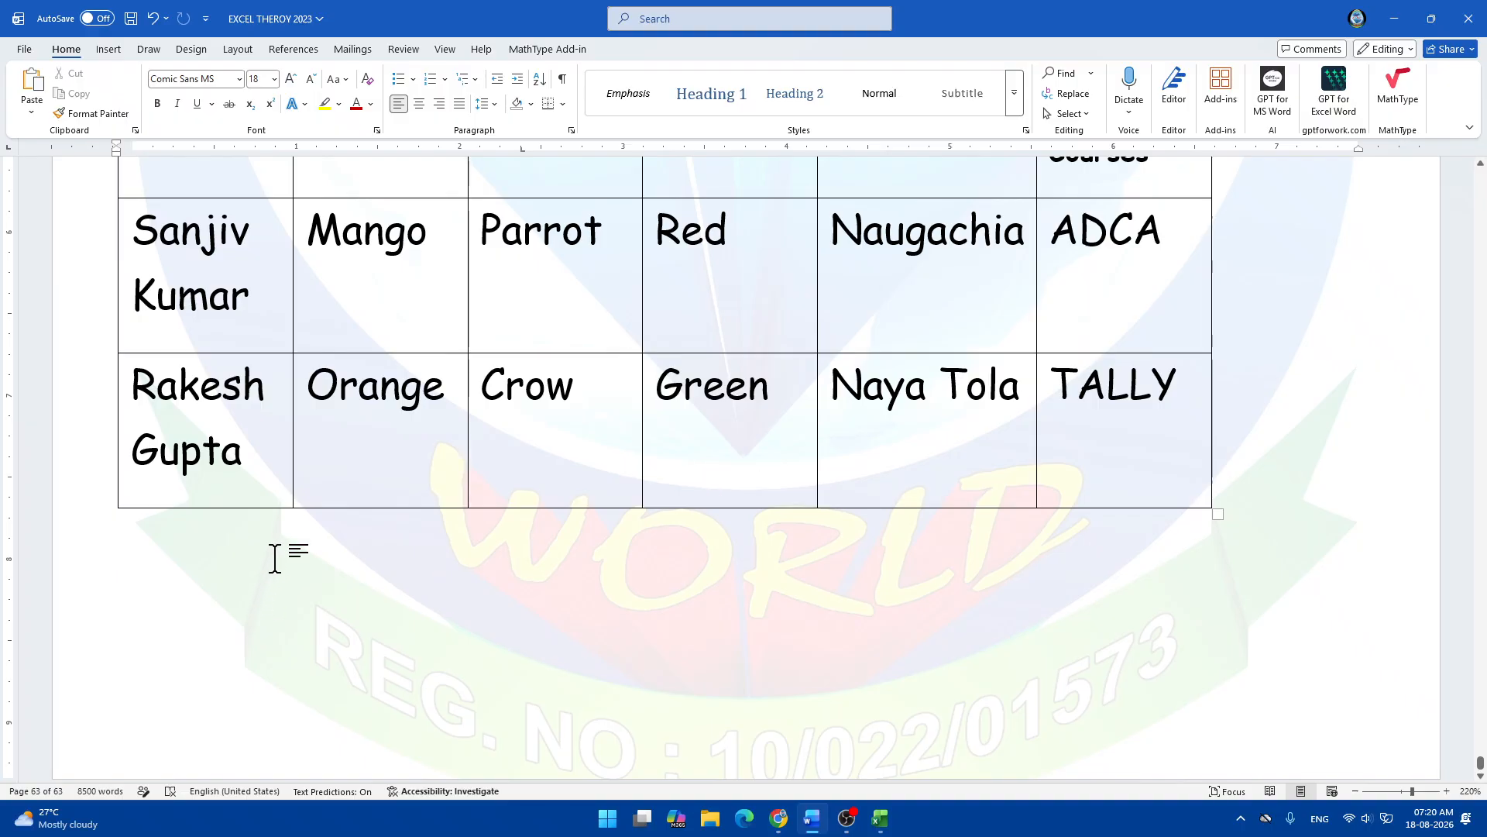
Type the heading 'Steps to create your own custom list: -' below the table and begin a new line.
{"action": "key", "text": "Return"}
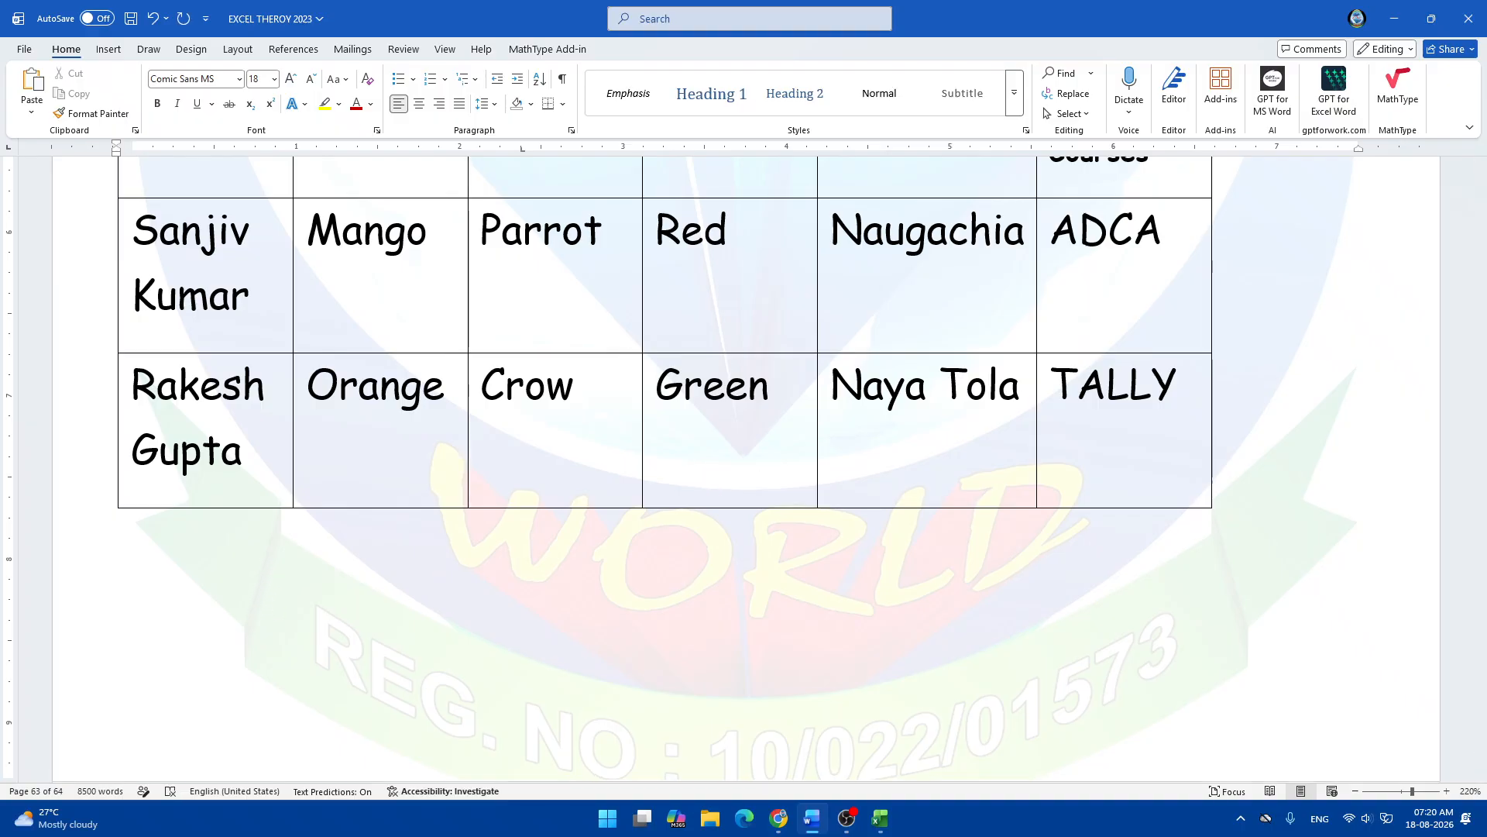
{"action": "type", "text": "Steps t"}
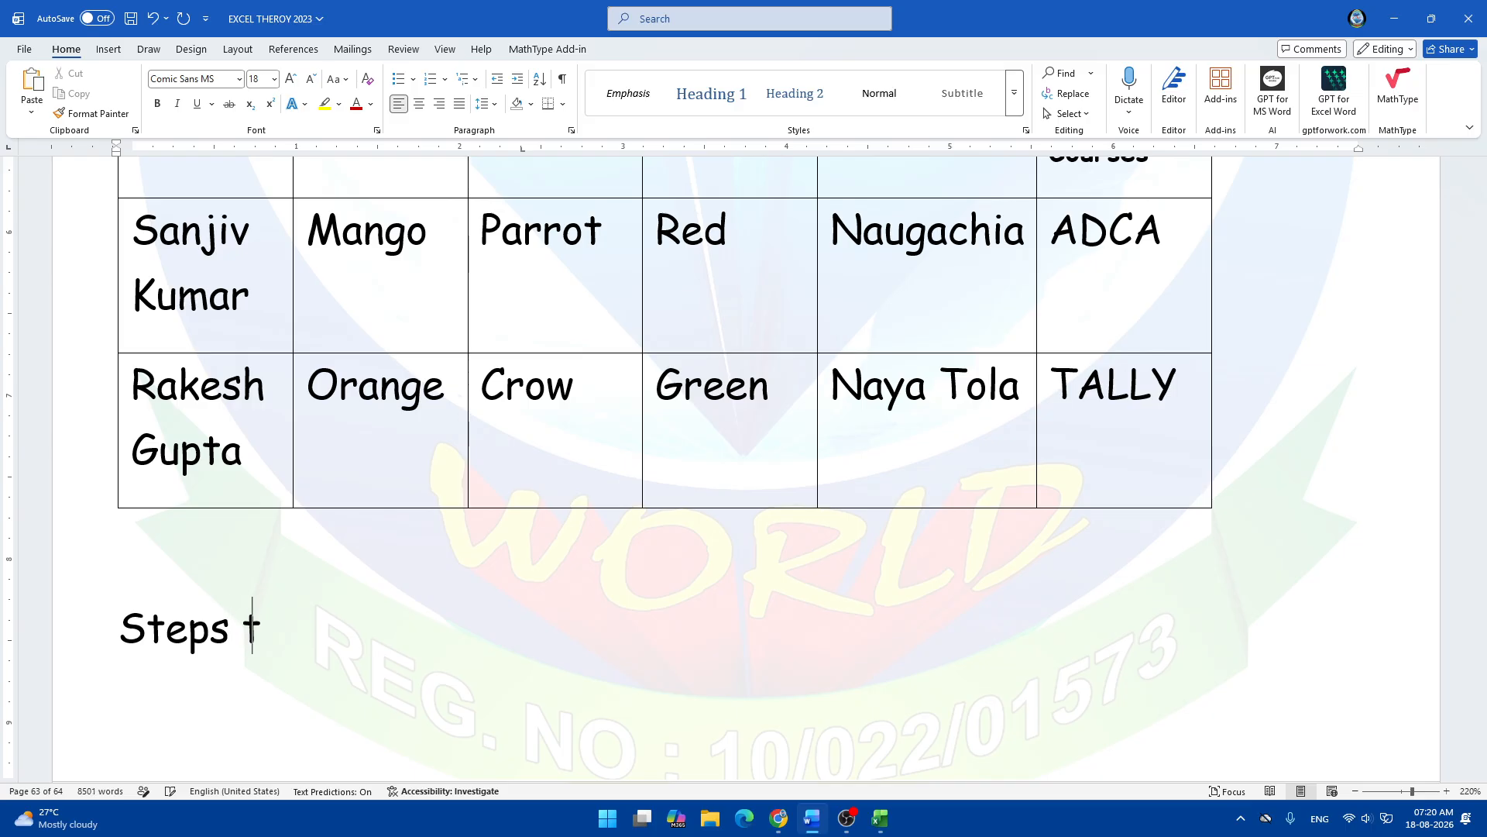
{"action": "type", "text": "o create yo"}
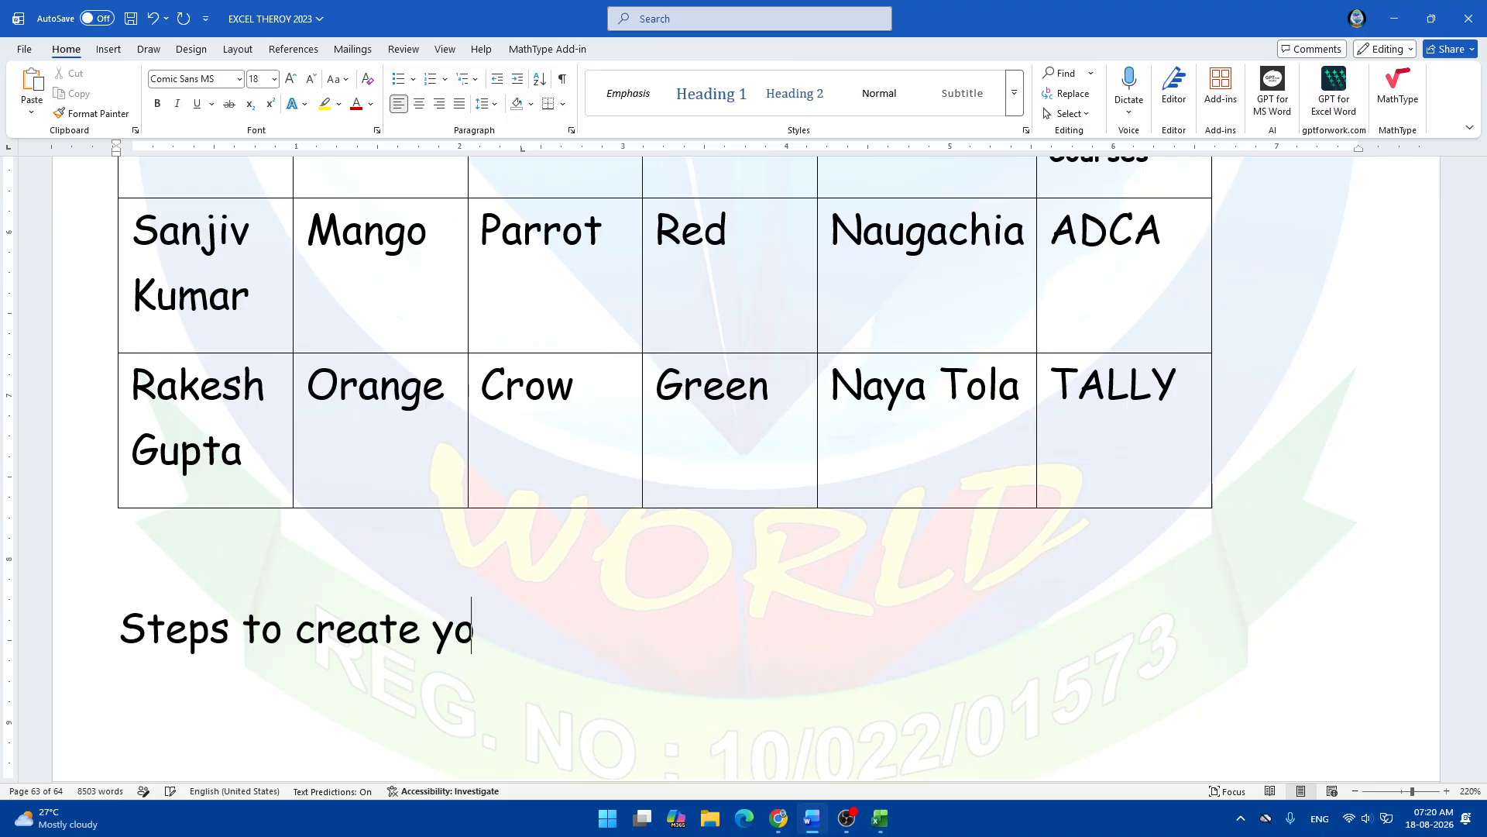
{"action": "type", "text": "ur own"}
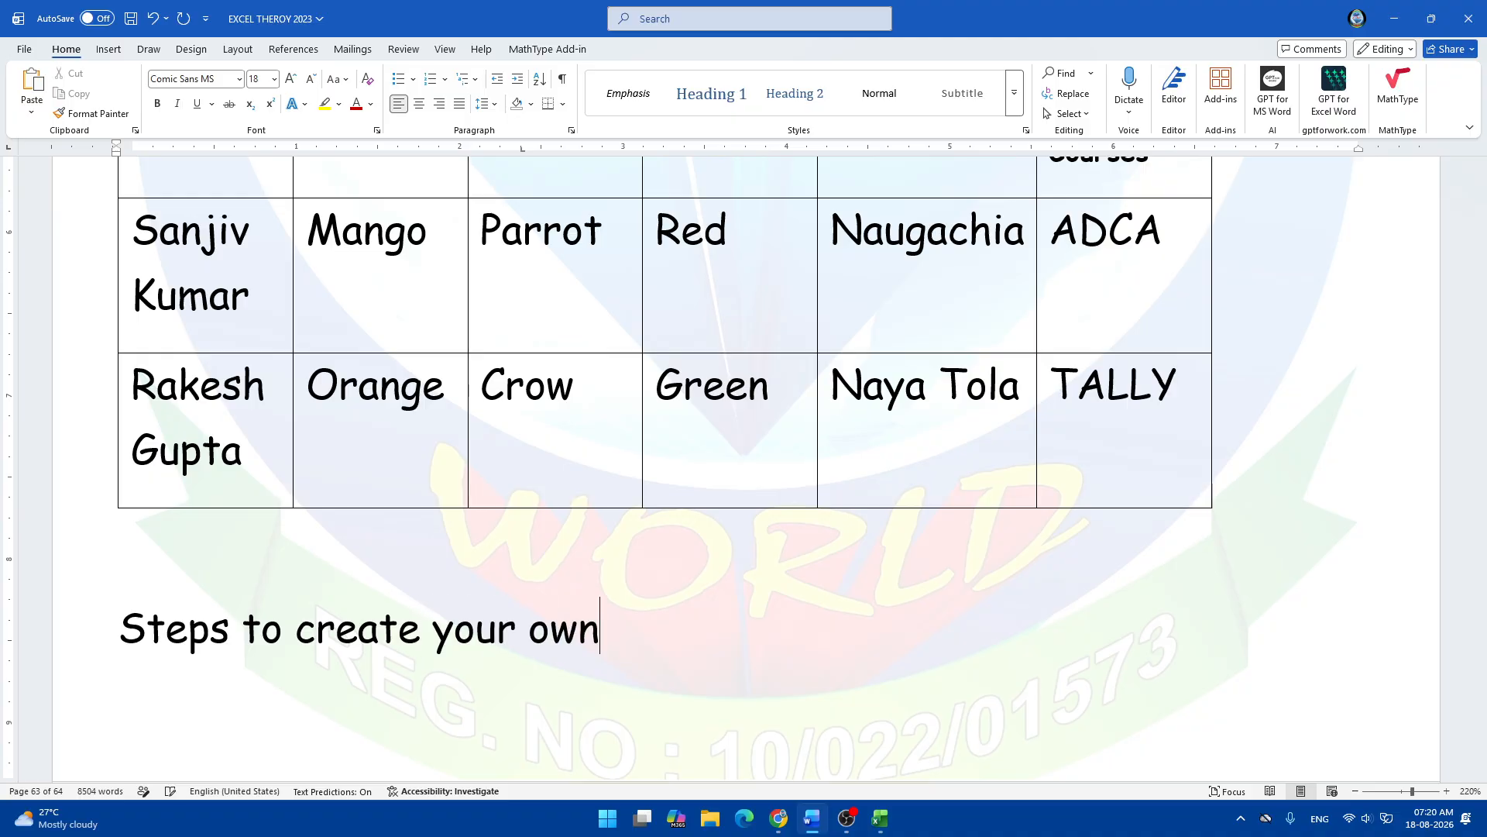
{"action": "type", "text": " custom"}
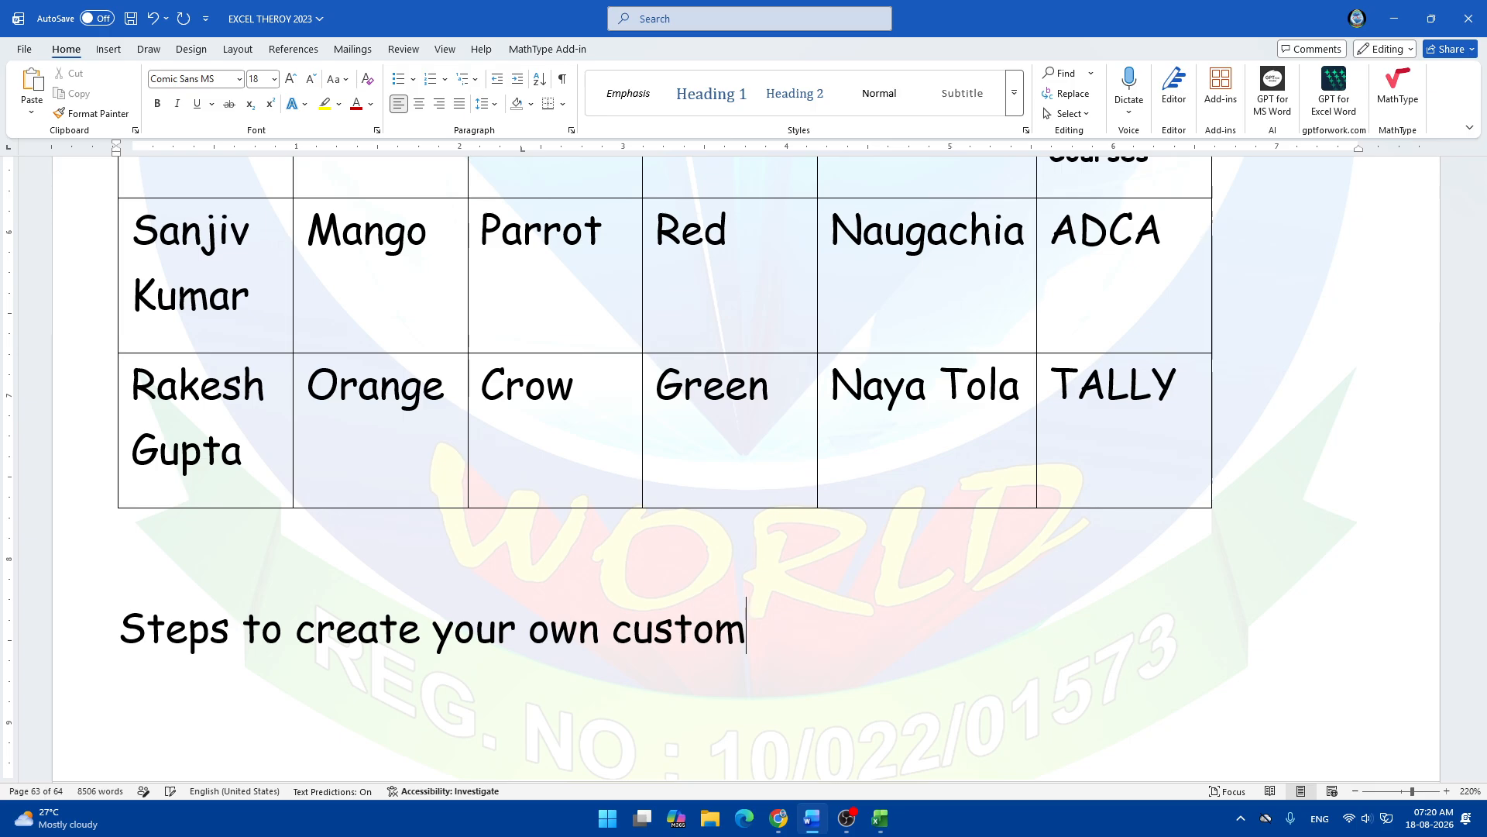
{"action": "type", "text": " lists"}
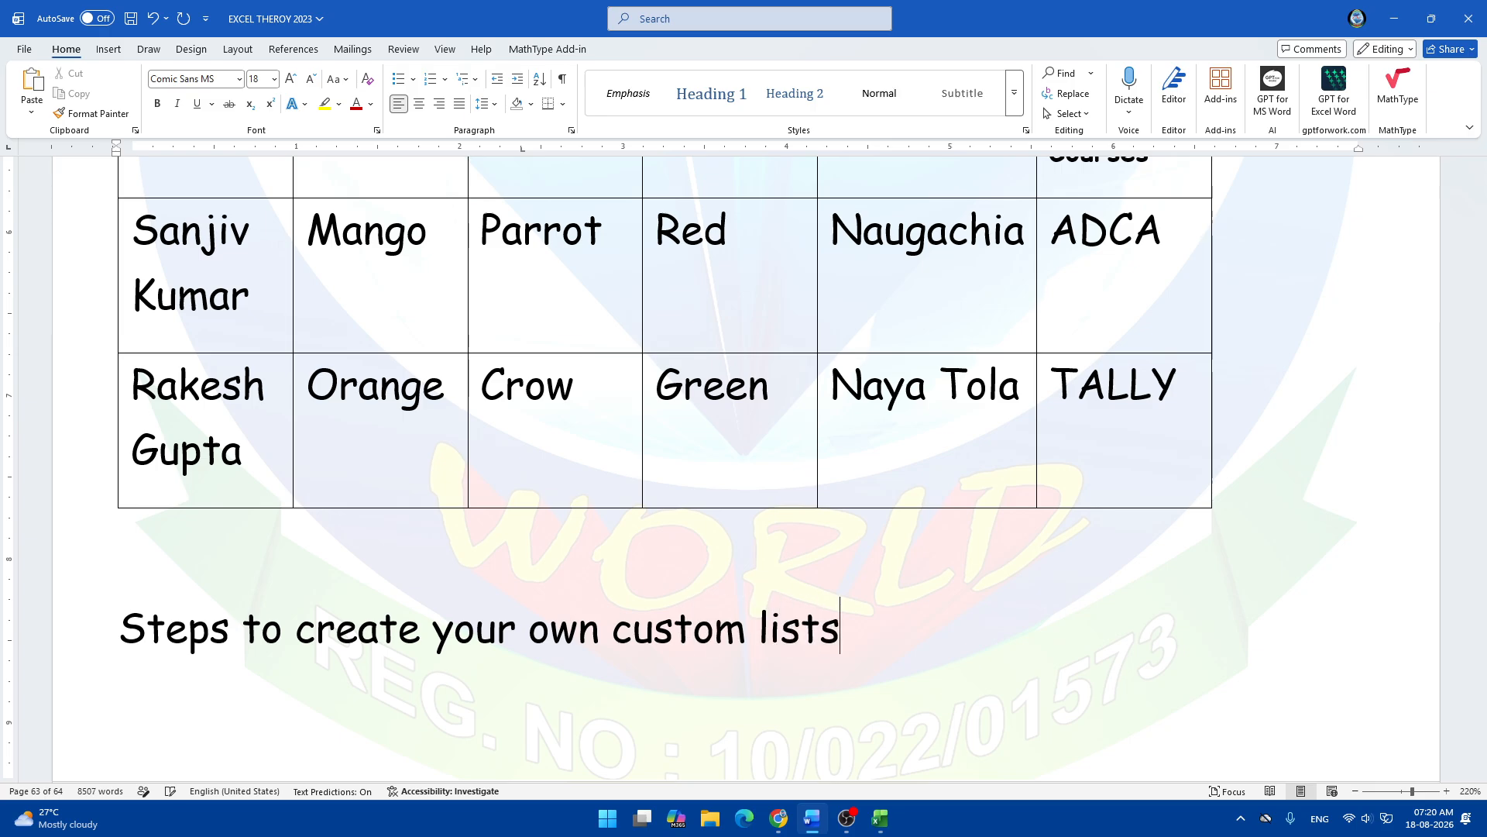
{"action": "key", "text": "BackSpace"}
{"action": "type", "text": ": -"}
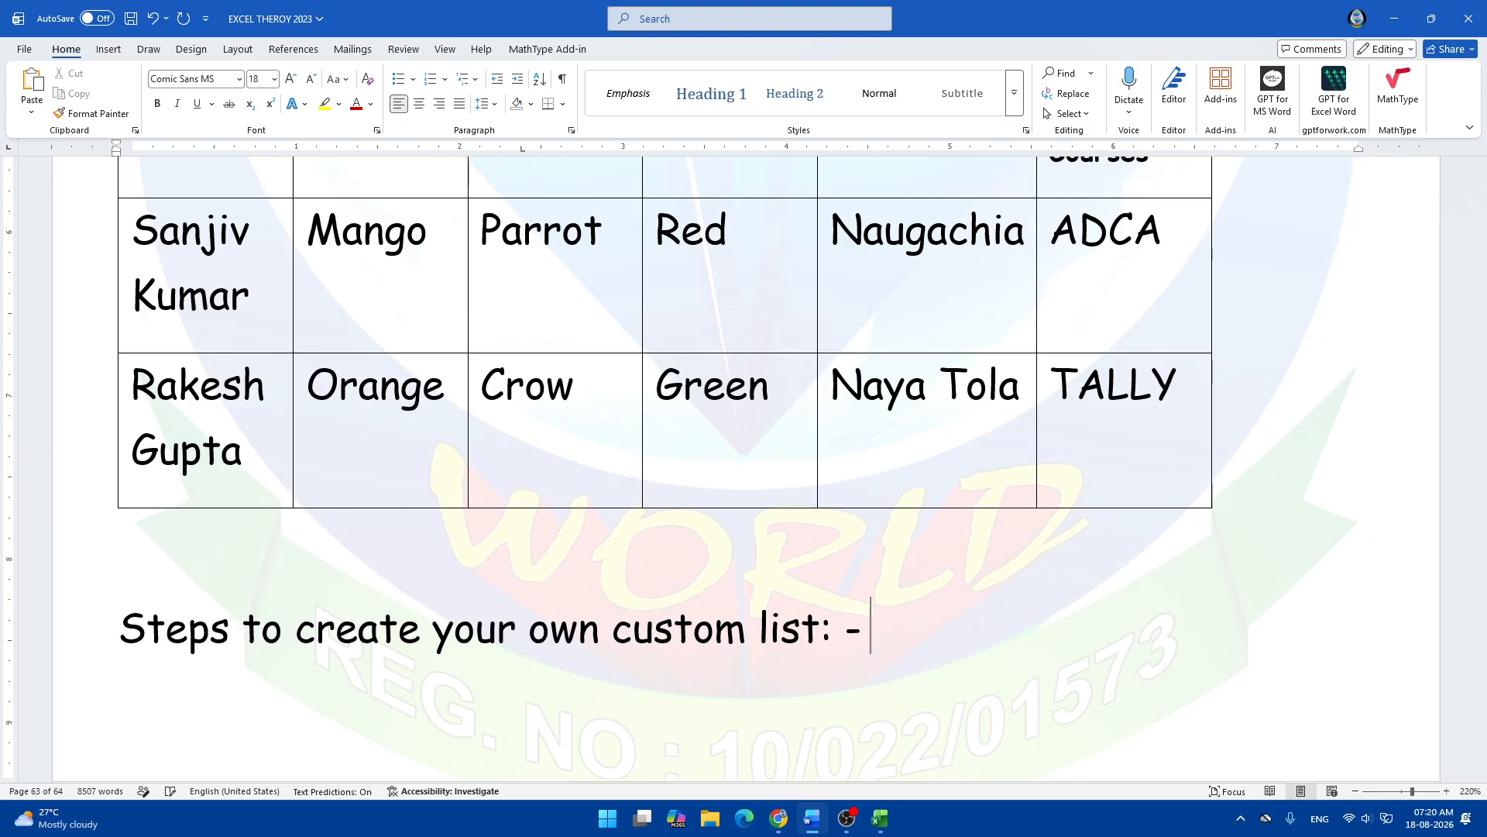
{"action": "key", "text": "Return"}
{"action": "type", "text": "C"}
{"action": "key", "text": "BackSpace"}
Start a justified bulleted list with 'Click on File Menu -' and 'Click on Option -'.
{"action": "type", "text": "*"}
{"action": "key", "text": "ctrl+j"}
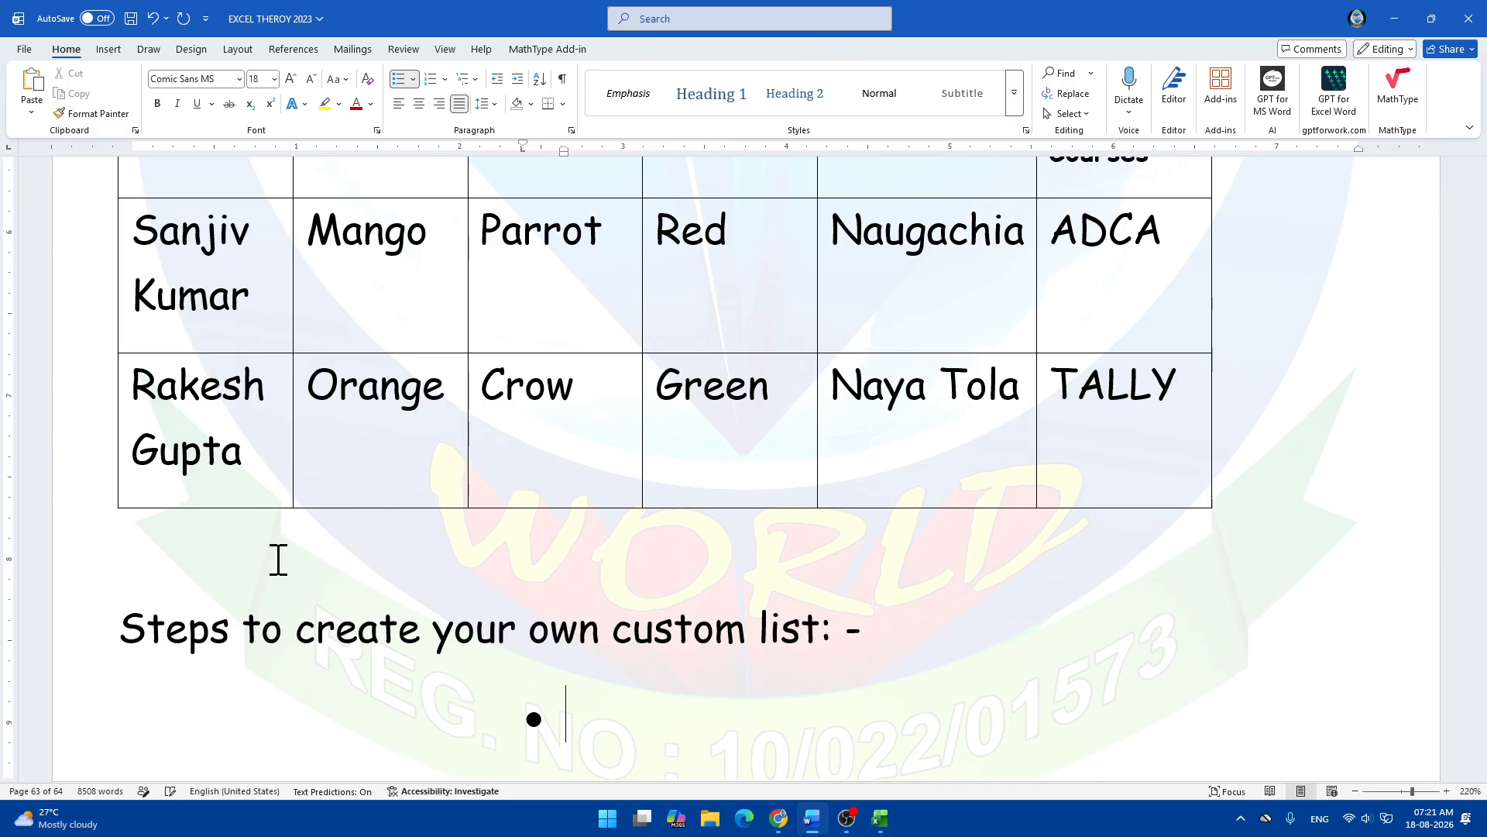
{"action": "type", "text": "Click on "}
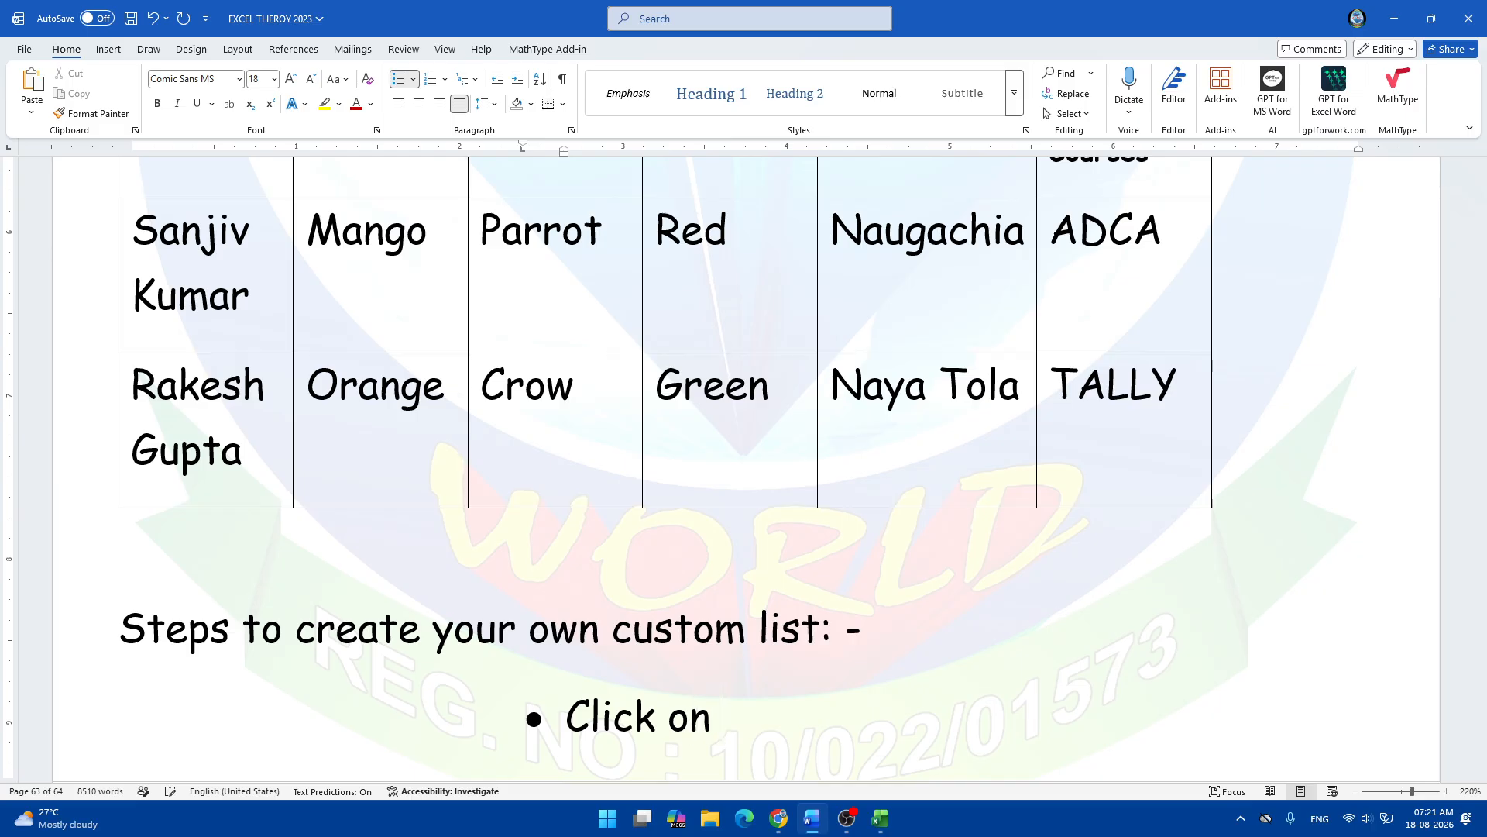
{"action": "type", "text": "File Menu -"}
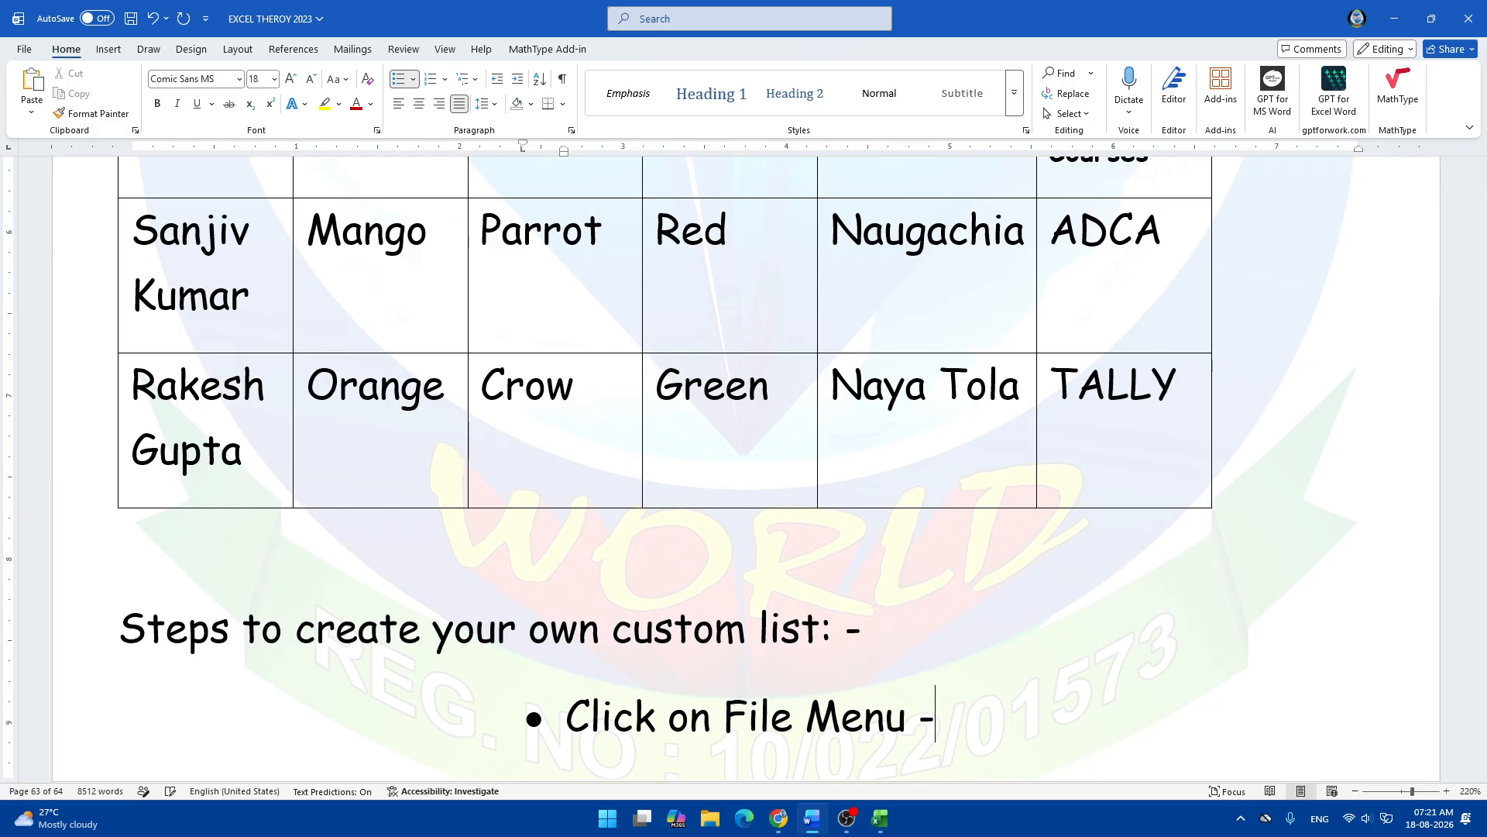
{"action": "key", "text": "Return"}
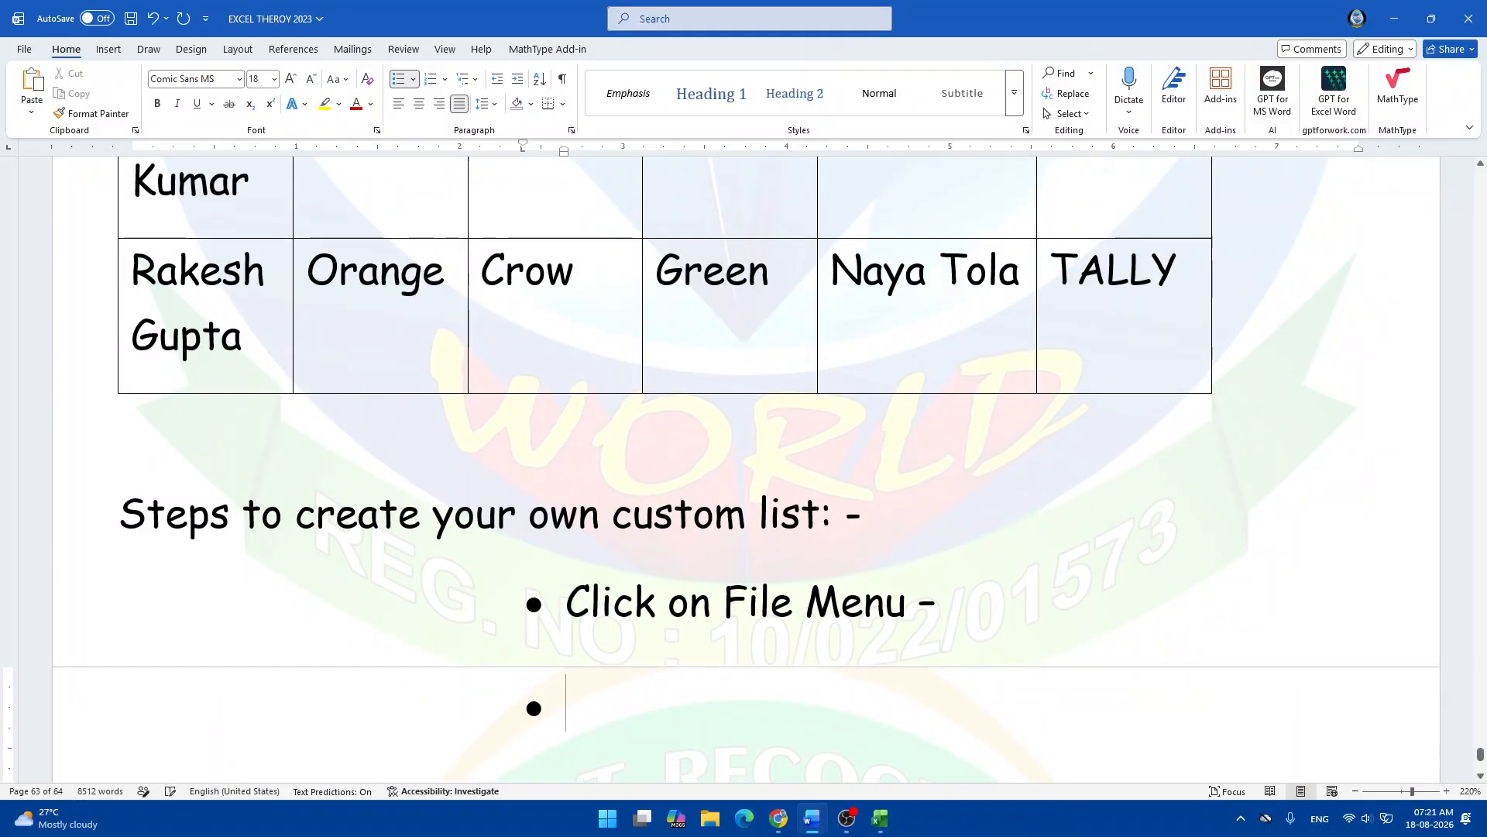
{"action": "type", "text": "Click on"}
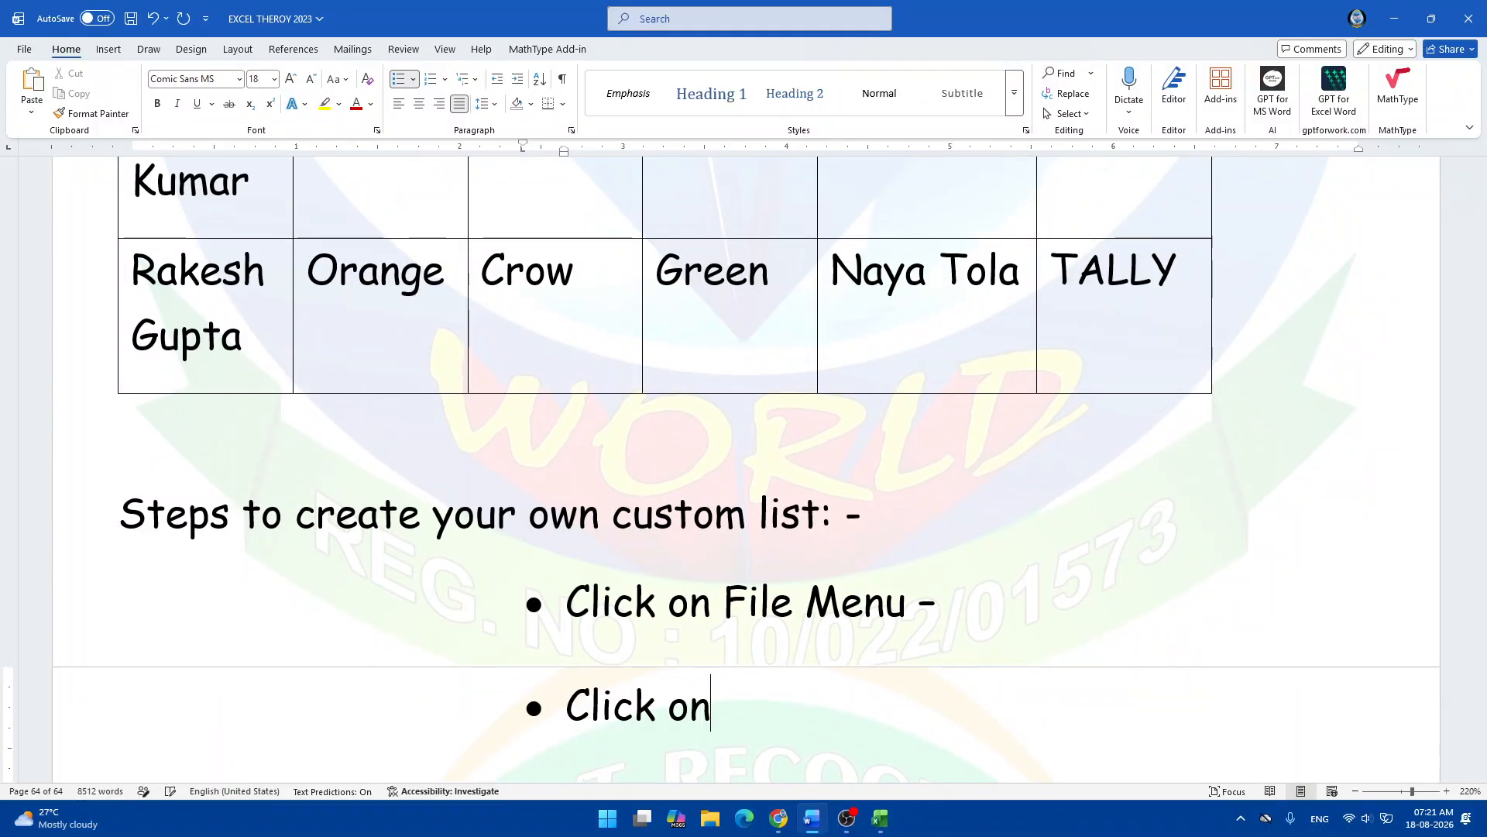
{"action": "type", "text": " Op"}
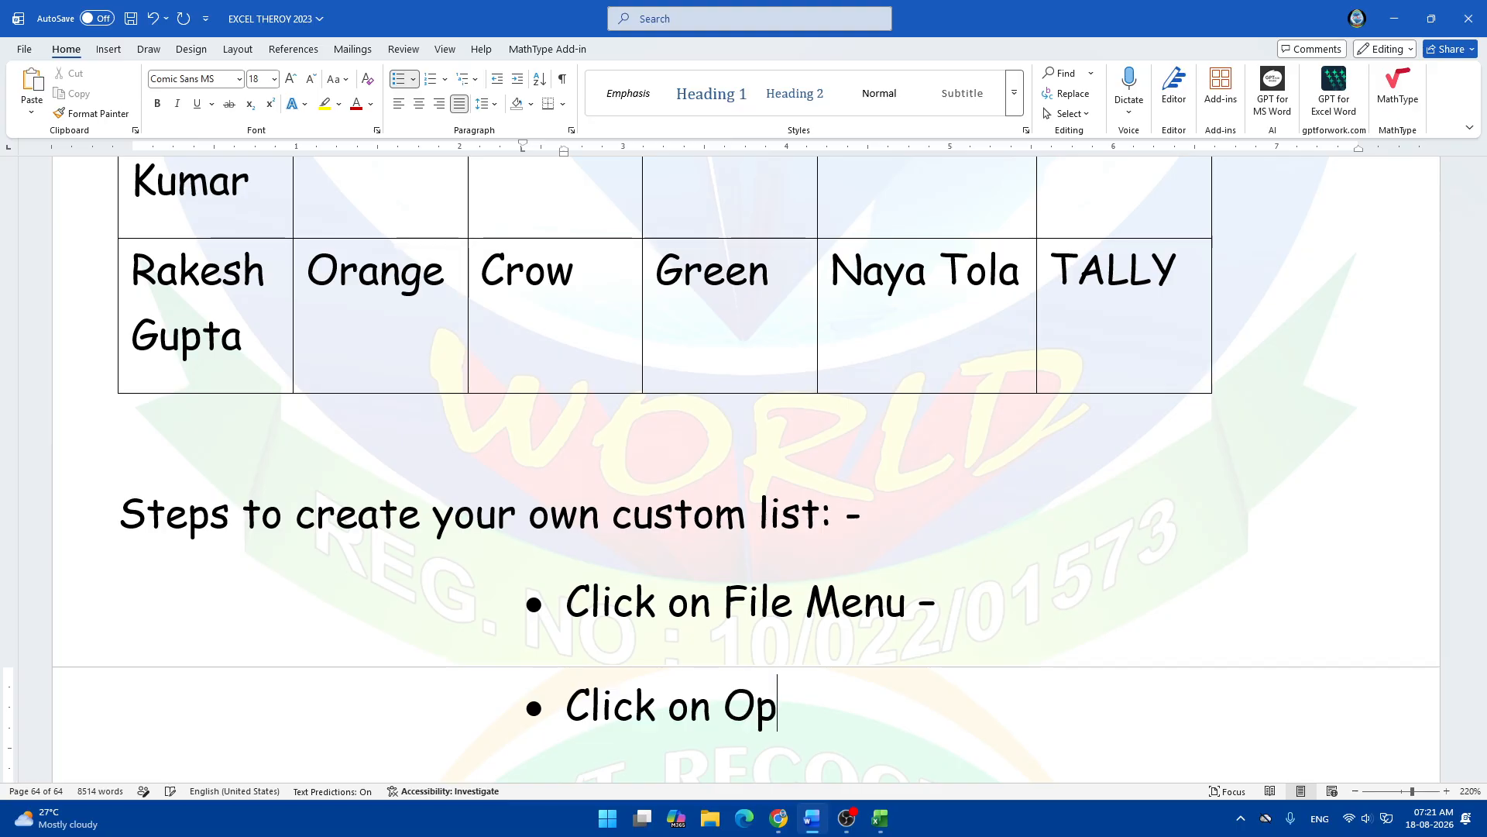
{"action": "type", "text": "tion -"}
{"action": "key", "text": "Return"}
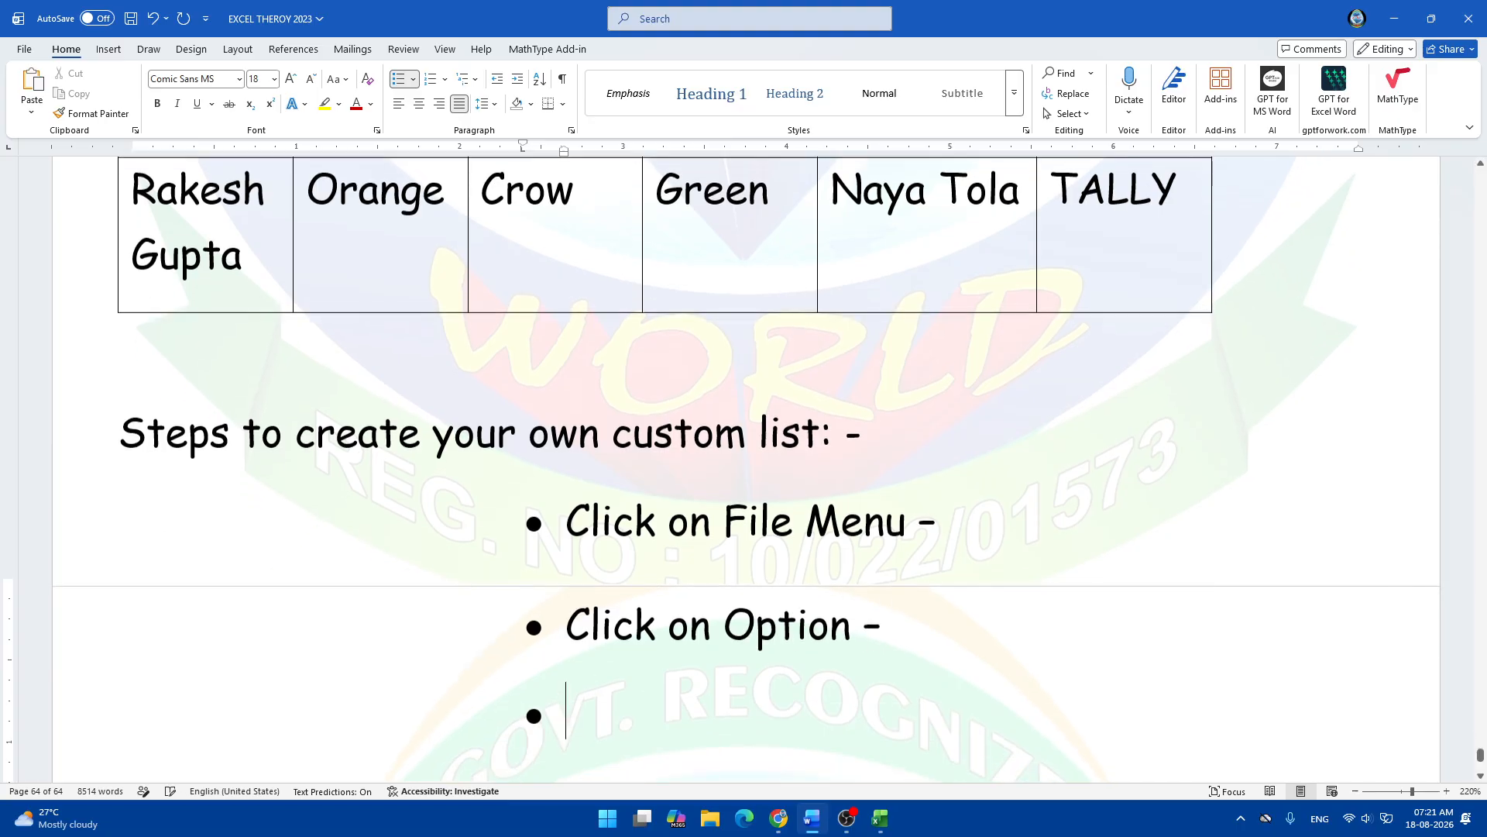
Put quotes around 'Option' and add the third bullet "Click on 'Advance' -".
{"action": "type", "text": "Click on"}
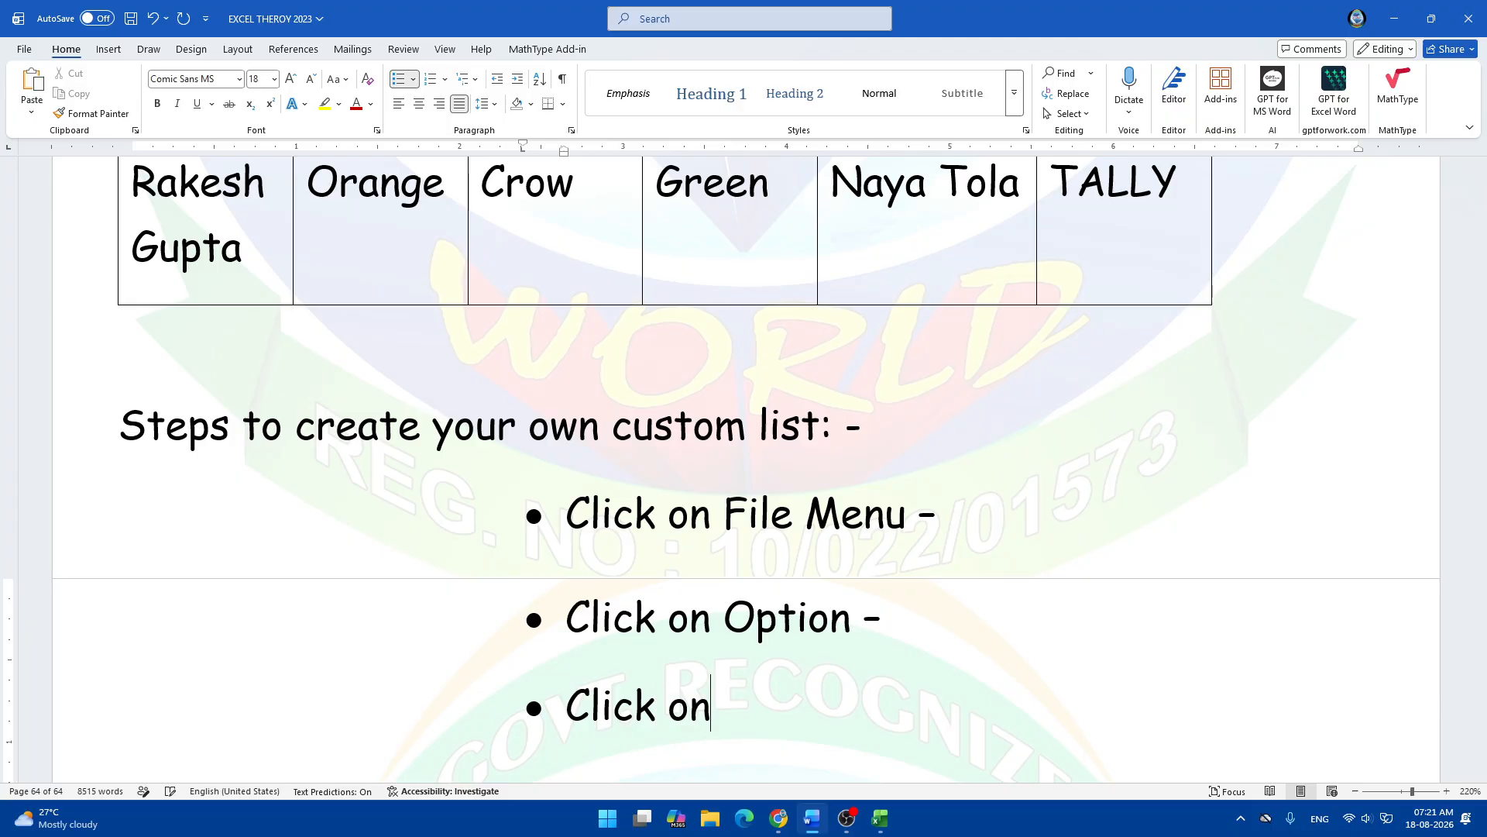
{"action": "key", "text": "BackSpace"}
{"action": "key", "text": "BackSpace"}
{"action": "type", "text": "n A"}
{"action": "key", "text": "BackSpace"}
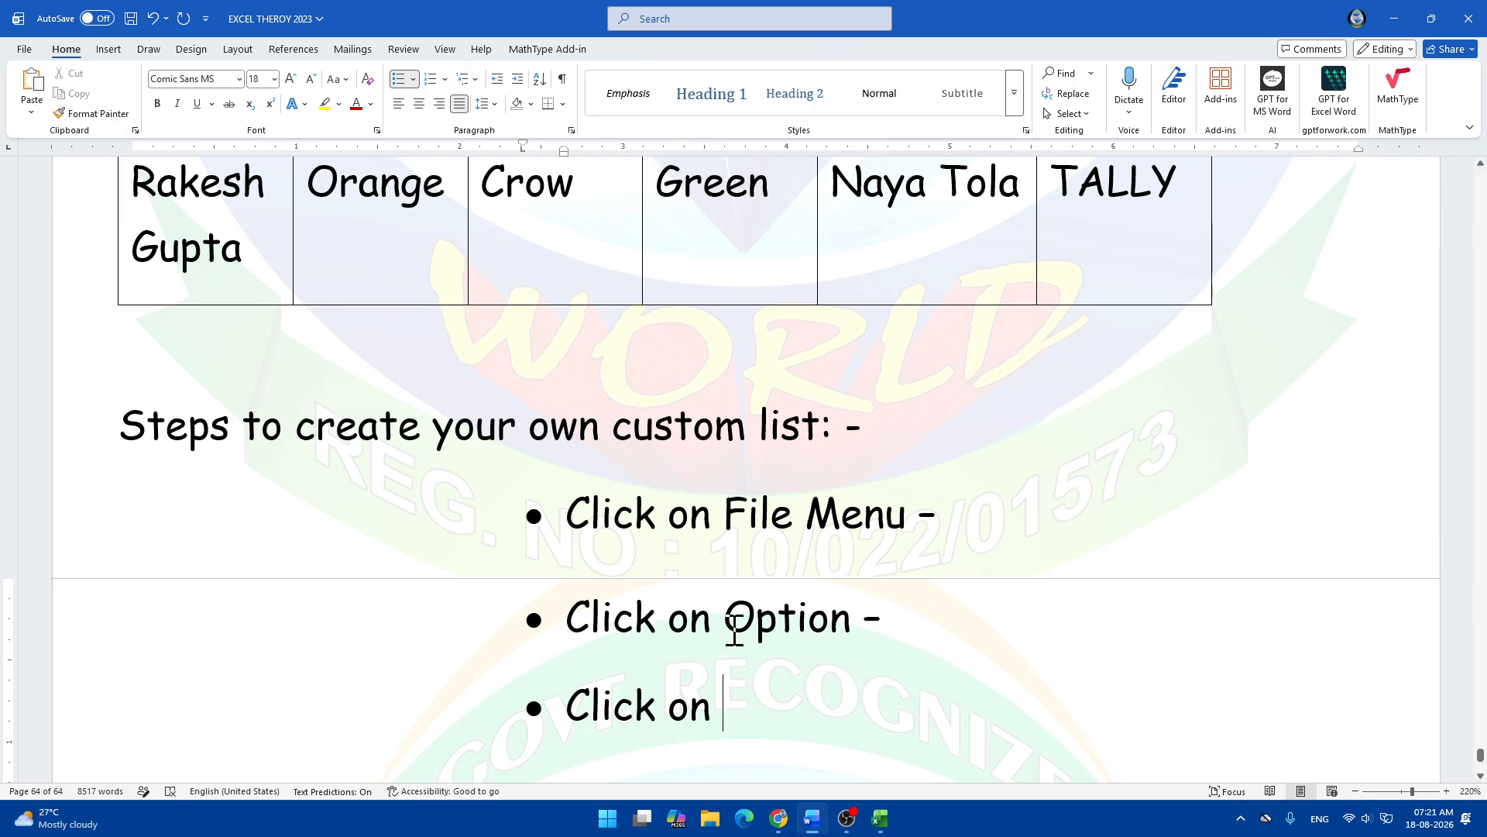
{"action": "left_click", "coordinate": [728, 624]}
{"action": "type", "text": "'"}
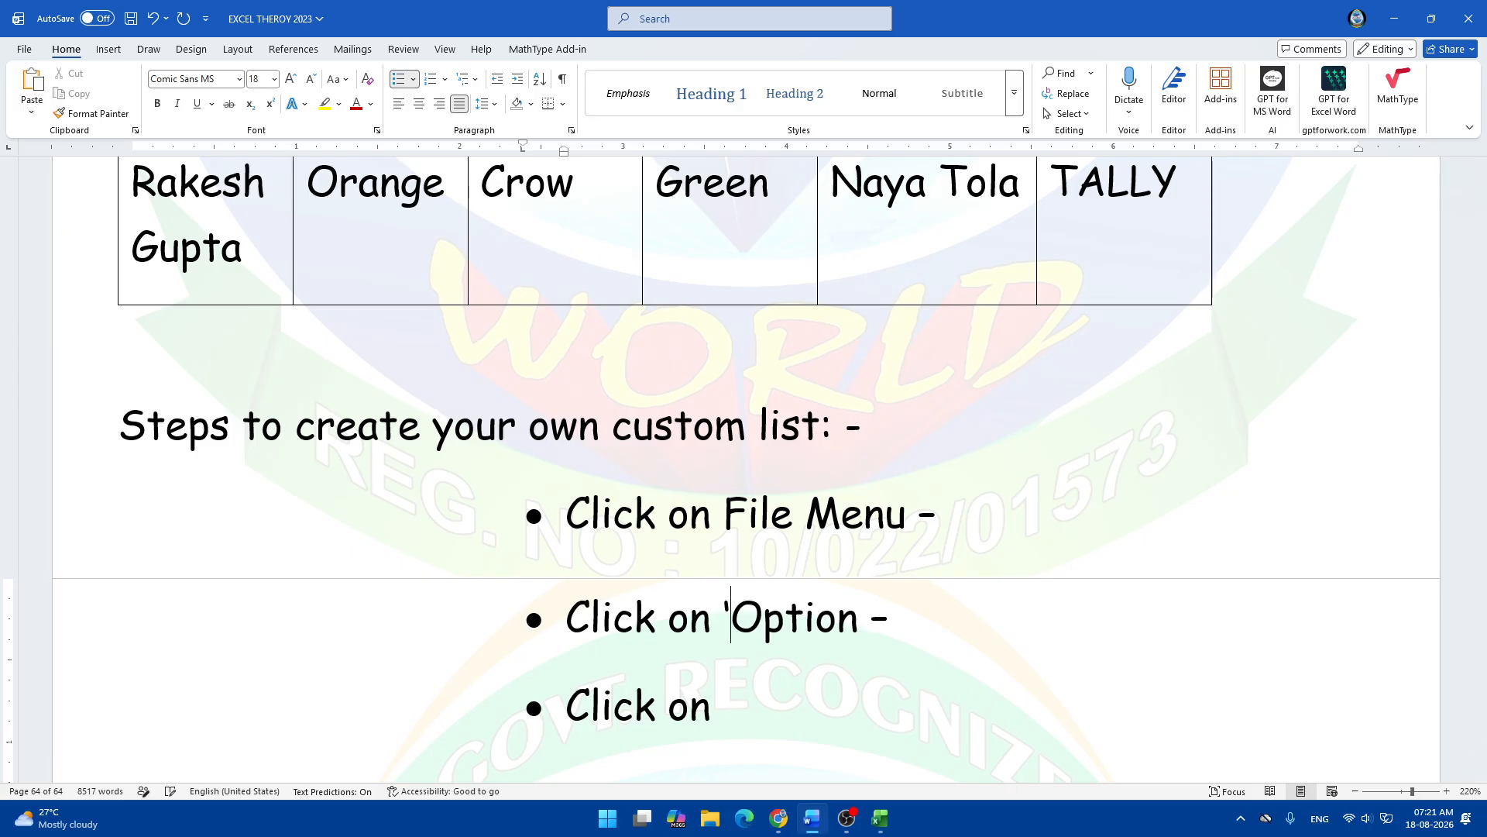
{"action": "left_click", "coordinate": [862, 619]}
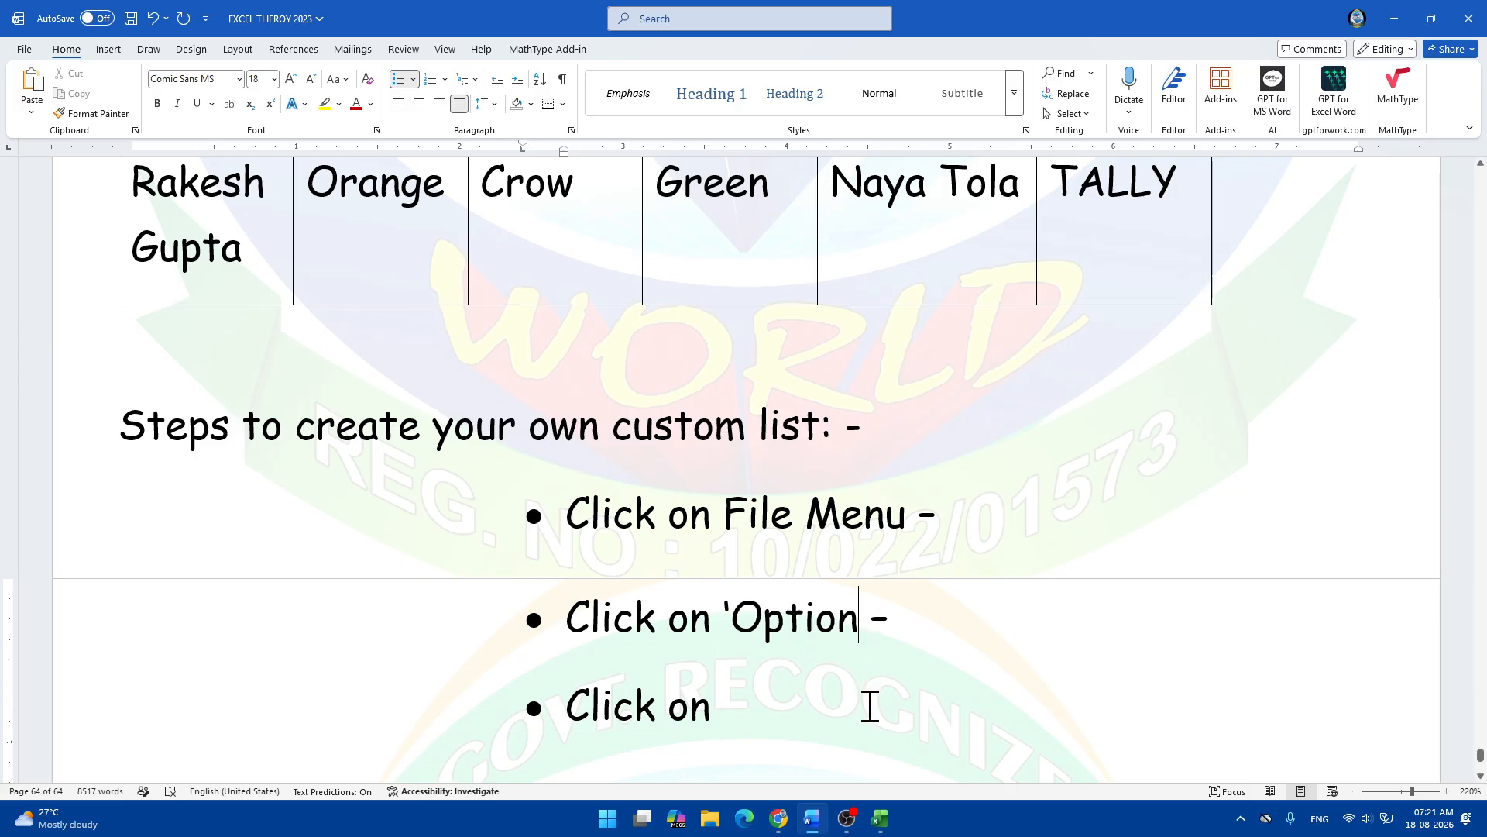
{"action": "type", "text": "'"}
{"action": "left_click", "coordinate": [767, 732]}
{"action": "type", "text": "'Adva"}
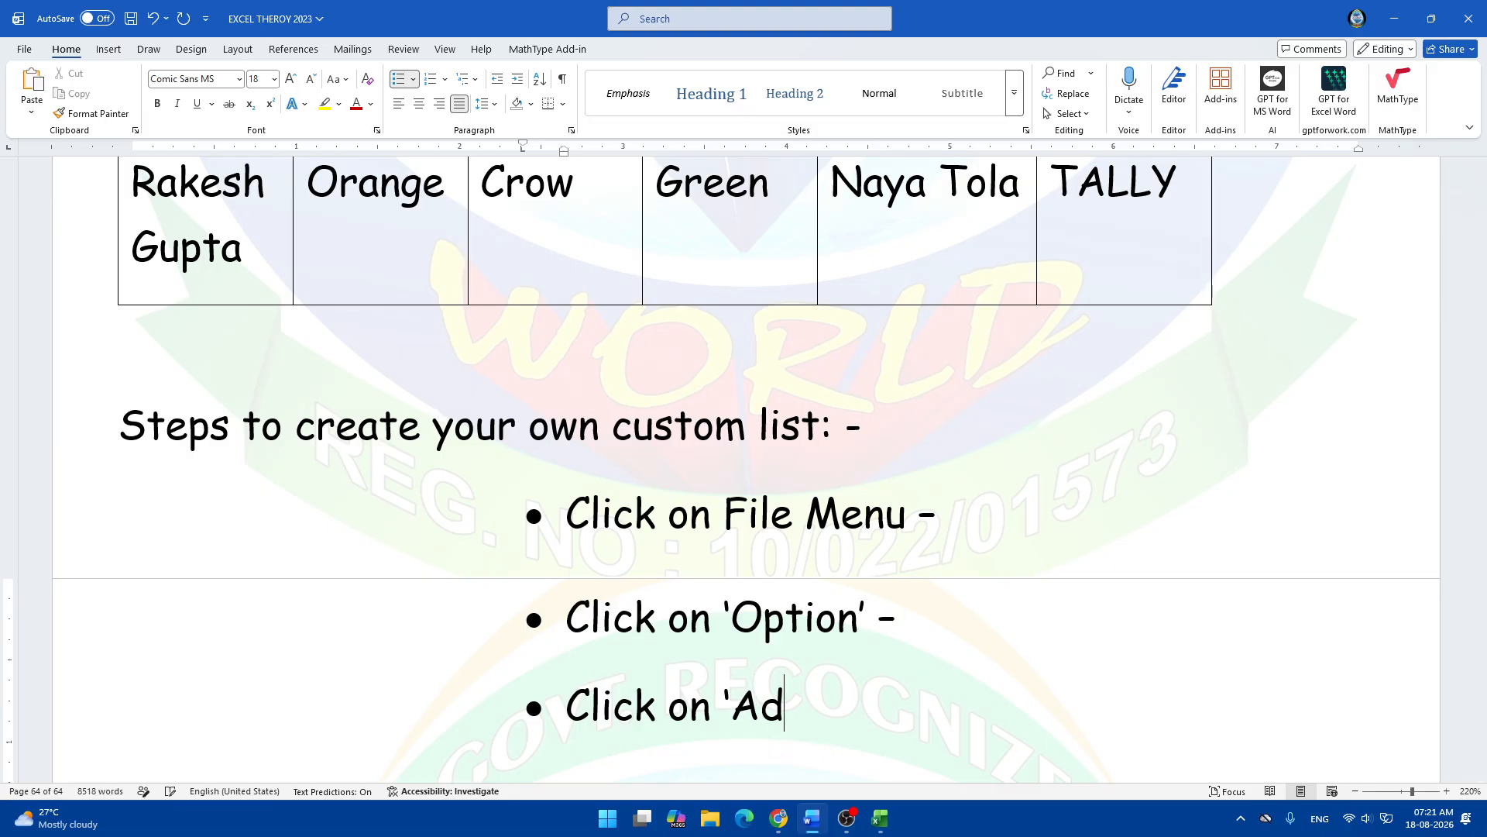
{"action": "type", "text": "nce"}
{"action": "type", "text": "'"}
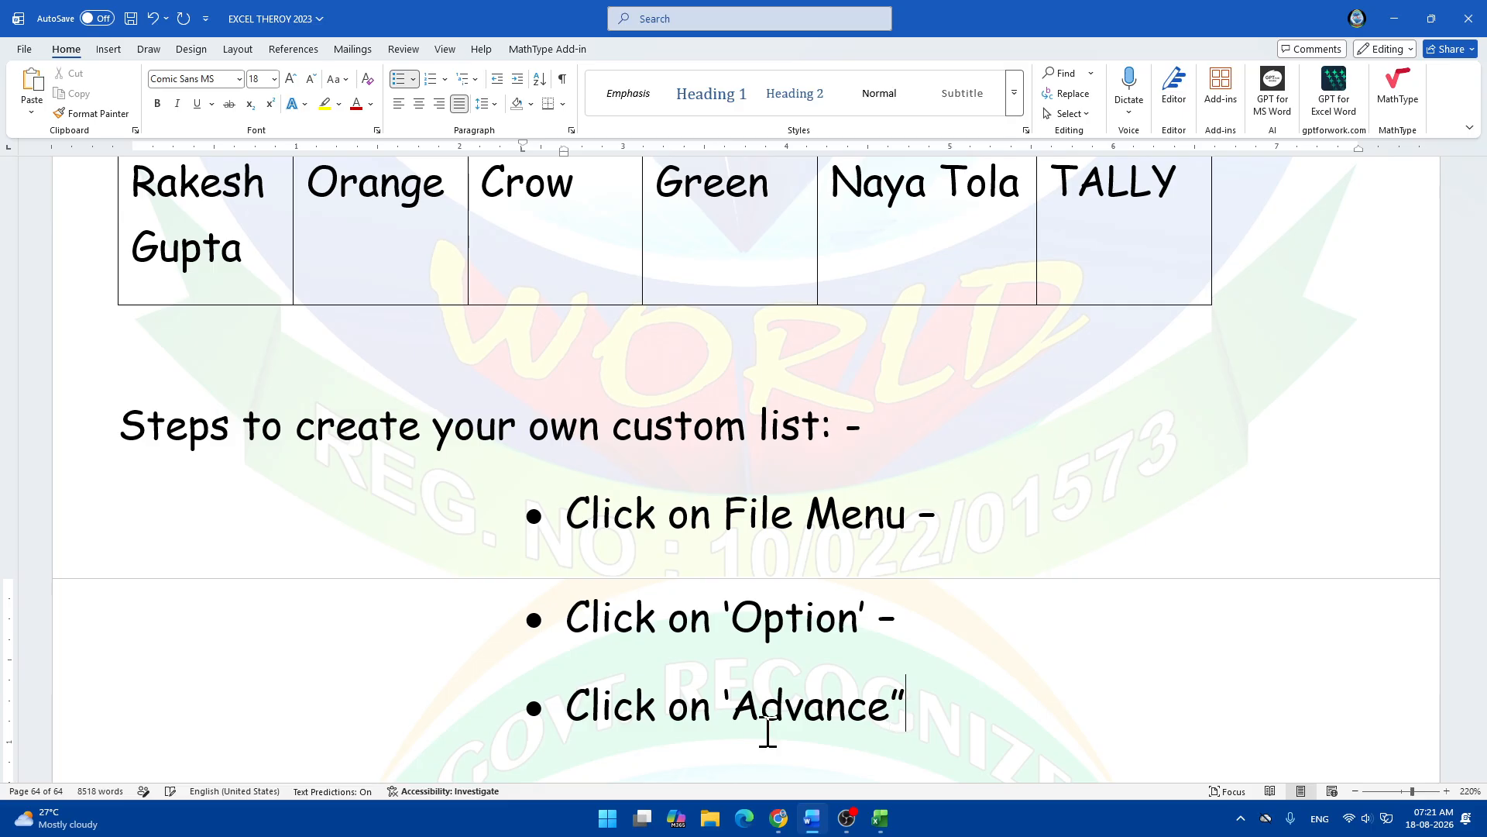
{"action": "key", "text": "BackSpace"}
{"action": "type", "text": "' -"}
{"action": "key", "text": "Return"}
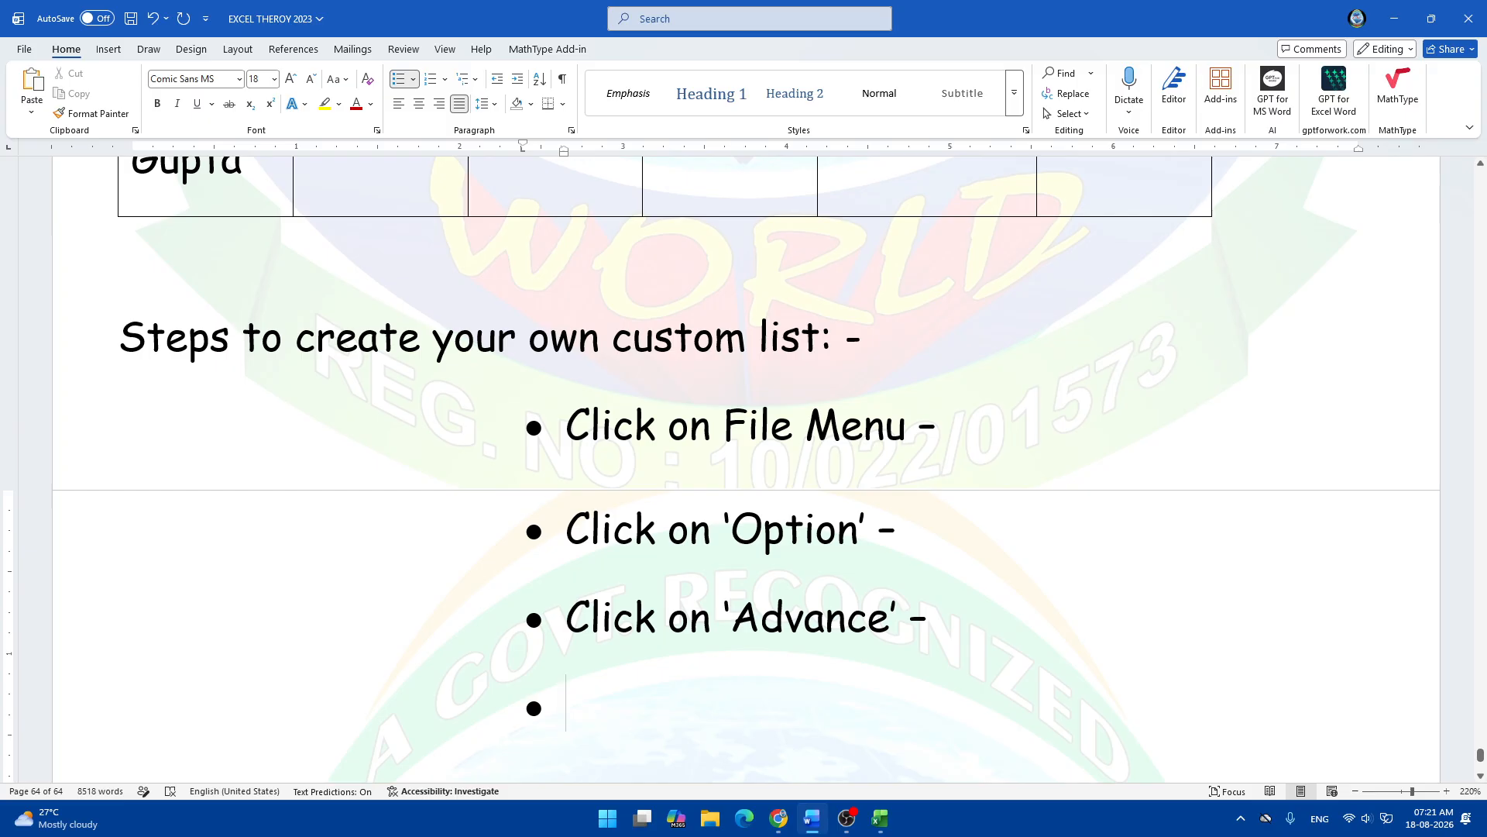
Add the fourth bullet 'Scroll down to last -'.
{"action": "type", "text": "Sc"}
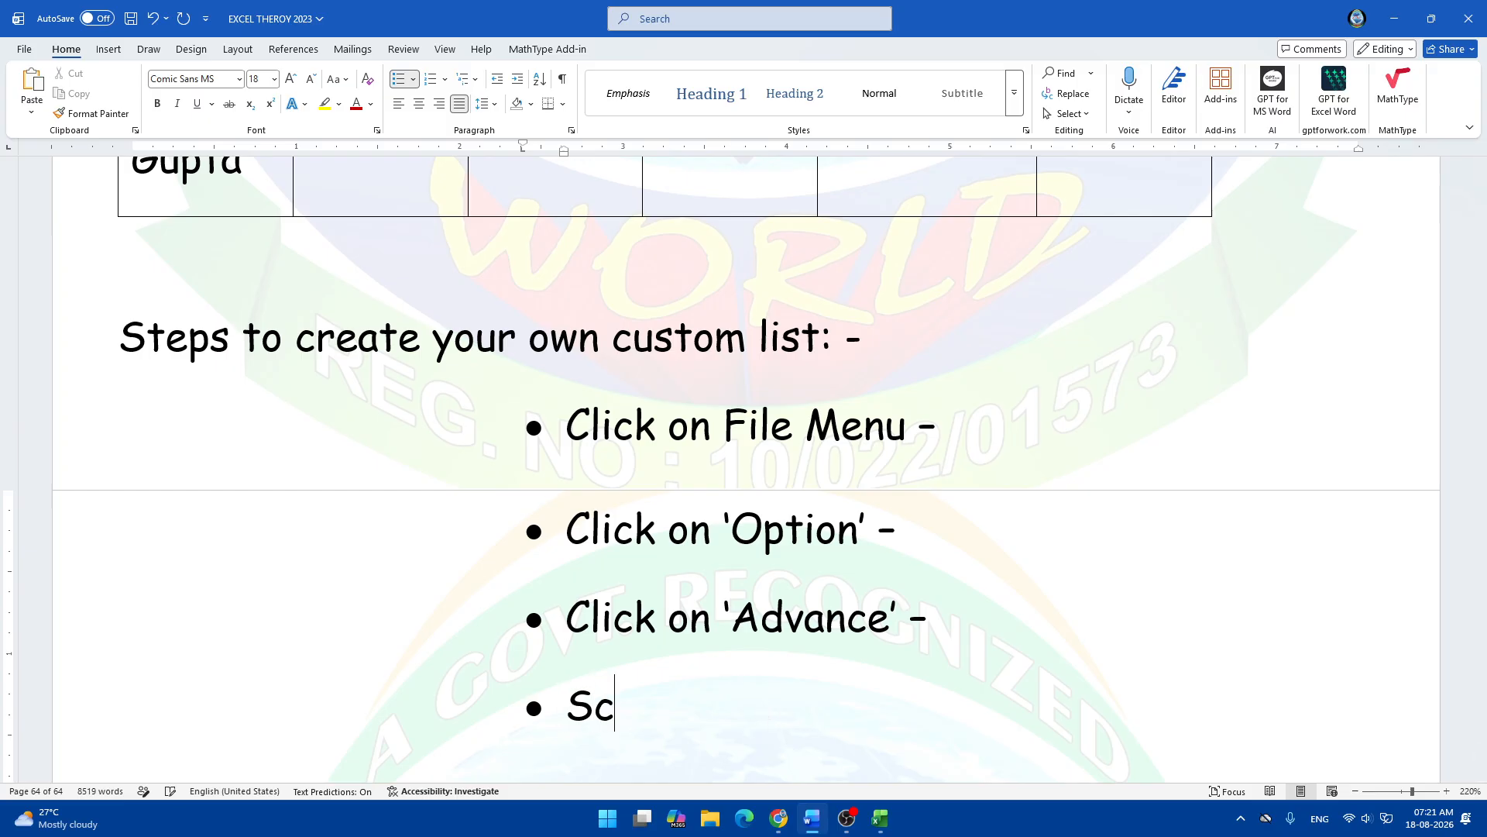
{"action": "type", "text": "rwo"}
{"action": "key", "text": "BackSpace"}
{"action": "key", "text": "BackSpace"}
{"action": "type", "text": "ol"}
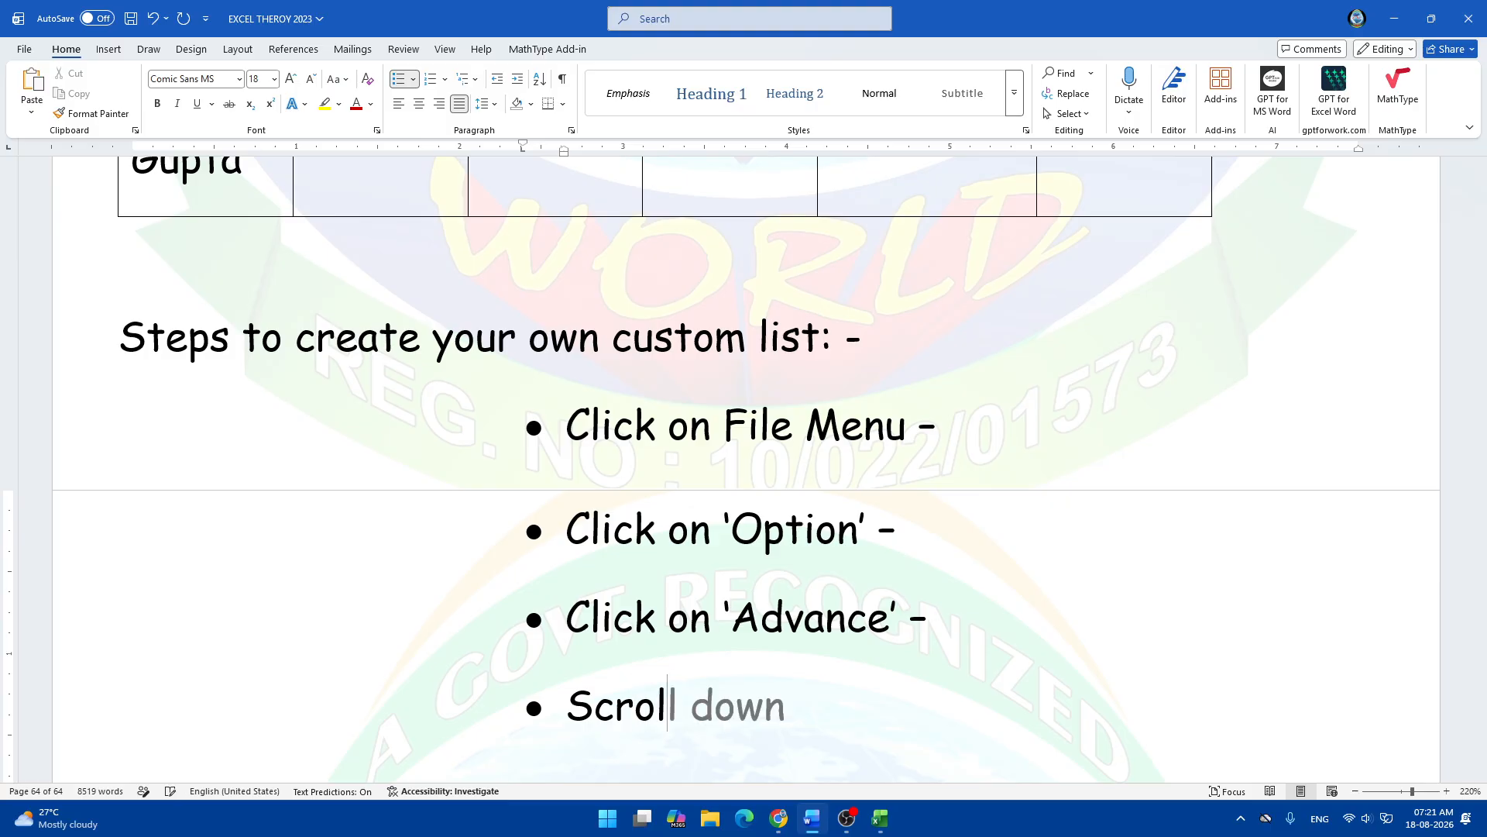
{"action": "key", "text": "Tab"}
{"action": "type", "text": "to"}
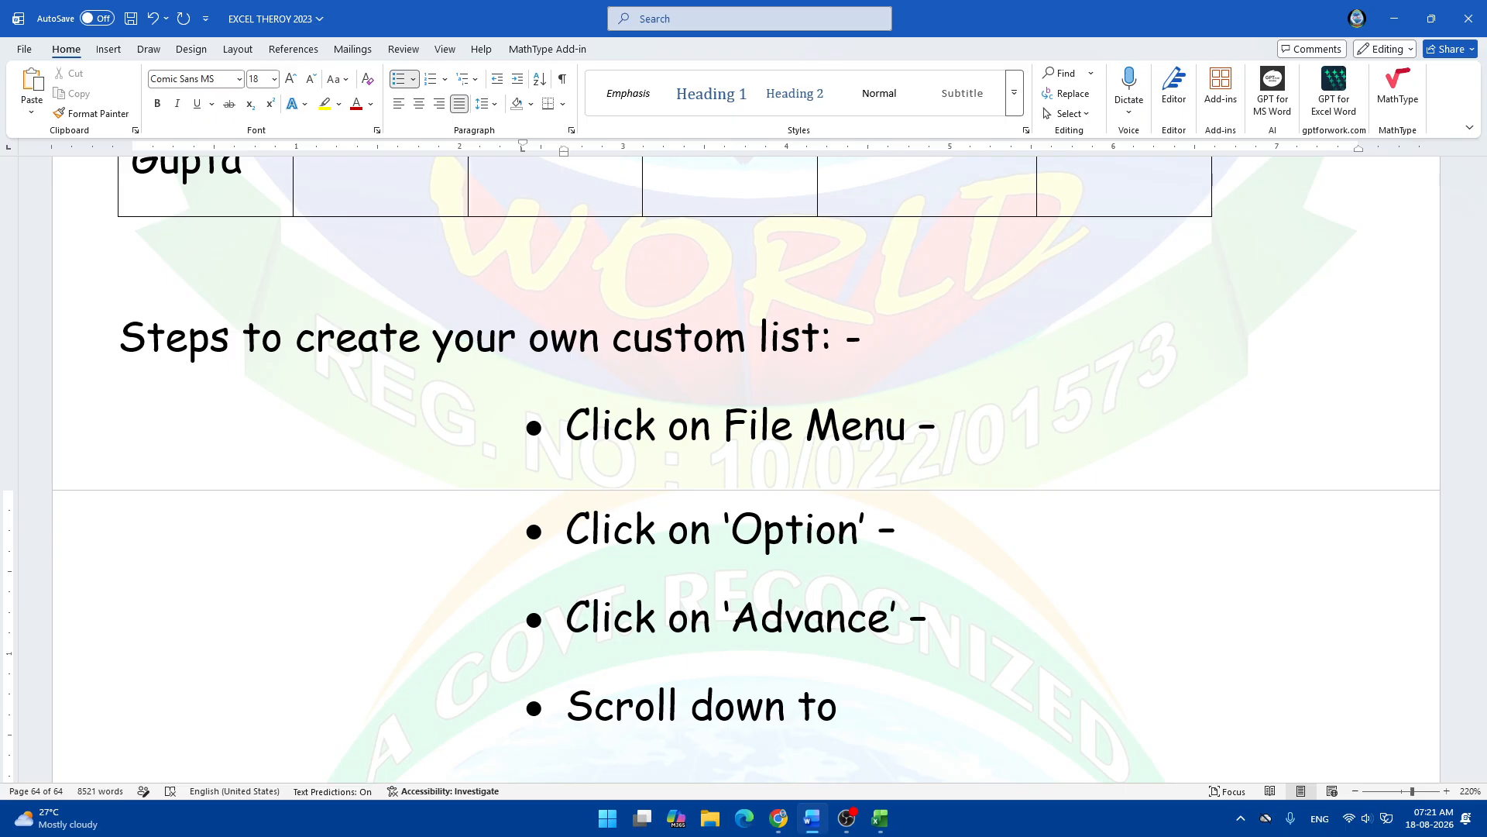
{"action": "type", "text": "lst"}
{"action": "key", "text": "BackSpace"}
{"action": "key", "text": "BackSpace"}
{"action": "type", "text": "last -"}
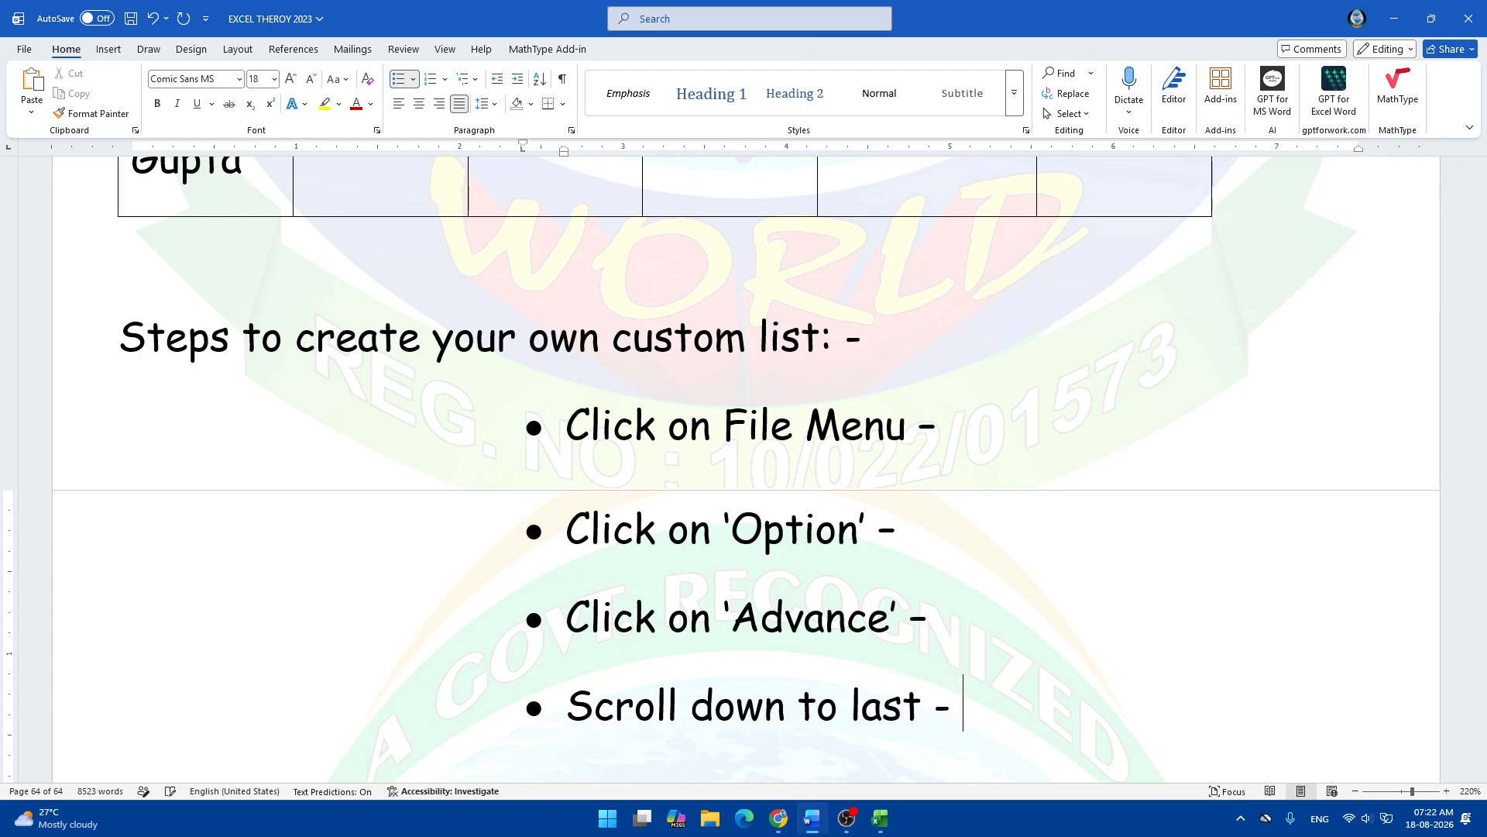
{"action": "key", "text": "Return"}
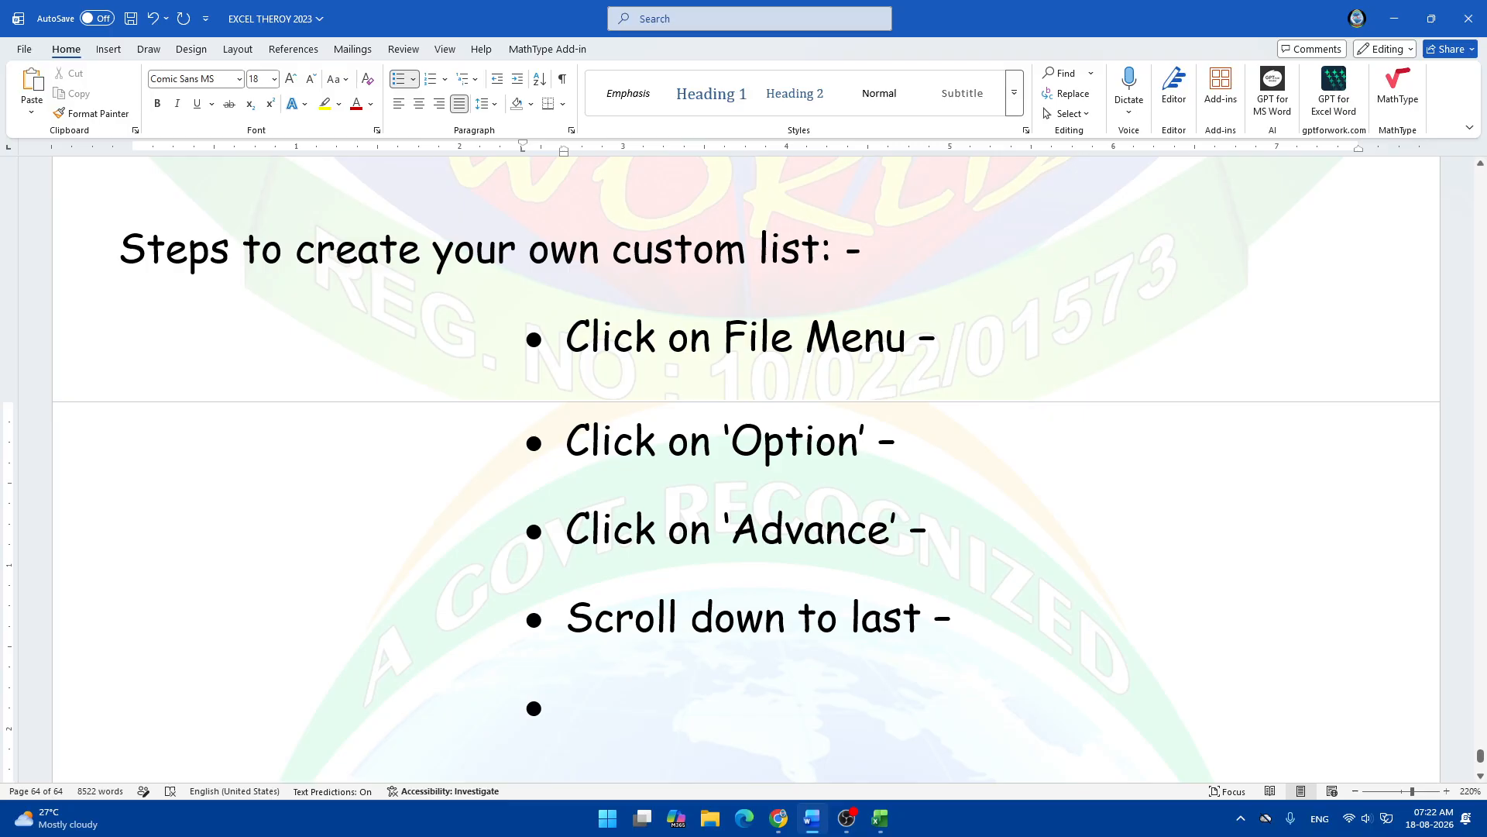
Add the fifth bullet "Click on 'Custom List' -" and start an empty bullet below it.
{"action": "type", "text": "cli"}
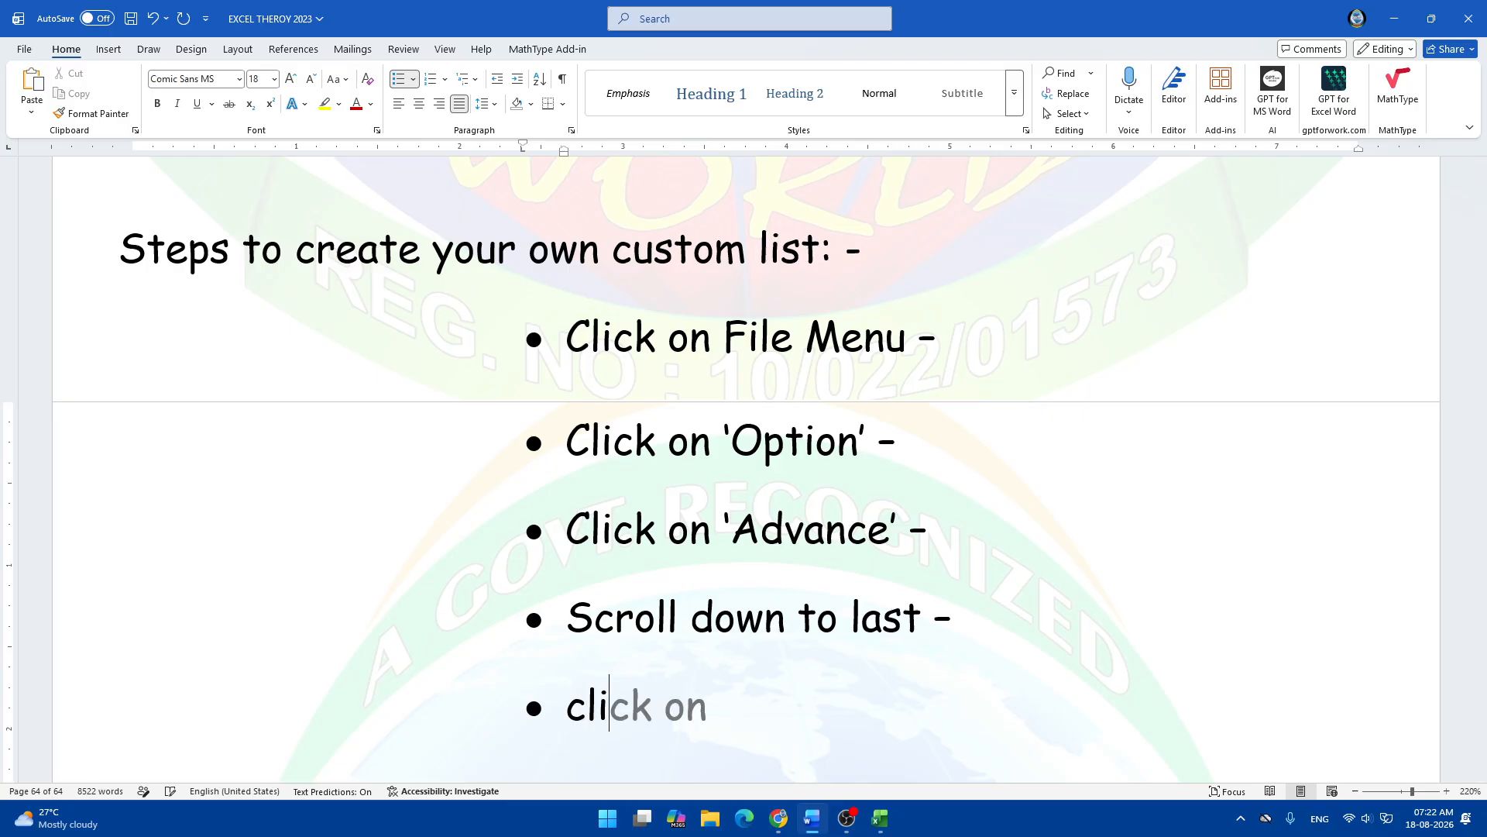
{"action": "key", "text": "BackSpace"}
{"action": "key", "text": "BackSpace"}
{"action": "type", "text": "C"}
{"action": "key", "text": "Tab"}
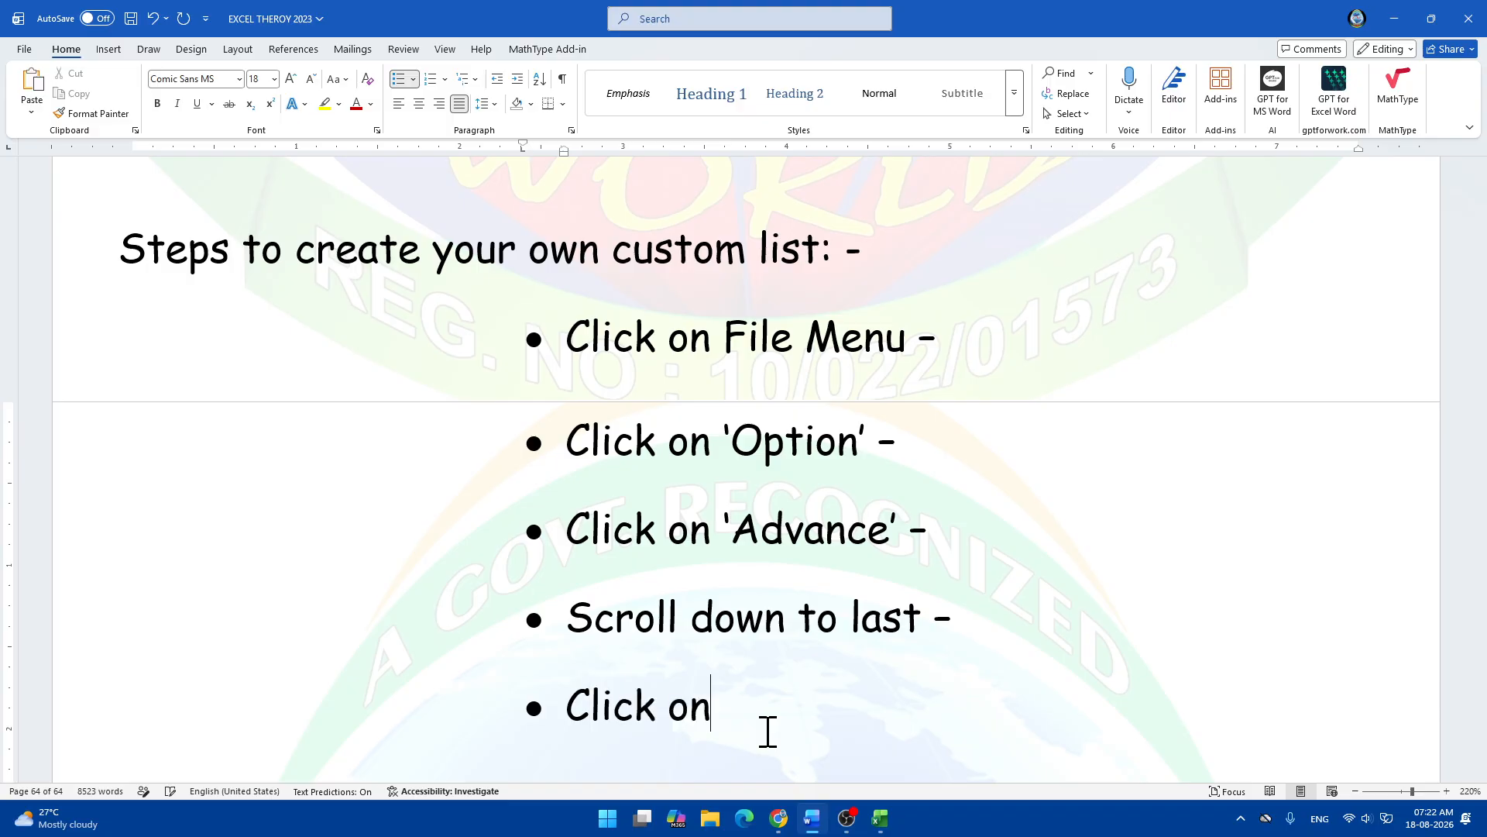
{"action": "type", "text": "'Custom"}
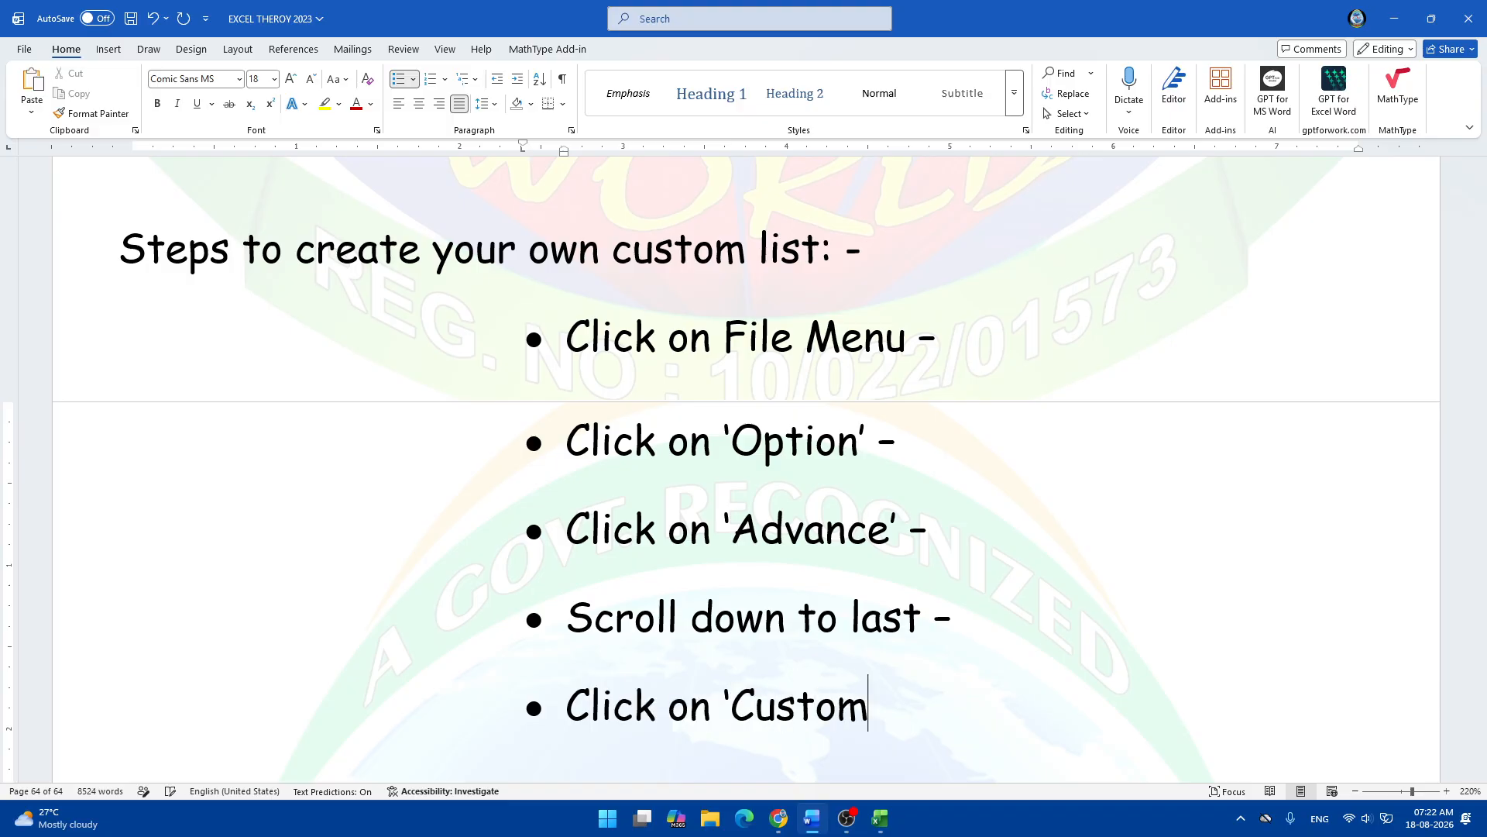
{"action": "type", "text": " List' "}
{"action": "type", "text": "-"}
{"action": "key", "text": "Return"}
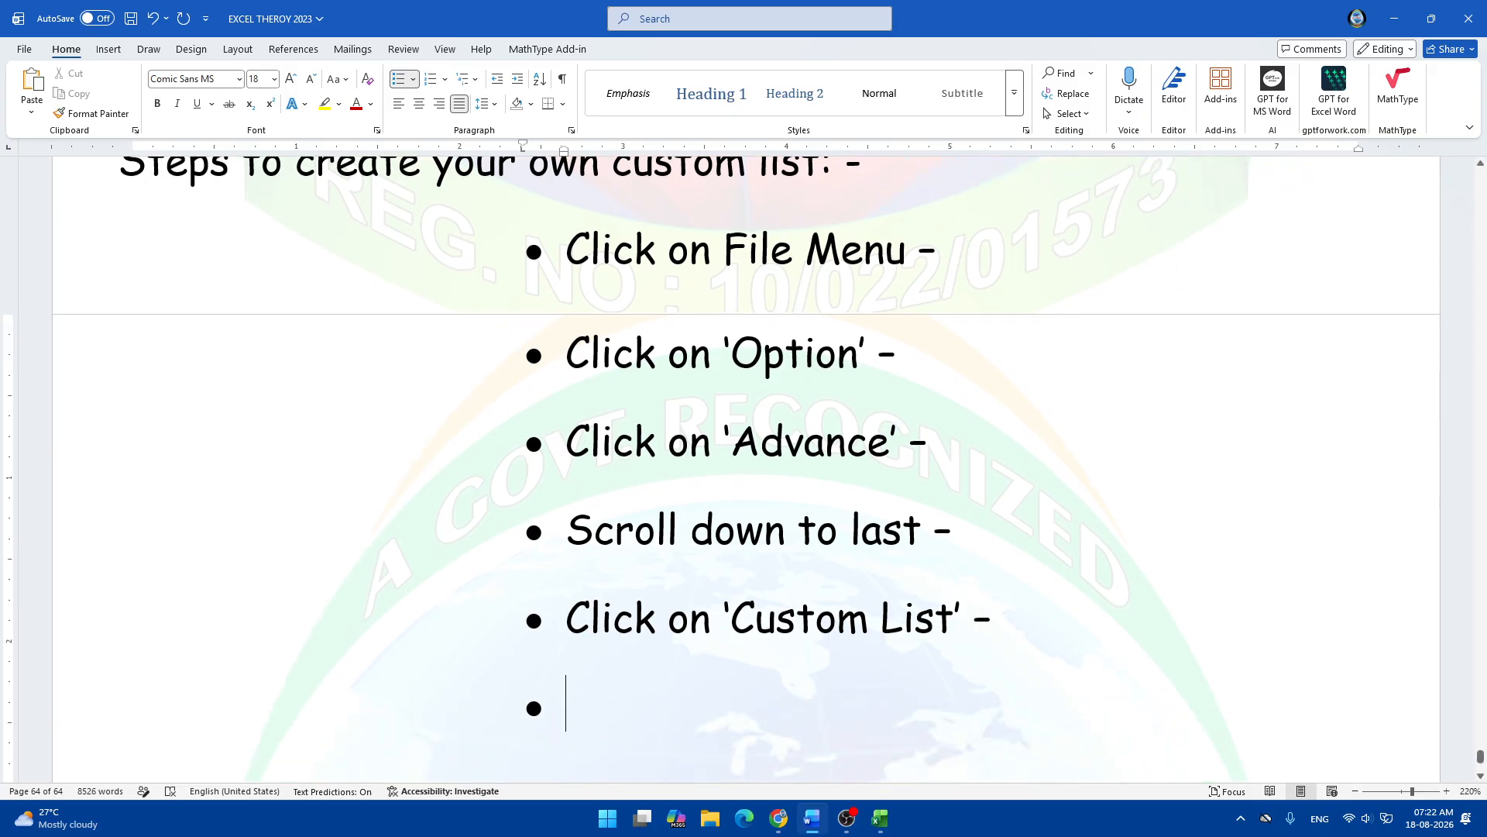
{"action": "key", "text": "alt+Tab"}
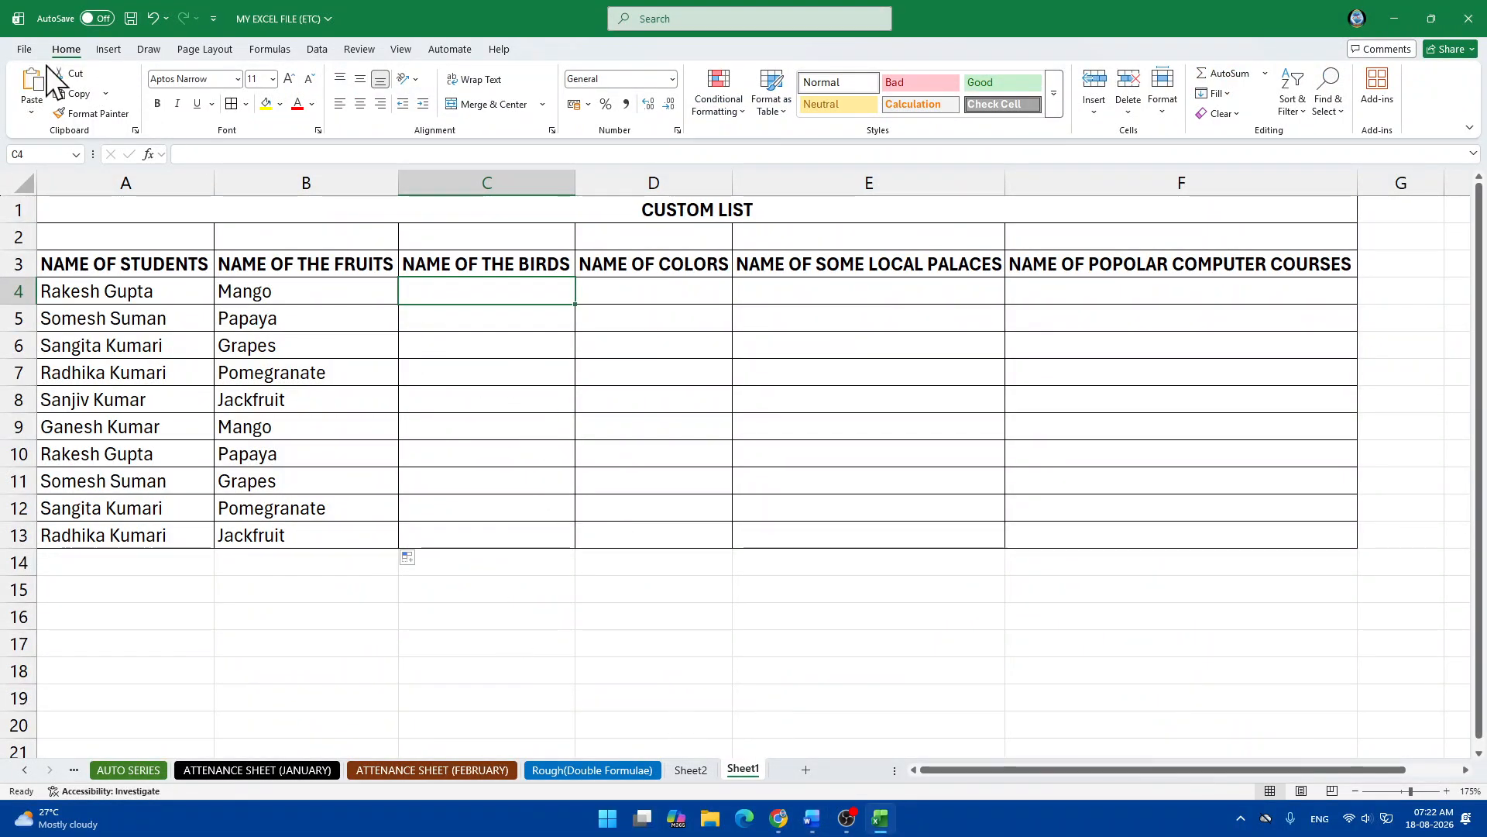
Reopen Custom Lists via File > Options > Advanced, close both dialogs and return to Word.
{"action": "left_click", "coordinate": [24, 49]}
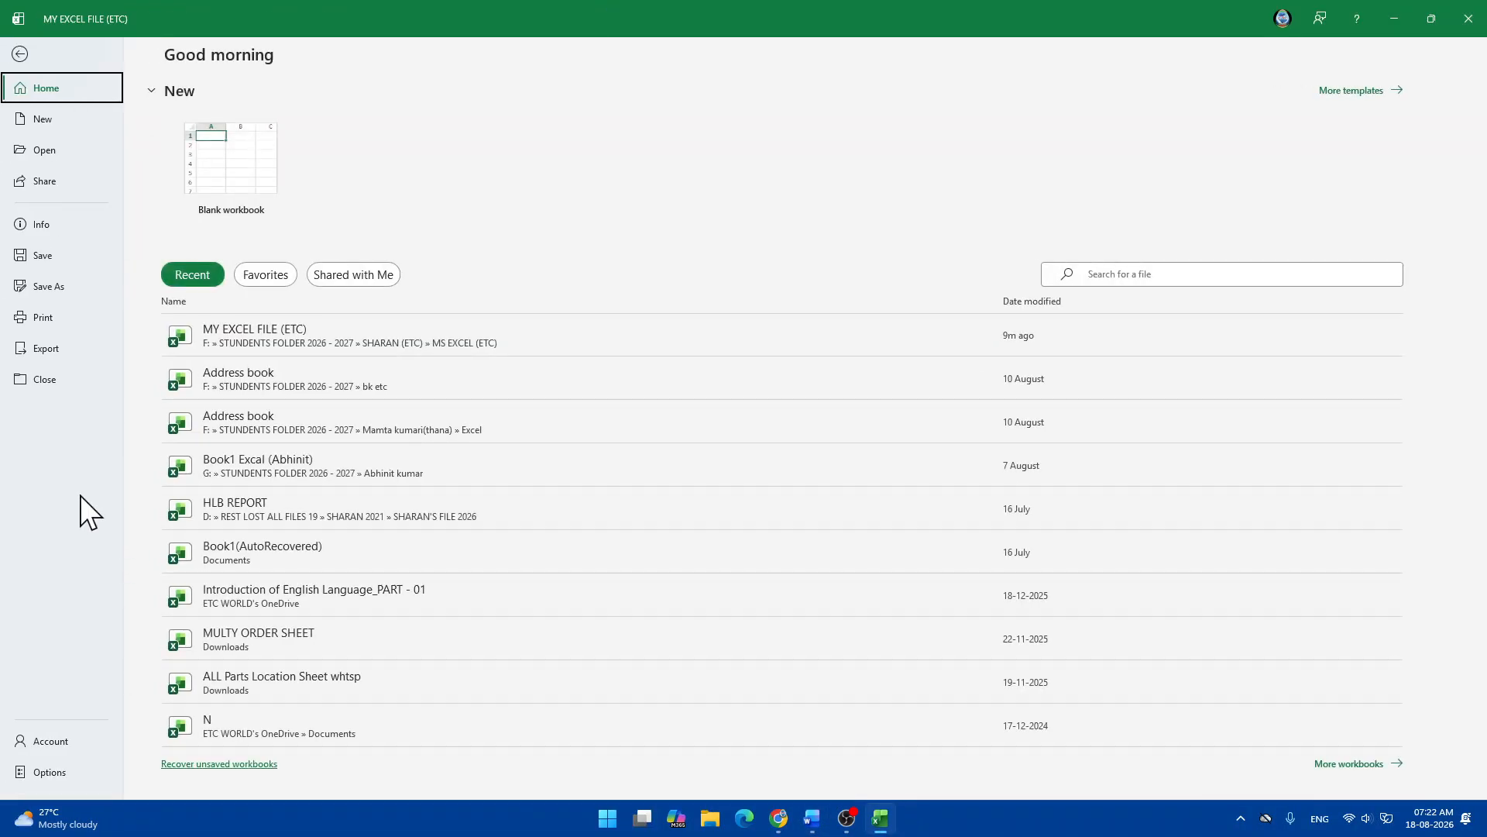
{"action": "left_click", "coordinate": [49, 772]}
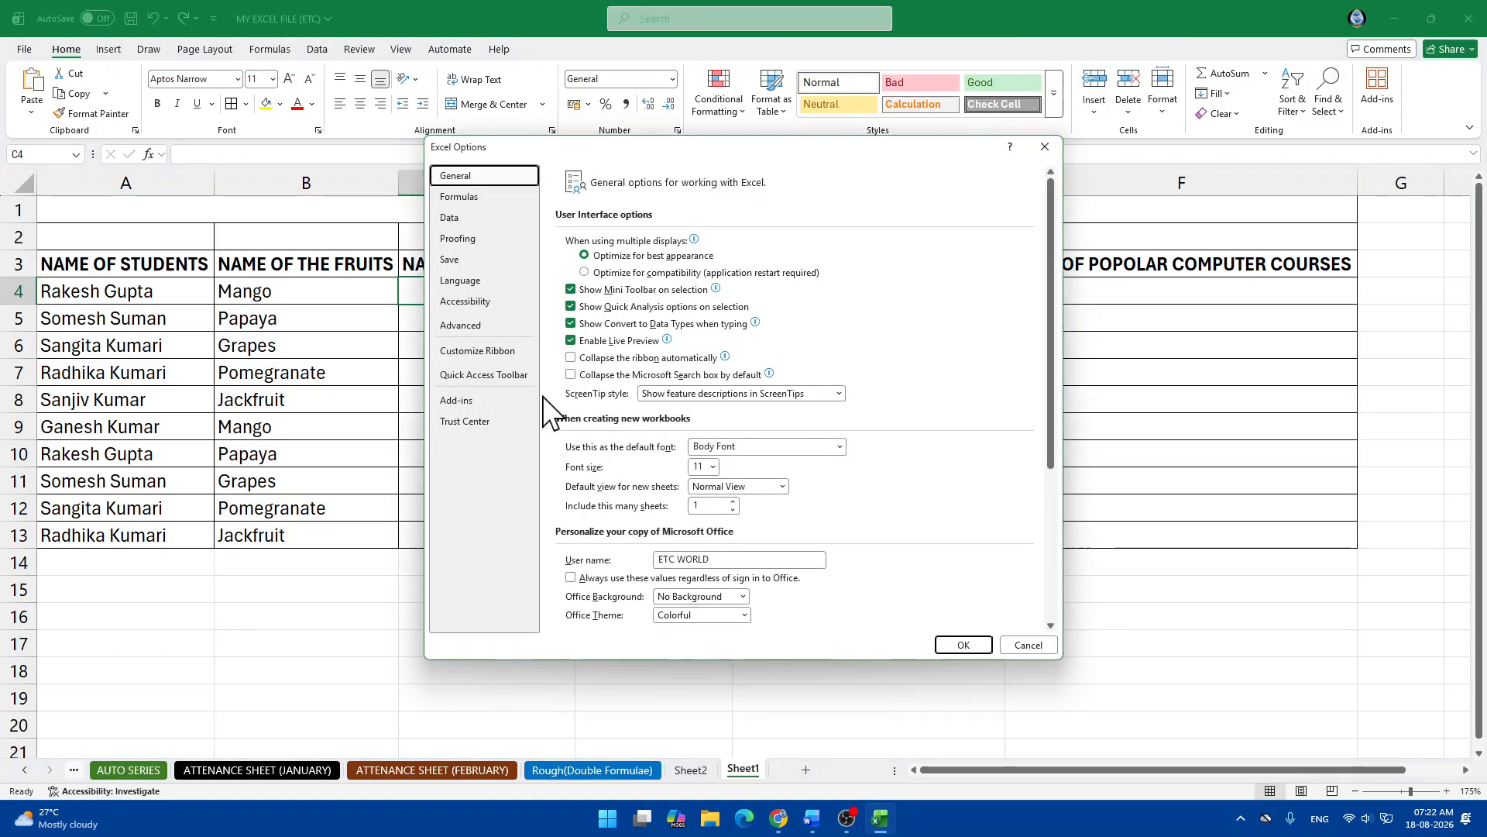
{"action": "left_click", "coordinate": [467, 326]}
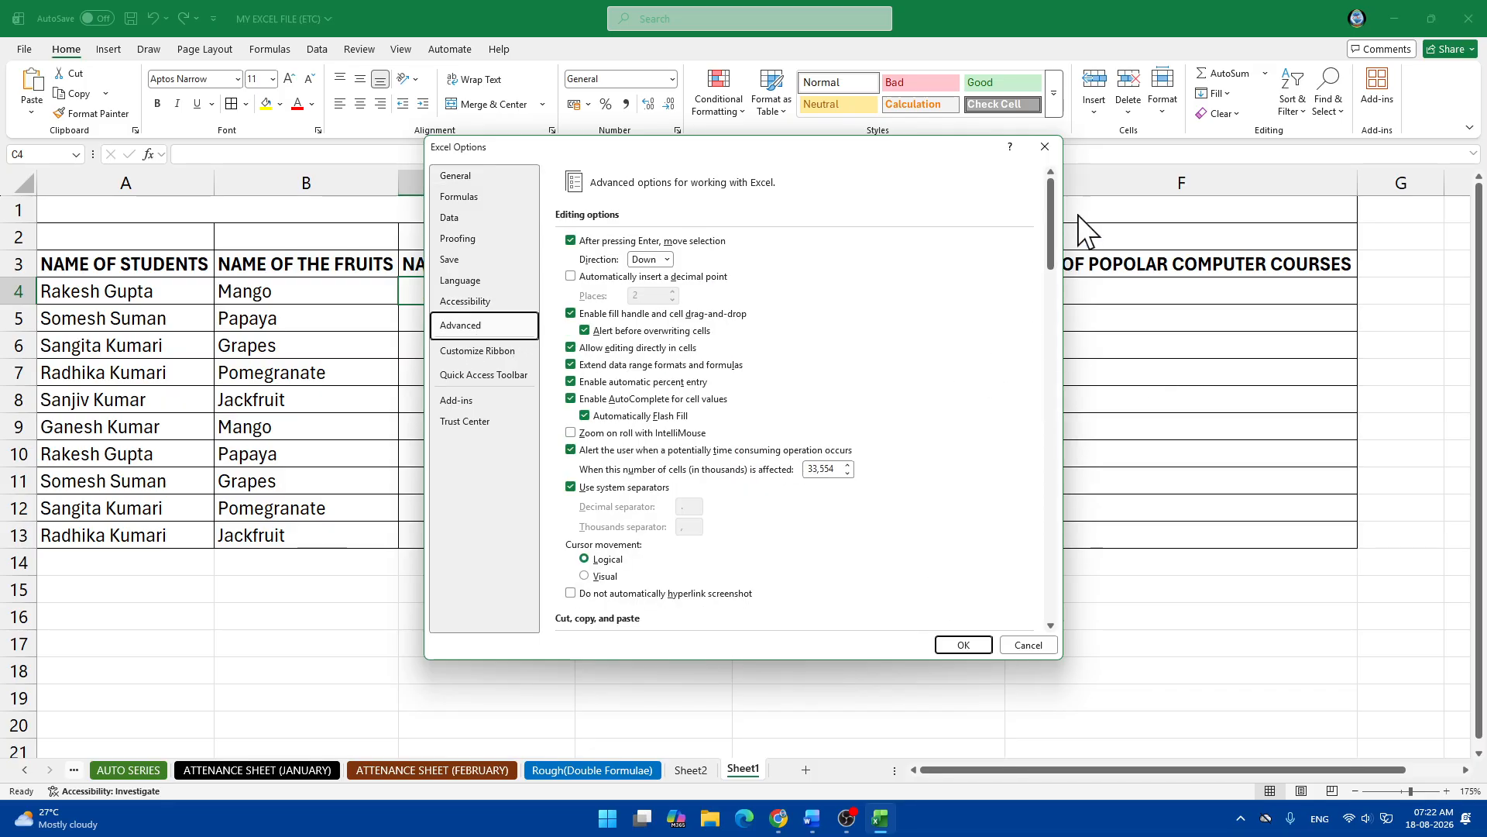
{"action": "left_click_drag", "start_coordinate": [1052, 230], "coordinate": [1010, 608]}
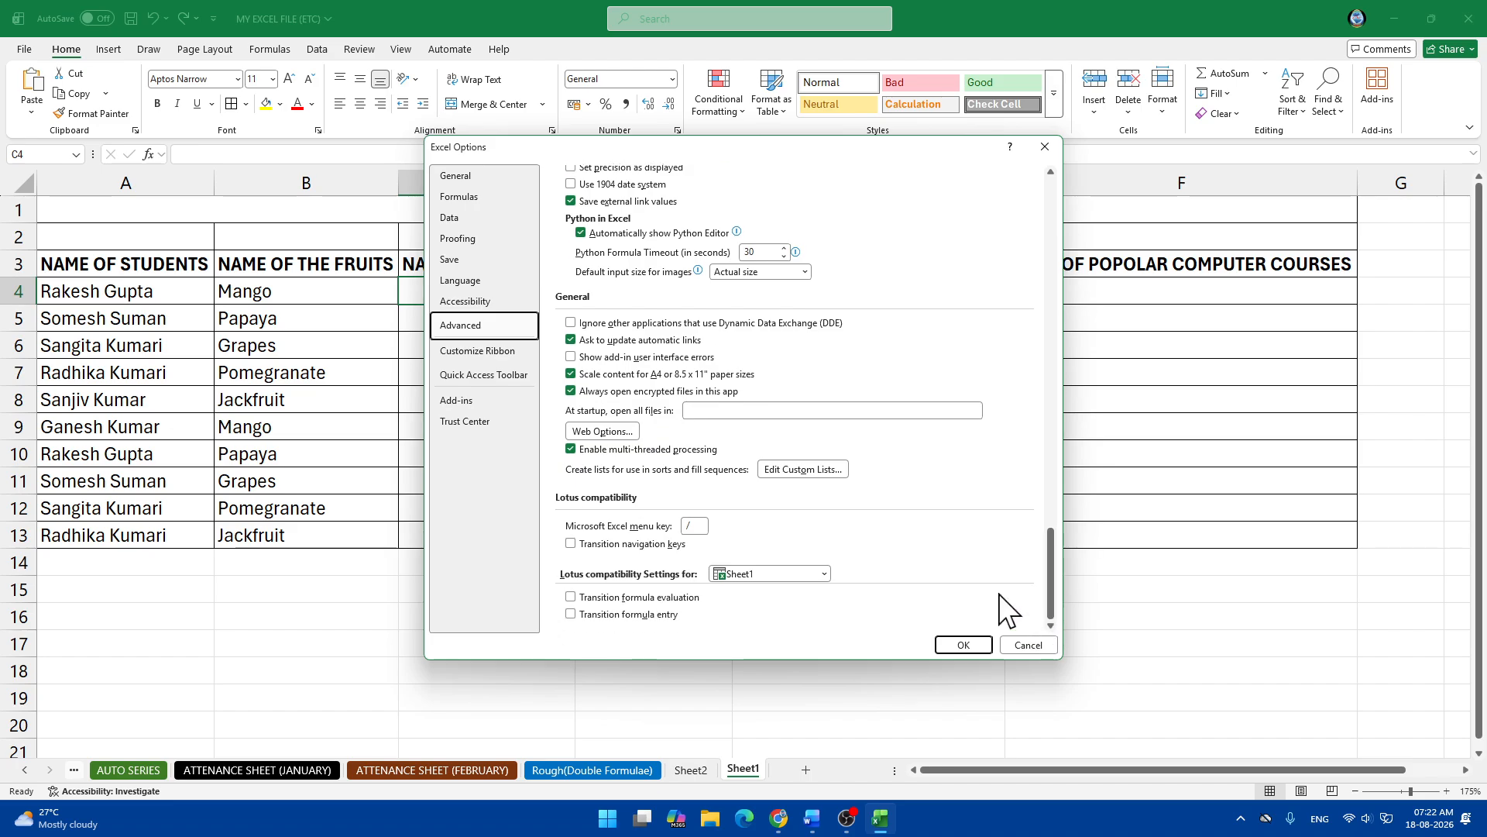
{"action": "left_click", "coordinate": [819, 470]}
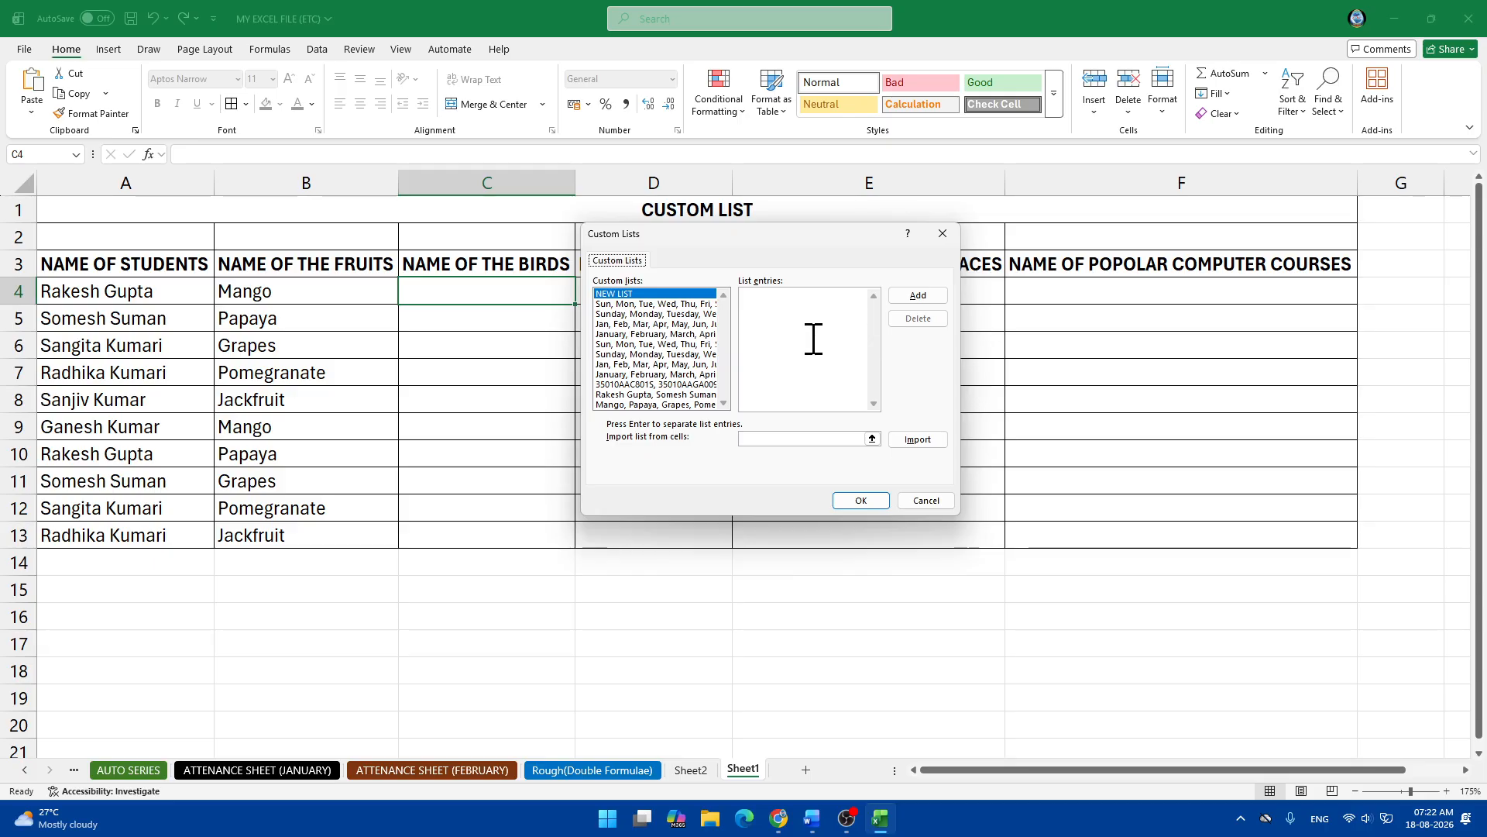
{"action": "left_click", "coordinate": [943, 233]}
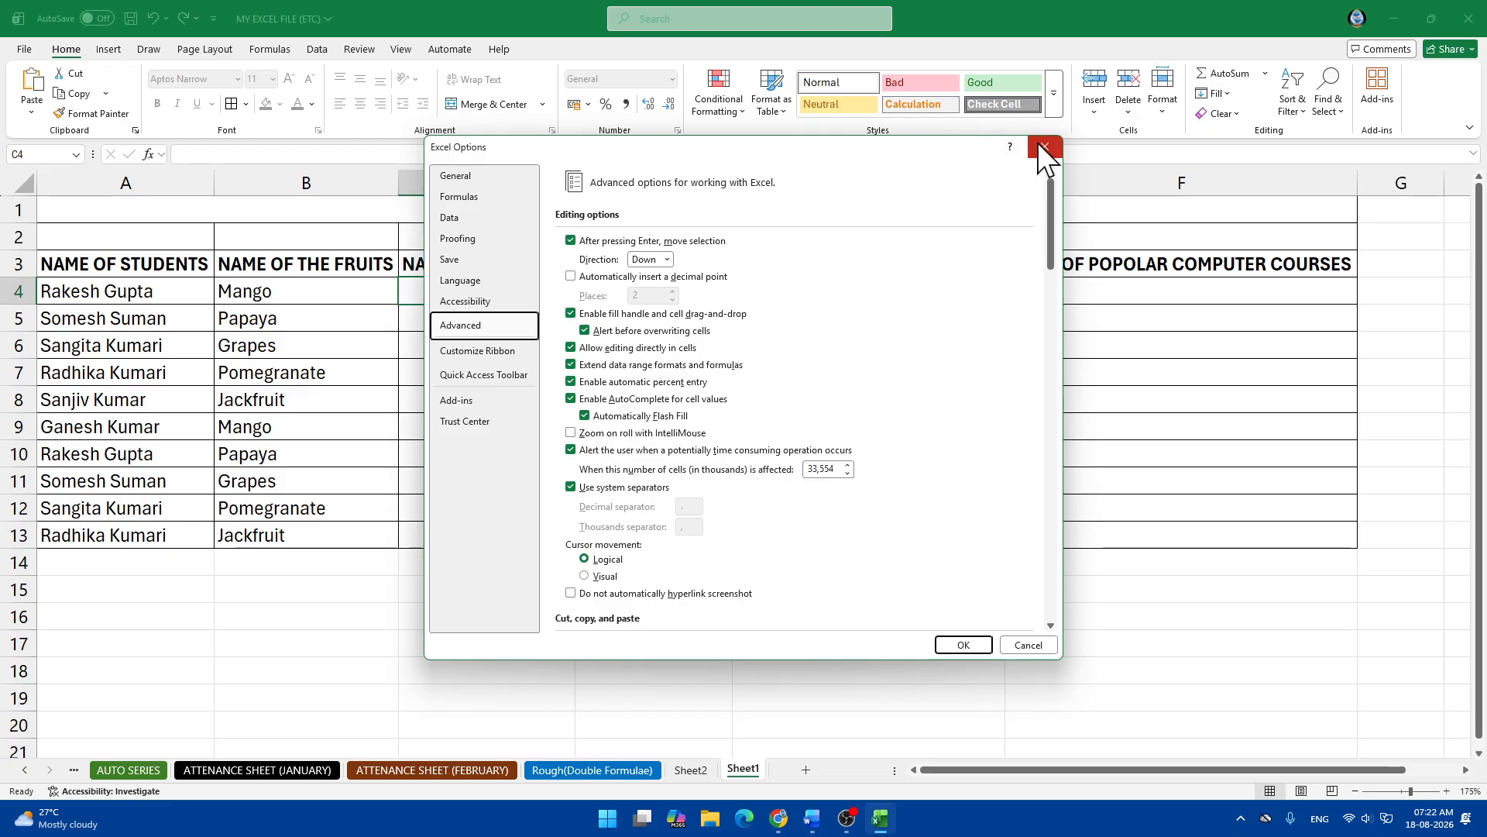
{"action": "left_click", "coordinate": [1045, 147]}
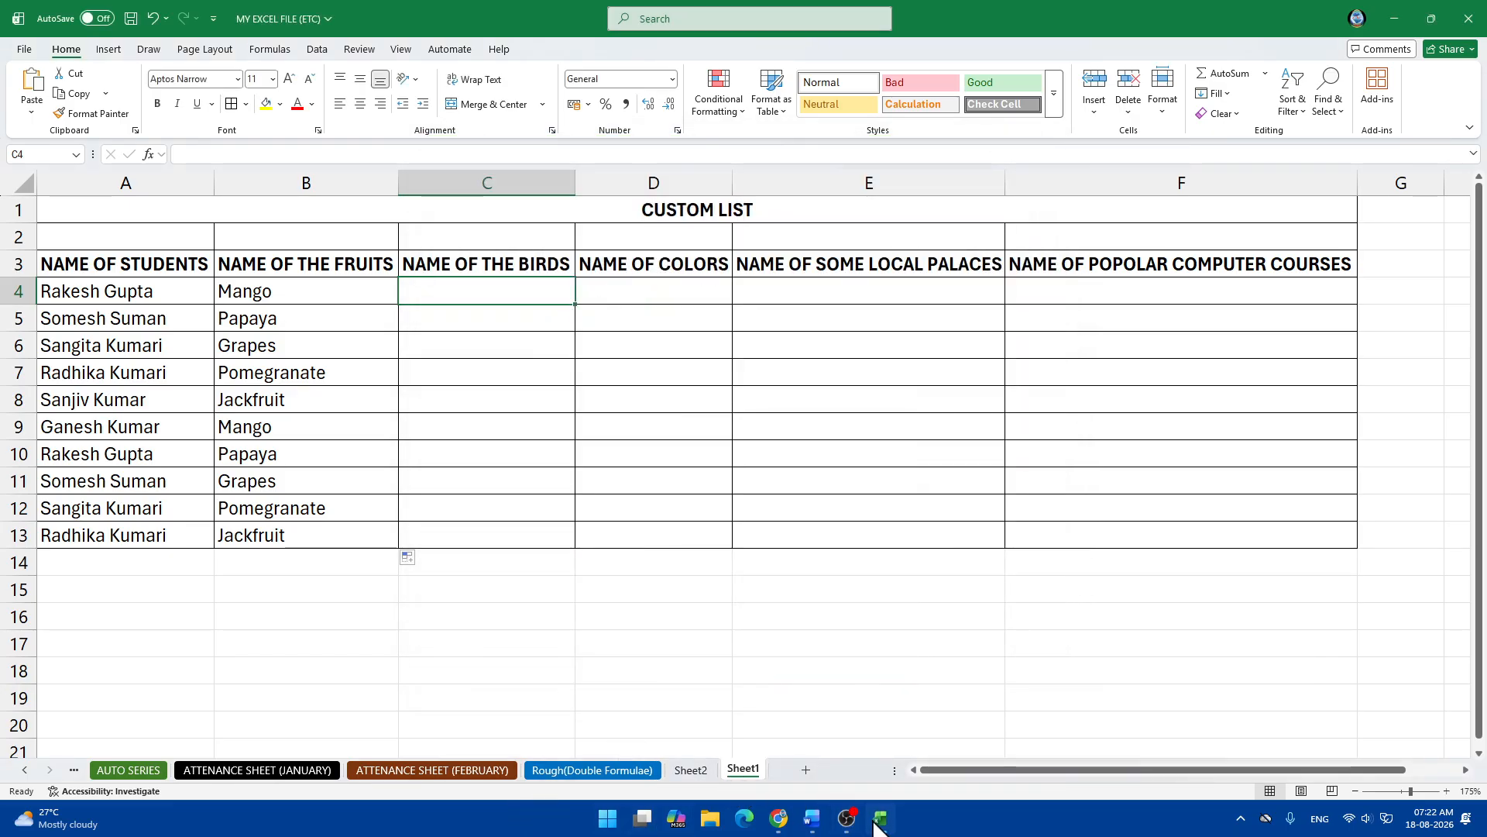
{"action": "left_click", "coordinate": [812, 819]}
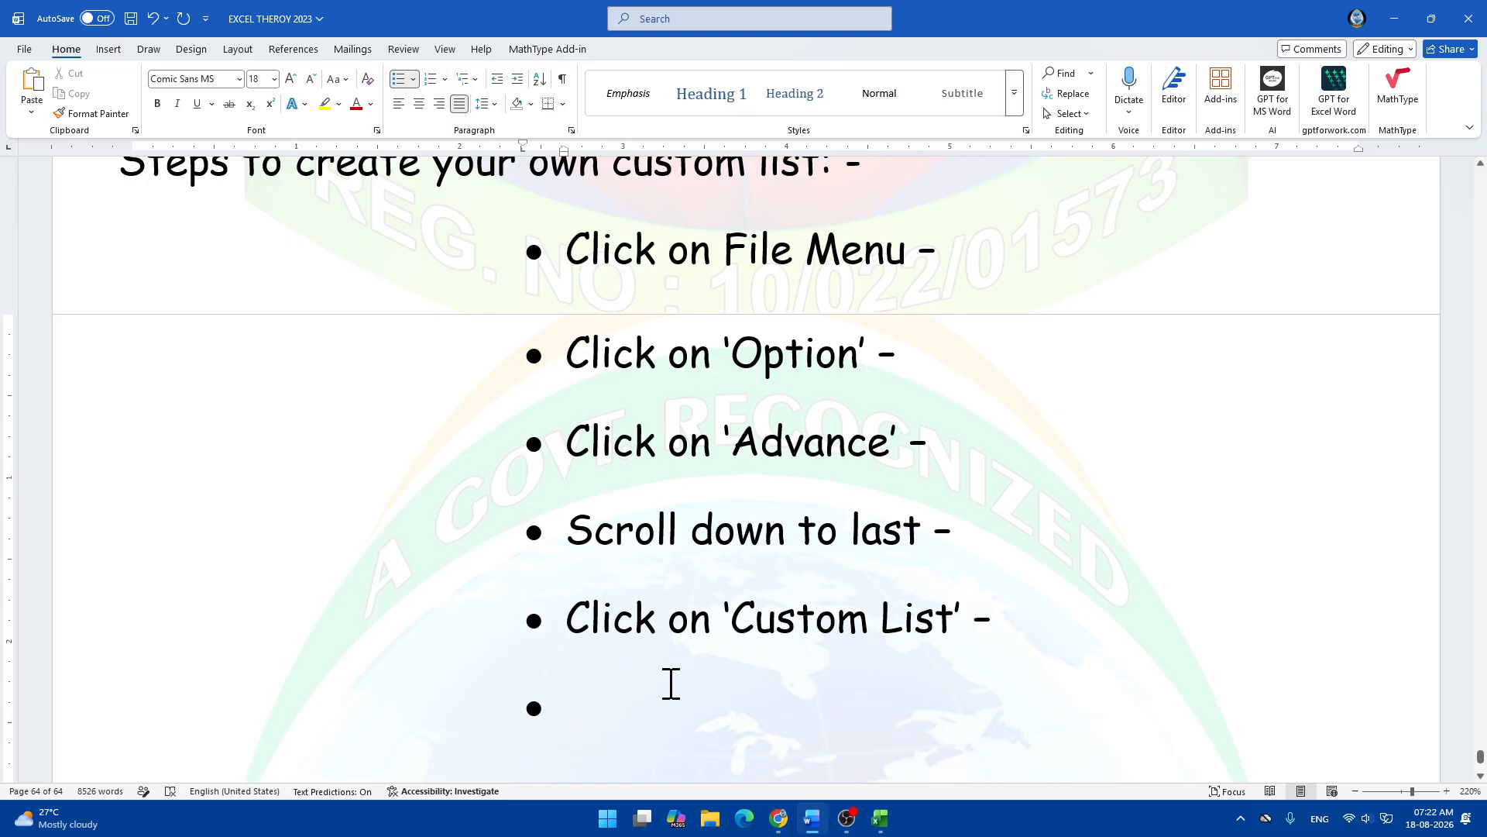
Begin the sixth bullet with "Click on ' List Entries Box' -".
{"action": "type", "text": "cli"}
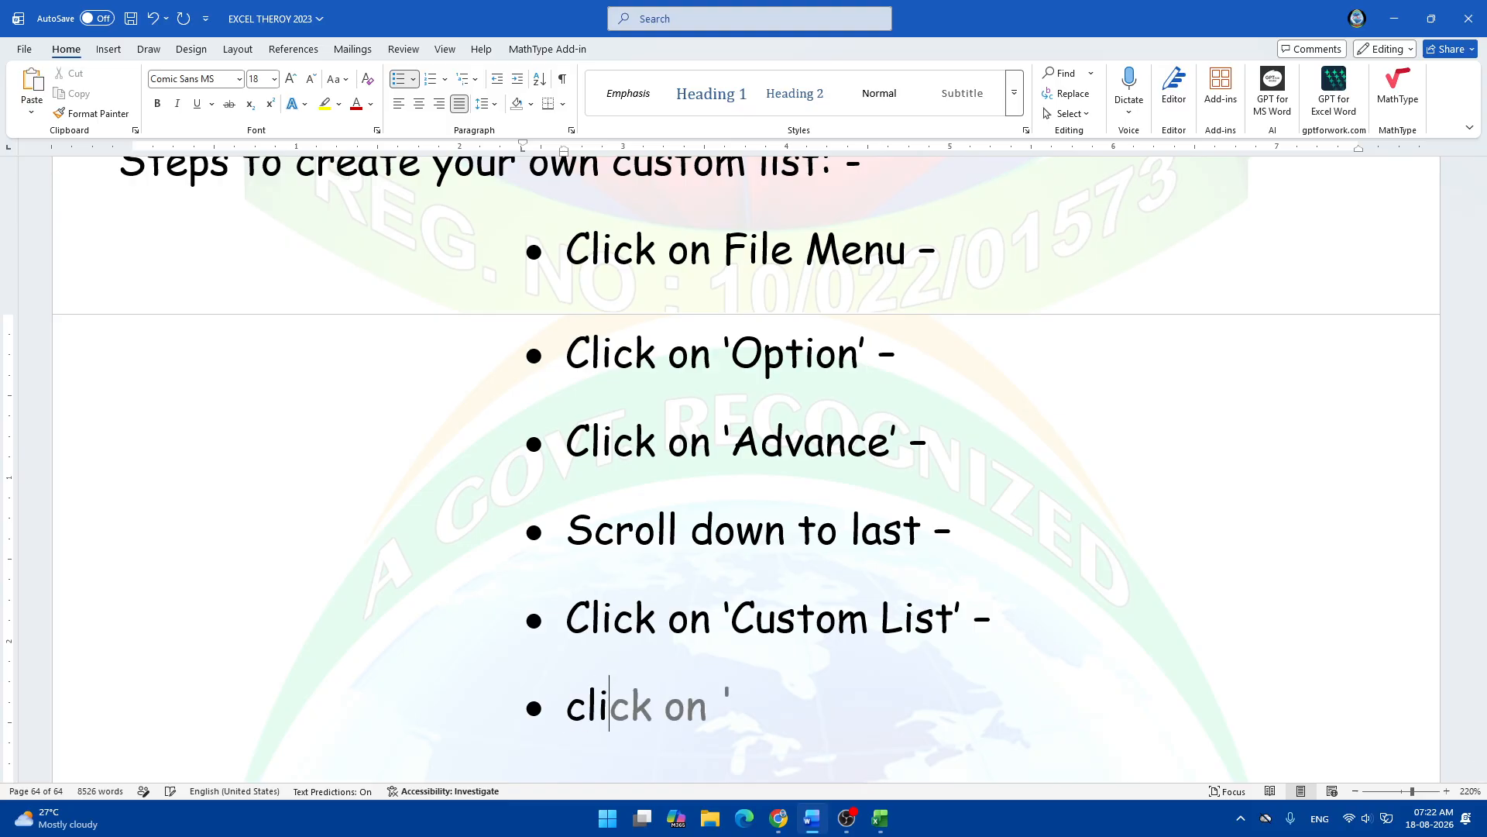
{"action": "key", "text": "BackSpace"}
{"action": "key", "text": "BackSpace"}
{"action": "key", "text": "BackSpace"}
{"action": "type", "text": "C"}
{"action": "key", "text": "Tab"}
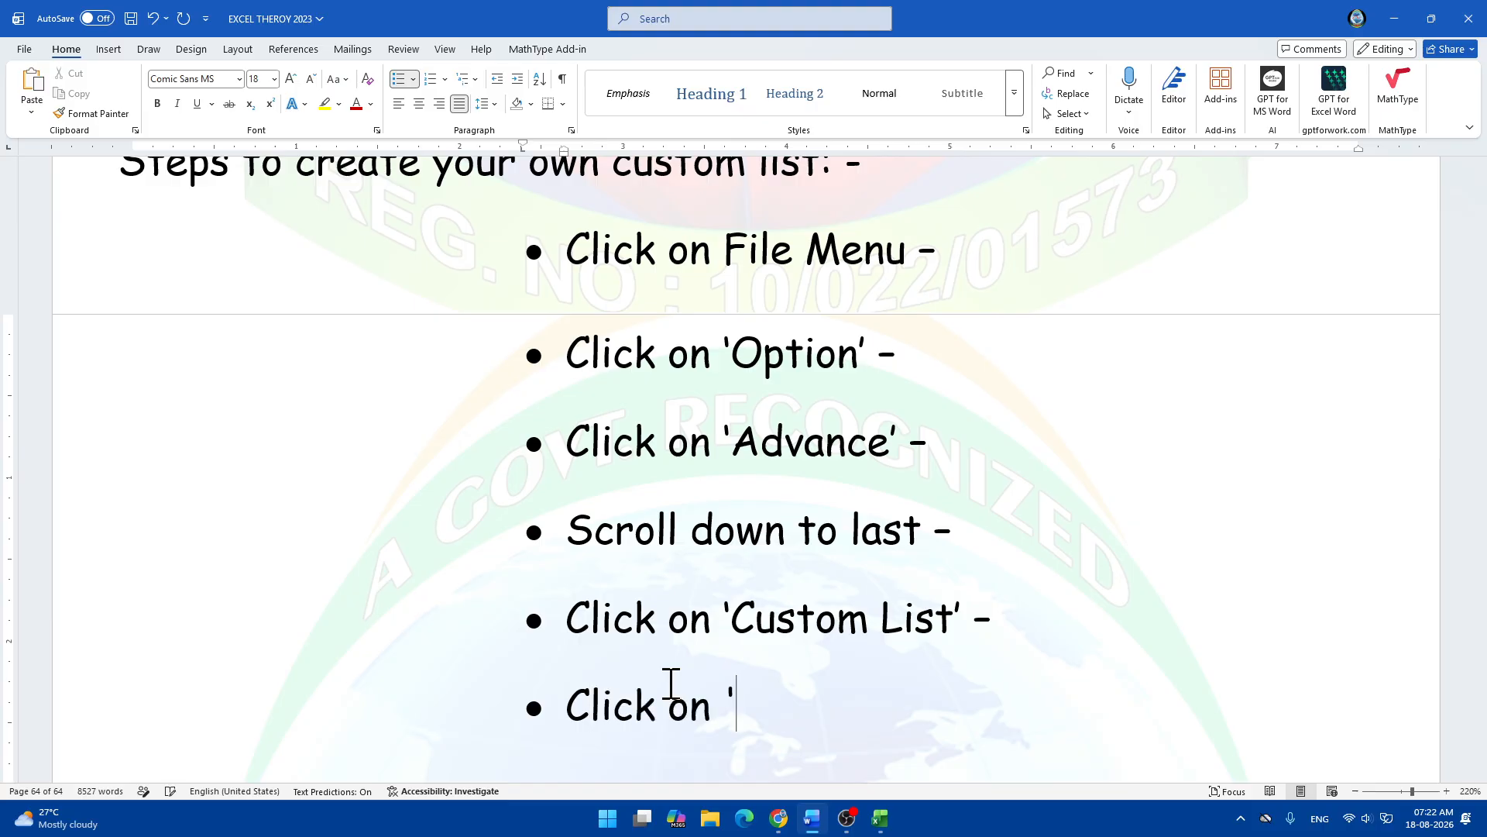
{"action": "type", "text": "List"}
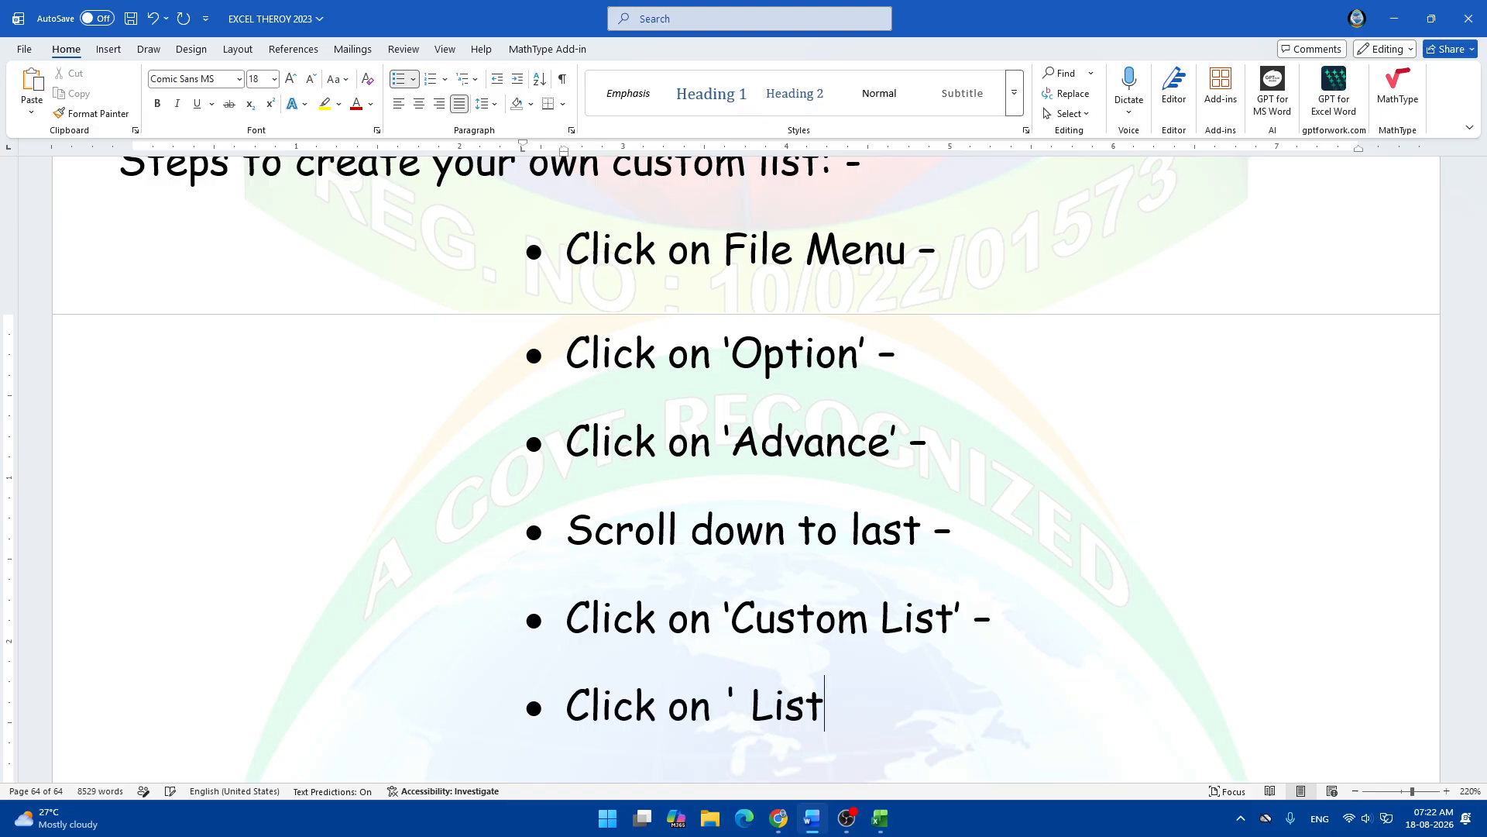
{"action": "type", "text": " Entrie"}
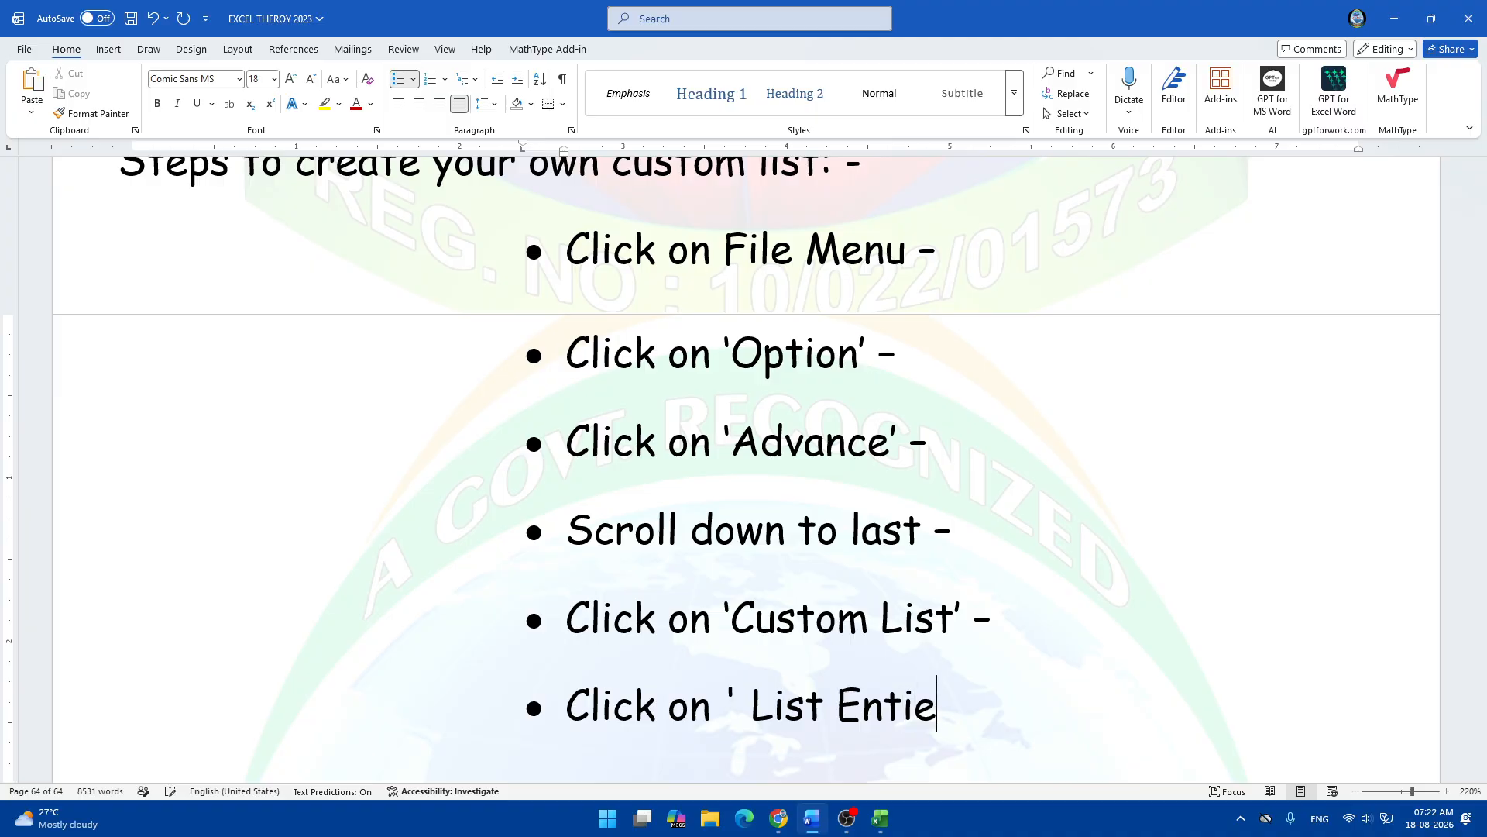
{"action": "key", "text": "BackSpace"}
{"action": "key", "text": "BackSpace"}
{"action": "type", "text": "ries Bor"}
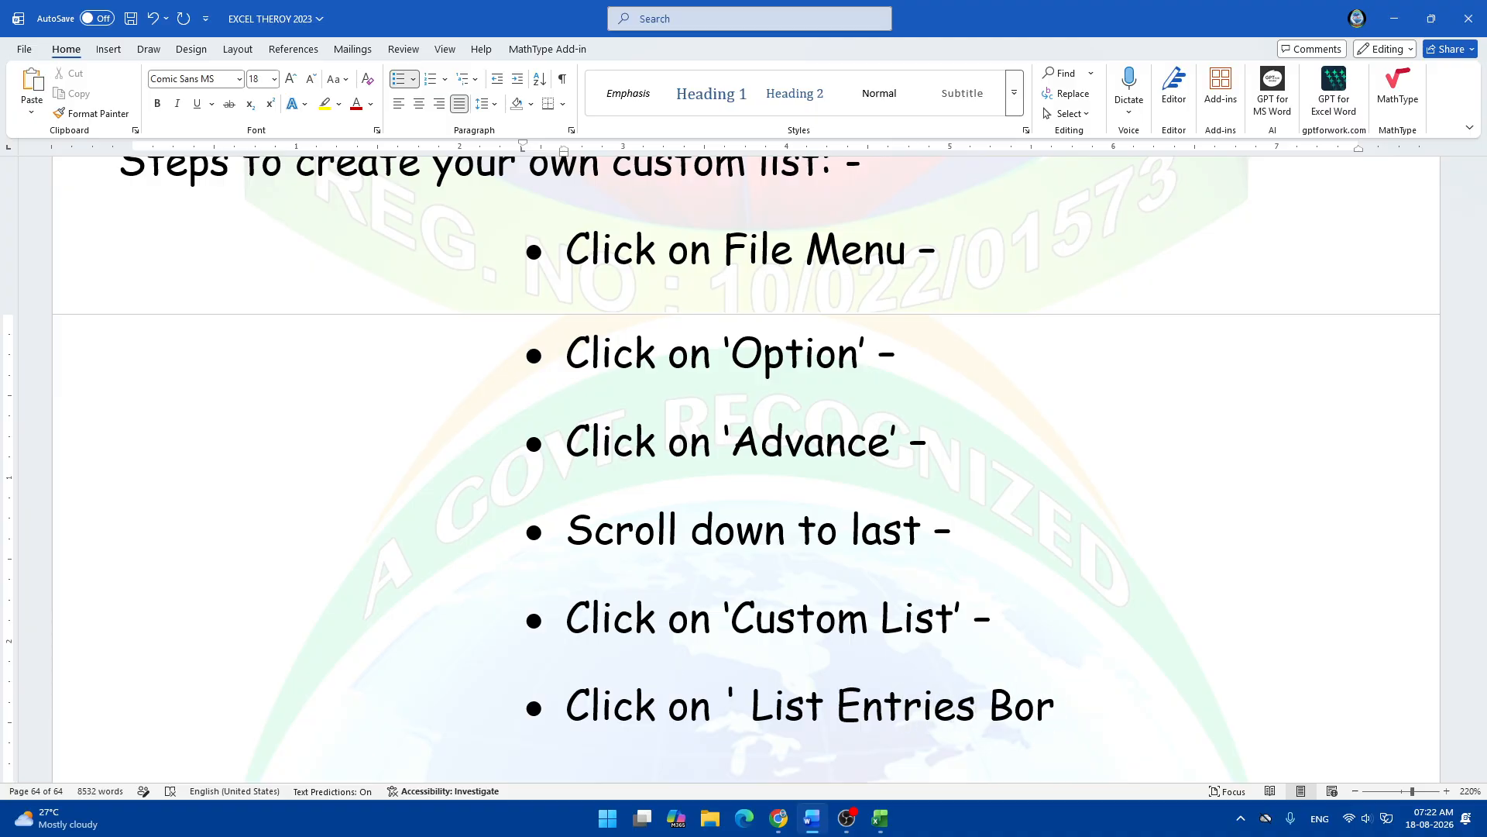
{"action": "key", "text": "BackSpace"}
{"action": "type", "text": "x'"}
{"action": "type", "text": " - T"}
Continue it with "Now, your list by using comma - Click on 'Add' - click".
{"action": "key", "text": "BackSpace"}
{"action": "type", "text": "Now"}
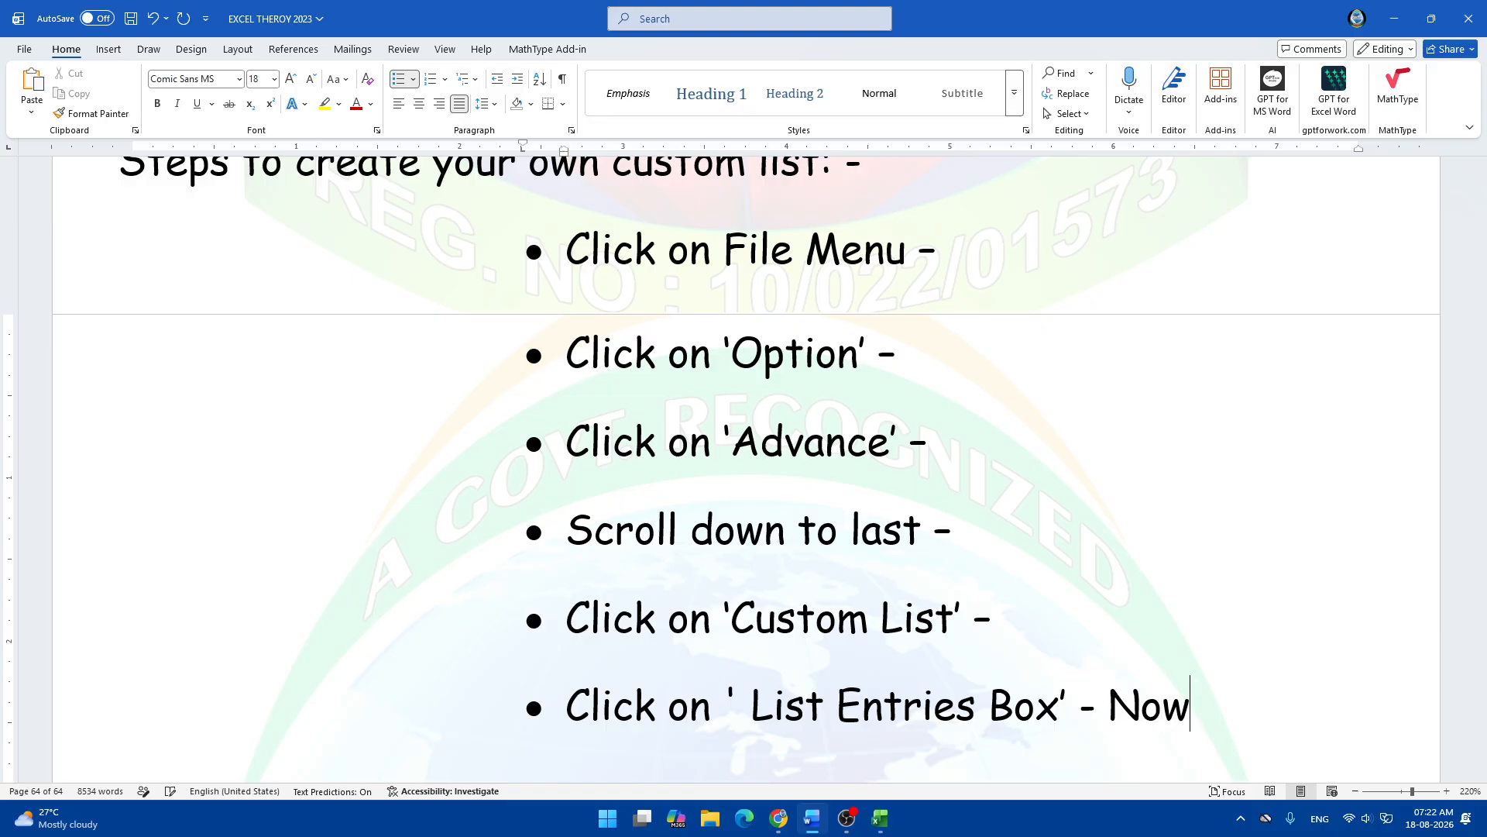
{"action": "type", "text": ", tpe"}
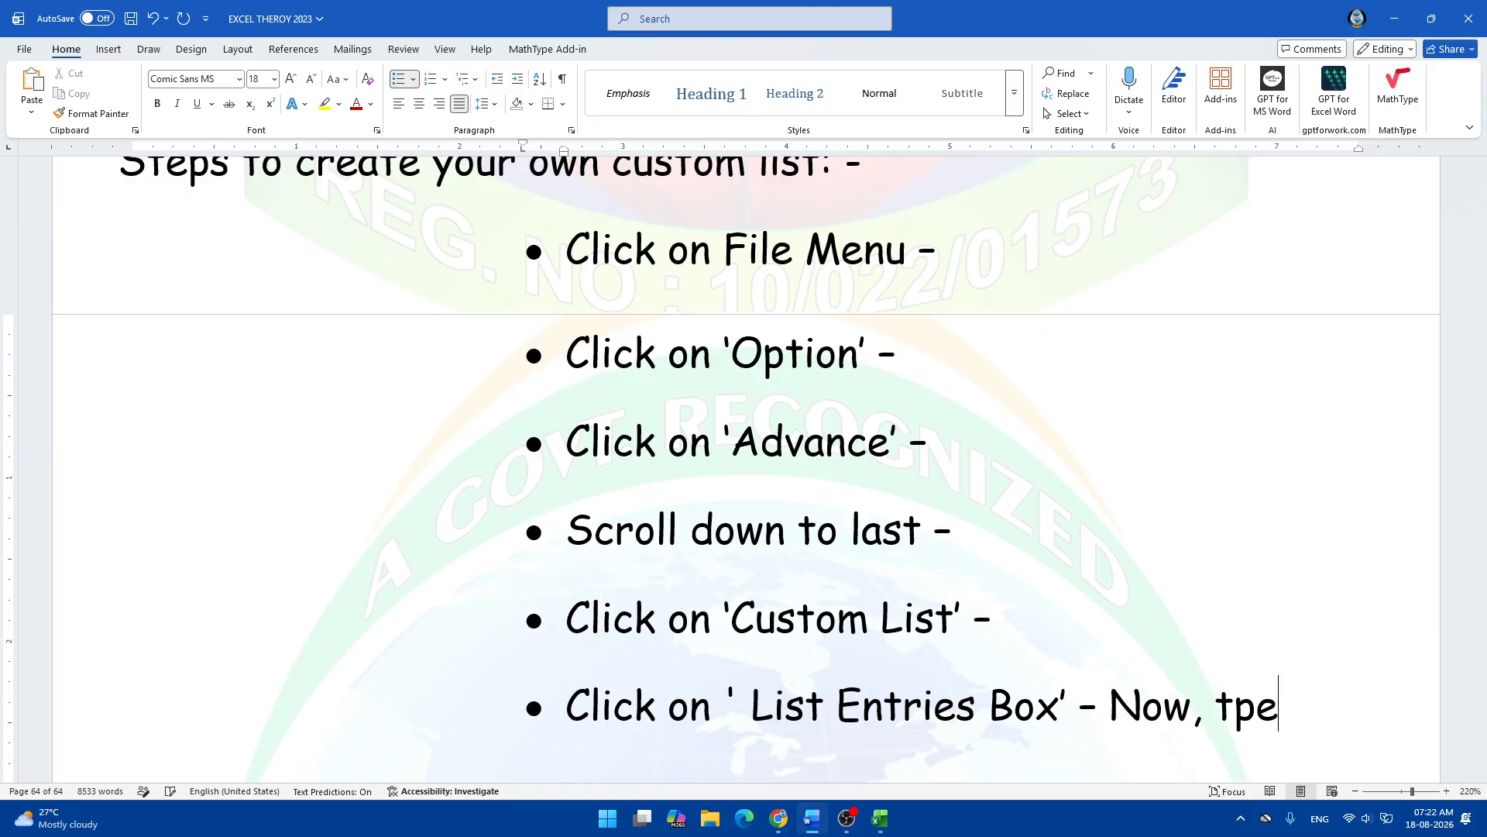
{"action": "key", "text": "BackSpace"}
{"action": "key", "text": "BackSpace"}
{"action": "key", "text": "BackSpace"}
{"action": "type", "text": "you"}
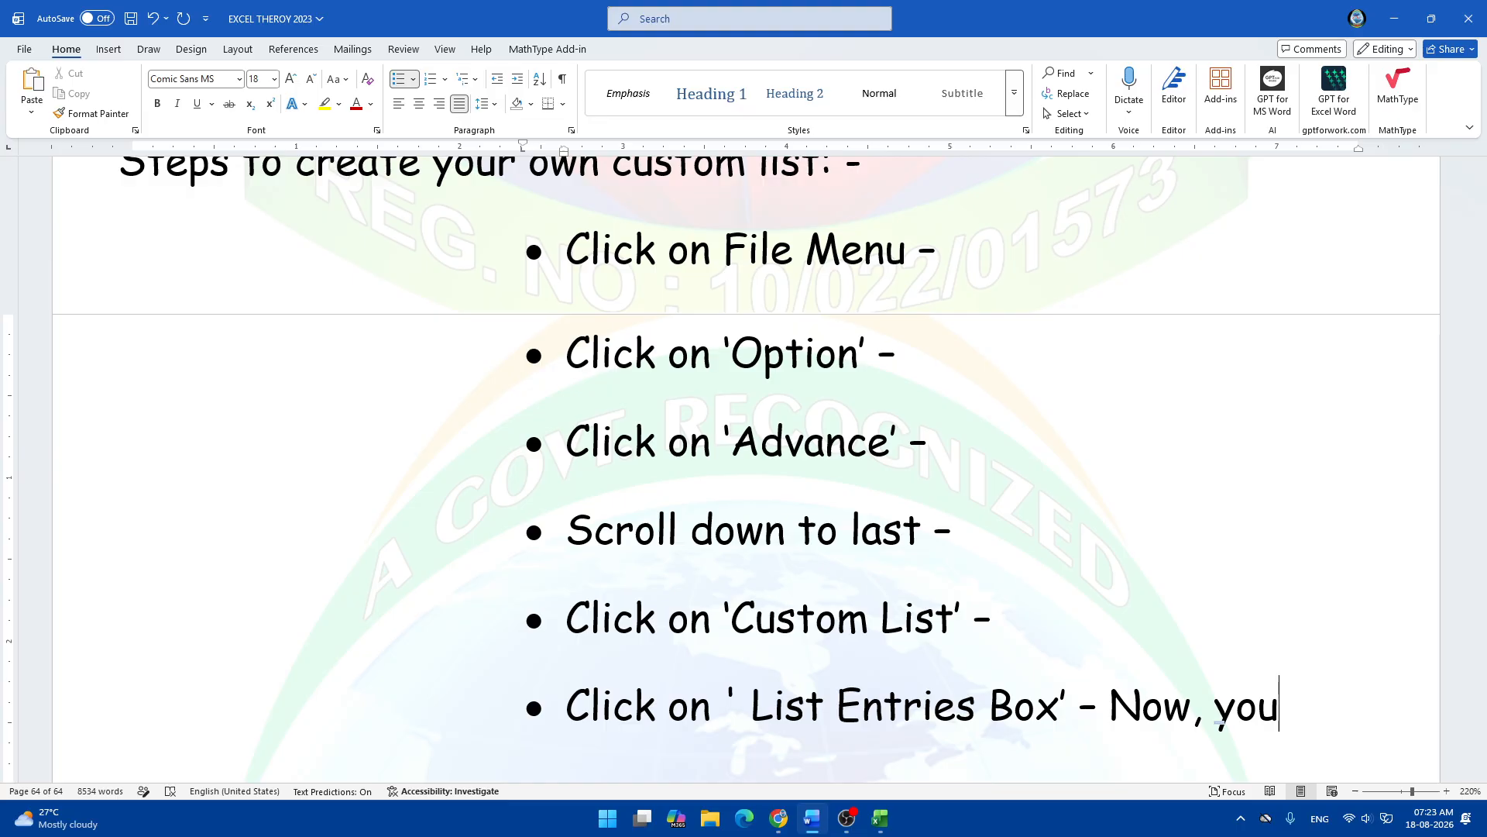
{"action": "type", "text": "r list "}
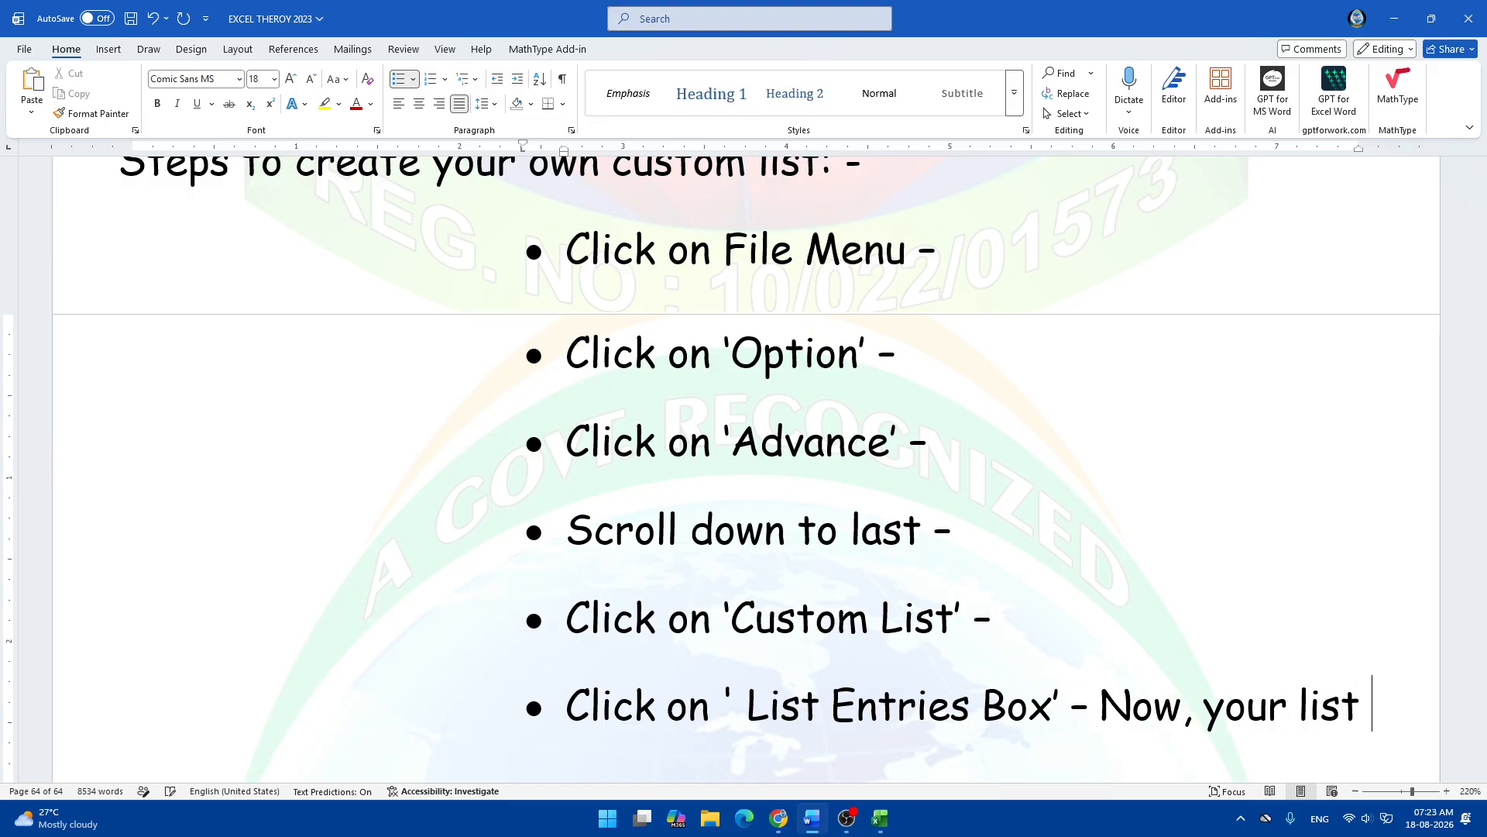
{"action": "type", "text": "by using "}
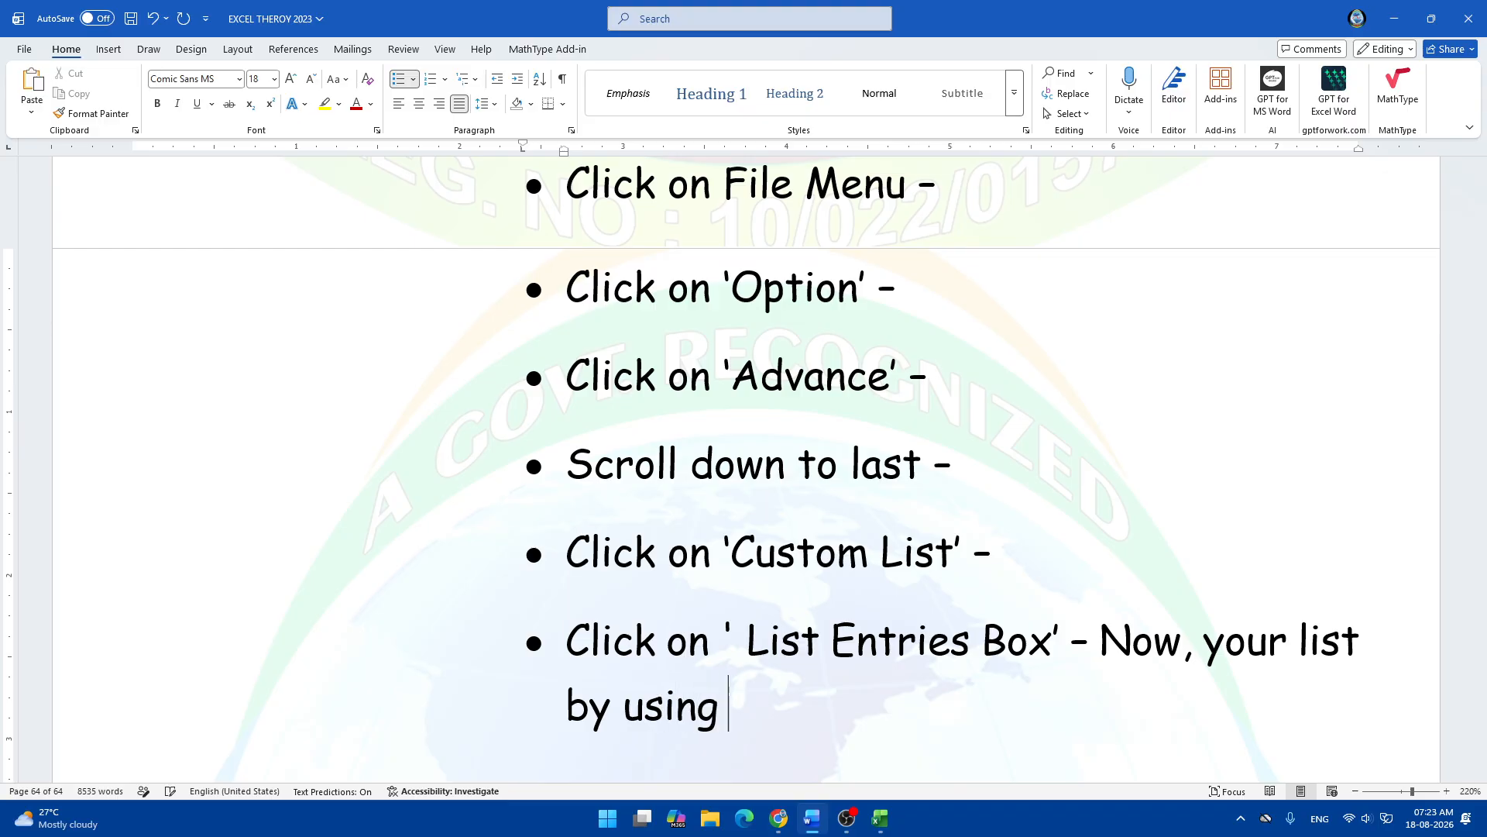
{"action": "type", "text": "comma"}
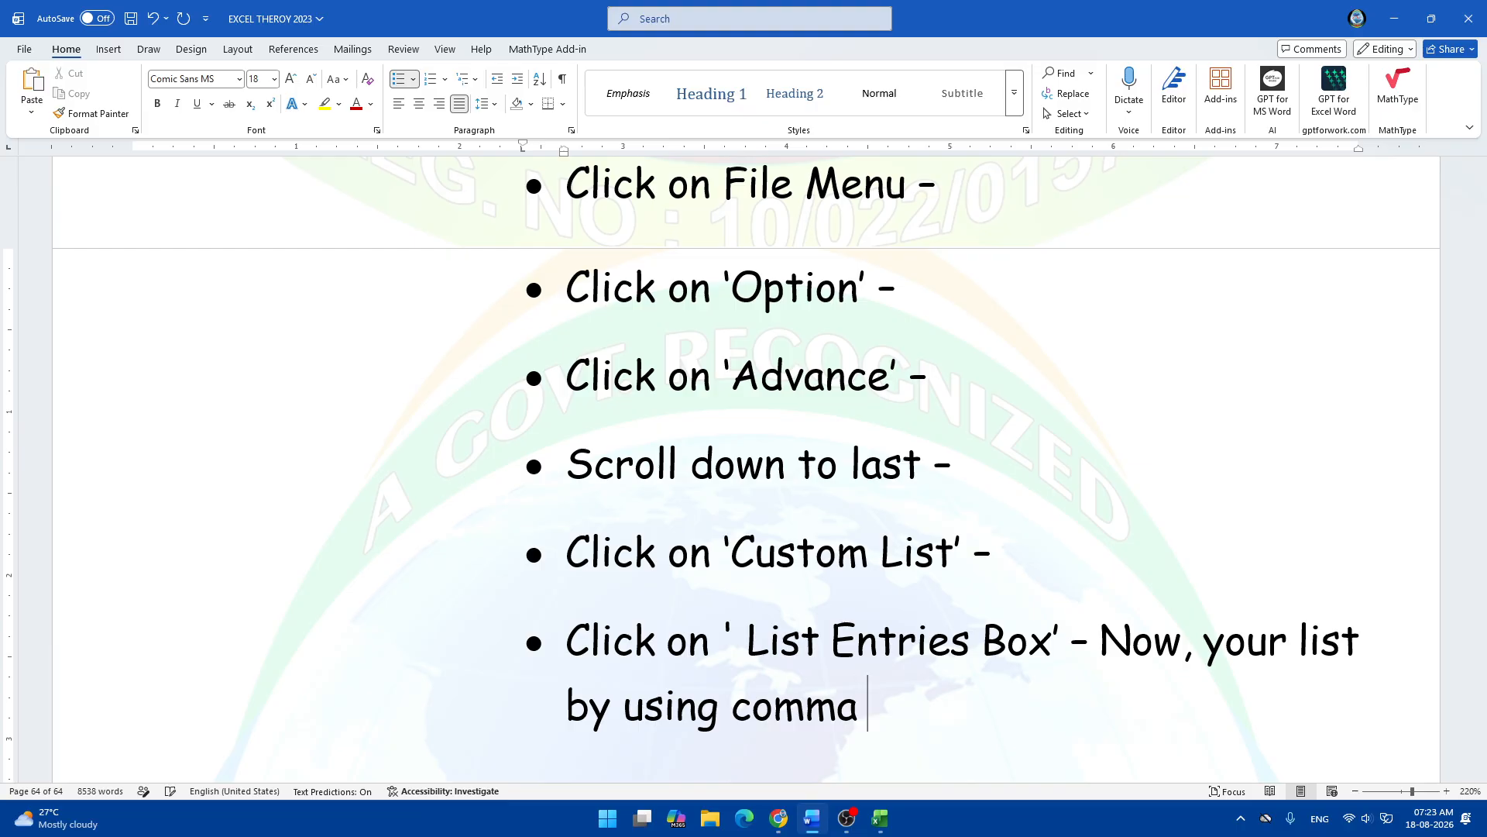
{"action": "type", "text": " - "}
{"action": "type", "text": "Click on '"}
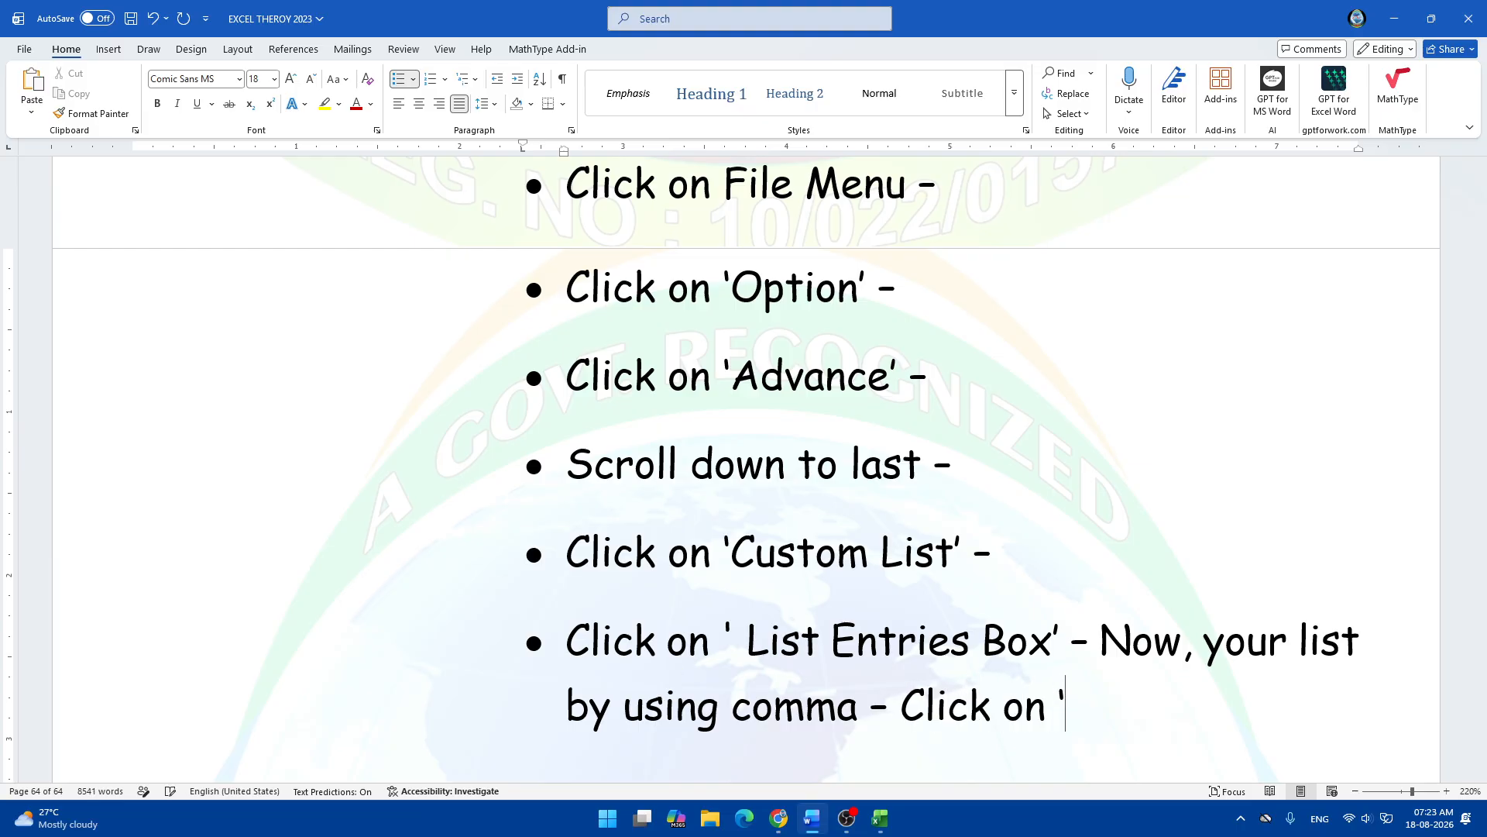
{"action": "type", "text": "Add'"}
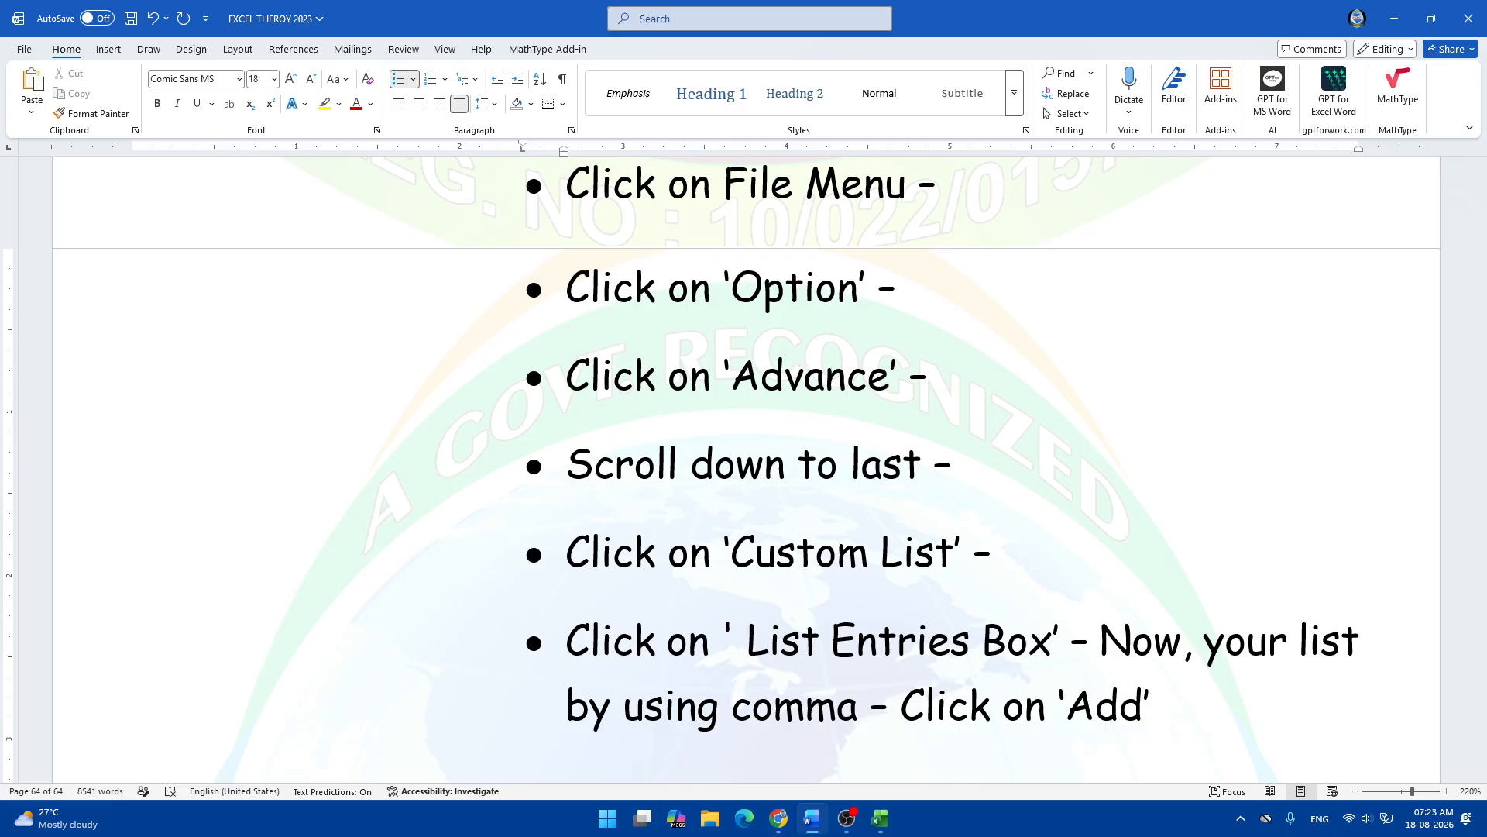
{"action": "type", "text": " - cl"}
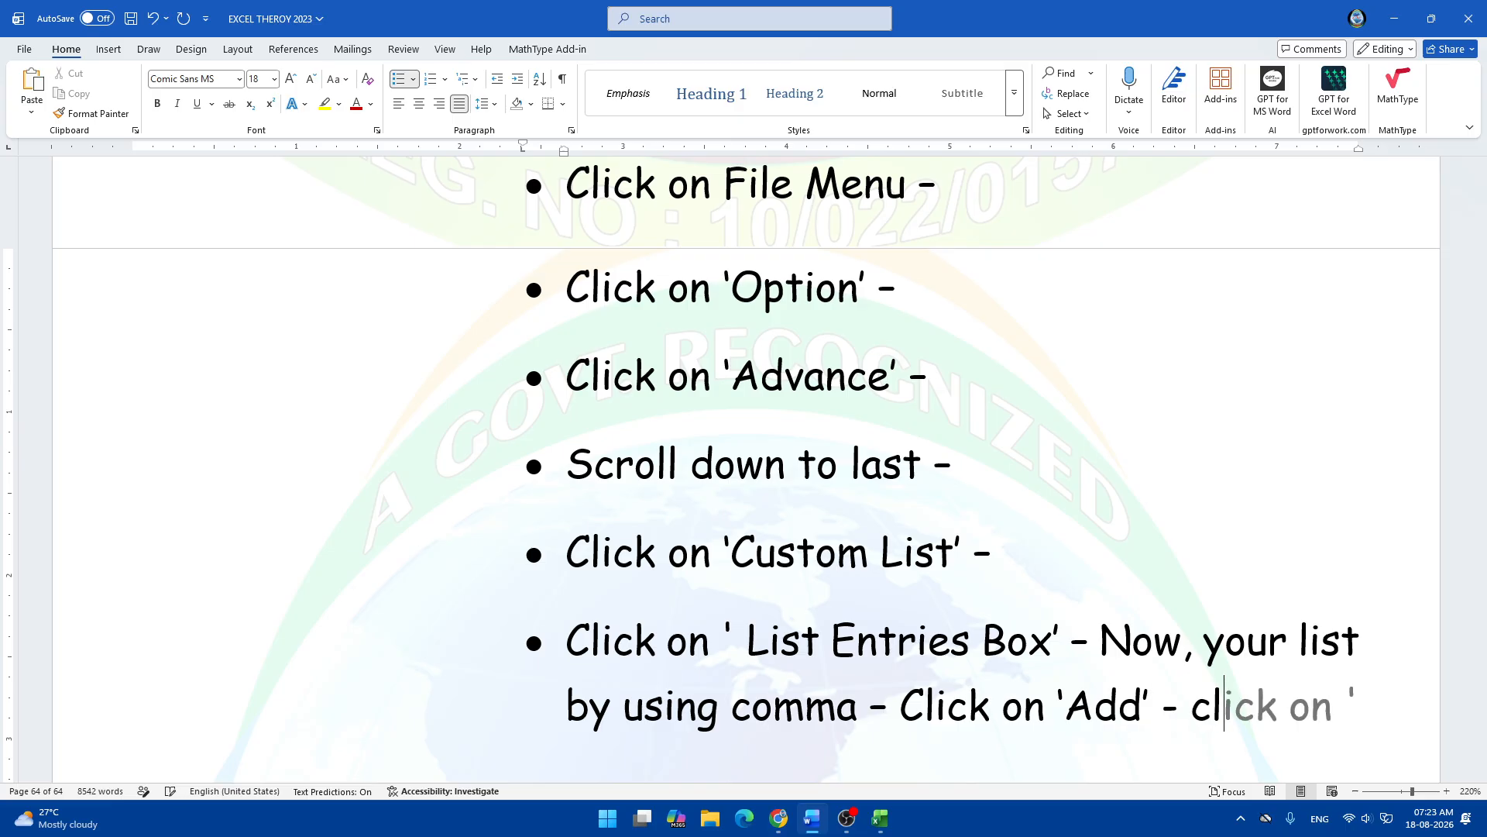
{"action": "type", "text": "ick"}
Finish the bullet with "Click on 'Ok' - Again Click on 'Ok'", fixing typos along the way.
{"action": "key", "text": "BackSpace"}
{"action": "key", "text": "BackSpace"}
{"action": "key", "text": "BackSpace"}
{"action": "key", "text": "BackSpace"}
{"action": "key", "text": "BackSpace"}
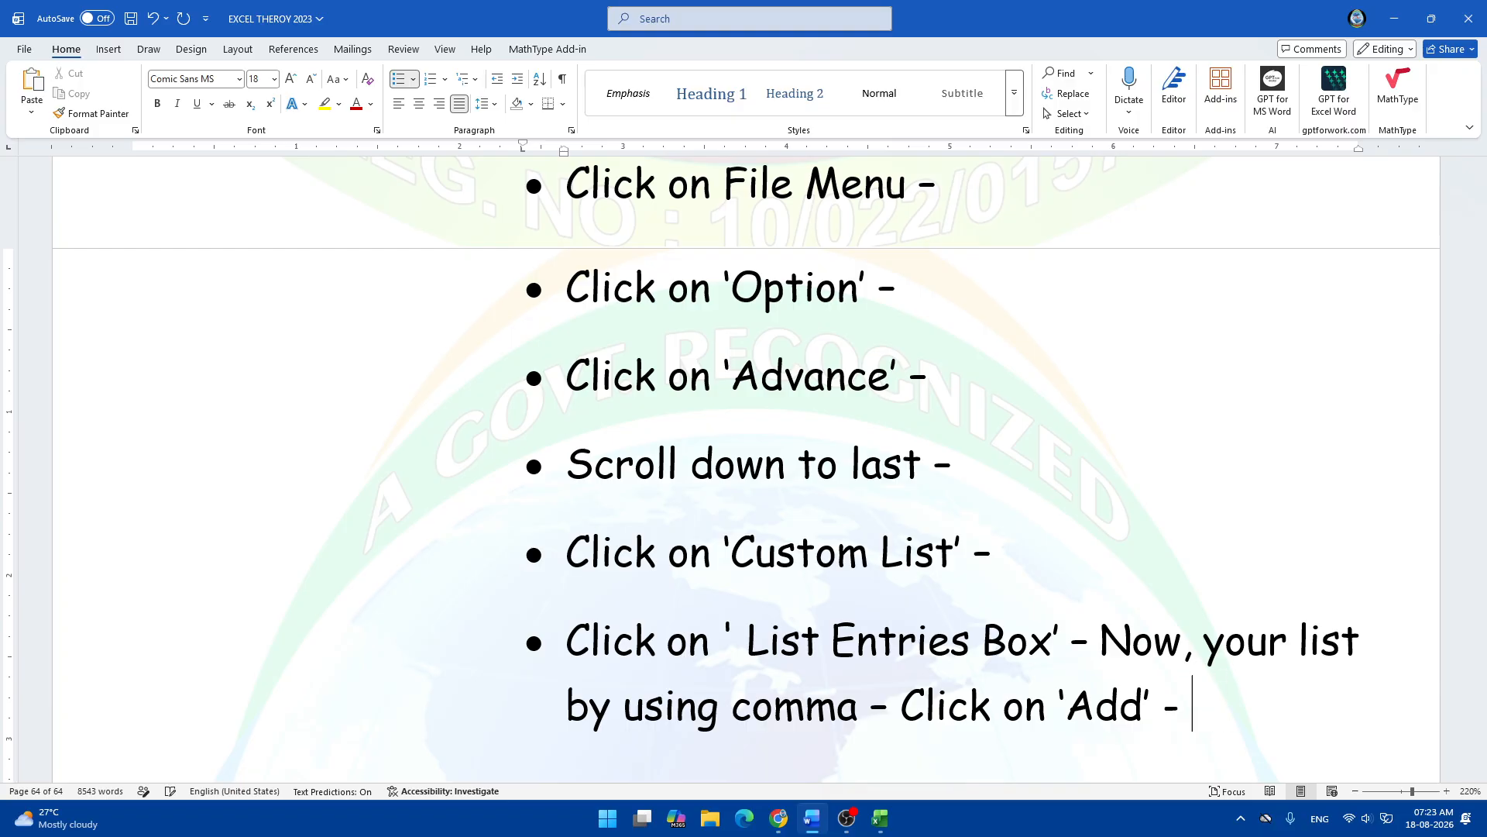
{"action": "type", "text": "Cli"}
{"action": "key", "text": "Tab"}
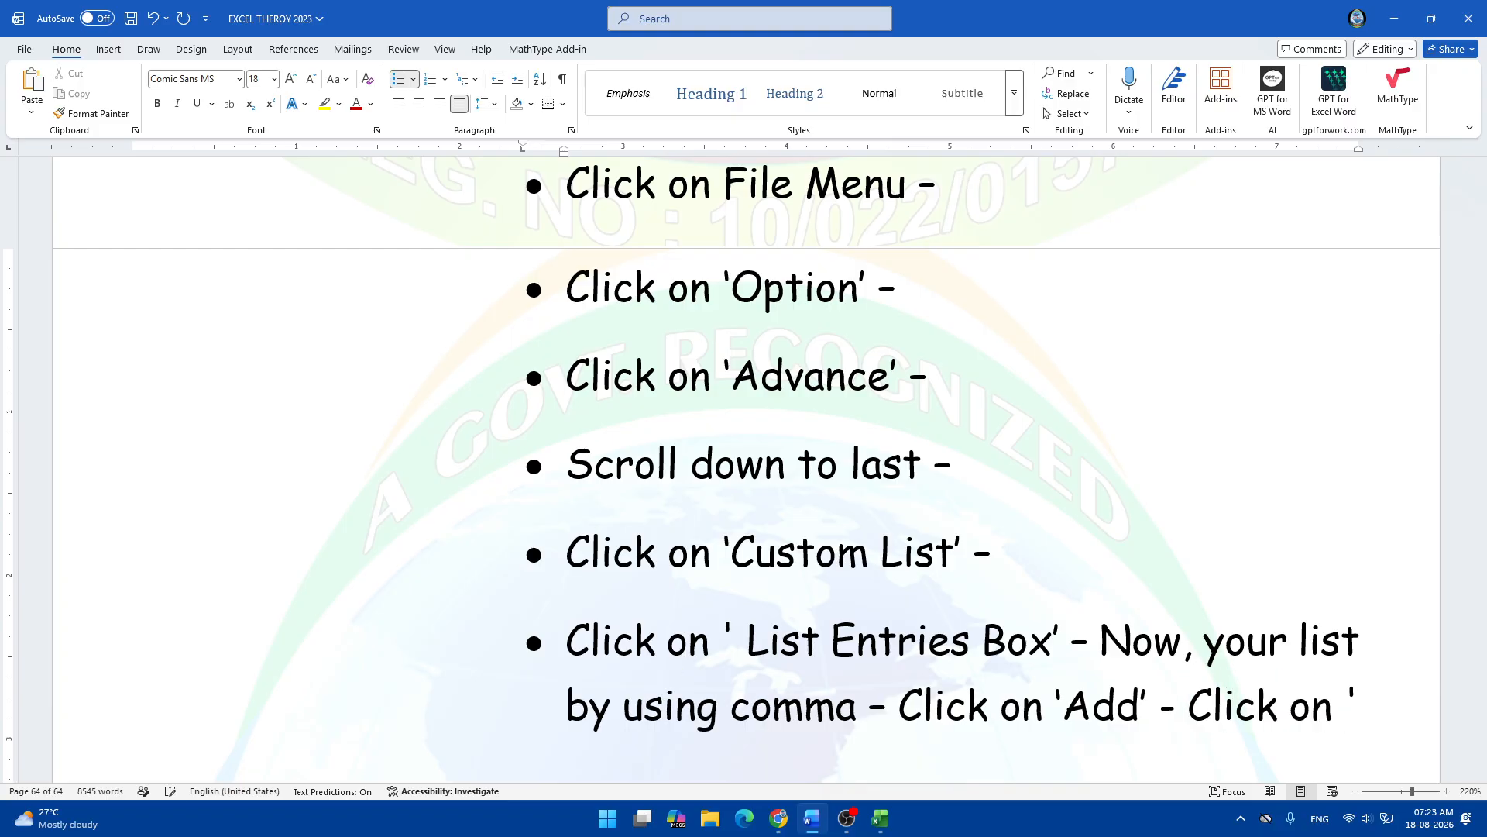
{"action": "type", "text": "'"}
{"action": "key", "text": "BackSpace"}
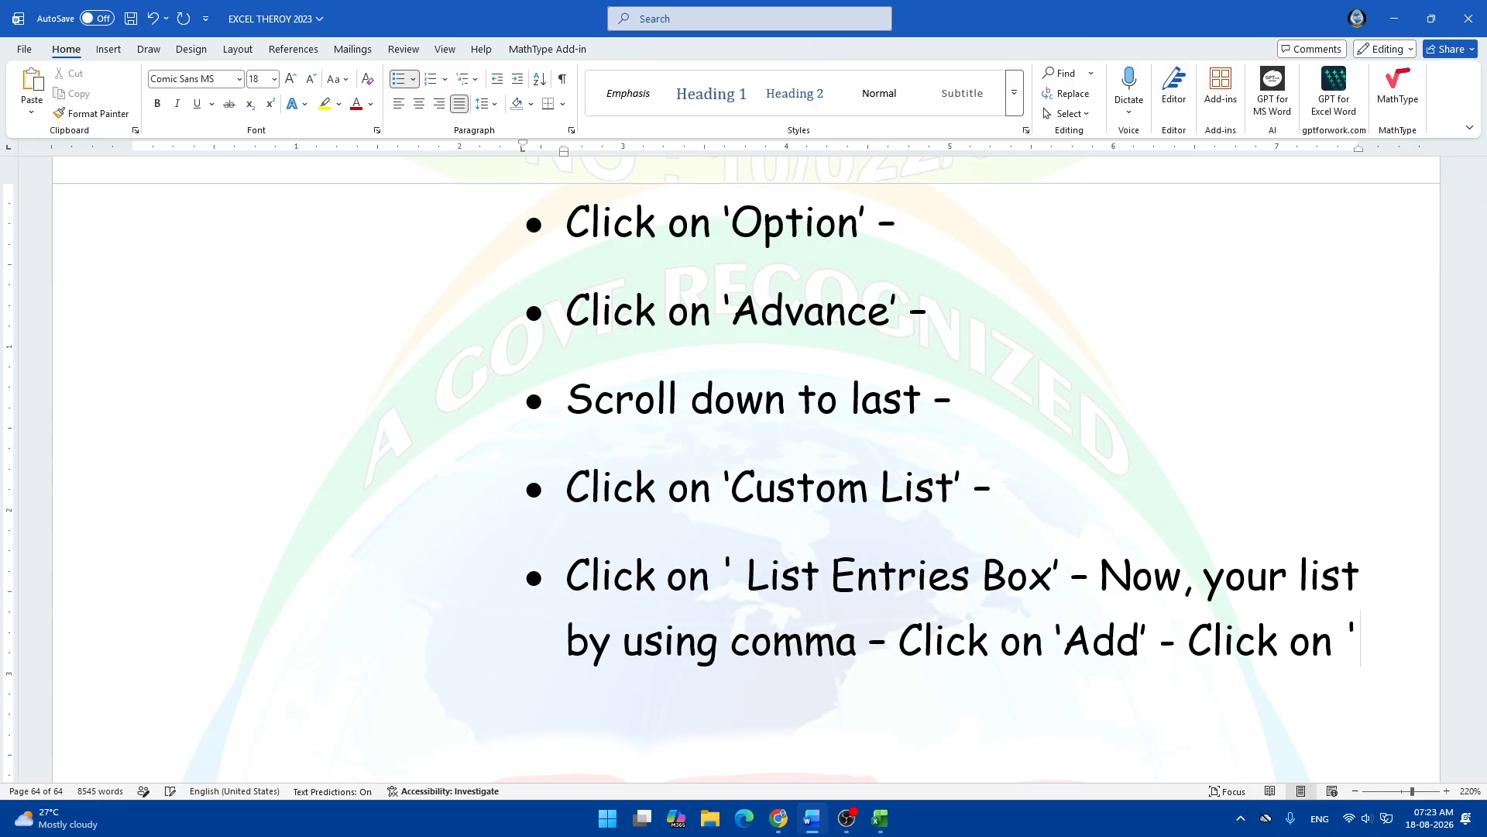
{"action": "type", "text": "Ok"}
{"action": "type", "text": "'"}
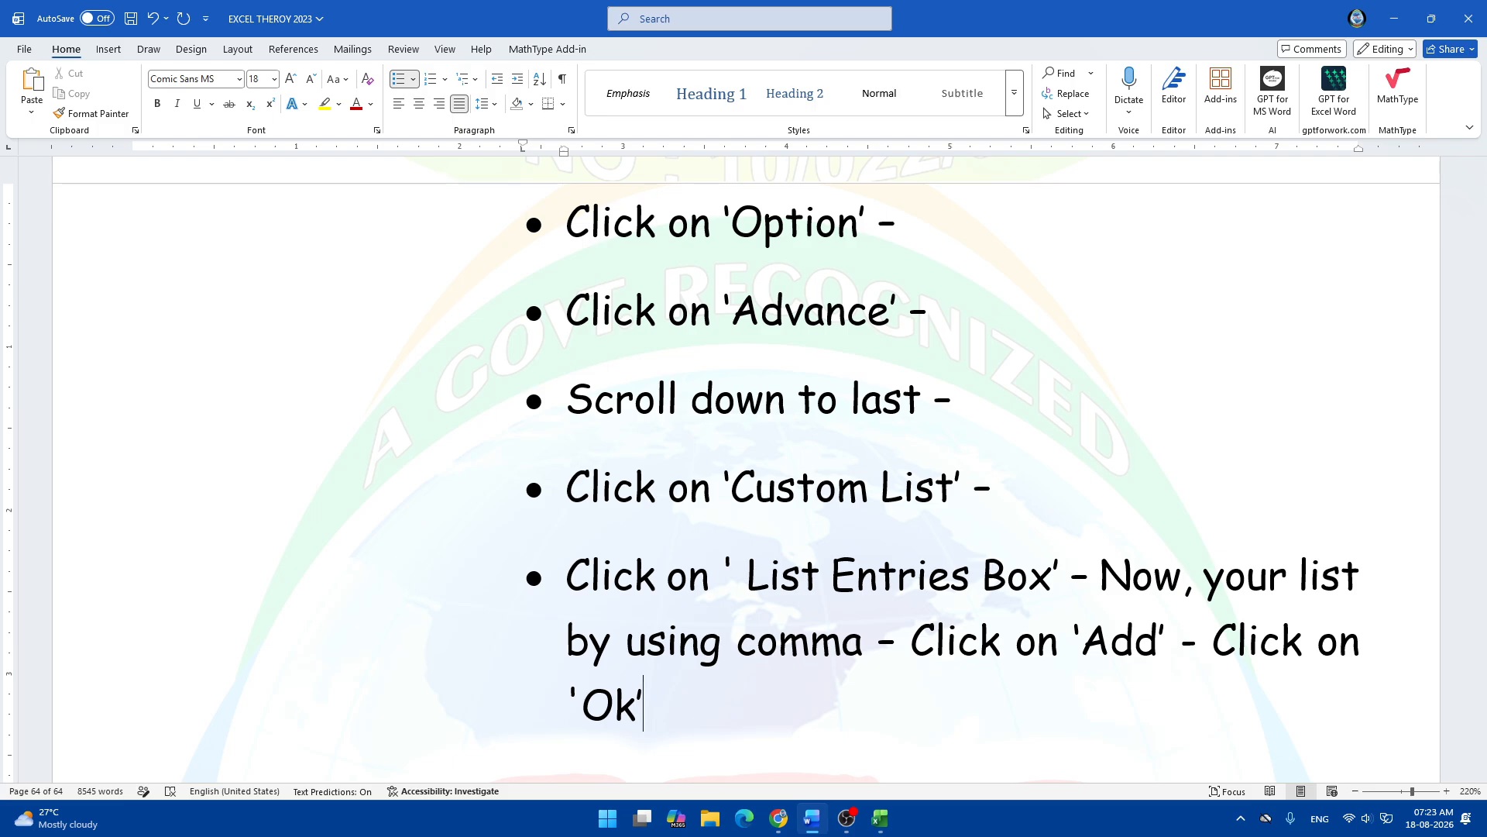
{"action": "type", "text": " a"}
{"action": "key", "text": "BackSpace"}
{"action": "type", "text": "- Agai"}
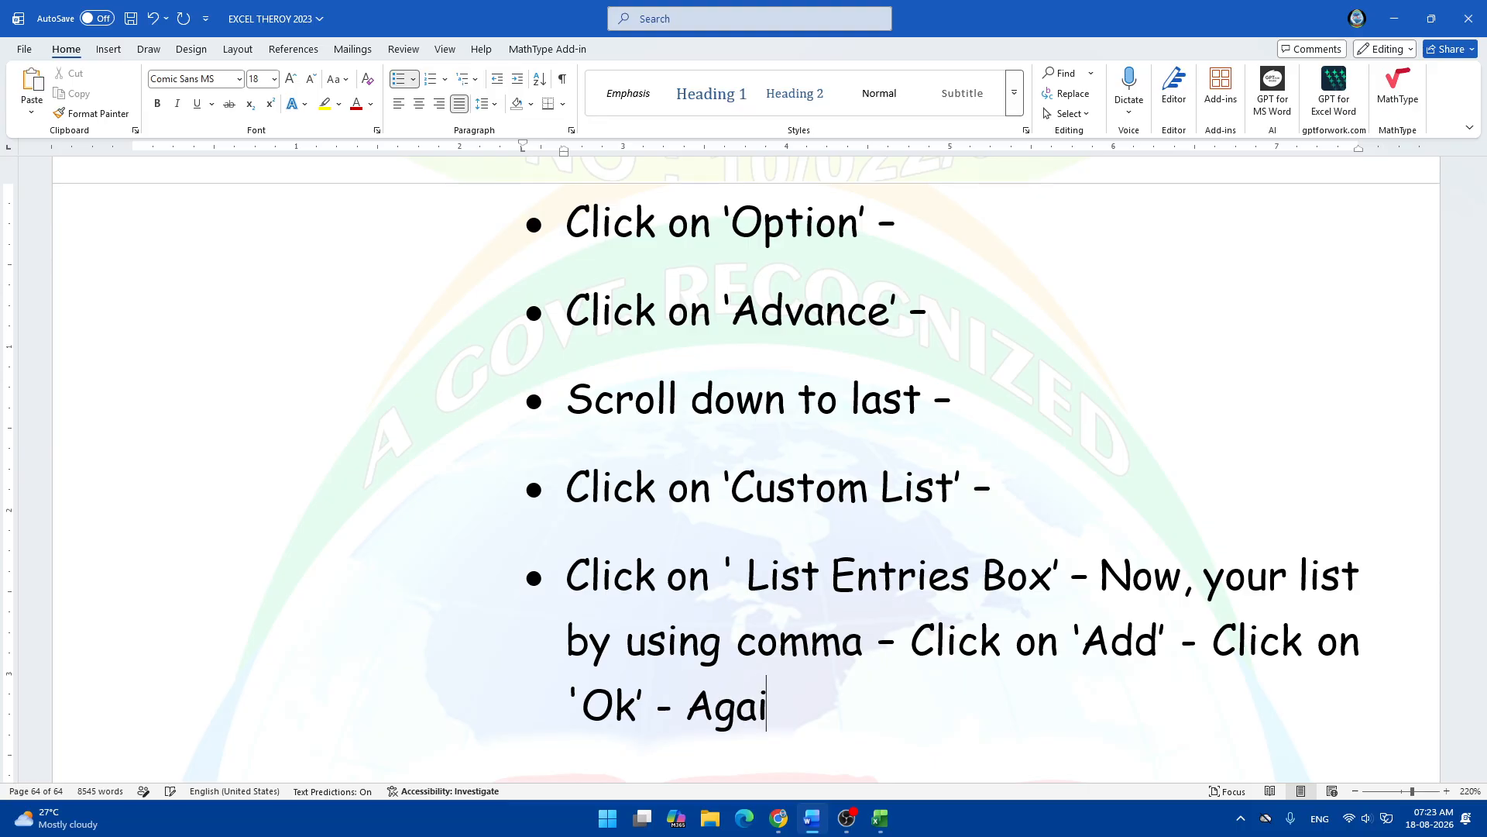
{"action": "type", "text": "n Click on"}
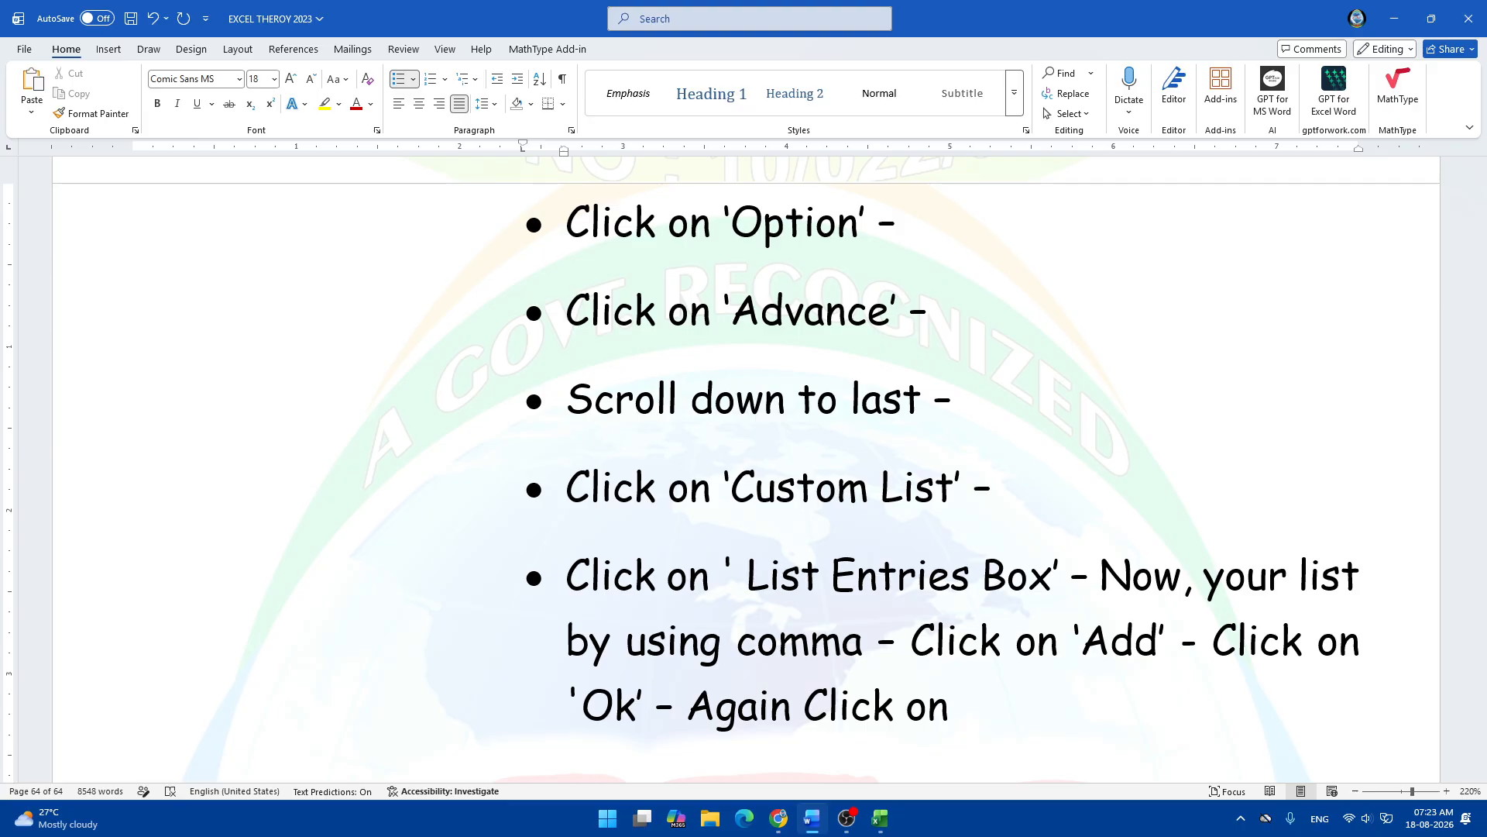
{"action": "type", "text": " ;'"}
{"action": "key", "text": "BackSpace"}
{"action": "key", "text": "BackSpace"}
{"action": "type", "text": "'Ok"}
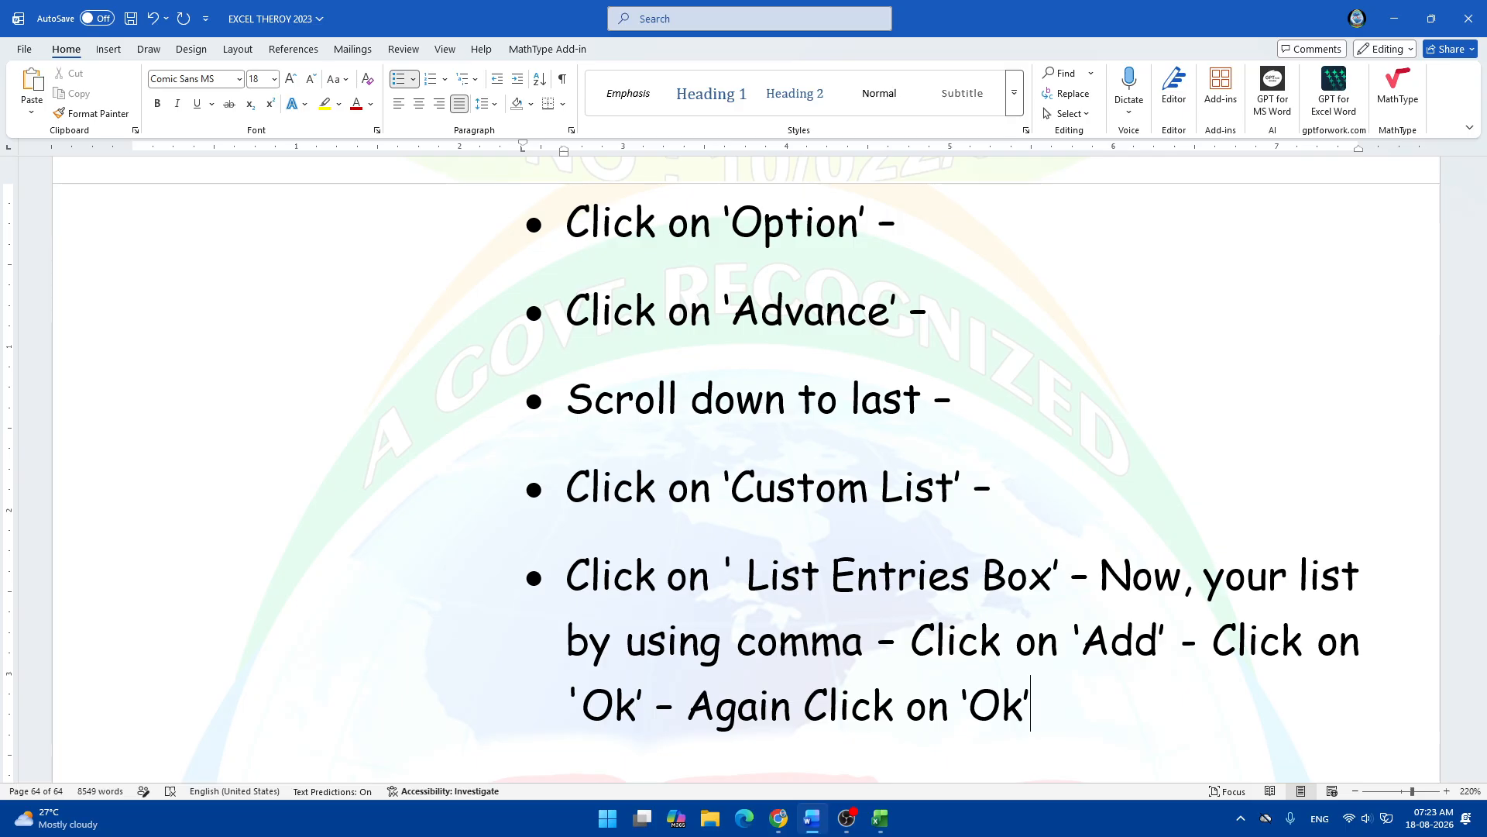
Add a new bullet: "Now, Type the first name in your excel sheet and drag it down up to your use.".
{"action": "key", "text": "Return"}
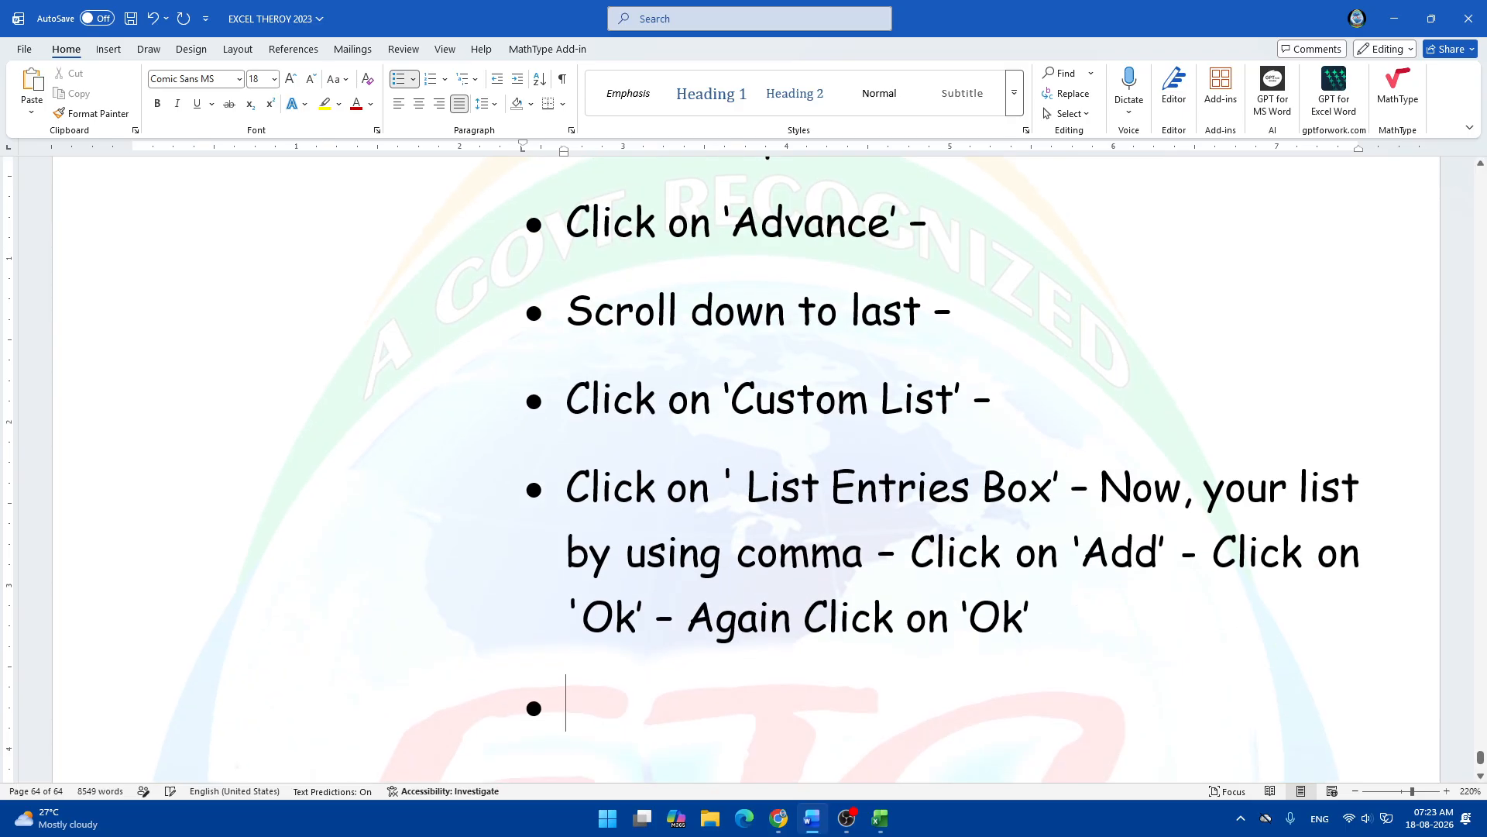
{"action": "type", "text": "Now"}
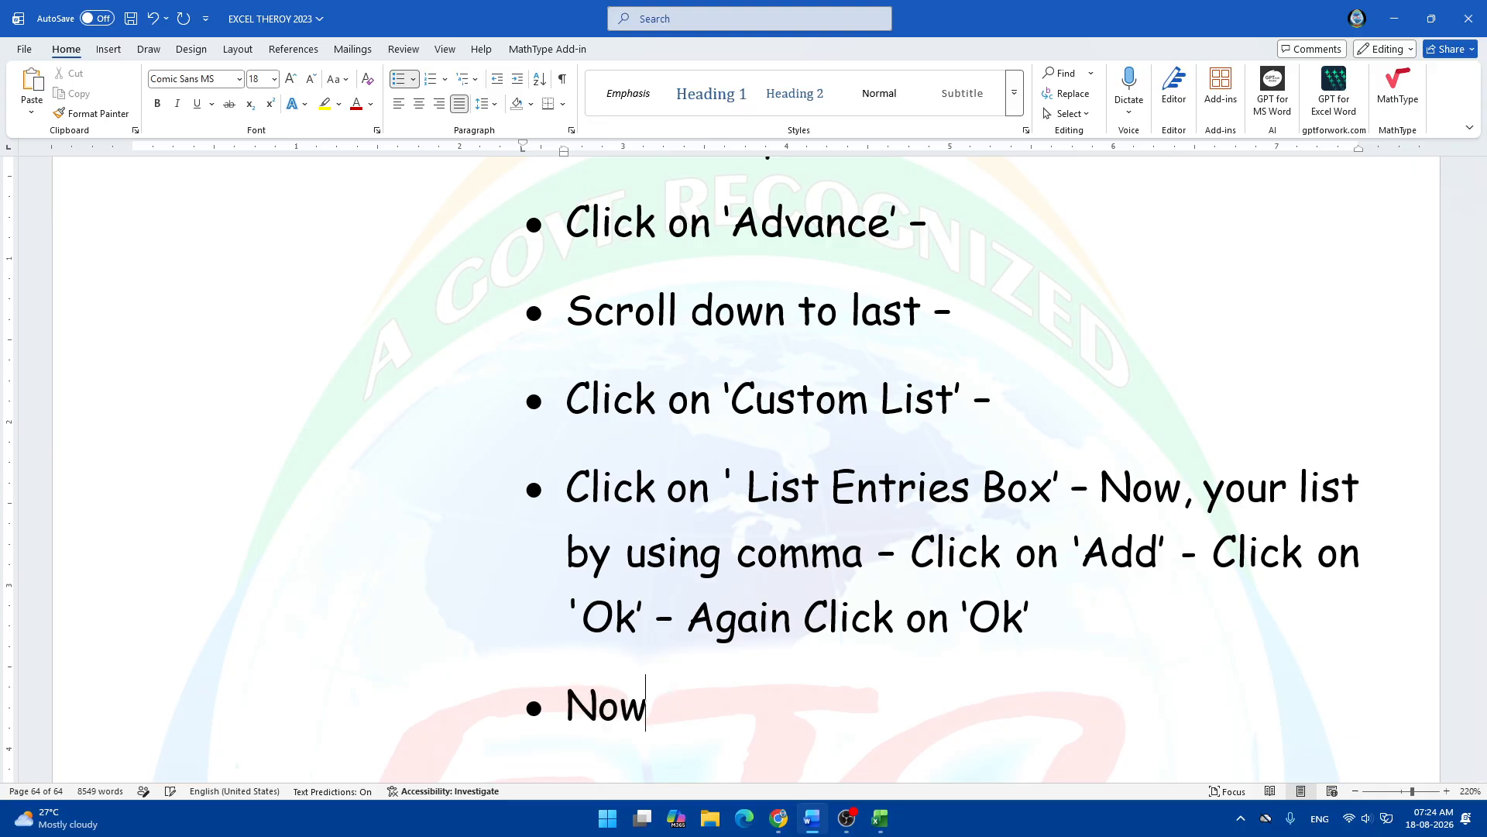
{"action": "type", "text": ", Type the first name"}
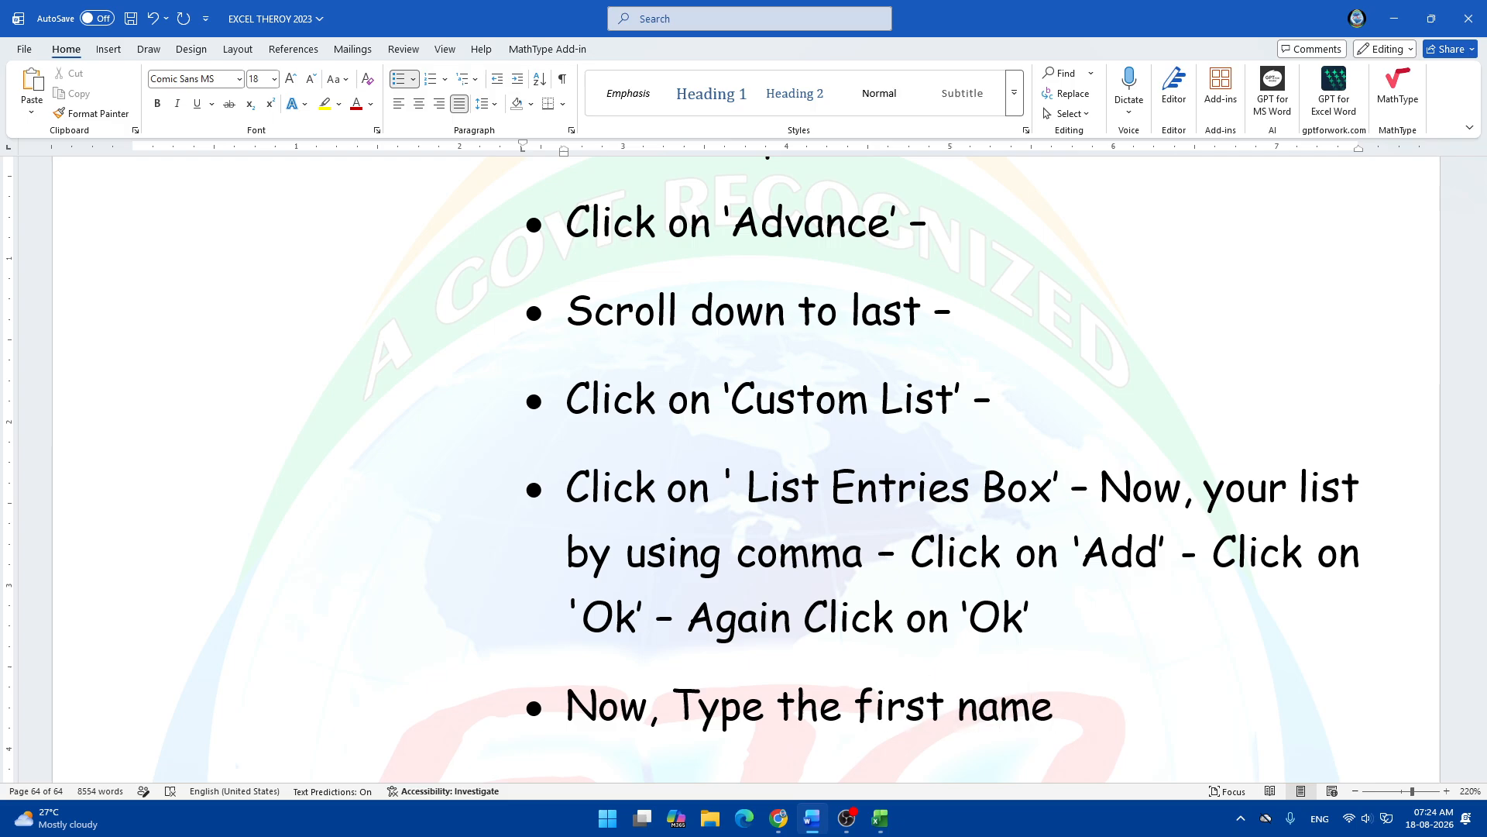
{"action": "type", "text": " in your e"}
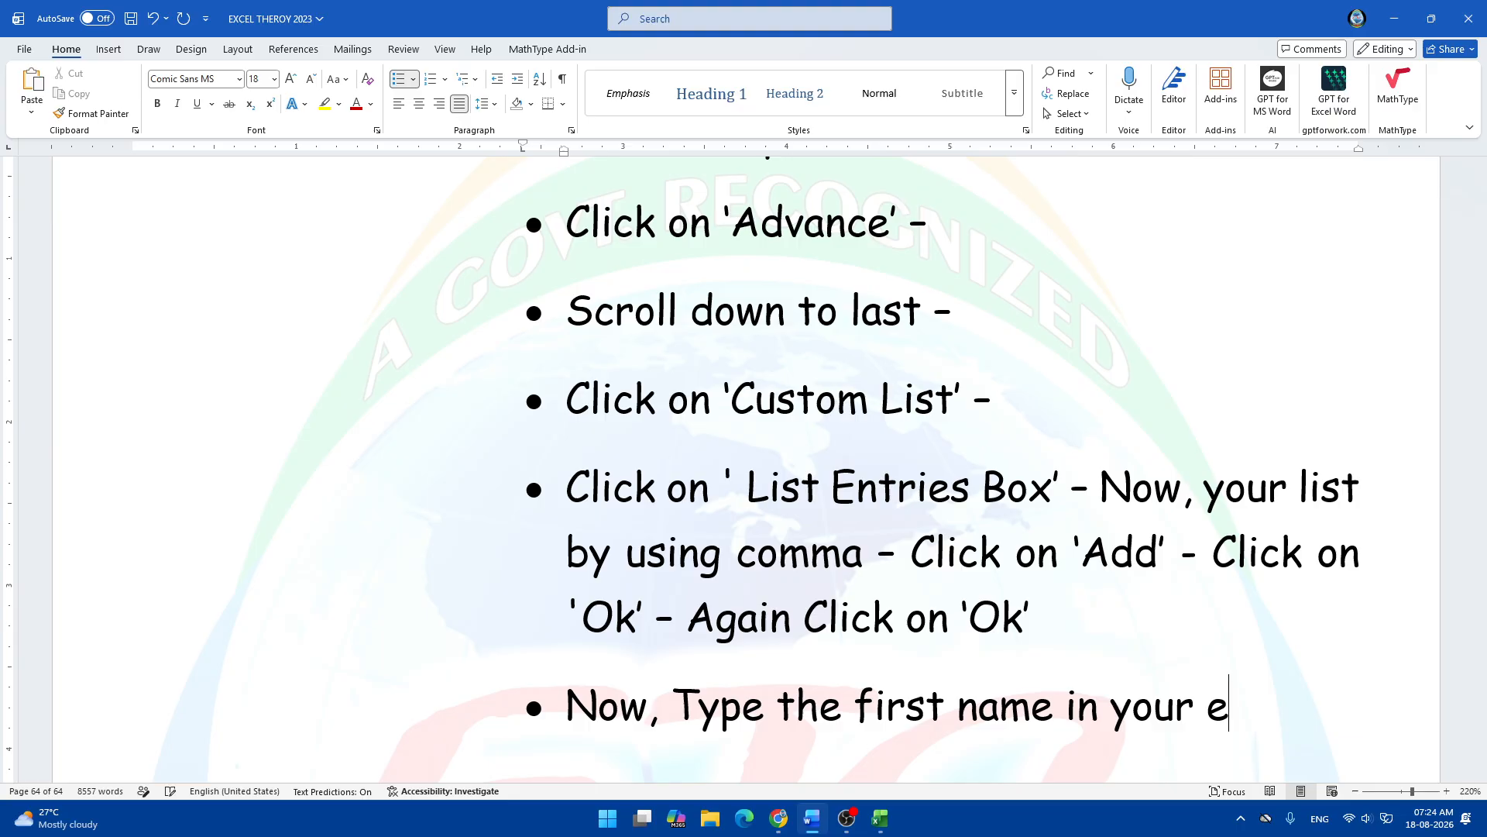
{"action": "type", "text": "xcel "}
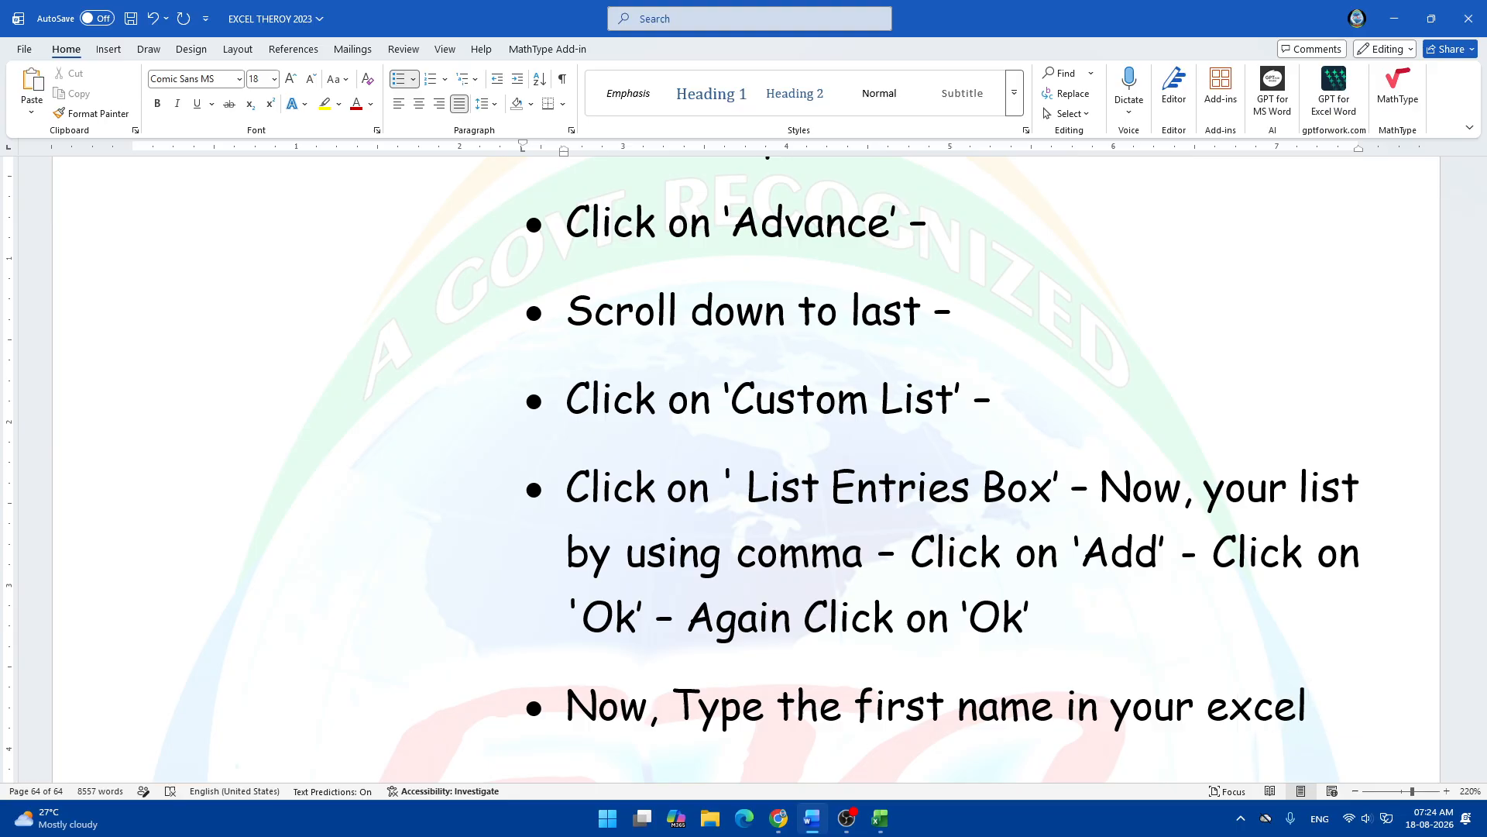
{"action": "type", "text": "sheet "}
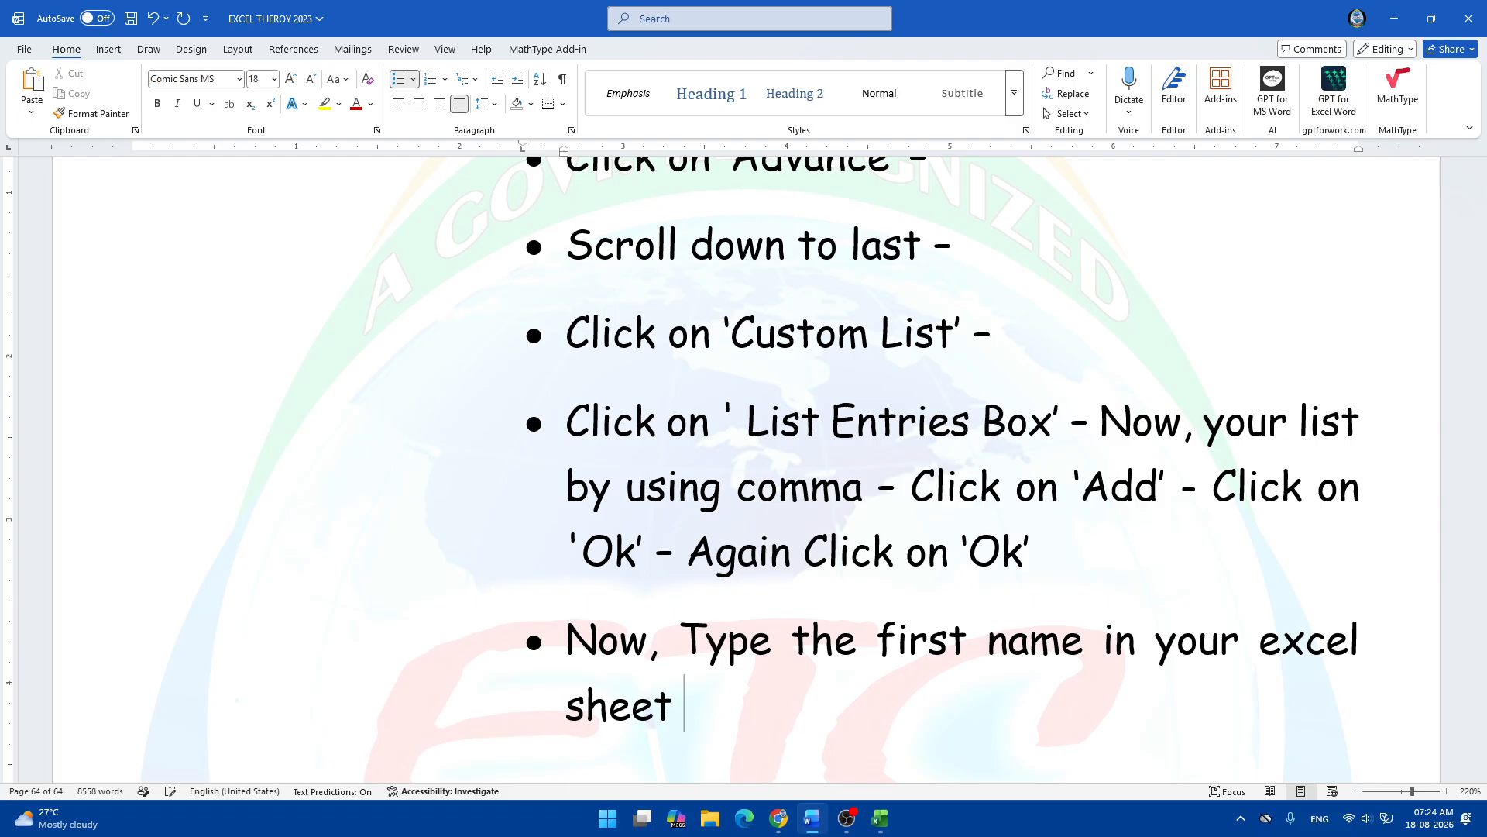
{"action": "type", "text": "wh"}
{"action": "key", "text": "BackSpace"}
{"action": "key", "text": "BackSpace"}
{"action": "type", "text": "and drag "}
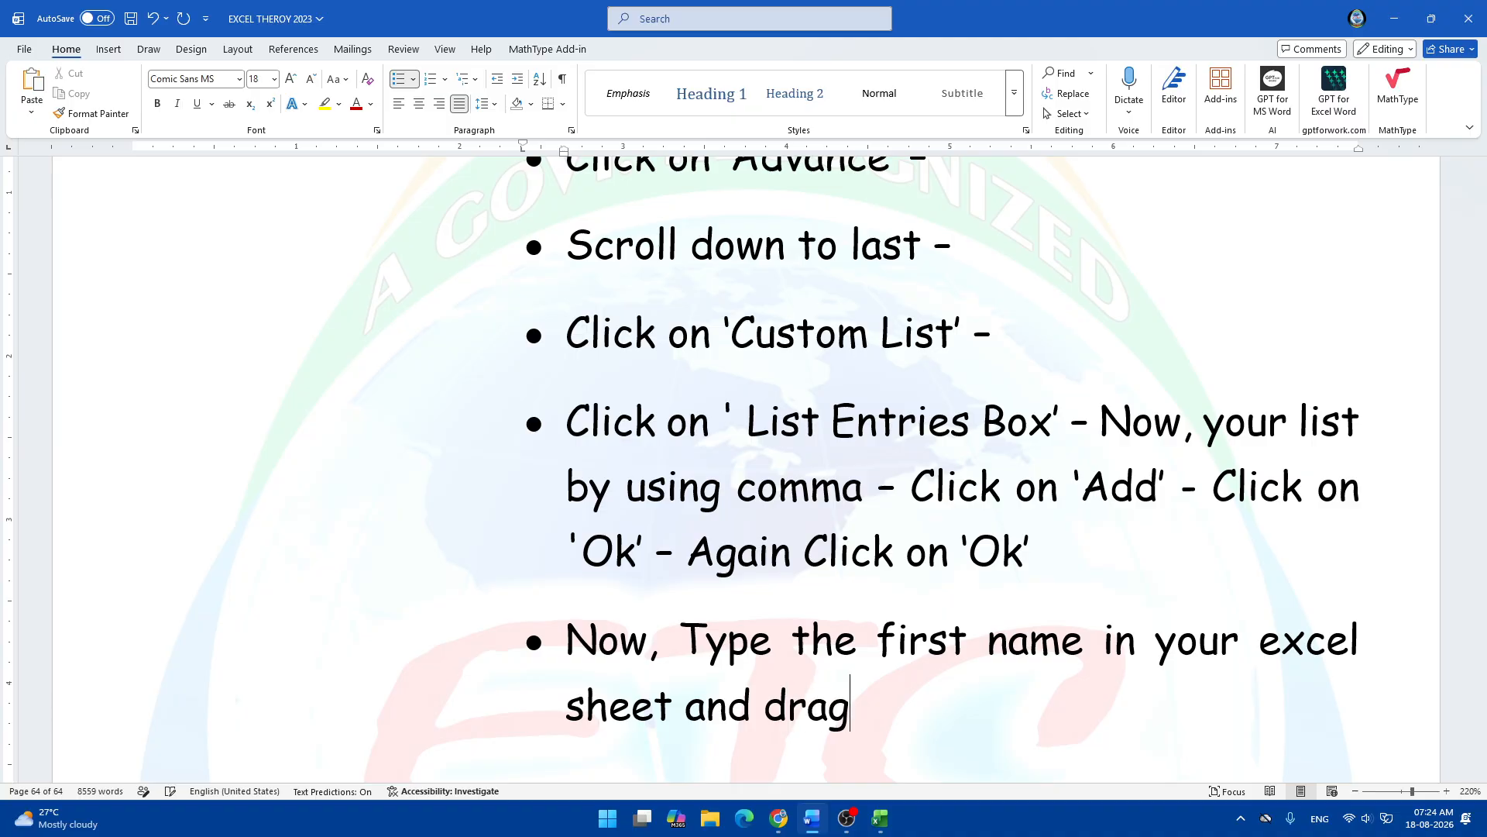
{"action": "type", "text": "it do"}
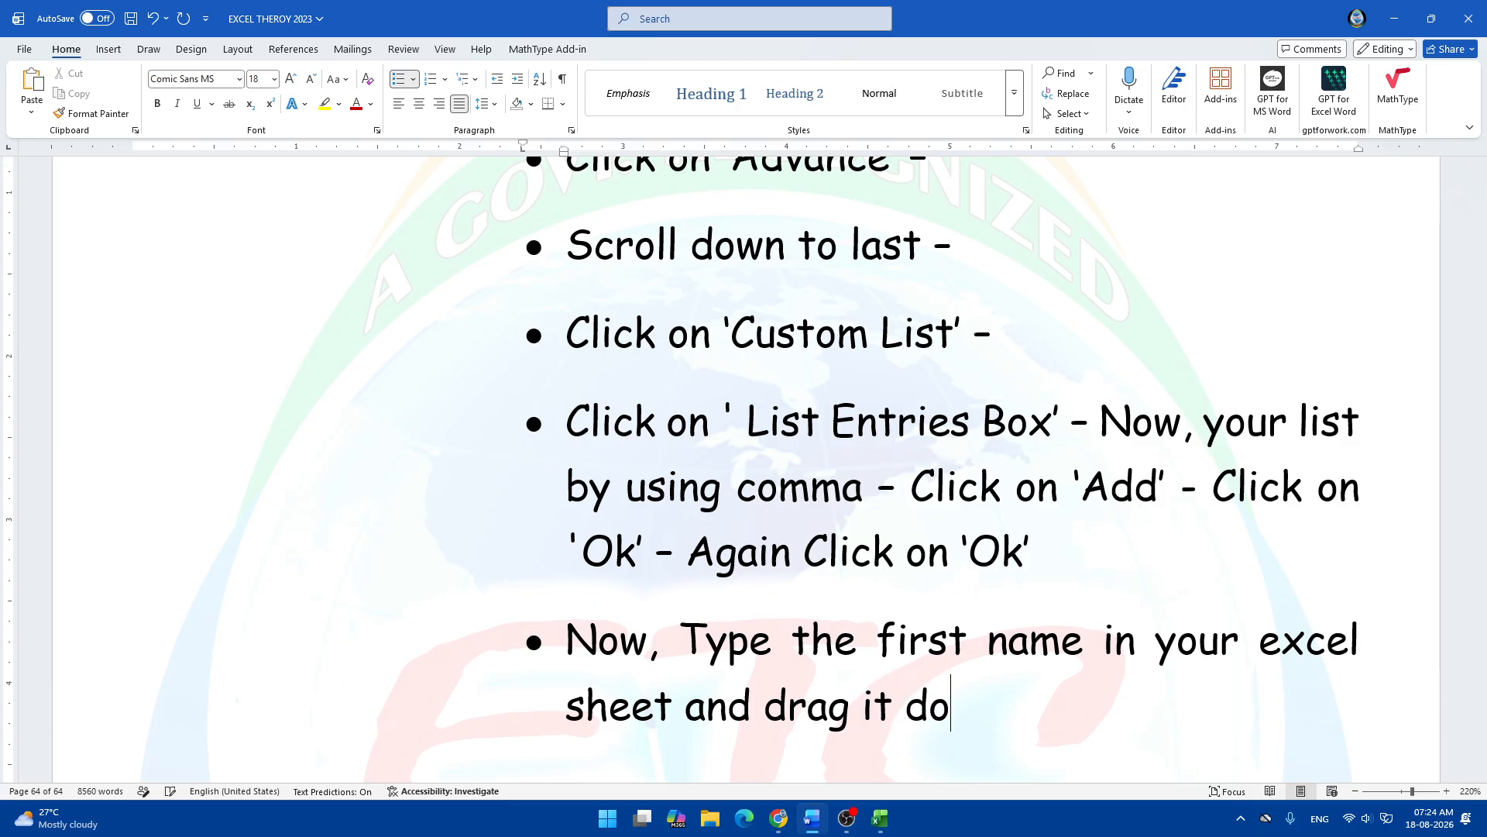
{"action": "type", "text": "wn up to "}
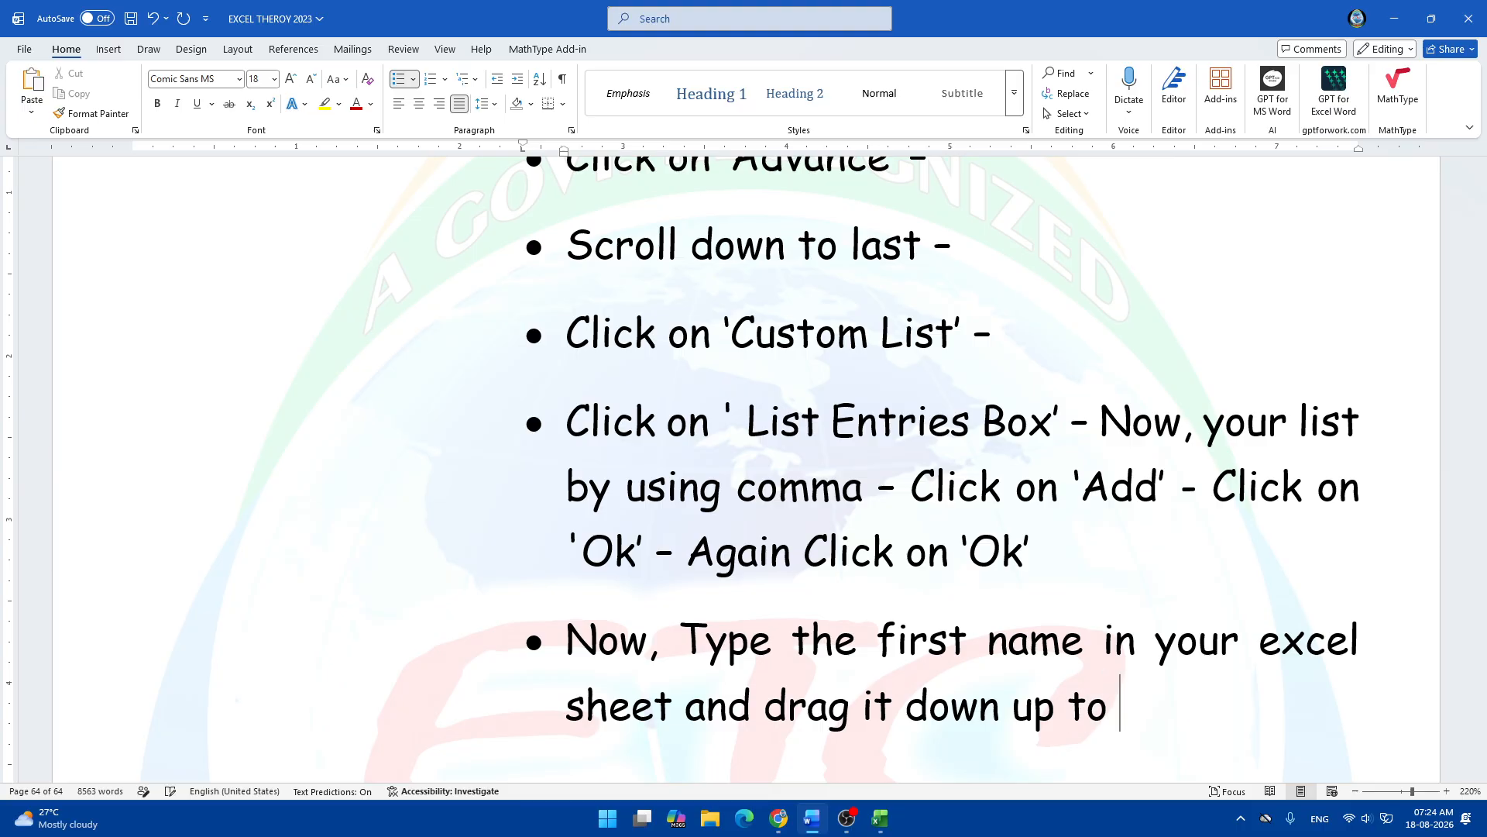
{"action": "type", "text": "your ue"}
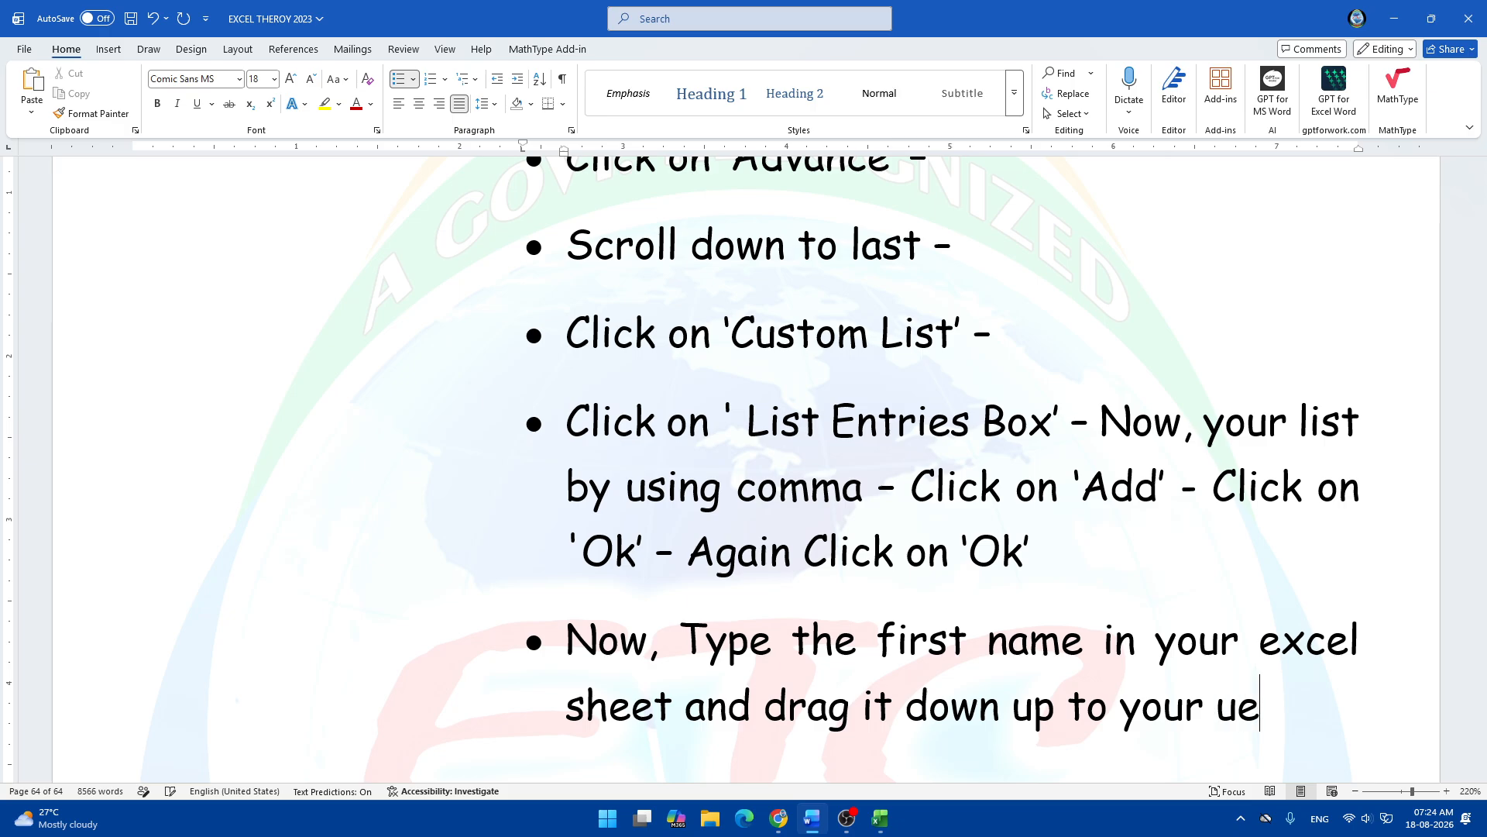
{"action": "key", "text": "BackSpace"}
{"action": "type", "text": "se."}
Continue the bullet with "Here, you will see all the names of list entries", fixing typos.
{"action": "type", "text": "Here,"}
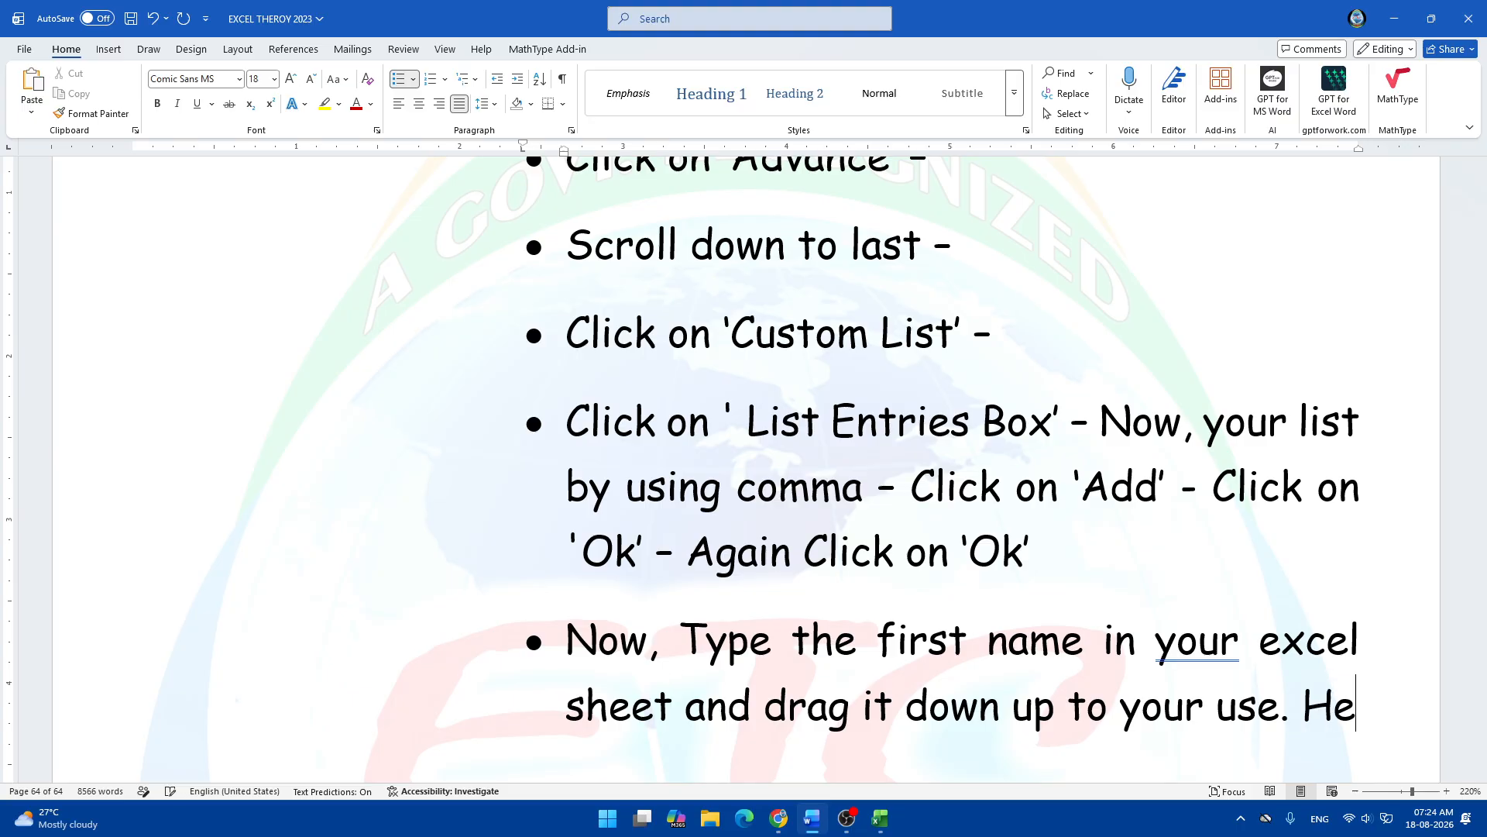
{"action": "key", "text": "BackSpace"}
{"action": "key", "text": "BackSpace"}
{"action": "key", "text": "BackSpace"}
{"action": "key", "text": "BackSpace"}
{"action": "key", "text": "BackSpace"}
{"action": "key", "text": "BackSpace"}
{"action": "key", "text": "BackSpace"}
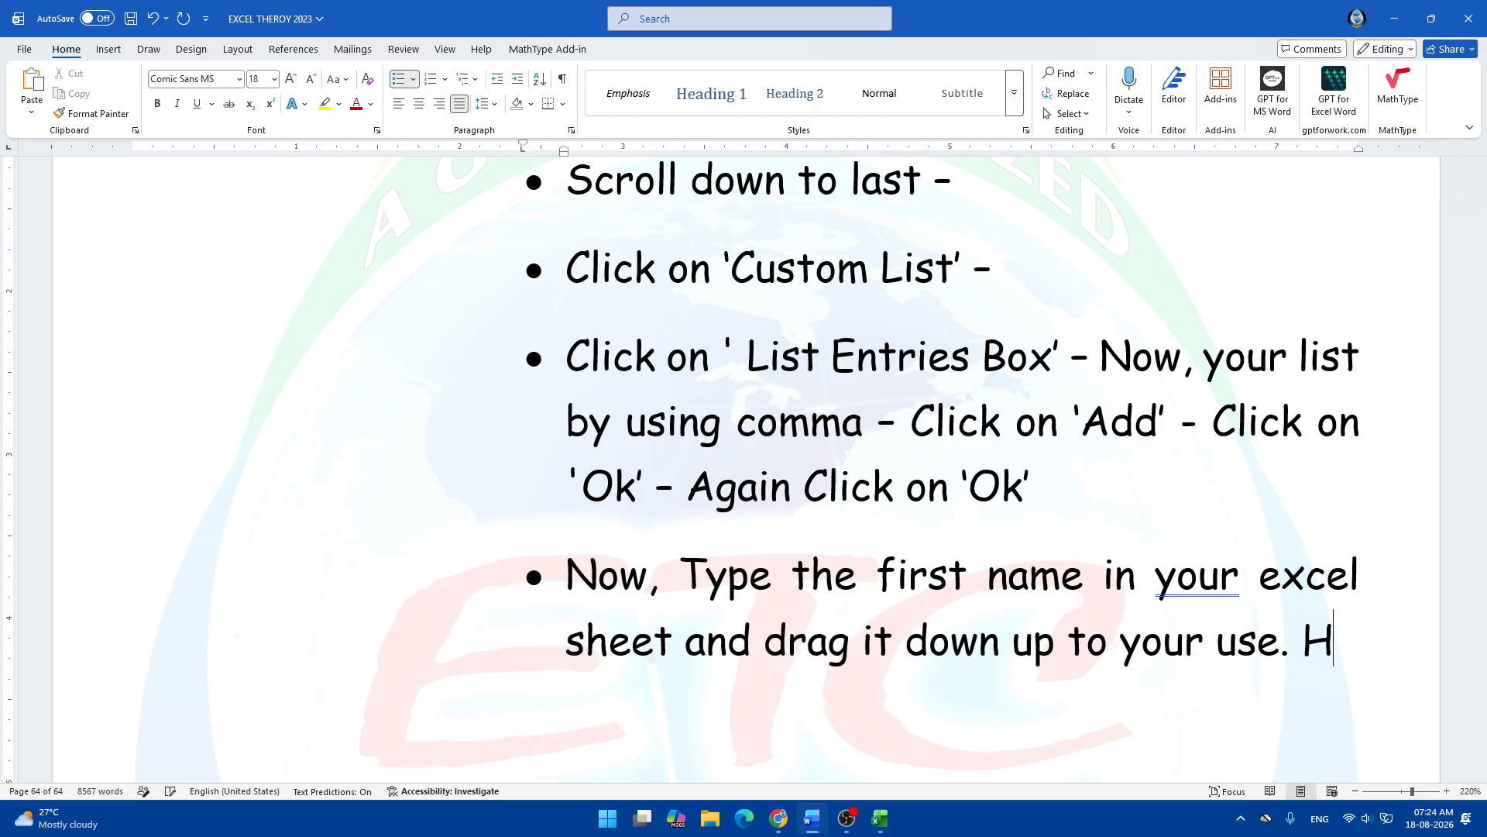
{"action": "type", "text": ", he"}
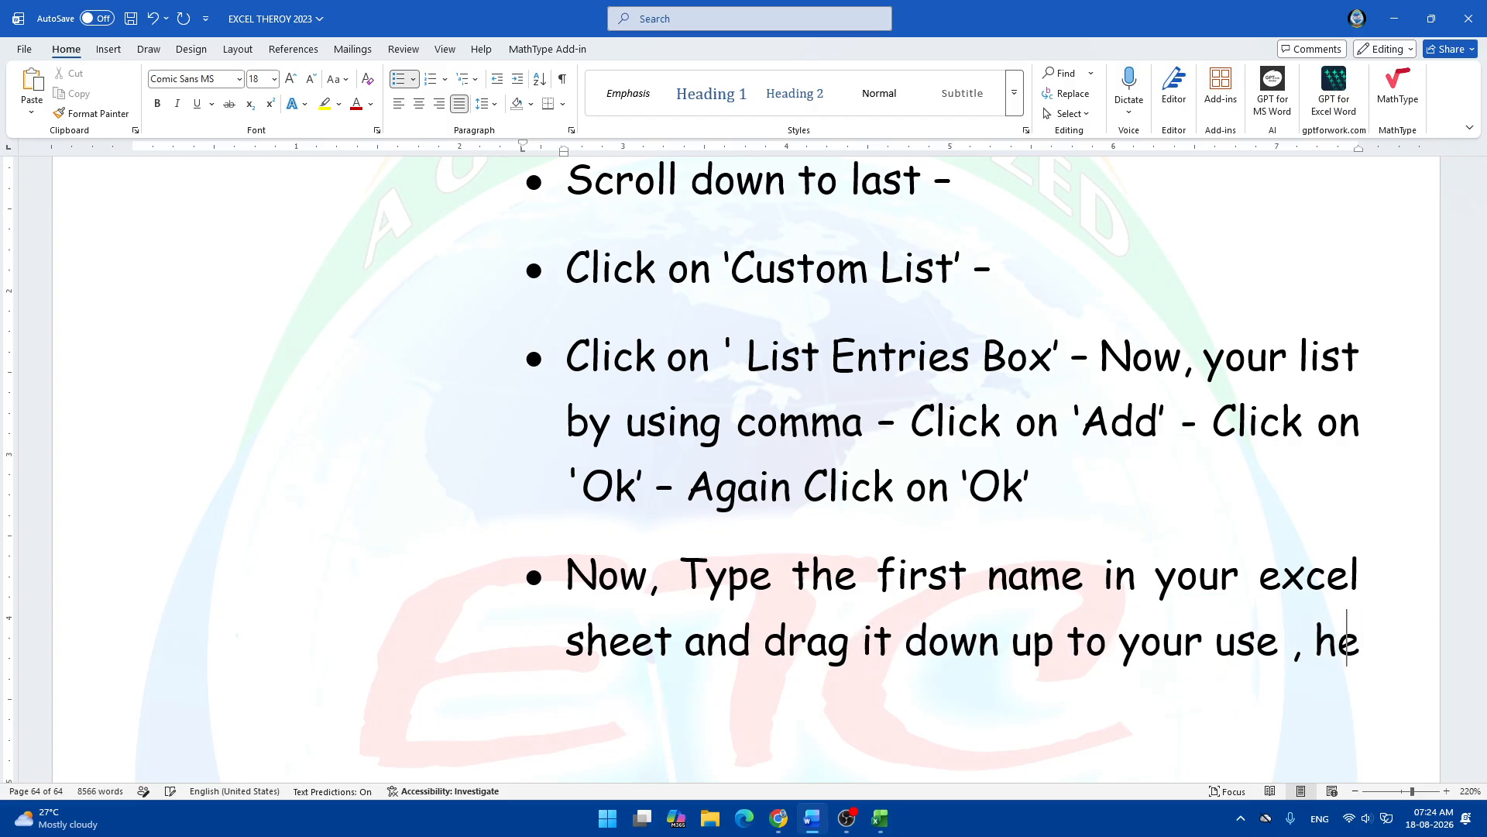
{"action": "key", "text": "BackSpace"}
{"action": "key", "text": "BackSpace"}
{"action": "key", "text": "BackSpace"}
{"action": "key", "text": "BackSpace"}
{"action": "key", "text": "BackSpace"}
{"action": "type", "text": ", h"}
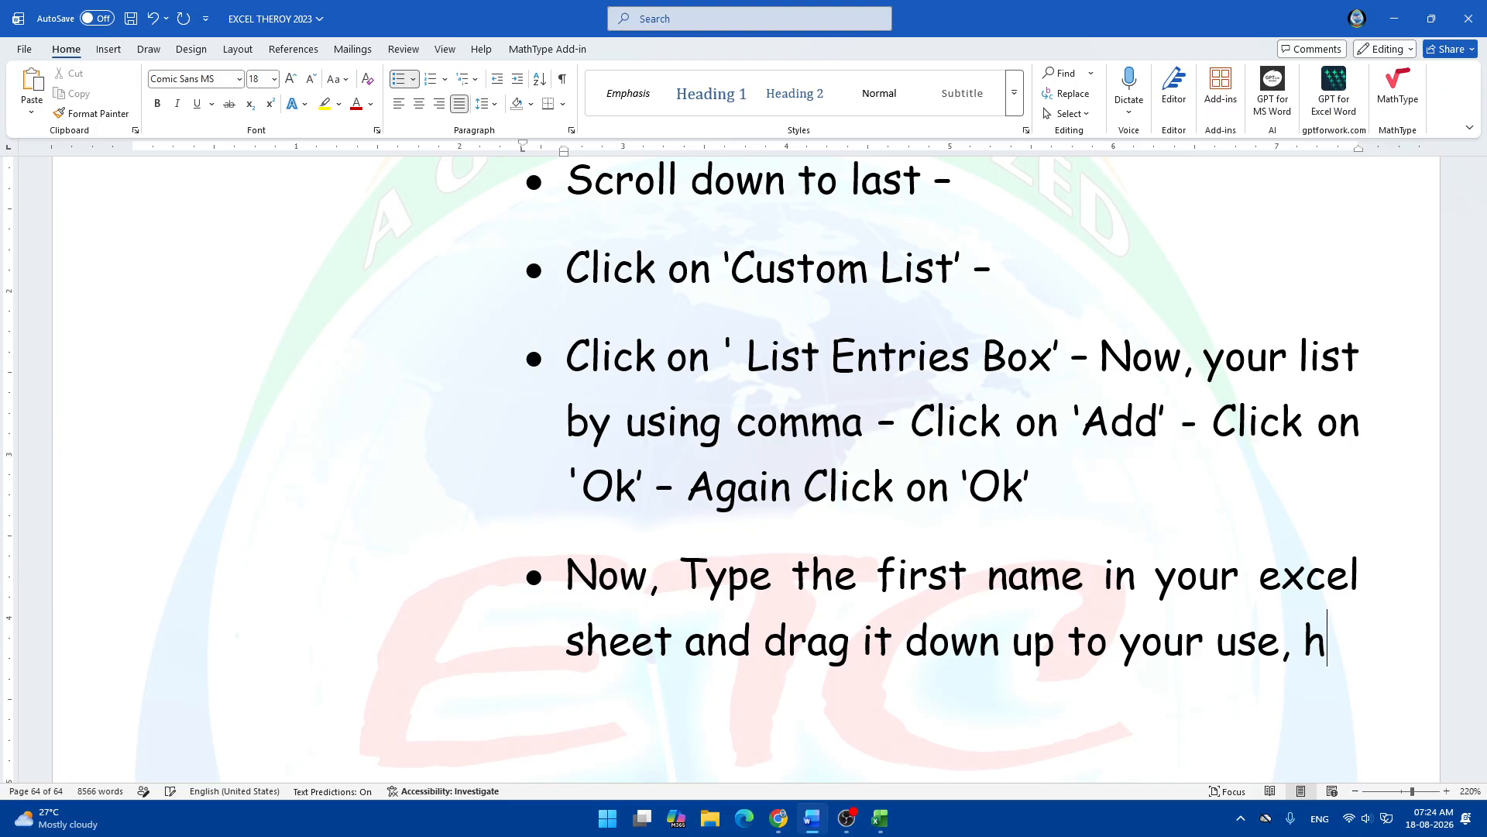
{"action": "type", "text": "ere, yo"}
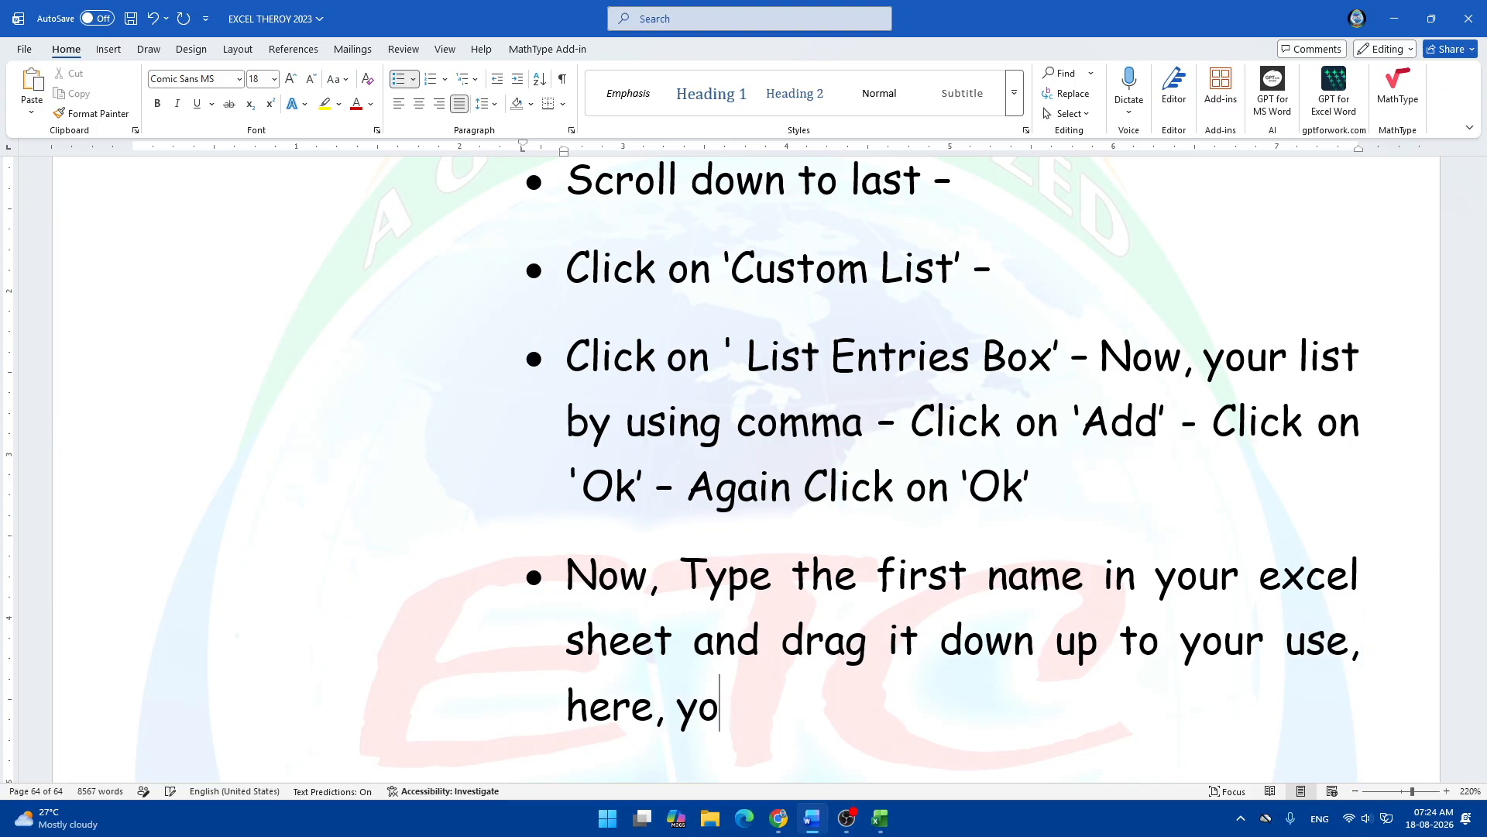
{"action": "type", "text": "u will see"}
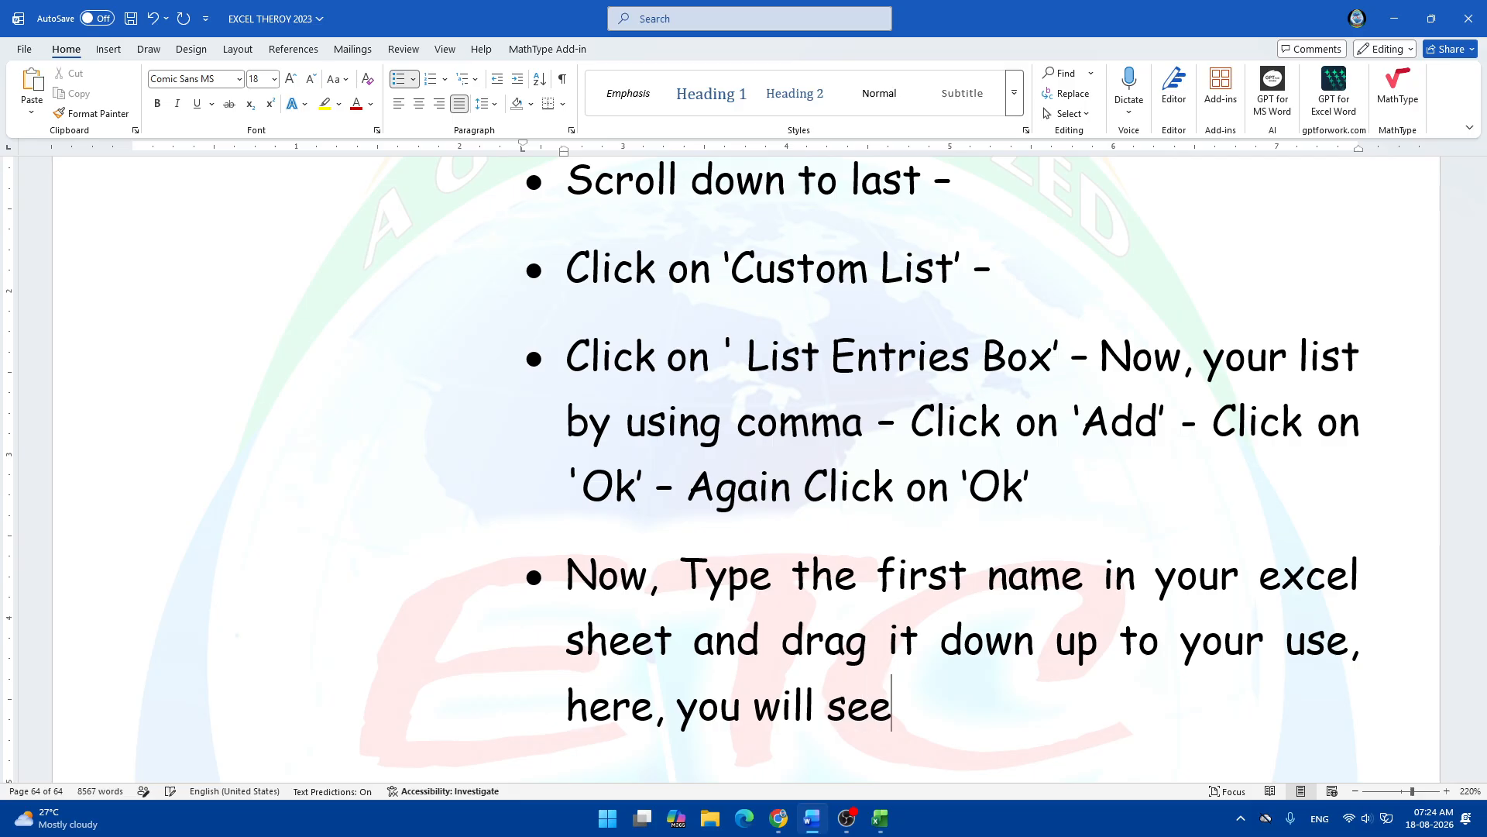
{"action": "type", "text": " all th n"}
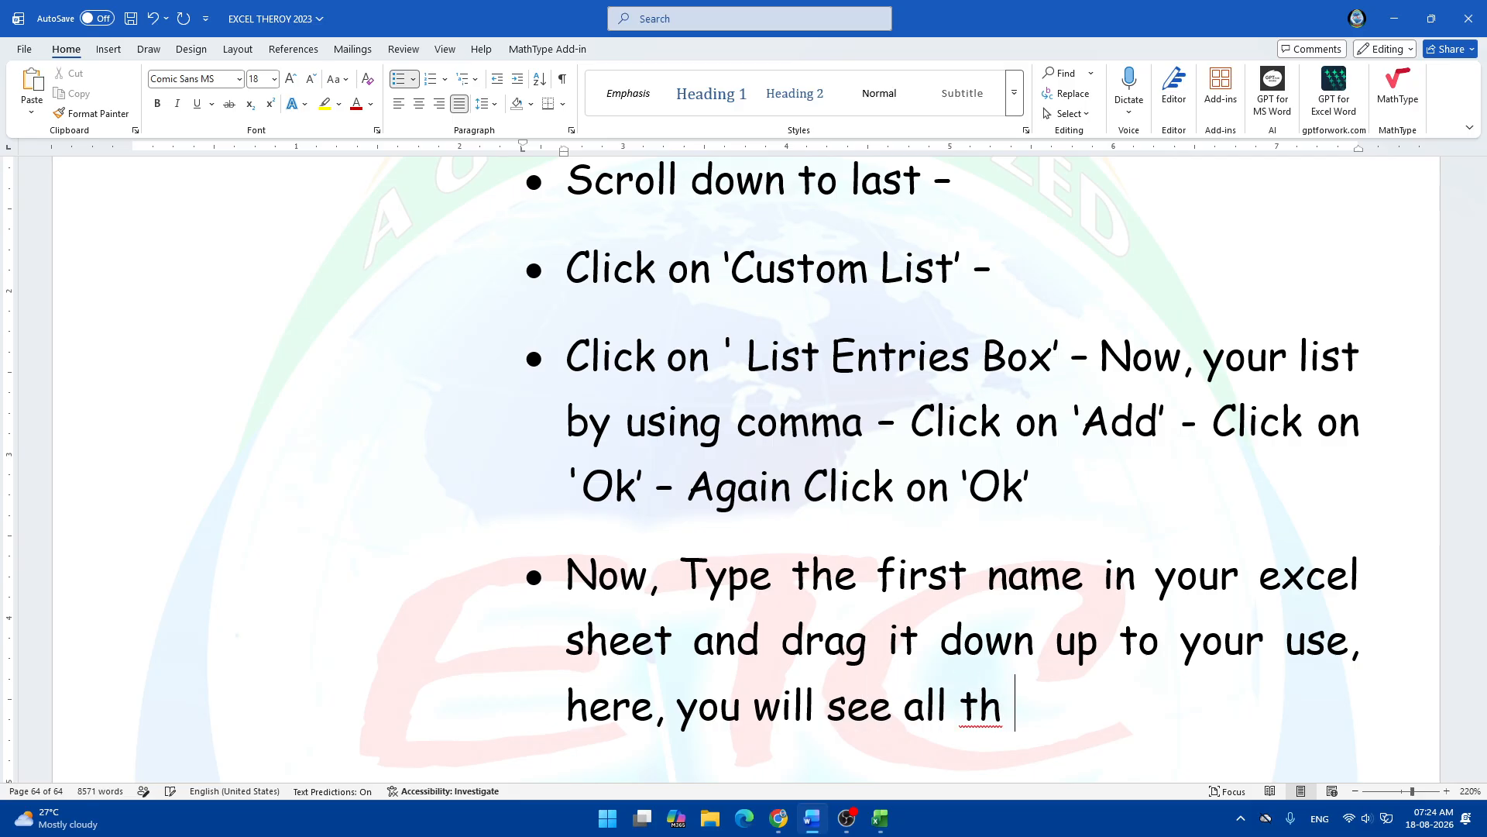
{"action": "key", "text": "BackSpace"}
{"action": "key", "text": "BackSpace"}
{"action": "type", "text": "e nam"}
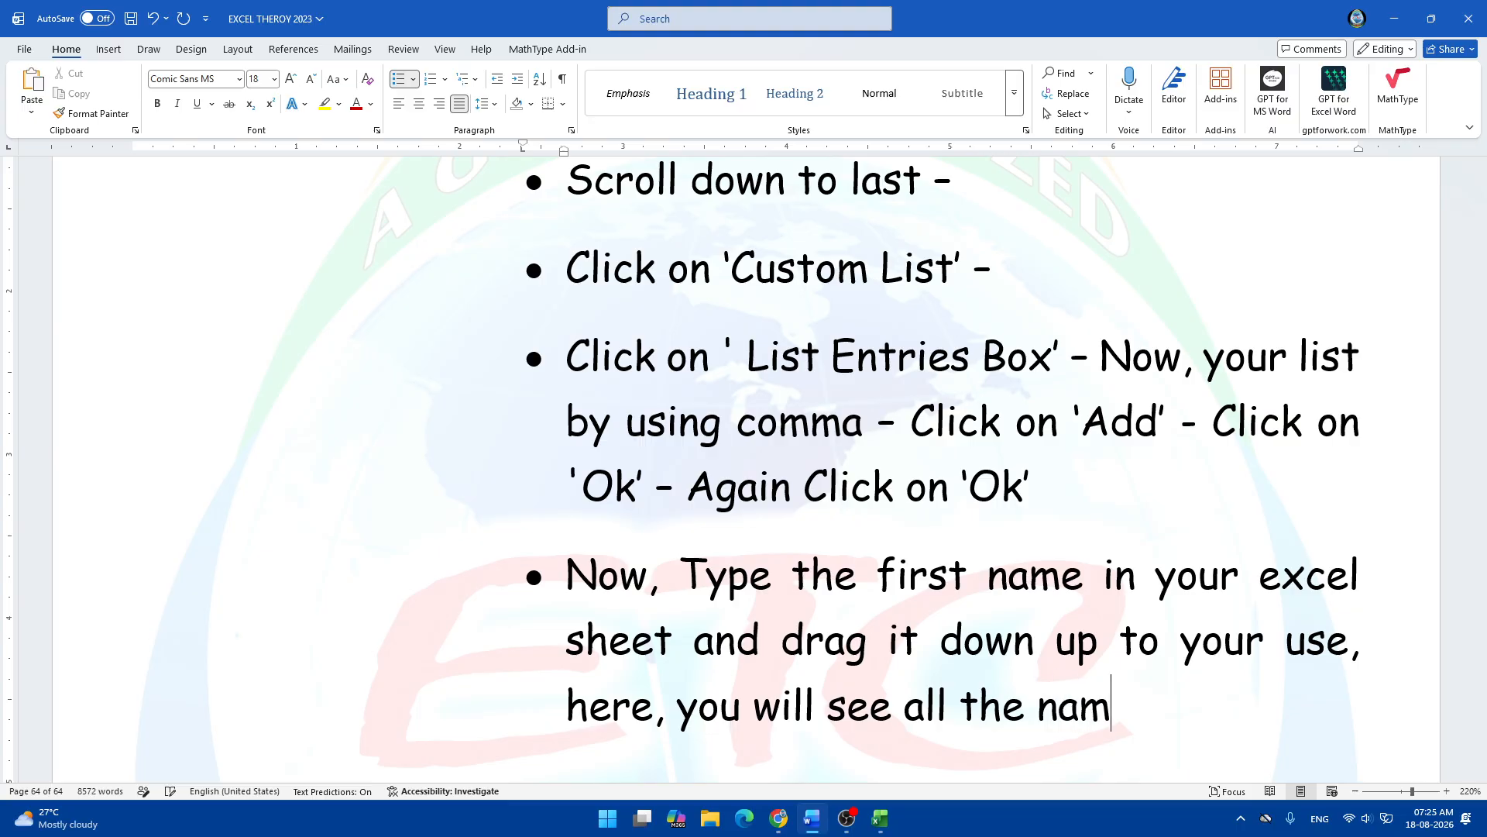
{"action": "type", "text": "es of "}
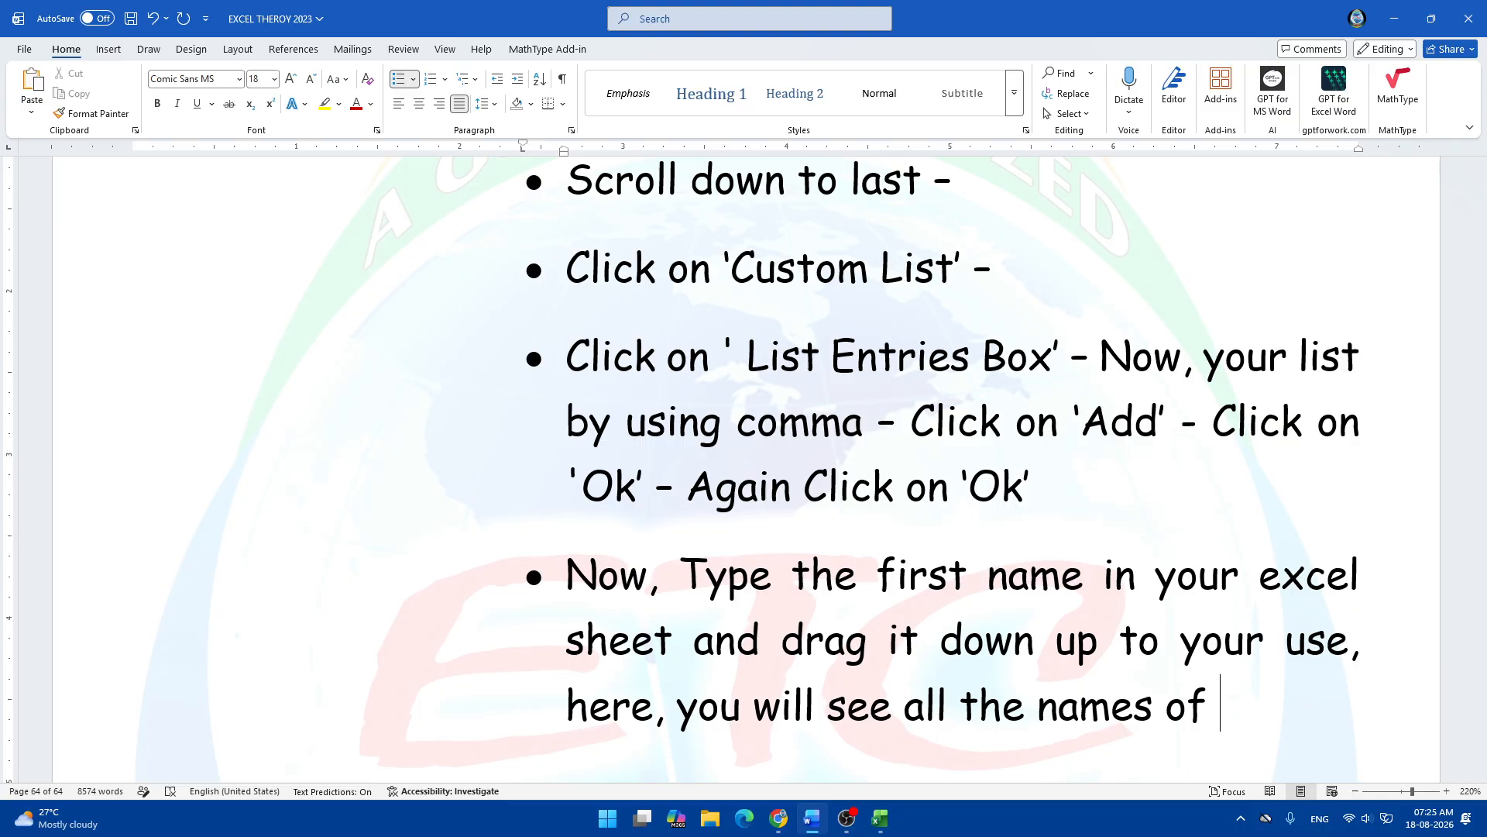
{"action": "type", "text": "list entries"}
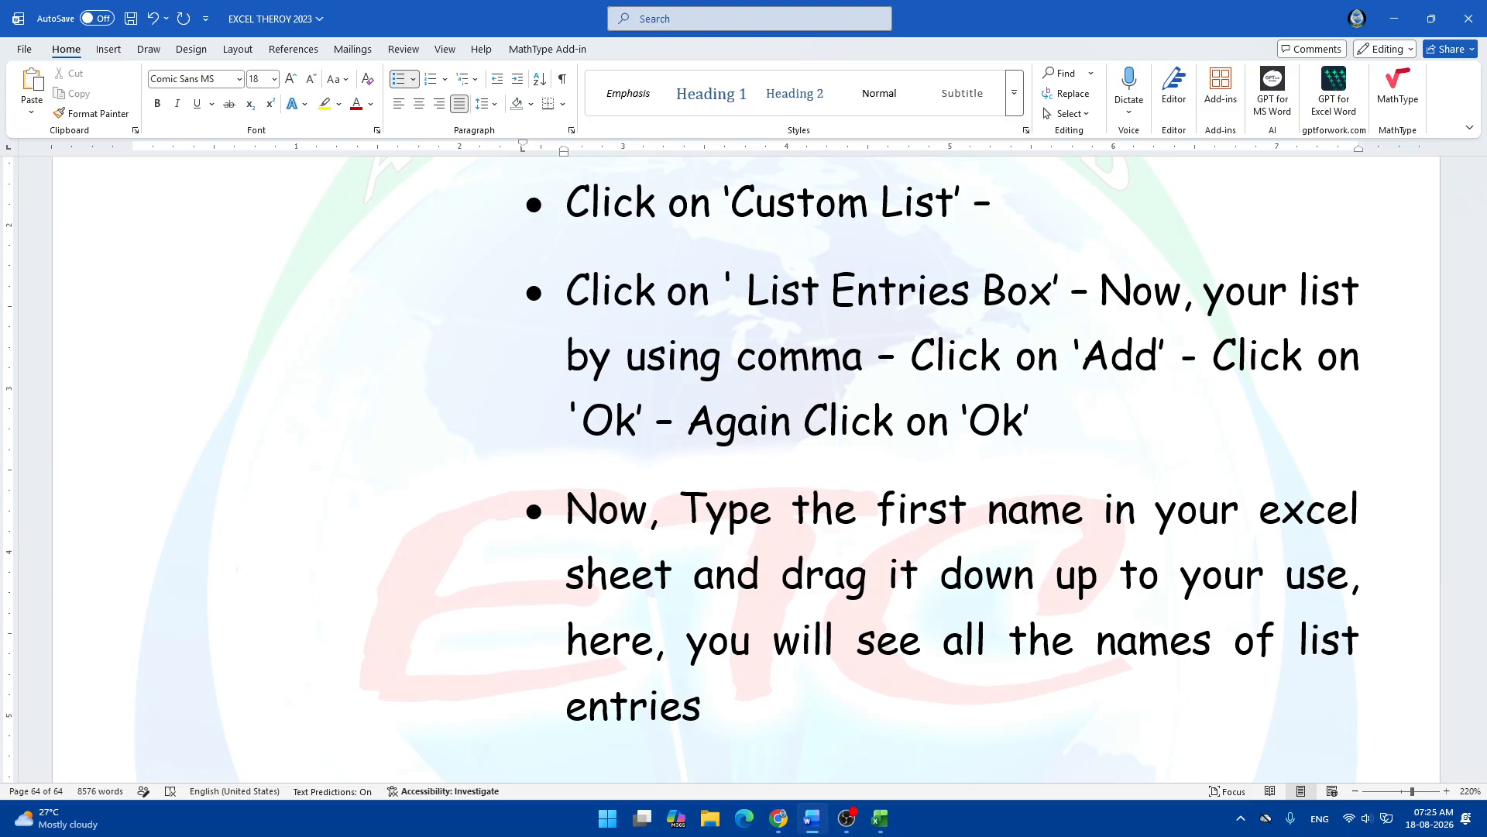
Finish the last bullet with "filled with auto record.", correcting typos along the way.
{"action": "type", "text": "filled i"}
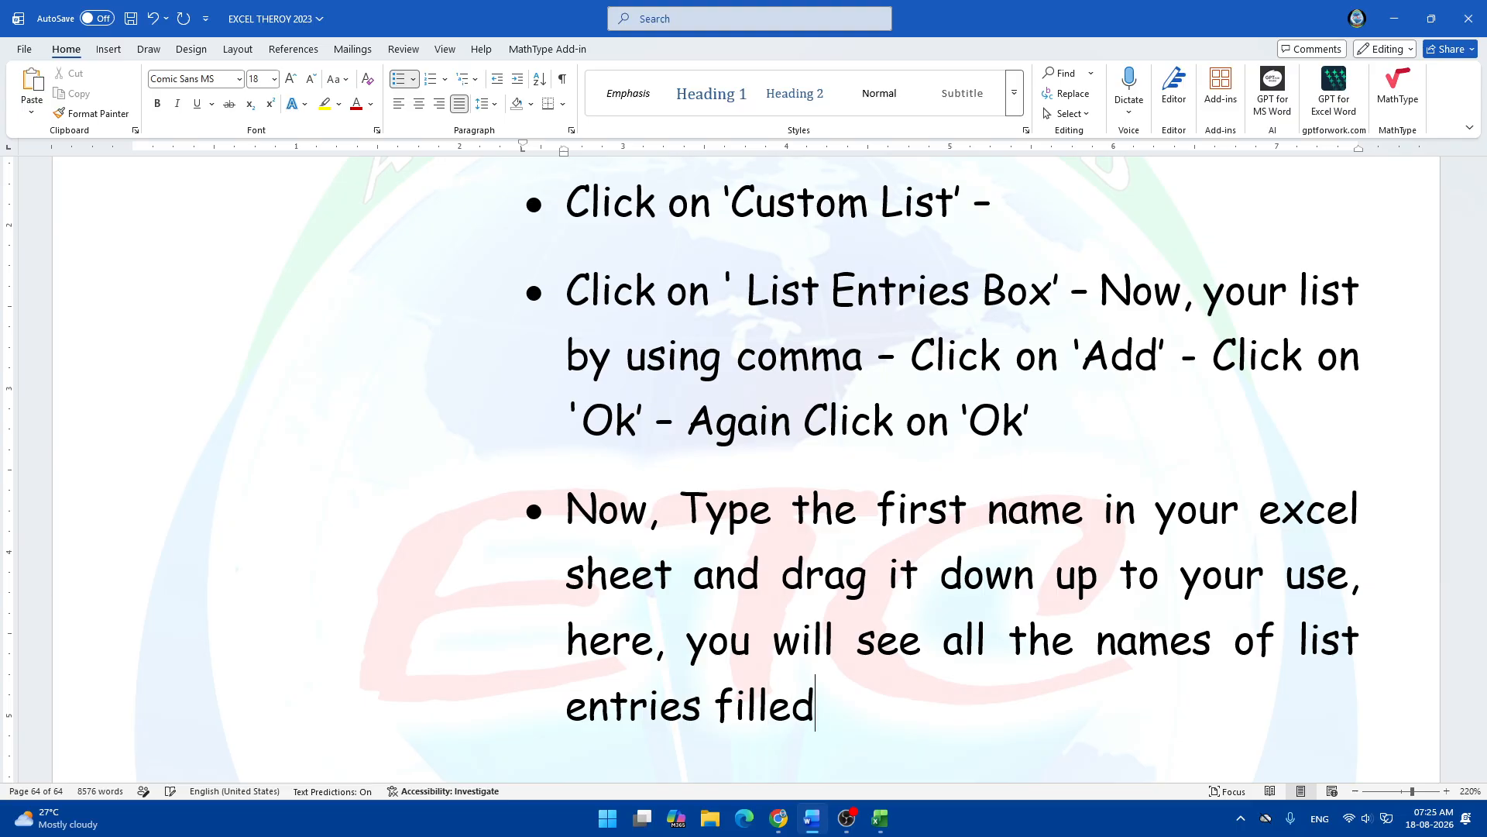
{"action": "key", "text": "BackSpace"}
{"action": "type", "text": "with "}
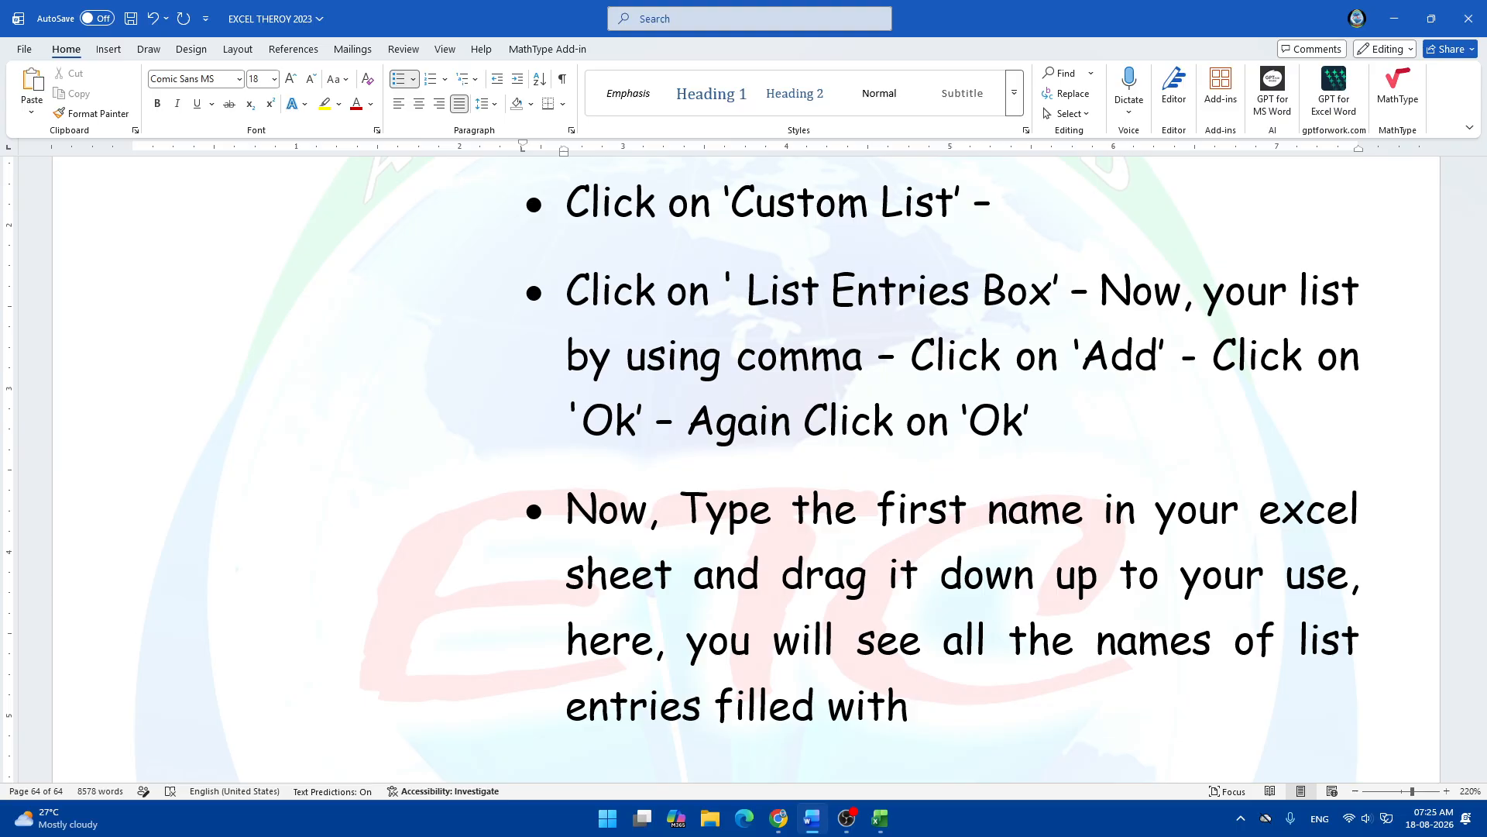
{"action": "type", "text": "reo"}
{"action": "key", "text": "BackSpace"}
{"action": "key", "text": "BackSpace"}
{"action": "key", "text": "BackSpace"}
{"action": "type", "text": "auto "}
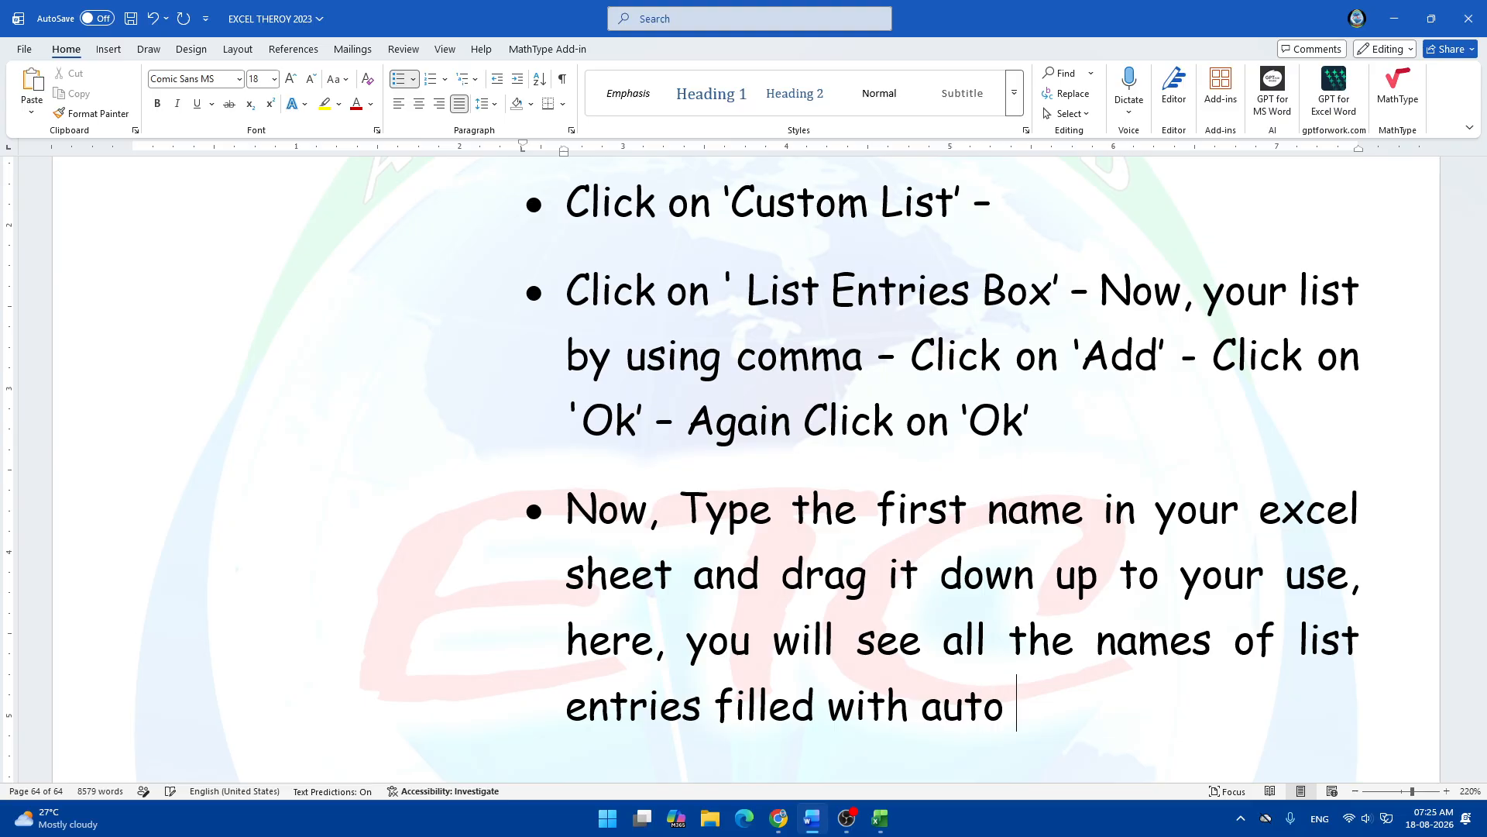
{"action": "type", "text": "records"}
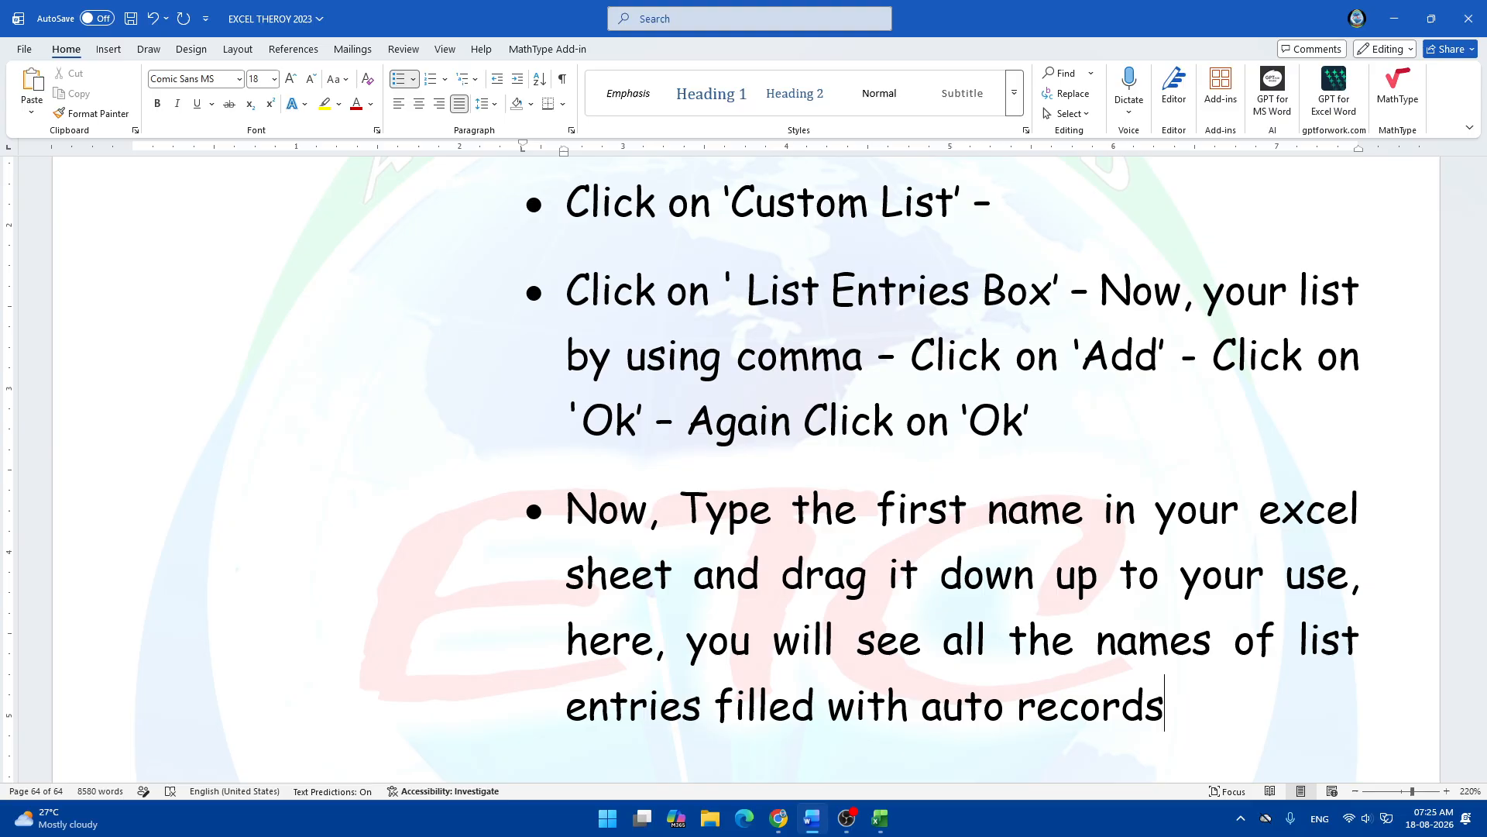
{"action": "key", "text": "BackSpace"}
{"action": "type", "text": "."}
In Excel, rename the Sheet1 tab to CUSTOM LIST.
{"action": "key", "text": "alt+Tab"}
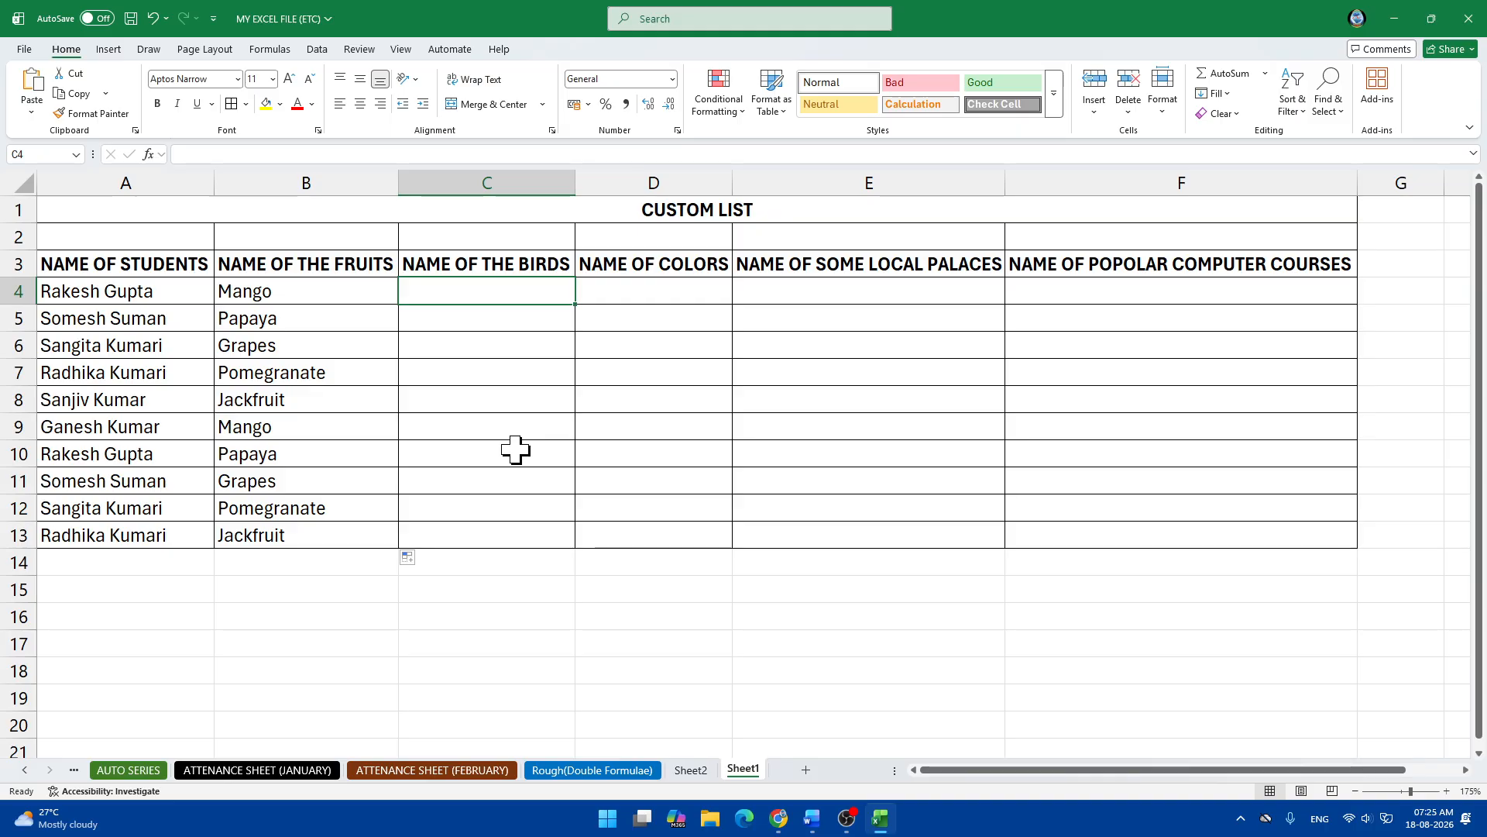
{"action": "left_click", "coordinate": [673, 293]}
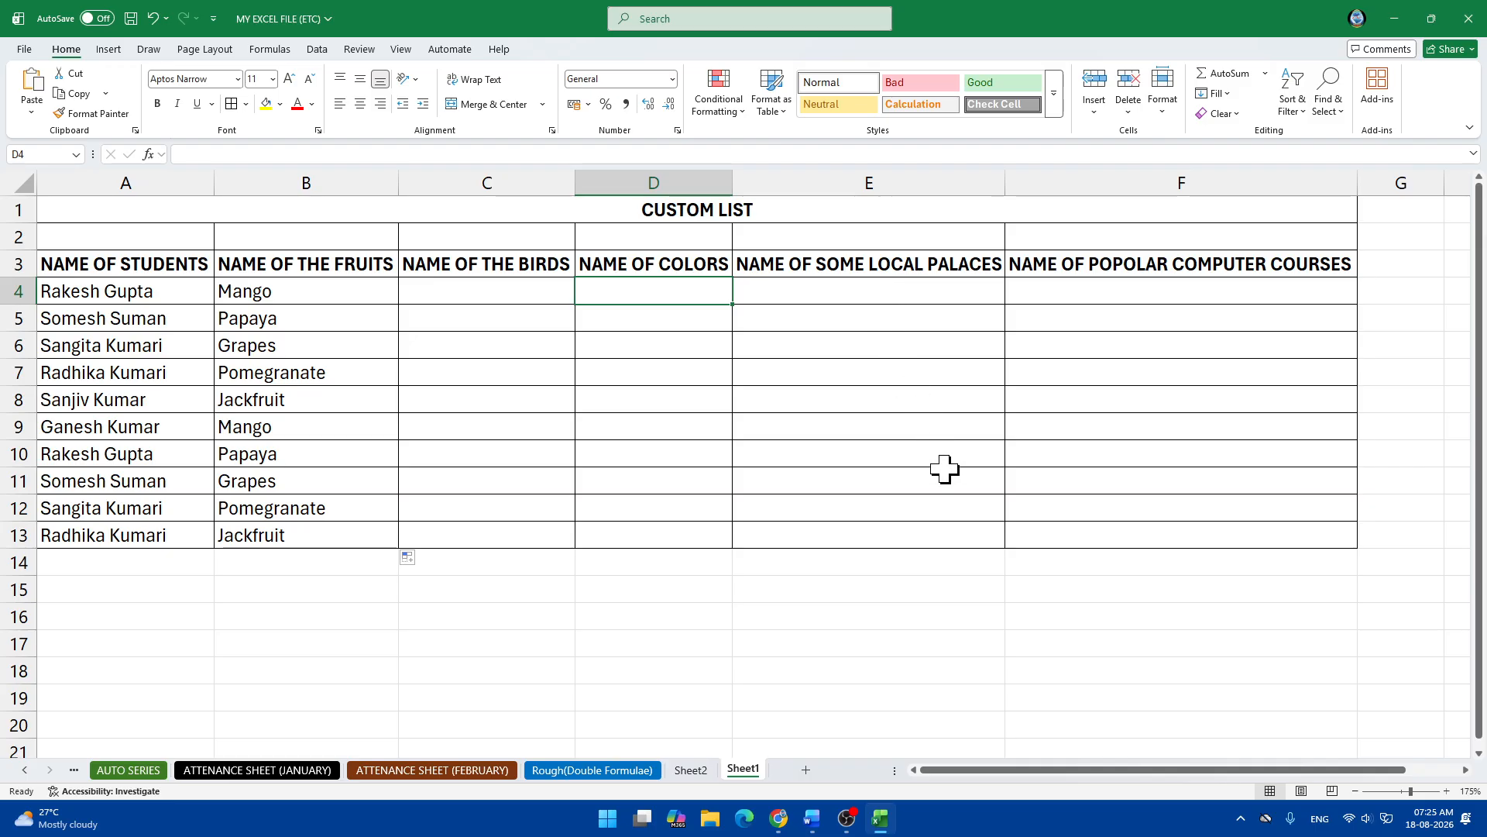
{"action": "left_click", "coordinate": [1076, 296]}
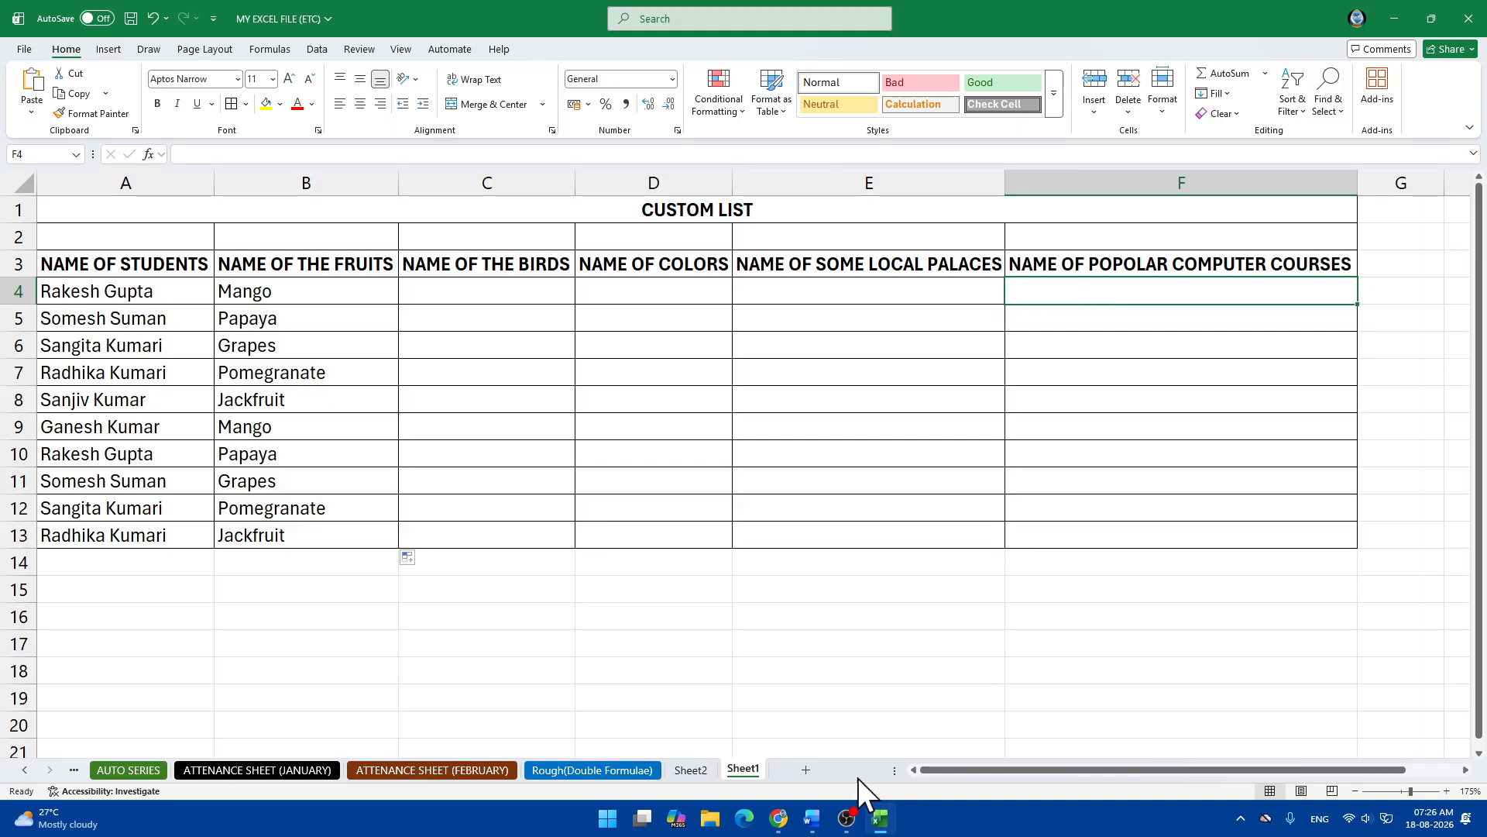
{"action": "right_click", "coordinate": [743, 771]}
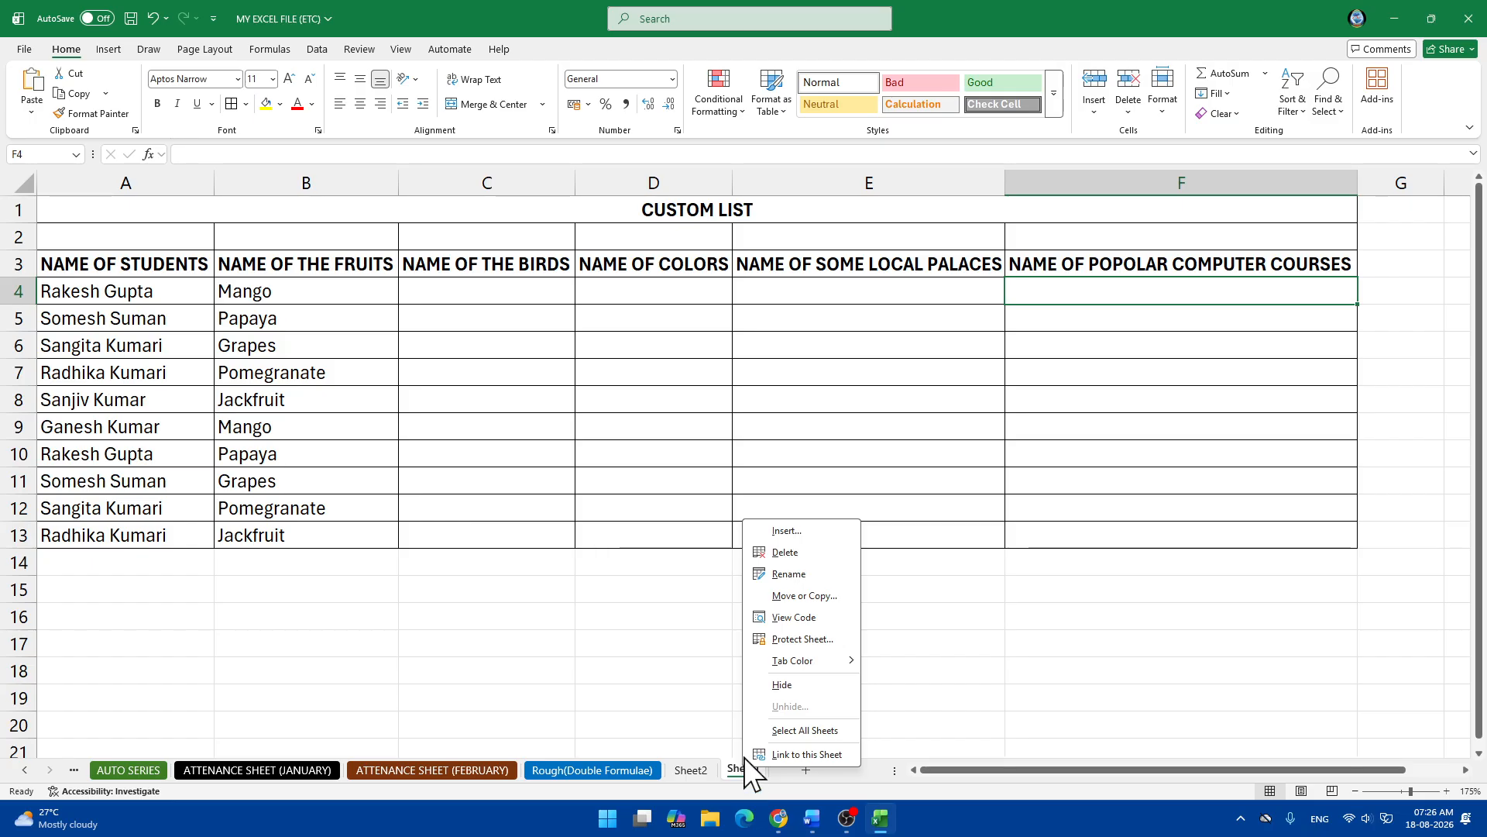
{"action": "left_click", "coordinate": [788, 574]}
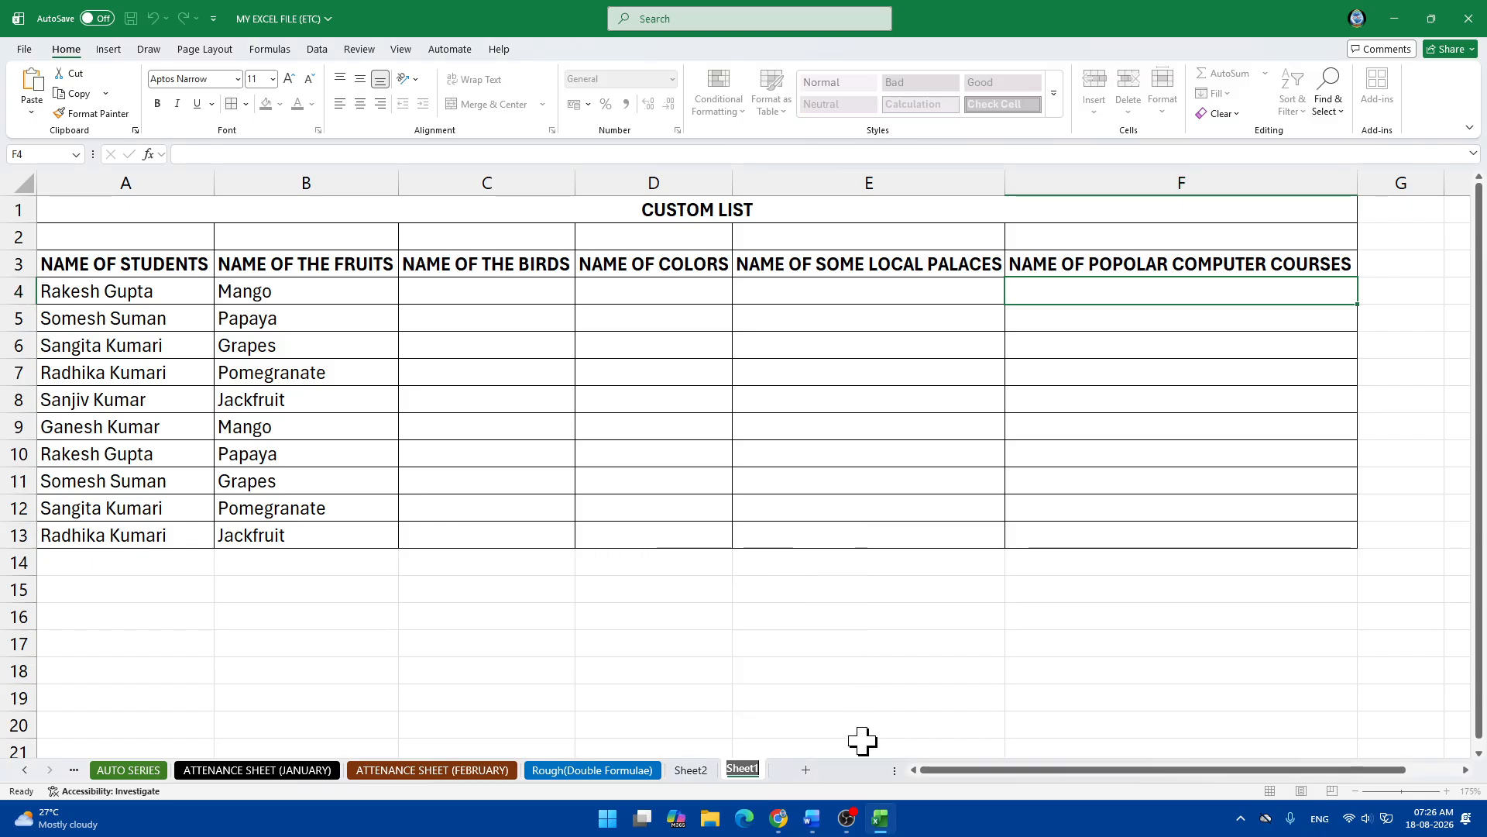
{"action": "type", "text": "CUSTOME"}
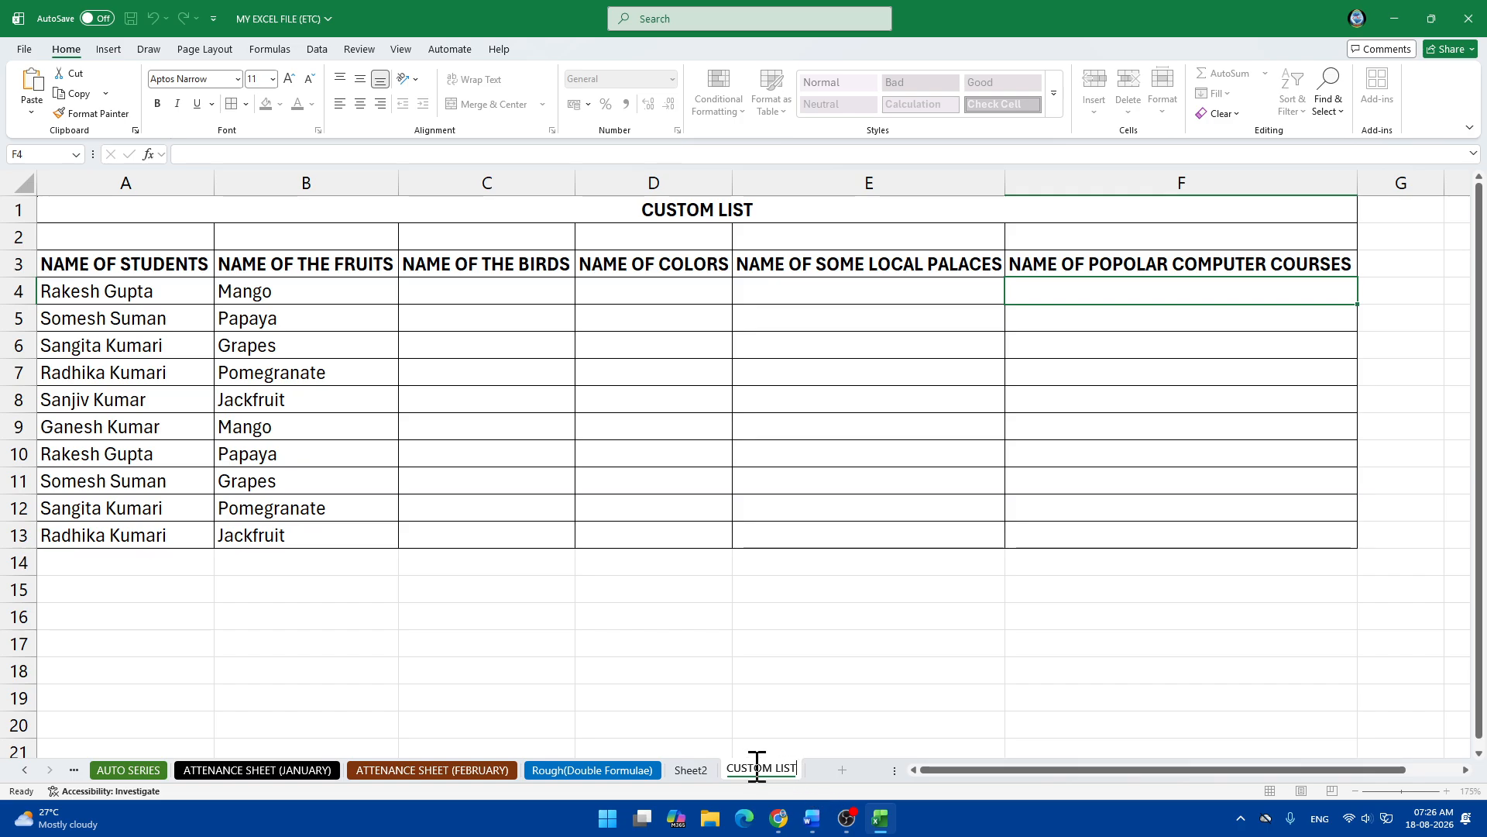
{"action": "left_click", "coordinate": [1182, 643]}
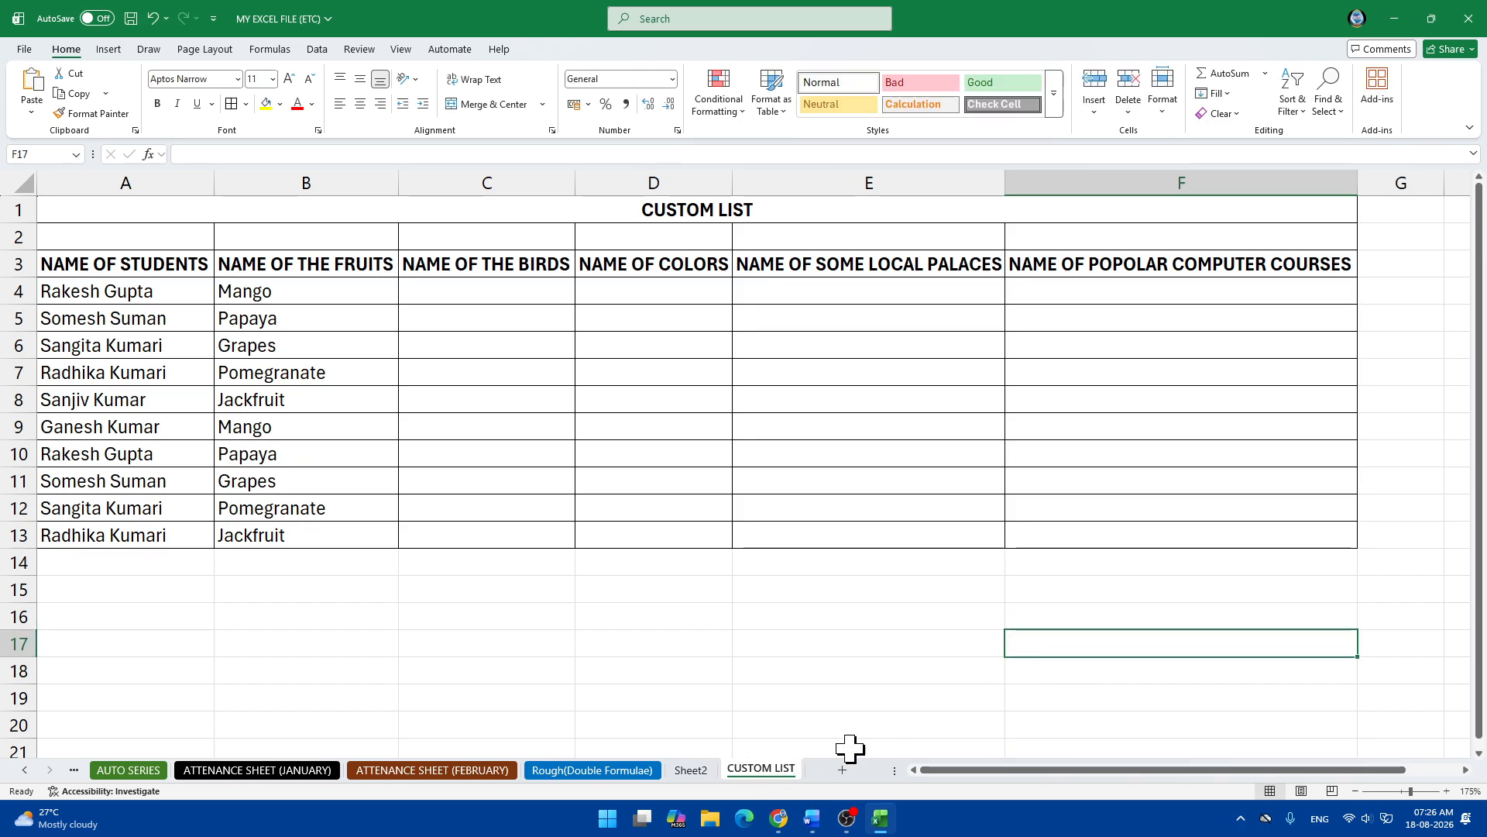
Set the CUSTOM LIST tab colour to No Color and go to Sheet2.
{"action": "right_click", "coordinate": [746, 774]}
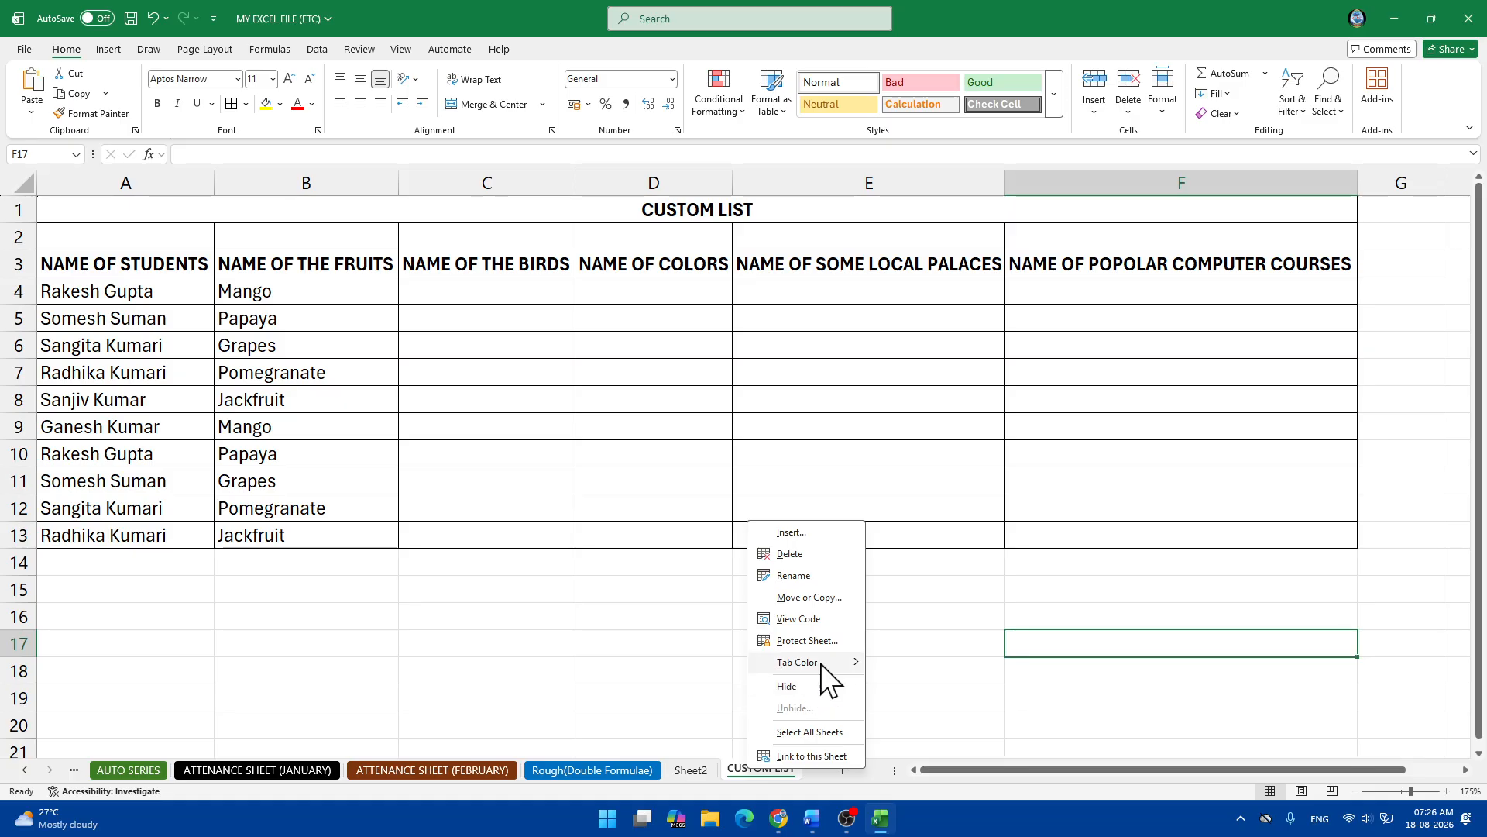
{"action": "mouse_move", "coordinate": [825, 663]}
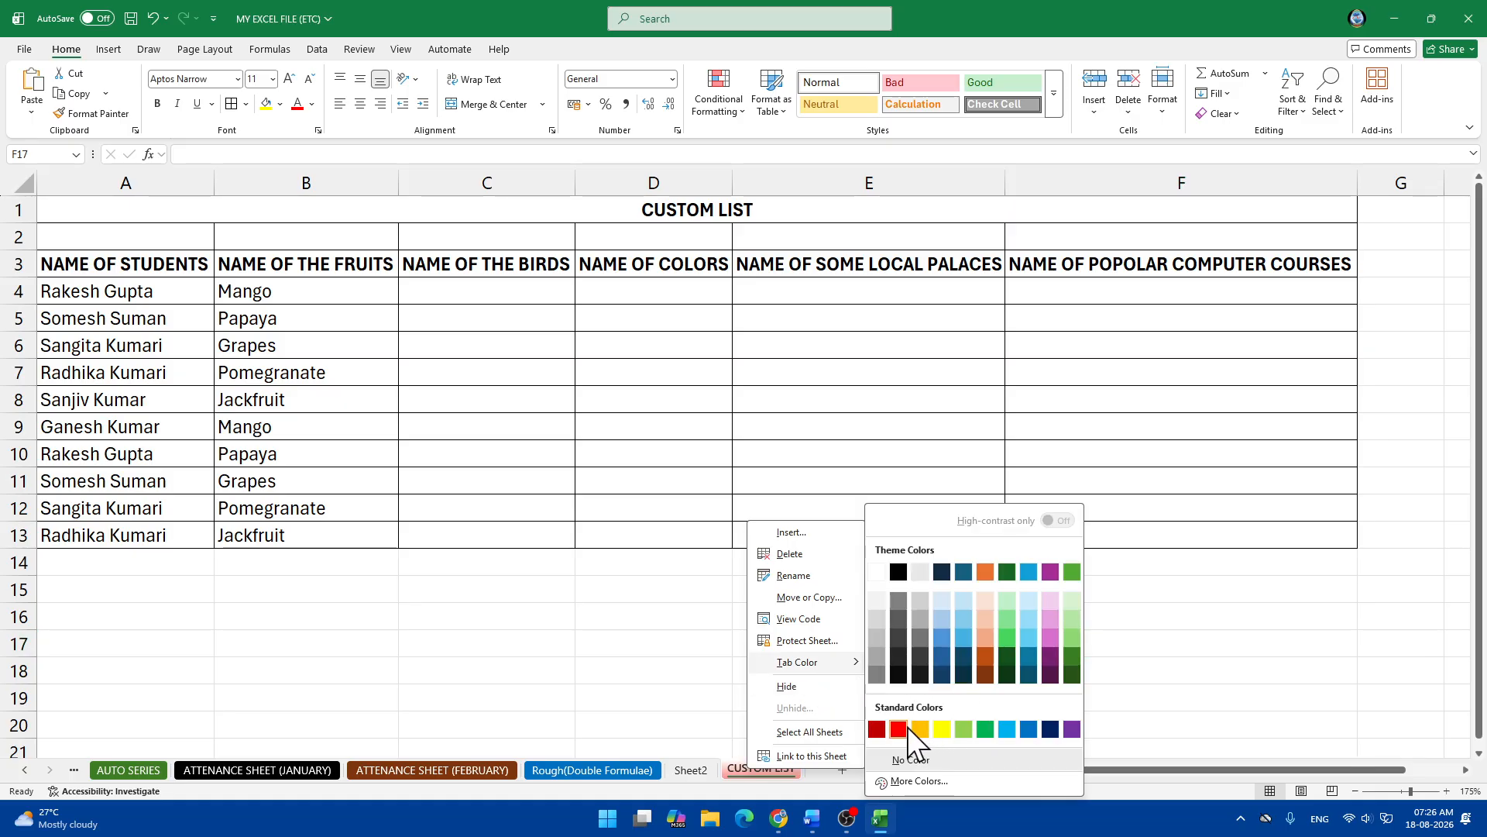
{"action": "left_click", "coordinate": [910, 759]}
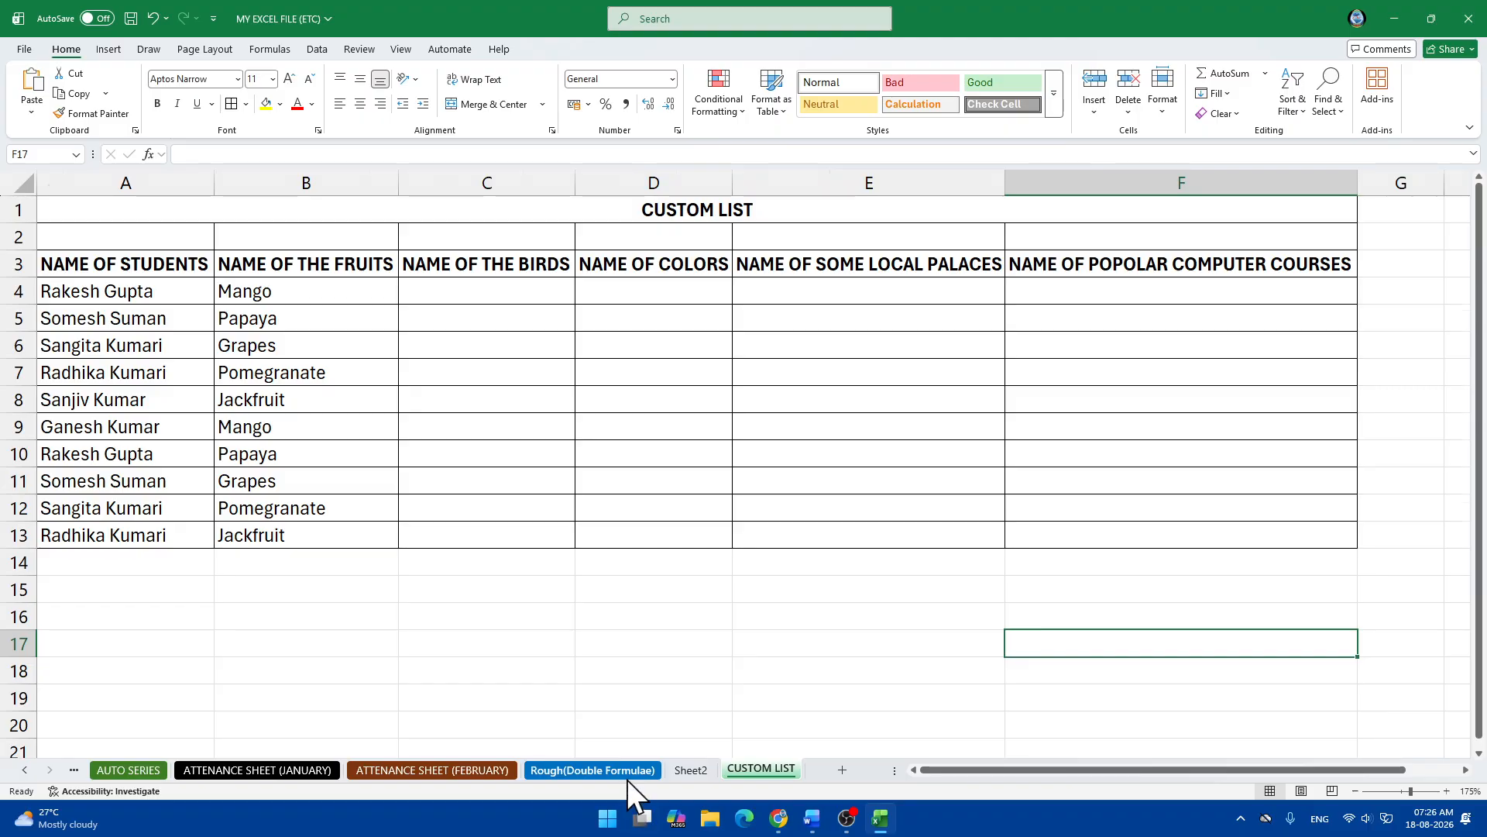
{"action": "left_click", "coordinate": [626, 777]}
{"action": "left_click", "coordinate": [696, 770]}
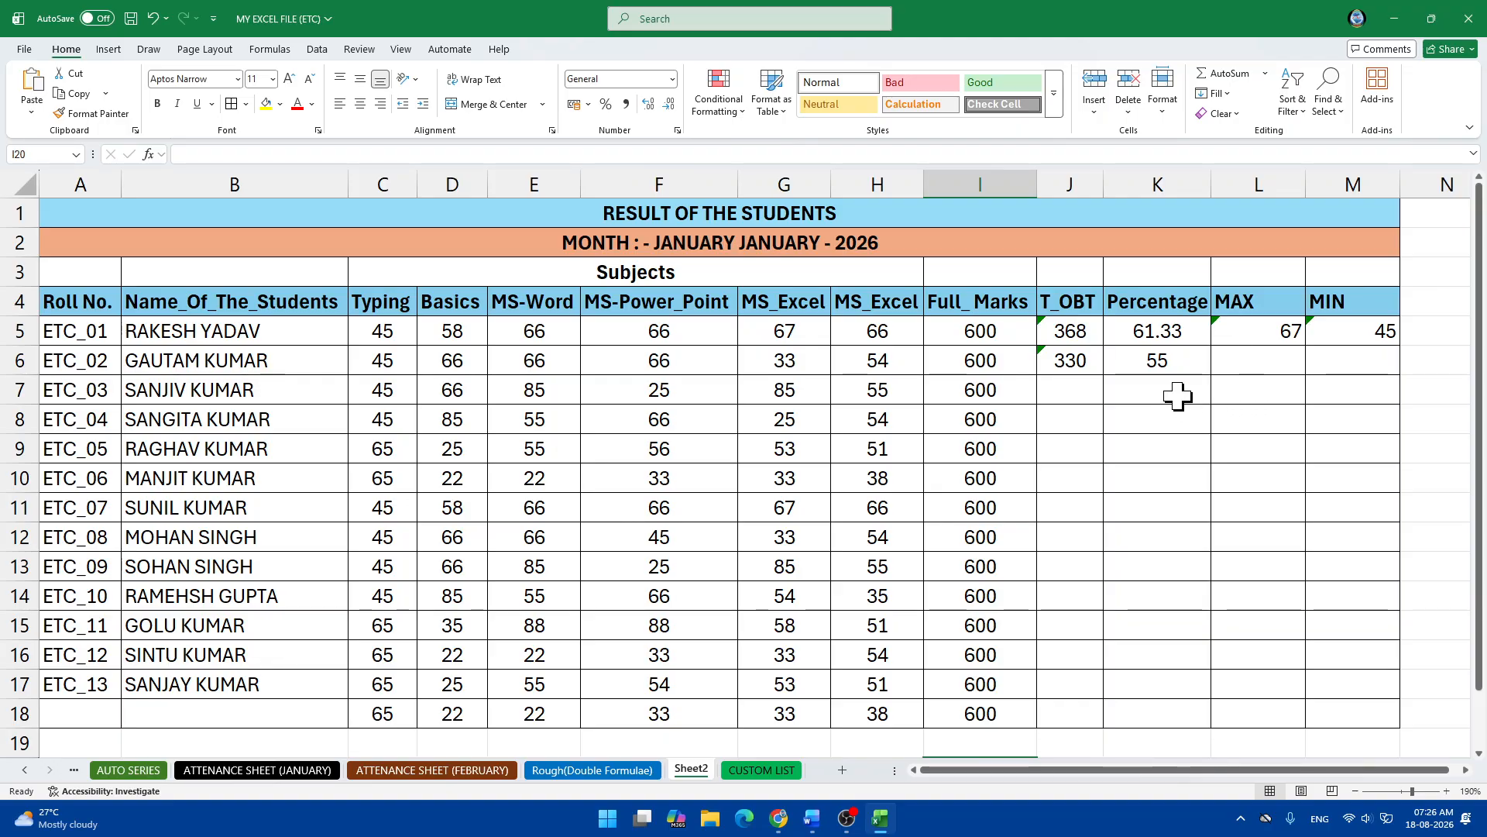
Enter =MAX(C6:H6) in L6 for the second student's highest mark, 66.
{"action": "left_click", "coordinate": [1263, 365]}
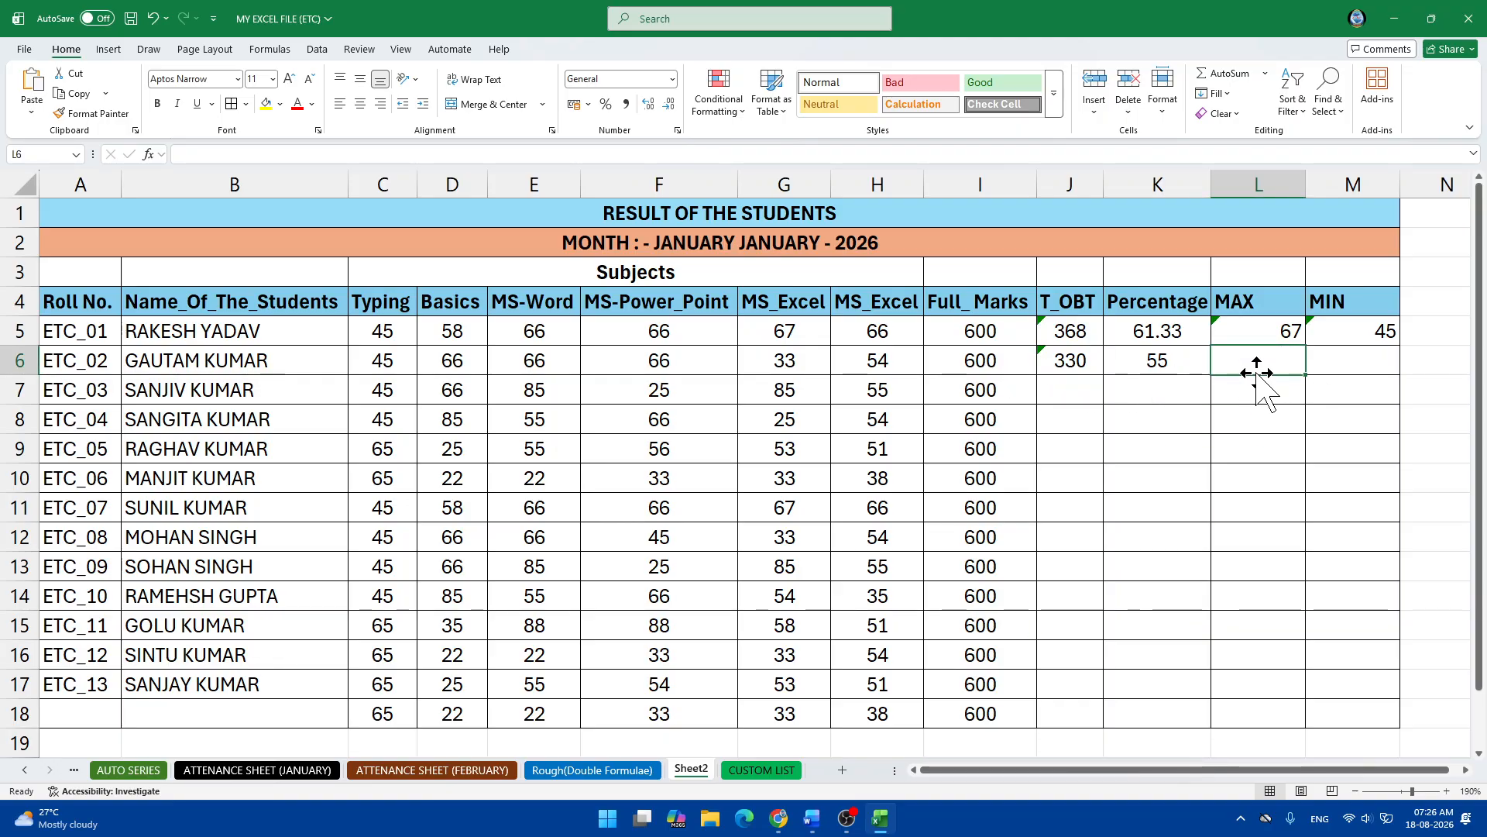
{"action": "type", "text": "="}
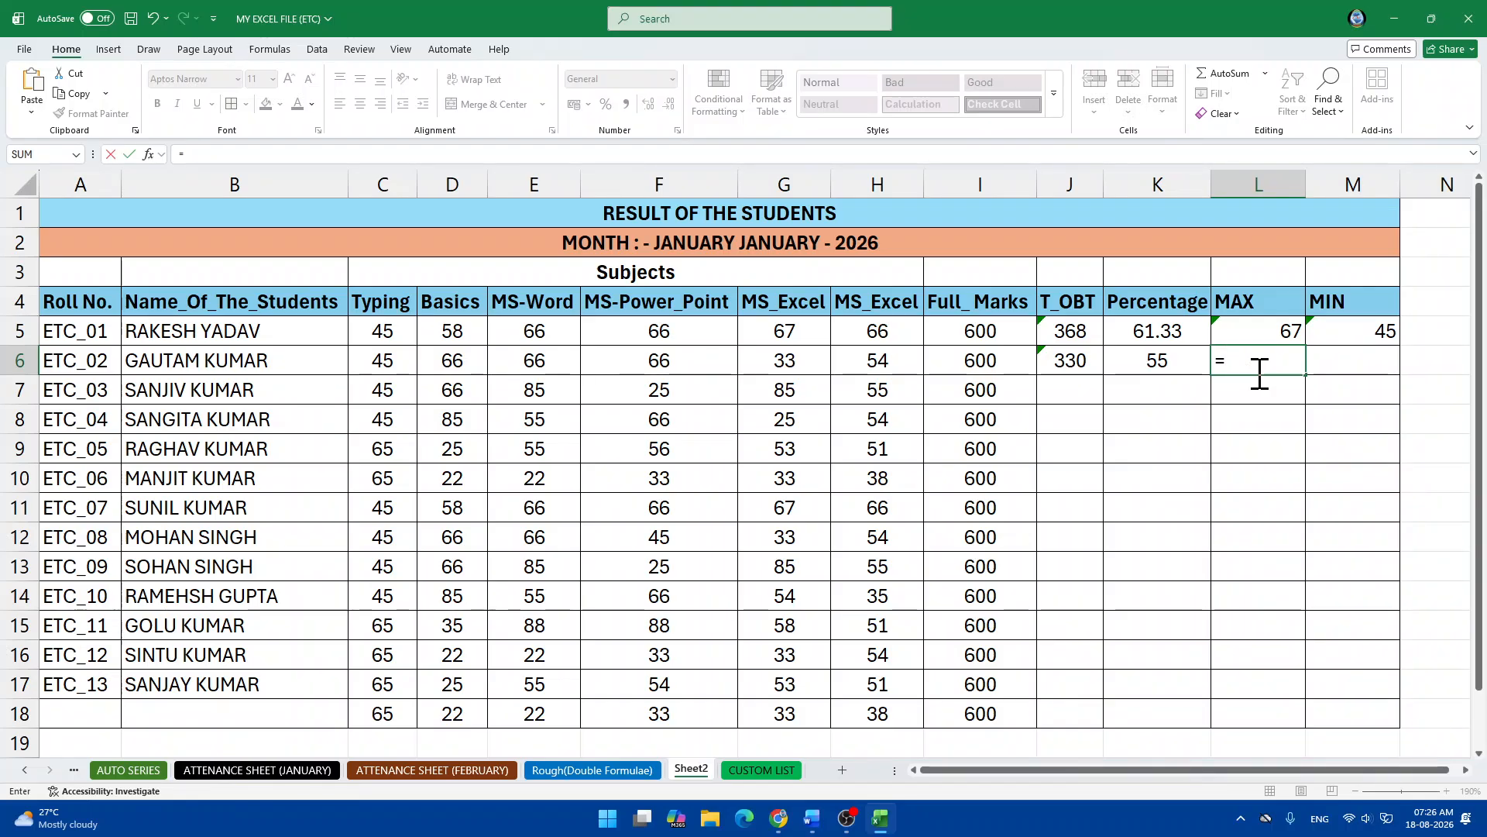
{"action": "type", "text": "MAX"}
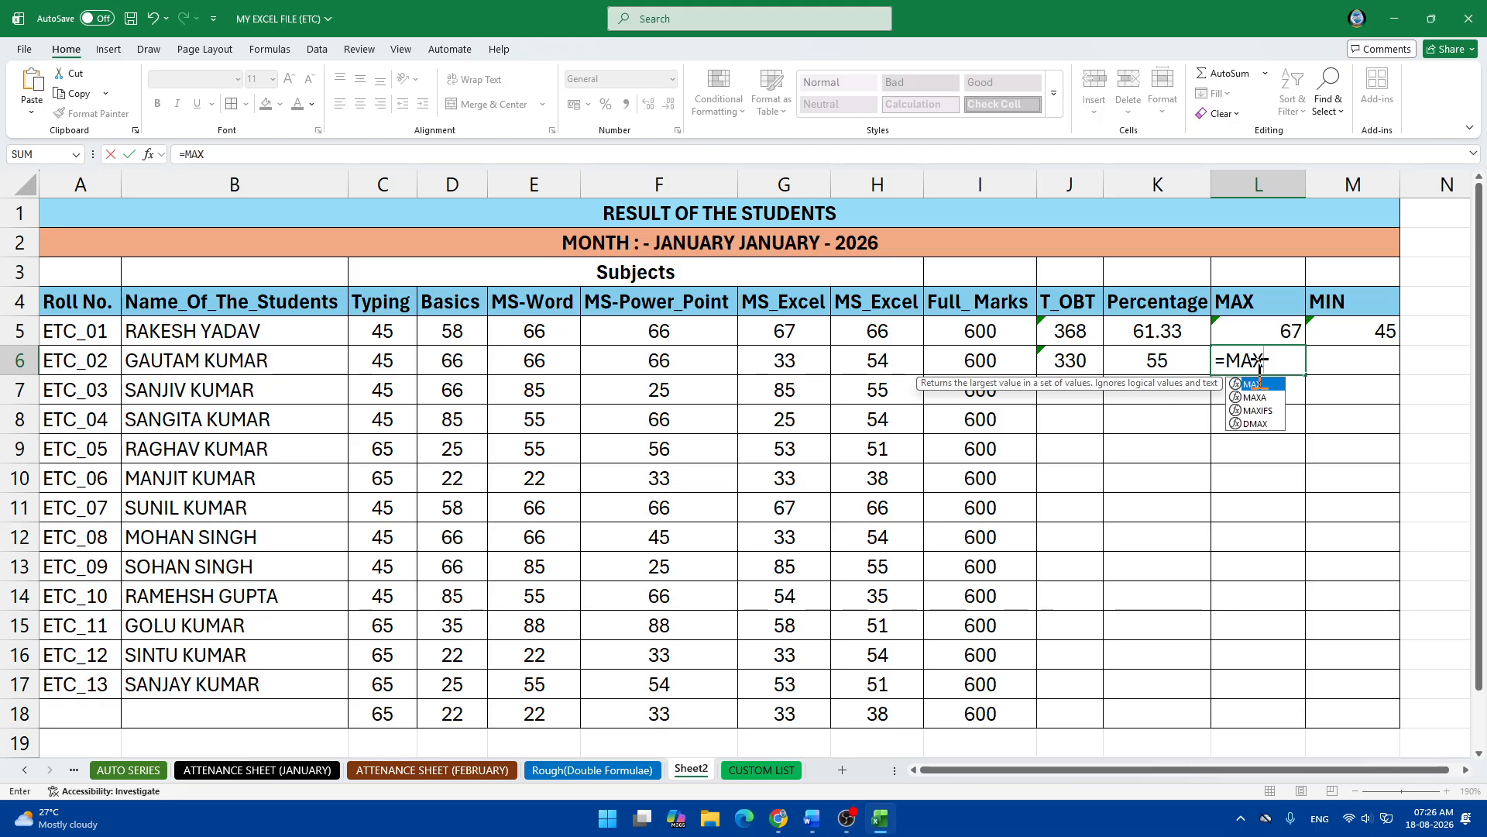
{"action": "type", "text": "("}
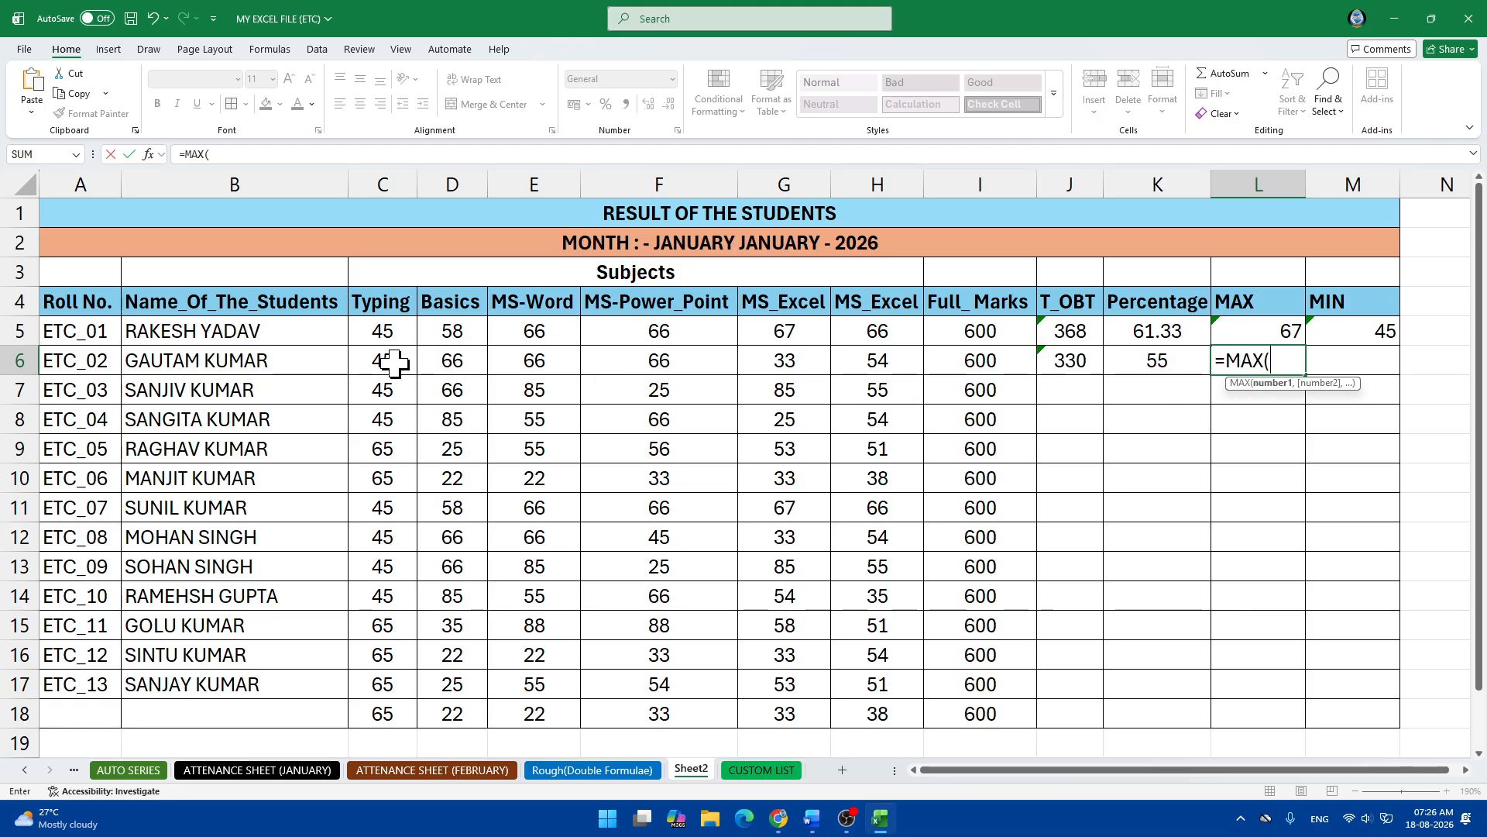
{"action": "left_click_drag", "start_coordinate": [384, 362], "coordinate": [868, 371]}
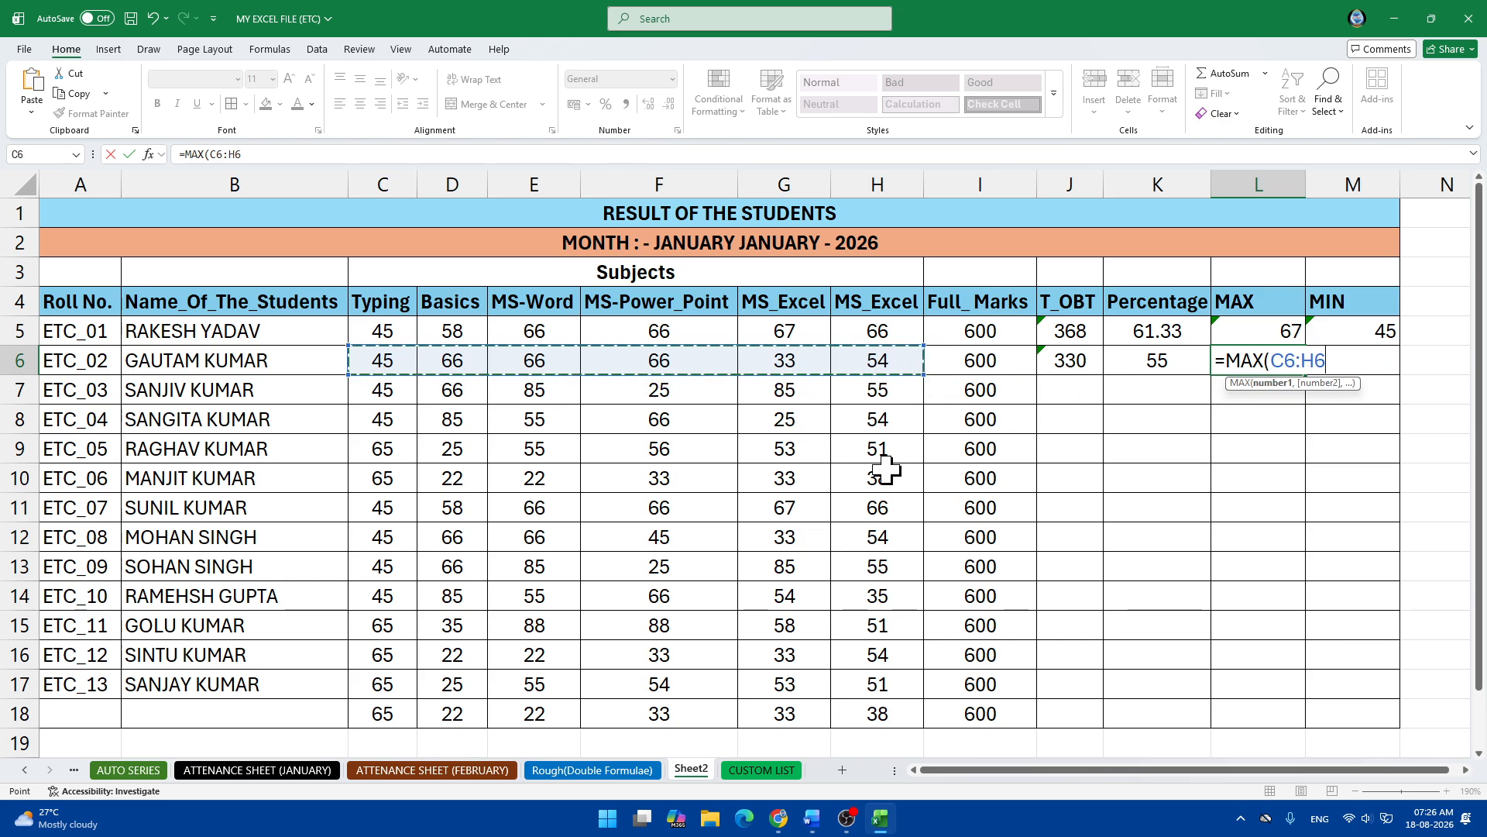
{"action": "key", "text": "Return"}
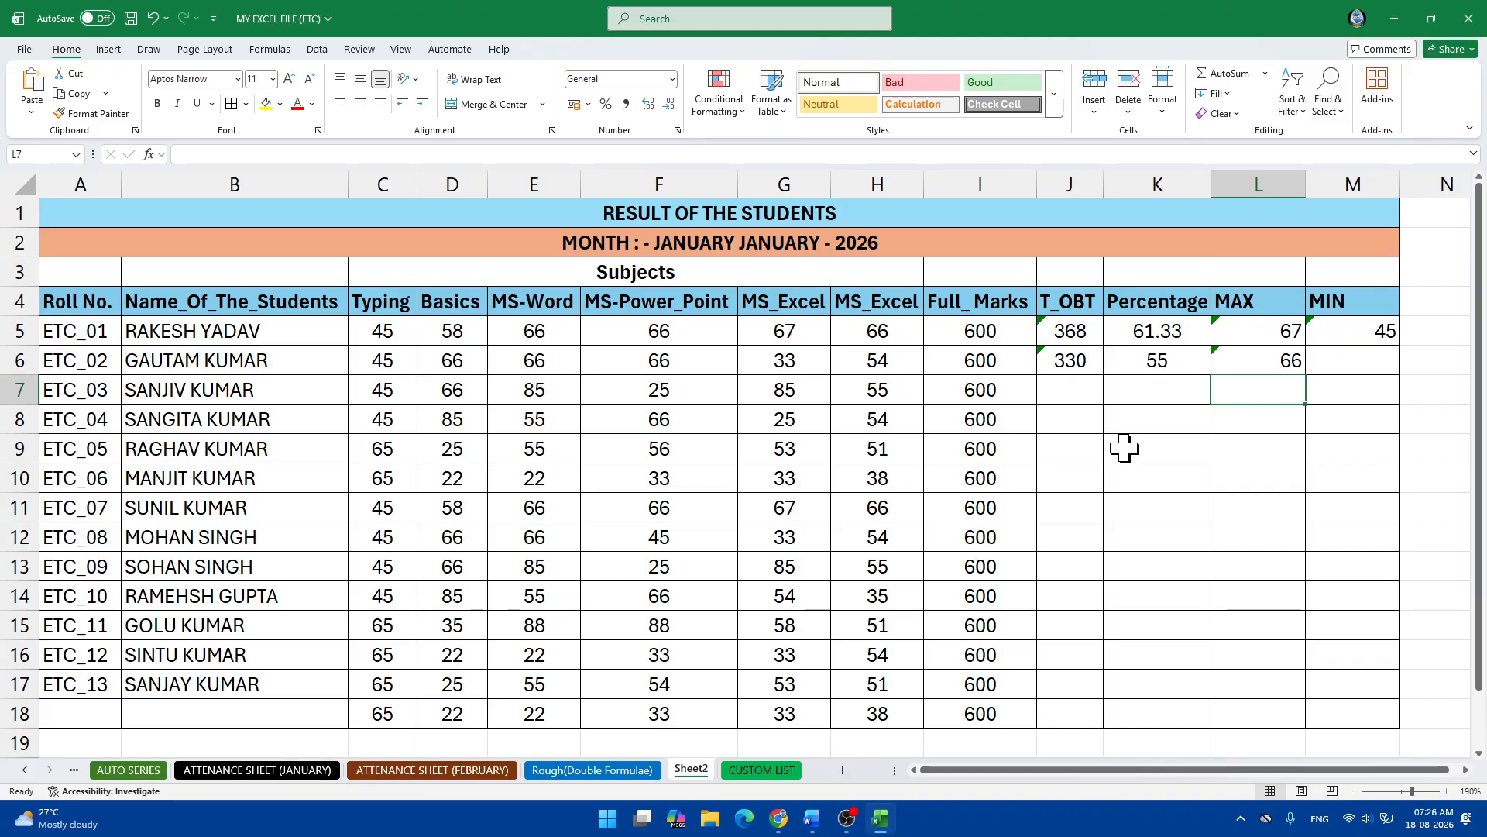
Enter =MIN(C6:H6) in M6 for the second student's lowest mark, 33.
{"action": "left_click", "coordinate": [1359, 369]}
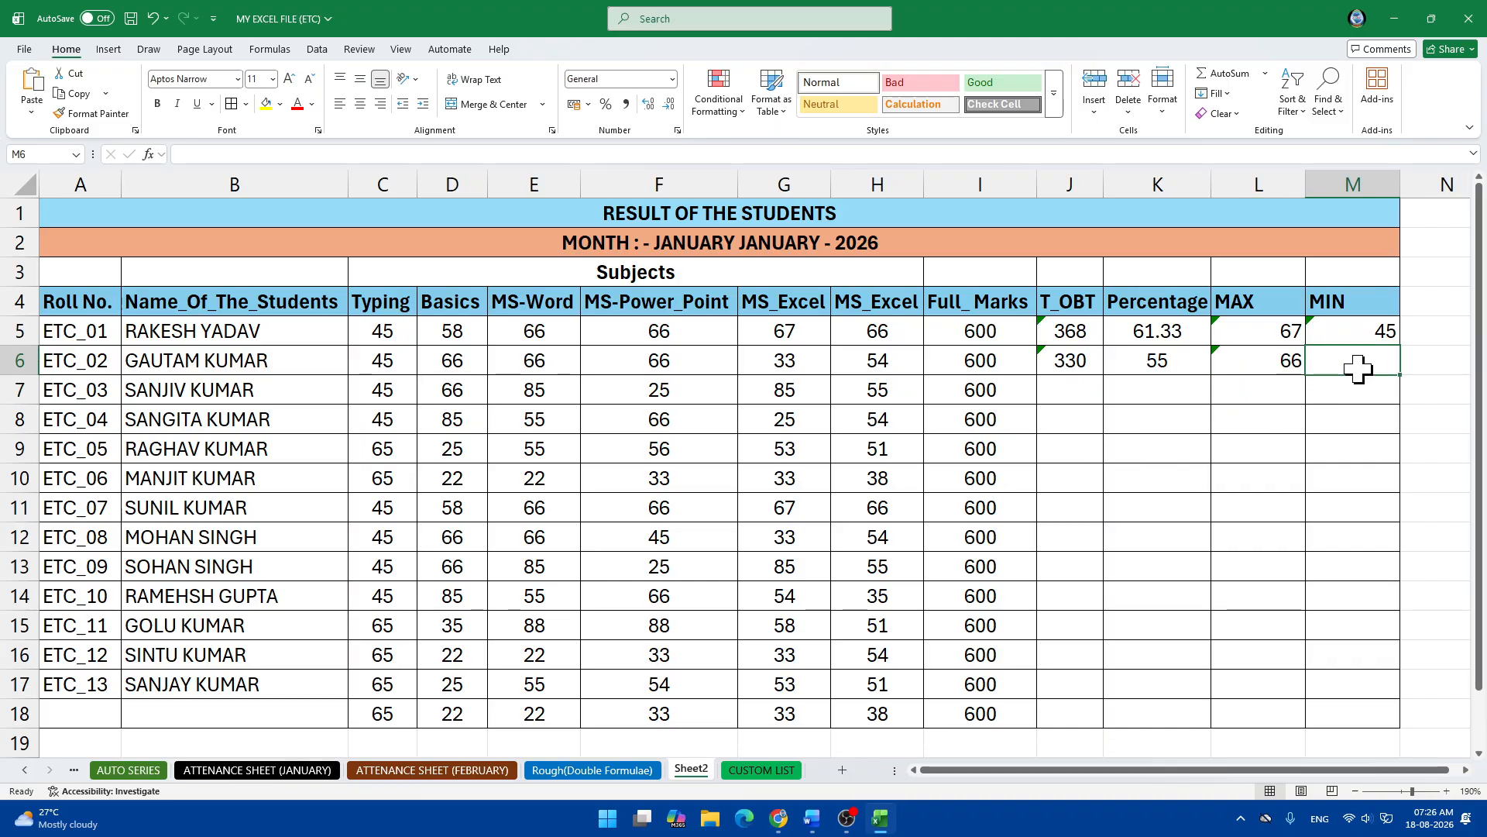
{"action": "type", "text": "MI"}
{"action": "key", "text": "BackSpace"}
{"action": "key", "text": "BackSpace"}
{"action": "key", "text": "BackSpace"}
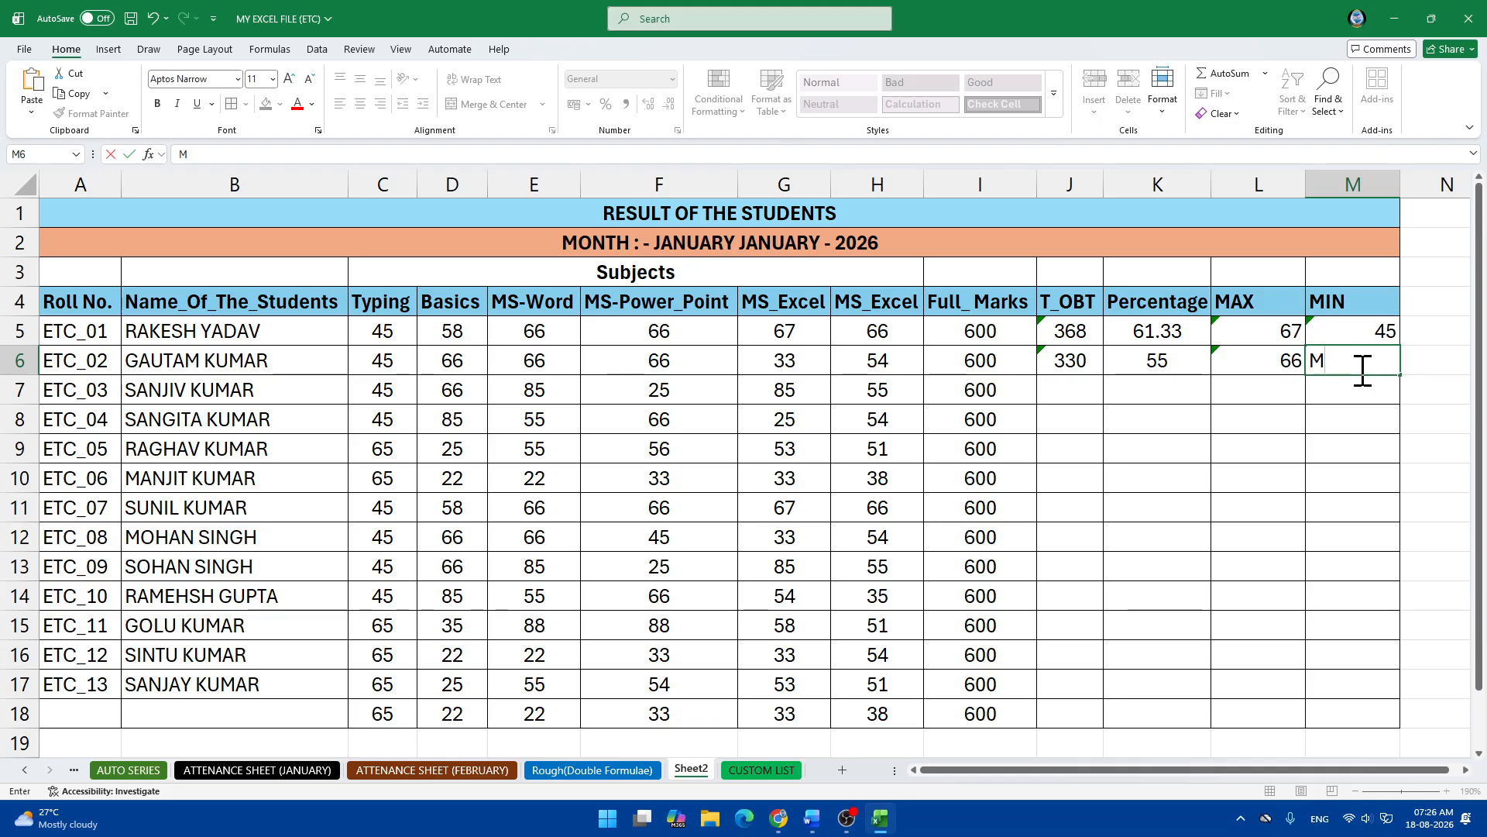
{"action": "type", "text": "="}
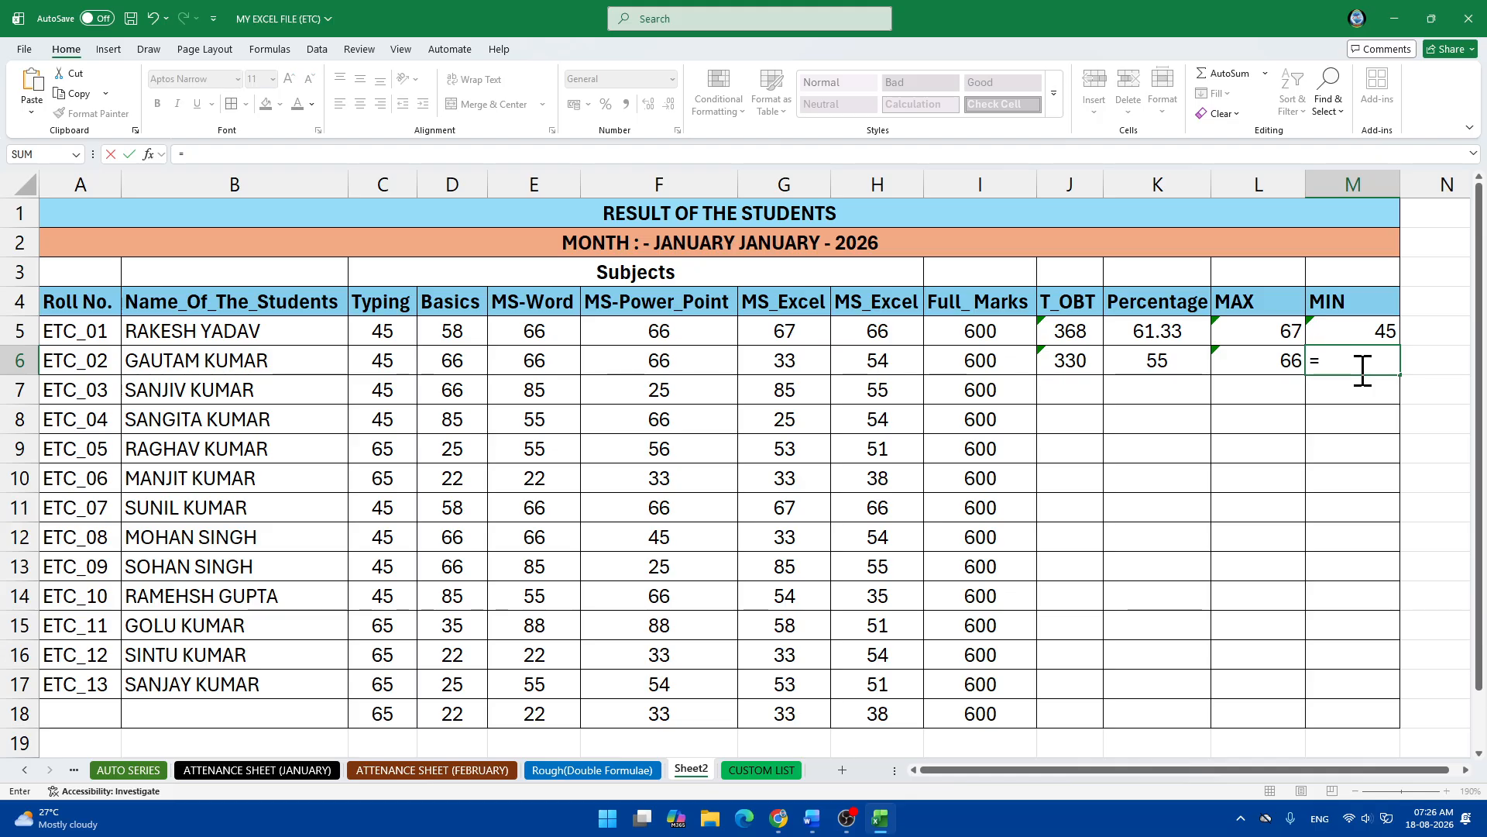
{"action": "type", "text": "MIN"}
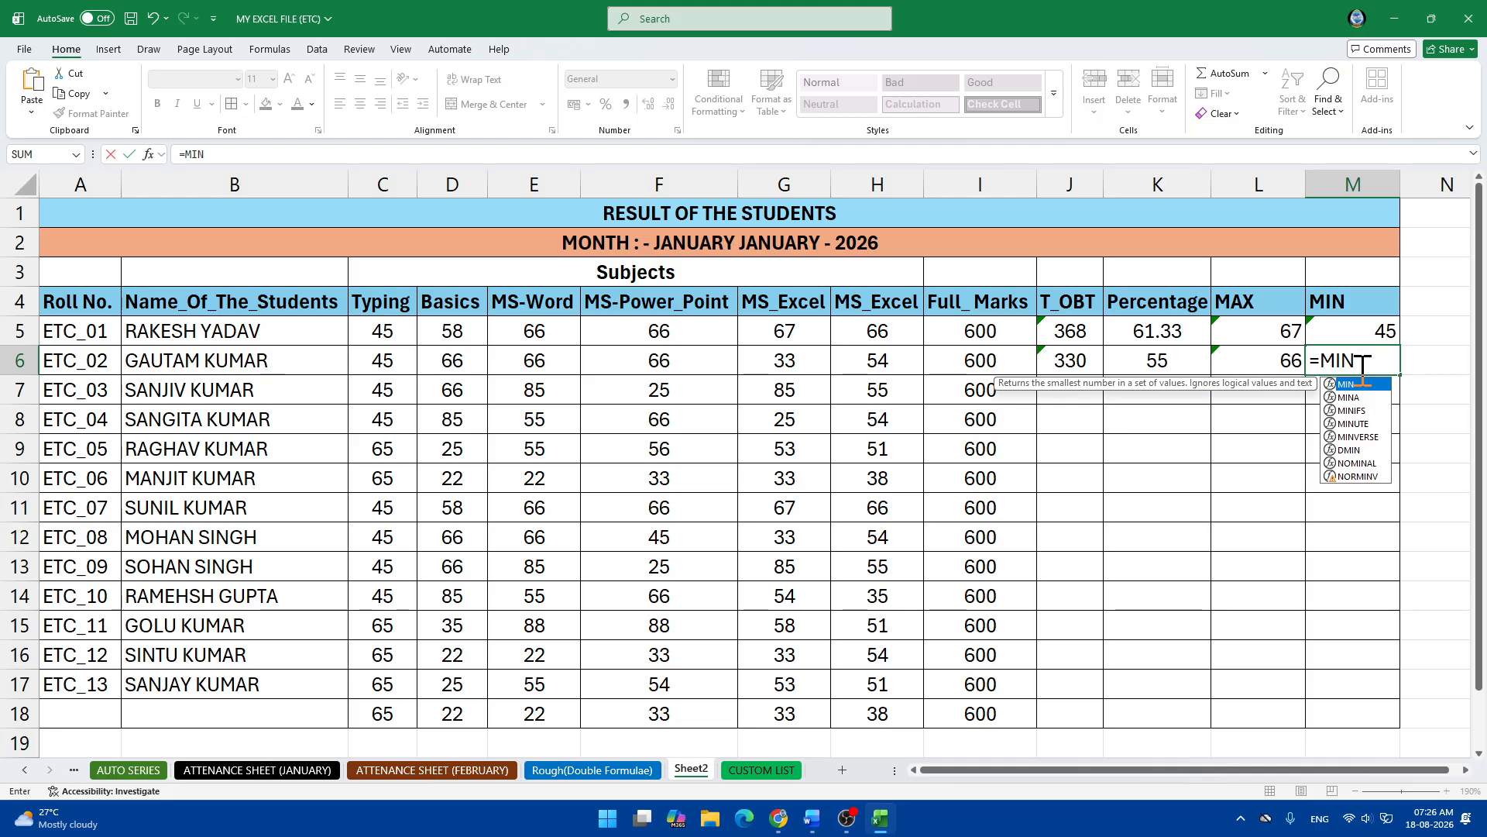
{"action": "type", "text": "("}
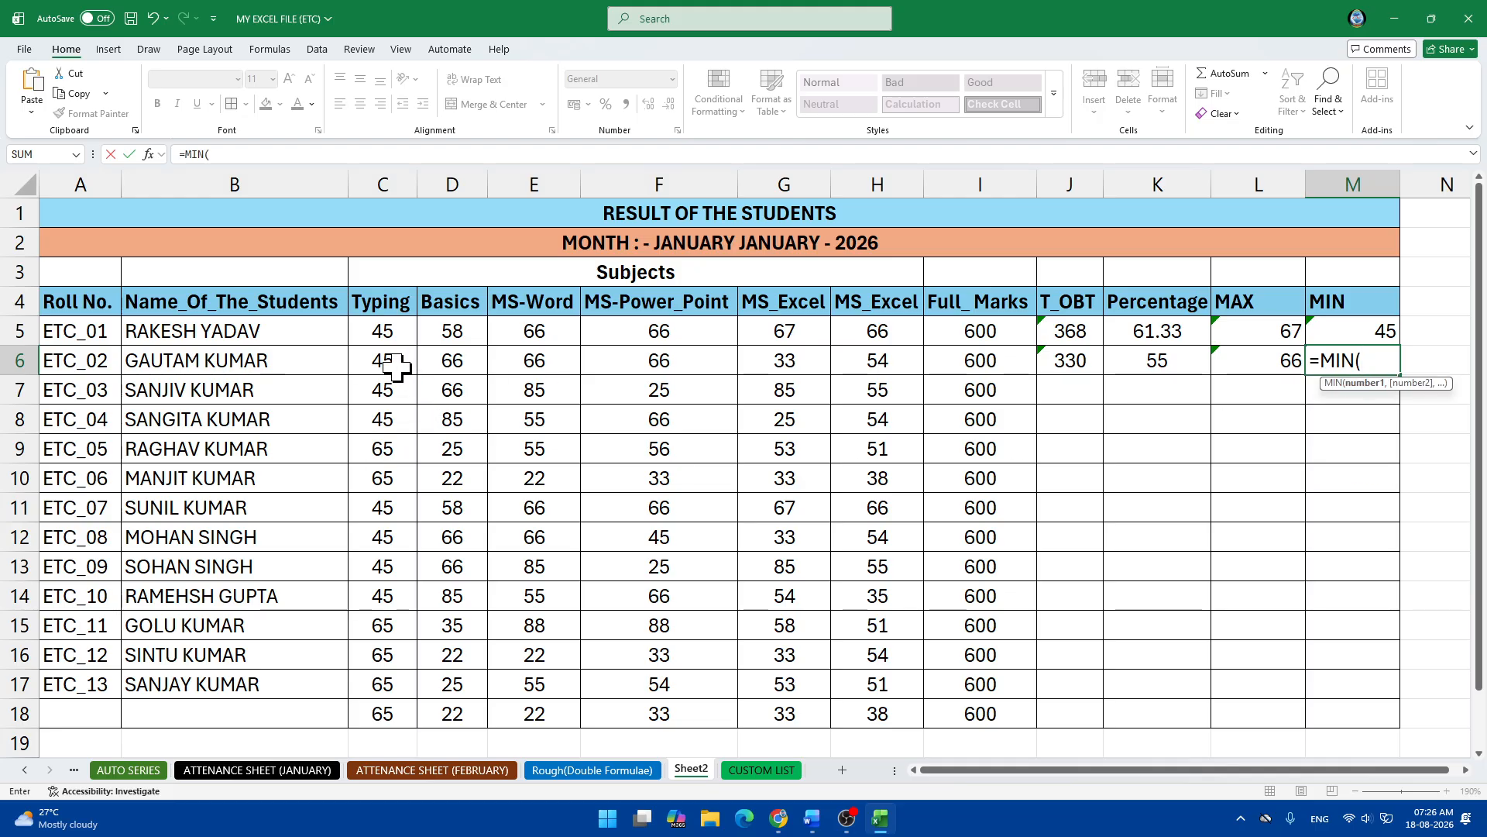
{"action": "left_click_drag", "start_coordinate": [380, 367], "coordinate": [863, 365]}
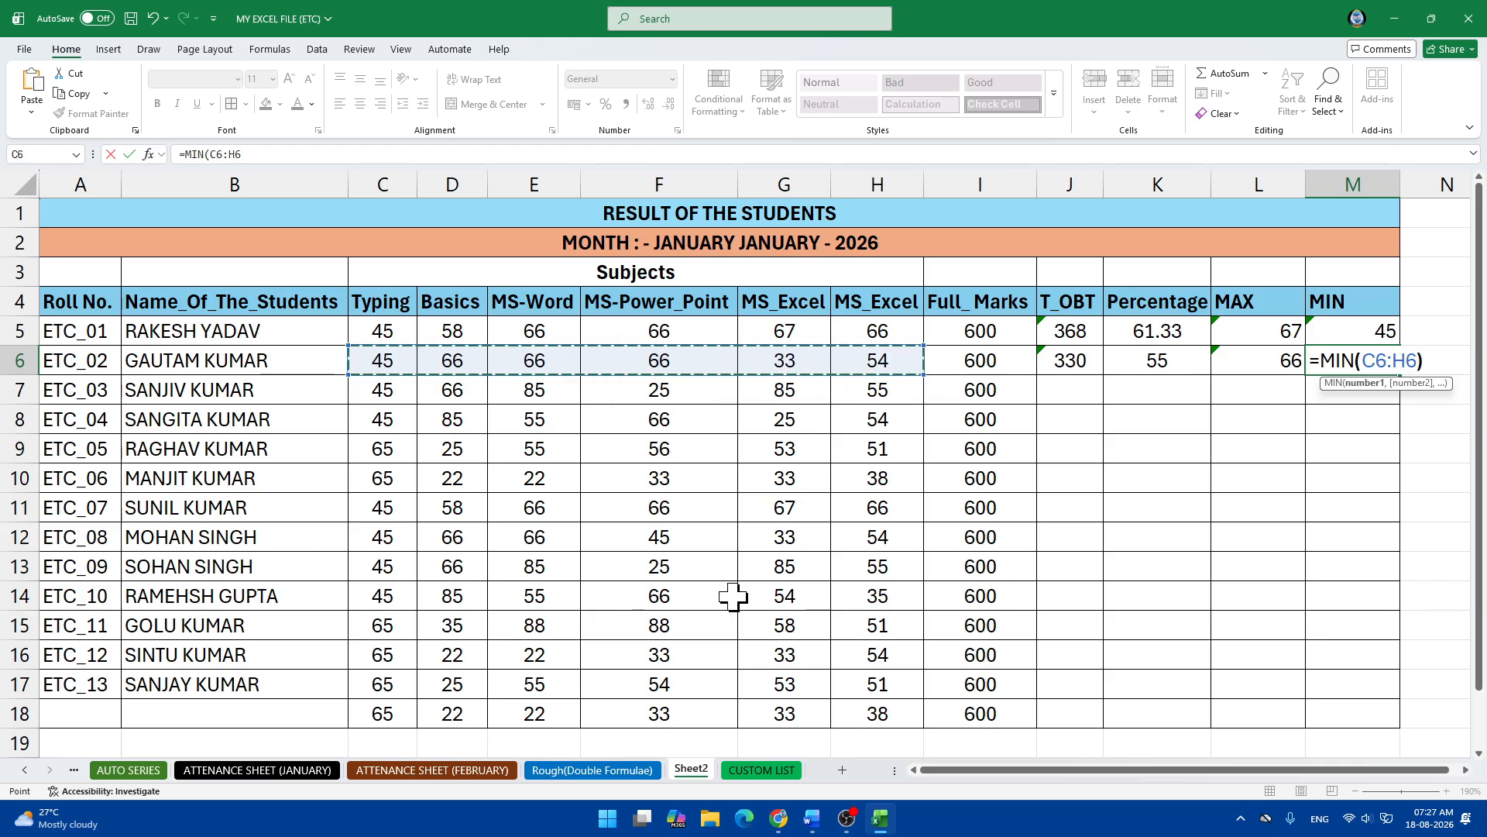
{"action": "type", "text": ")"}
{"action": "key", "text": "Return"}
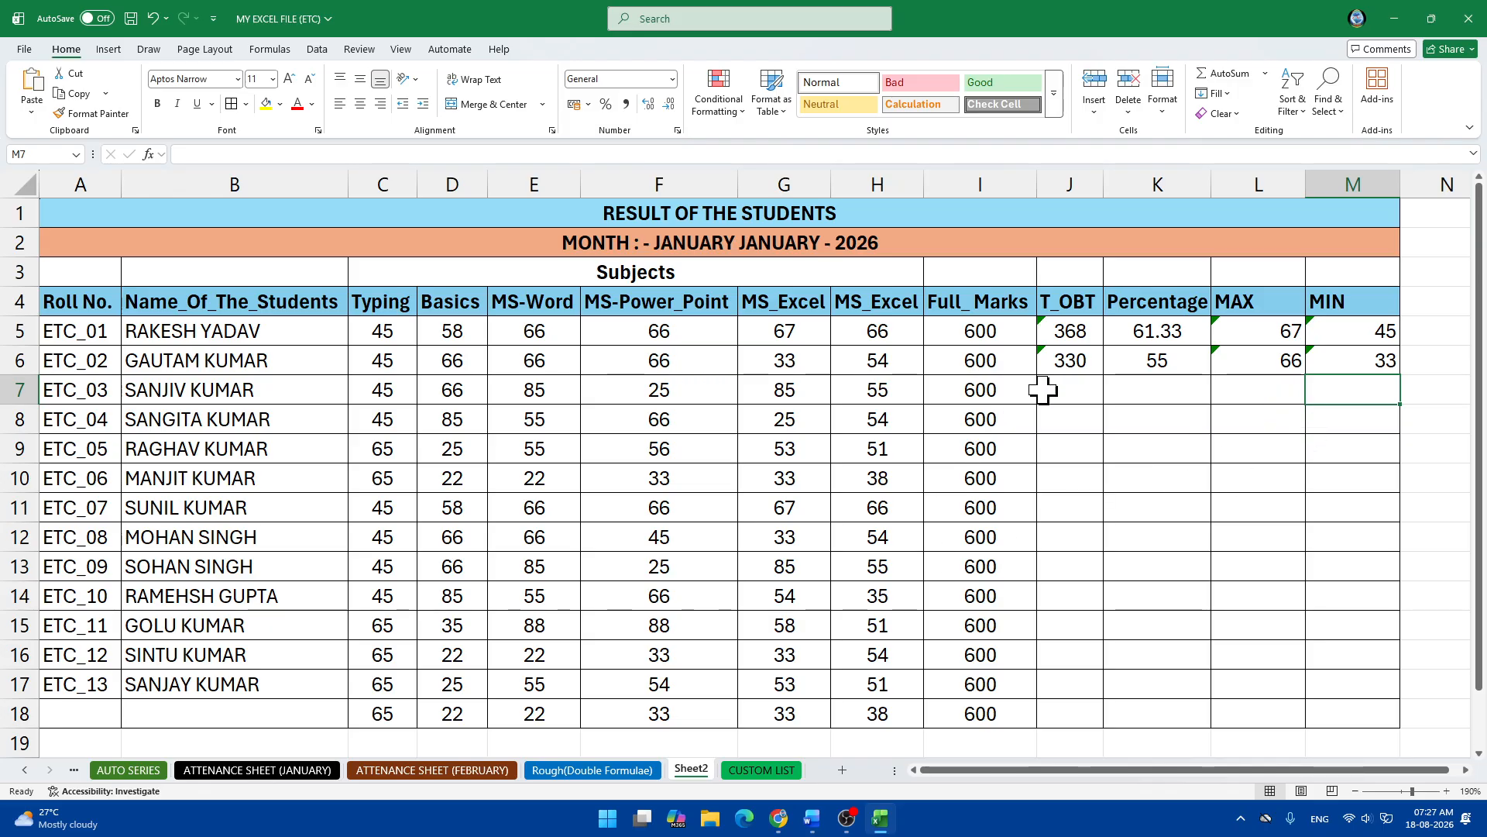
Total the third student's marks in J7 with =SUM(C7:H7), giving 361.
{"action": "left_click", "coordinate": [1072, 389]}
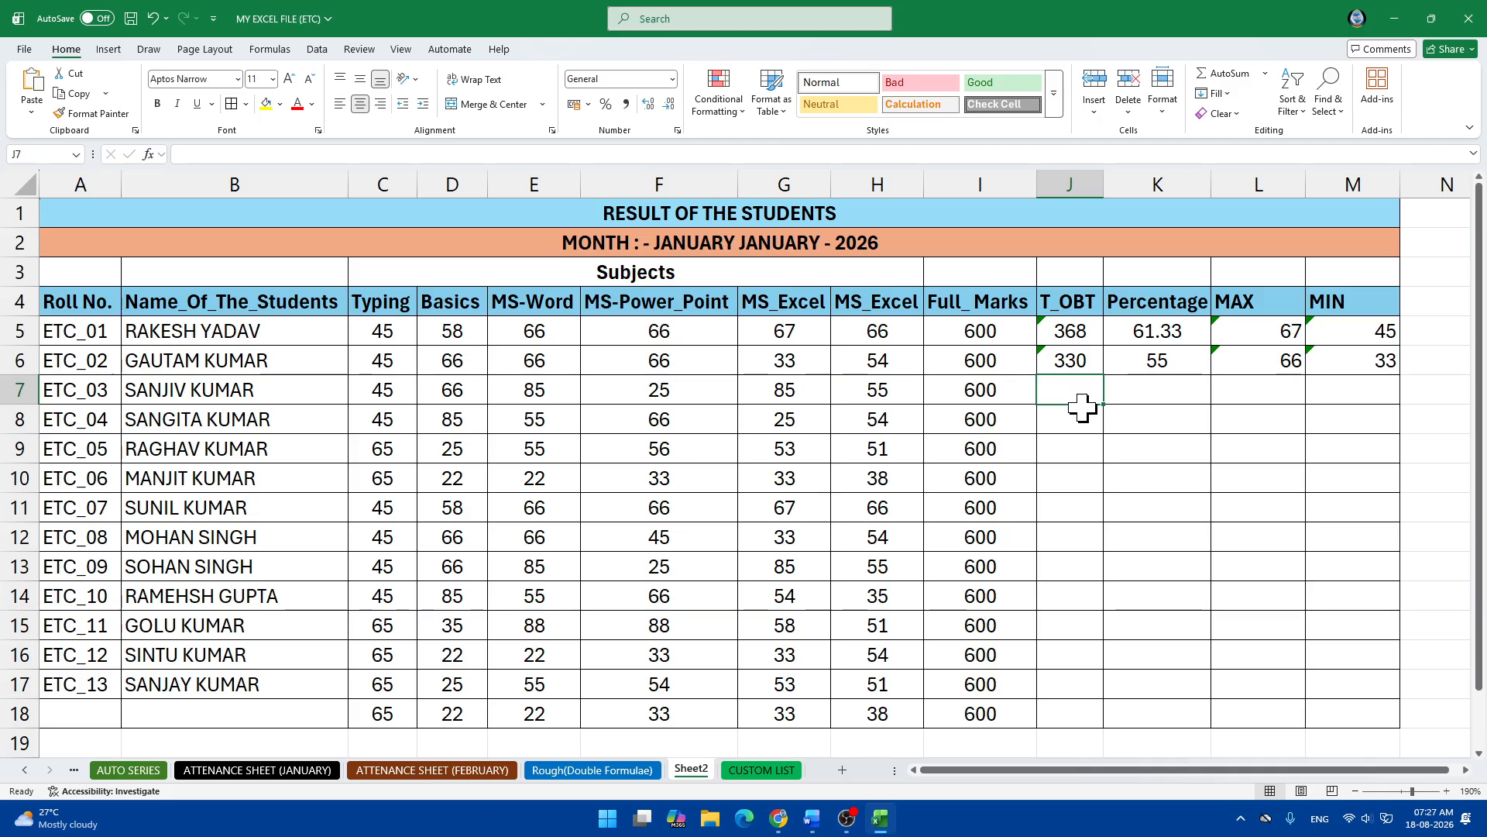
{"action": "type", "text": "="}
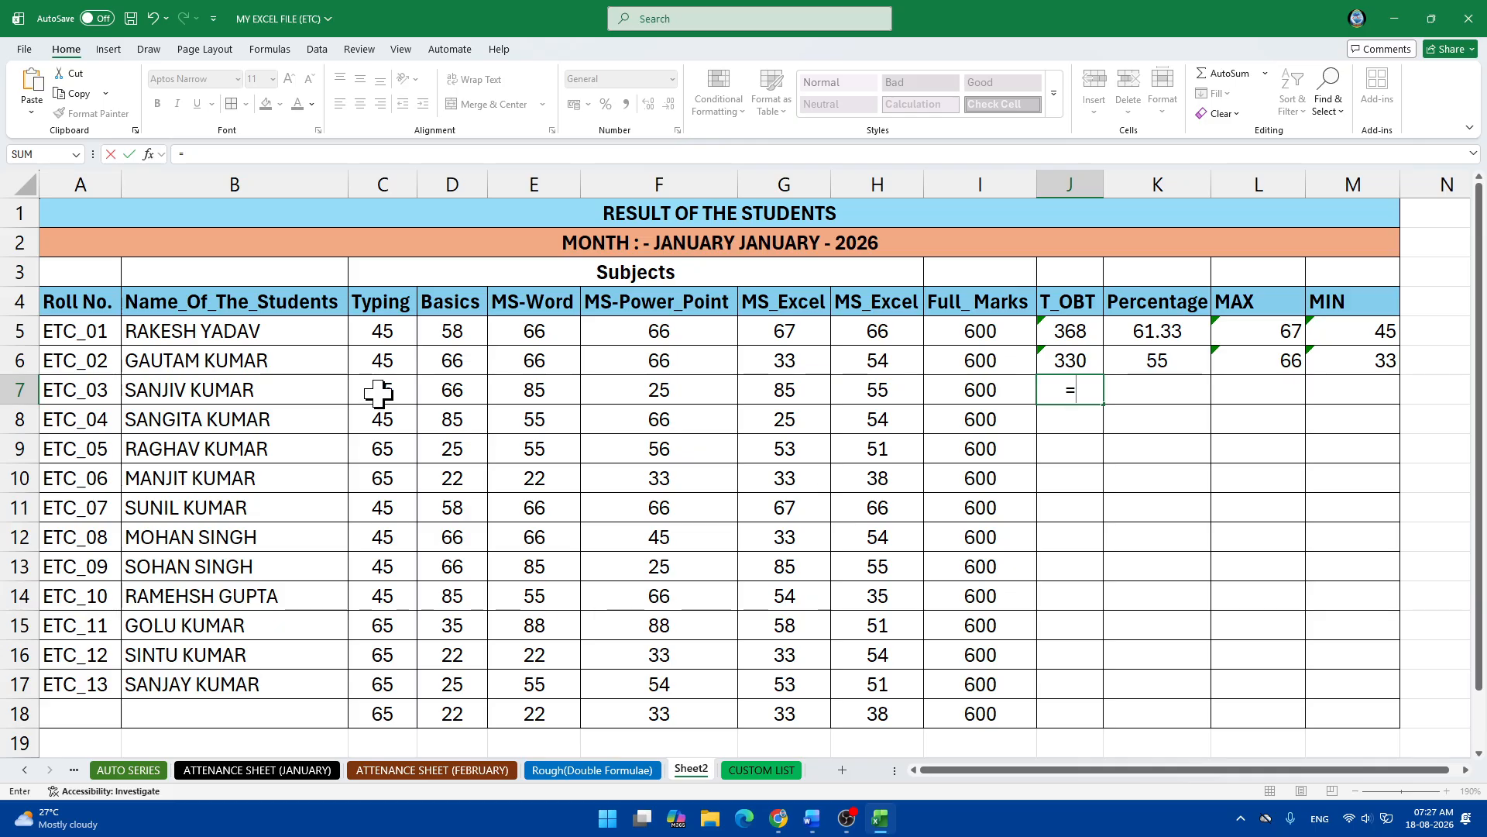
{"action": "scroll", "coordinate": [379, 392], "scroll_direction": "right", "scroll_amount": 1}
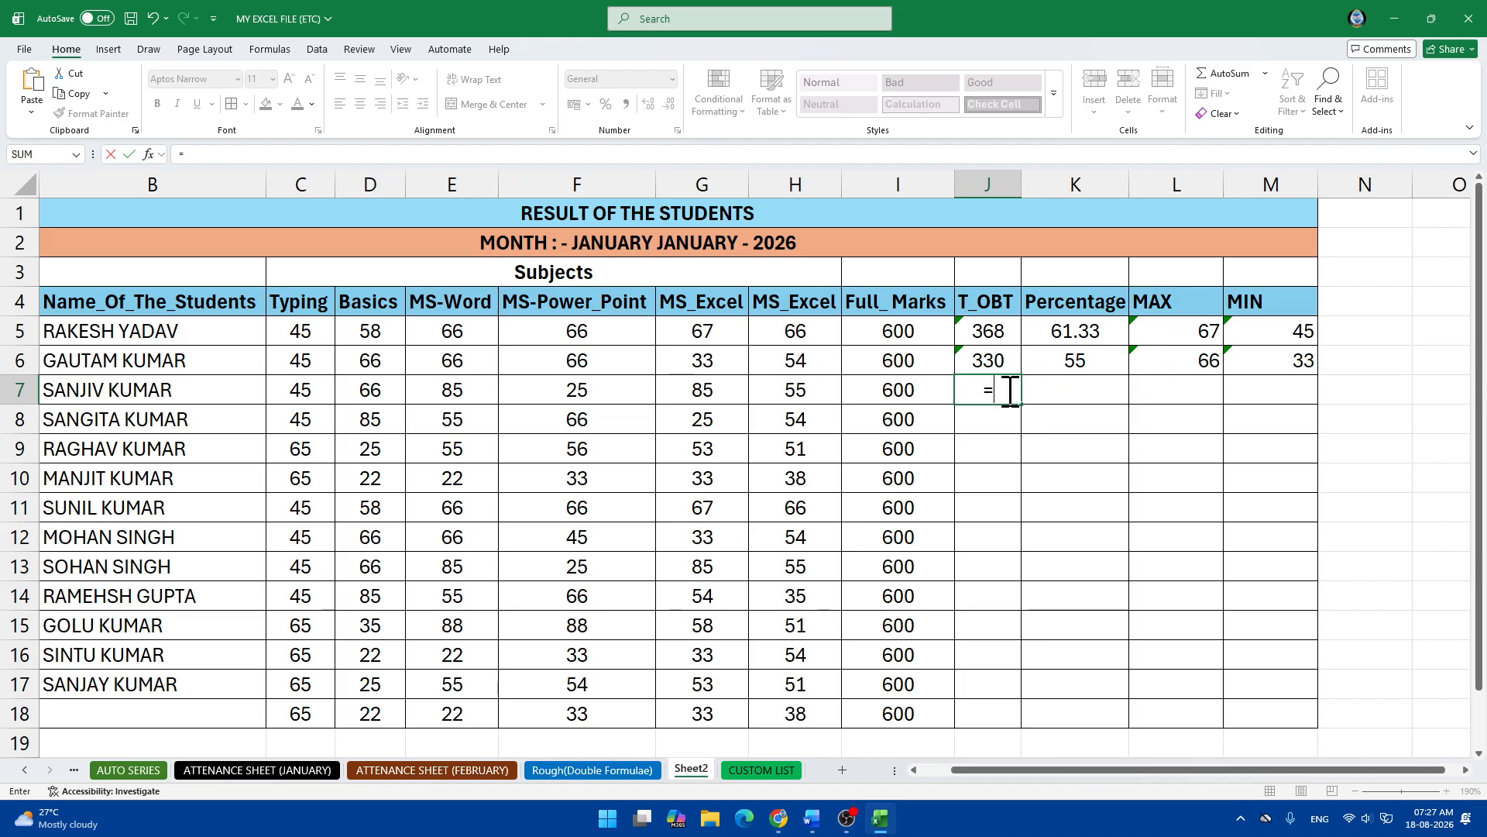
{"action": "type", "text": "SUM"}
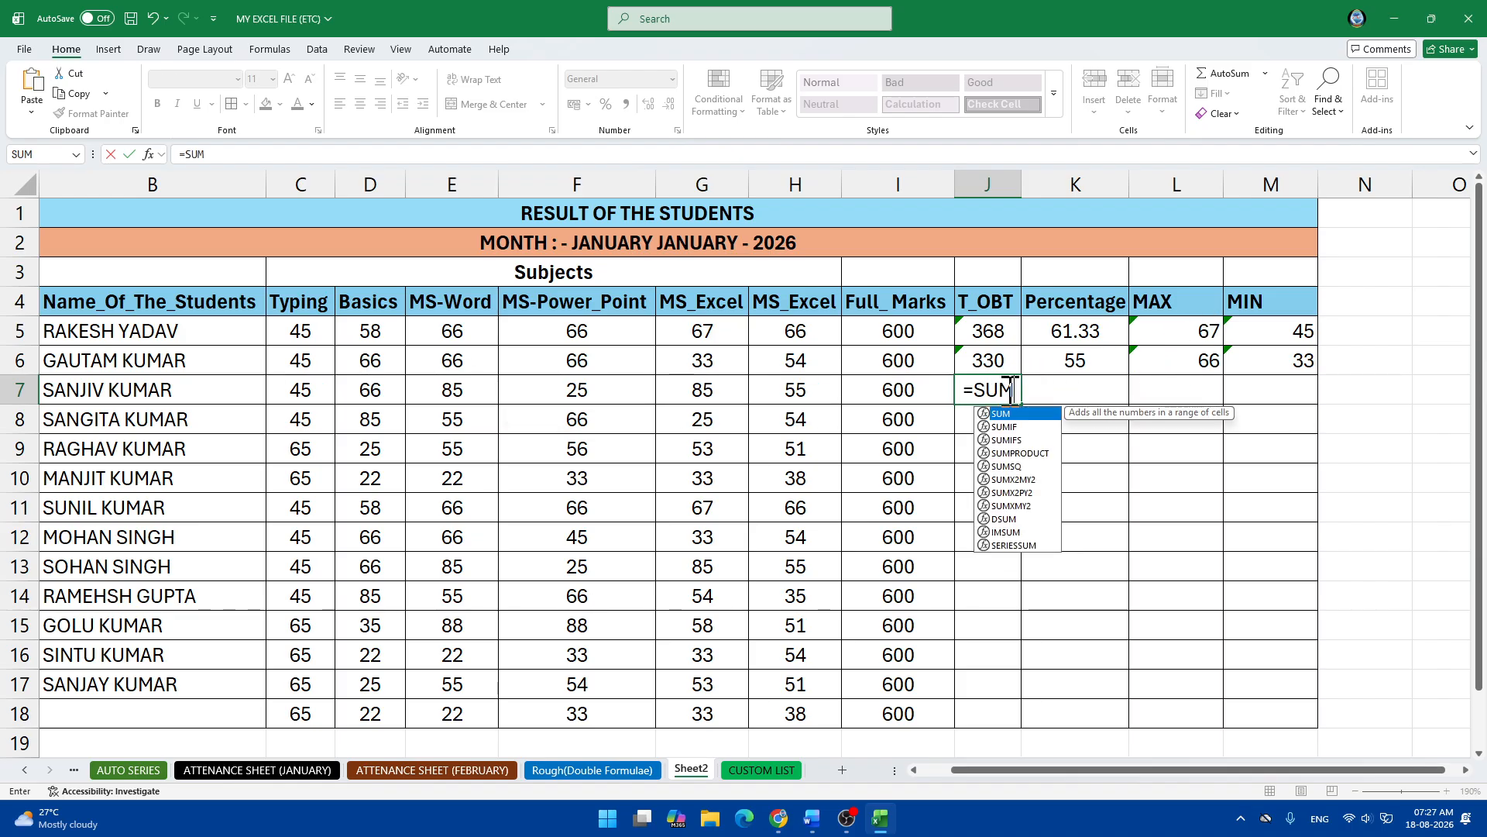
{"action": "type", "text": "("}
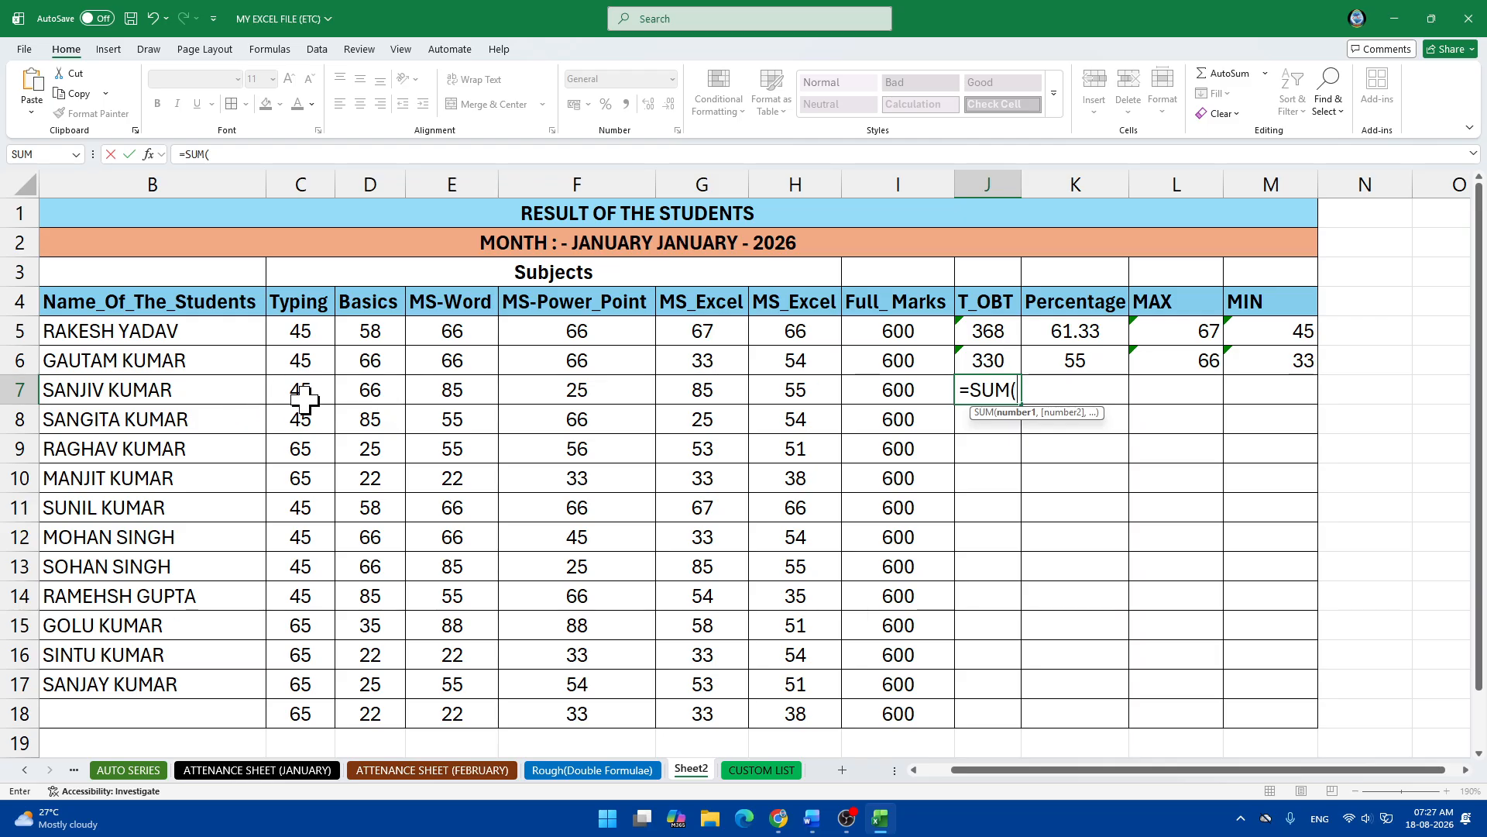
{"action": "left_click_drag", "start_coordinate": [306, 397], "coordinate": [768, 399]}
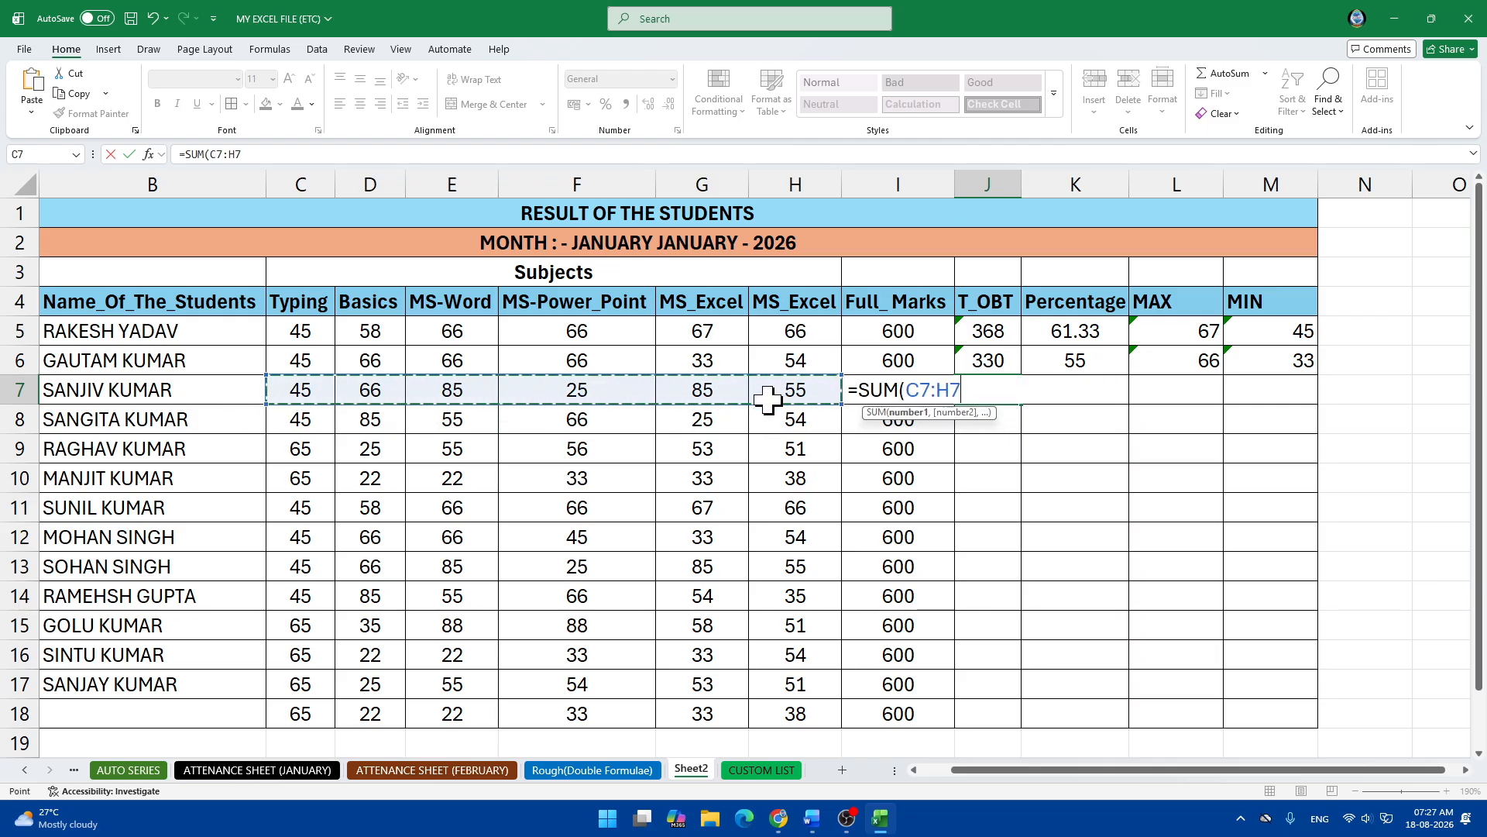
{"action": "key", "text": "Return"}
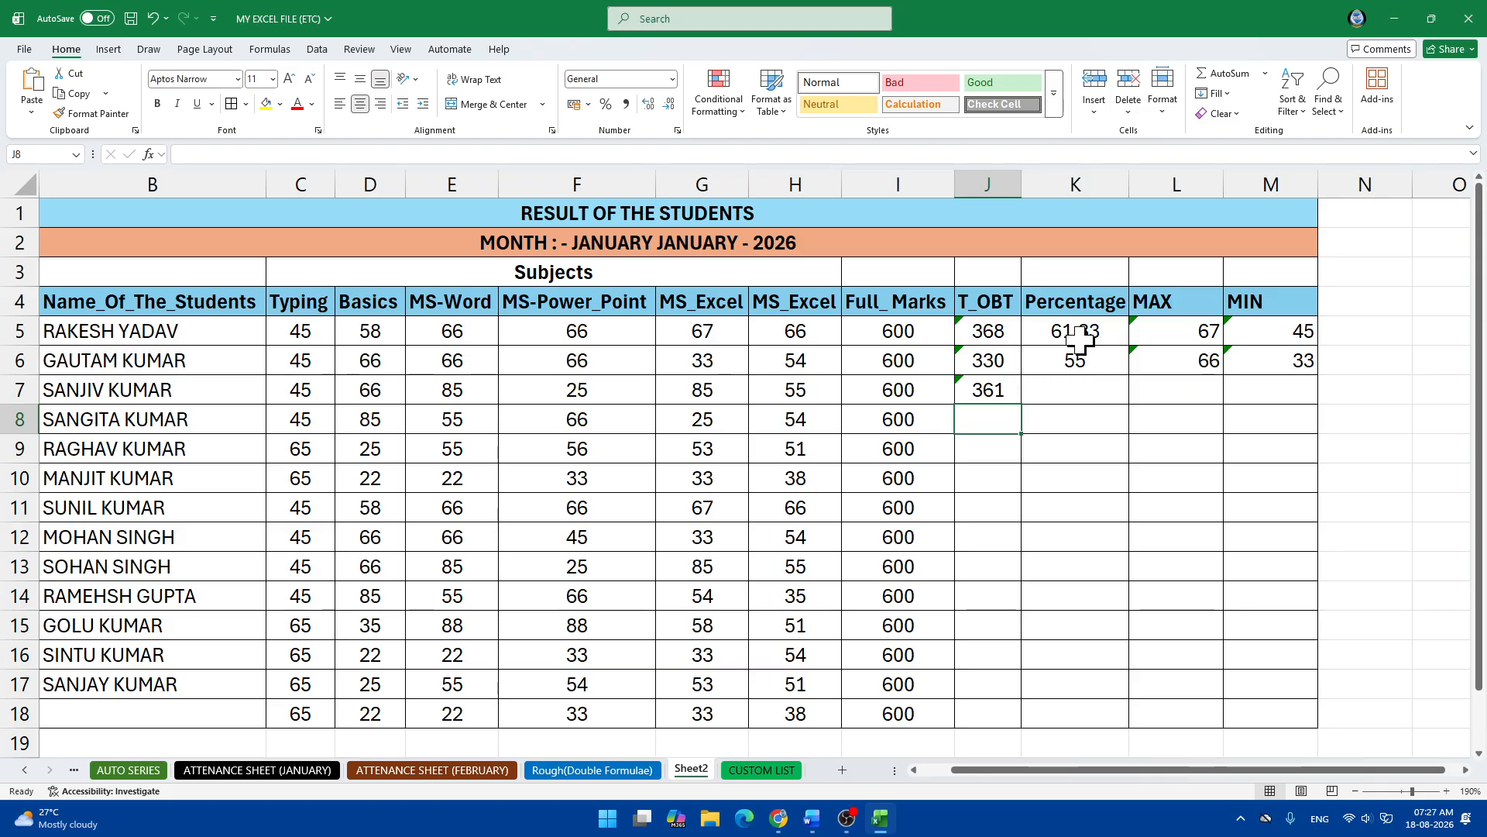
Calculate the third student's percentage in K7 as =SUM(J7/I7*100), giving 60.166667.
{"action": "left_click", "coordinate": [1069, 395]}
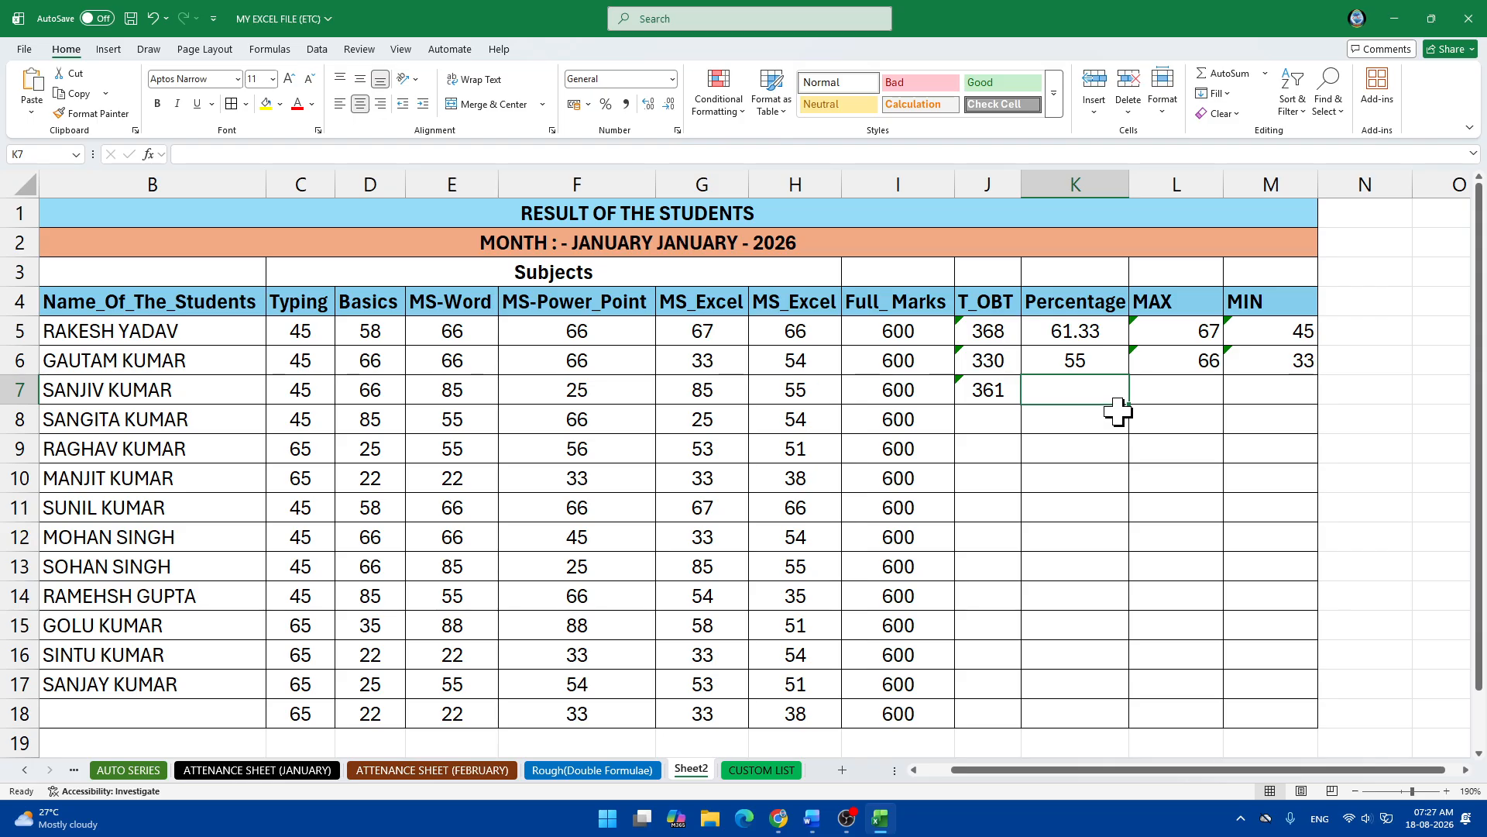
{"action": "type", "text": "="}
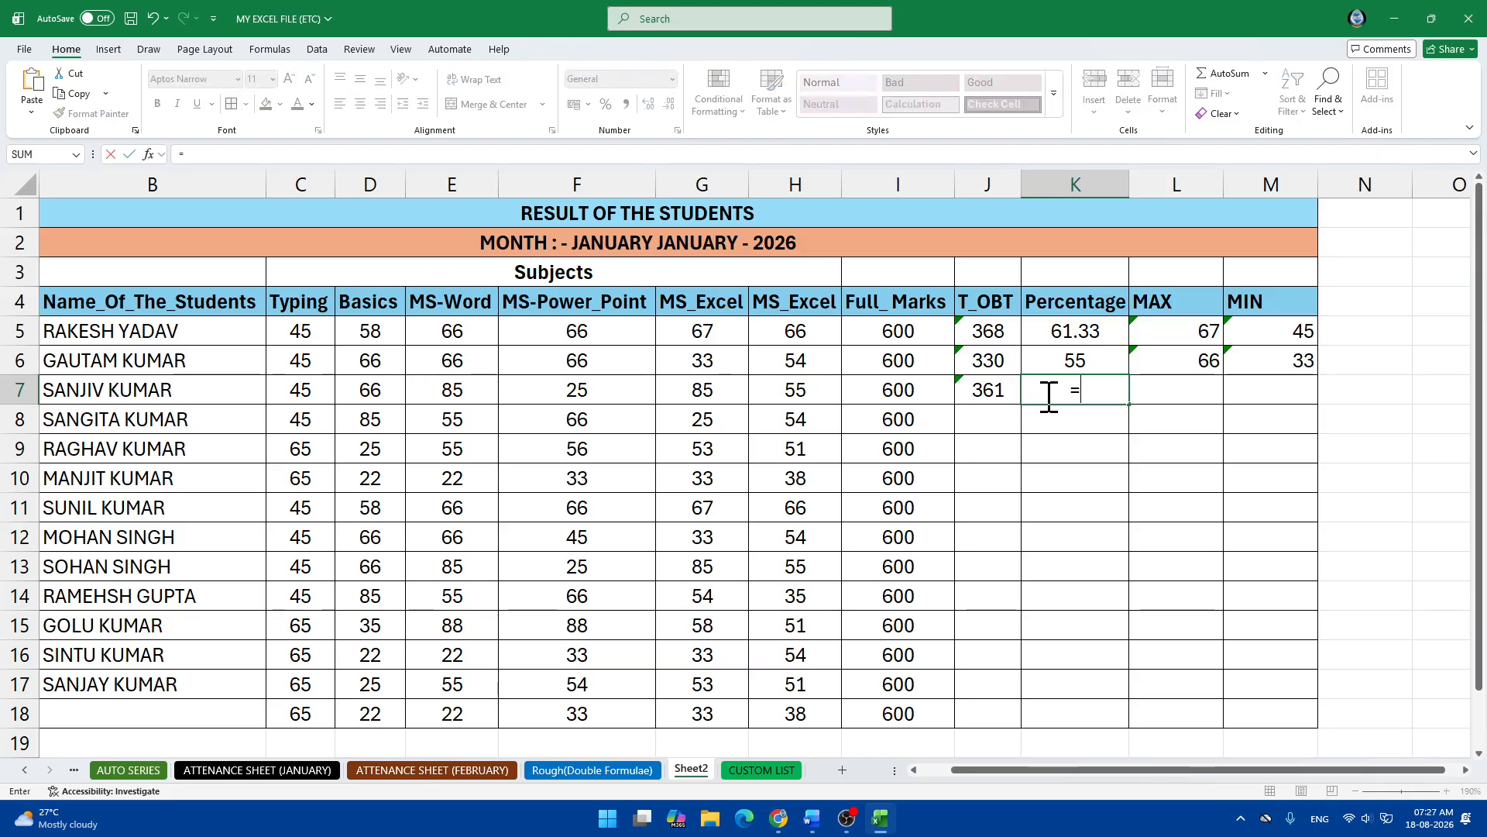
{"action": "type", "text": "SUM"}
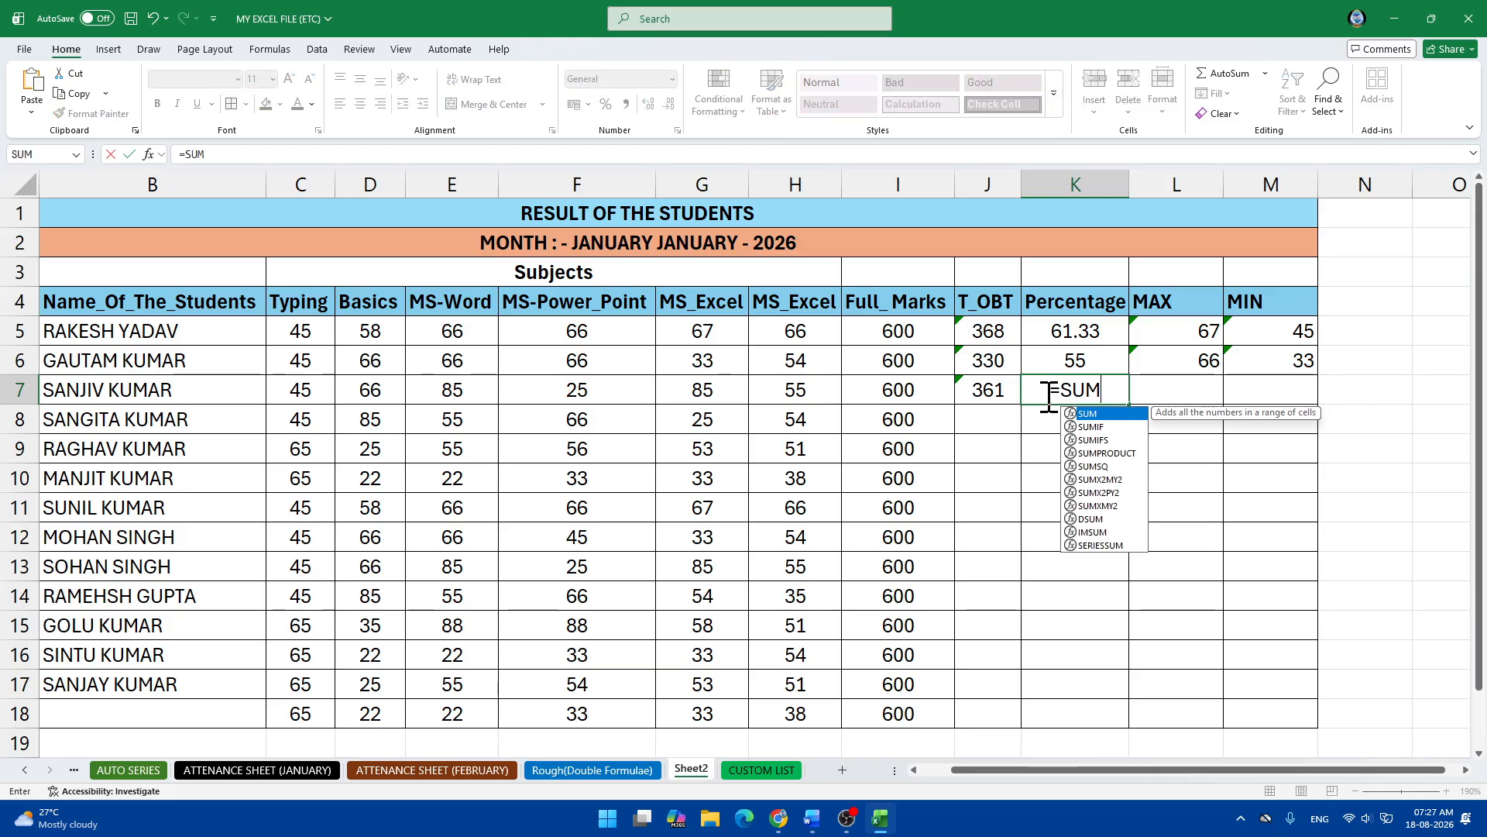
{"action": "type", "text": "("}
{"action": "left_click", "coordinate": [992, 392]}
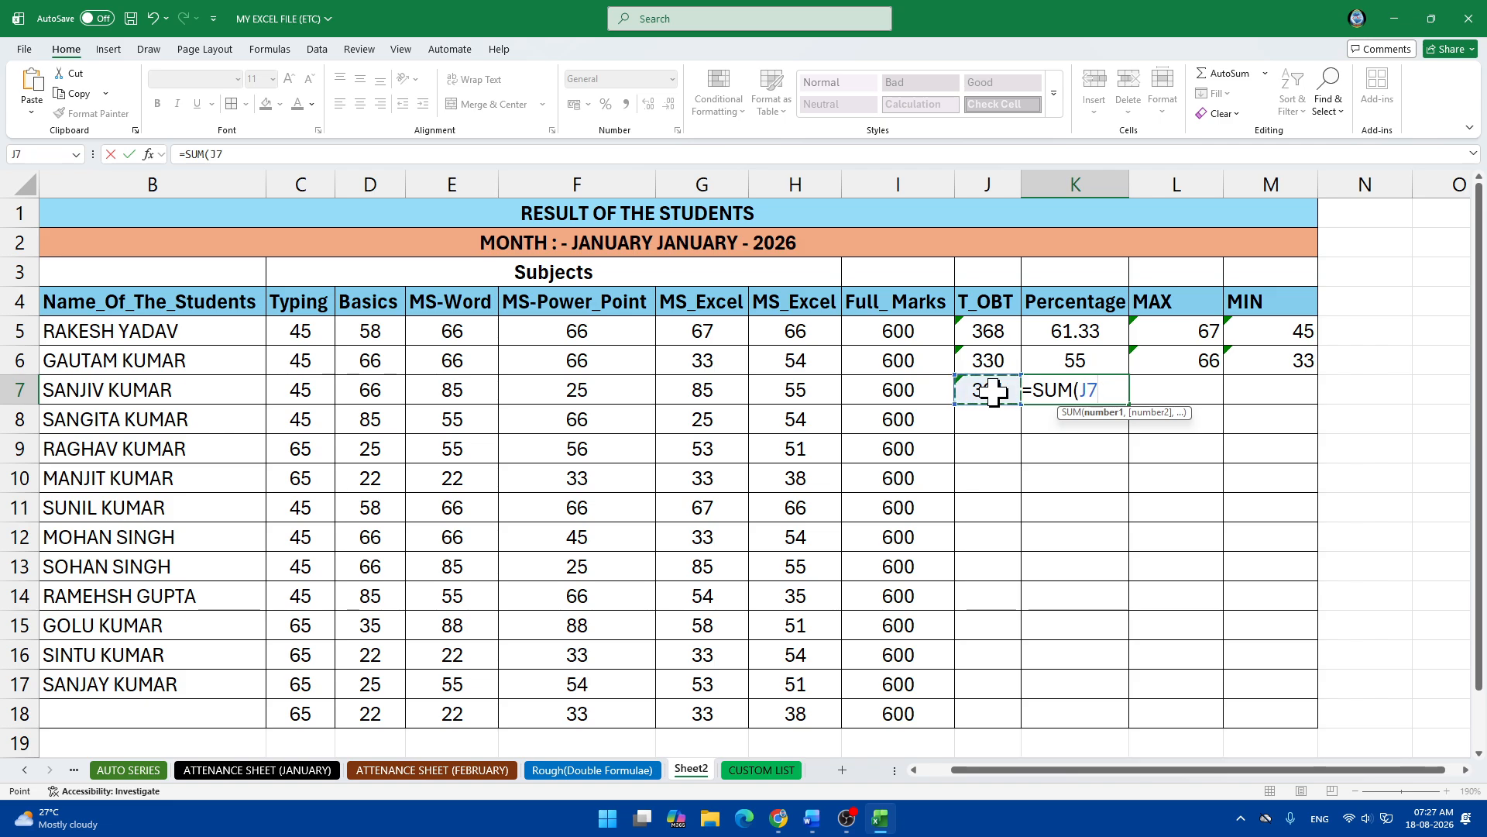
{"action": "type", "text": "/"}
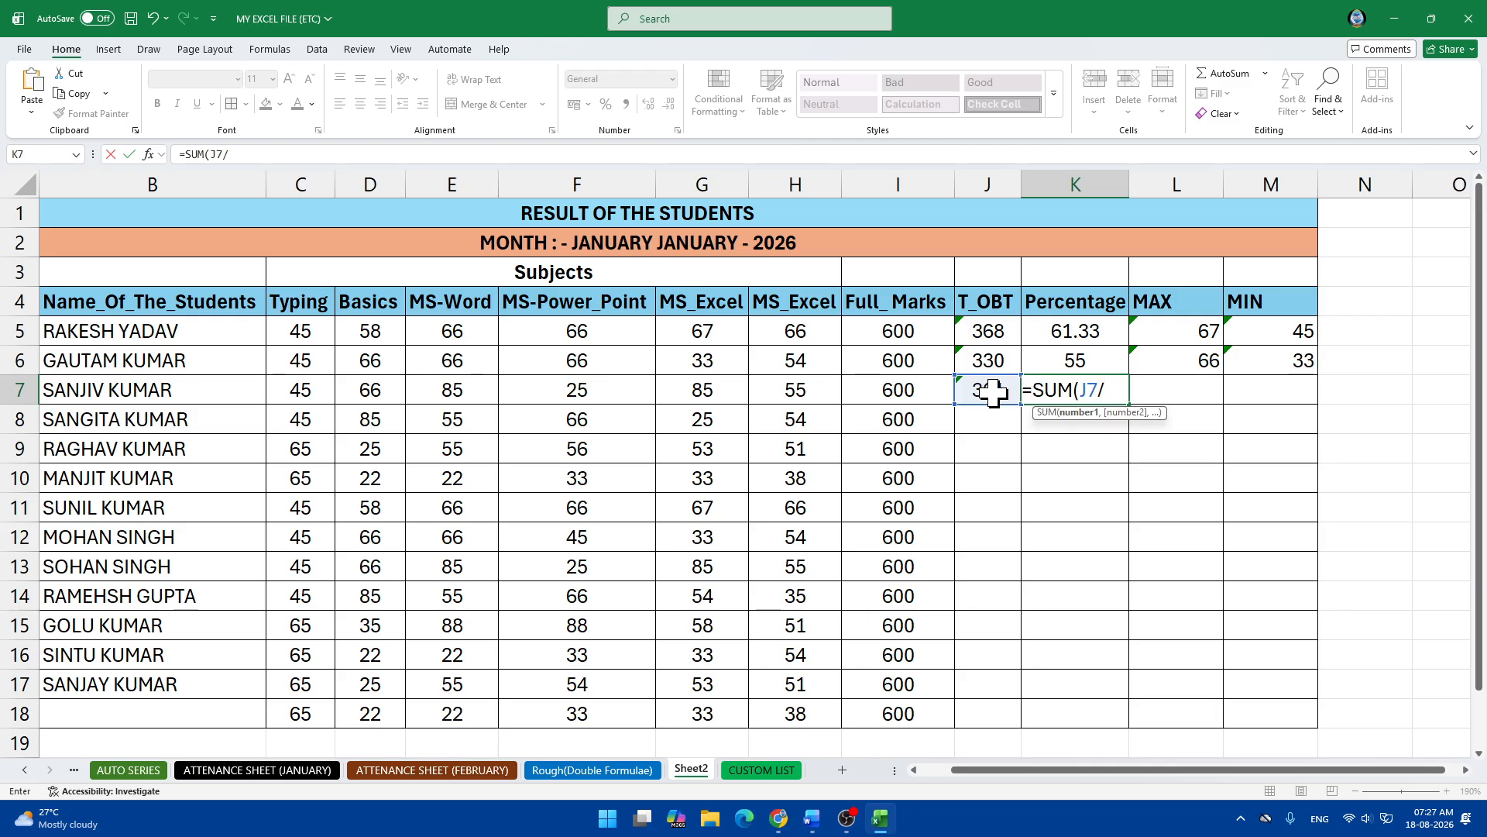
{"action": "left_click", "coordinate": [884, 397]}
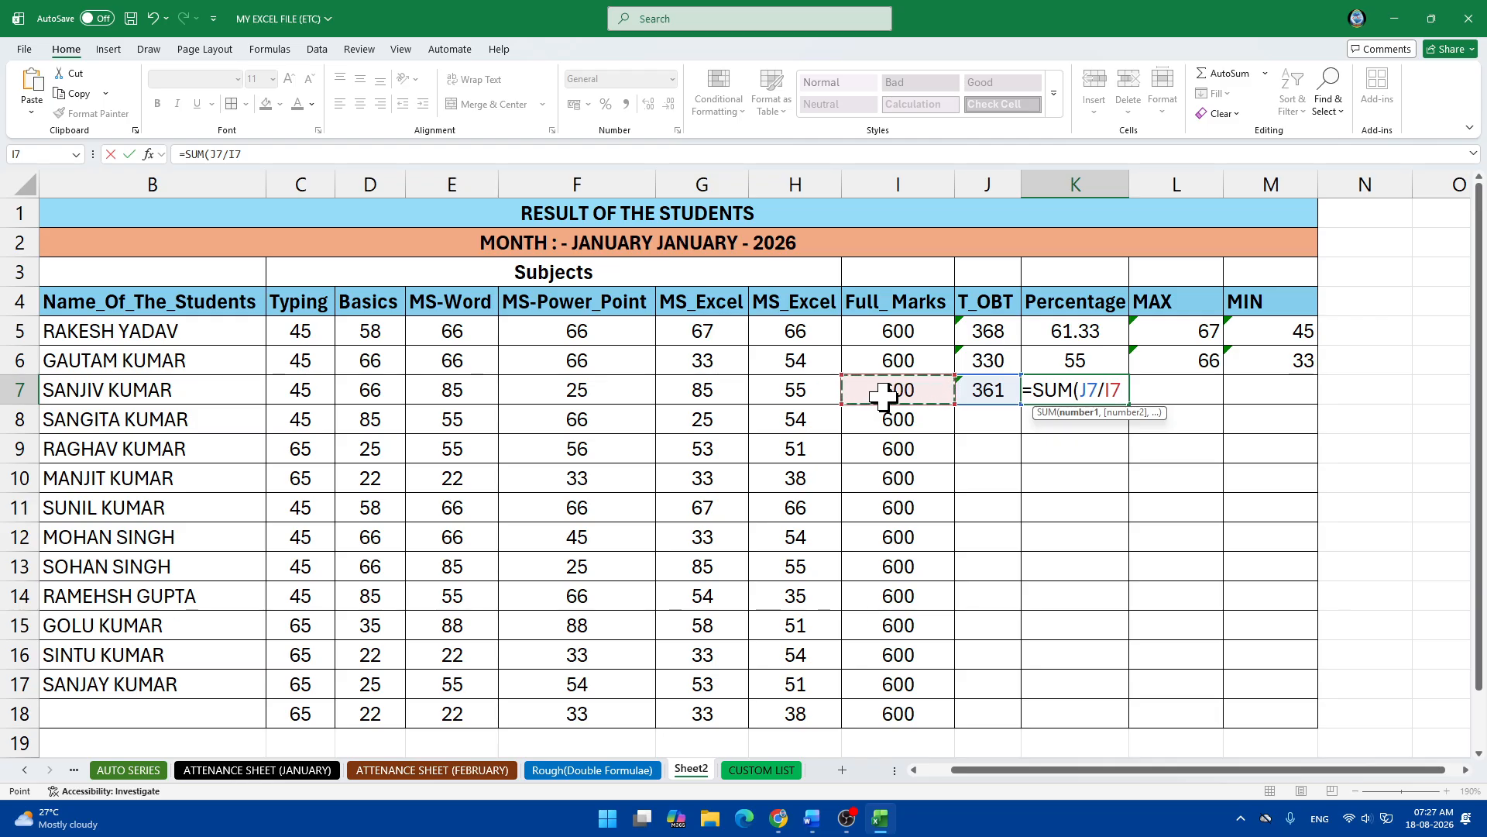
{"action": "type", "text": "*"}
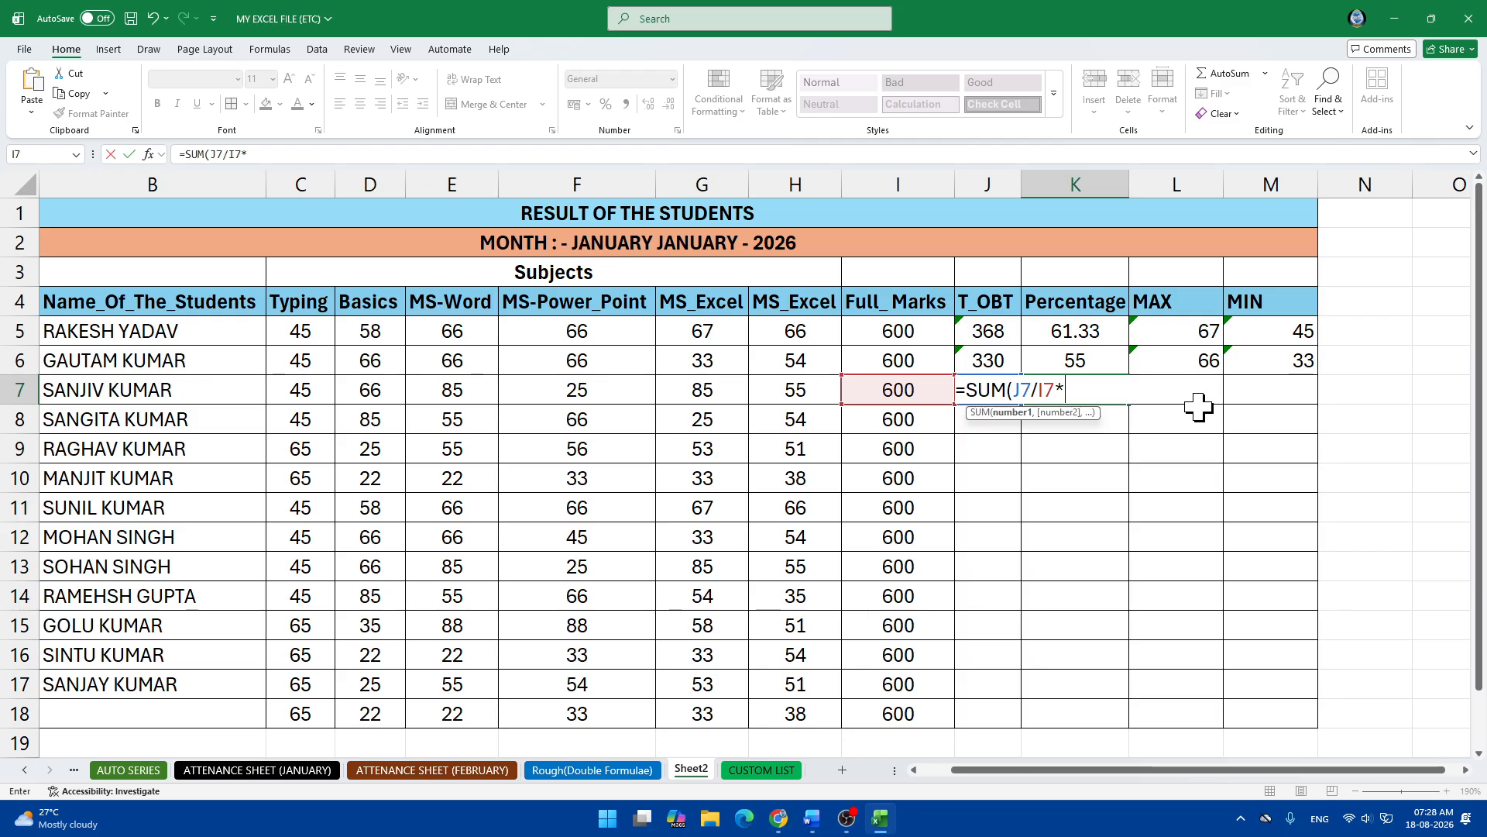
{"action": "type", "text": "100"}
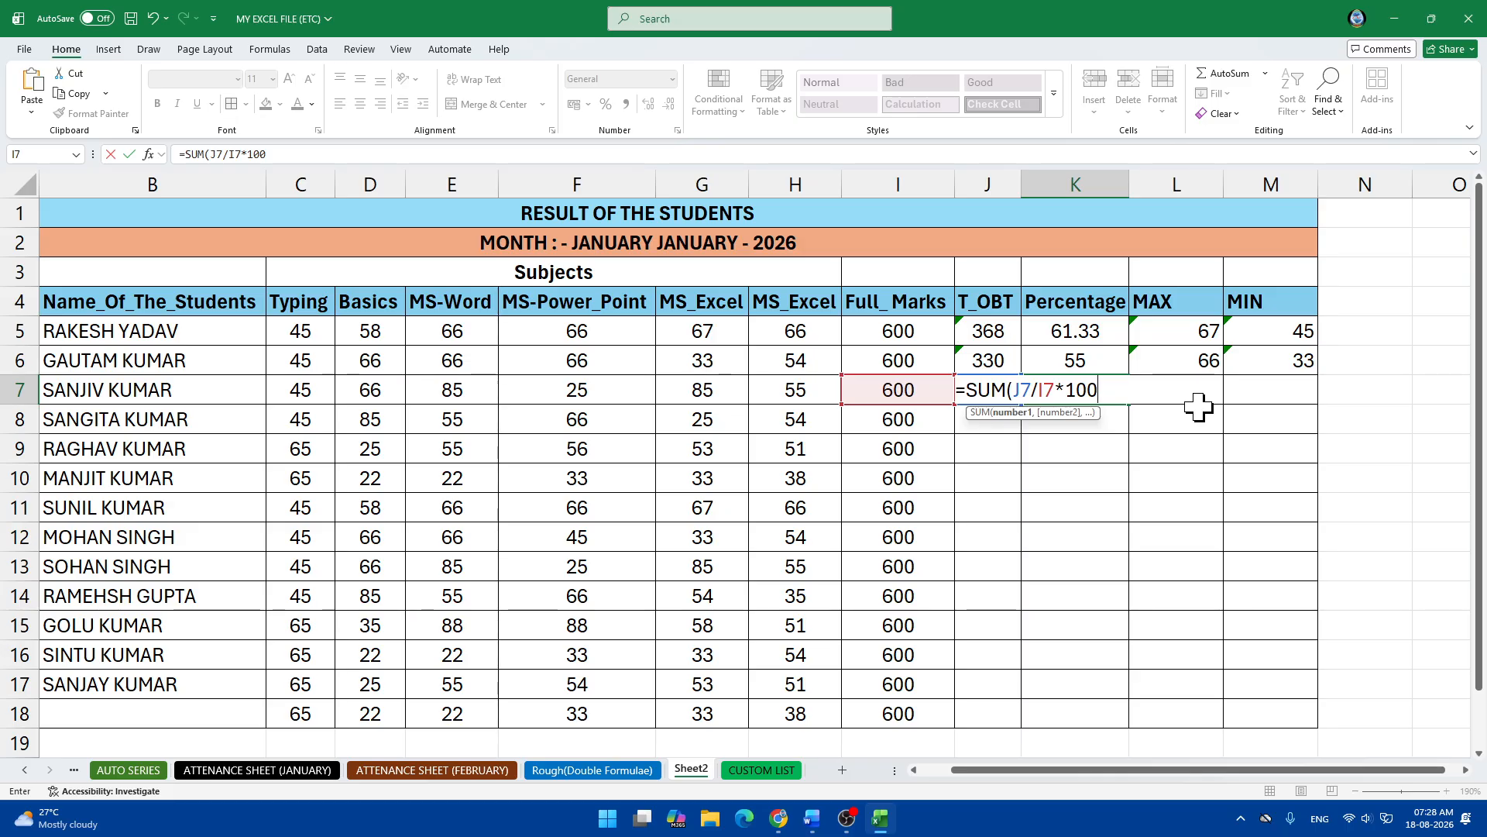
{"action": "type", "text": ")"}
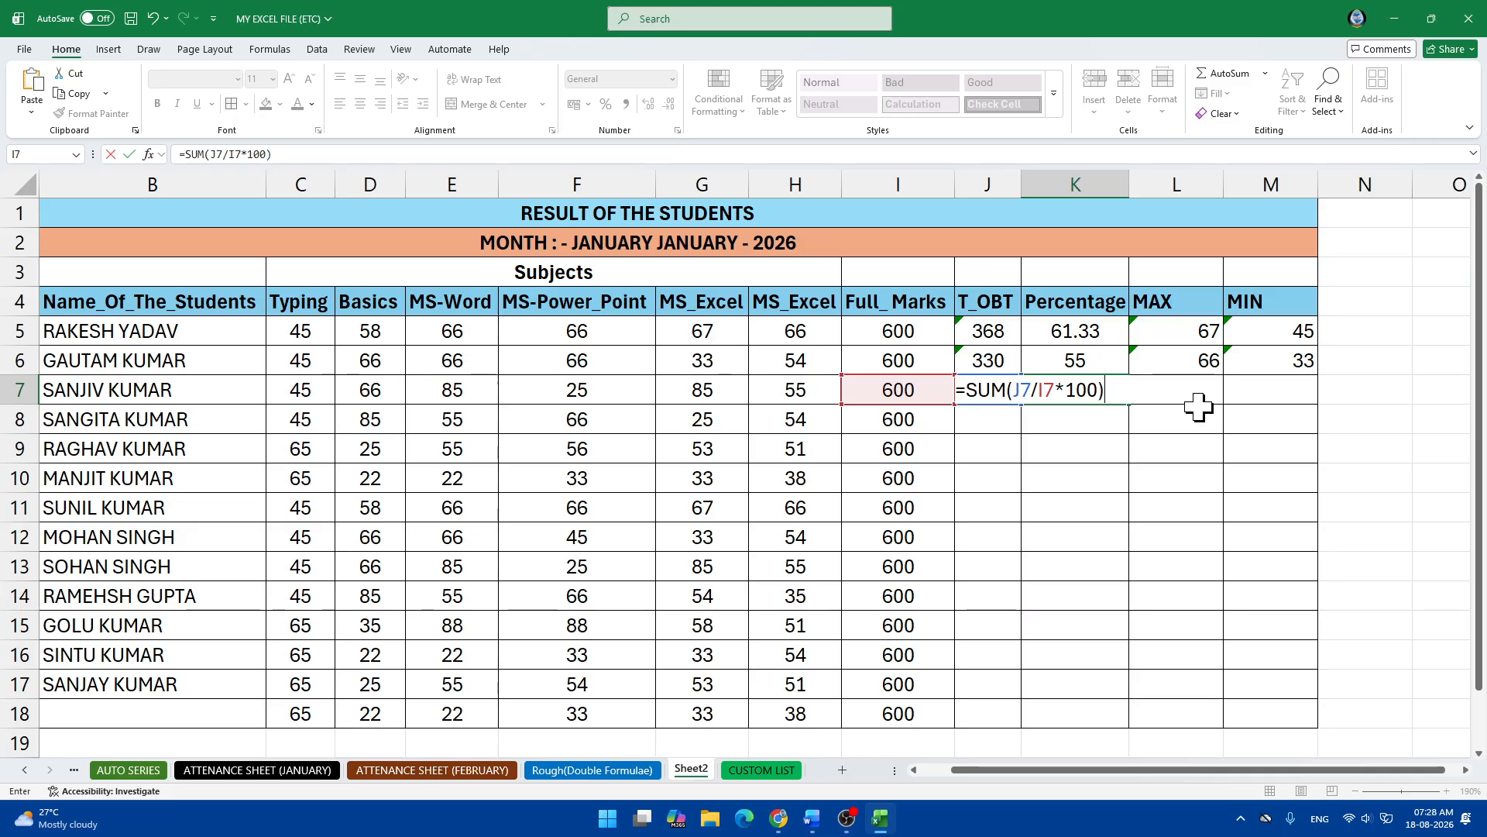
{"action": "key", "text": "Return"}
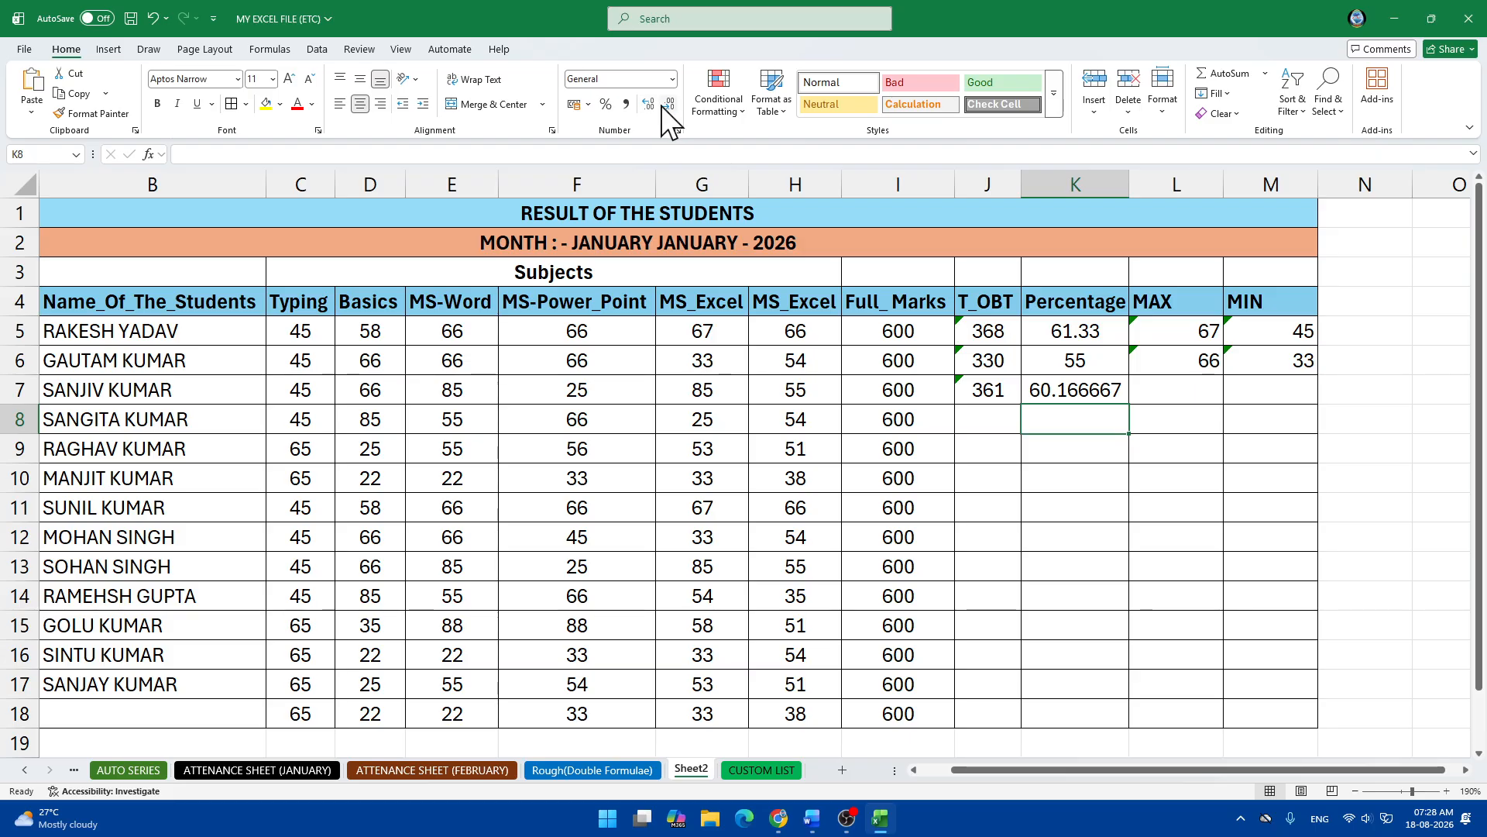
Reduce K7's percentage to two decimal places so it shows 60.17.
{"action": "left_click", "coordinate": [1089, 387]}
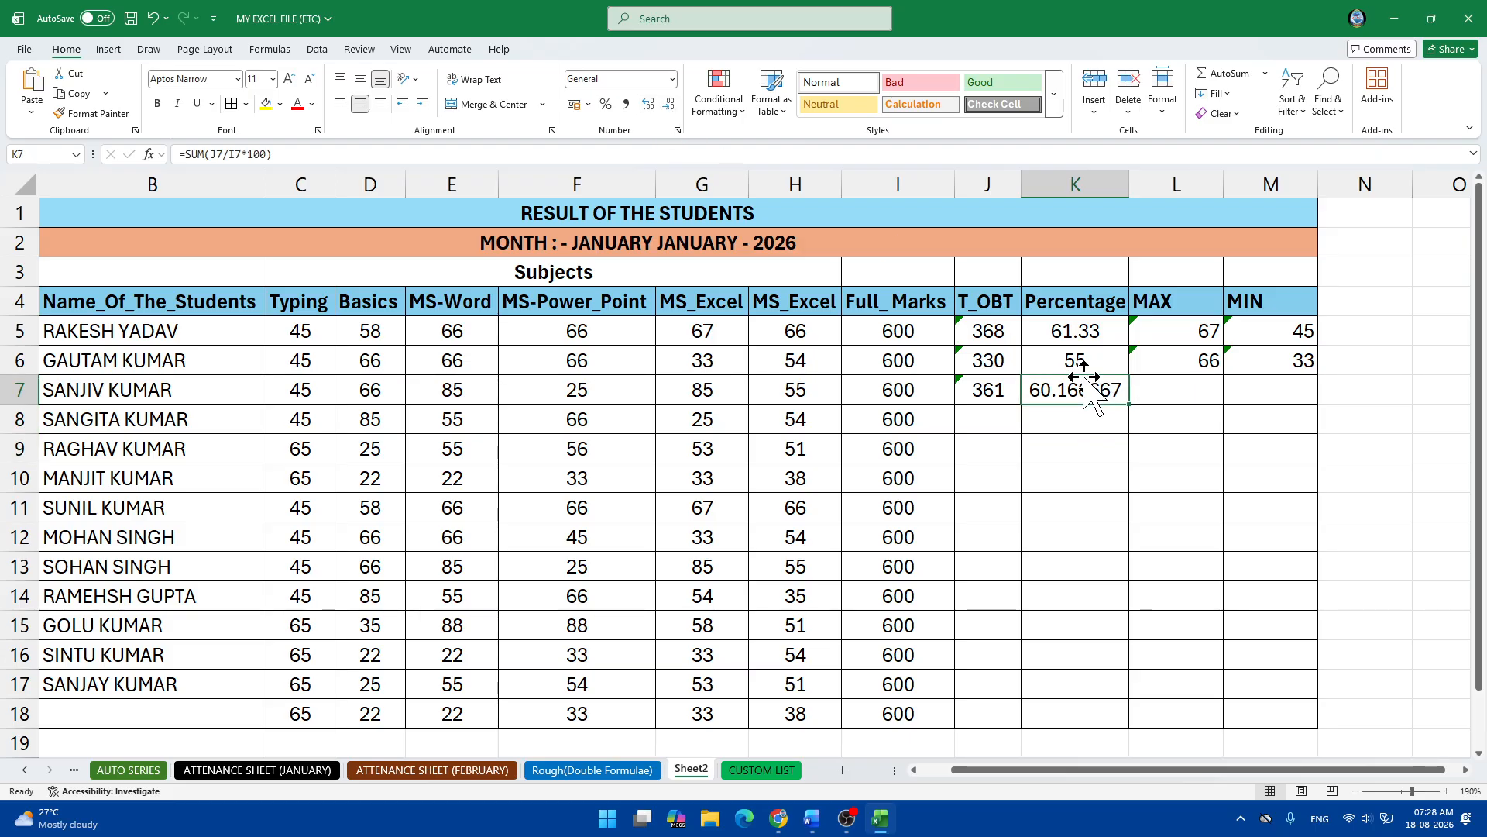
{"action": "left_click", "coordinate": [667, 105]}
{"action": "left_click", "coordinate": [667, 106]}
{"action": "left_click", "coordinate": [668, 105]}
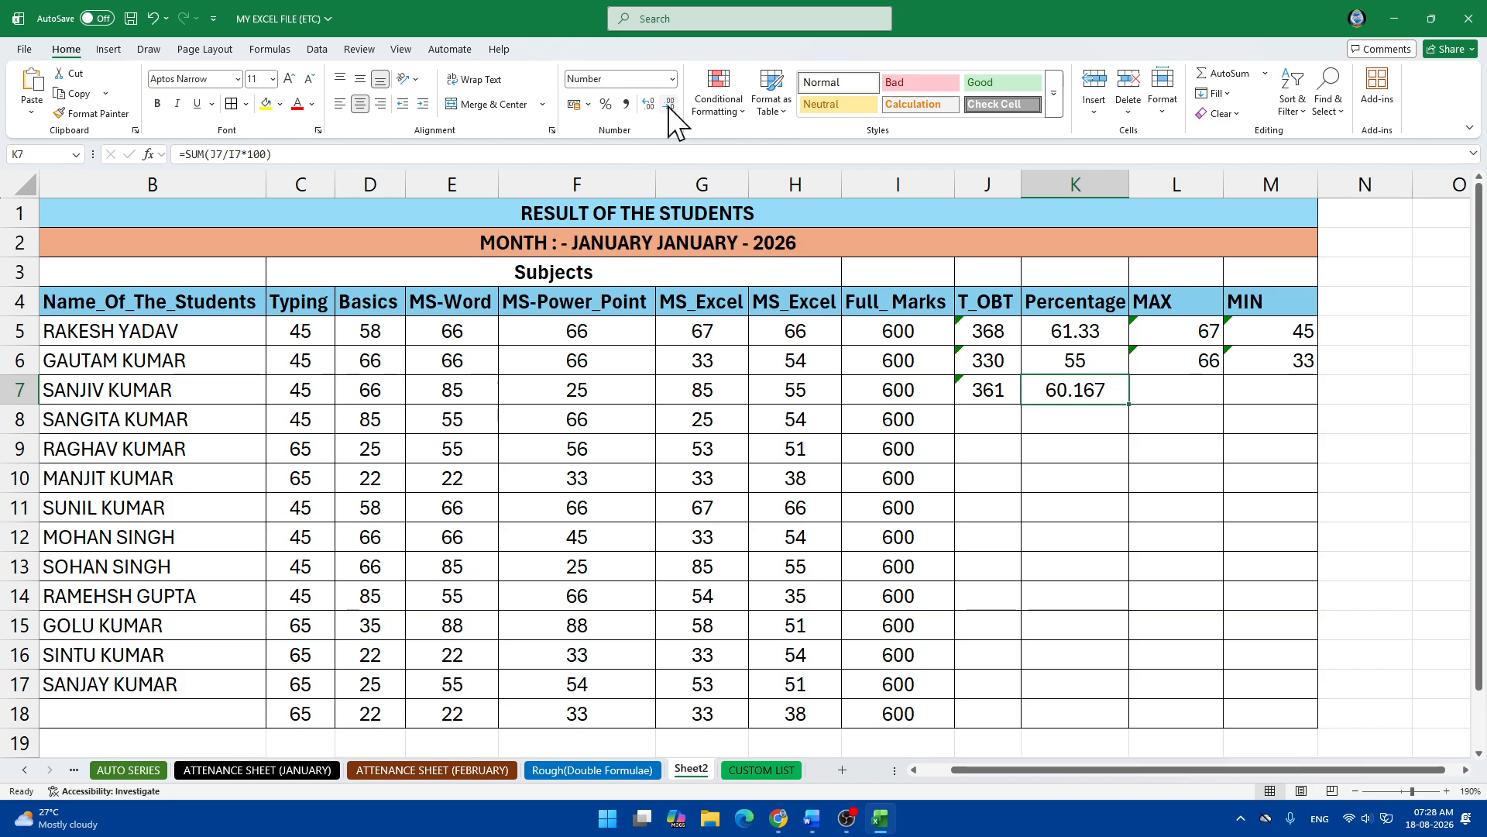
{"action": "left_click", "coordinate": [668, 105]}
Right-align the Percentage values K5:K18, then select the first T_OBT totals J5:J7.
{"action": "left_click_drag", "start_coordinate": [1056, 328], "coordinate": [1062, 707]}
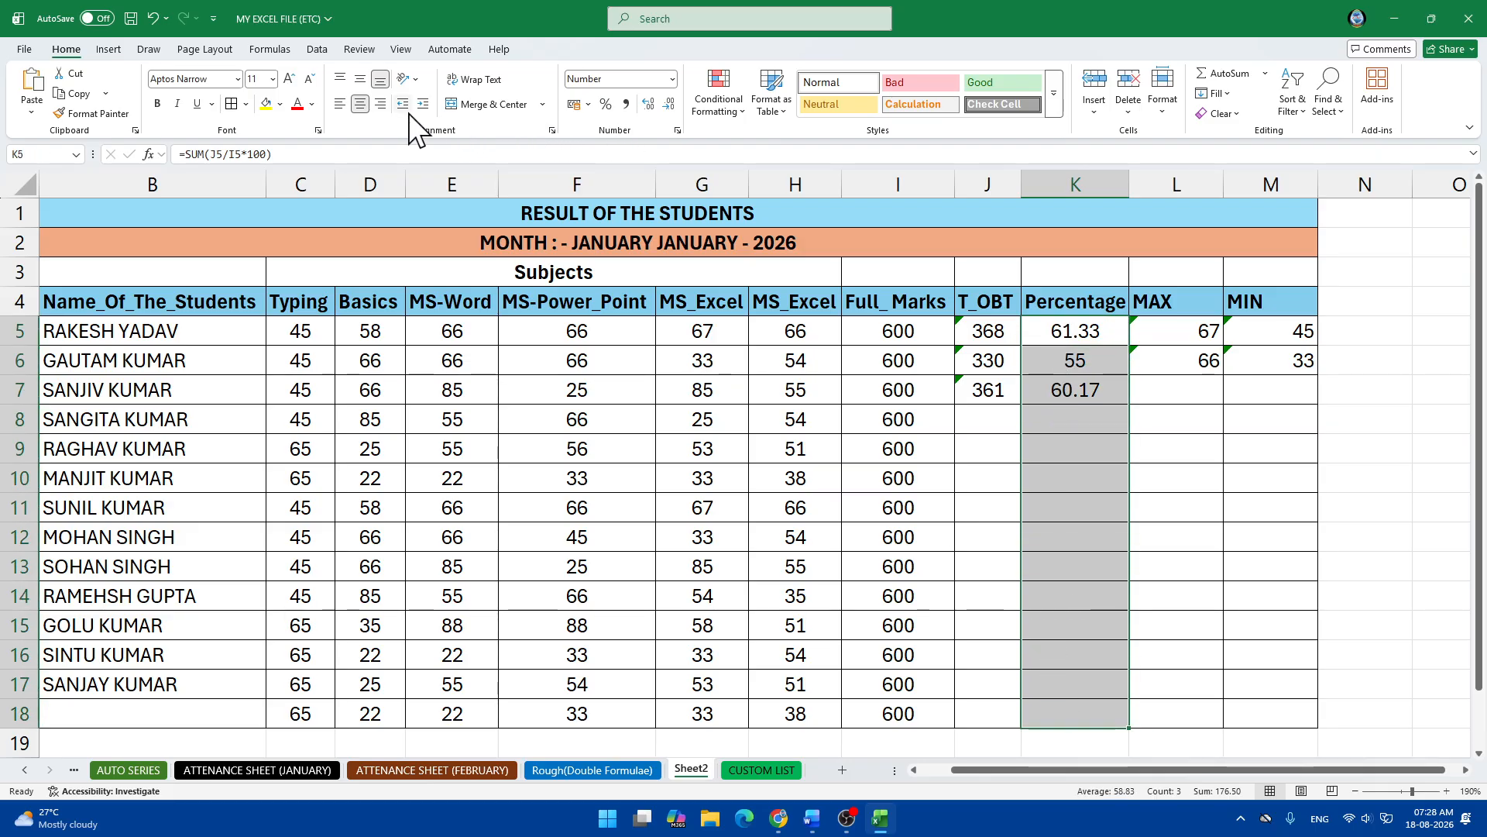
{"action": "left_click", "coordinate": [381, 104]}
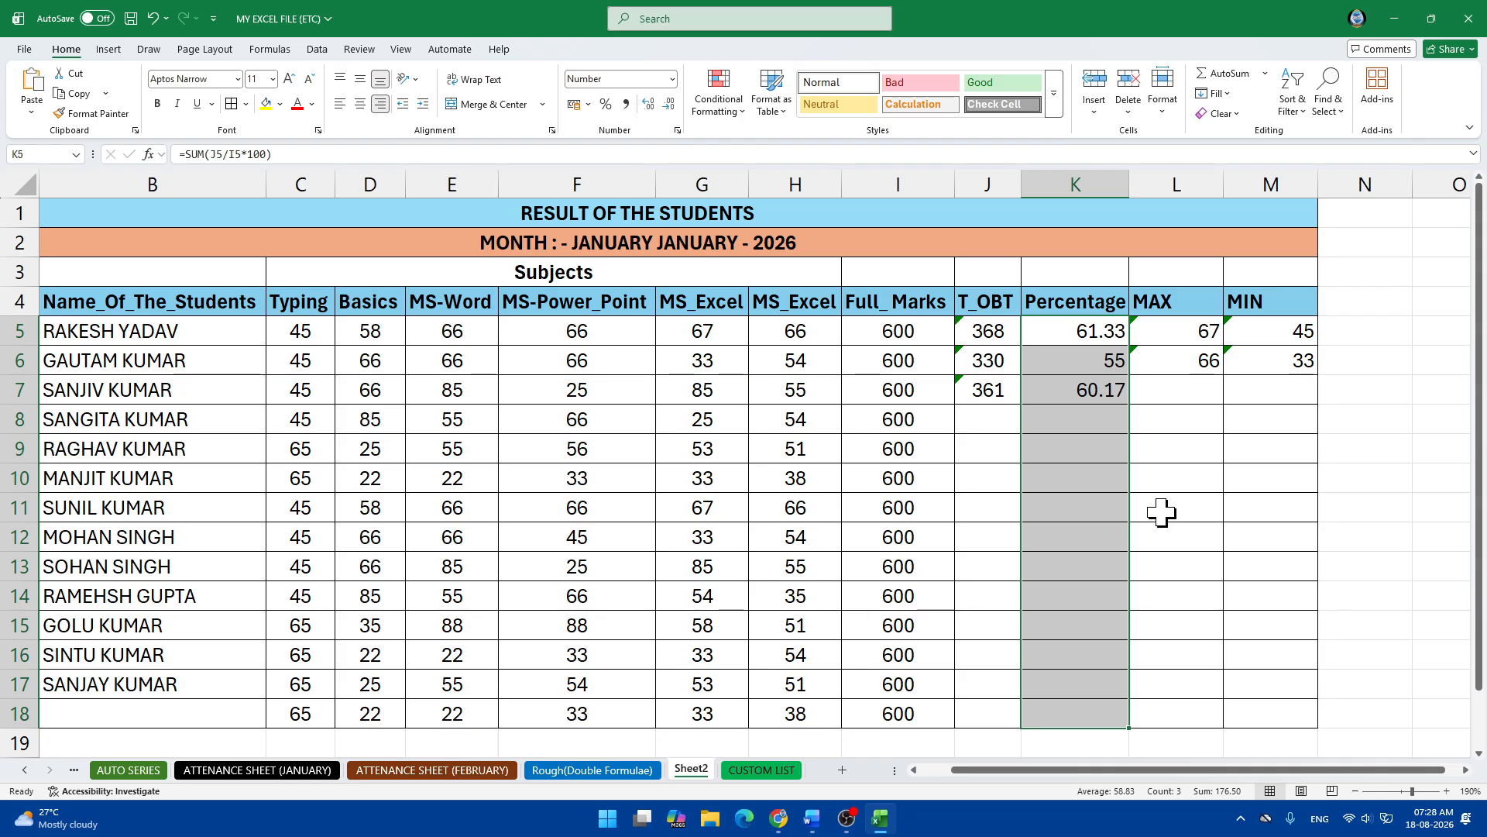
{"action": "left_click", "coordinate": [1070, 399]}
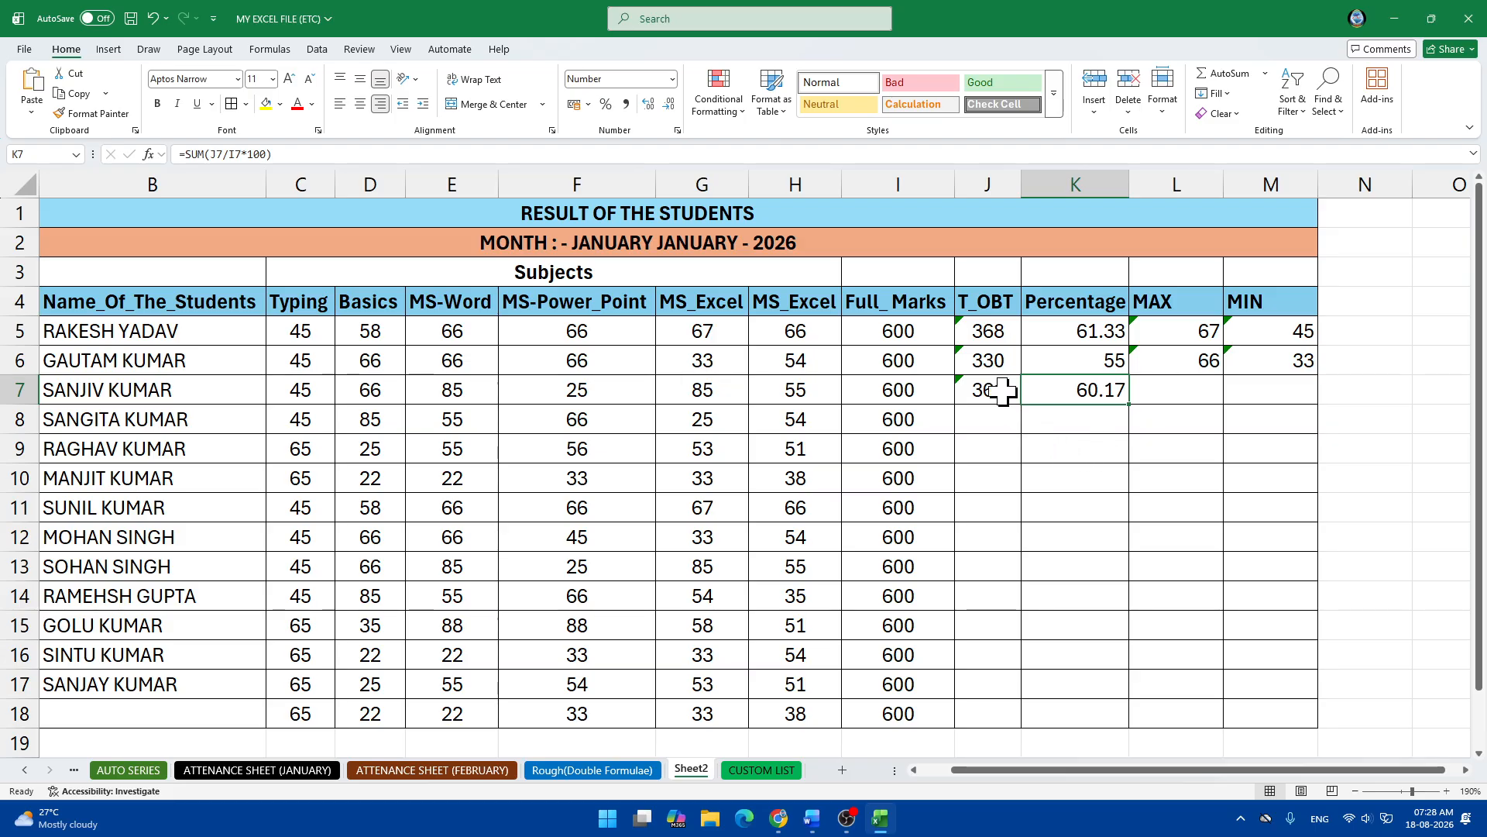
{"action": "left_click", "coordinate": [985, 332]}
{"action": "left_click_drag", "start_coordinate": [986, 332], "coordinate": [989, 386]}
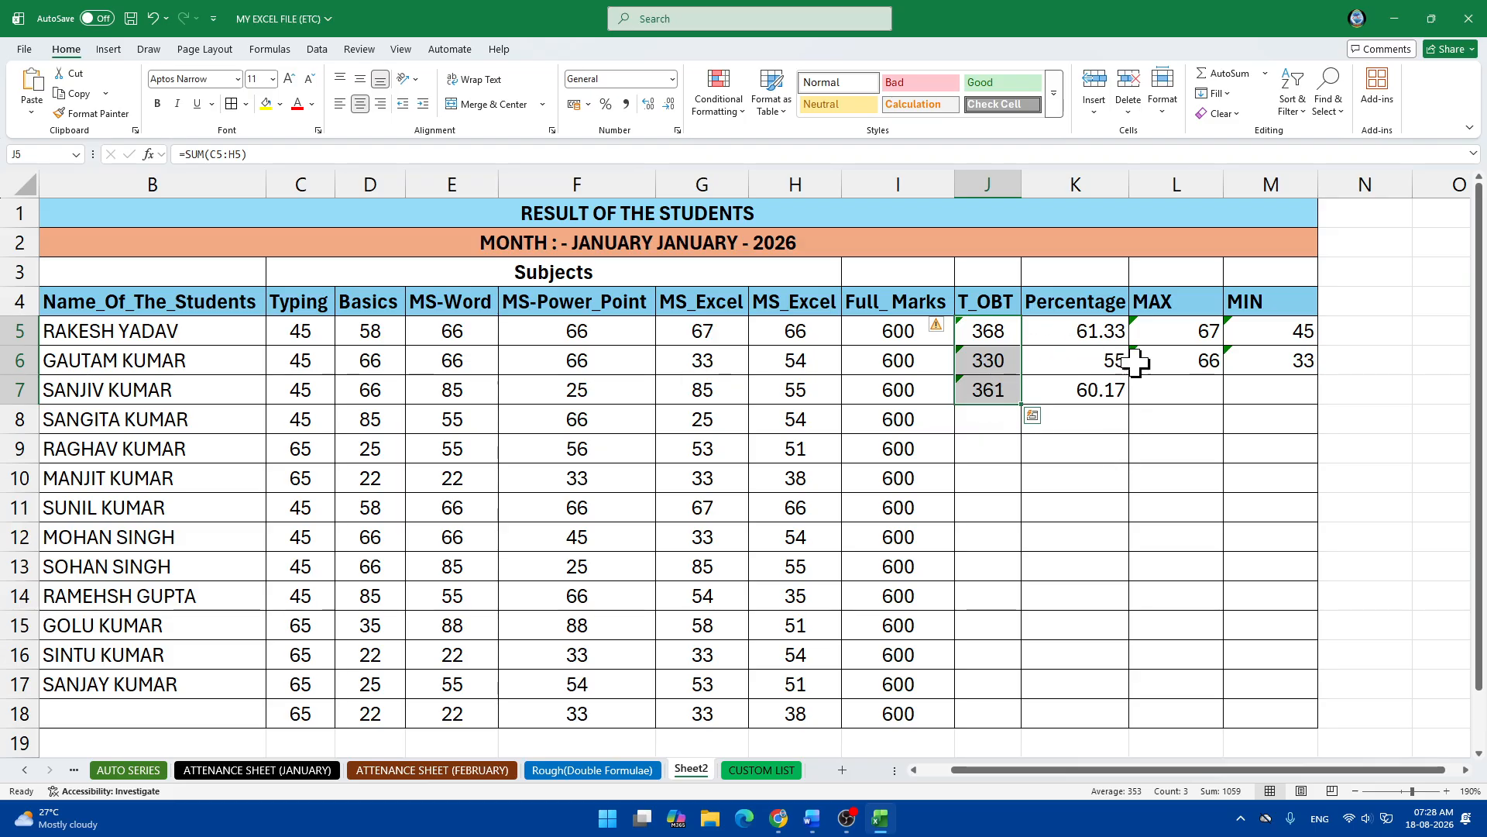
Copy the T_OBT and Percentage formulas down through row 18.
{"action": "left_click", "coordinate": [1153, 385]}
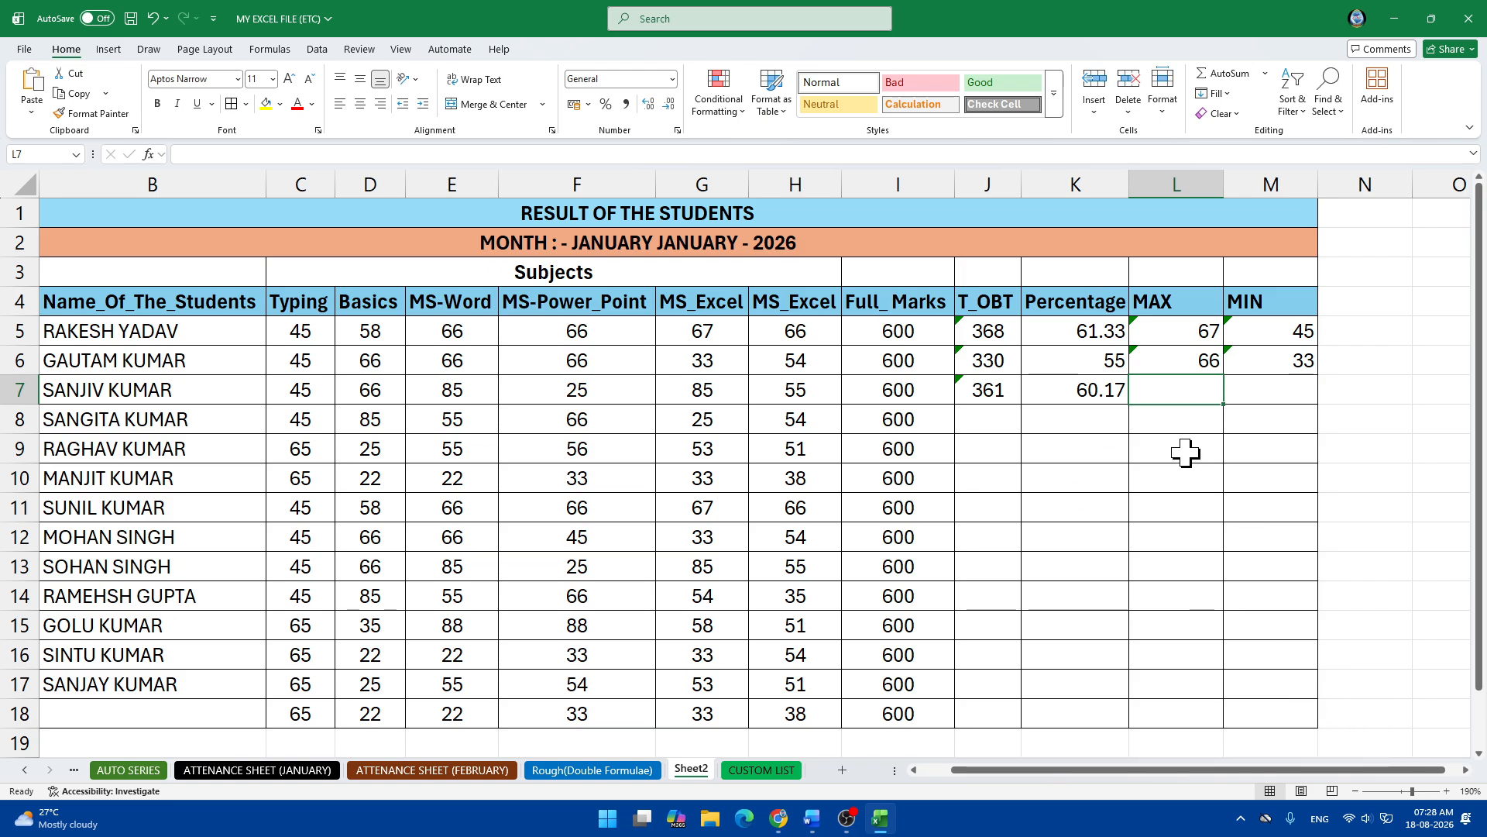
{"action": "left_click_drag", "start_coordinate": [991, 333], "coordinate": [1026, 725]}
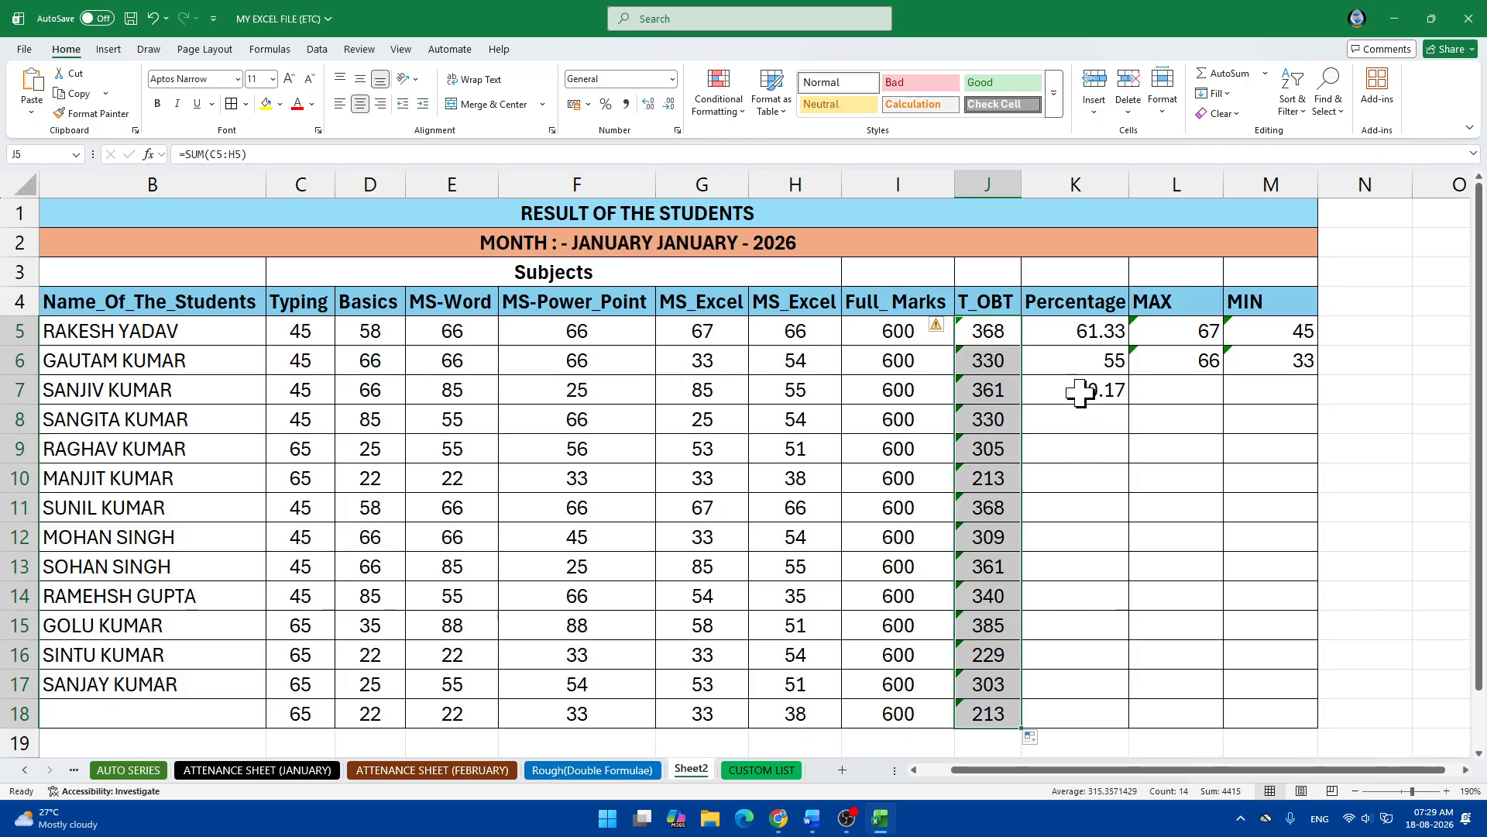
{"action": "left_click_drag", "start_coordinate": [1072, 325], "coordinate": [1124, 725]}
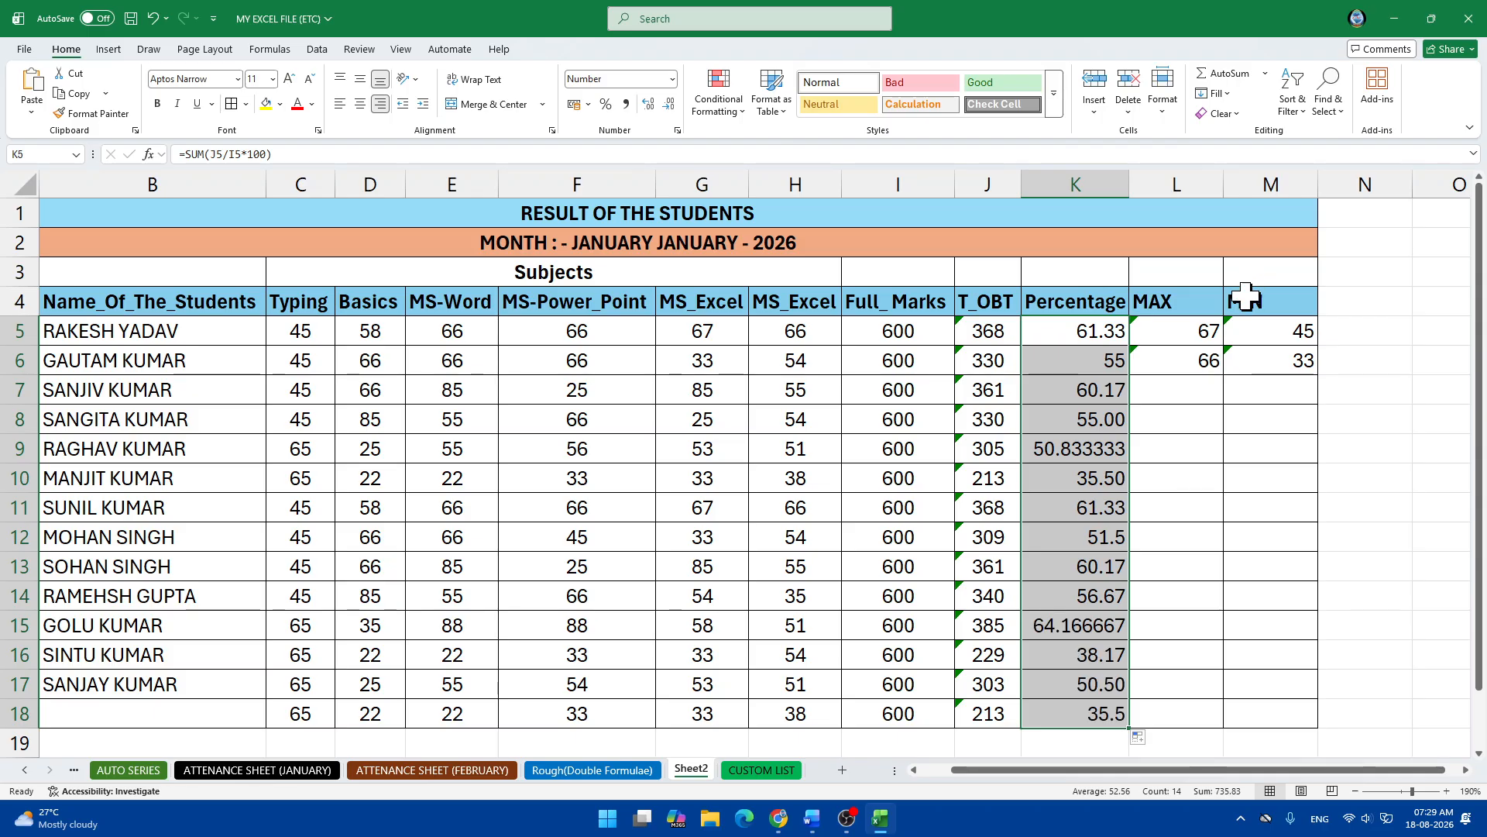
Make every percentage in K5:K18 display exactly two decimal places.
{"action": "left_click", "coordinate": [666, 109]}
{"action": "left_click", "coordinate": [667, 108]}
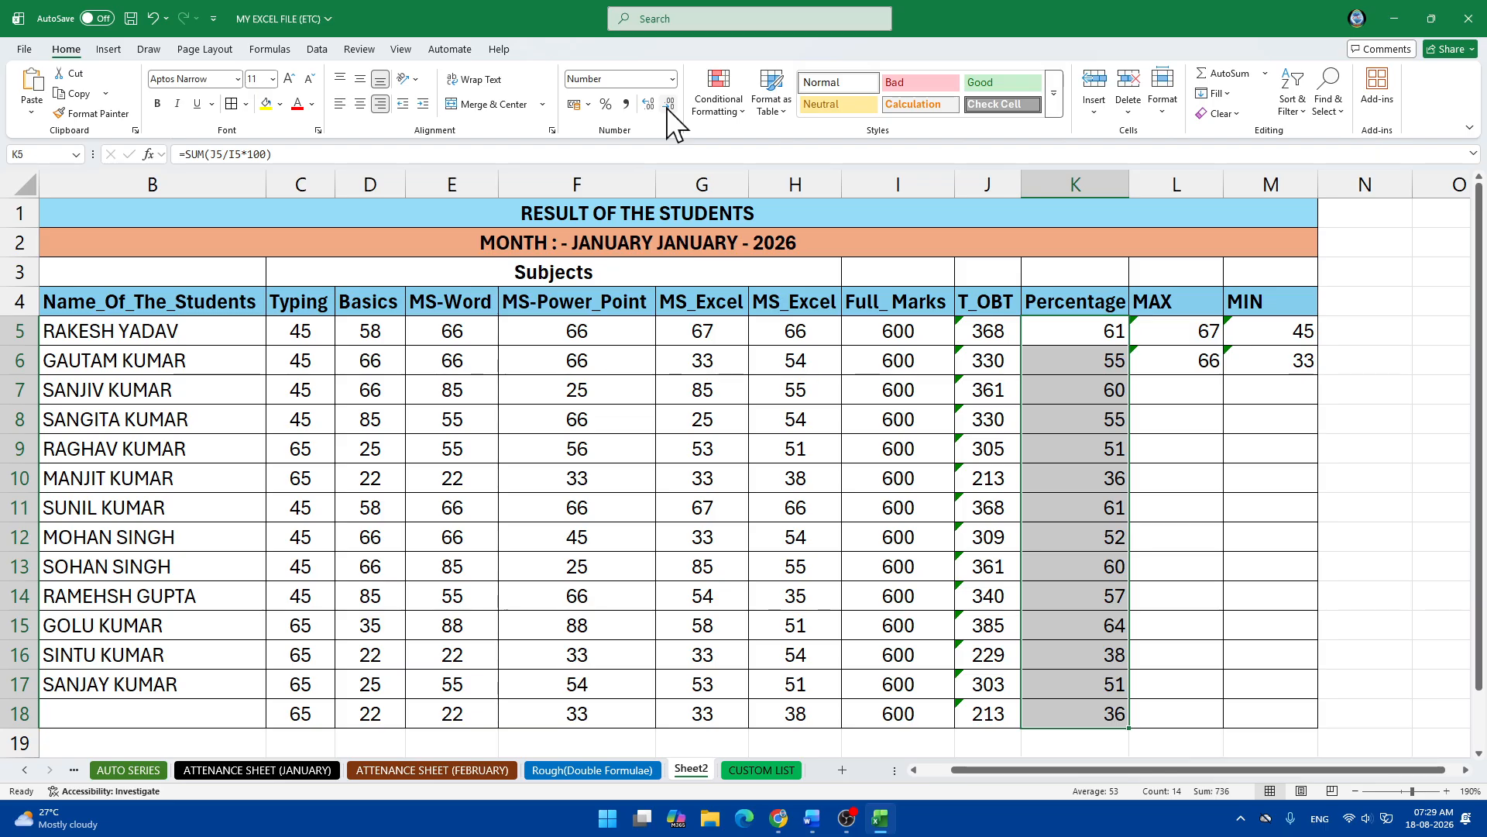
{"action": "left_click", "coordinate": [648, 104]}
{"action": "left_click", "coordinate": [648, 105]}
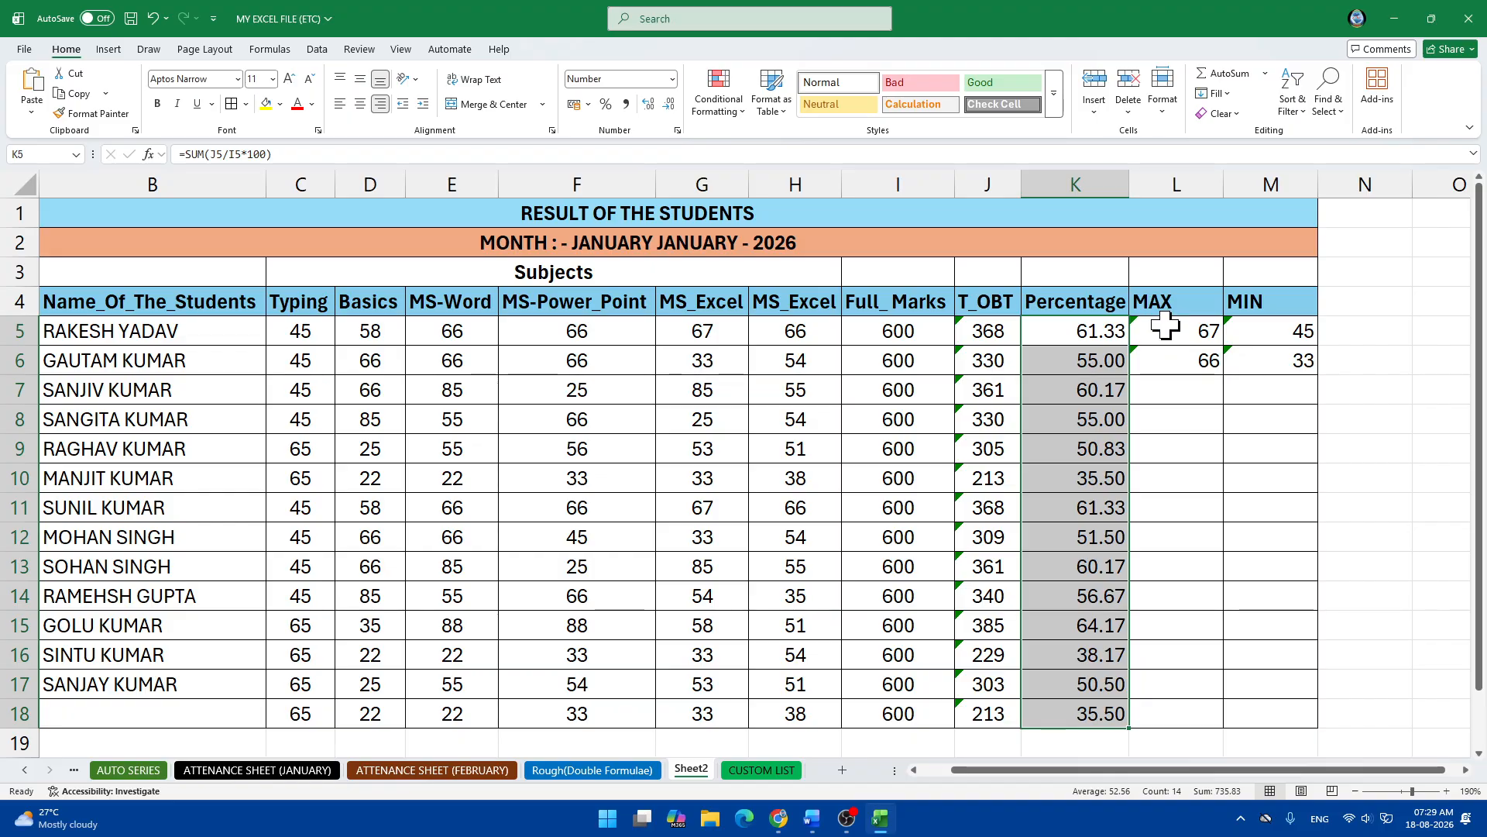
Copy the MAX (L5:L6) and MIN (M5:M6) formulas down to row 18.
{"action": "left_click_drag", "start_coordinate": [1158, 326], "coordinate": [1235, 721]}
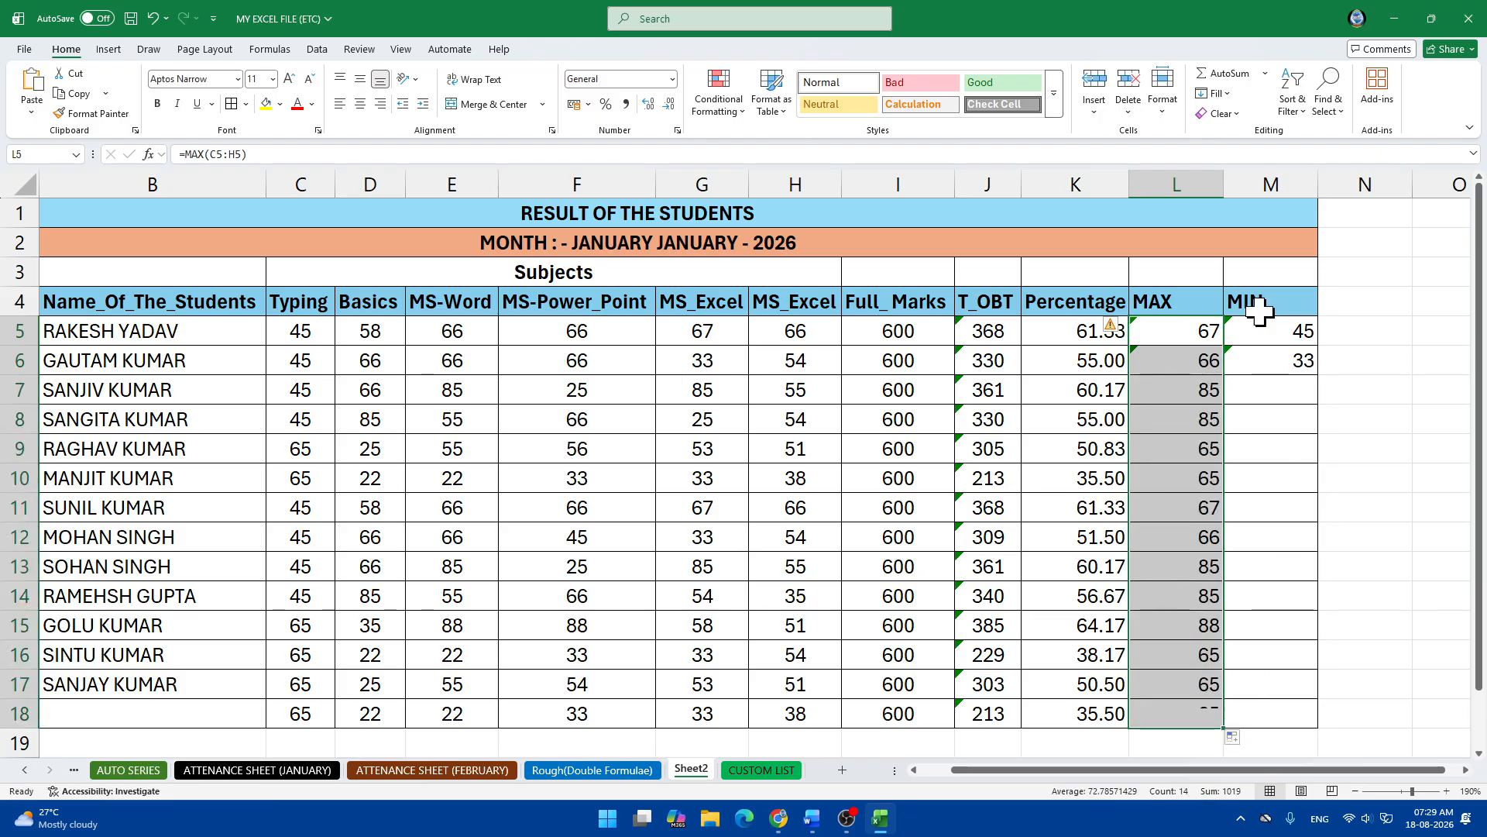
{"action": "left_click_drag", "start_coordinate": [1260, 324], "coordinate": [1332, 721]}
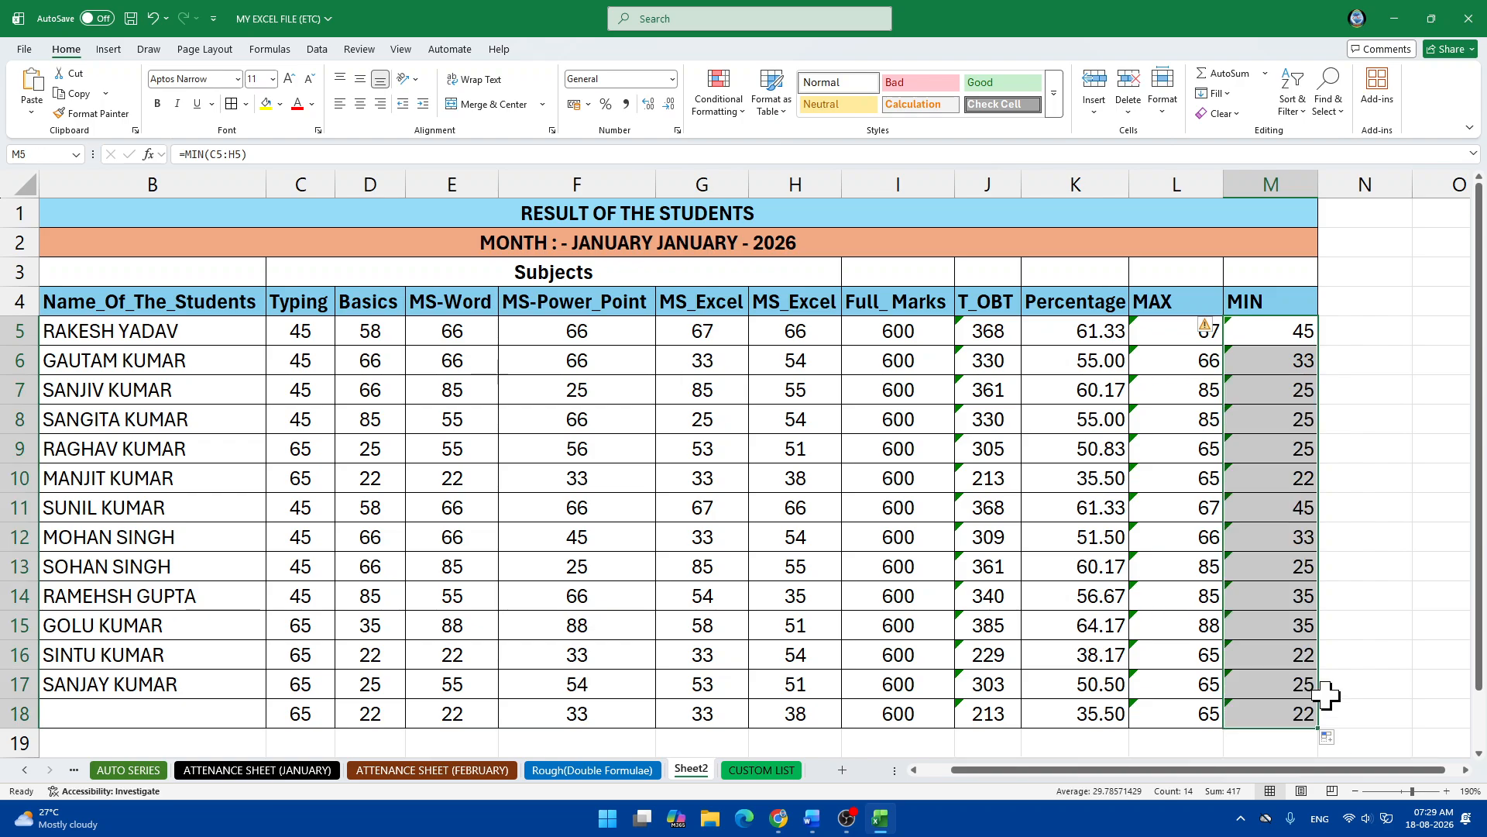
{"action": "scroll", "coordinate": [1142, 481], "scroll_direction": "down", "scroll_amount": 2}
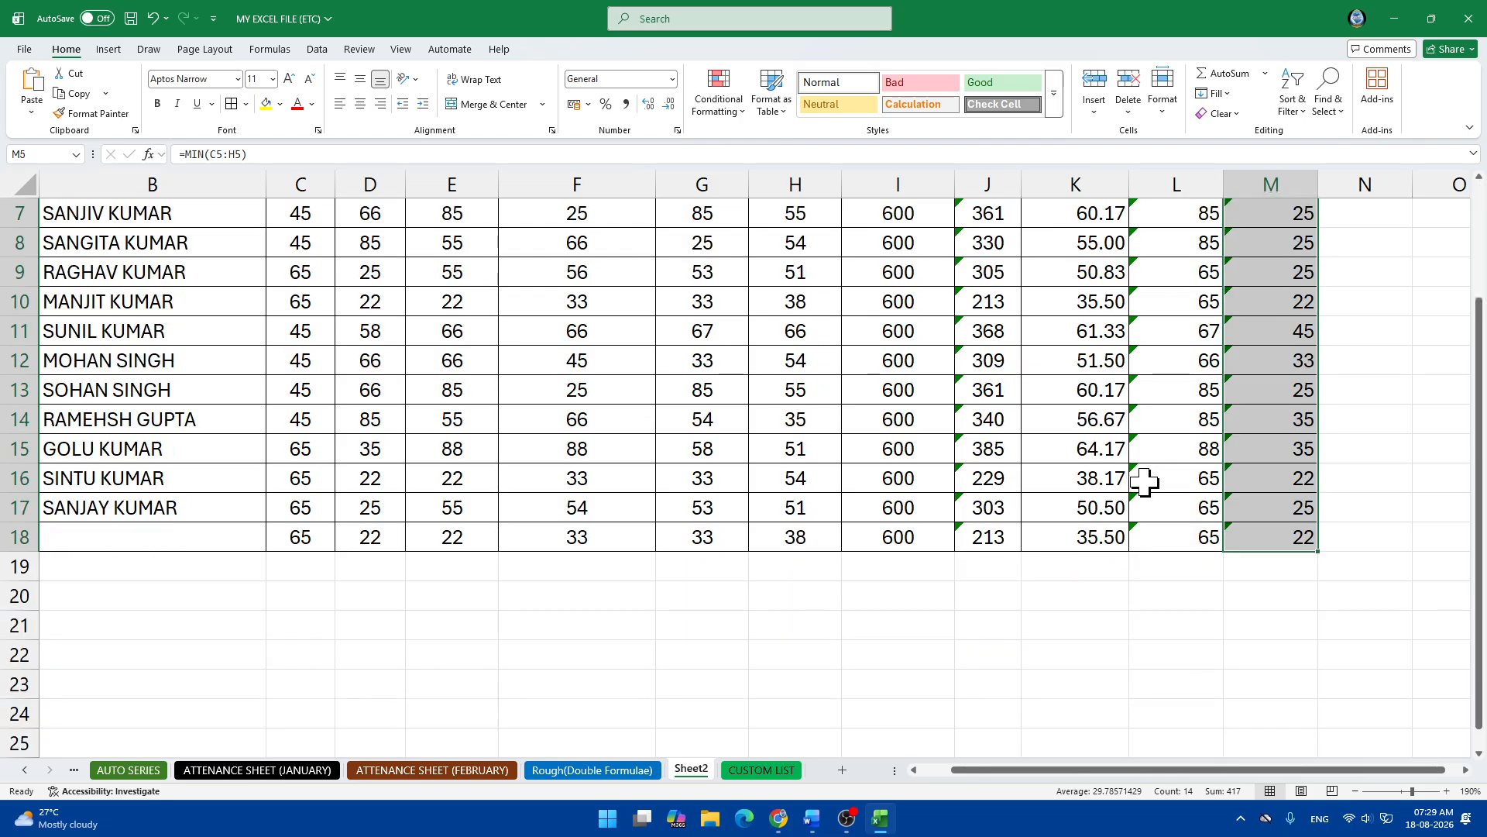
{"action": "scroll", "coordinate": [1145, 482], "scroll_direction": "up", "scroll_amount": 2}
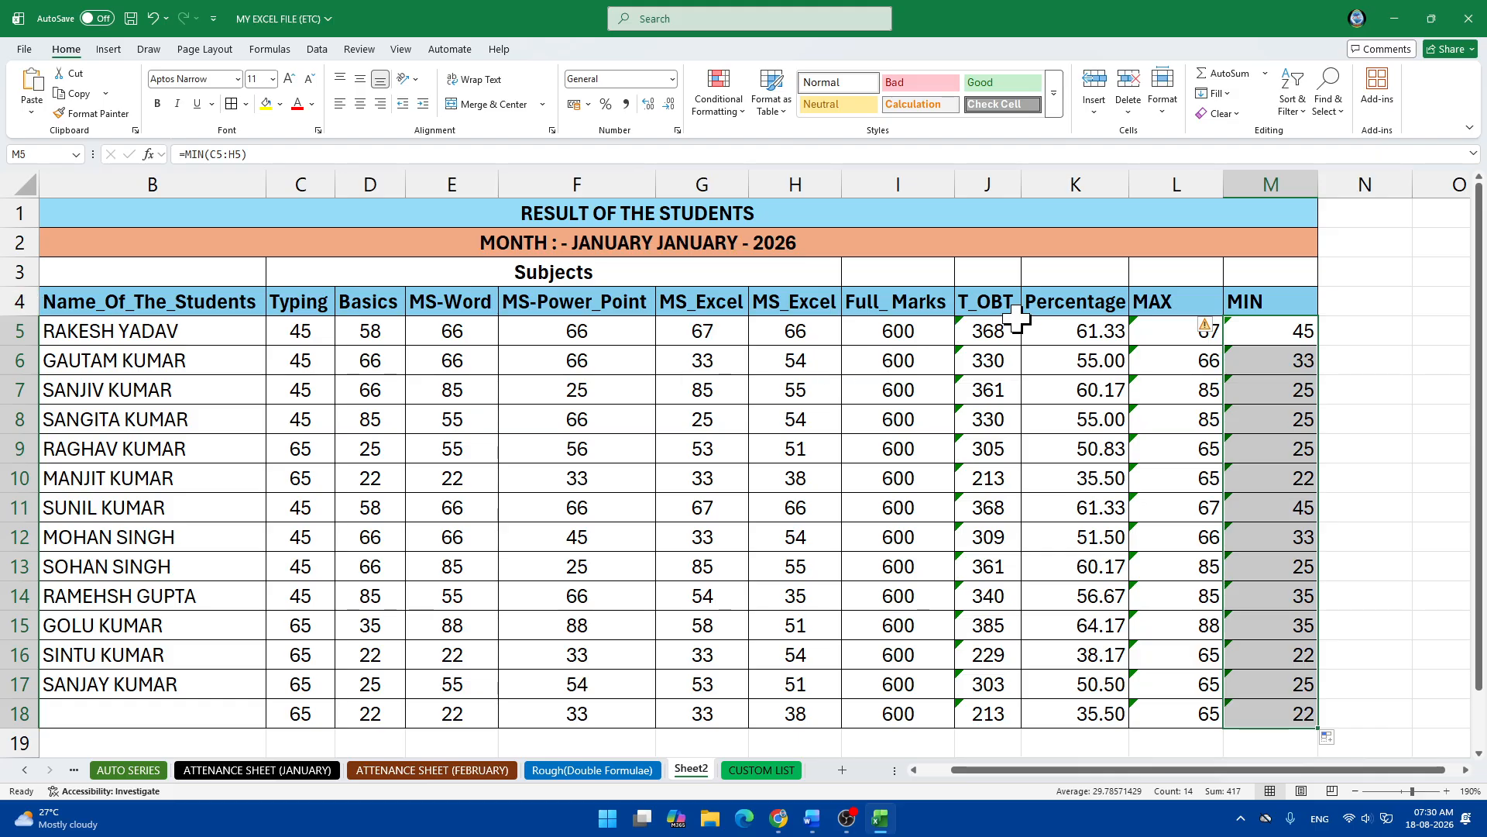
{"action": "left_click", "coordinate": [1462, 414]}
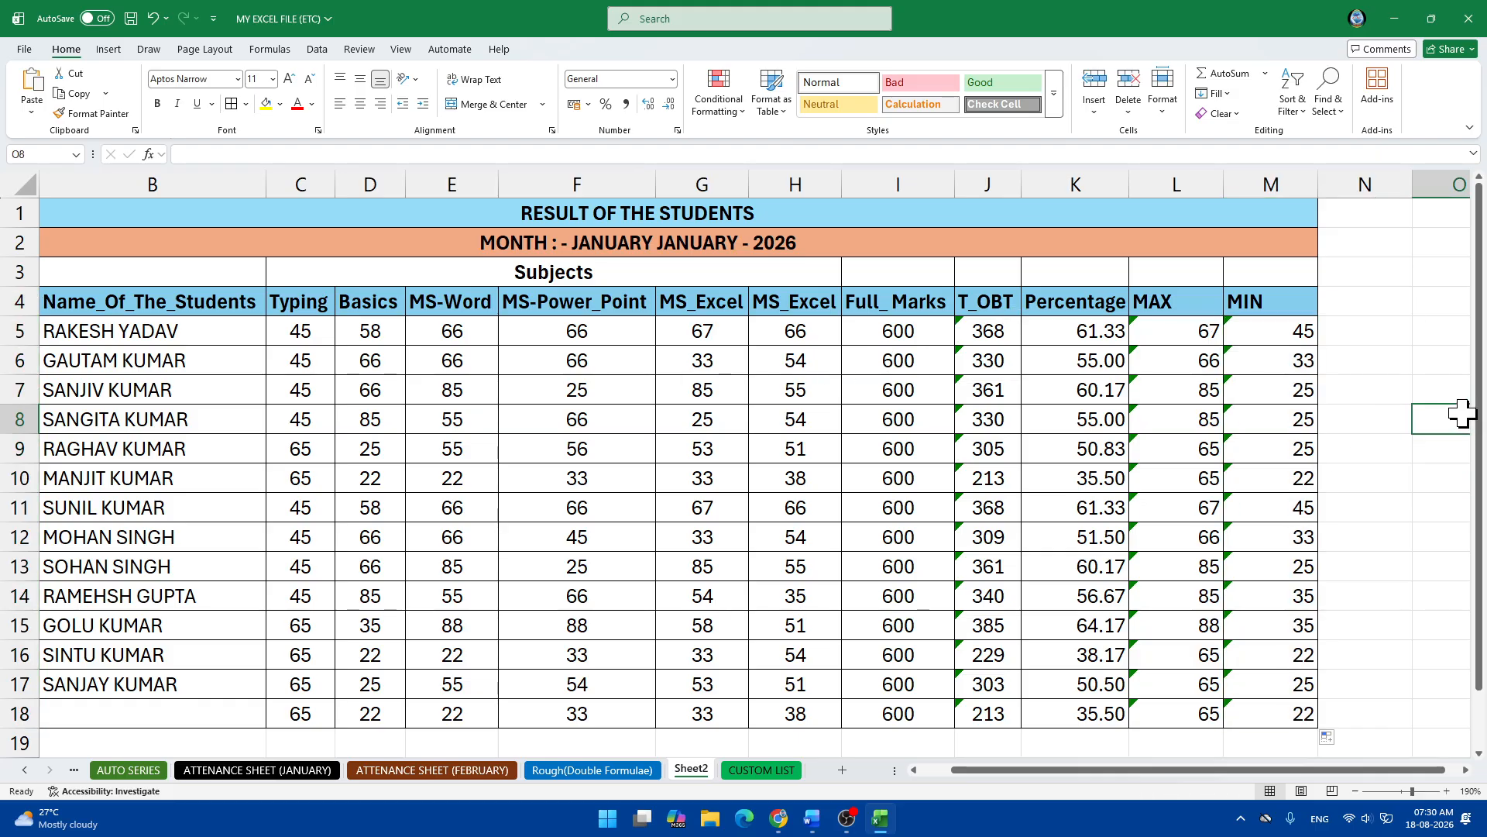